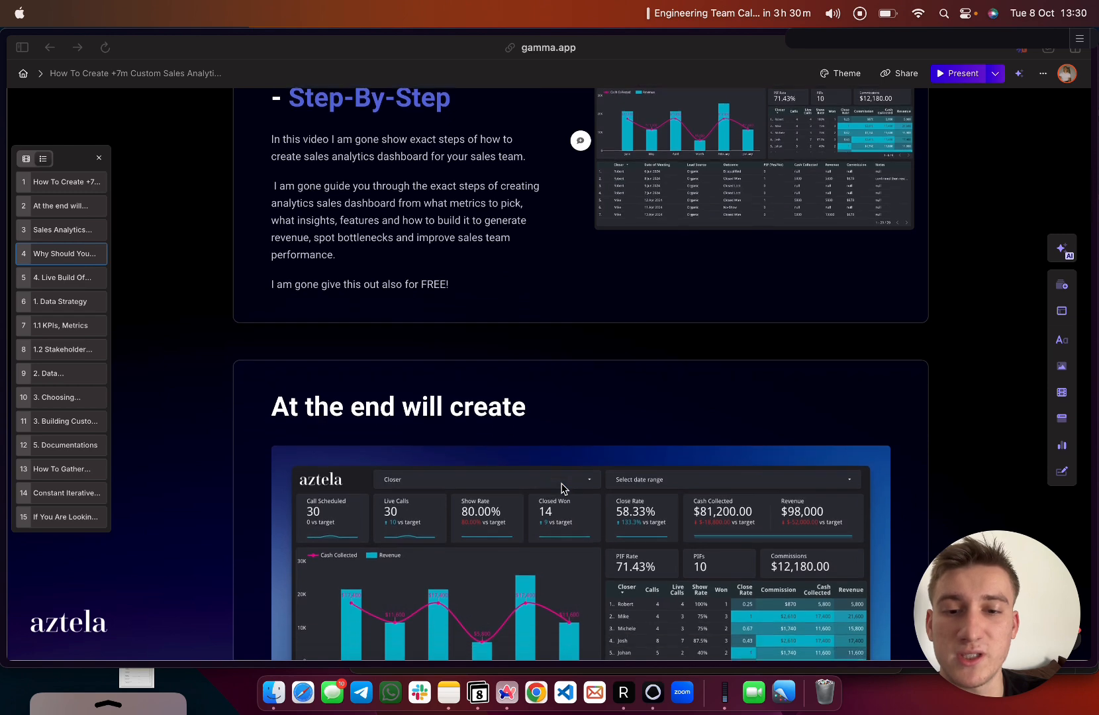
- View the finished dashboard preview and enlarge both sample dashboard images in the Sales Analytics Solution Example card, closing each one
{"action": "scroll", "coordinate": [447, 471], "scroll_direction": "down", "scroll_amount": 1}
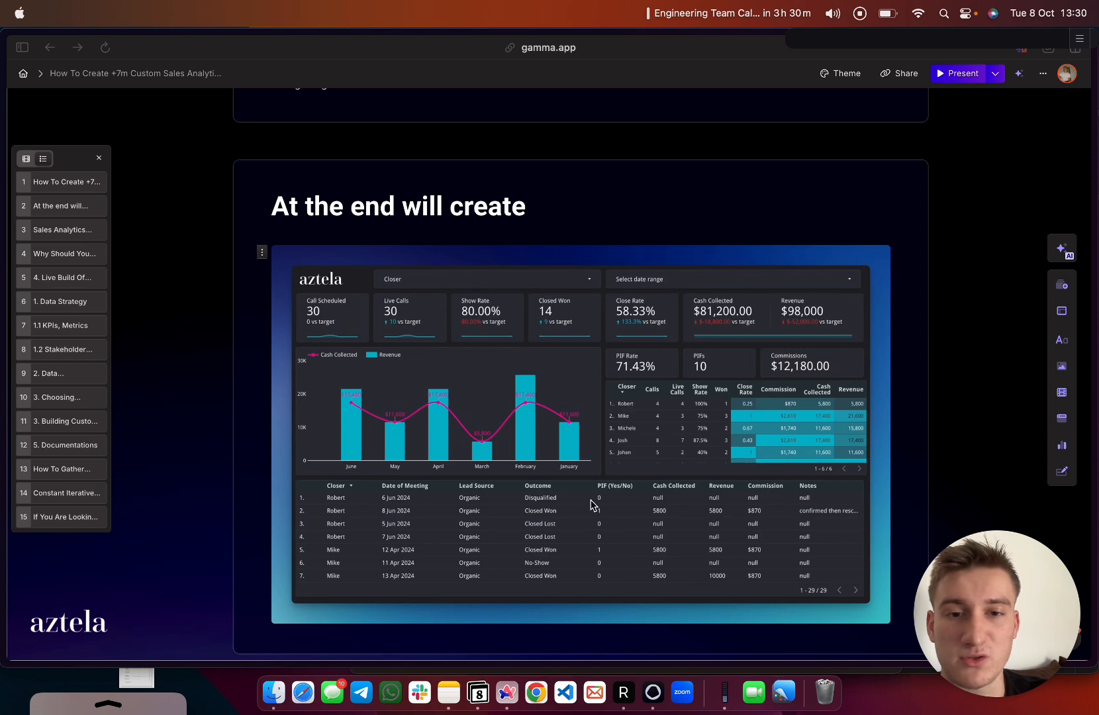
{"action": "scroll", "coordinate": [592, 505], "scroll_direction": "down", "scroll_amount": 2}
{"action": "scroll", "coordinate": [592, 505], "scroll_direction": "down", "scroll_amount": 15}
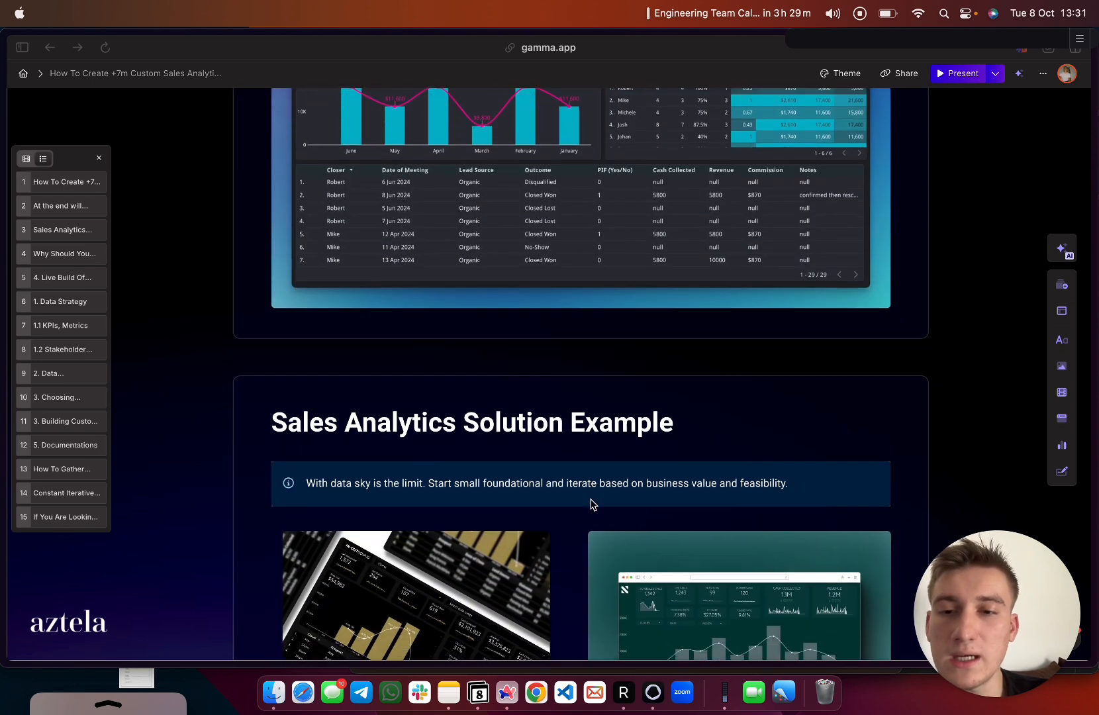
{"action": "scroll", "coordinate": [591, 505], "scroll_direction": "down", "scroll_amount": 4}
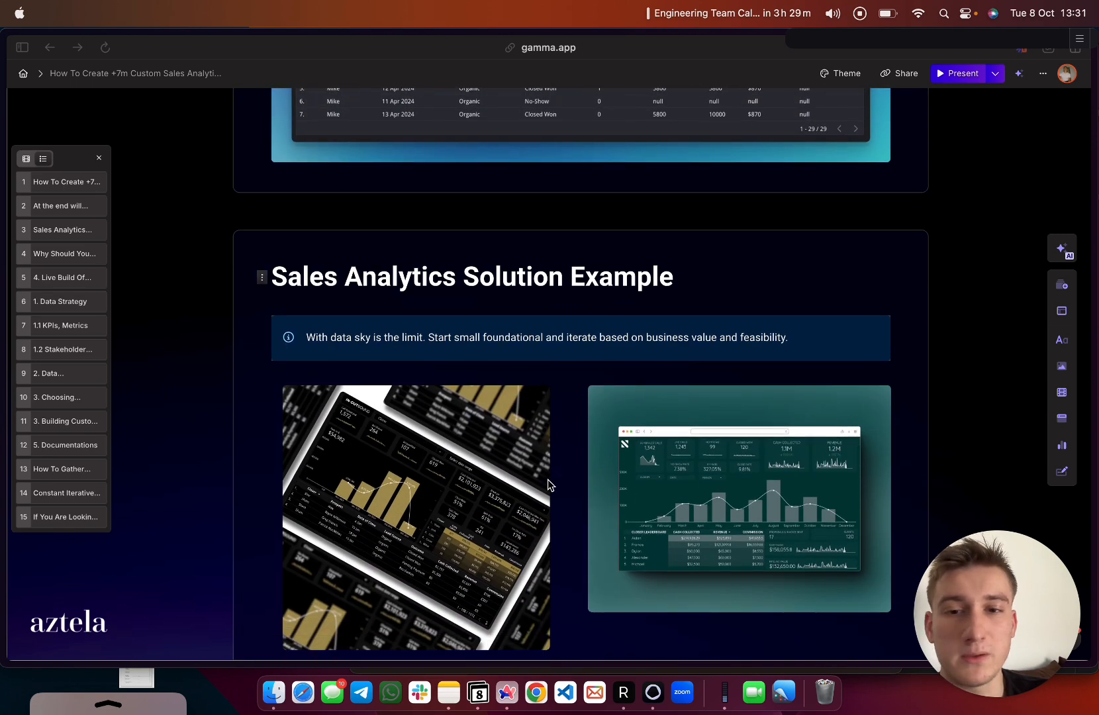
{"action": "left_click", "coordinate": [515, 482]}
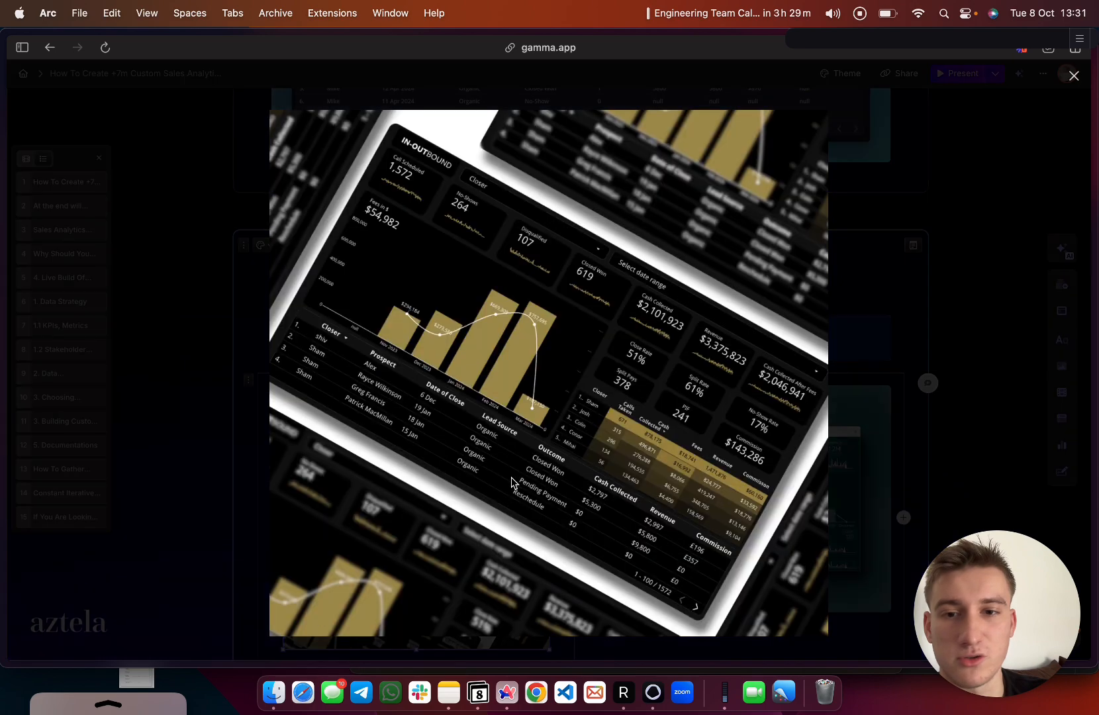
{"action": "left_click", "coordinate": [932, 373]}
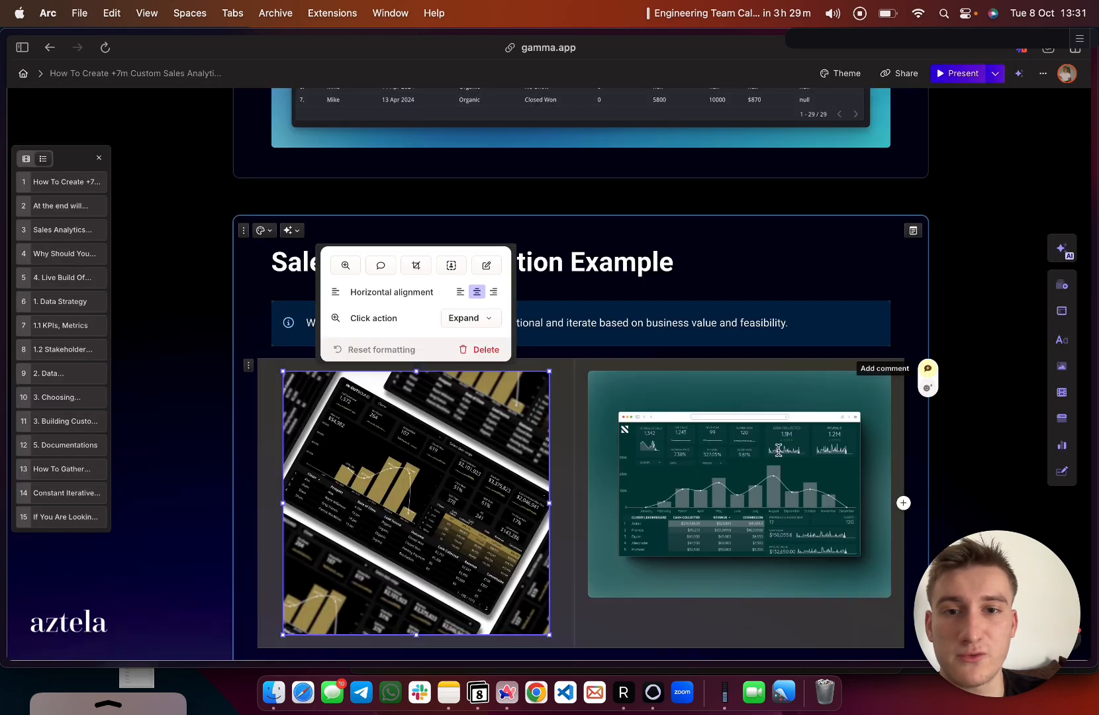
{"action": "left_click", "coordinate": [765, 457]}
{"action": "left_click", "coordinate": [972, 383]}
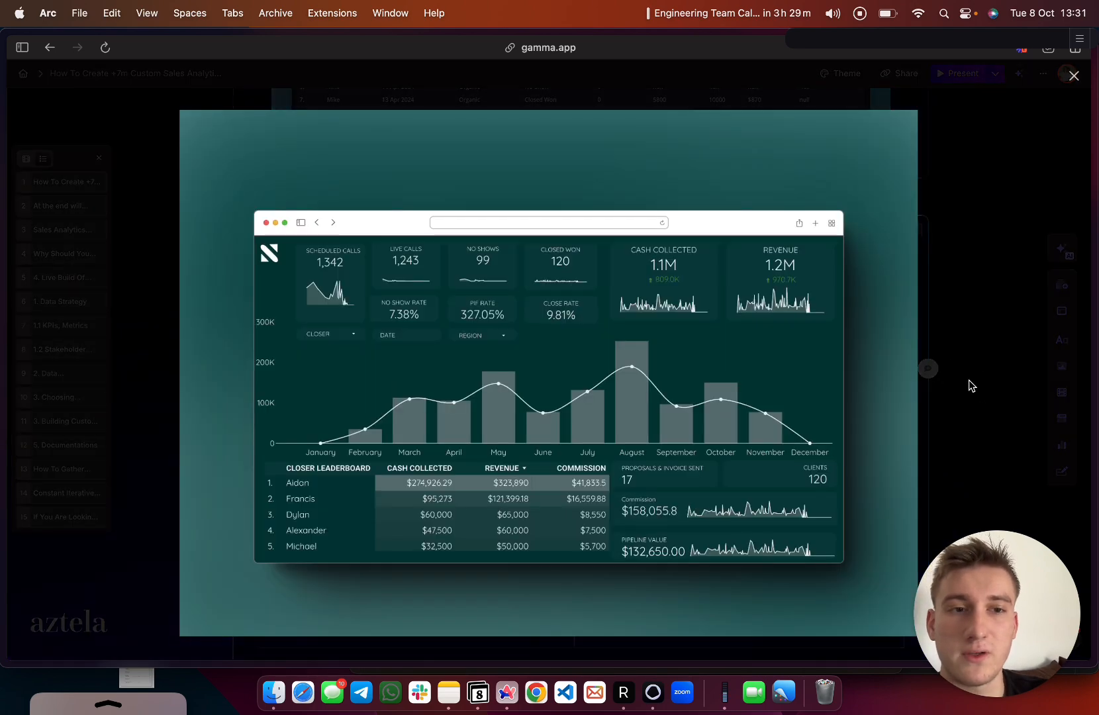
- Read through the "Why Should You Listen To Me?" card and the start of the Live Build steps checklist
{"action": "scroll", "coordinate": [641, 427], "scroll_direction": "down", "scroll_amount": 5}
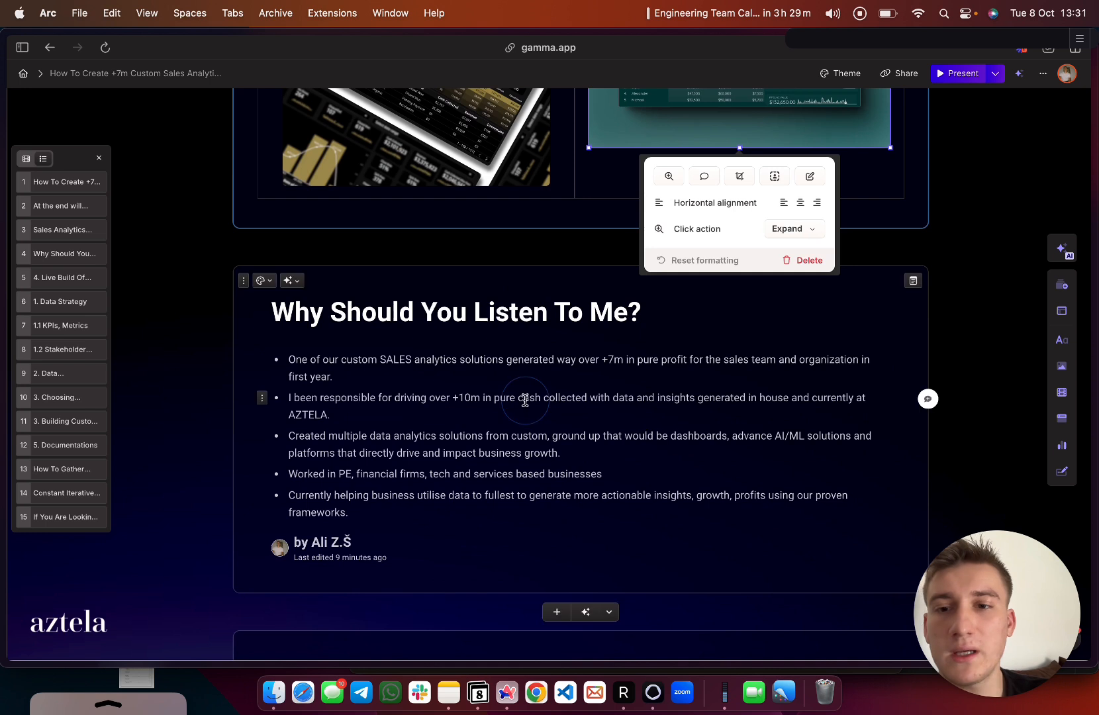
{"action": "left_click", "coordinate": [523, 398]}
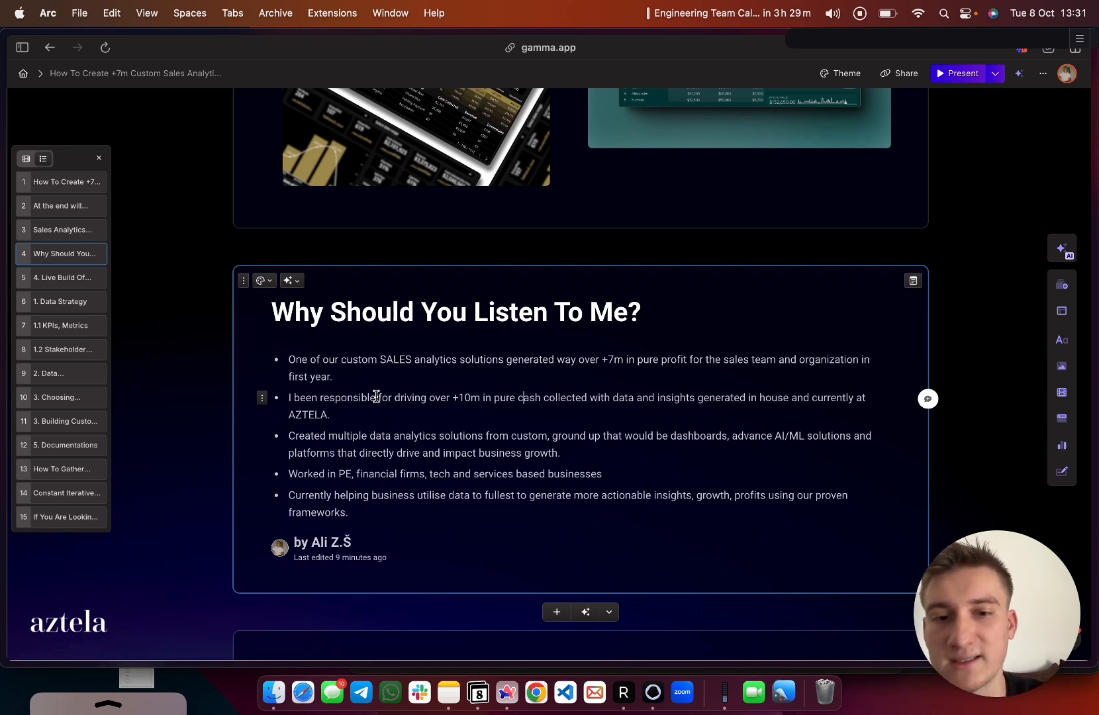
{"action": "scroll", "coordinate": [375, 407], "scroll_direction": "down", "scroll_amount": 3}
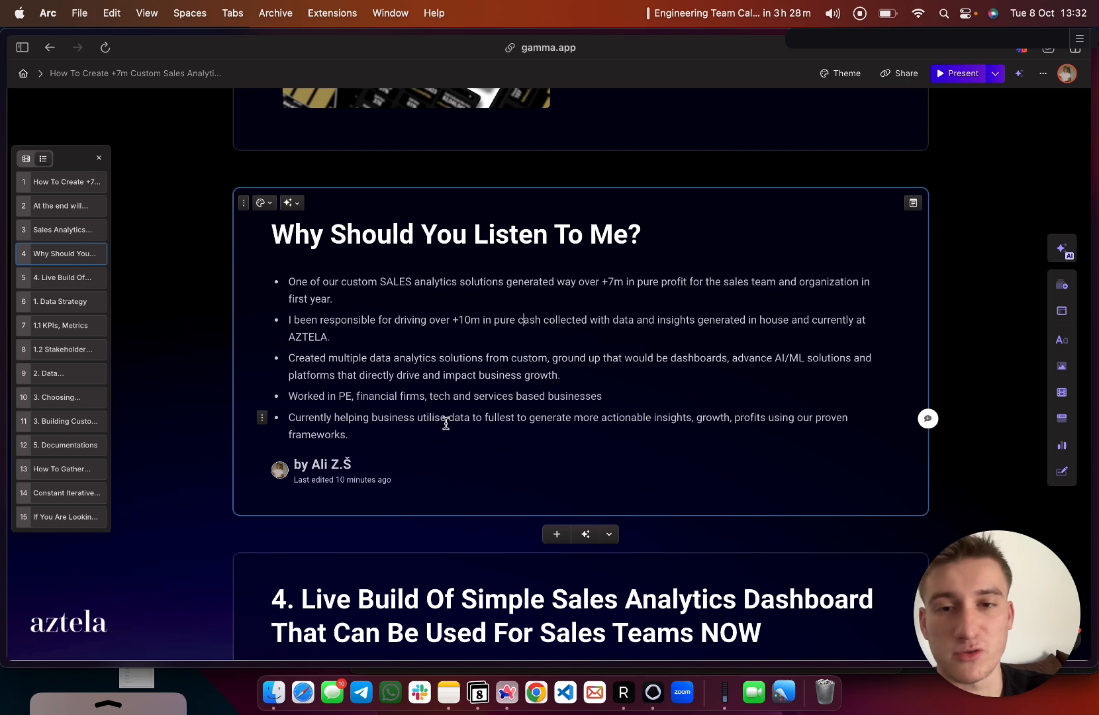
{"action": "scroll", "coordinate": [446, 424], "scroll_direction": "down", "scroll_amount": 5}
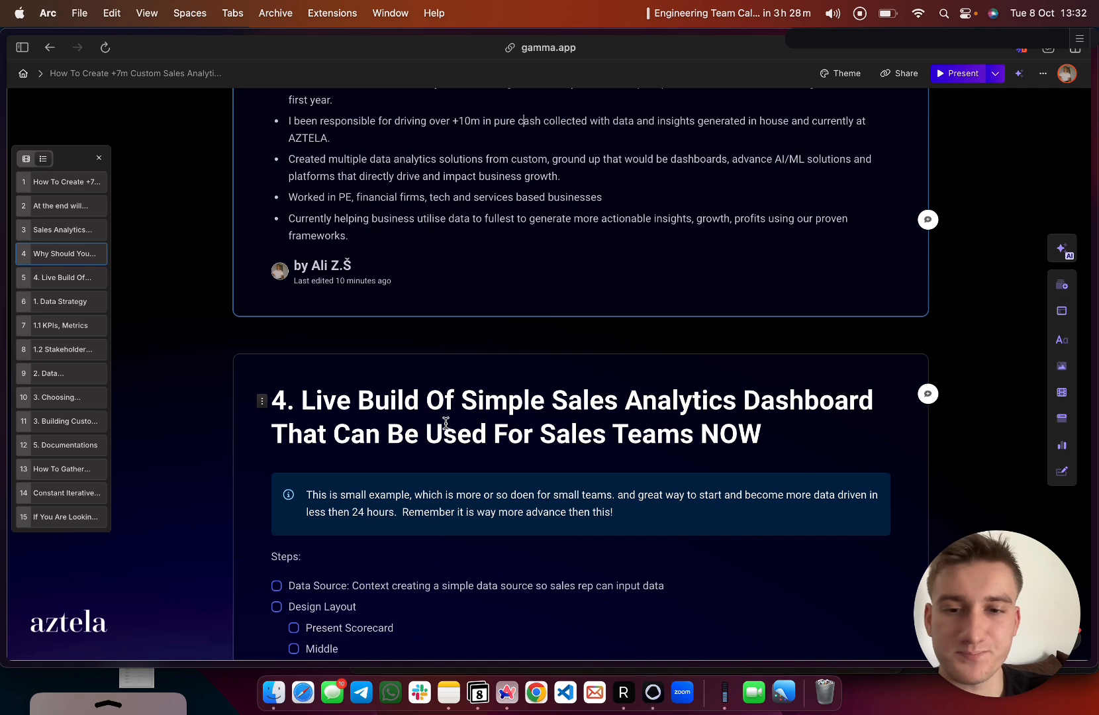
{"action": "scroll", "coordinate": [446, 423], "scroll_direction": "down", "scroll_amount": 3}
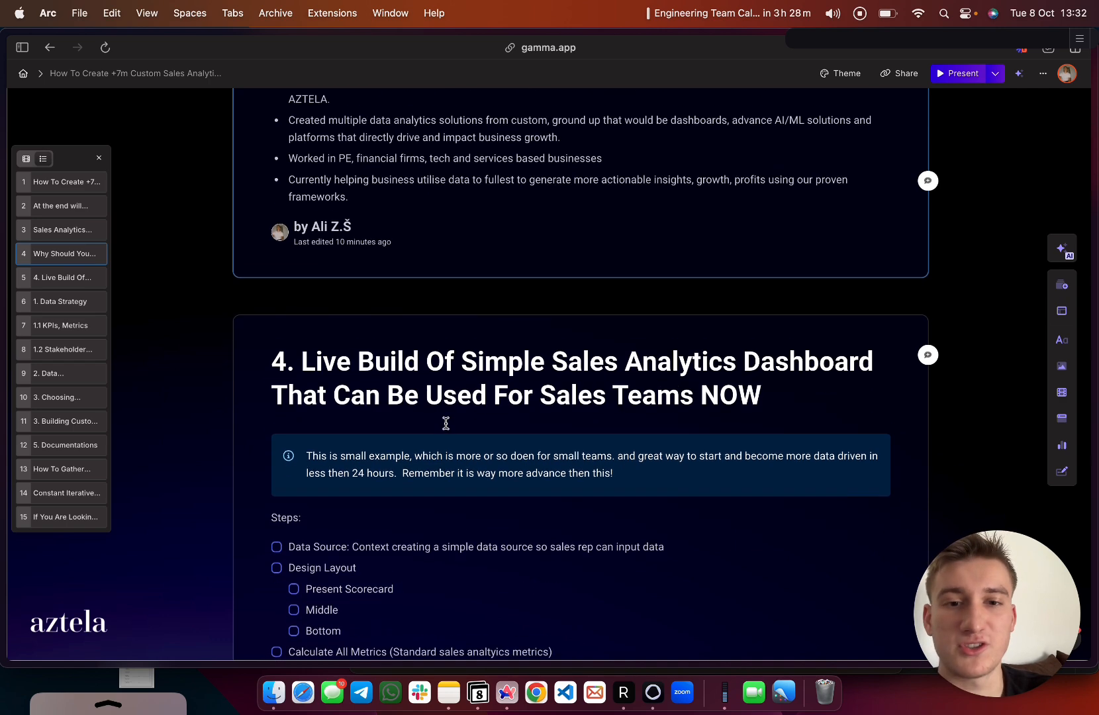
{"action": "scroll", "coordinate": [445, 403], "scroll_direction": "down", "scroll_amount": 1}
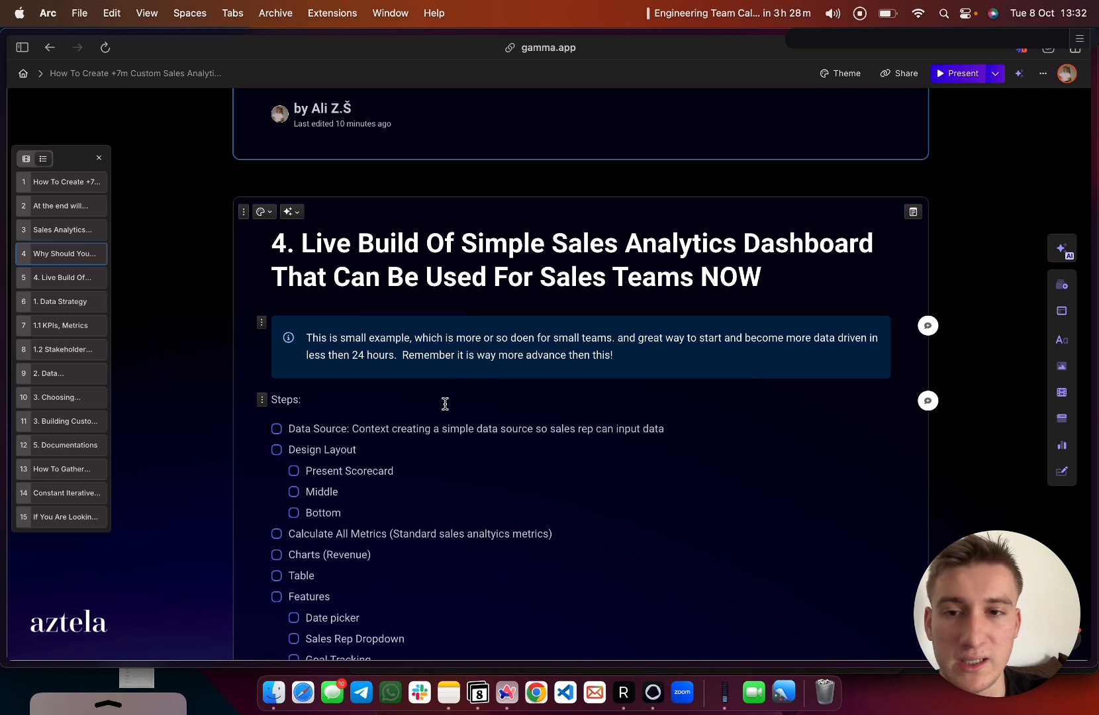
{"action": "scroll", "coordinate": [445, 403], "scroll_direction": "down", "scroll_amount": 2}
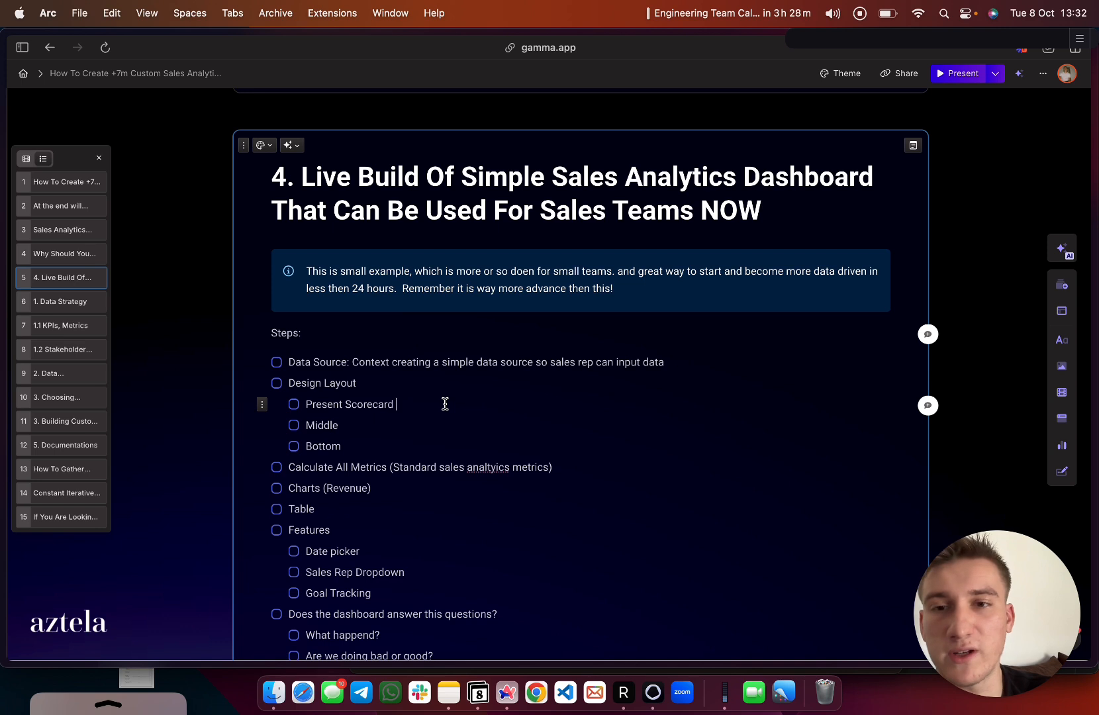
{"action": "scroll", "coordinate": [445, 404], "scroll_direction": "down", "scroll_amount": 1}
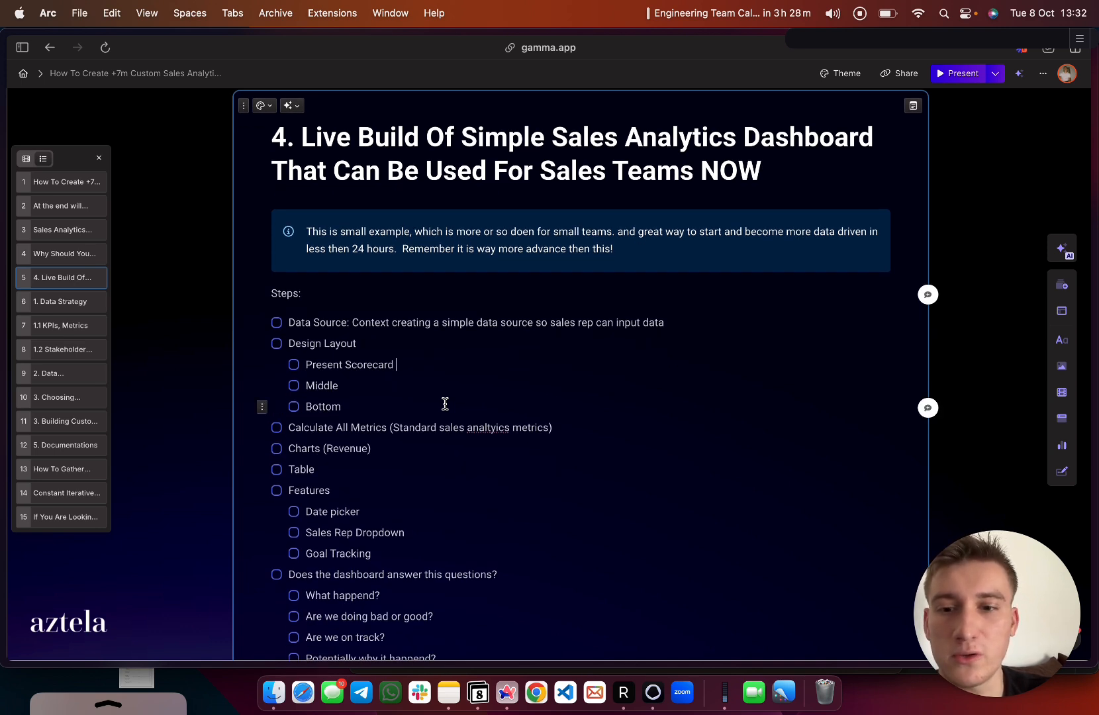
- Highlight in turn the four sub-questions under "Does the dashboard answer this questions?", then clear the selection
{"action": "scroll", "coordinate": [445, 403], "scroll_direction": "down", "scroll_amount": 2}
{"action": "left_click_drag", "start_coordinate": [305, 528], "coordinate": [403, 526]}
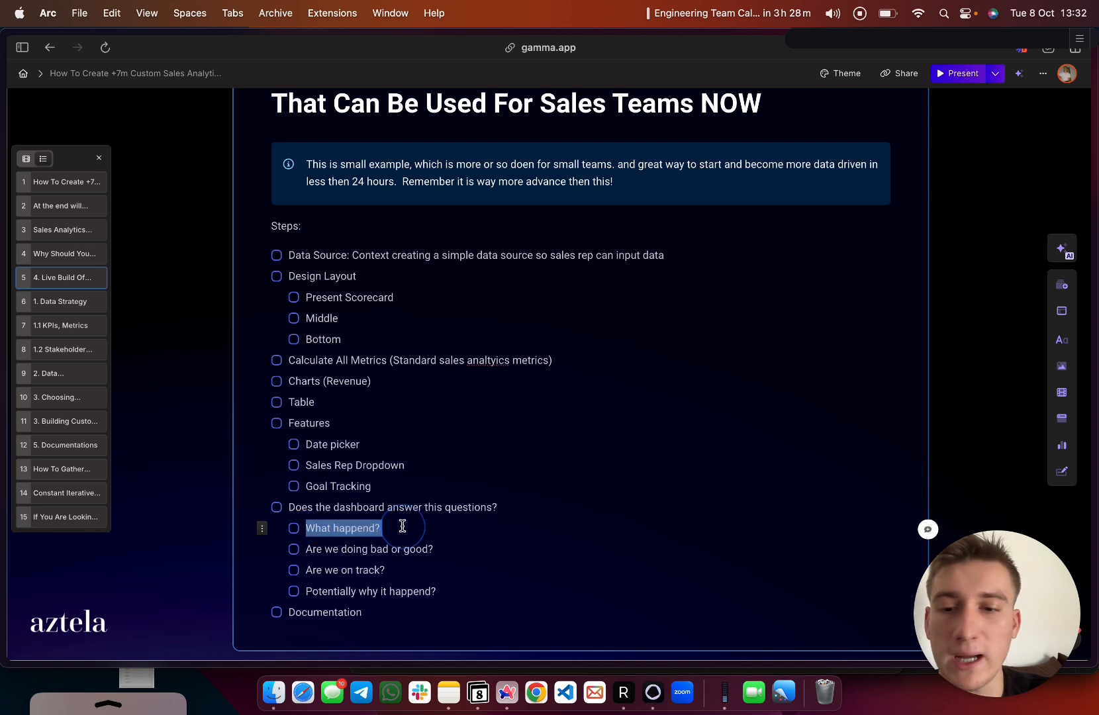
{"action": "left_click_drag", "start_coordinate": [309, 548], "coordinate": [437, 549]}
{"action": "left_click_drag", "start_coordinate": [311, 569], "coordinate": [404, 569]}
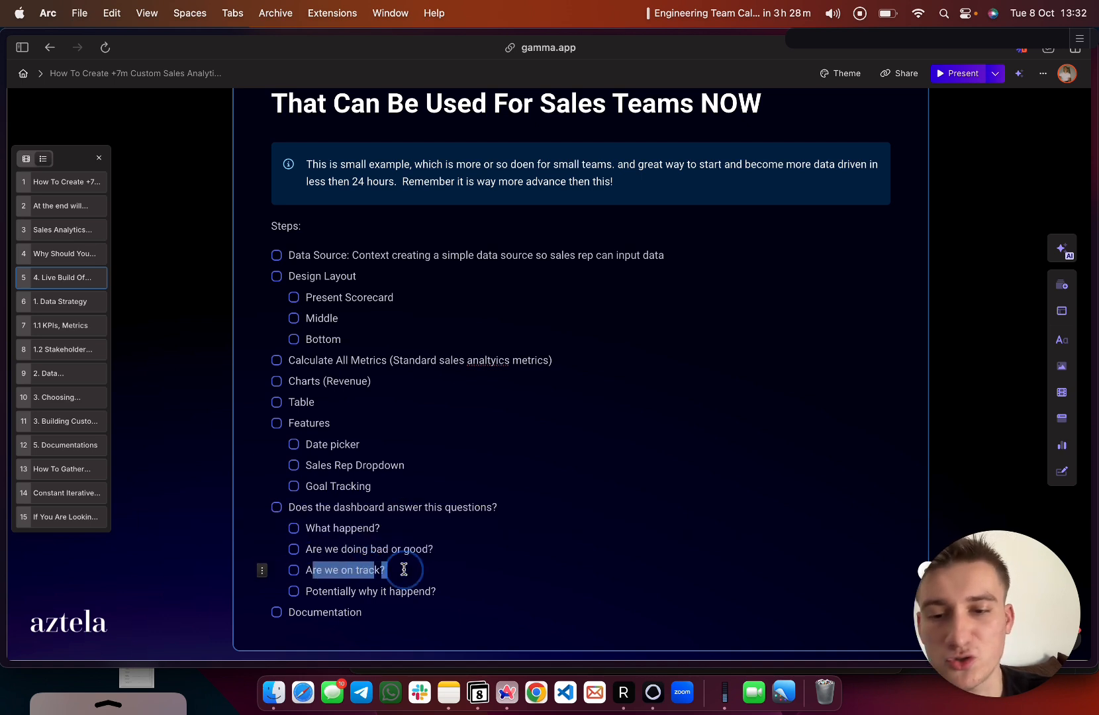
{"action": "left_click_drag", "start_coordinate": [312, 591], "coordinate": [440, 591]}
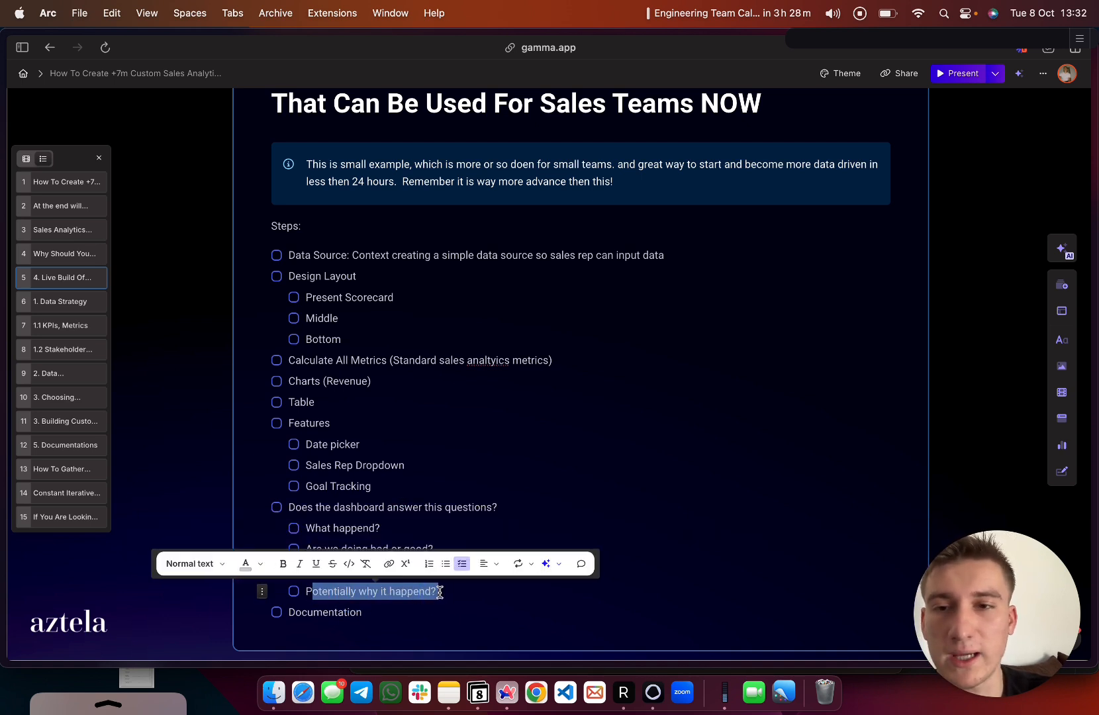
{"action": "scroll", "coordinate": [523, 405], "scroll_direction": "down", "scroll_amount": 1}
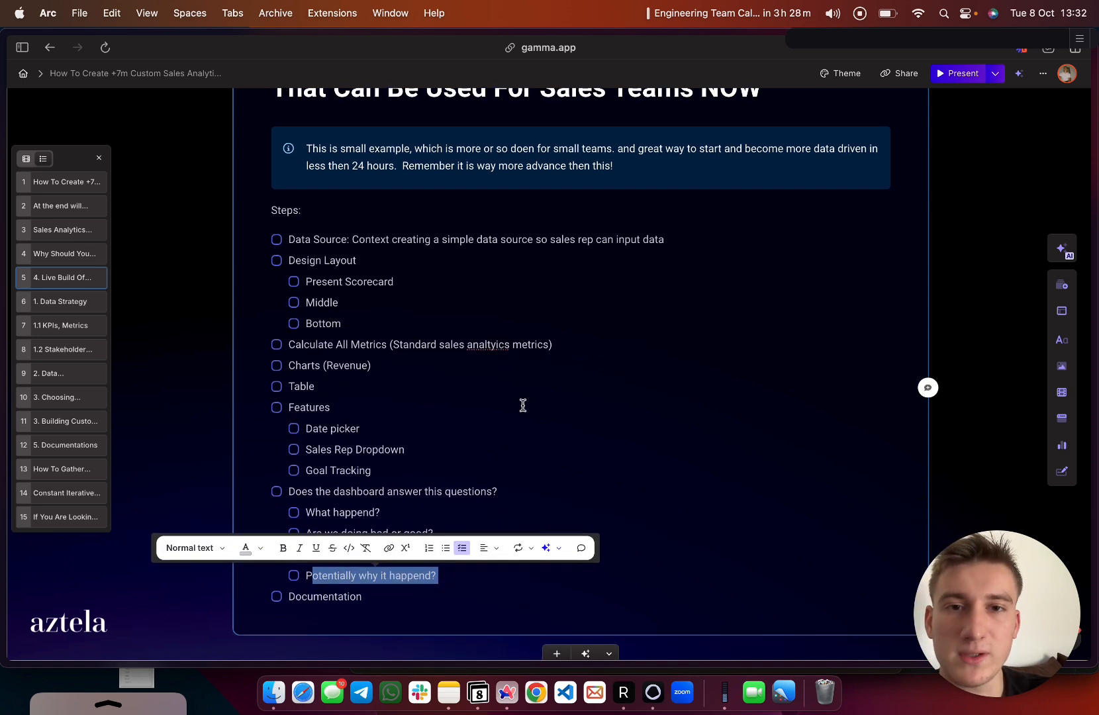
{"action": "left_click", "coordinate": [586, 193]}
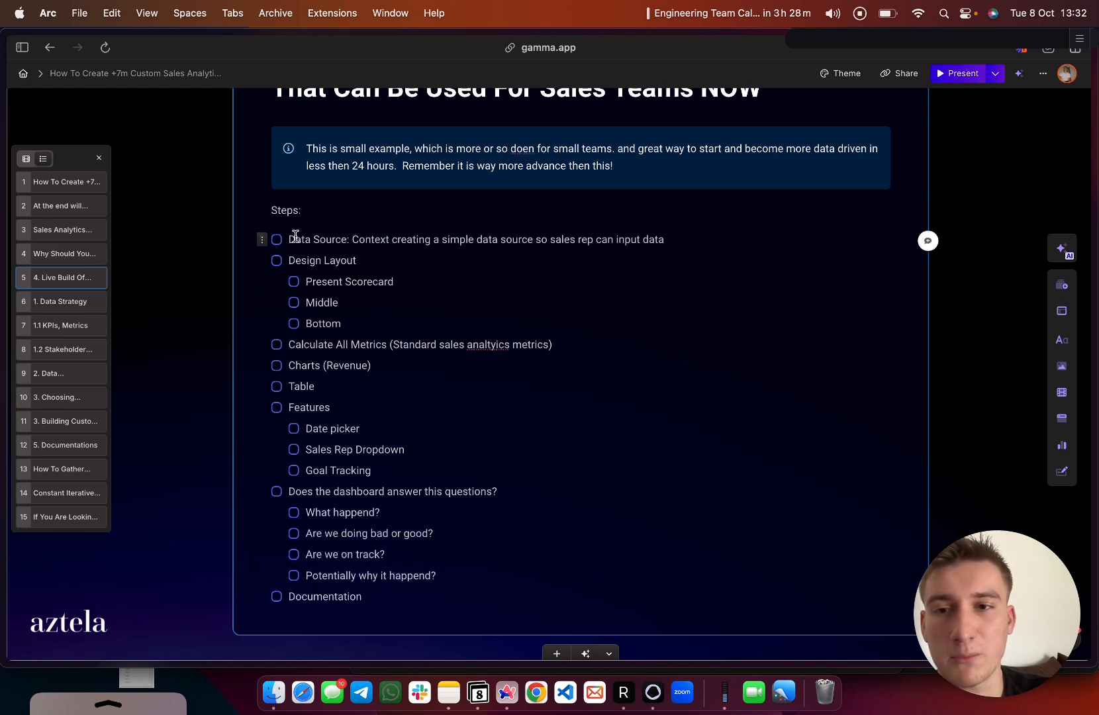
- Highlight in turn the Data Source, Design Layout and Calculate All Metrics items in the steps checklist
{"action": "left_click_drag", "start_coordinate": [295, 236], "coordinate": [649, 235]}
{"action": "left_click", "coordinate": [642, 240]}
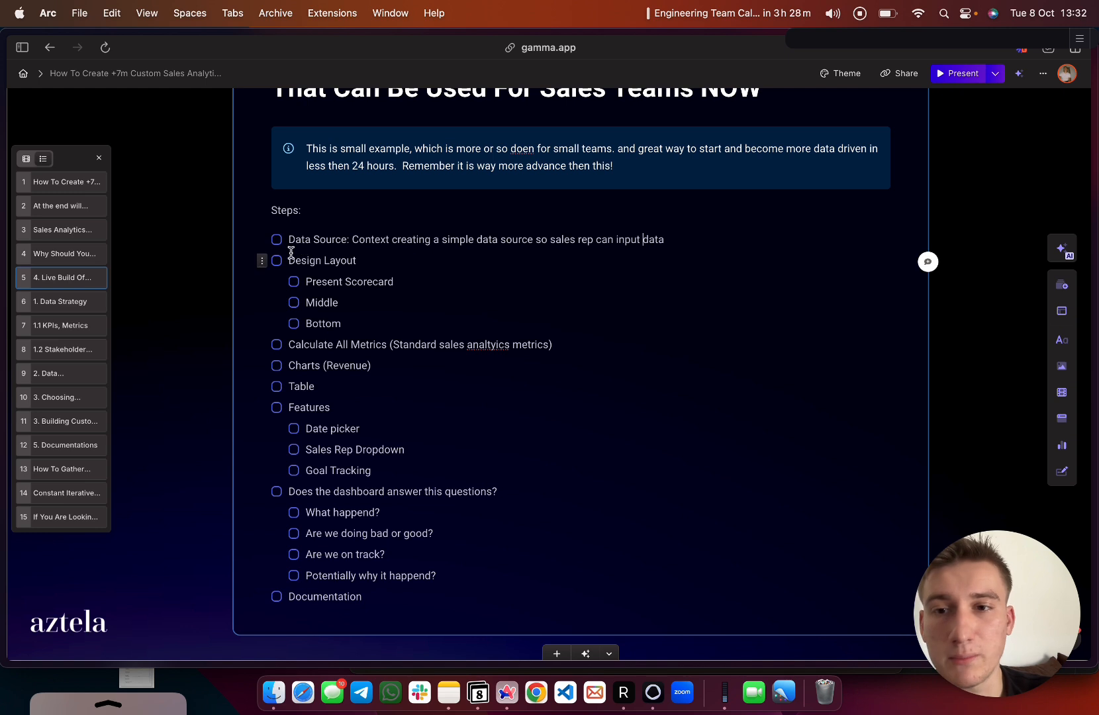
{"action": "left_click_drag", "start_coordinate": [290, 256], "coordinate": [371, 323]}
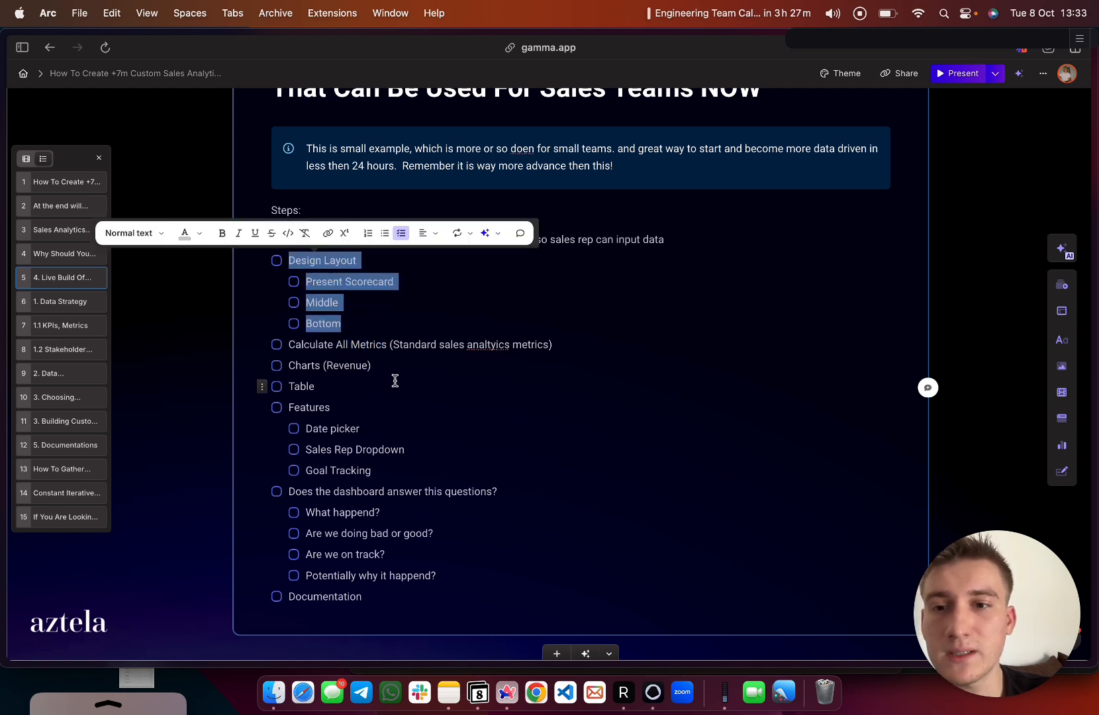
{"action": "left_click_drag", "start_coordinate": [296, 344], "coordinate": [531, 346]}
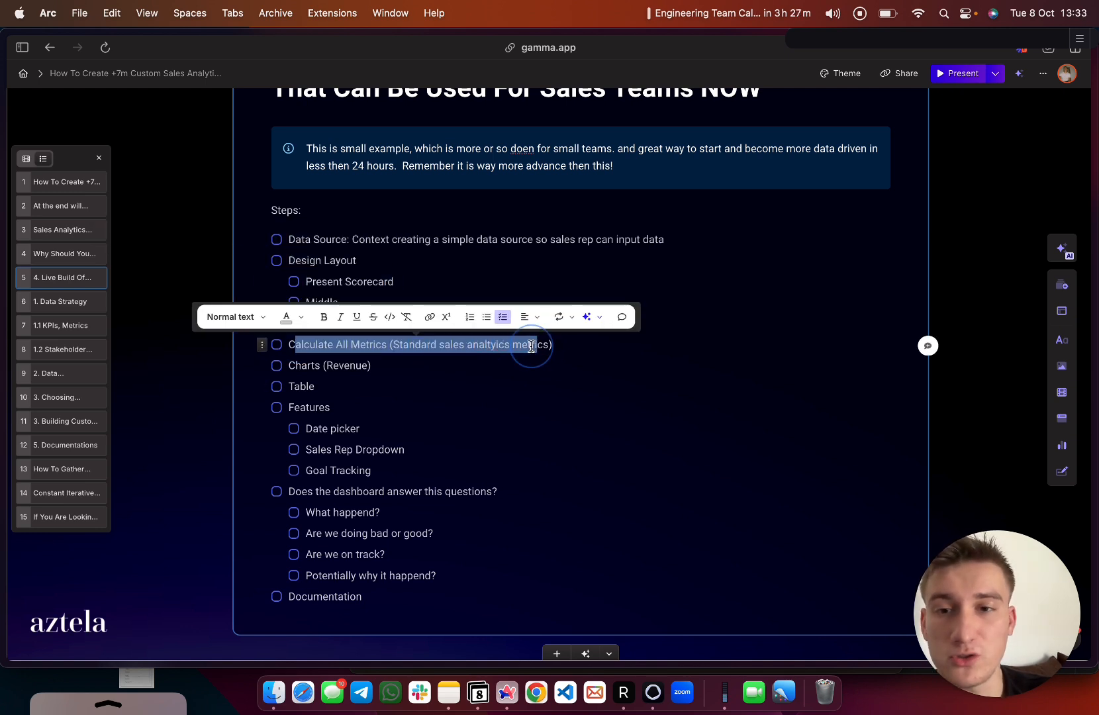
{"action": "left_click", "coordinate": [531, 345]}
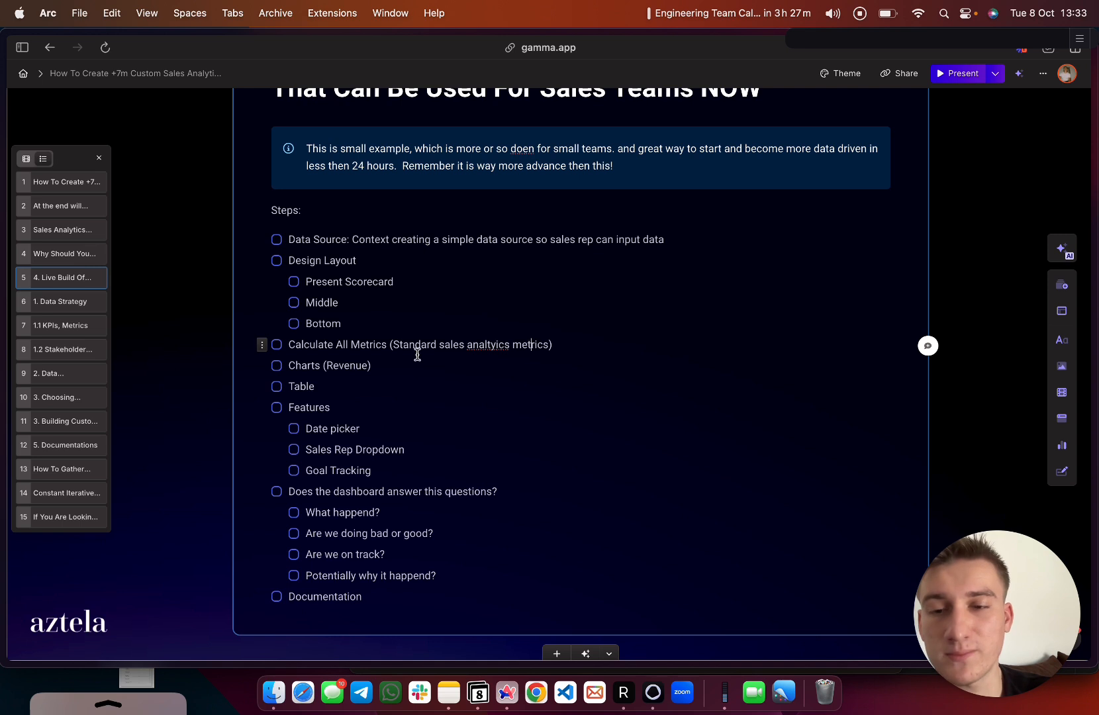
- Highlight in turn the Charts, Table, Features and Goal Tracking checklist items and the questions the dashboard should answer
{"action": "left_click_drag", "start_coordinate": [302, 366], "coordinate": [365, 375]}
{"action": "left_click", "coordinate": [365, 372]}
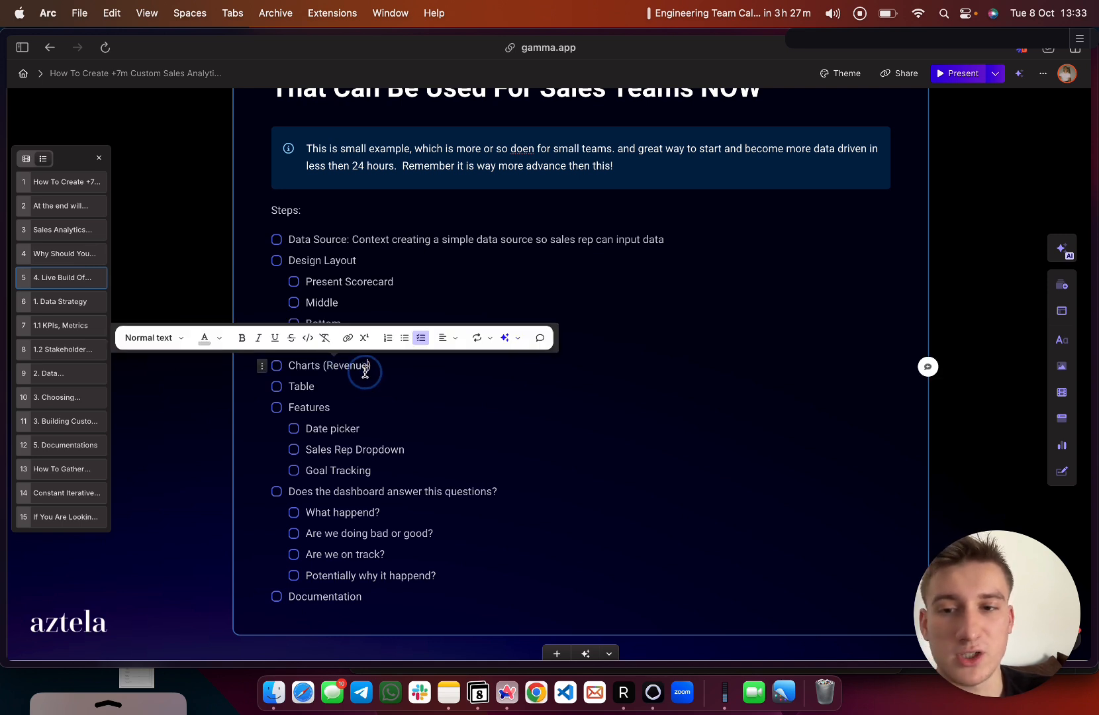
{"action": "left_click_drag", "start_coordinate": [291, 383], "coordinate": [331, 418]}
{"action": "left_click", "coordinate": [345, 398]}
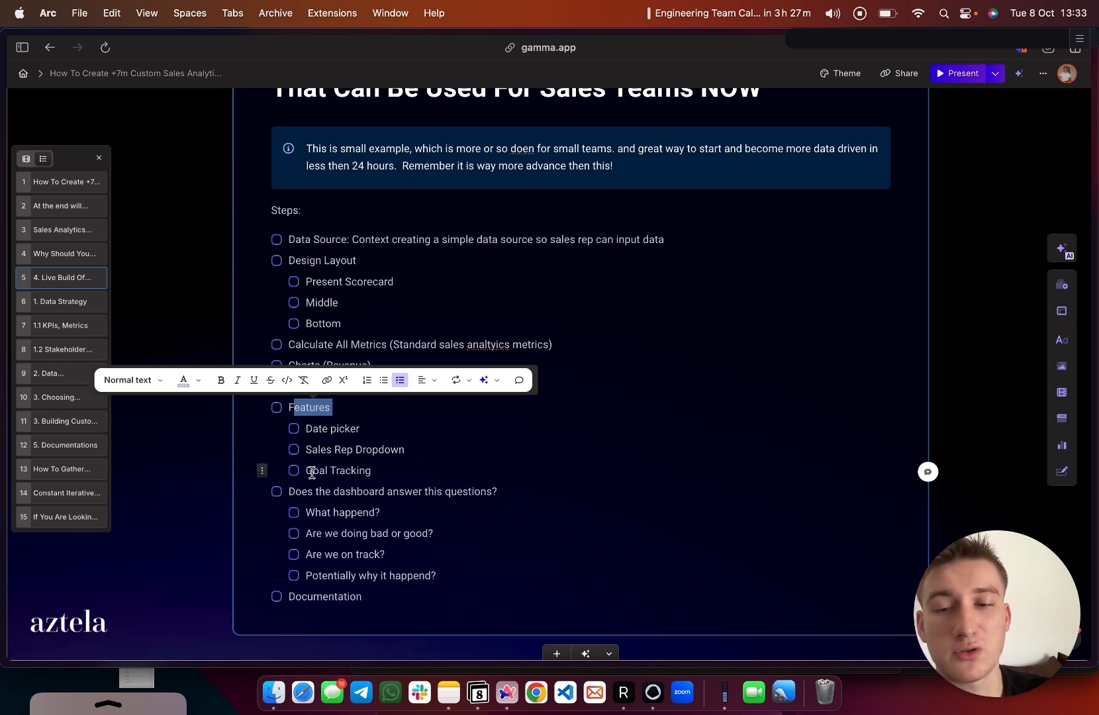
{"action": "left_click_drag", "start_coordinate": [306, 471], "coordinate": [382, 471]}
{"action": "left_click_drag", "start_coordinate": [440, 575], "coordinate": [325, 533]}
{"action": "left_click", "coordinate": [539, 455]}
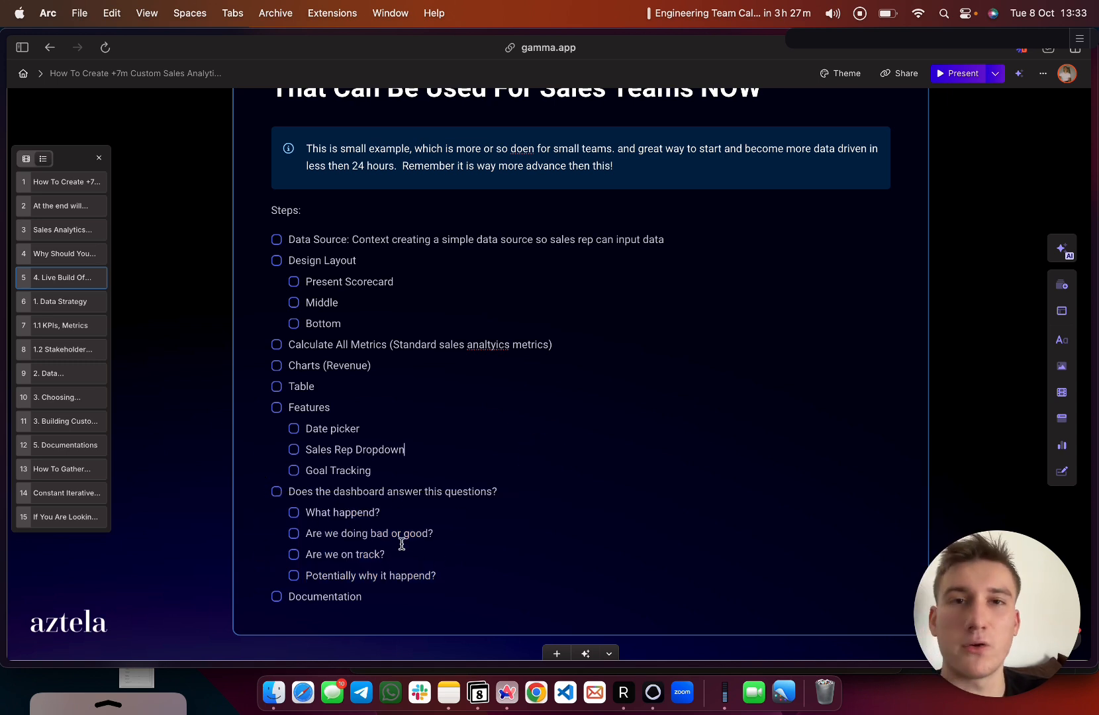
- Try to delete the Documentation item at the end of the steps checklist
{"action": "left_click", "coordinate": [418, 597]}
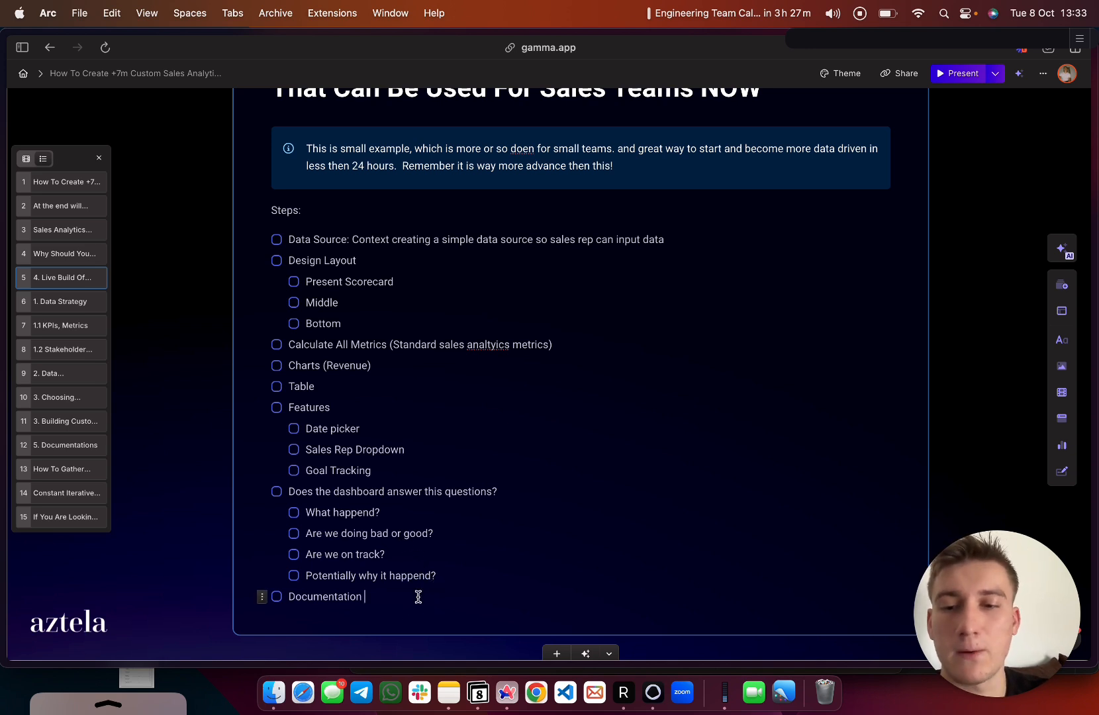
{"action": "double_click", "coordinate": [341, 593]}
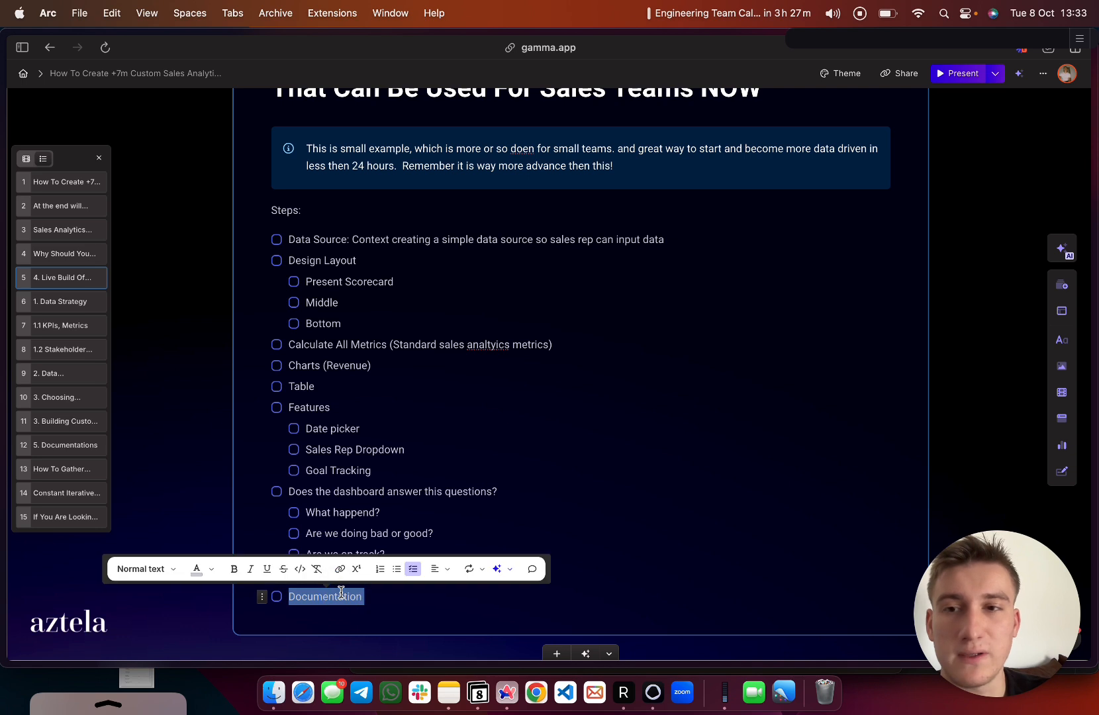
{"action": "key", "text": "BackSpace"}
{"action": "key", "text": "BackSpace"}
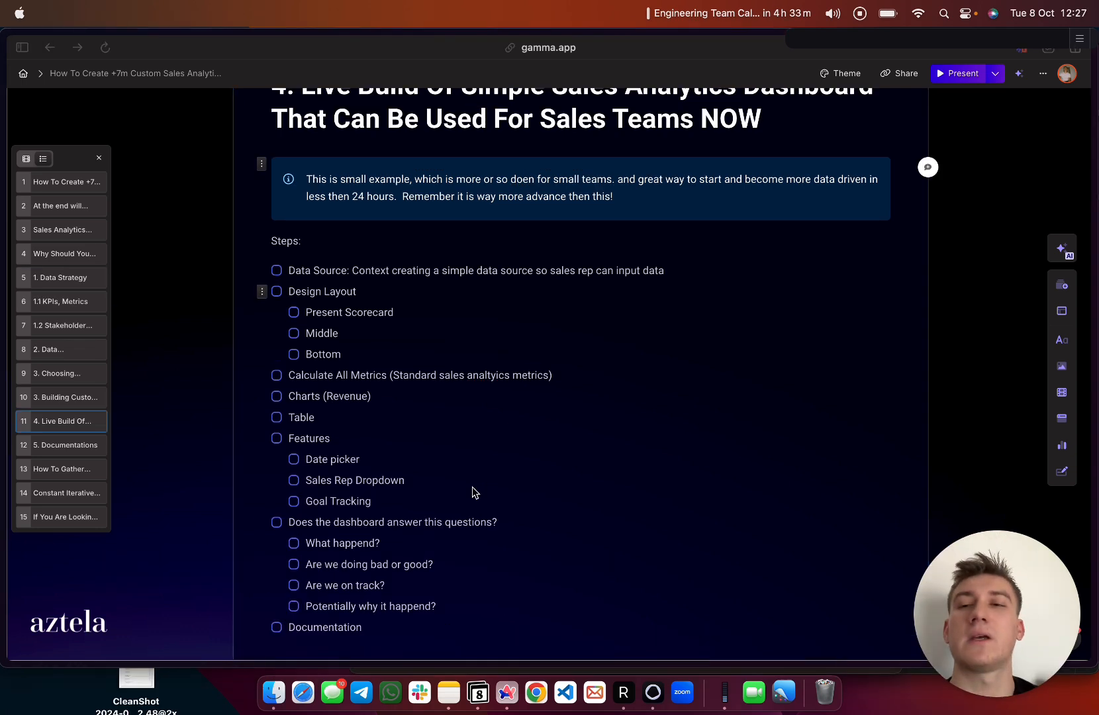
- Highlight the Data Source item in the steps checklist and switch to the Sales Rep Tracking spreadsheet
{"action": "triple_click", "coordinate": [303, 269]}
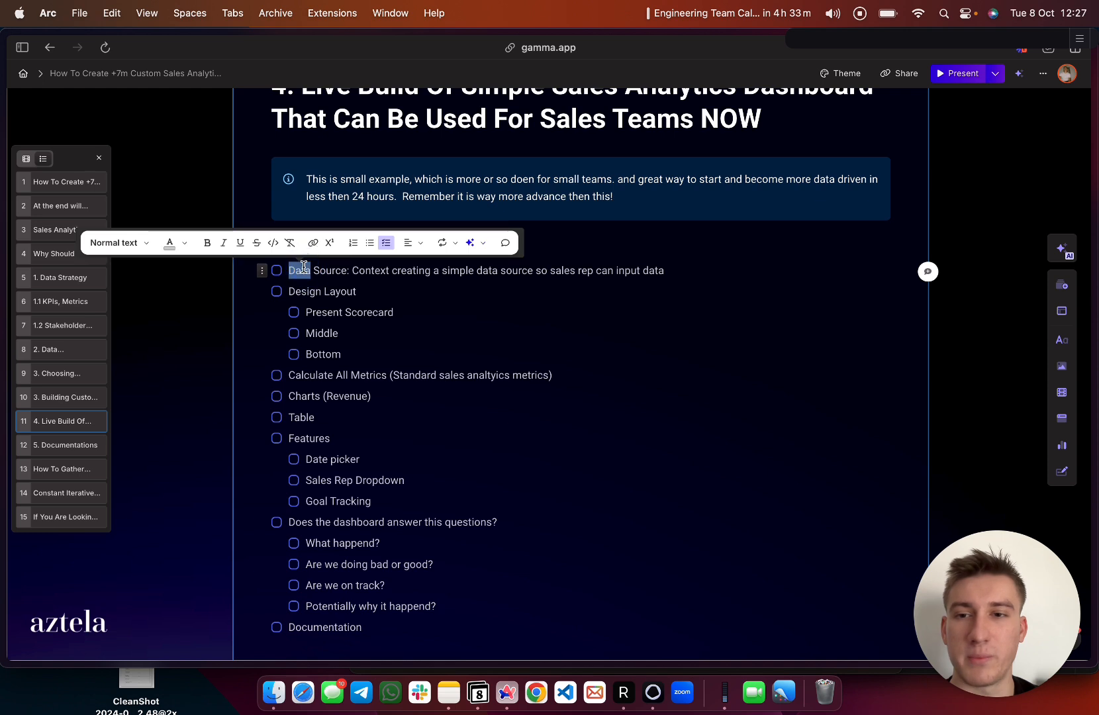
{"action": "mouse_move", "coordinate": [2, 457]}
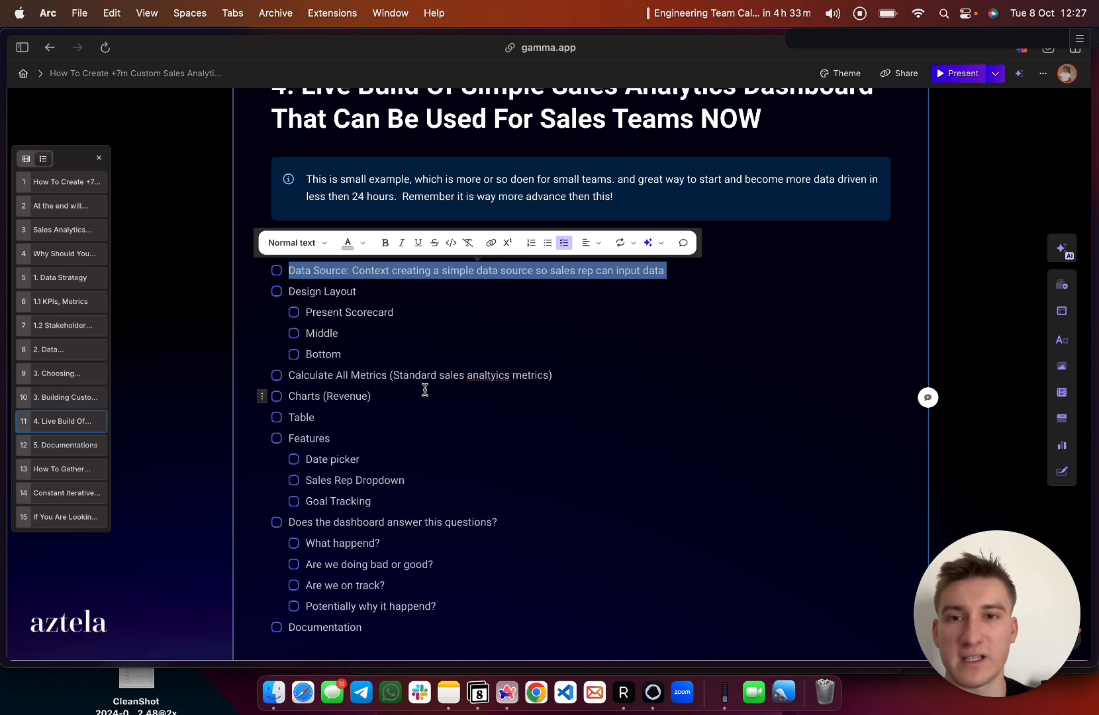
{"action": "mouse_move", "coordinate": [74, 511]}
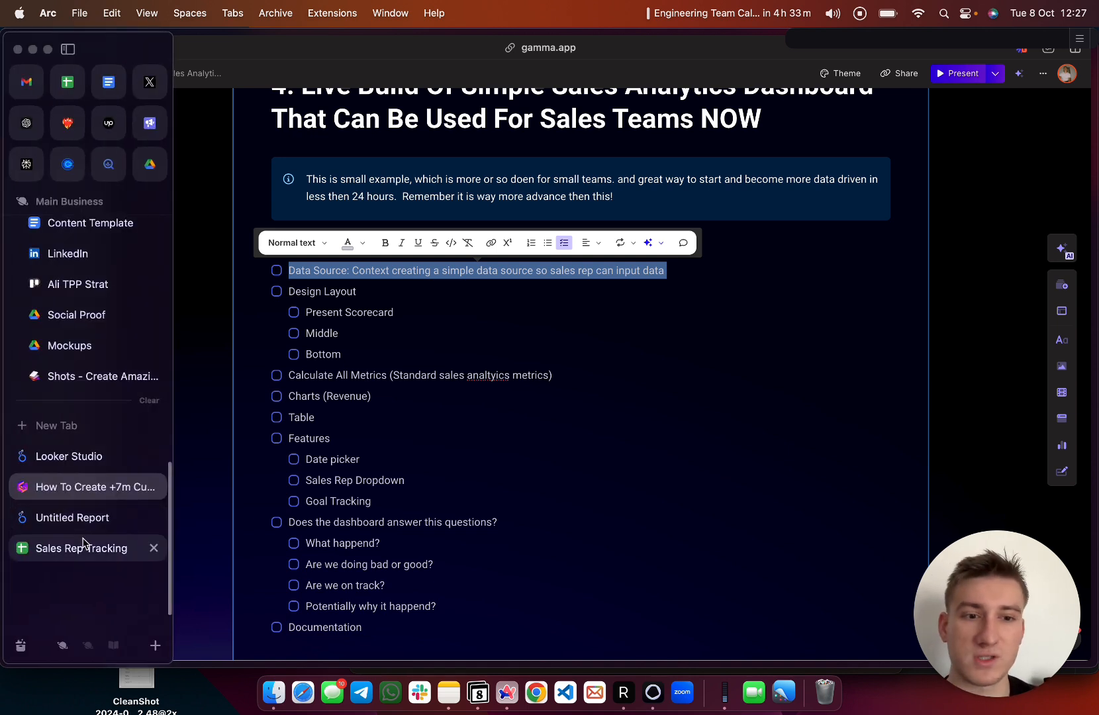
{"action": "left_click", "coordinate": [84, 547]}
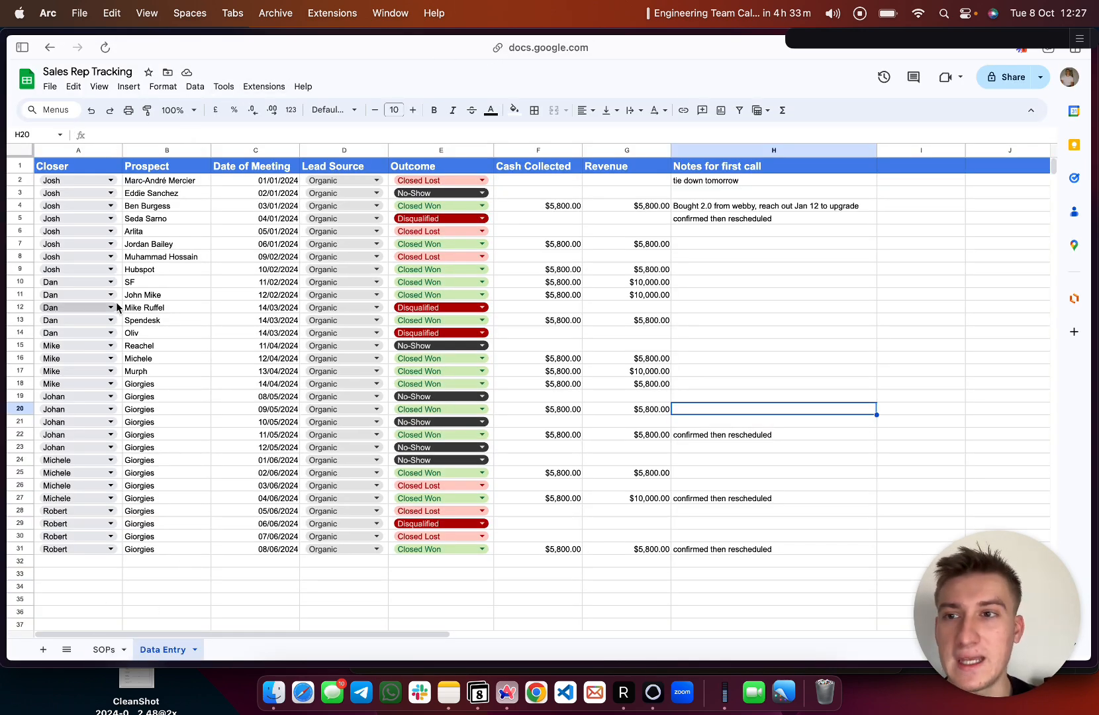
- Select each header cell of the Data Entry sheet in turn, from Closer through Notes for first call
{"action": "left_click", "coordinate": [52, 167]}
{"action": "left_click", "coordinate": [149, 169]}
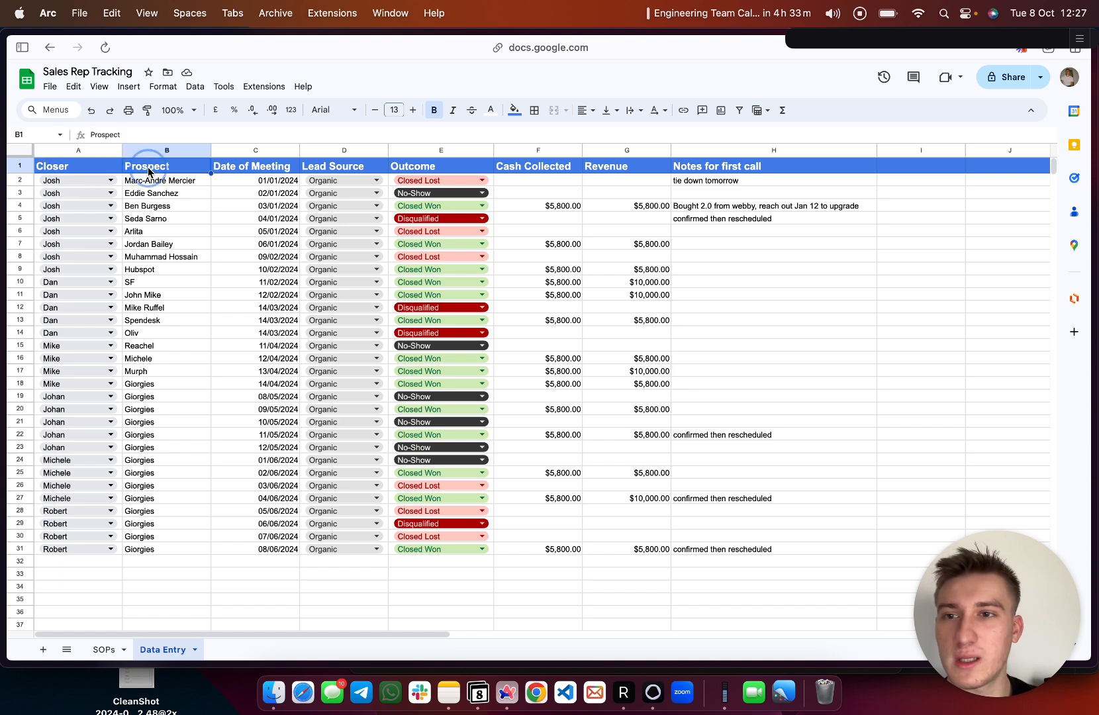
{"action": "left_click", "coordinate": [283, 167]}
{"action": "left_click", "coordinate": [357, 169]}
{"action": "left_click", "coordinate": [437, 166]}
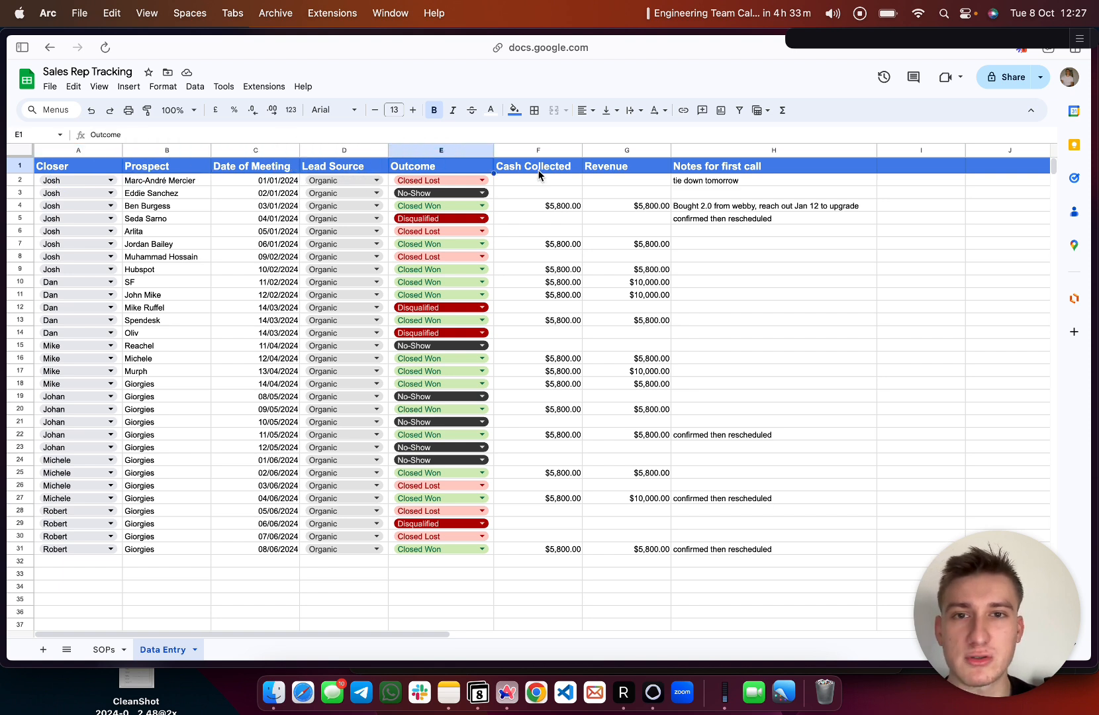
{"action": "left_click", "coordinate": [539, 168]}
{"action": "left_click", "coordinate": [625, 169]}
{"action": "left_click", "coordinate": [719, 167]}
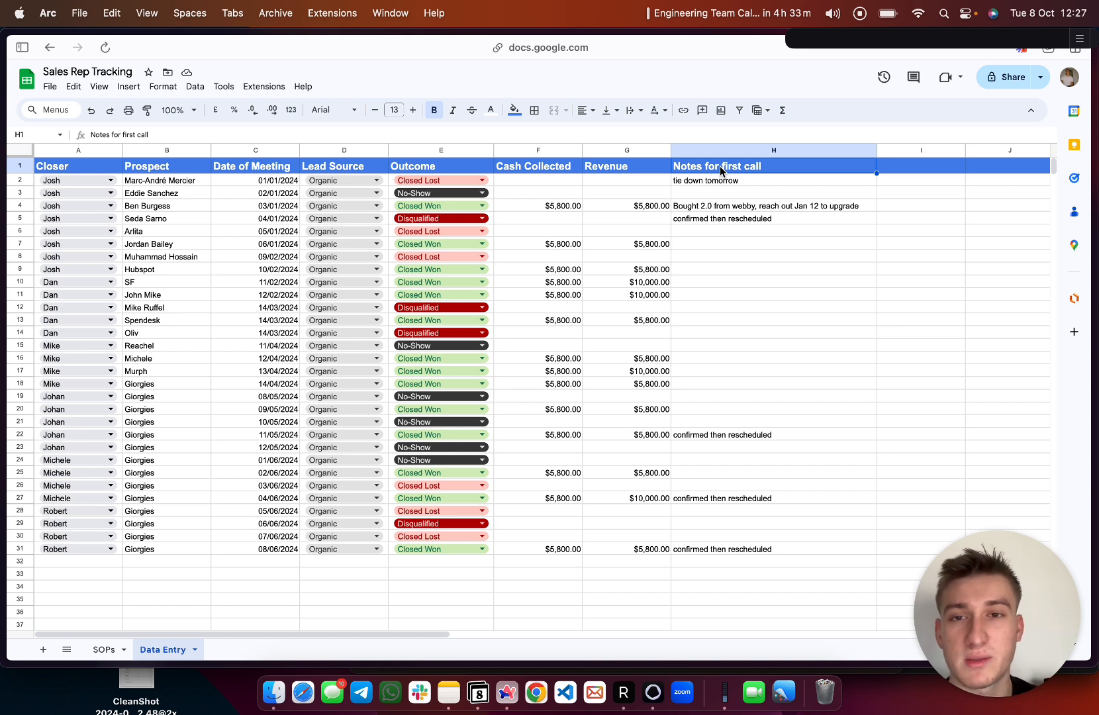
- Examine the dropdown options for Closer, Lead Source and Outcome in row 2, plus the prospect names and meeting date
{"action": "left_click", "coordinate": [73, 179]}
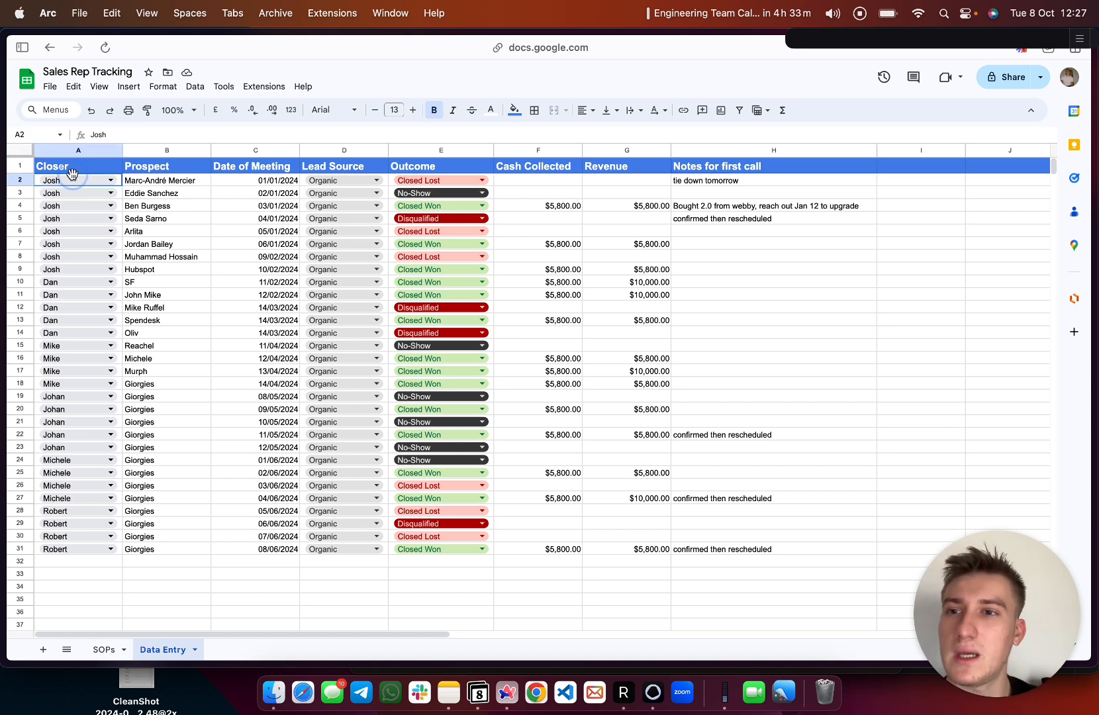
{"action": "left_click", "coordinate": [74, 181]}
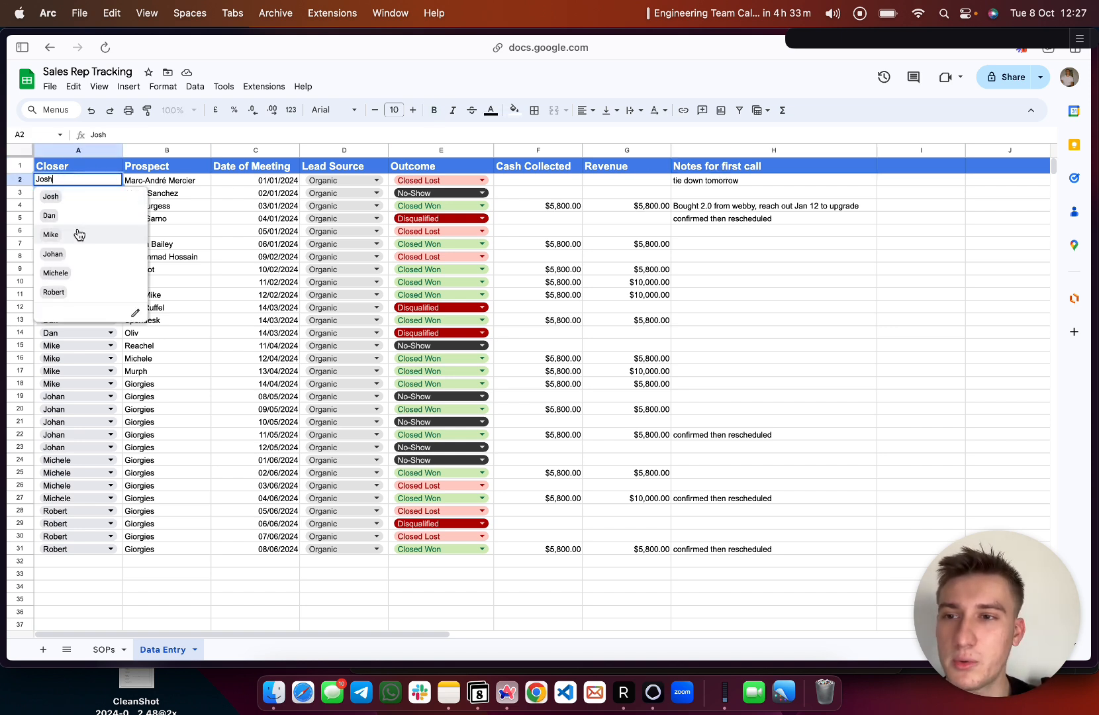
{"action": "left_click", "coordinate": [212, 193]}
{"action": "left_click_drag", "start_coordinate": [167, 182], "coordinate": [202, 263]}
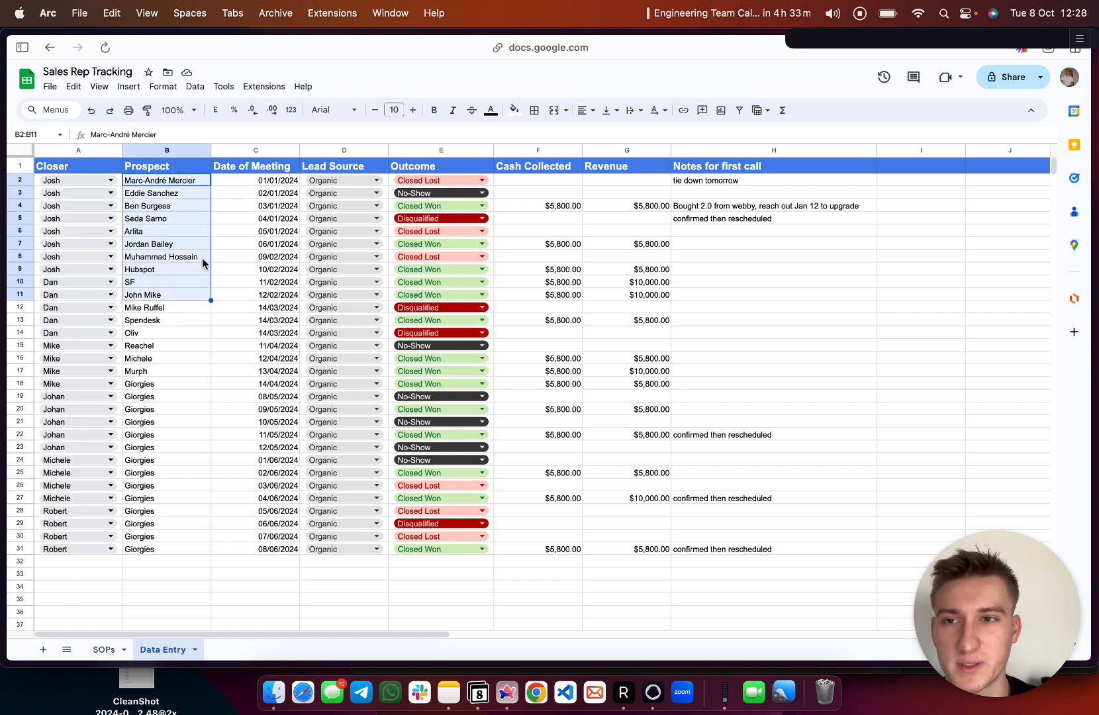
{"action": "left_click", "coordinate": [260, 182]}
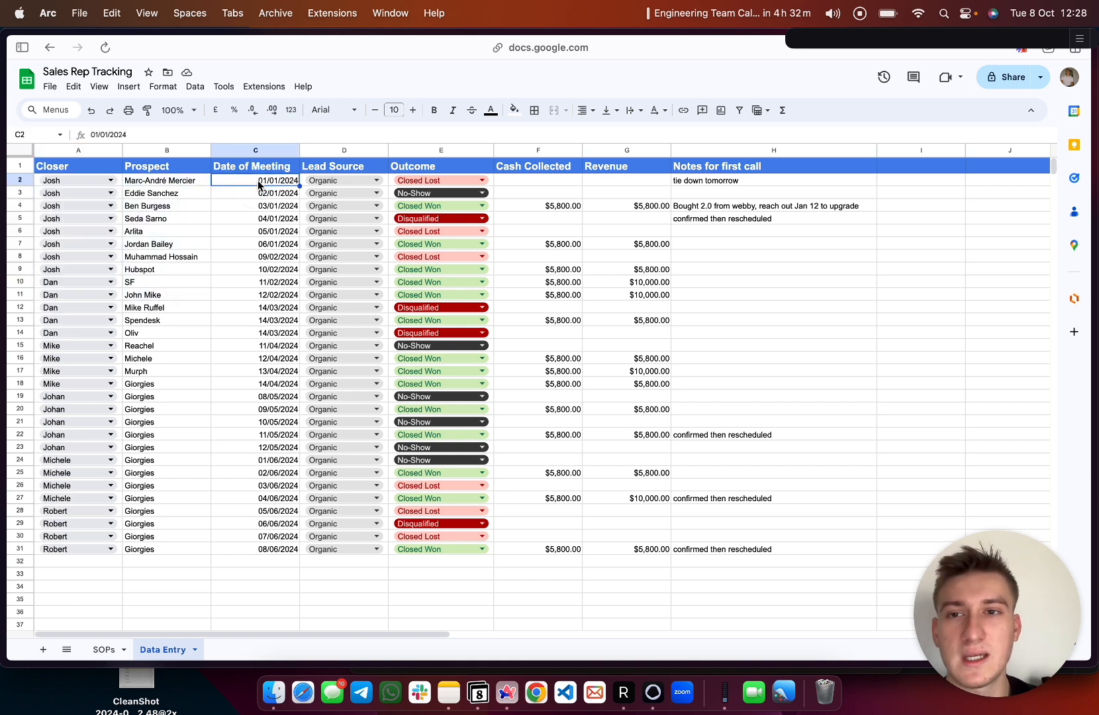
{"action": "left_click", "coordinate": [337, 186]}
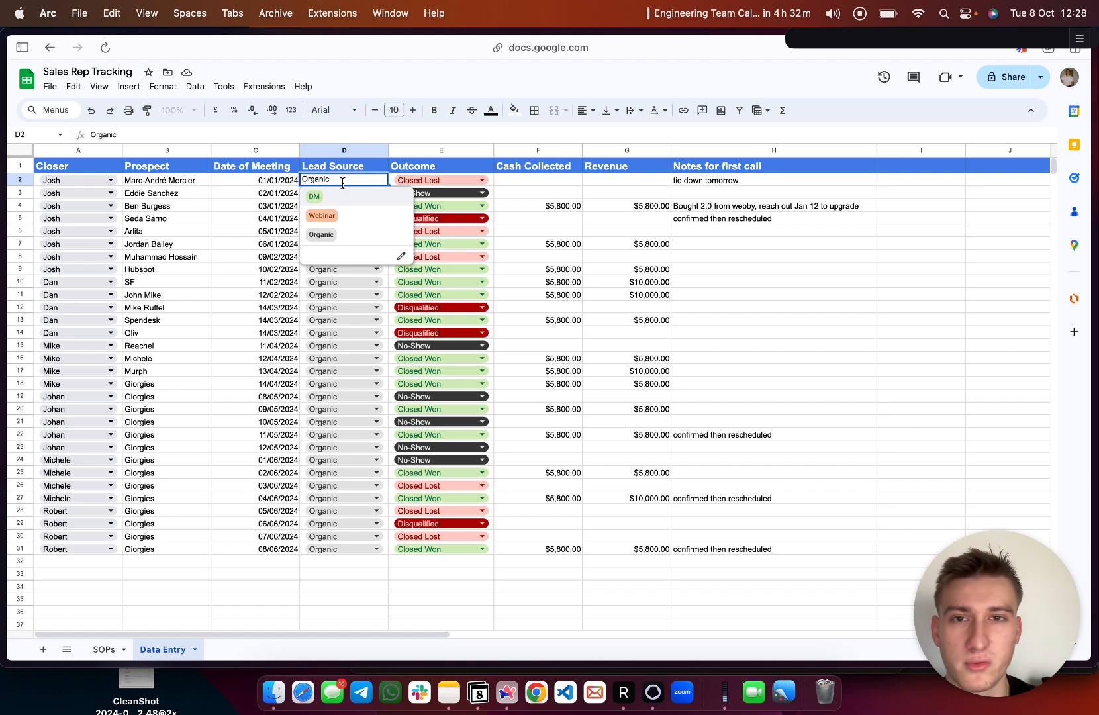
{"action": "left_click", "coordinate": [408, 182]}
{"action": "left_click", "coordinate": [448, 182]}
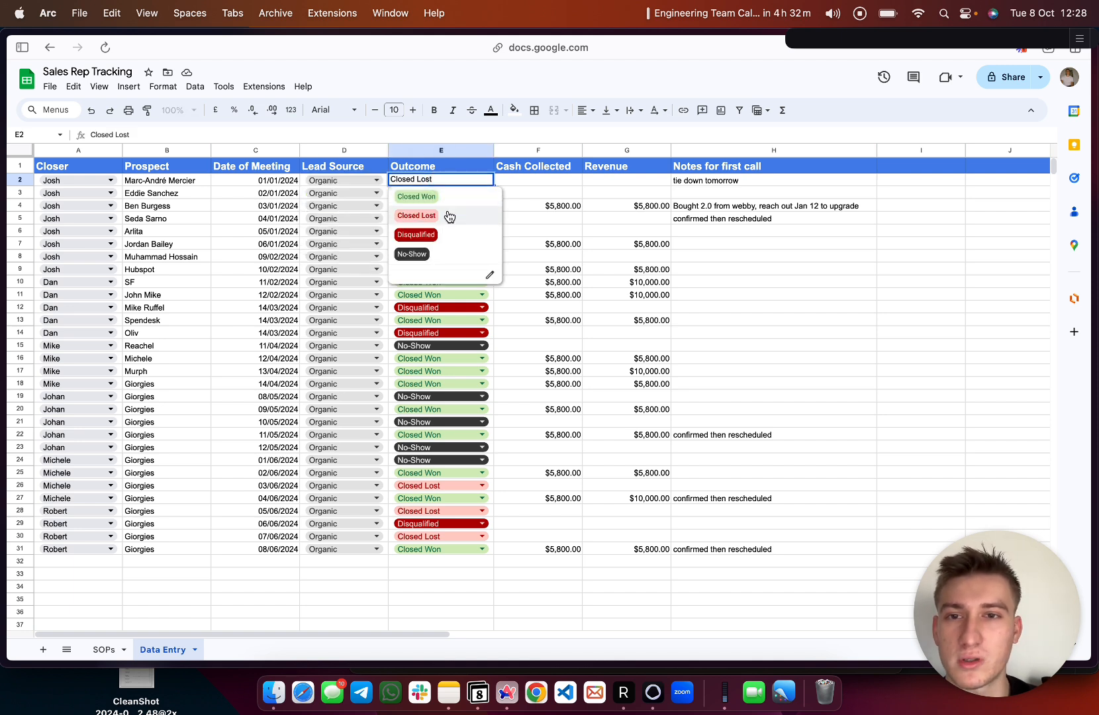
- Examine the Cash Collected and Revenue cells in the upper rows and the first-call note in row 4
{"action": "left_click", "coordinate": [541, 230]}
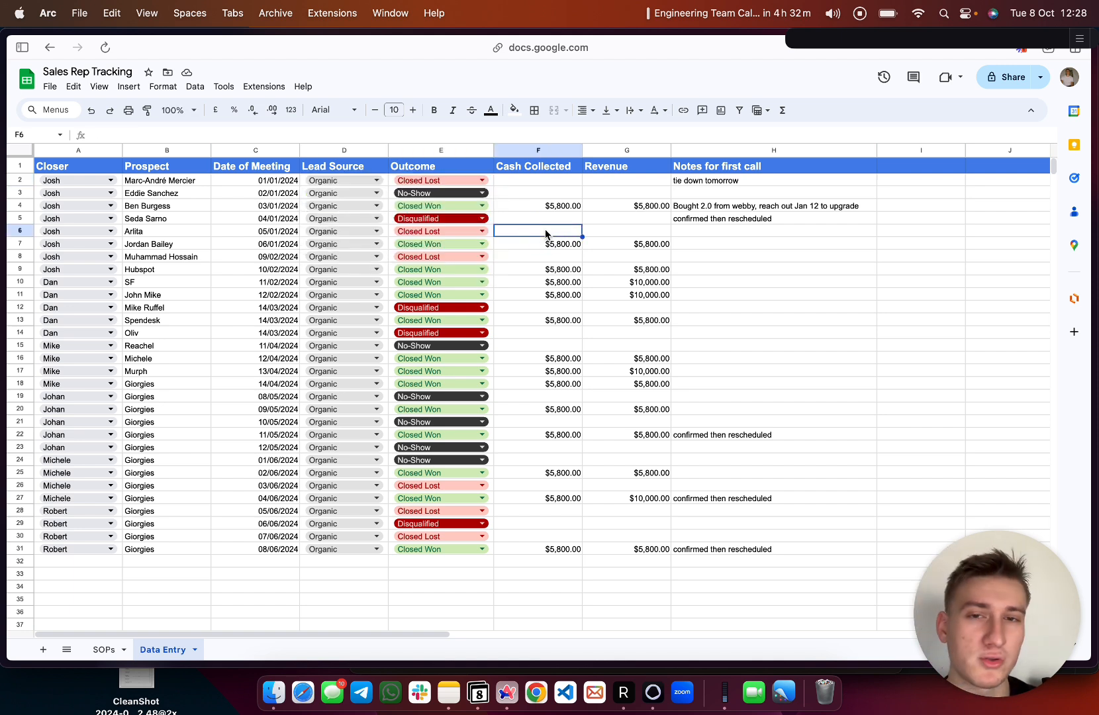
{"action": "left_click", "coordinate": [526, 180]}
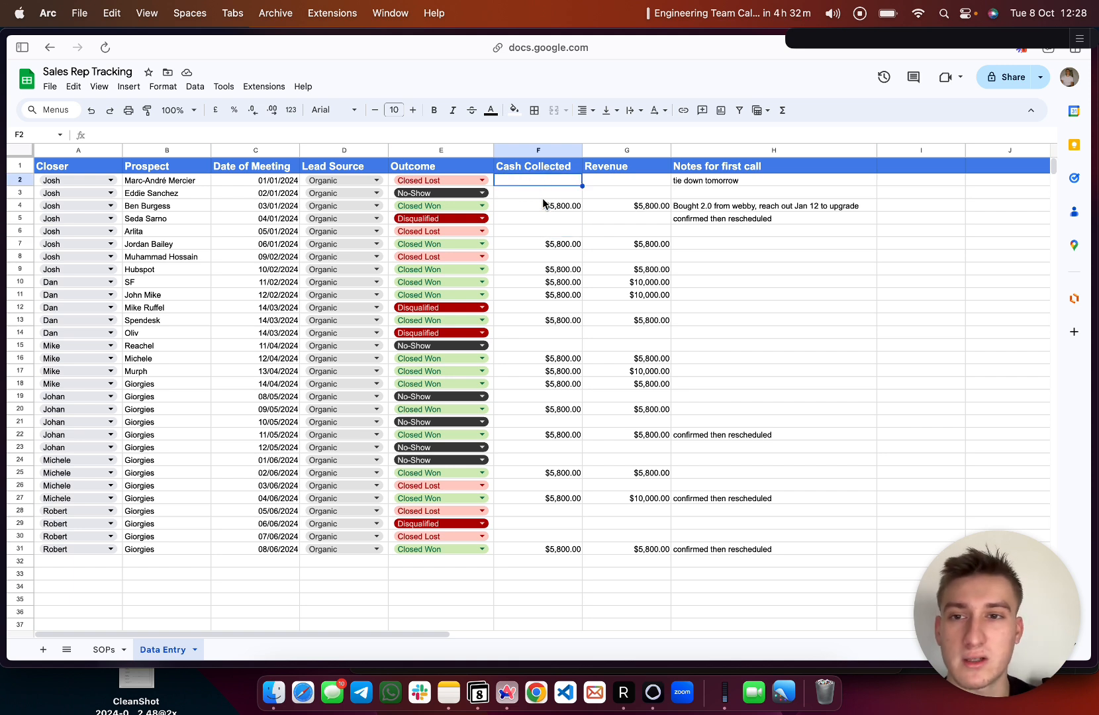
{"action": "left_click", "coordinate": [627, 192]}
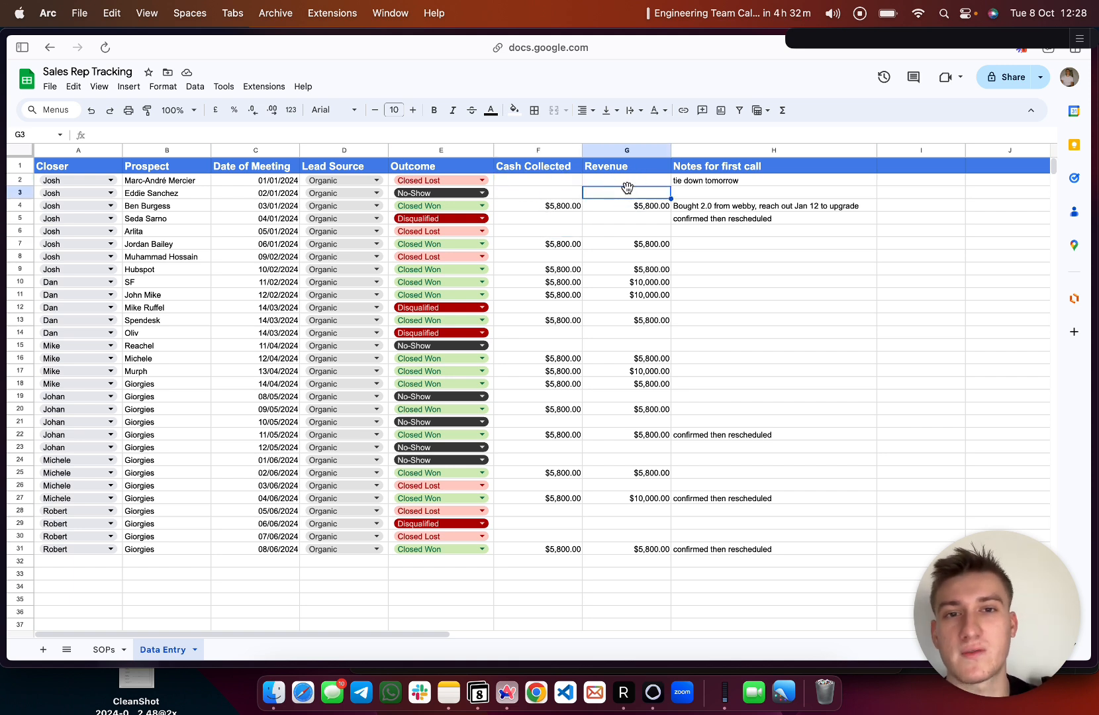
{"action": "left_click", "coordinate": [630, 205]}
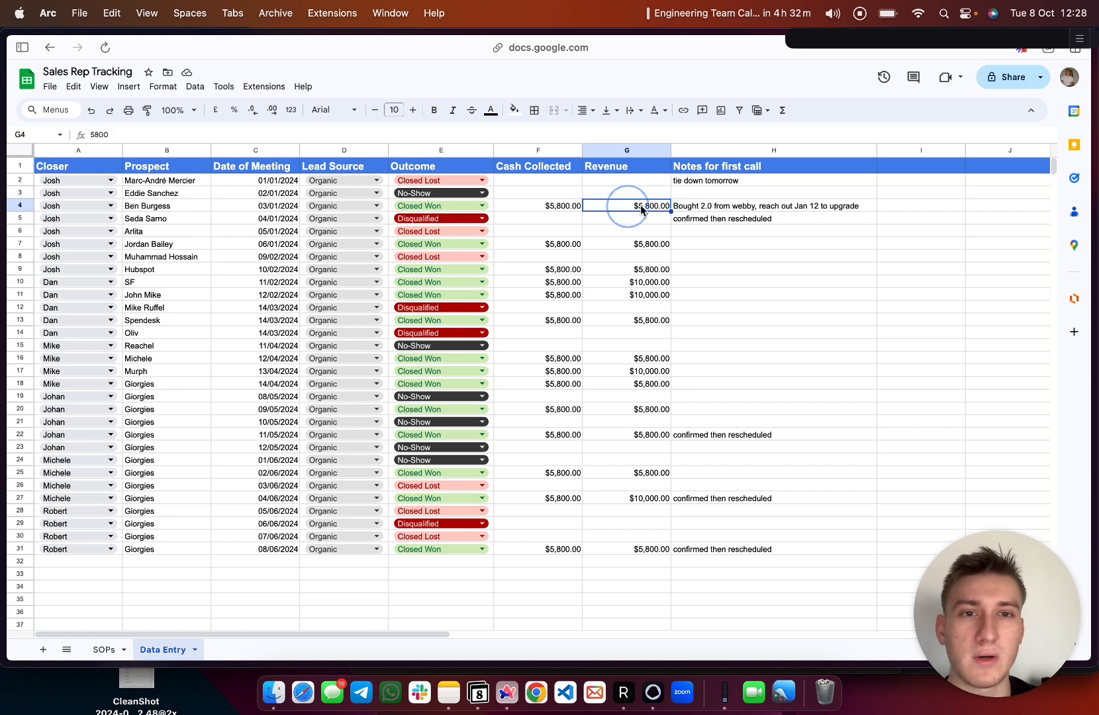
{"action": "left_click", "coordinate": [725, 173]}
{"action": "left_click", "coordinate": [747, 210]}
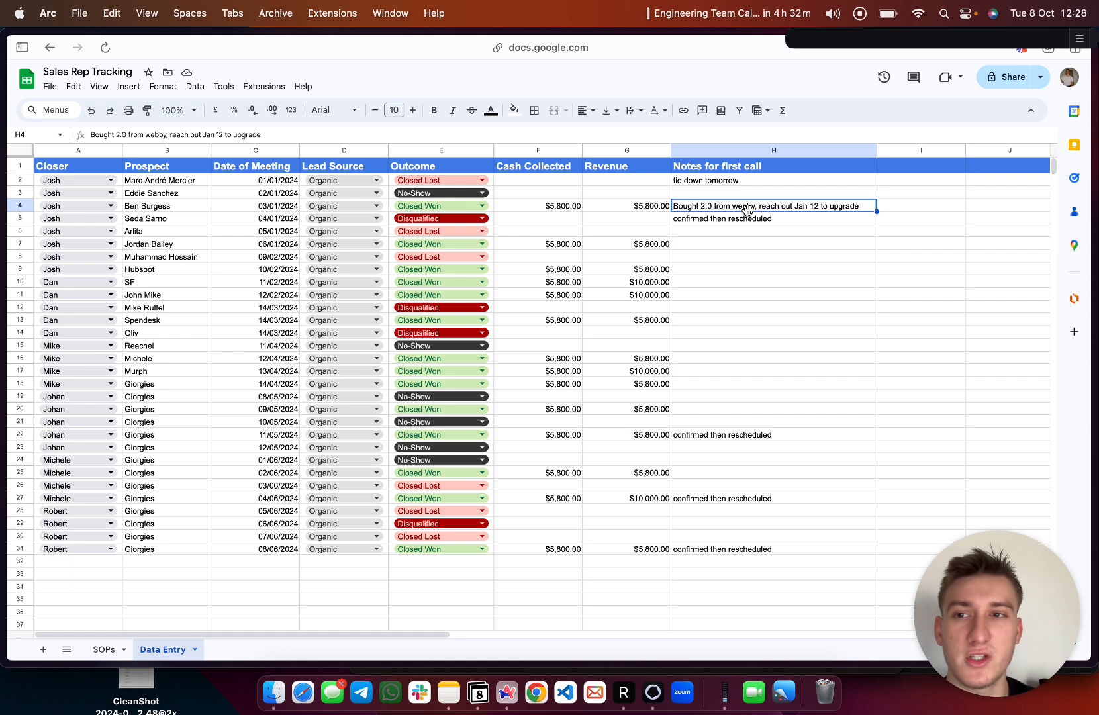
- Review how a record is filled in, from the meeting date and prospect to the row 2 Outcome options and row 4 revenue
{"action": "left_click", "coordinate": [238, 185]}
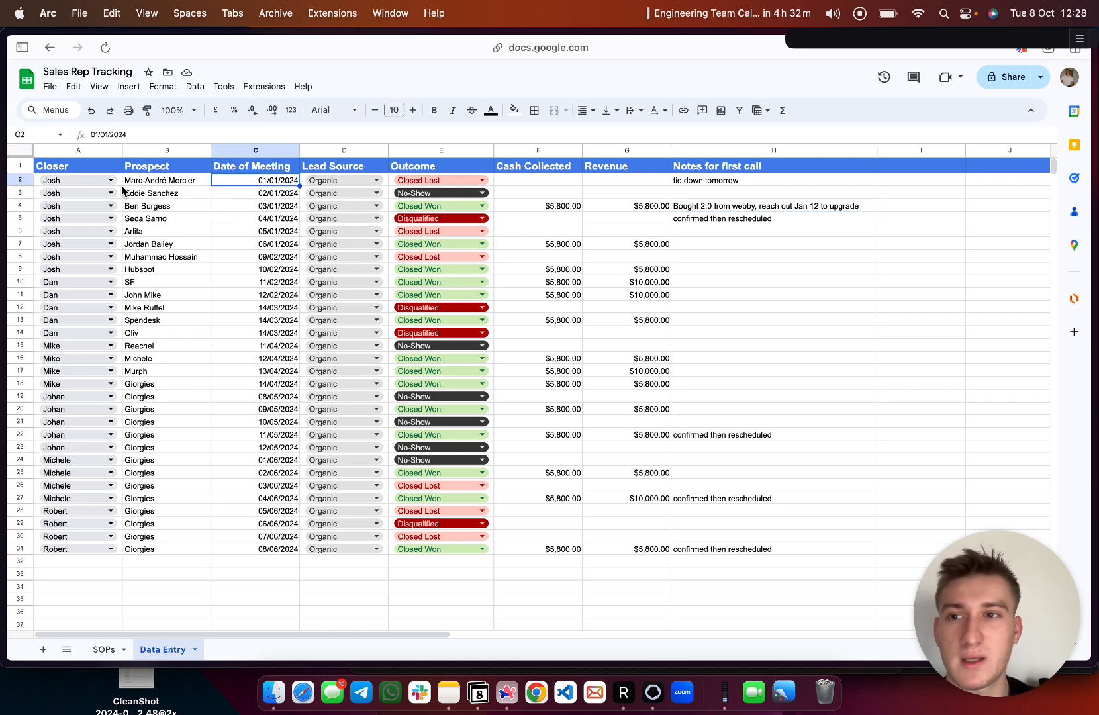
{"action": "left_click", "coordinate": [122, 191]}
{"action": "left_click", "coordinate": [195, 214]}
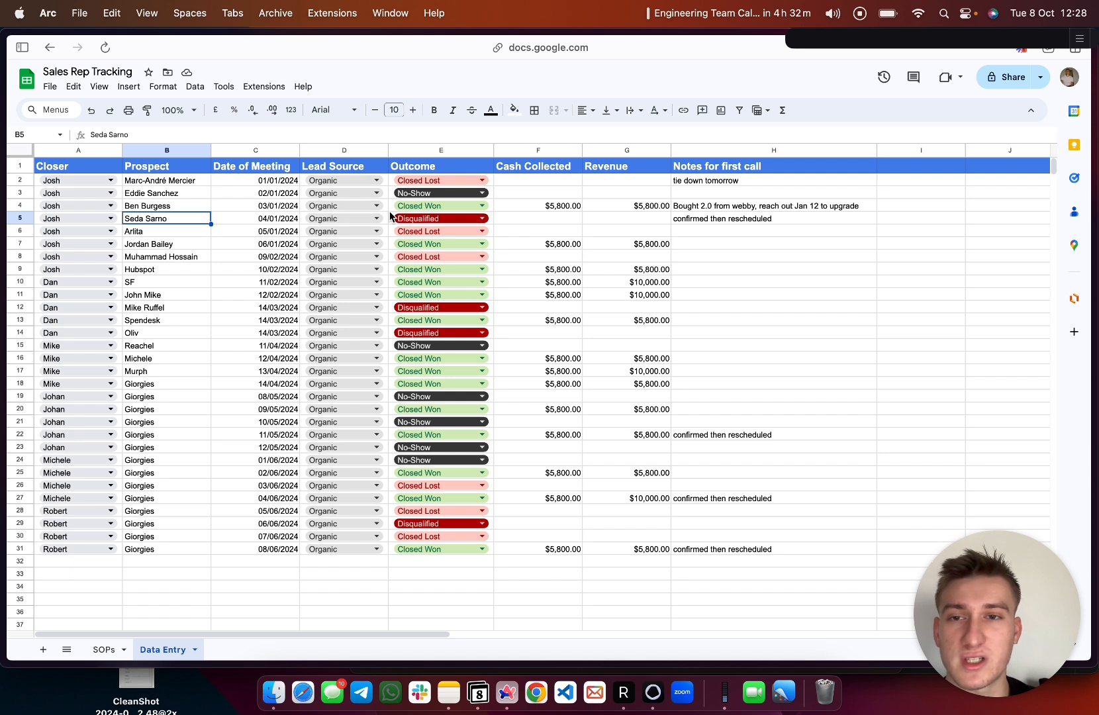
{"action": "left_click", "coordinate": [445, 180]}
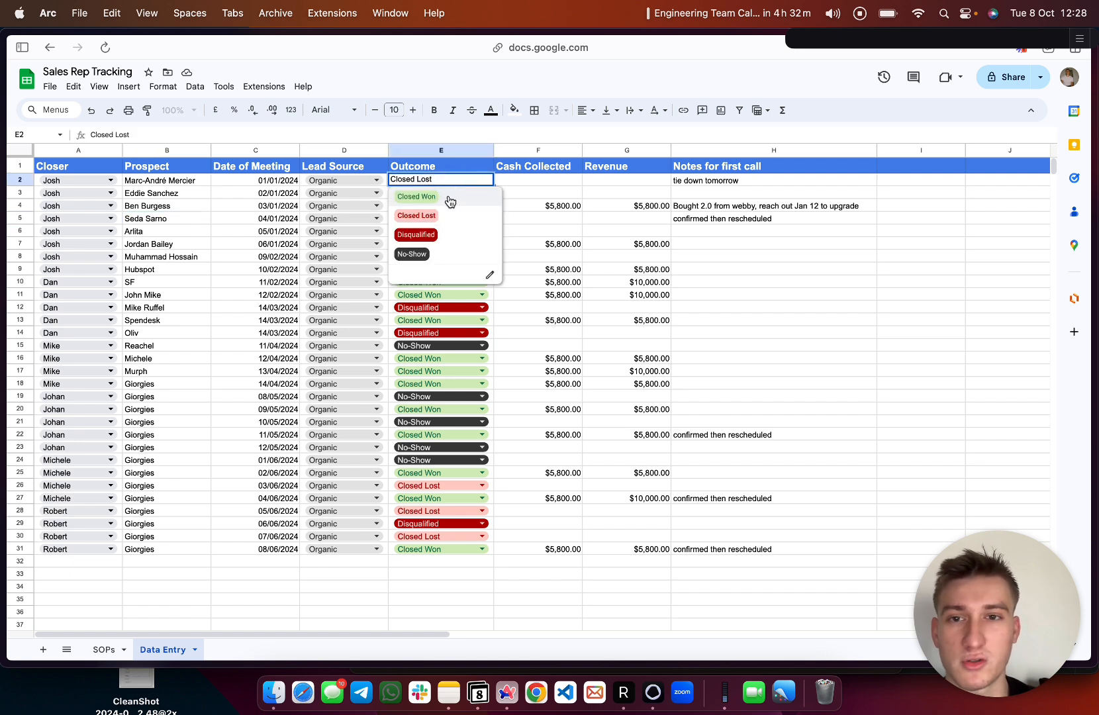
{"action": "left_click", "coordinate": [586, 207]}
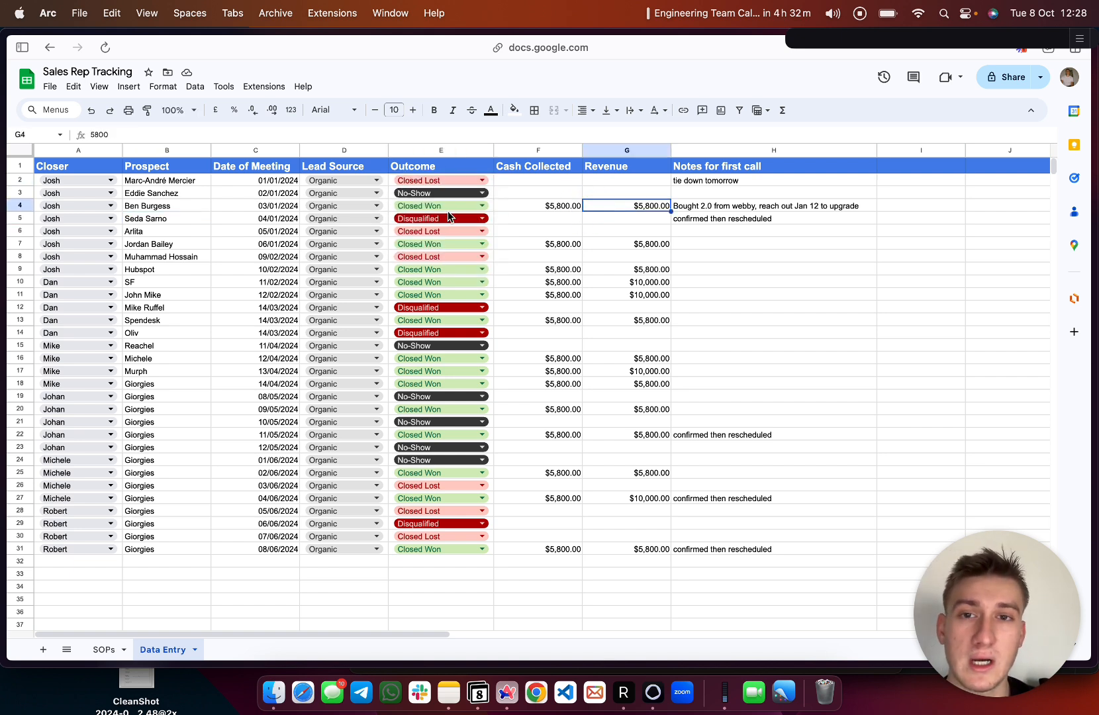
- Compare cash collected with revenue in rows 10 and 11, and highlight the first-call notes in H4:H20
{"action": "left_click", "coordinate": [548, 283]}
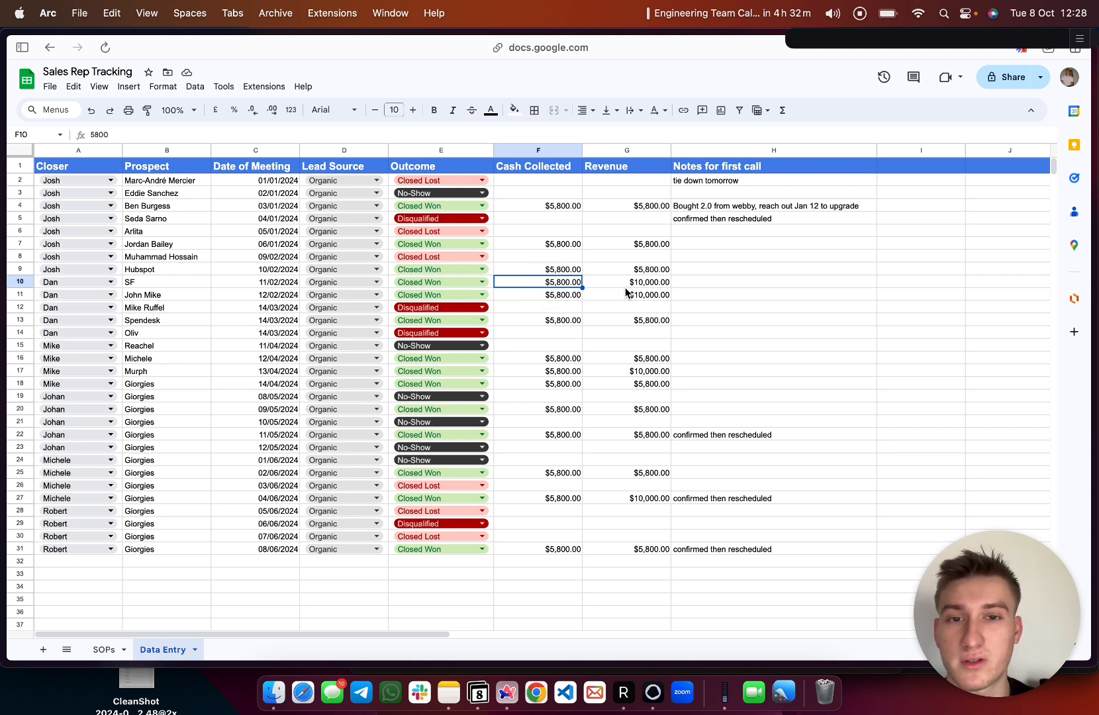
{"action": "left_click", "coordinate": [570, 287]}
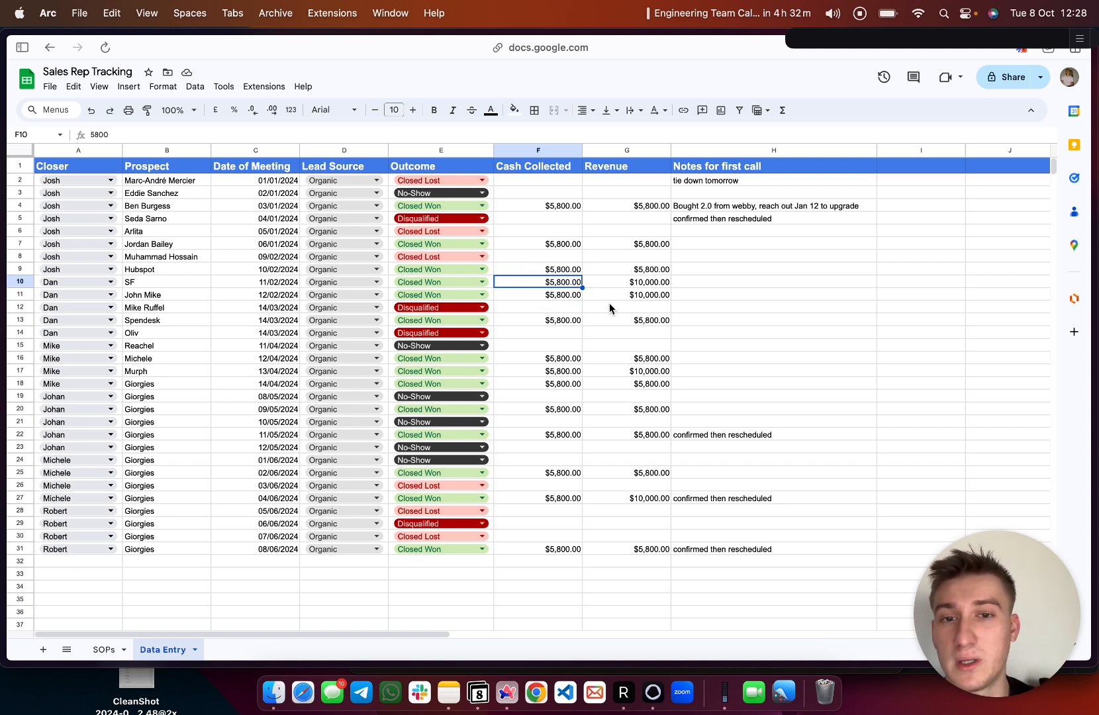
{"action": "left_click", "coordinate": [618, 295]}
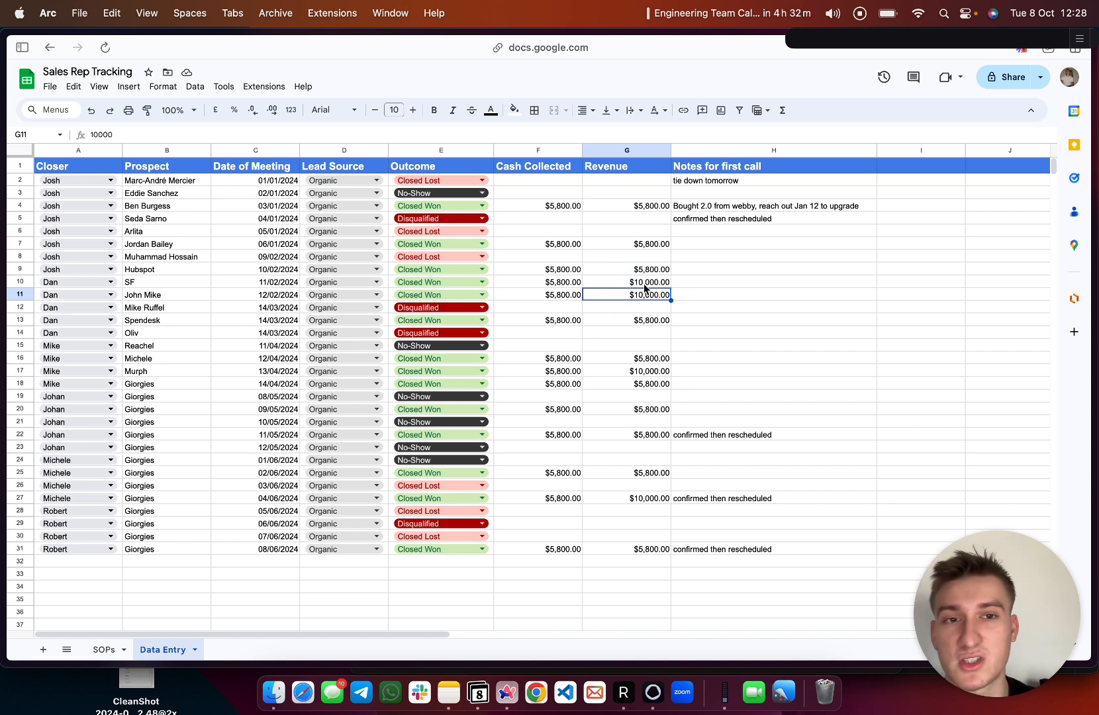
{"action": "left_click_drag", "start_coordinate": [721, 206], "coordinate": [720, 410]}
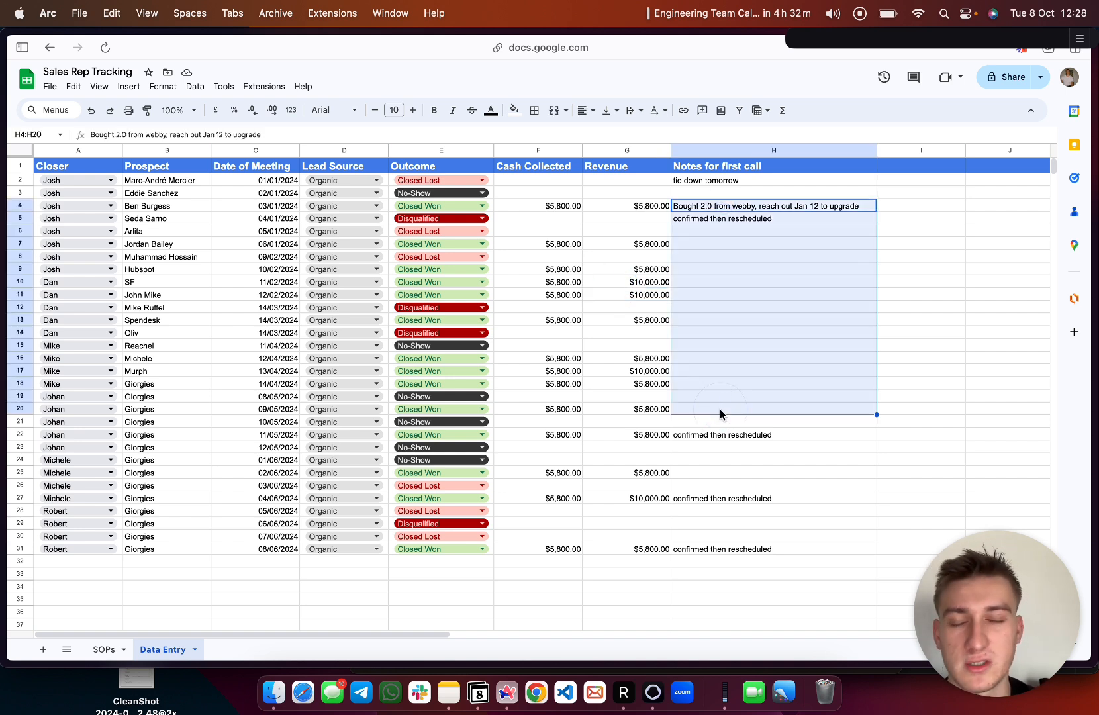
{"action": "left_click", "coordinate": [719, 448]}
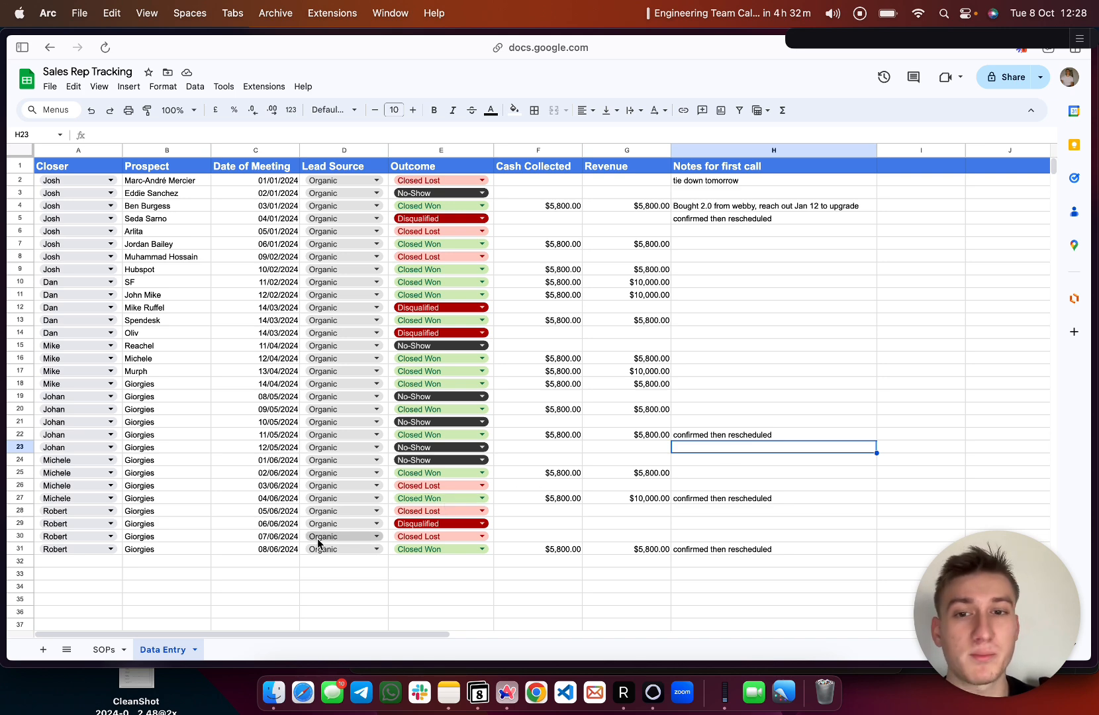
- View the SOPs sheet and return to the Data Entry sheet
{"action": "left_click", "coordinate": [104, 650]}
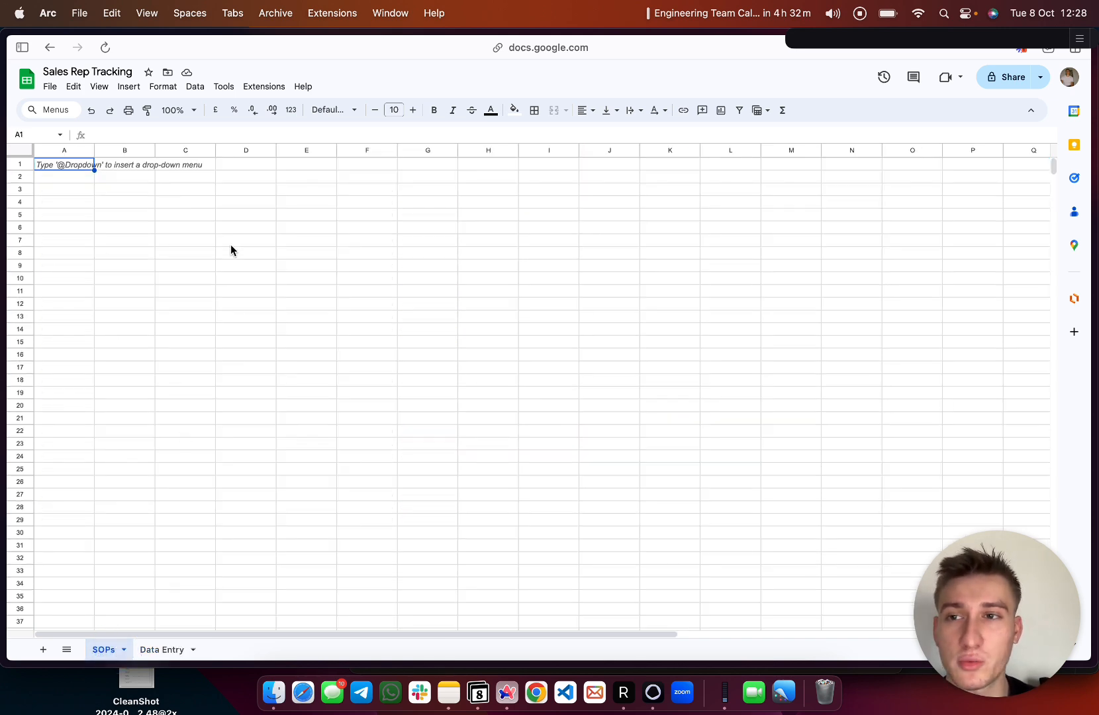
{"action": "left_click", "coordinate": [176, 650]}
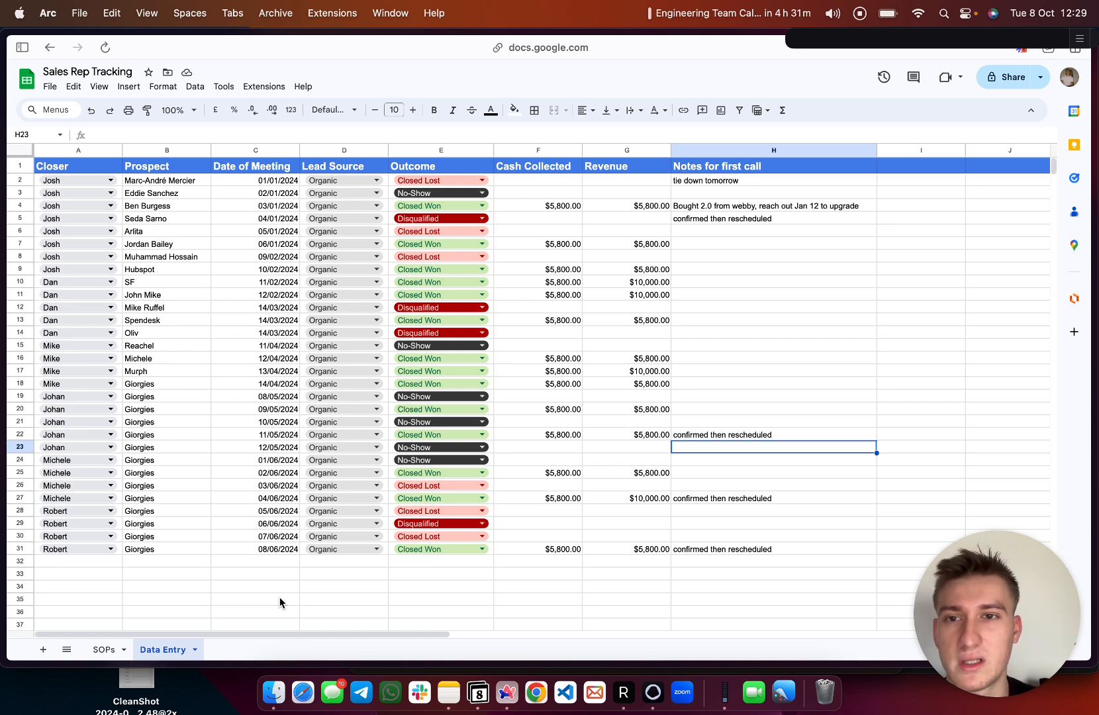
- Switch to the Untitled Report in Looker Studio and add a blank second page to it
{"action": "mouse_move", "coordinate": [2, 468]}
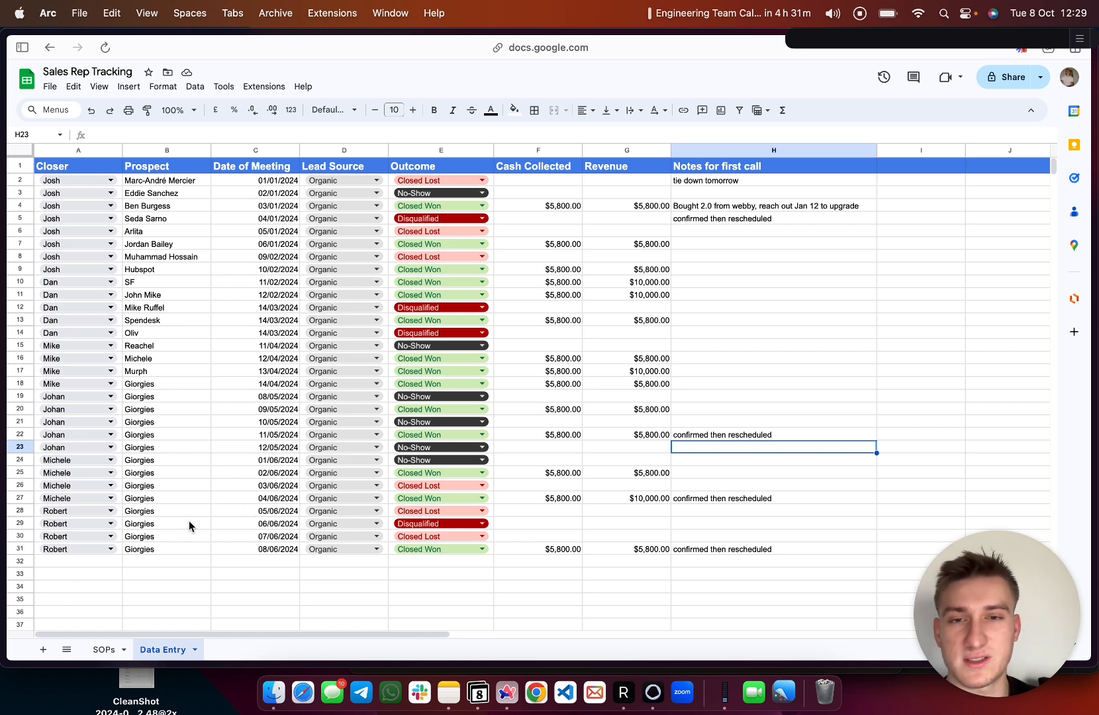
{"action": "mouse_move", "coordinate": [3, 523]}
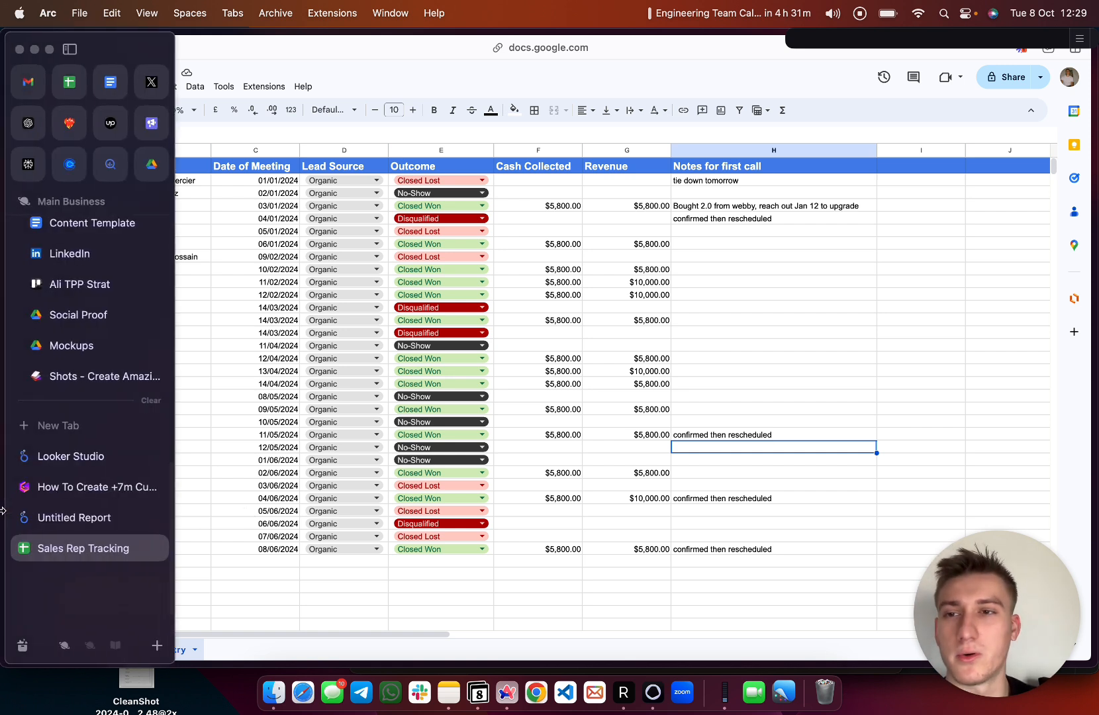
{"action": "left_click", "coordinate": [75, 523]}
{"action": "left_click", "coordinate": [74, 455]}
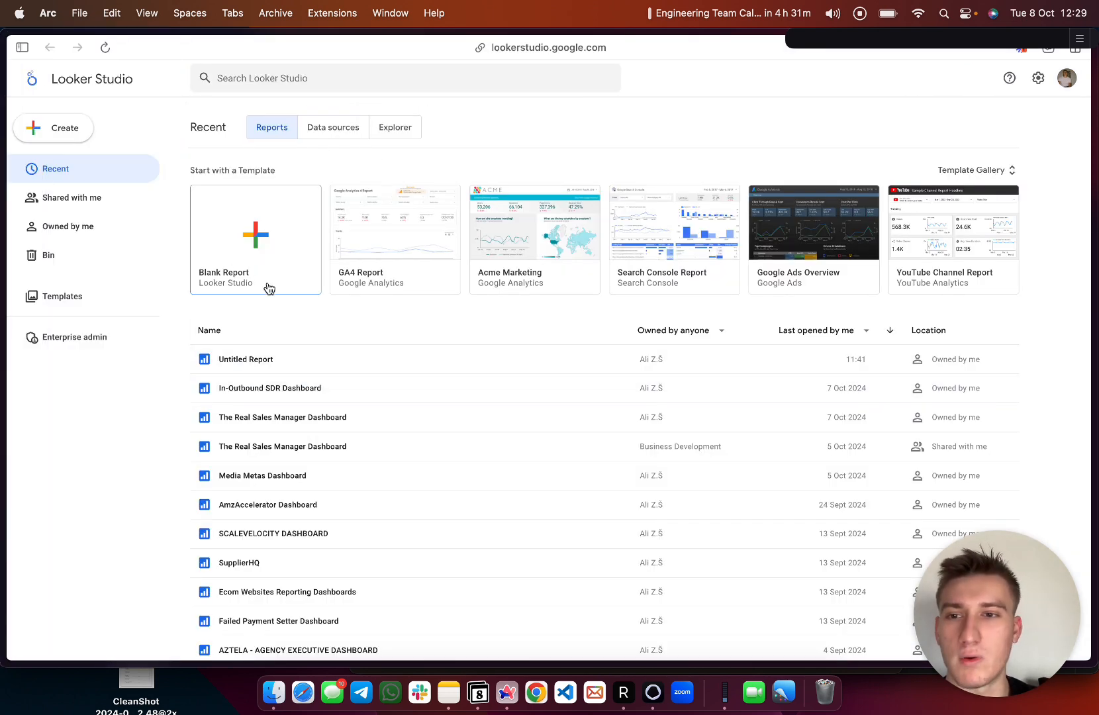
{"action": "left_click", "coordinate": [103, 509]}
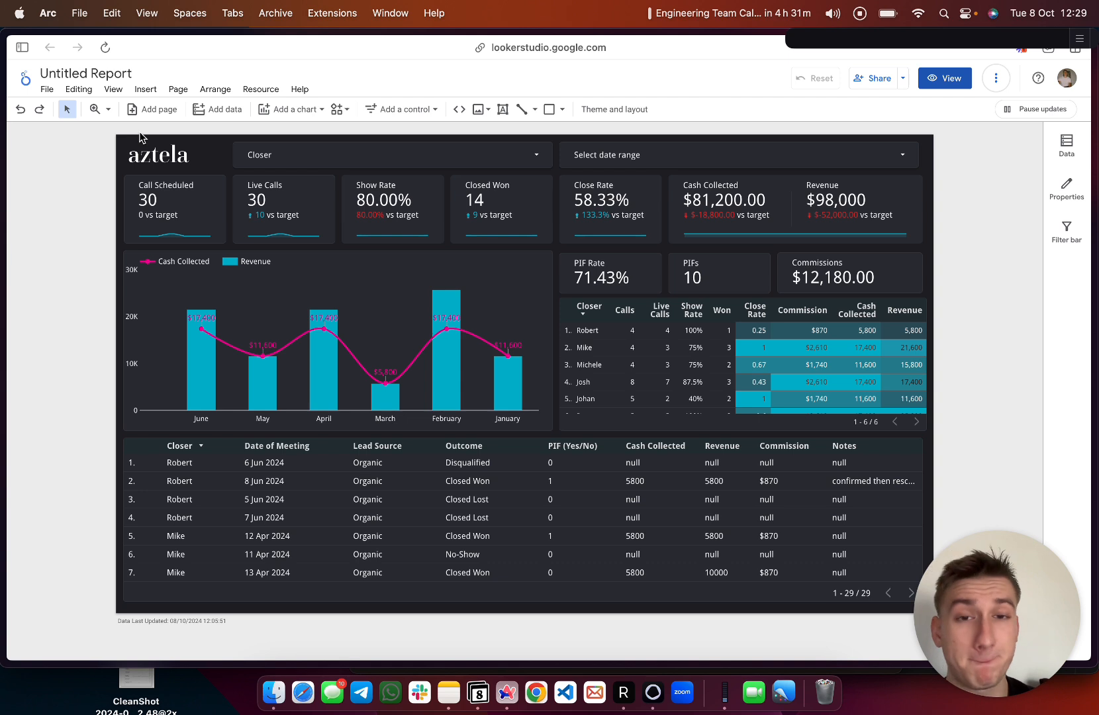
{"action": "left_click", "coordinate": [152, 111]}
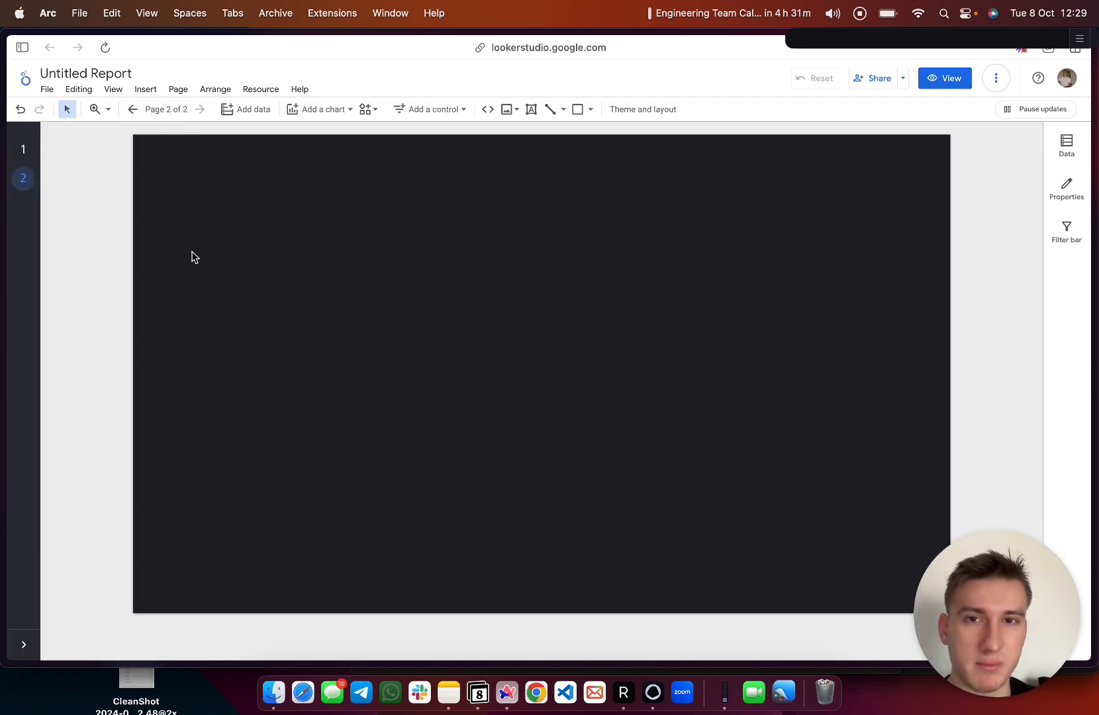
{"action": "left_click", "coordinate": [194, 257]}
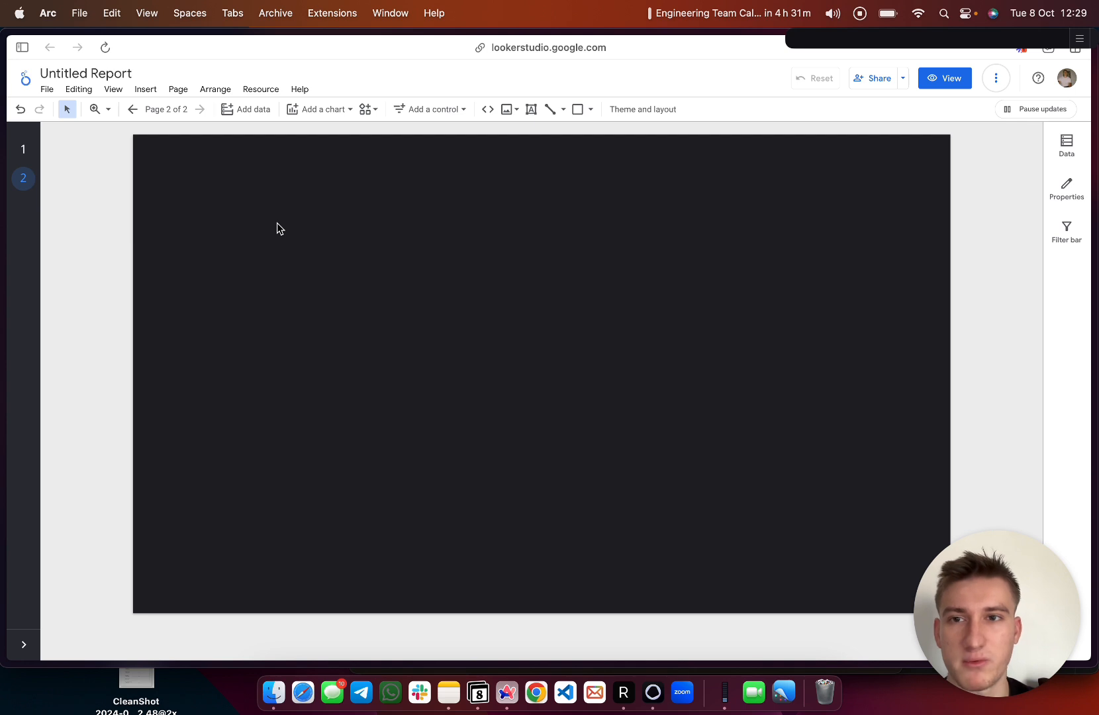
- Switch to the Gamma build plan and tick off the Data Source item in the steps checklist
{"action": "mouse_move", "coordinate": [2, 271]}
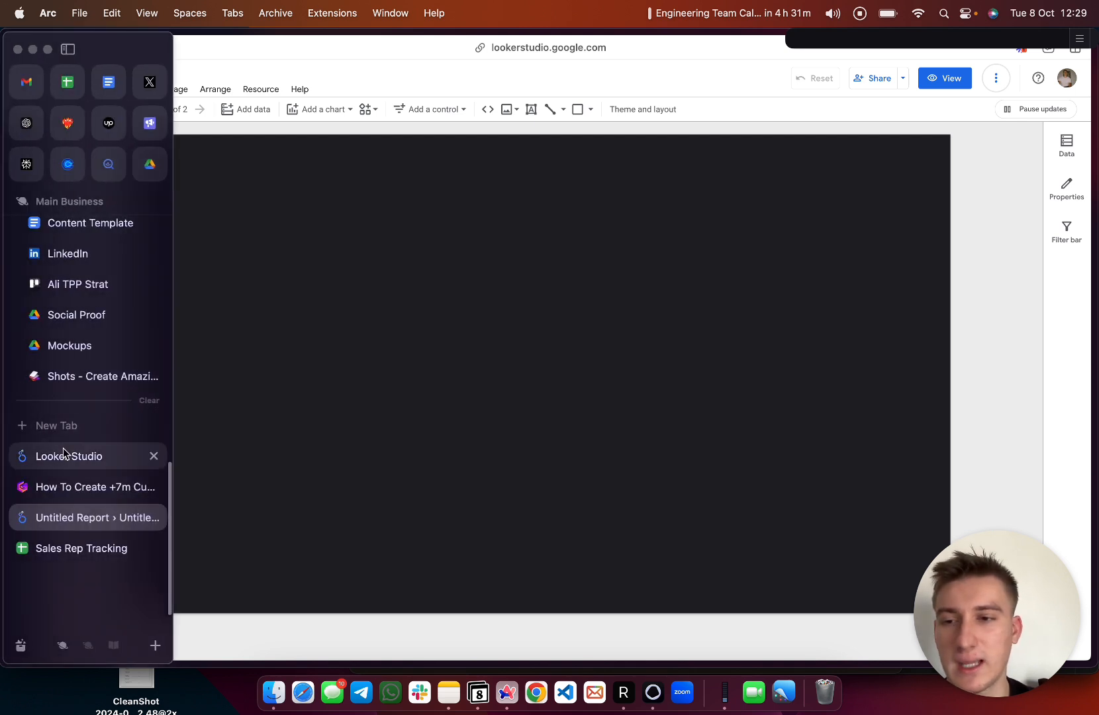
{"action": "left_click", "coordinate": [94, 478]}
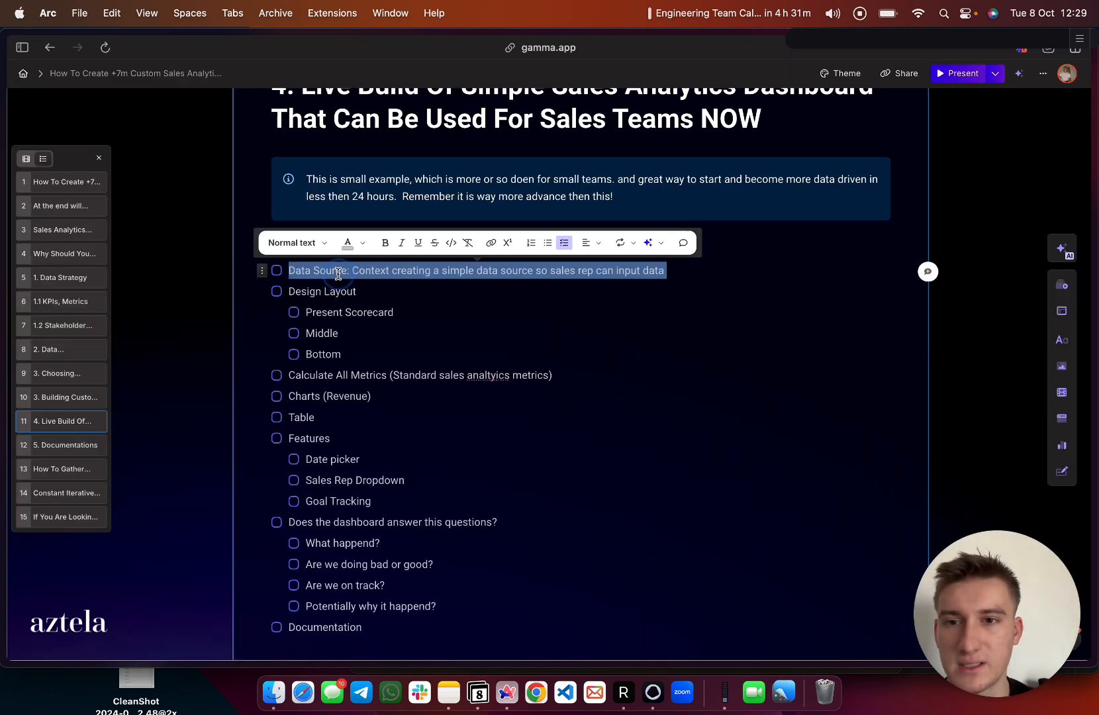
{"action": "left_click", "coordinate": [340, 272]}
{"action": "left_click", "coordinate": [277, 272]}
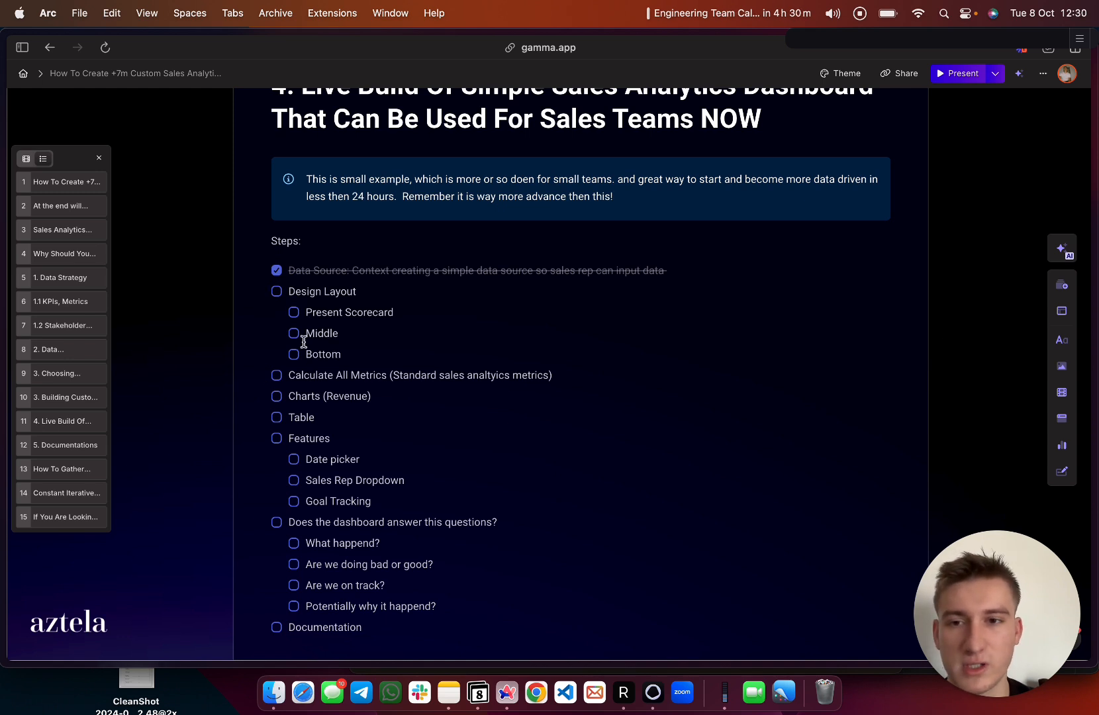
{"action": "mouse_move", "coordinate": [3, 397]}
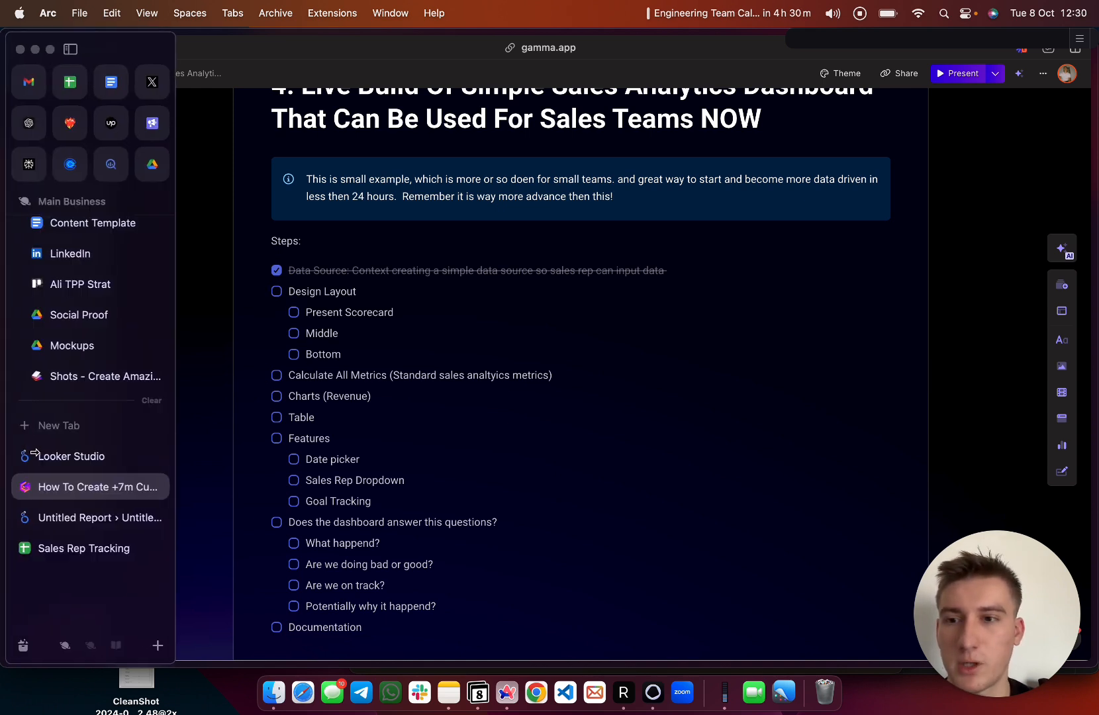
- Switch to the Untitled Report in Looker Studio and view the fields of the Sales Rep Tracking data source
{"action": "left_click", "coordinate": [73, 511]}
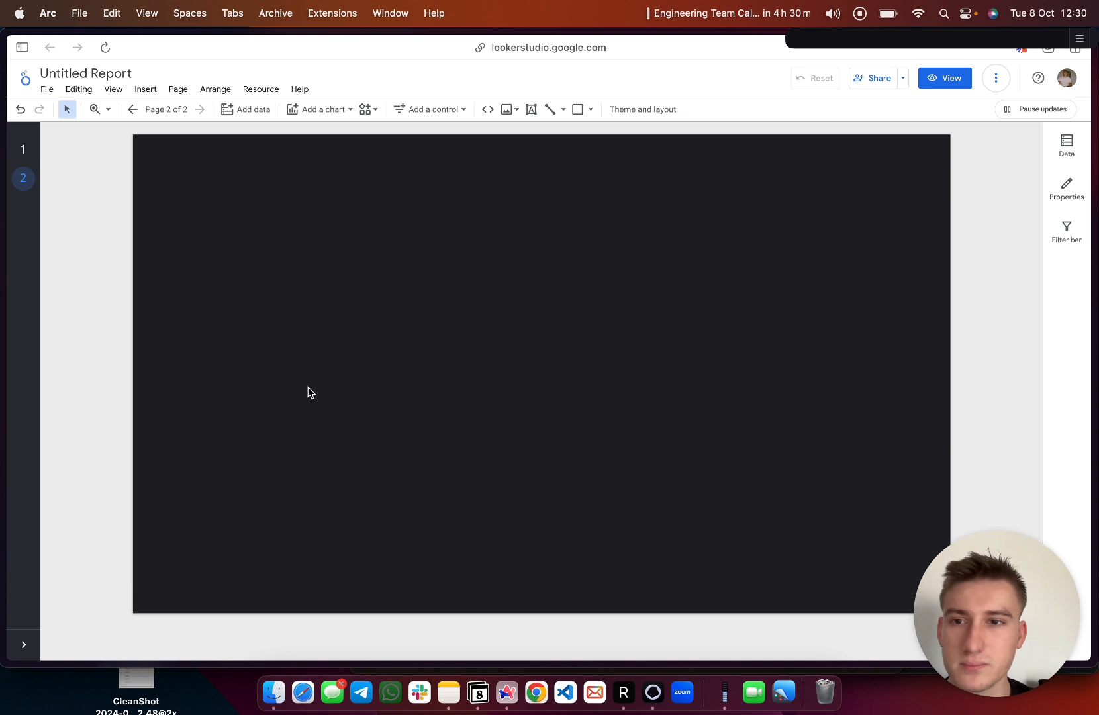
{"action": "left_click", "coordinate": [641, 110]}
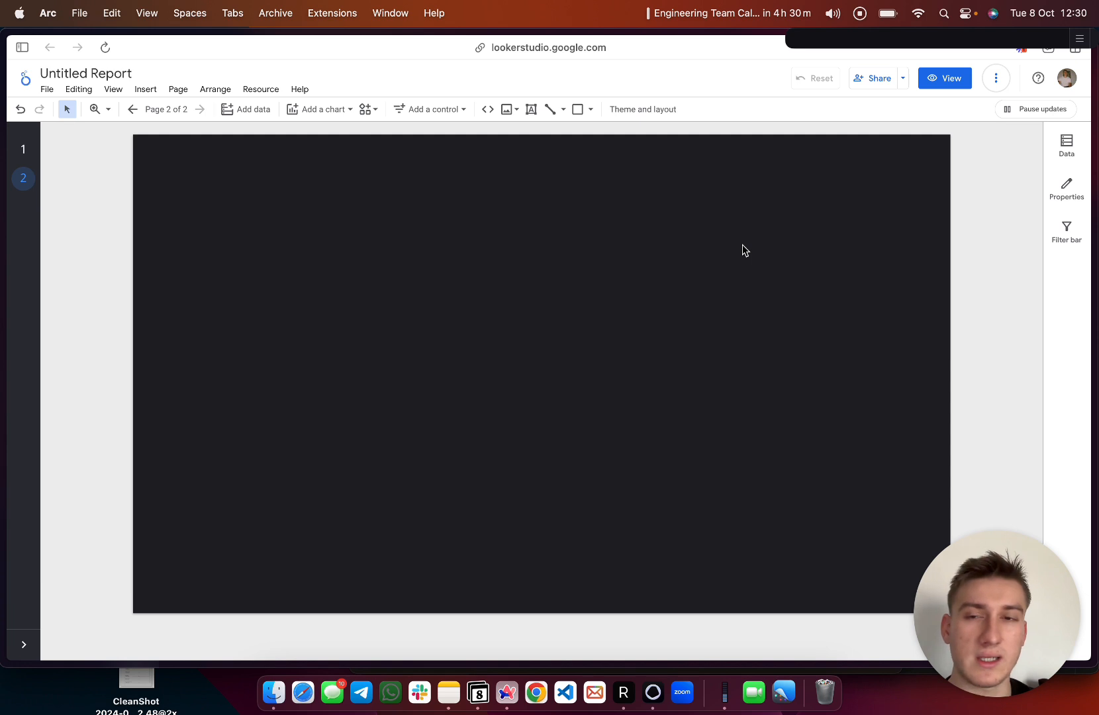
{"action": "left_click", "coordinate": [1066, 143]}
{"action": "left_click", "coordinate": [1067, 190]}
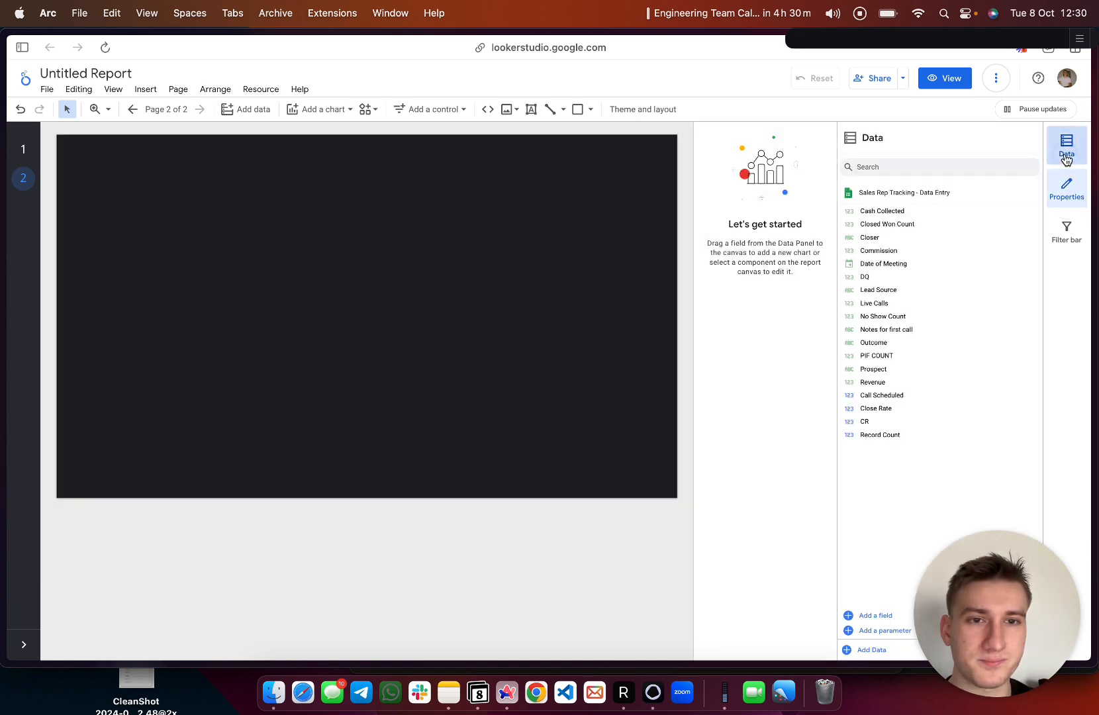
{"action": "left_click", "coordinate": [1067, 147]}
- Review the available report themes and the customisation settings of the current Constellation theme
{"action": "left_click", "coordinate": [655, 111]}
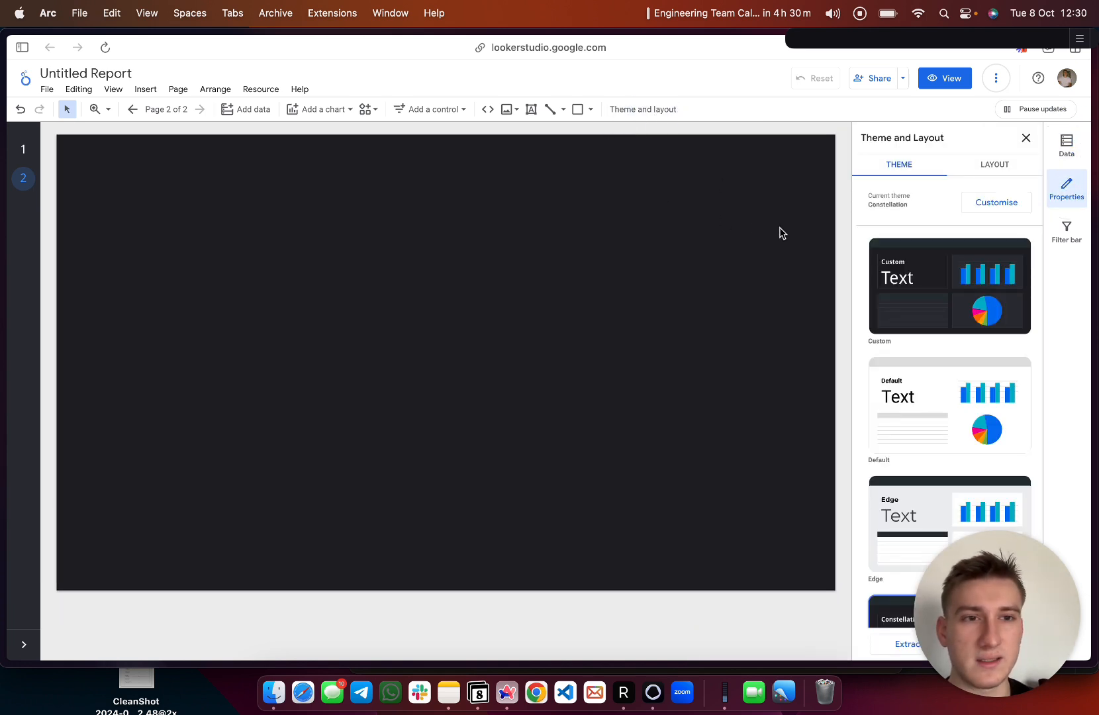
{"action": "scroll", "coordinate": [927, 344], "scroll_direction": "down", "scroll_amount": 4}
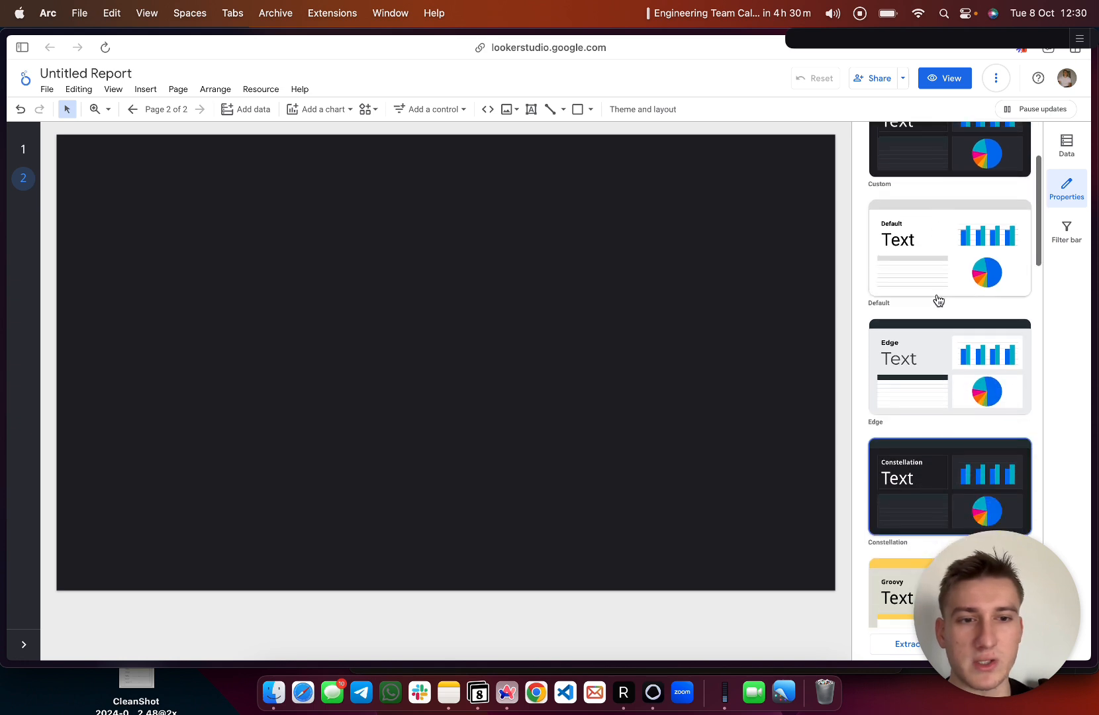
{"action": "scroll", "coordinate": [966, 278], "scroll_direction": "up", "scroll_amount": 4}
{"action": "left_click", "coordinate": [993, 201]}
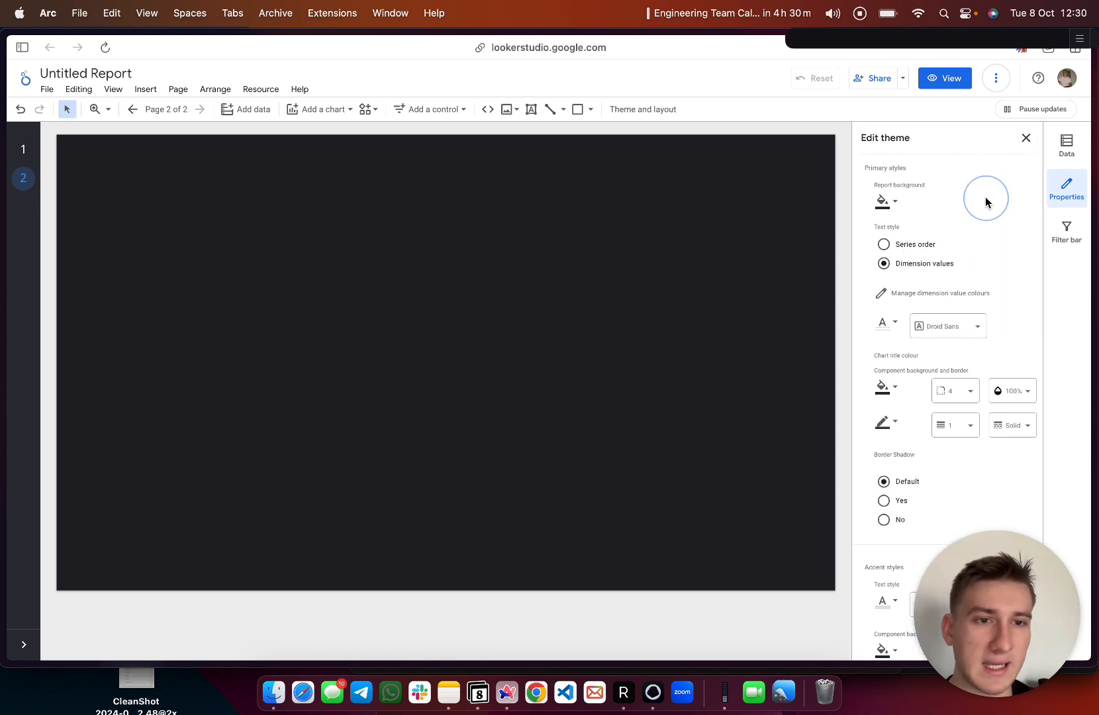
{"action": "left_click", "coordinate": [1021, 142]}
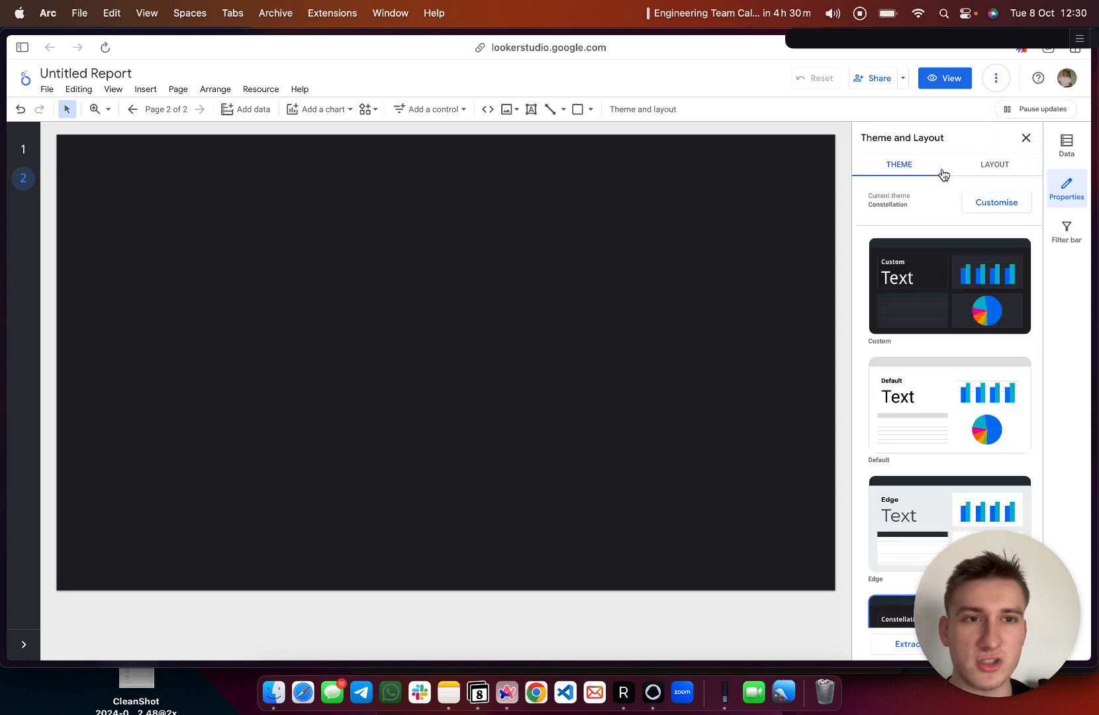
- Check the display mode and canvas size in the report's layout settings
{"action": "left_click", "coordinate": [986, 162]}
{"action": "scroll", "coordinate": [923, 390], "scroll_direction": "down", "scroll_amount": 3}
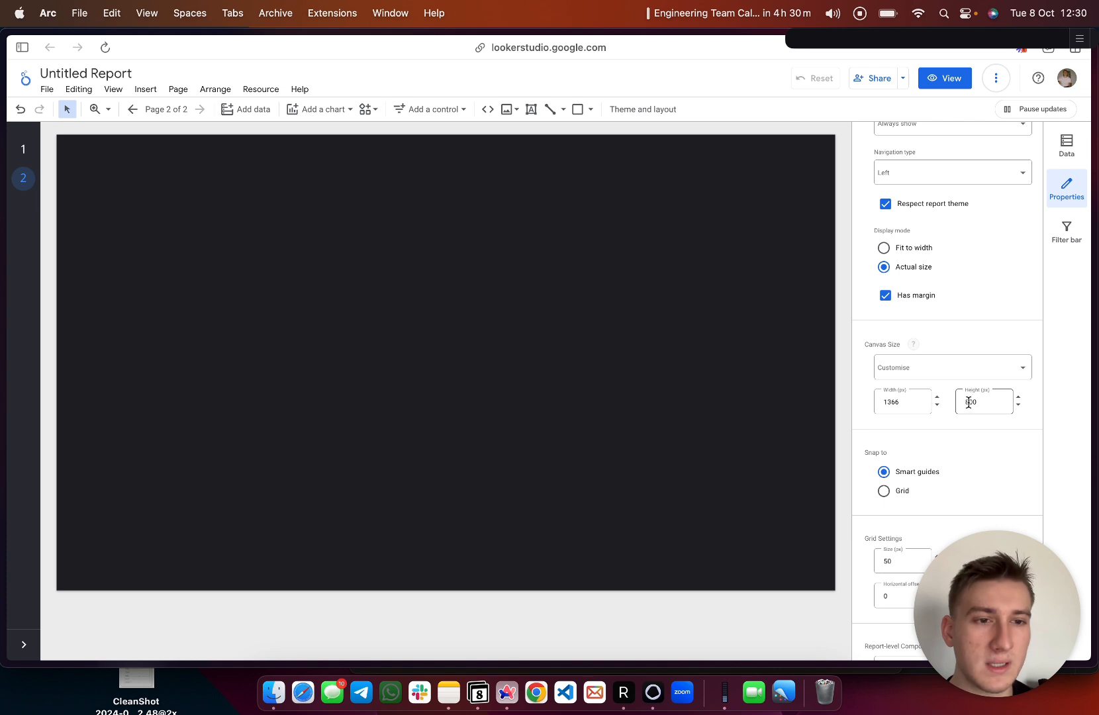
{"action": "left_click", "coordinate": [651, 412]}
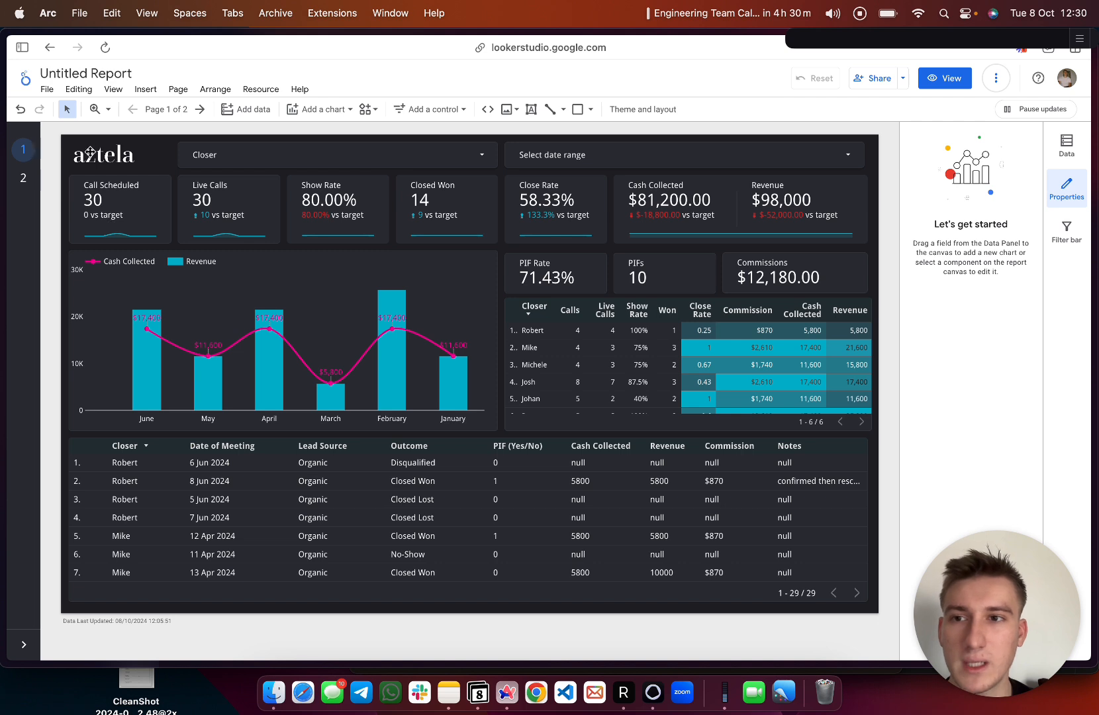
- Inspect the aztela logo on page 1 and view the option for uploading an image from the computer
{"action": "left_click", "coordinate": [90, 152]}
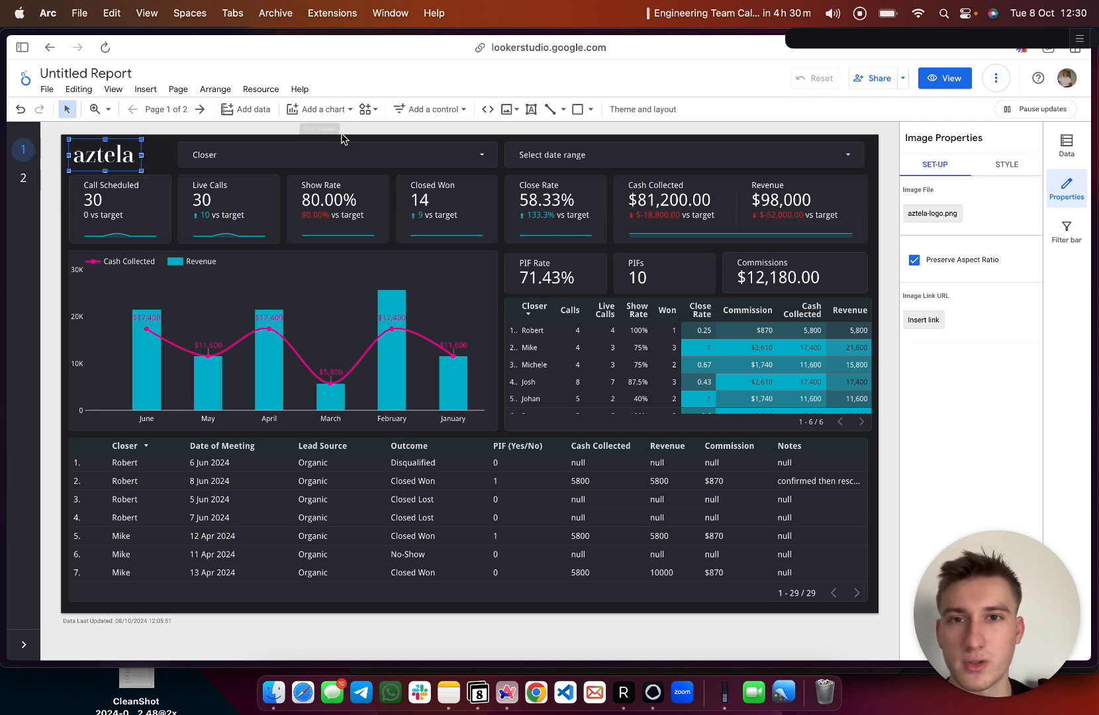
{"action": "left_click", "coordinate": [508, 113]}
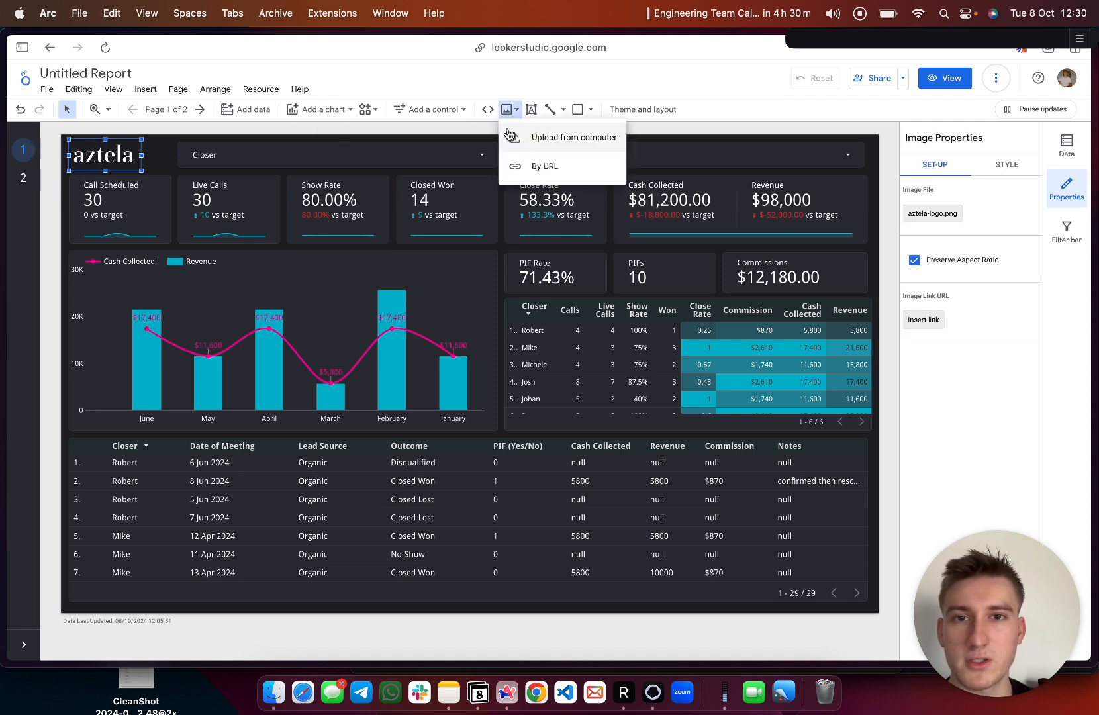
{"action": "left_click", "coordinate": [537, 145]}
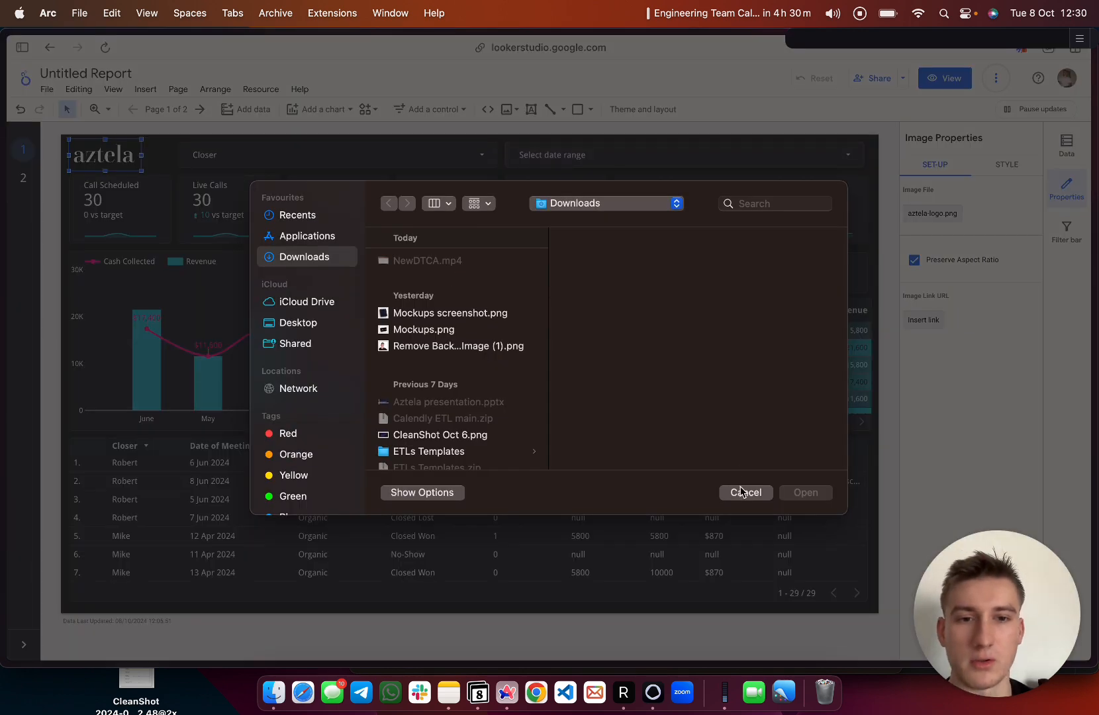
{"action": "left_click", "coordinate": [742, 492]}
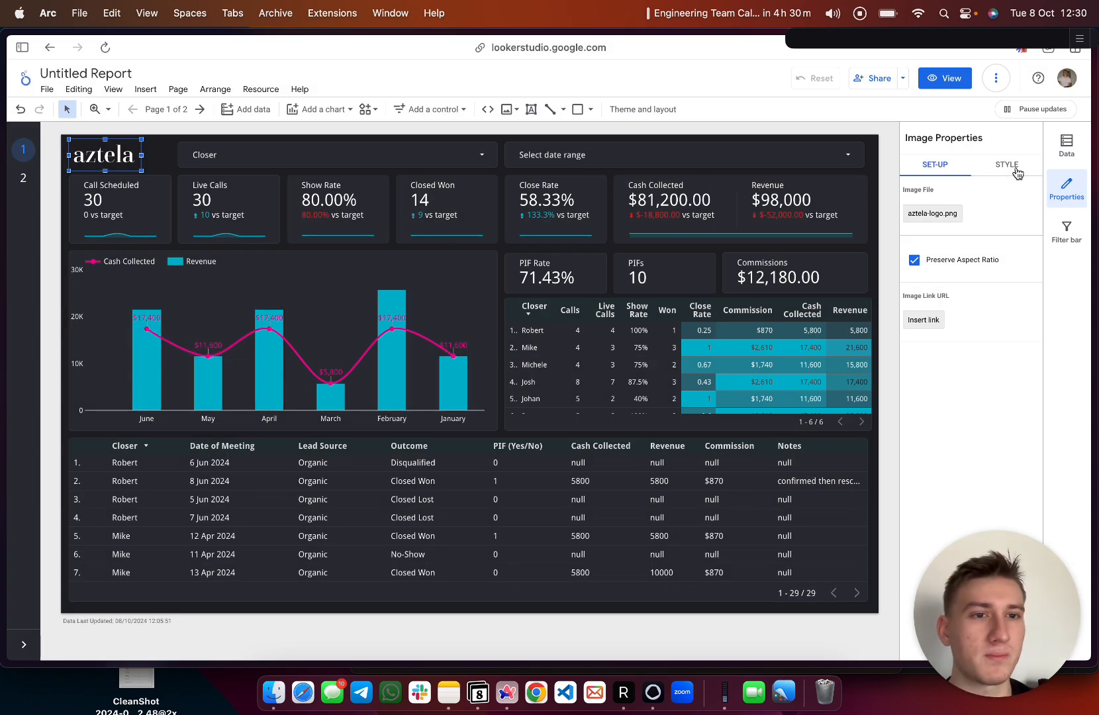
- View the background and border style settings of the aztela logo
{"action": "left_click", "coordinate": [1008, 166]}
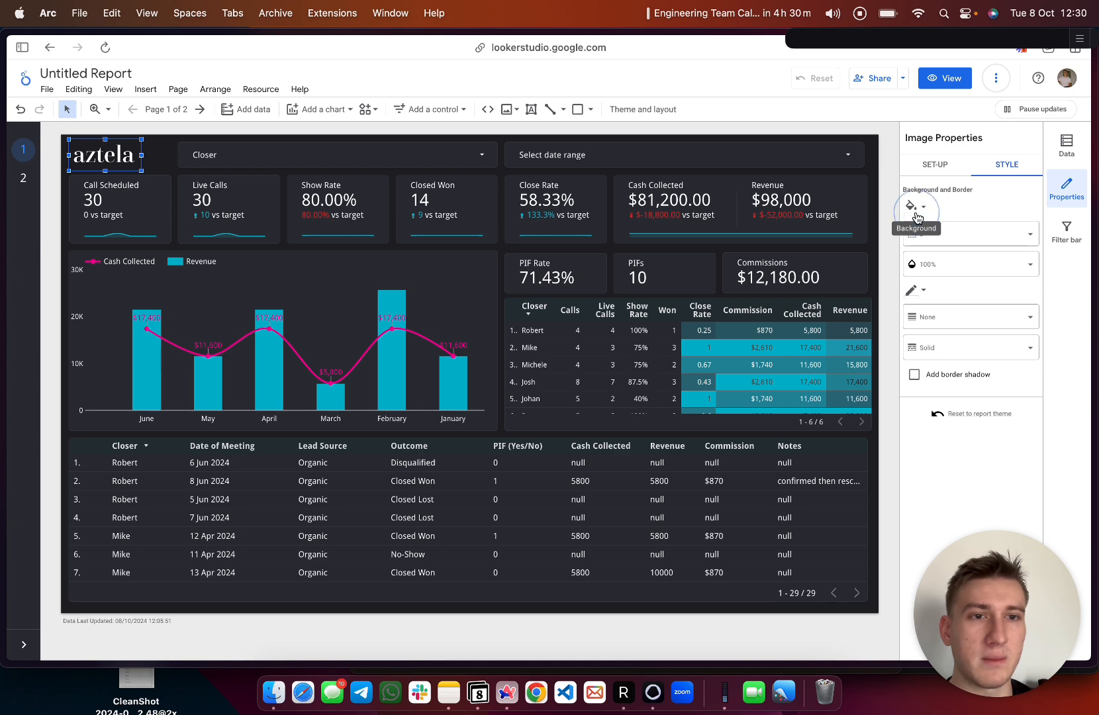
{"action": "left_click", "coordinate": [917, 212]}
{"action": "left_click", "coordinate": [985, 211]}
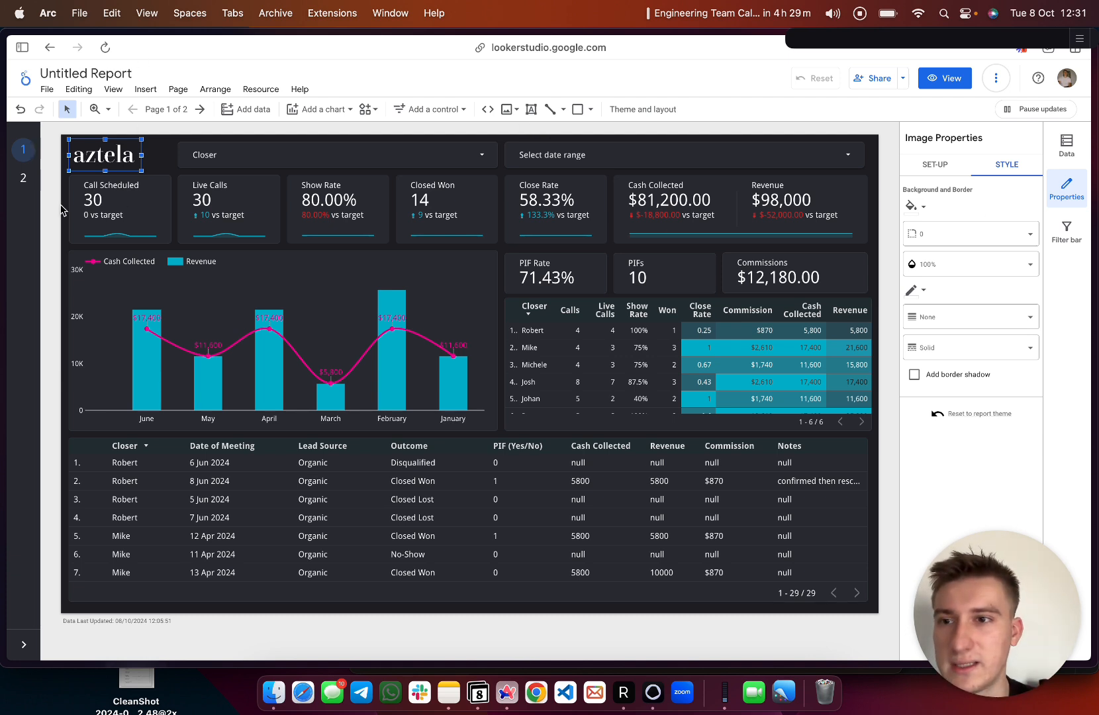
- Use page 1's scorecard row as the reference and add a scorecard near the upper-left corner of page 2
{"action": "left_click_drag", "start_coordinate": [58, 205], "coordinate": [794, 199]}
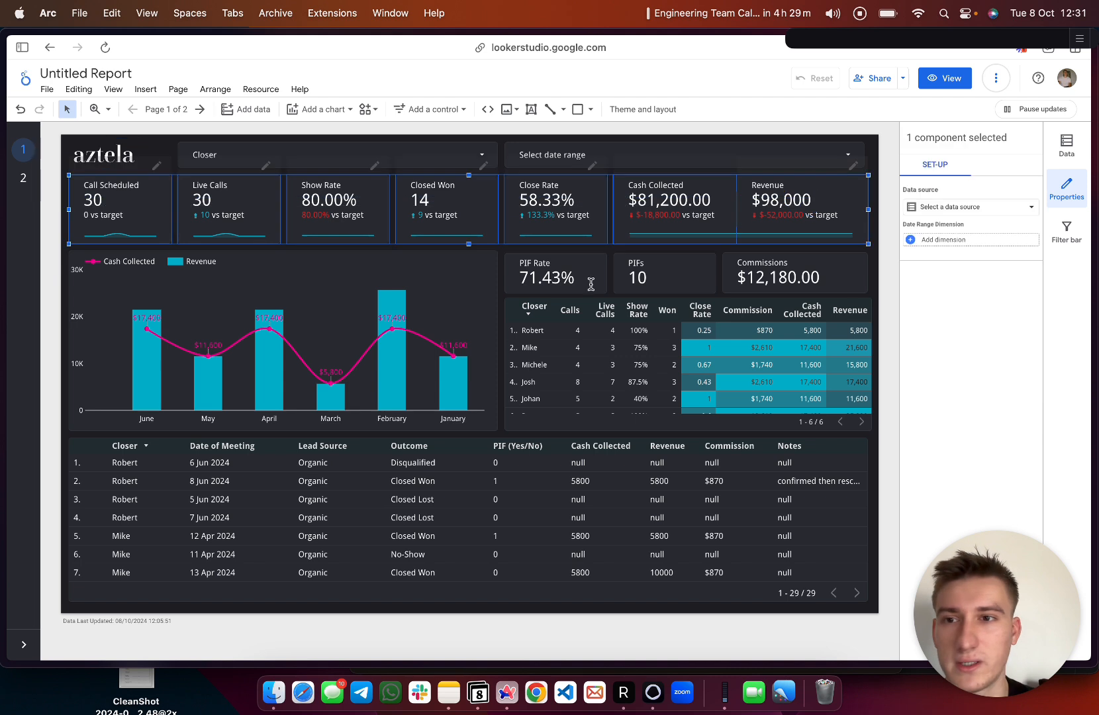
{"action": "left_click", "coordinate": [25, 181]}
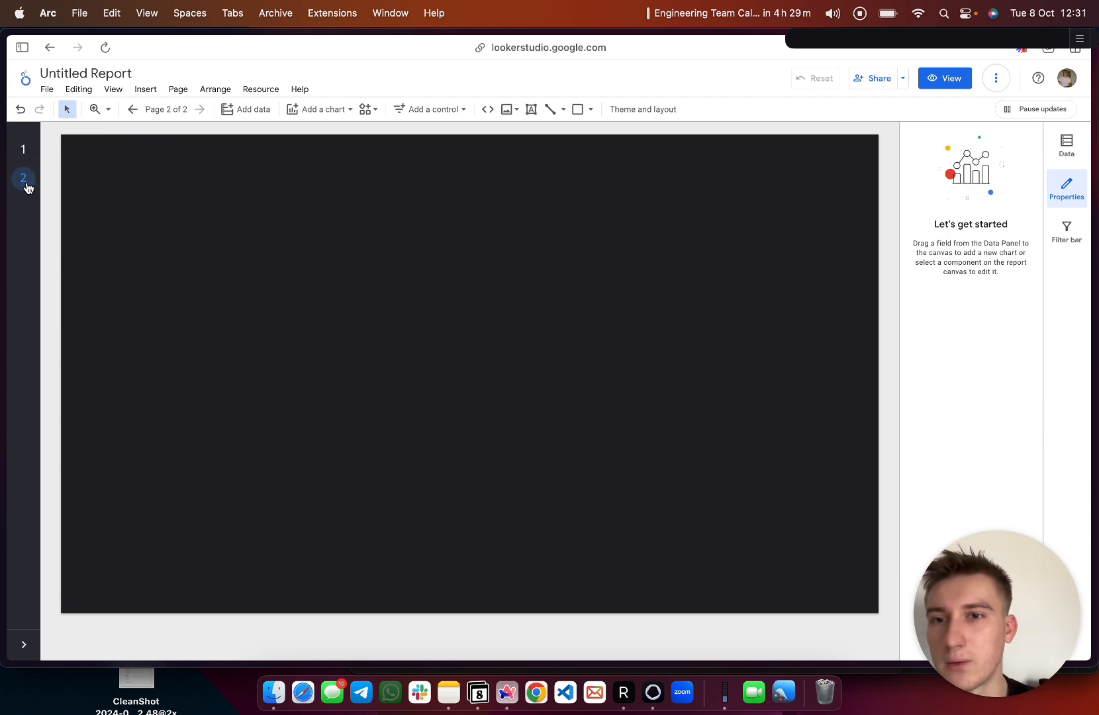
{"action": "left_click", "coordinate": [321, 110]}
{"action": "left_click", "coordinate": [316, 190]}
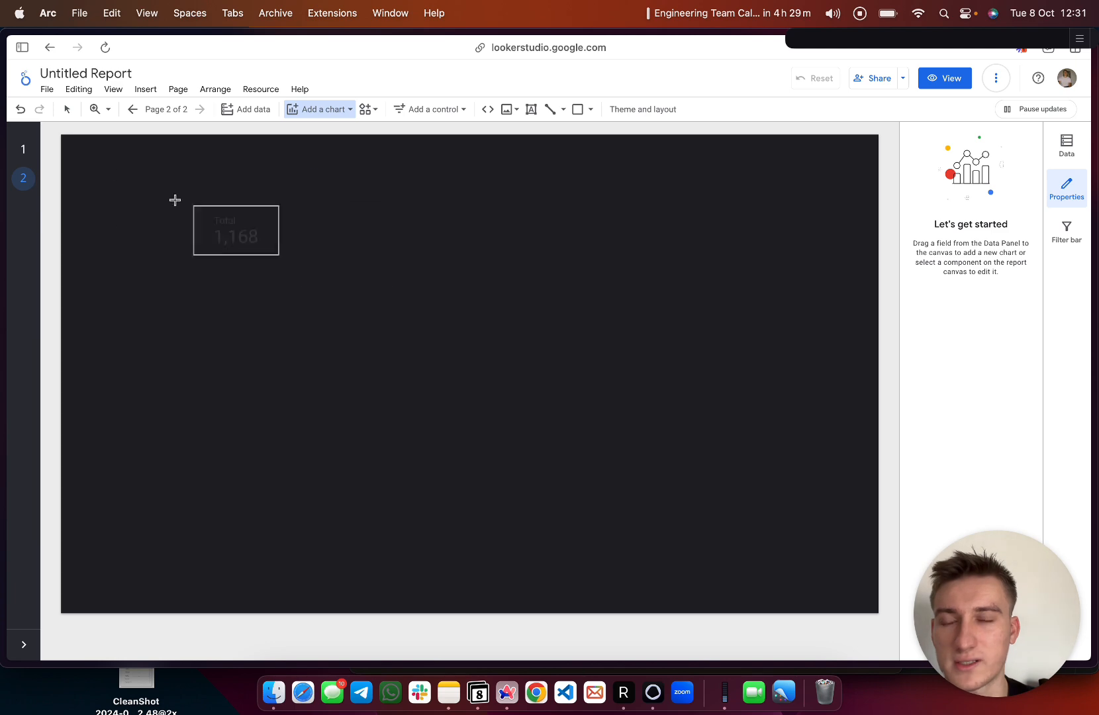
{"action": "left_click", "coordinate": [80, 172]}
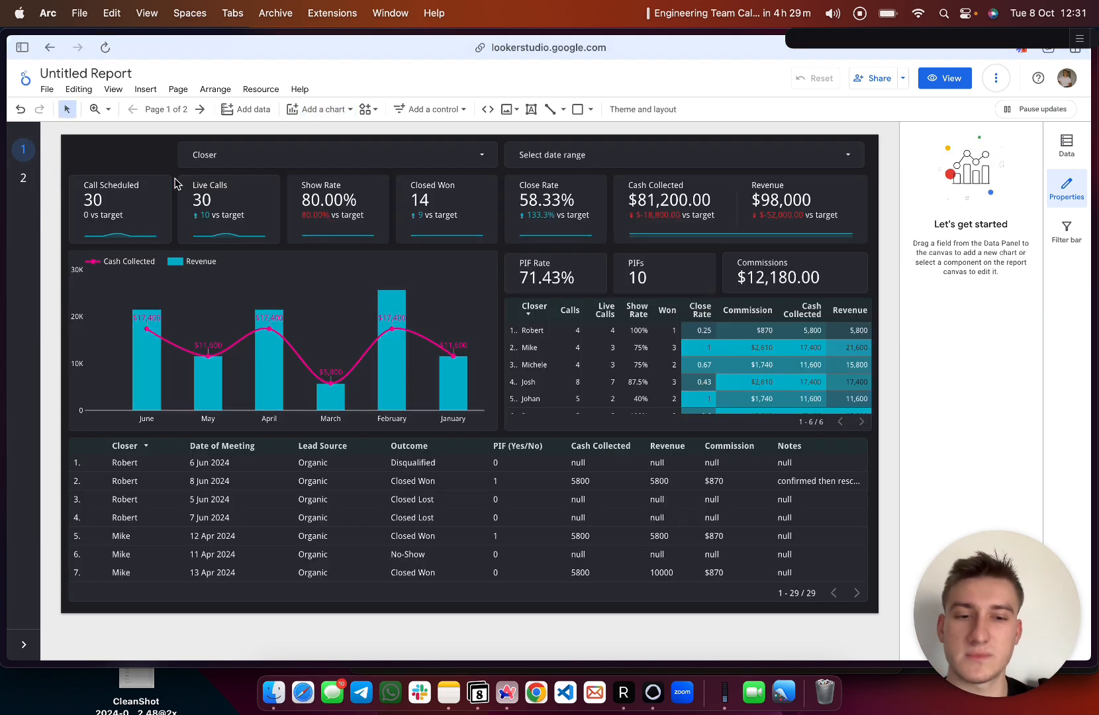
- Copy the aztela logo from page 1 and paste it onto page 2
{"action": "left_click", "coordinate": [106, 155]}
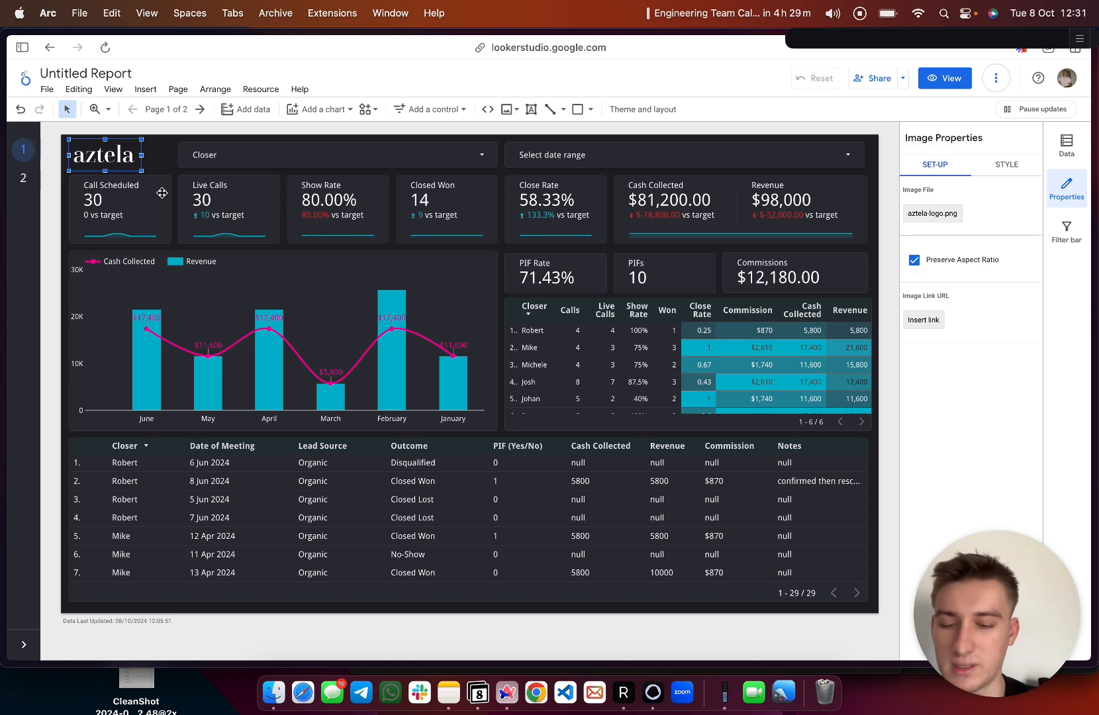
{"action": "key", "text": "super+c"}
{"action": "left_click", "coordinate": [23, 178]}
{"action": "key", "text": "super+v"}
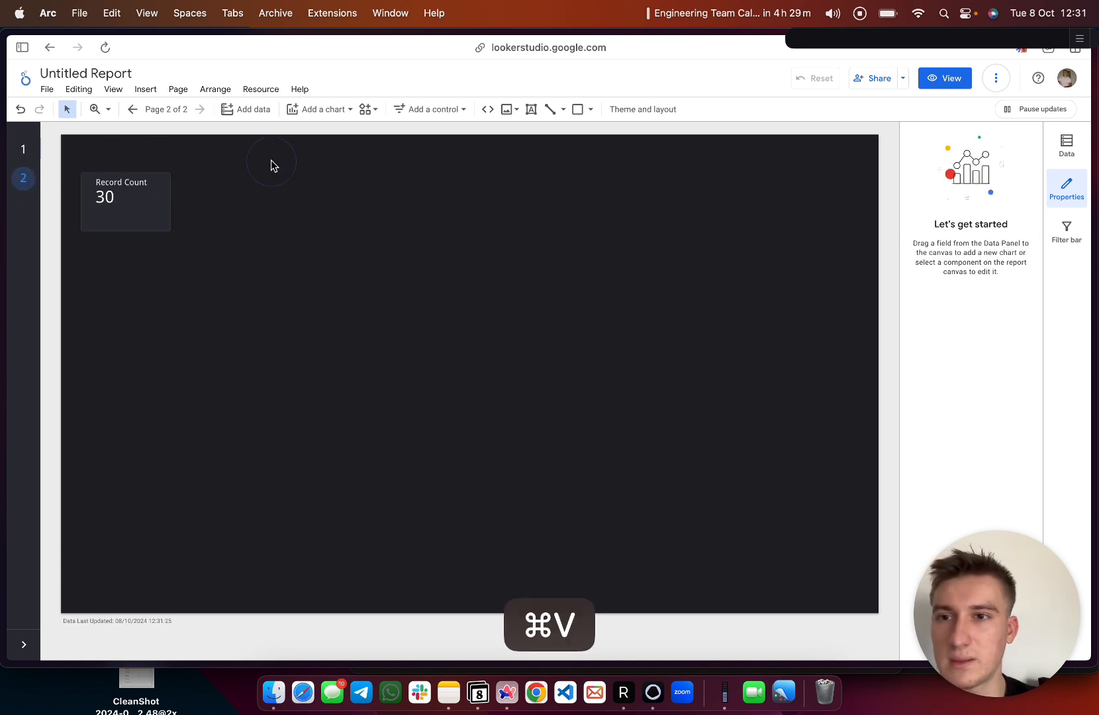
- Move the Record Count scorecard directly beneath the logo, aligned with the logo's left edge
{"action": "left_click_drag", "start_coordinate": [152, 202], "coordinate": [136, 211]}
{"action": "left_click", "coordinate": [263, 212]}
{"action": "left_click", "coordinate": [122, 208]}
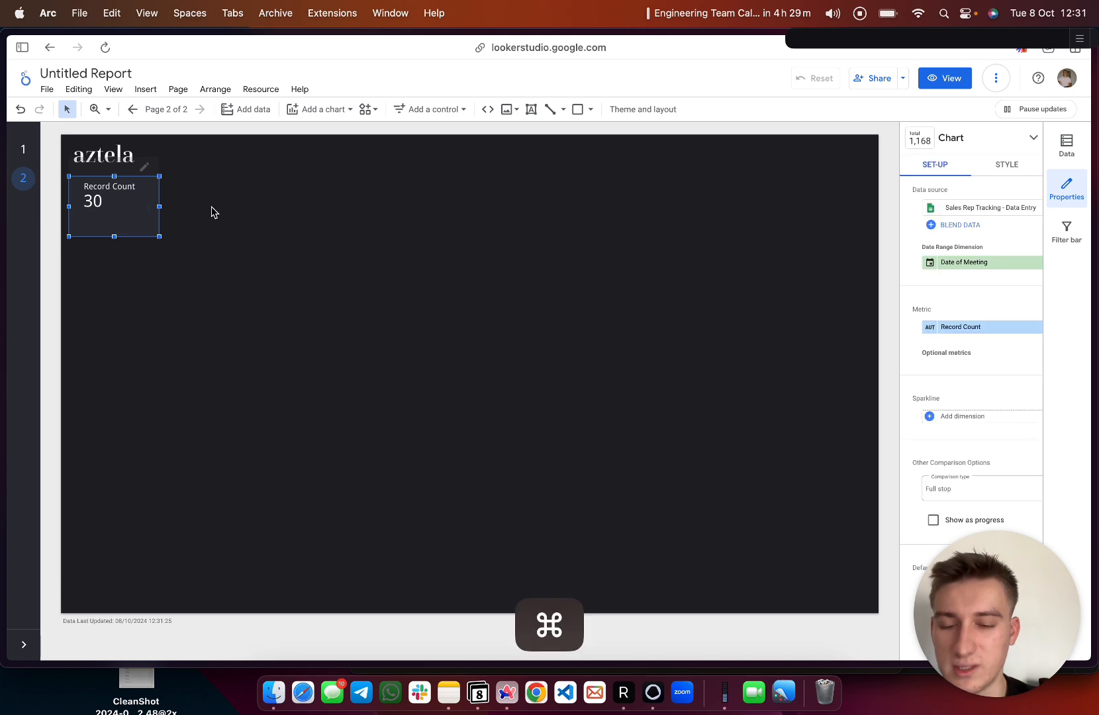
- Check the scorecard row on page 1, and place three copies of page 2's Record Count scorecard in a row beside it
{"action": "left_click", "coordinate": [22, 152]}
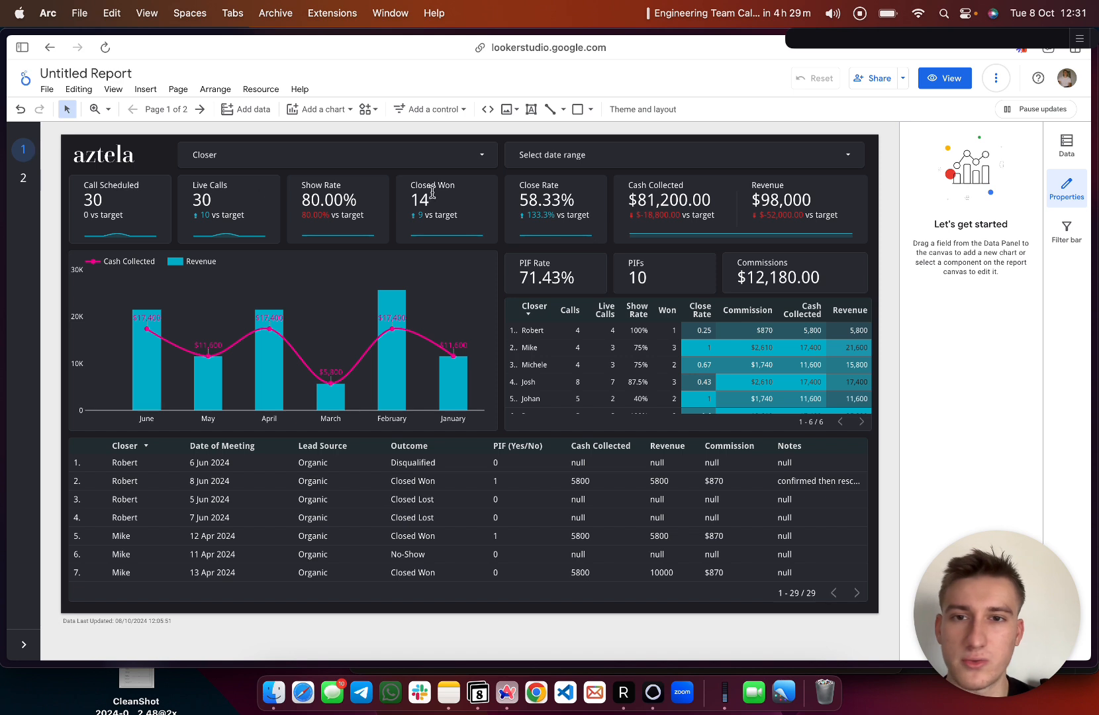
{"action": "left_click", "coordinate": [24, 177]}
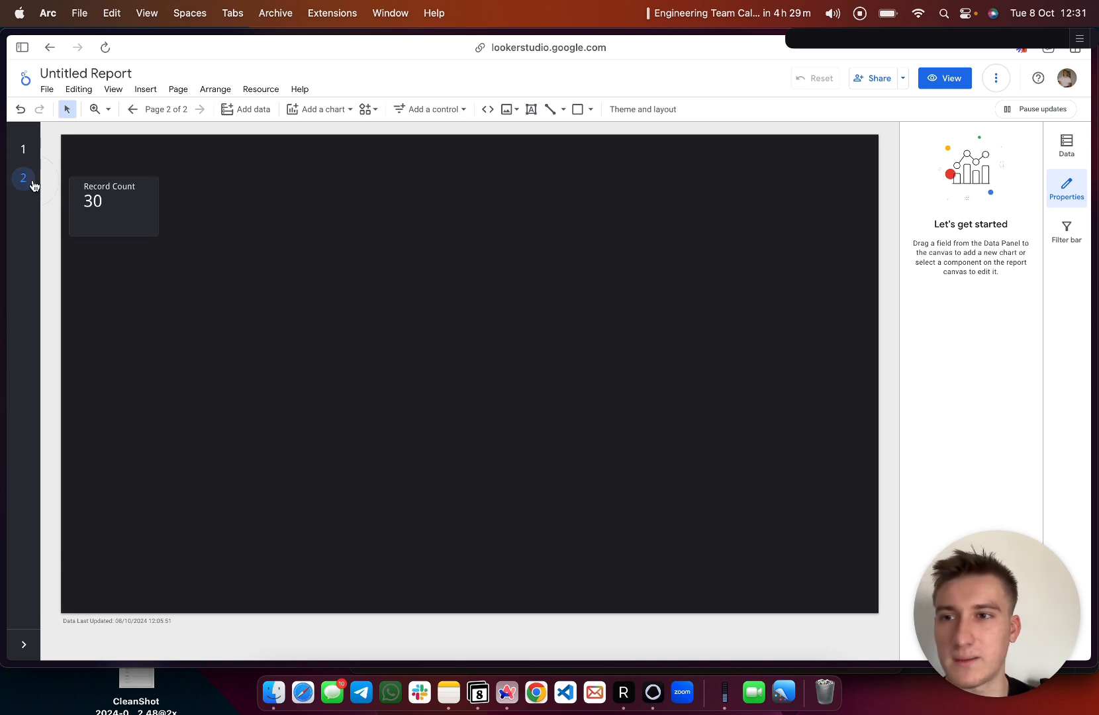
{"action": "left_click", "coordinate": [153, 218]}
{"action": "key", "text": "cmd+c"}
{"action": "key", "text": "super+v"}
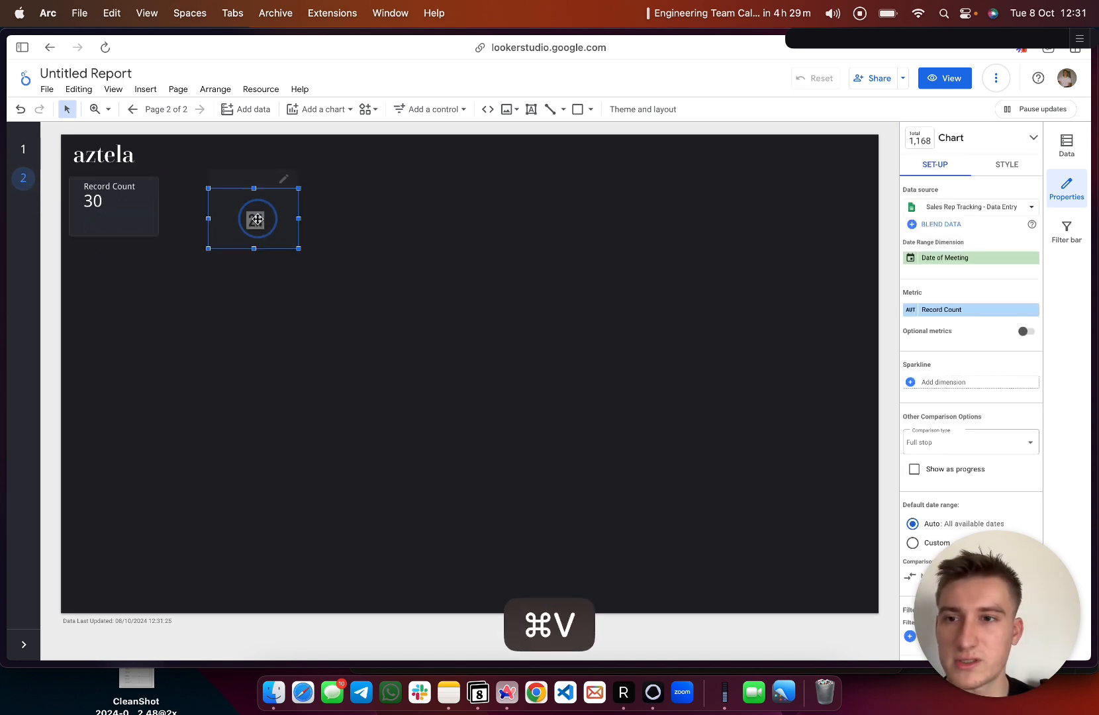
{"action": "left_click_drag", "start_coordinate": [255, 218], "coordinate": [216, 206]}
{"action": "key", "text": "super+v"}
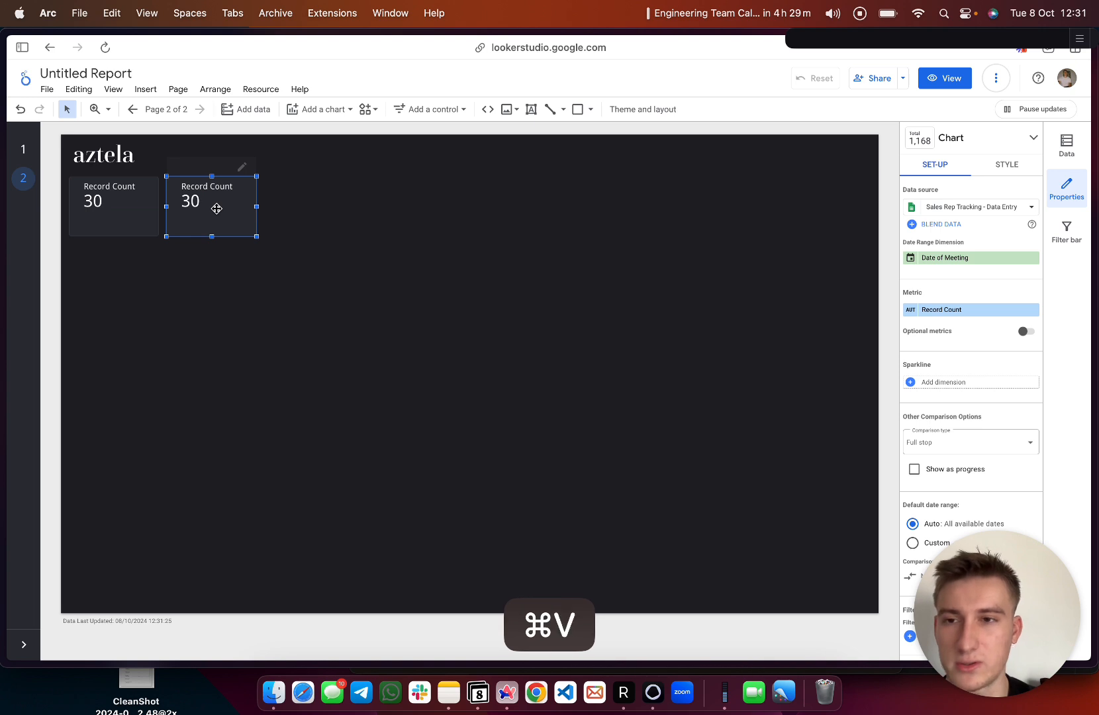
{"action": "left_click_drag", "start_coordinate": [328, 213], "coordinate": [311, 199]}
{"action": "key", "text": "super+v"}
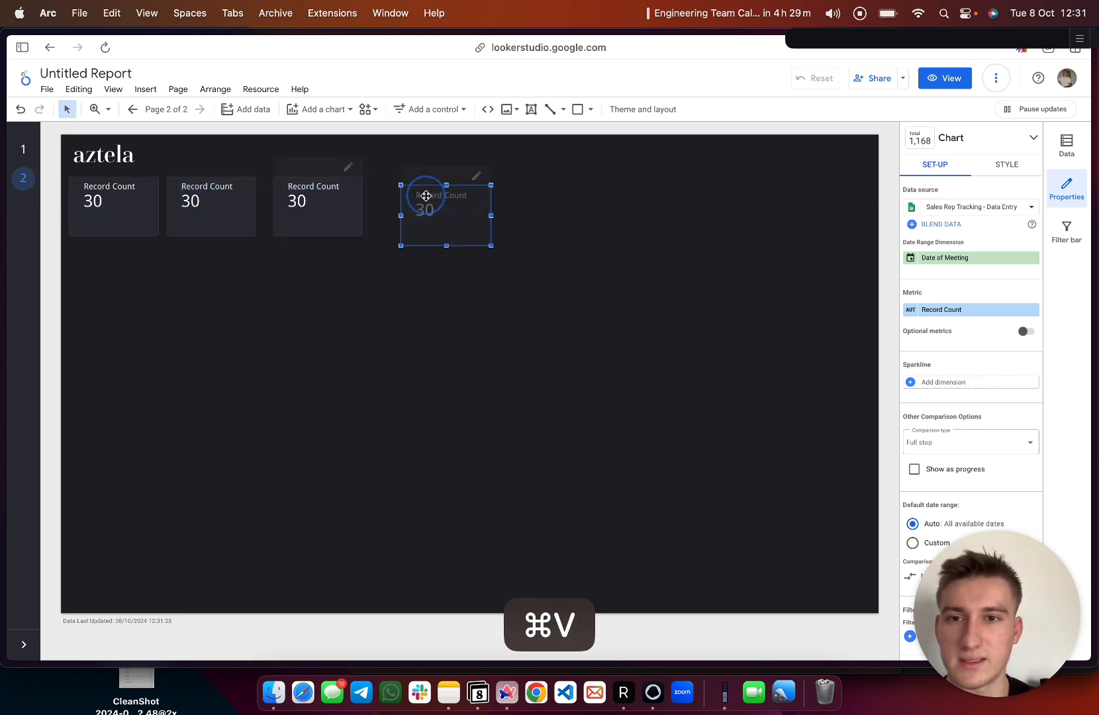
{"action": "left_click_drag", "start_coordinate": [468, 212], "coordinate": [446, 213]}
- Paste two more Record Count scorecards and line them up as the fifth and sixth cards in the row
{"action": "key", "text": "super+v"}
{"action": "left_click_drag", "start_coordinate": [582, 208], "coordinate": [662, 191]}
{"action": "key", "text": "super+v"}
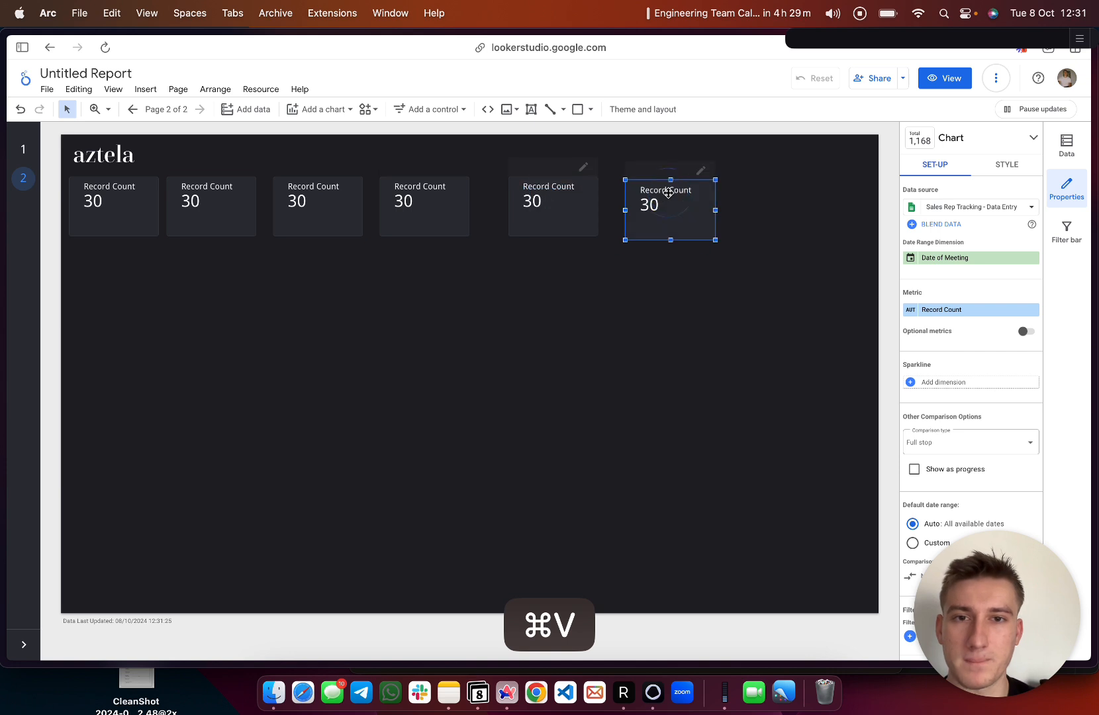
{"action": "left_click_drag", "start_coordinate": [552, 192], "coordinate": [528, 191]}
{"action": "left_click", "coordinate": [667, 193]}
{"action": "left_click_drag", "start_coordinate": [667, 193], "coordinate": [634, 191]}
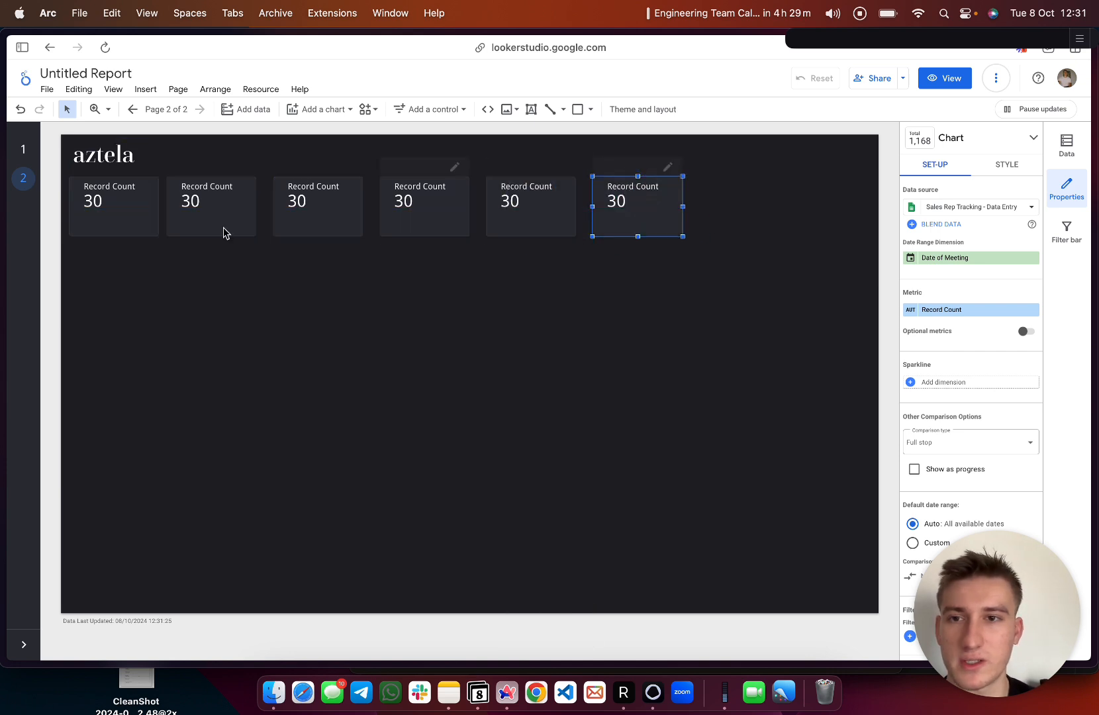
- Shift the second and third scorecards slightly to the right to even out the gaps in the row
{"action": "left_click", "coordinate": [205, 211]}
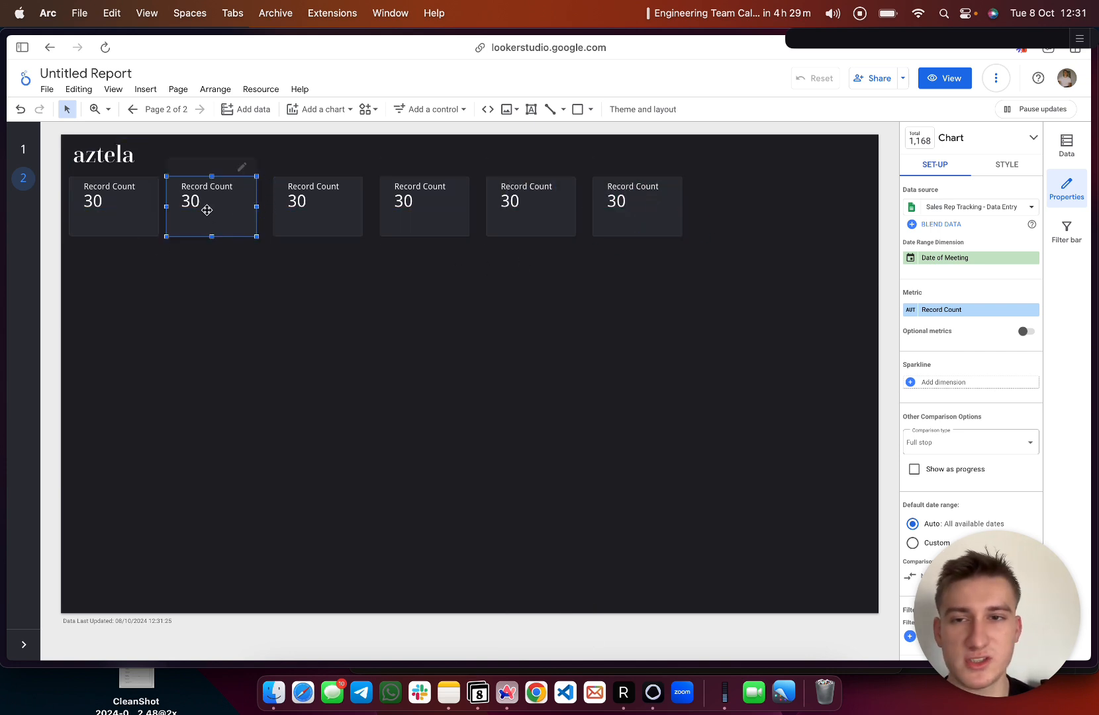
{"action": "left_click_drag", "start_coordinate": [207, 210], "coordinate": [233, 208]}
{"action": "left_click_drag", "start_coordinate": [324, 232], "coordinate": [331, 232]}
{"action": "left_click_drag", "start_coordinate": [737, 195], "coordinate": [126, 228]}
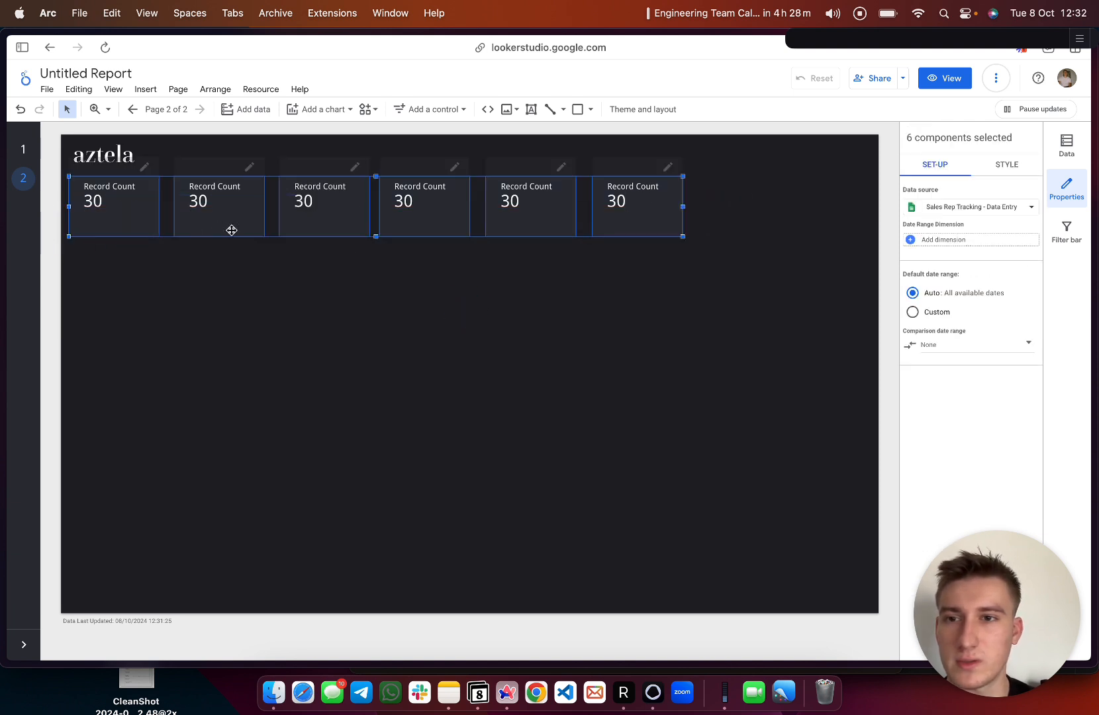
{"action": "left_click", "coordinate": [671, 247]}
- Duplicate the sixth Record Count scorecard and place the copy as the seventh card at the end of the row
{"action": "key", "text": "super+c"}
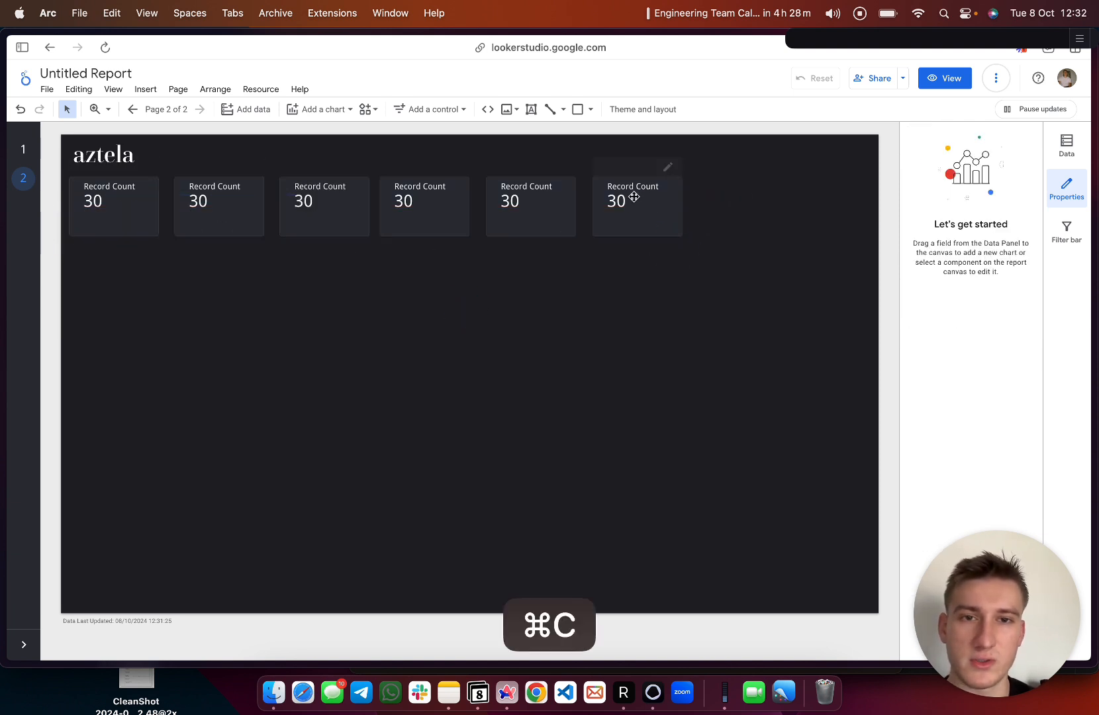
{"action": "left_click", "coordinate": [633, 196]}
{"action": "key", "text": "super+c"}
{"action": "key", "text": "super+v"}
{"action": "left_click_drag", "start_coordinate": [650, 219], "coordinate": [730, 221]}
- Distribute the seven Record Count scorecards evenly in the horizontal direction, and shift the whole row slightly up and right beneath the logo
{"action": "left_click_drag", "start_coordinate": [831, 208], "coordinate": [142, 212]}
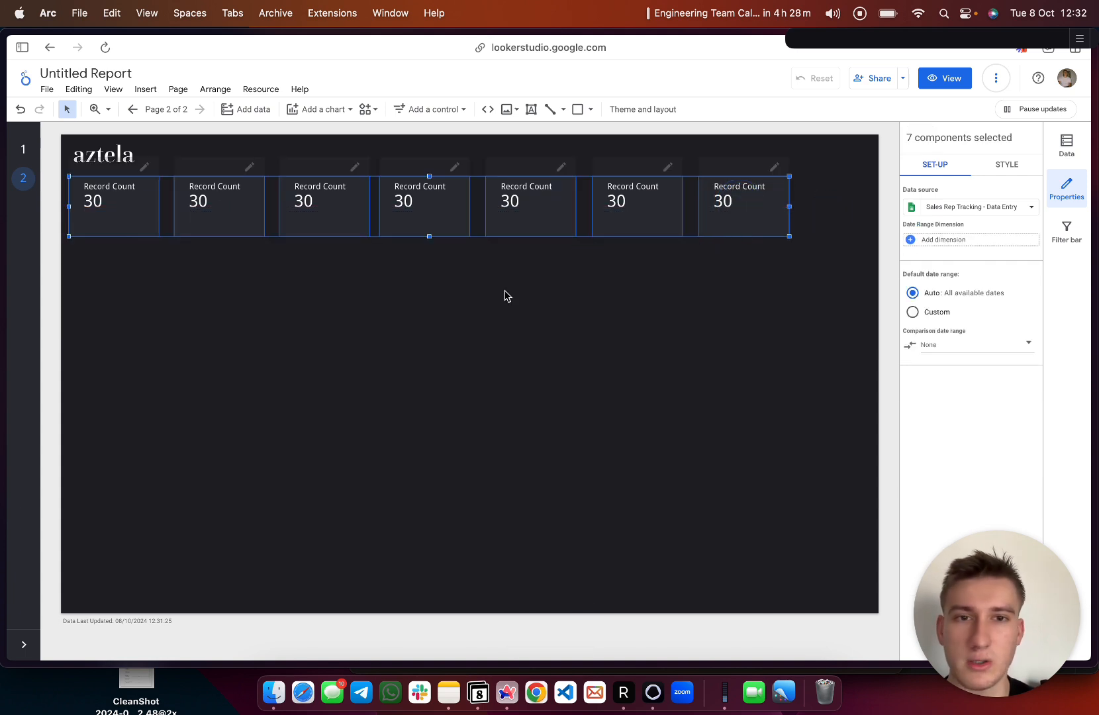
{"action": "left_click", "coordinate": [463, 305]}
{"action": "left_click_drag", "start_coordinate": [819, 238], "coordinate": [164, 208]}
{"action": "right_click", "coordinate": [146, 211]}
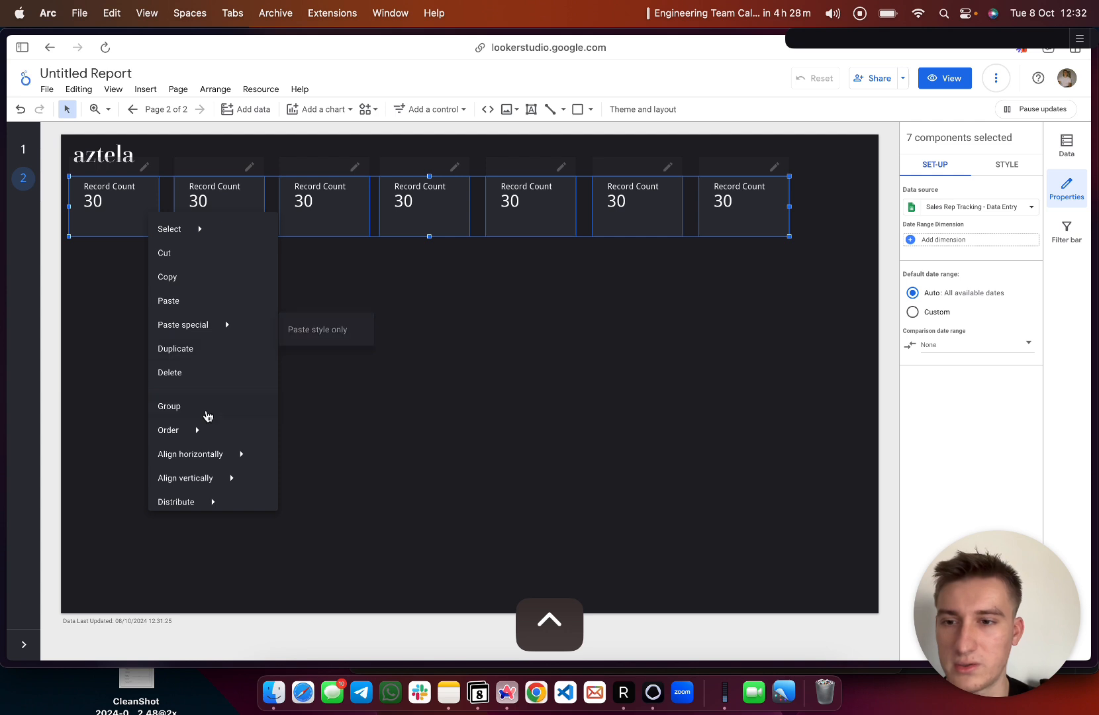
{"action": "mouse_move", "coordinate": [204, 503]}
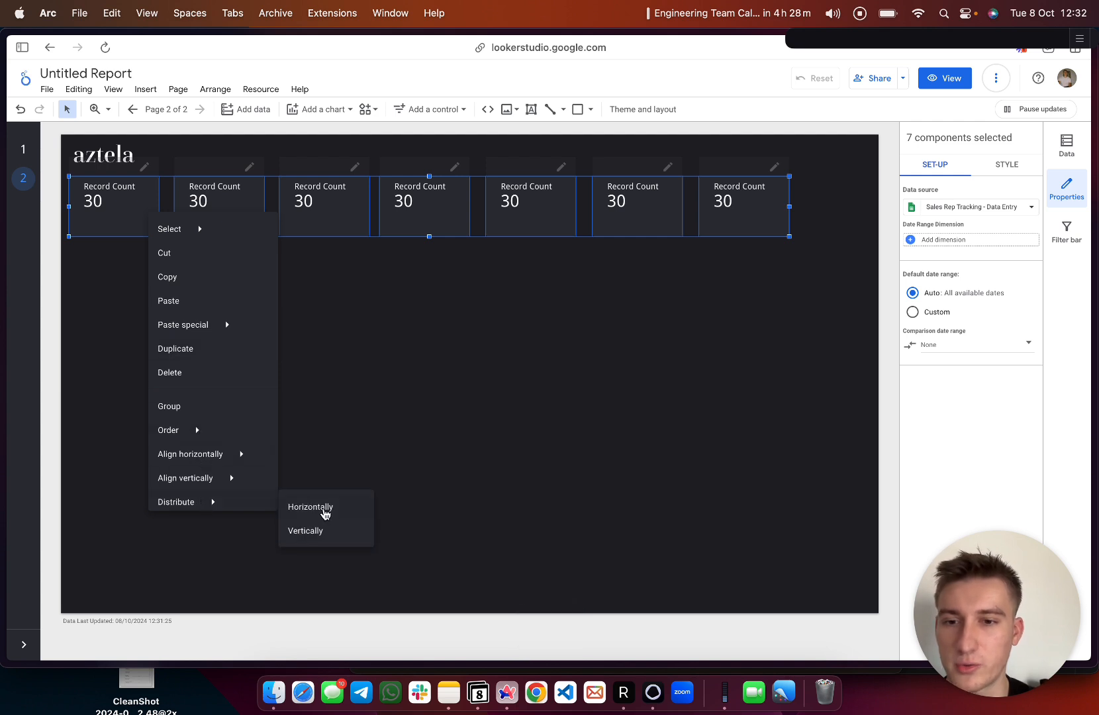
{"action": "left_click", "coordinate": [326, 508]}
{"action": "left_click", "coordinate": [538, 402]}
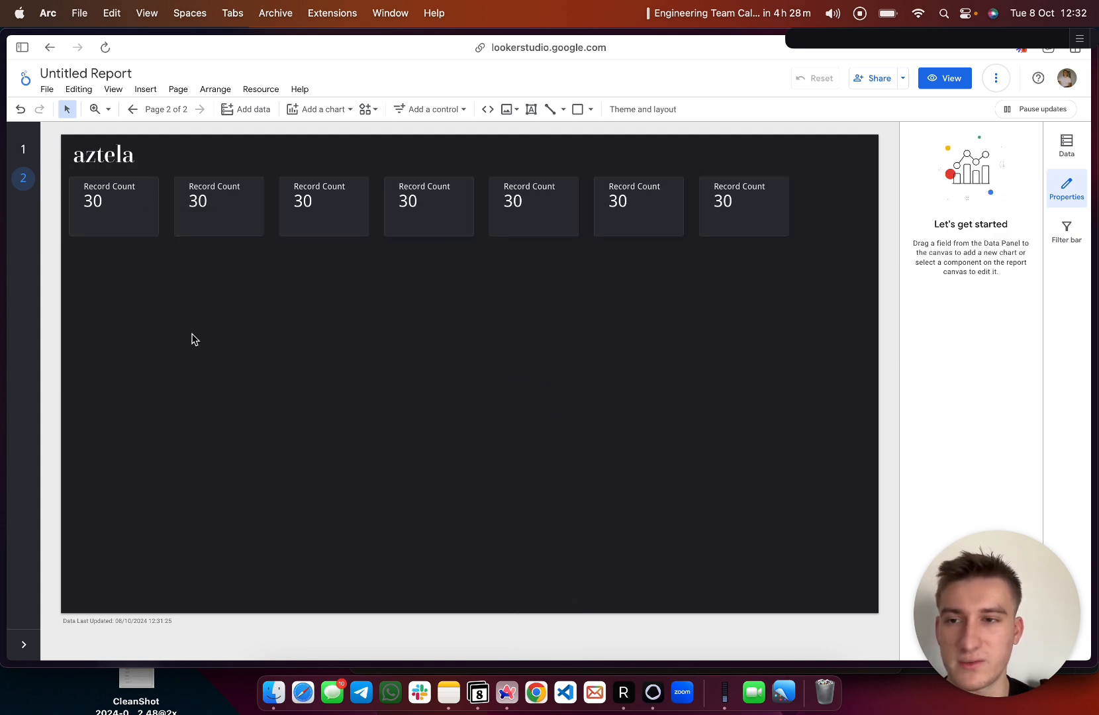
{"action": "left_click_drag", "start_coordinate": [120, 265], "coordinate": [728, 201]}
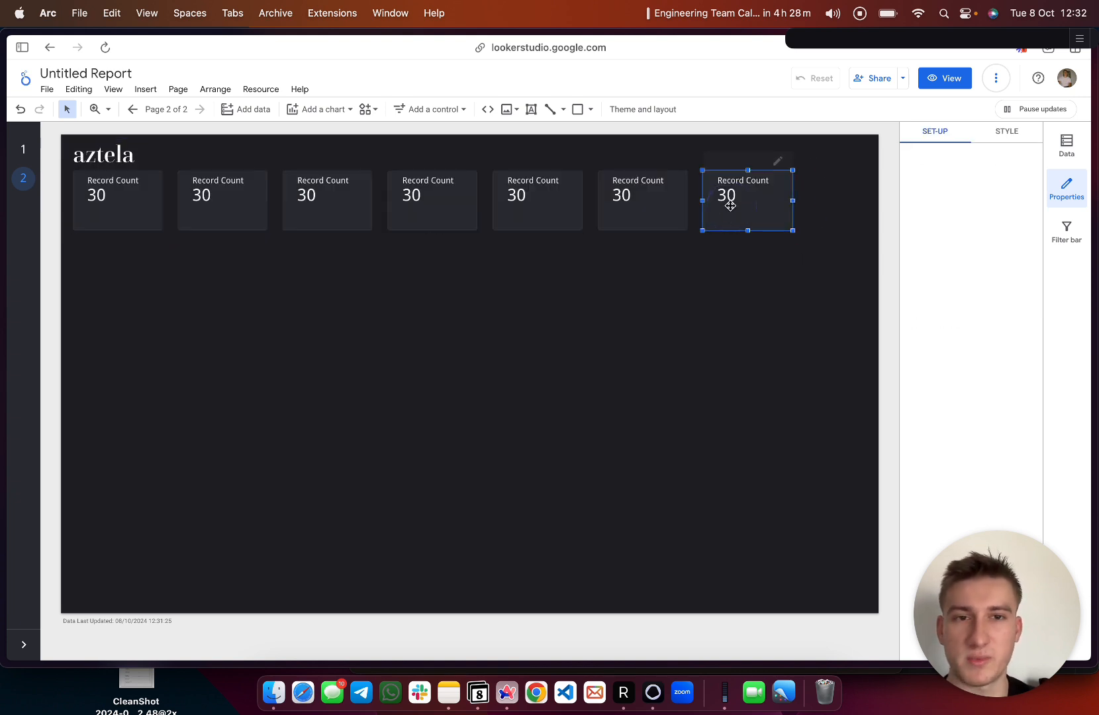
{"action": "left_click", "coordinate": [724, 273]}
- Add a combo chart below the first scorecards, aligned with the row's left edge, and size it to nearly half the page width
{"action": "left_click", "coordinate": [437, 111]}
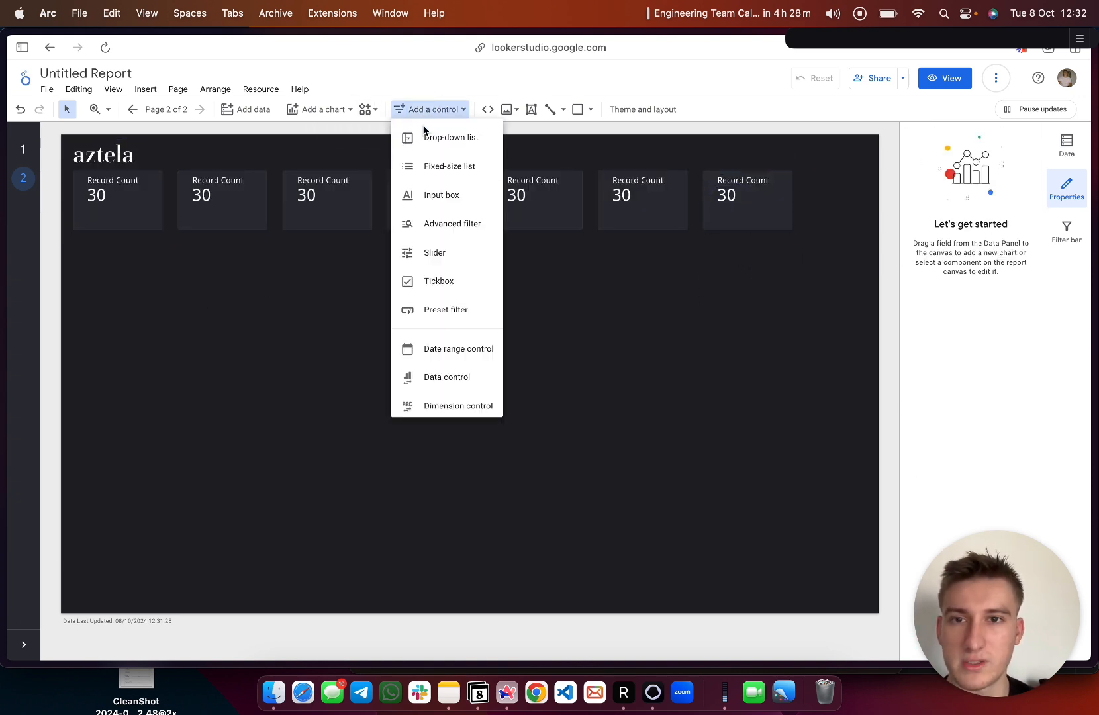
{"action": "left_click", "coordinate": [593, 289]}
{"action": "left_click", "coordinate": [324, 110]}
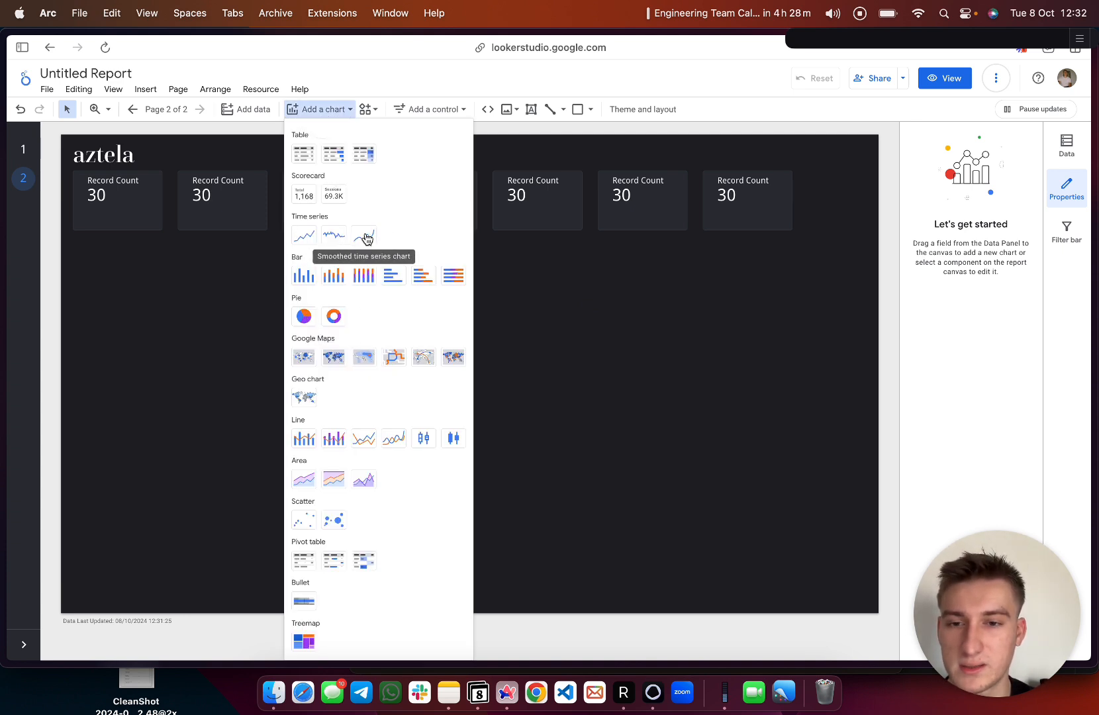
{"action": "left_click", "coordinate": [317, 439]}
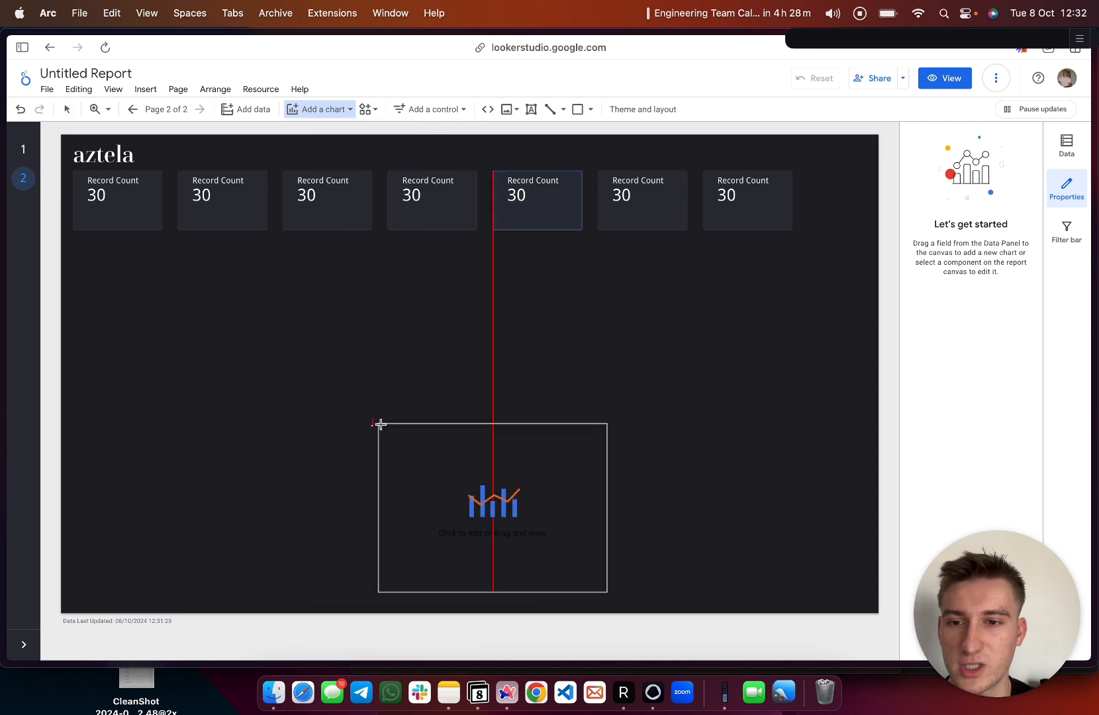
{"action": "left_click", "coordinate": [73, 244]}
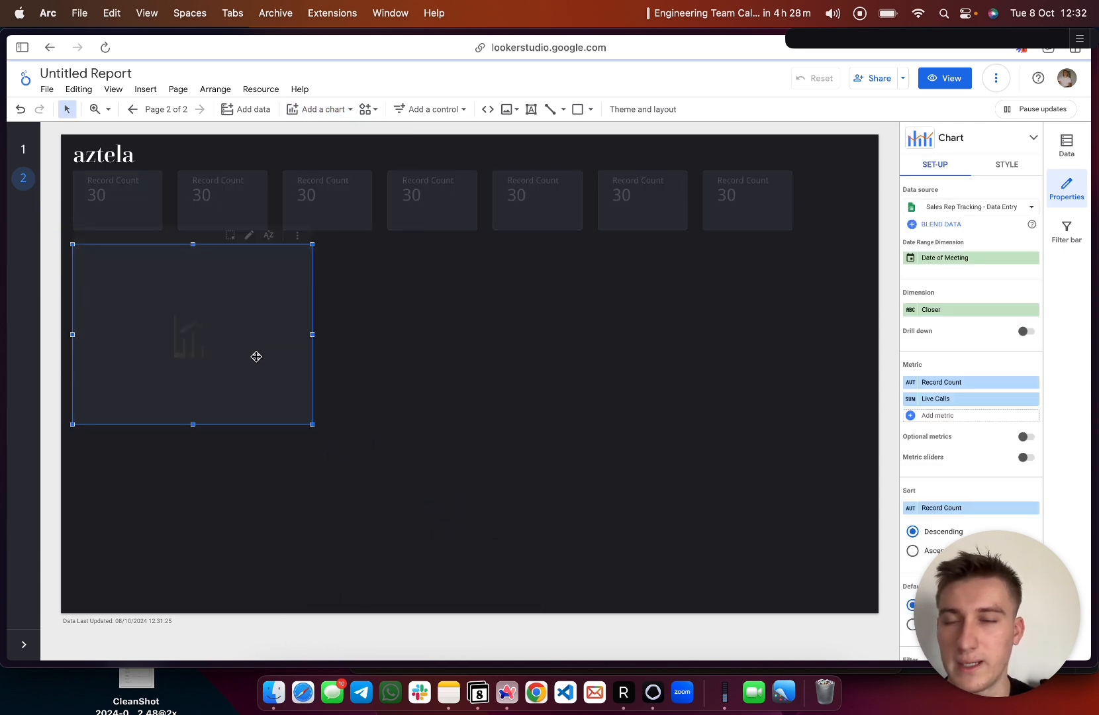
{"action": "left_click_drag", "start_coordinate": [312, 424], "coordinate": [449, 464]}
{"action": "left_click", "coordinate": [541, 454]}
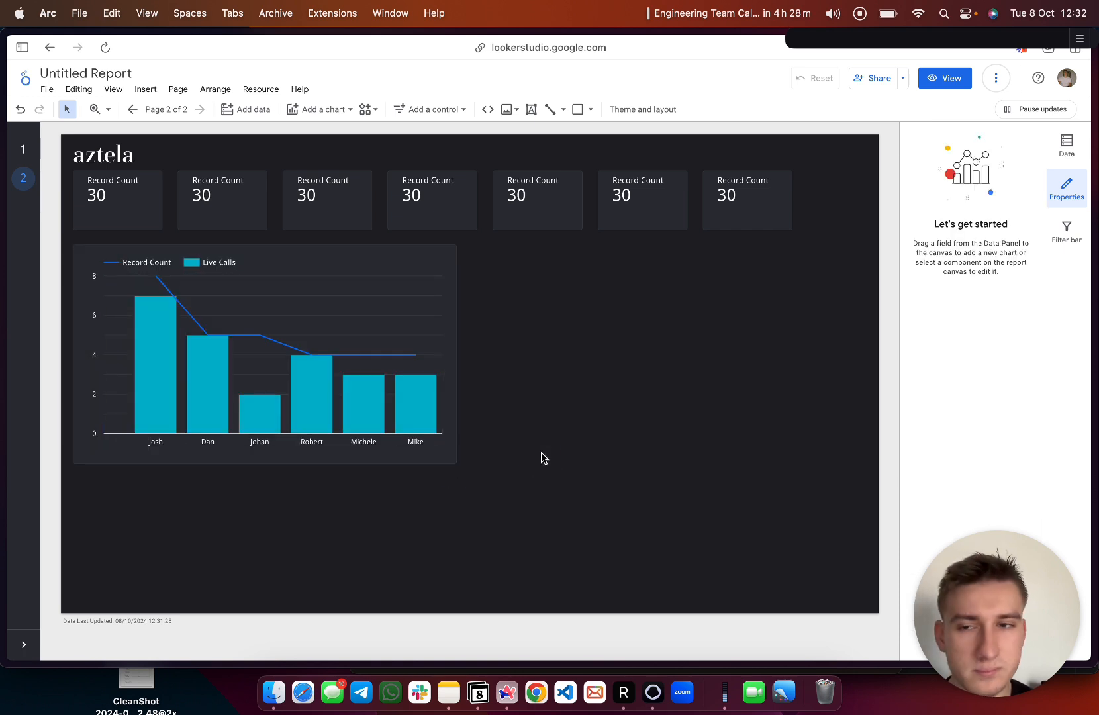
{"action": "left_click", "coordinate": [401, 463]}
{"action": "left_click_drag", "start_coordinate": [457, 462], "coordinate": [442, 434]}
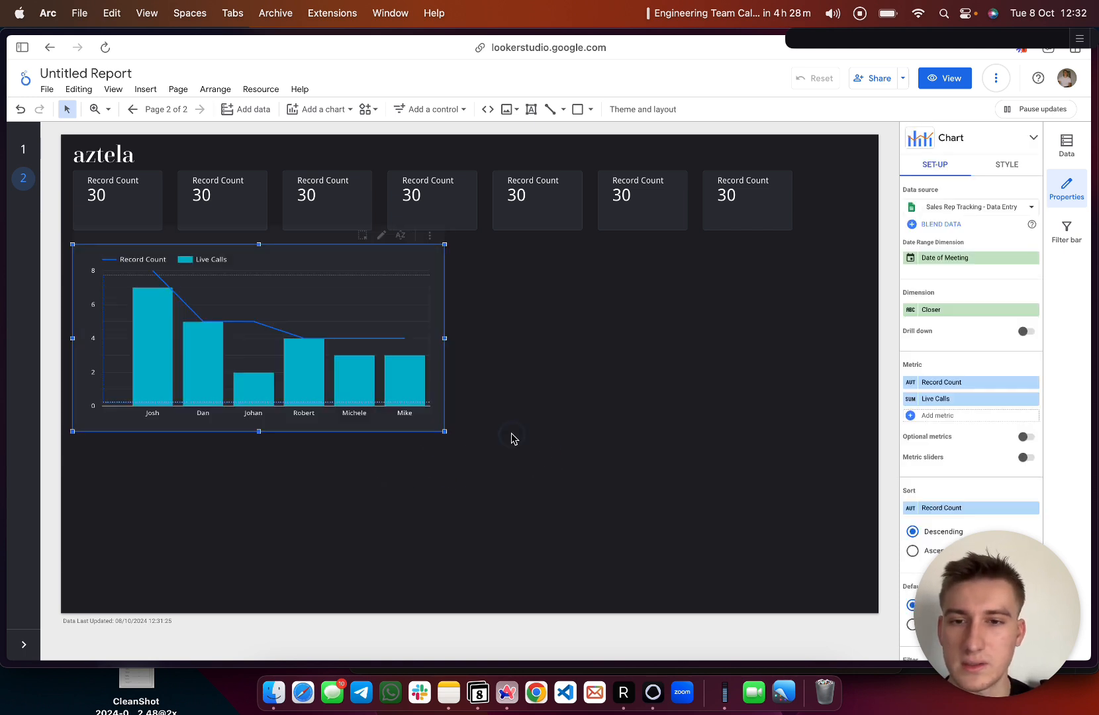
- Place three copies of the Record Count scorecard in a row beside the combo chart, making the third about twice as wide
{"action": "left_click", "coordinate": [530, 219]}
{"action": "key", "text": "super+c"}
{"action": "key", "text": "super+v"}
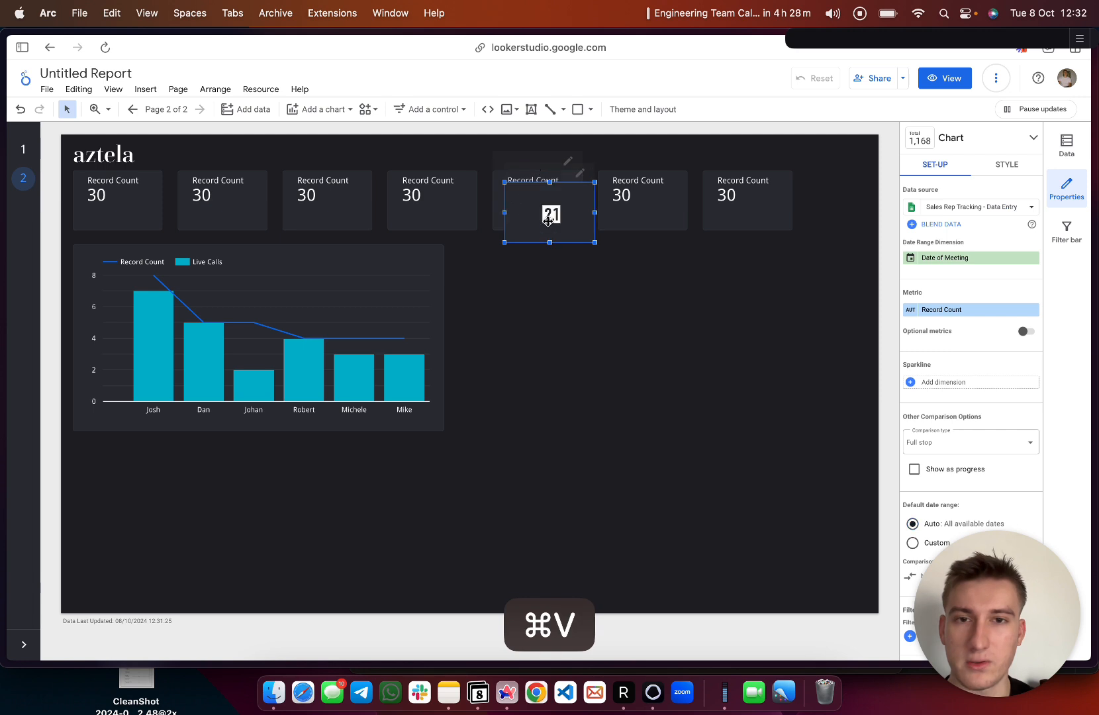
{"action": "left_click_drag", "start_coordinate": [550, 218], "coordinate": [841, 277]}
{"action": "key", "text": "super+v"}
{"action": "key", "text": "super+v"}
{"action": "left_click", "coordinate": [643, 333]}
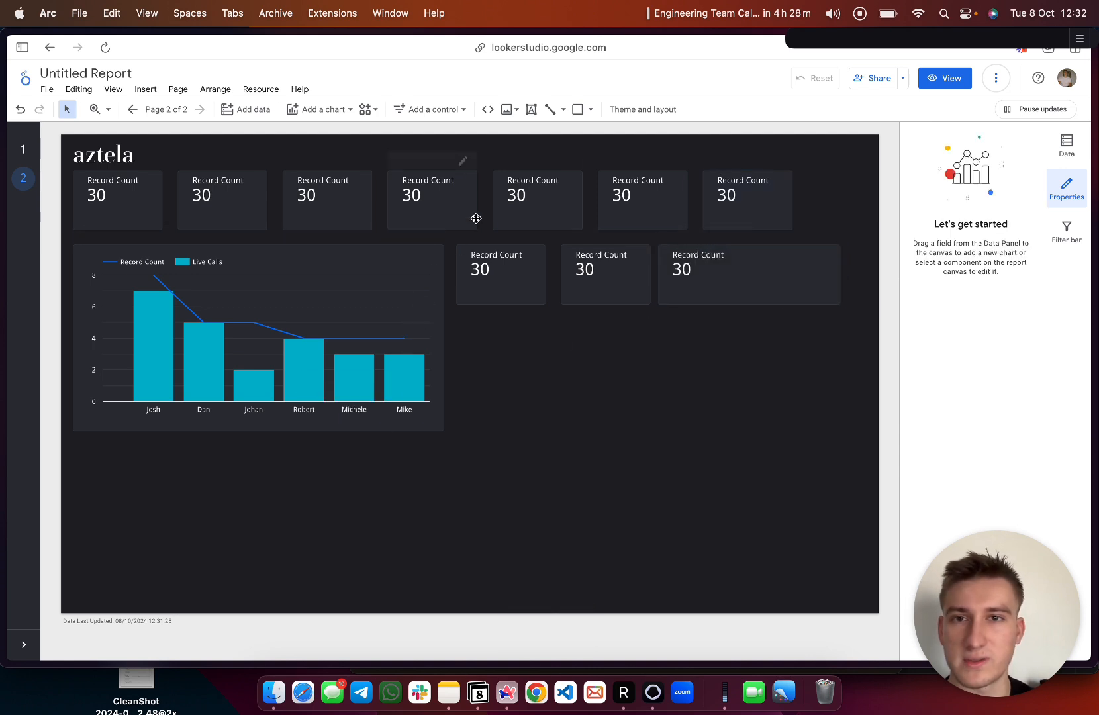
- Add a heatmap table under the three smaller-row scorecards and size it to fill the space beside the combo chart
{"action": "left_click", "coordinate": [314, 109]}
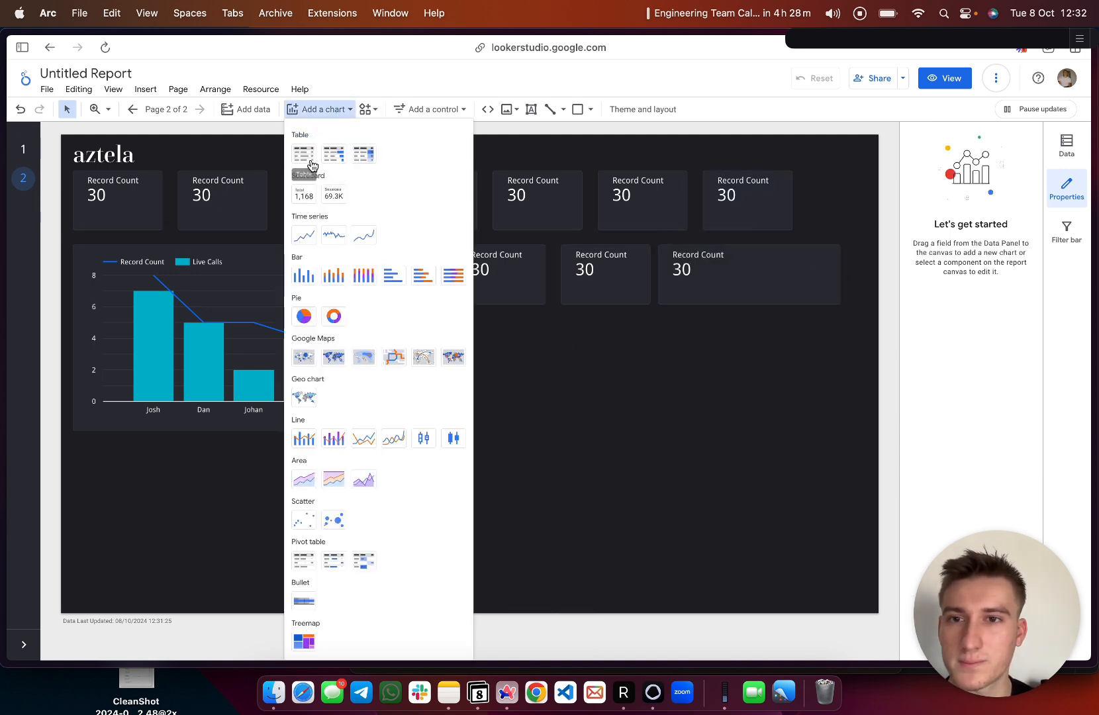
{"action": "left_click", "coordinate": [357, 158]}
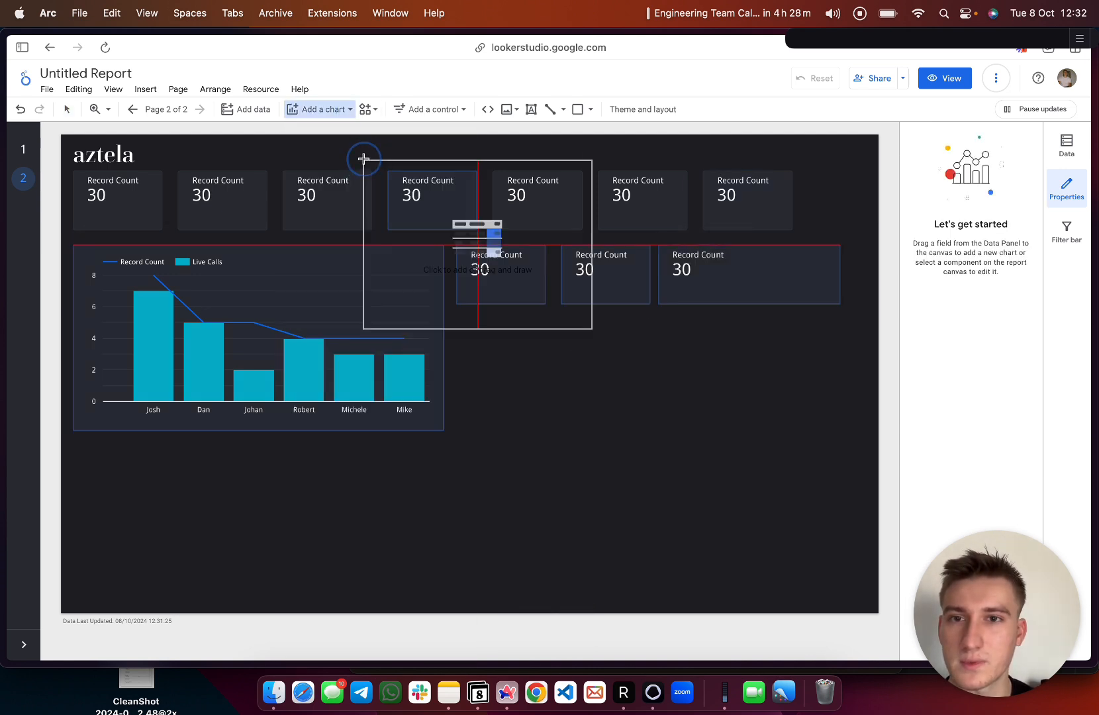
{"action": "left_click", "coordinate": [456, 315]}
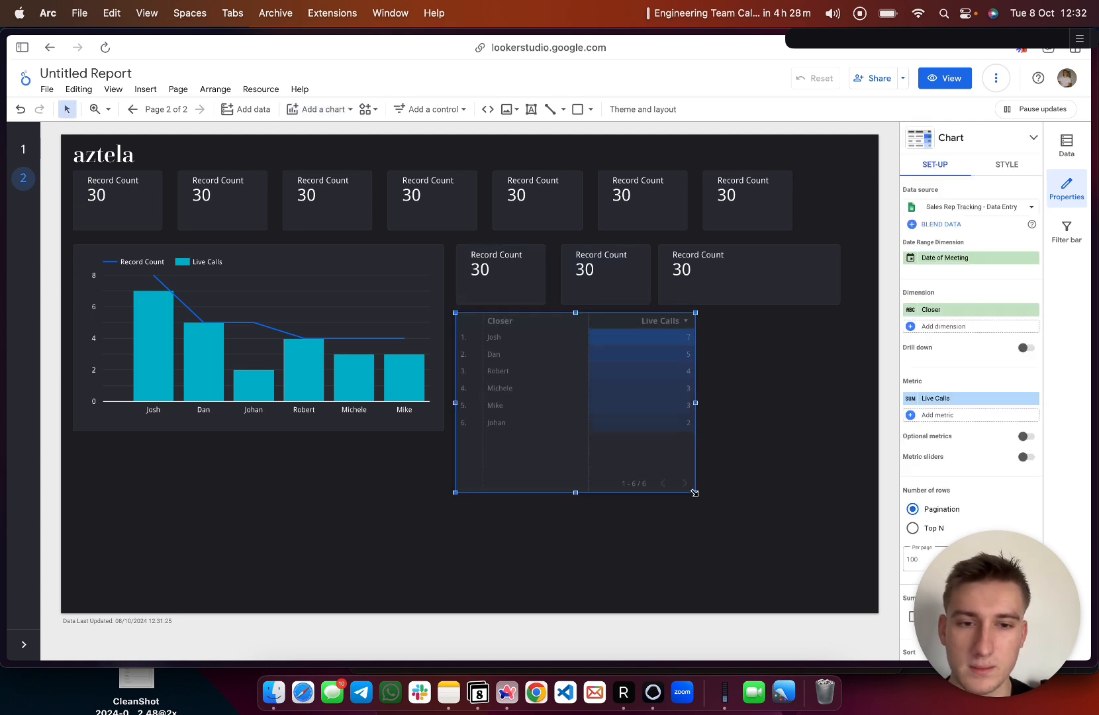
{"action": "left_click_drag", "start_coordinate": [697, 492], "coordinate": [859, 422]}
{"action": "left_click", "coordinate": [819, 493]}
- Duplicate the heatmap table, place the copy below the combo chart, and stretch it across the full width of the dashboard
{"action": "left_click", "coordinate": [692, 409]}
{"action": "key", "text": "super+c"}
{"action": "key", "text": "super+v"}
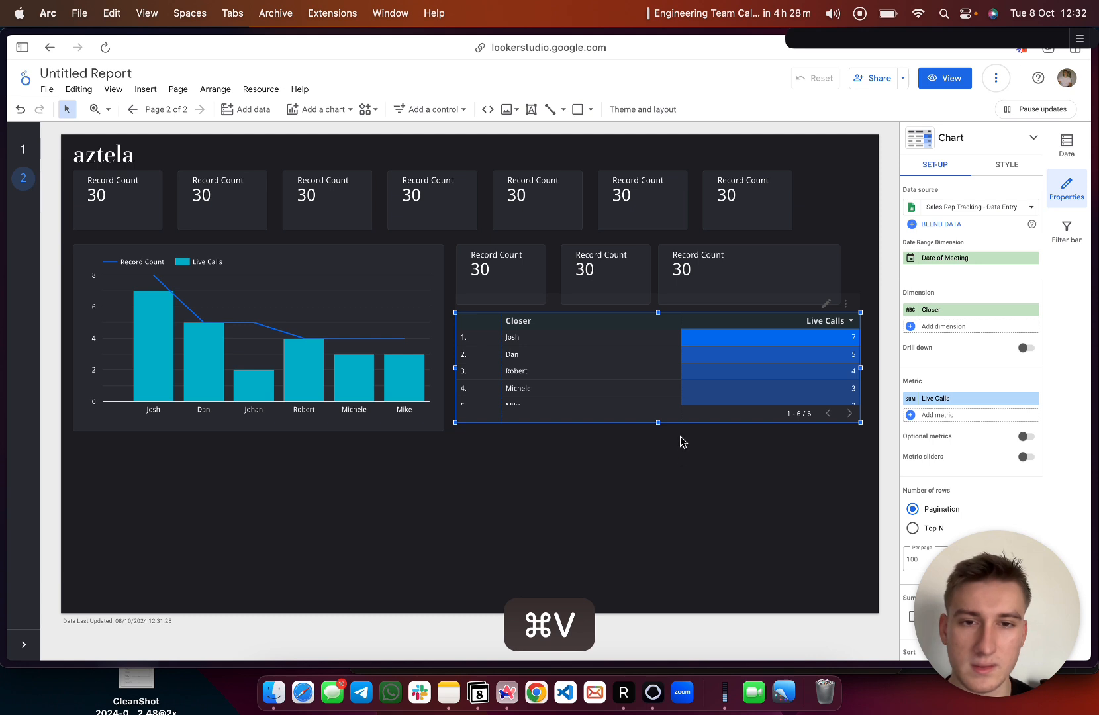
{"action": "left_click_drag", "start_coordinate": [662, 420], "coordinate": [265, 537]}
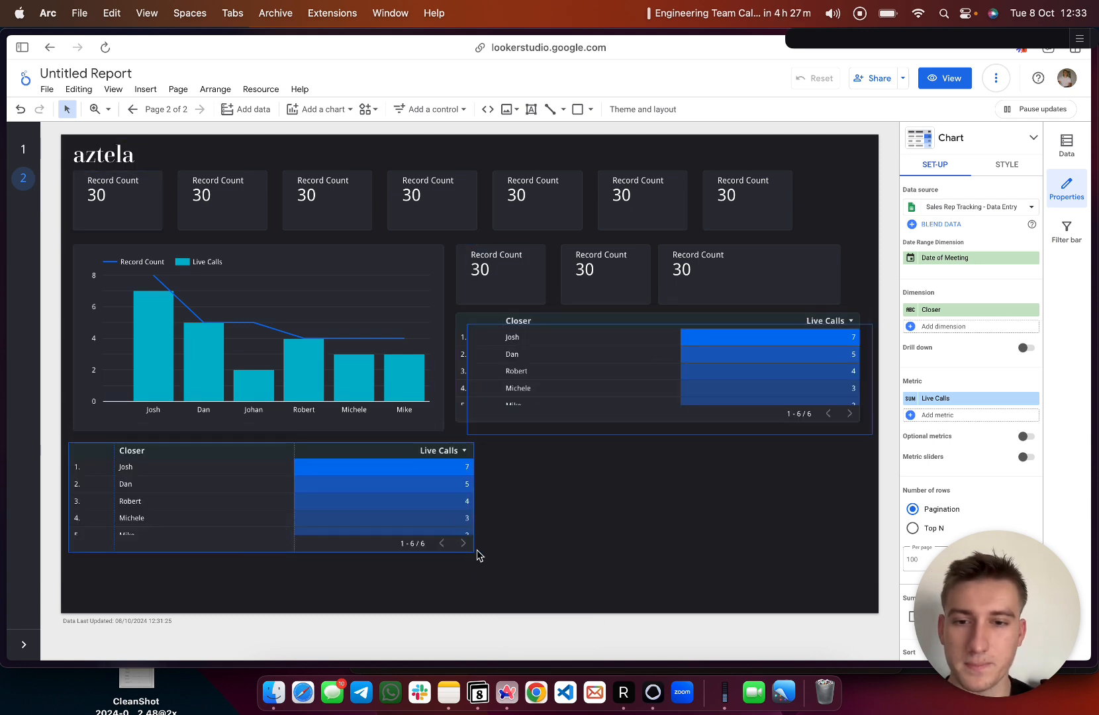
{"action": "left_click", "coordinate": [584, 508]}
{"action": "left_click", "coordinate": [460, 458]}
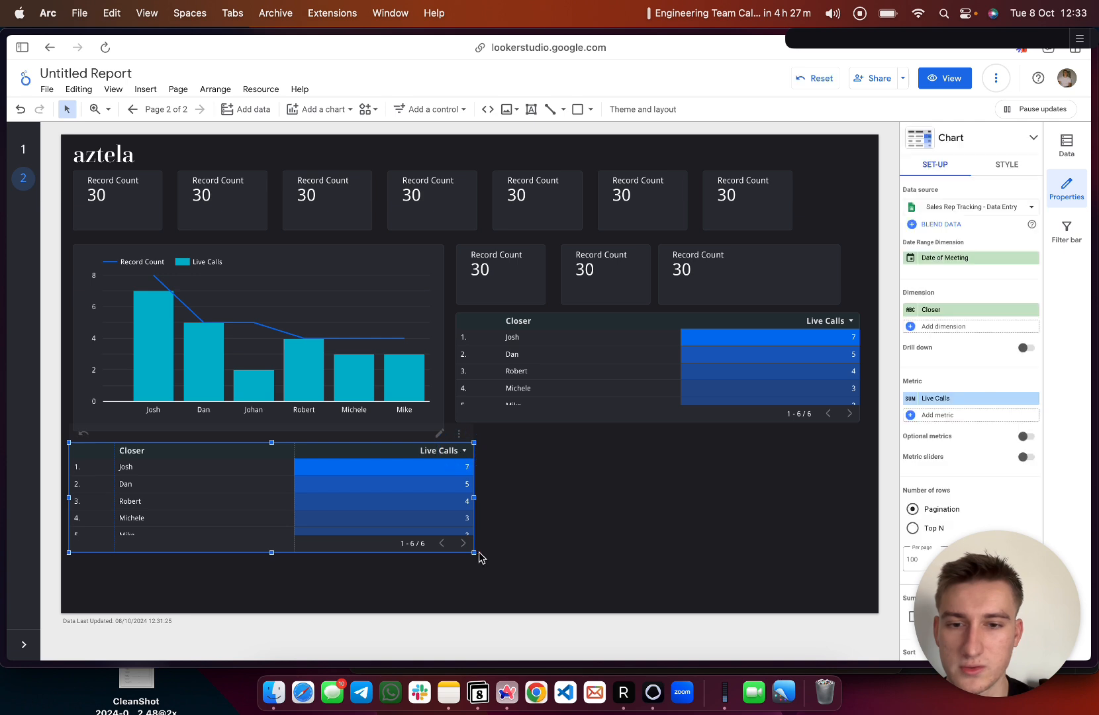
{"action": "left_click_drag", "start_coordinate": [474, 553], "coordinate": [862, 601]}
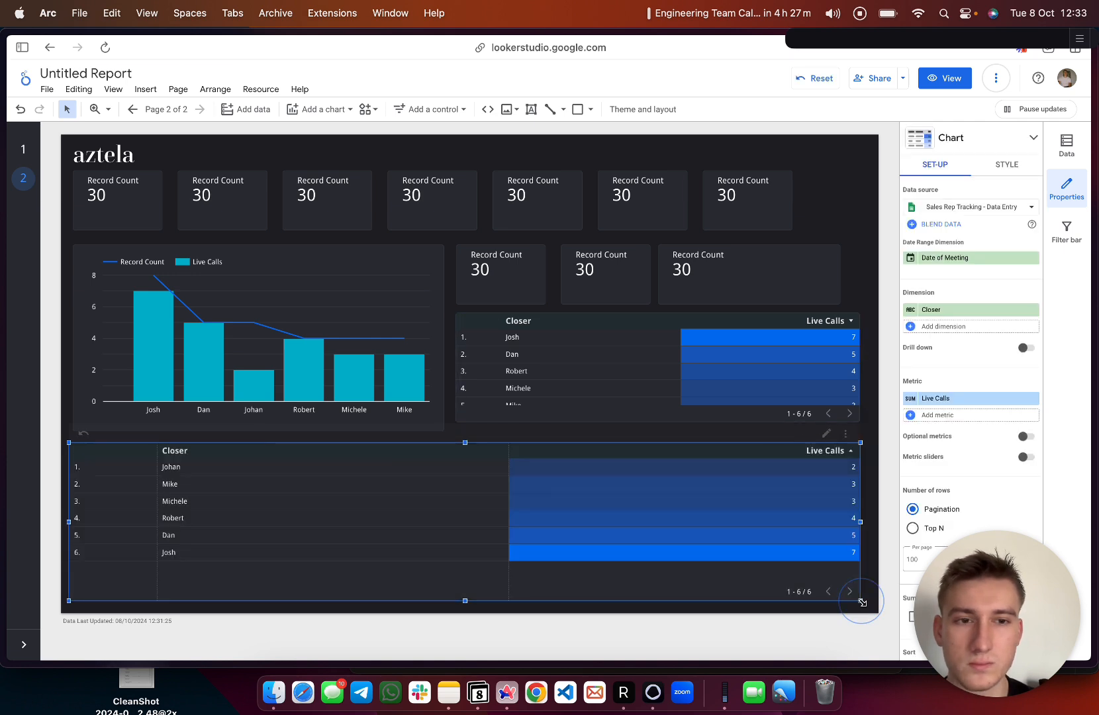
- Spread the fourth to seventh scorecards of the upper row so the row reaches the table's right edge
{"action": "left_click_drag", "start_coordinate": [733, 199], "coordinate": [443, 203]}
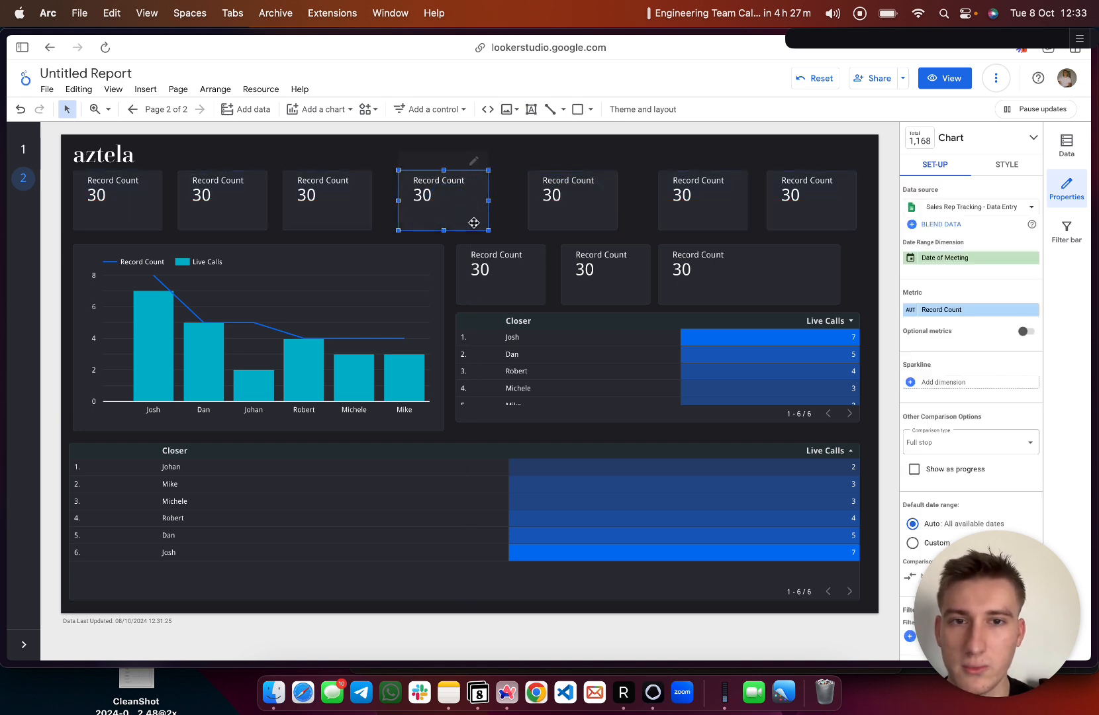
{"action": "left_click", "coordinate": [545, 270]}
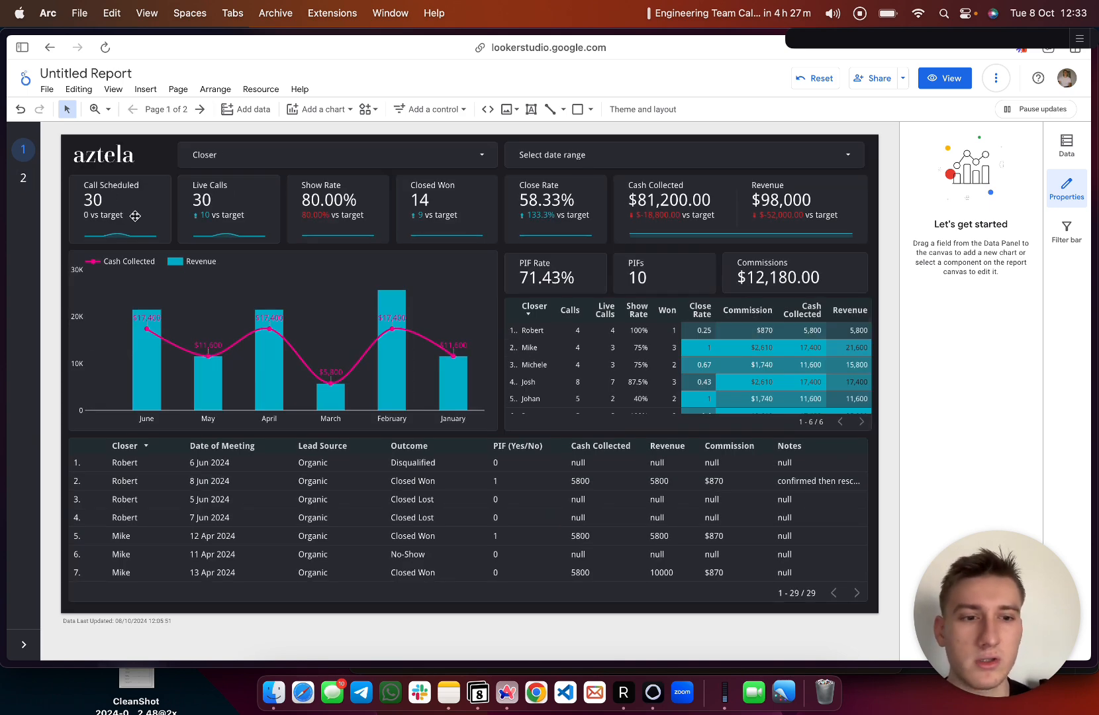
- Switch to the Gamma presentation and tick off Design Layout with its Present Scorecard, Middle and Bottom sub-items
{"action": "mouse_move", "coordinate": [3, 247]}
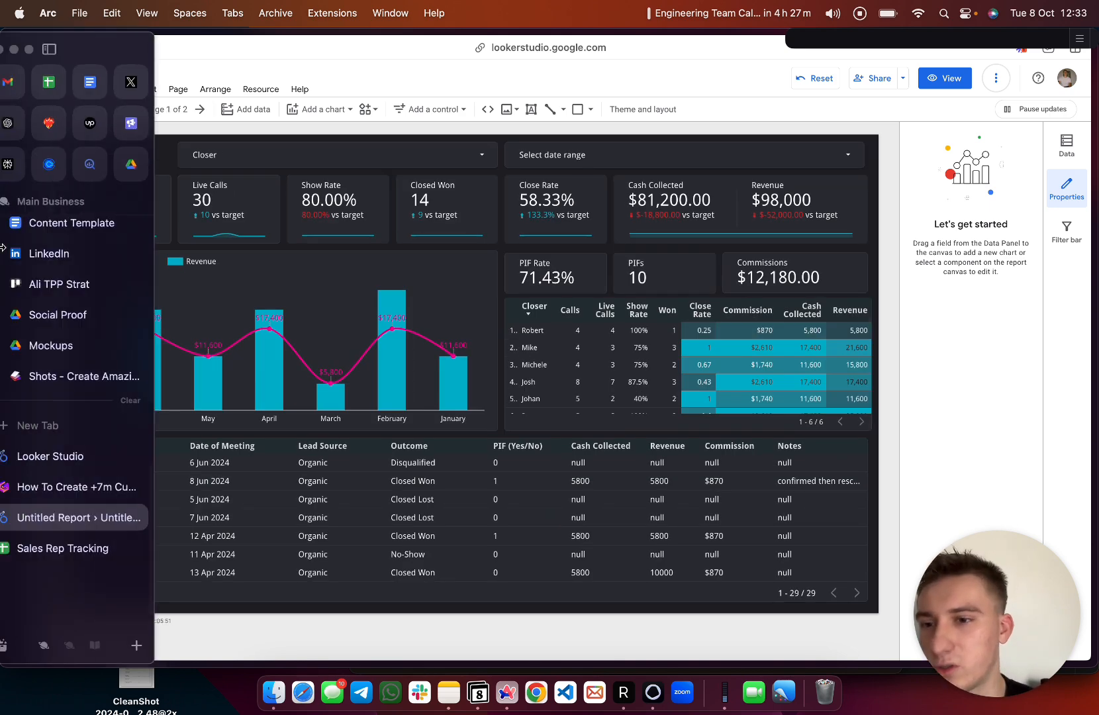
{"action": "left_click", "coordinate": [93, 486]}
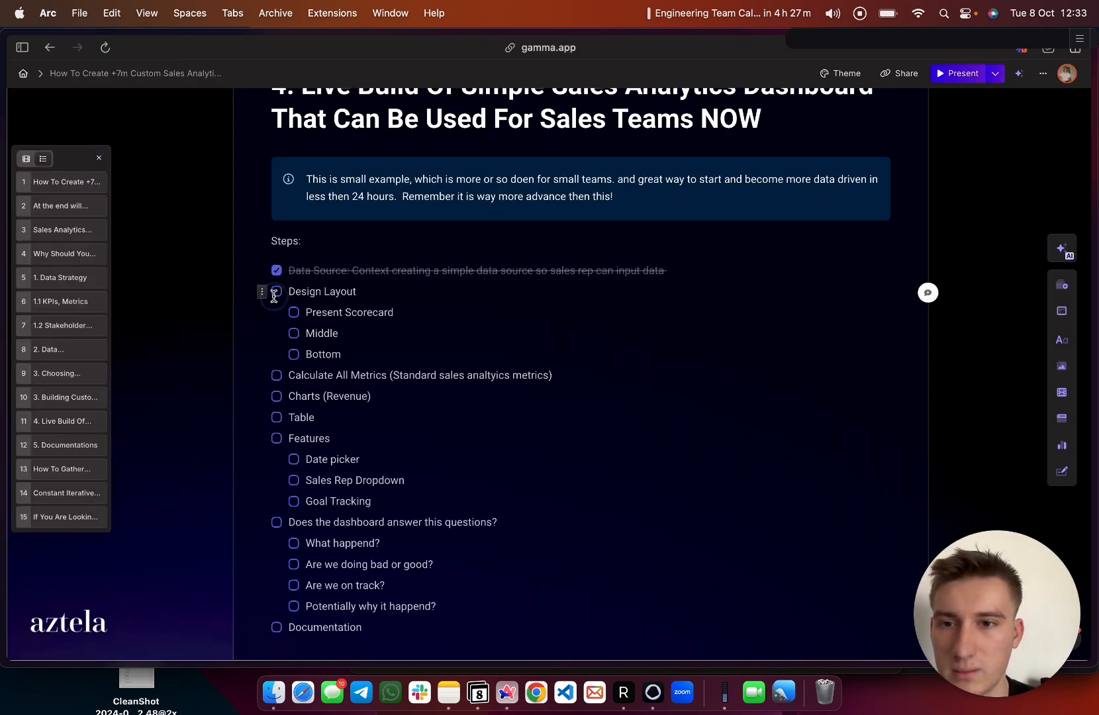
{"action": "left_click", "coordinate": [276, 291]}
{"action": "left_click", "coordinate": [294, 333]}
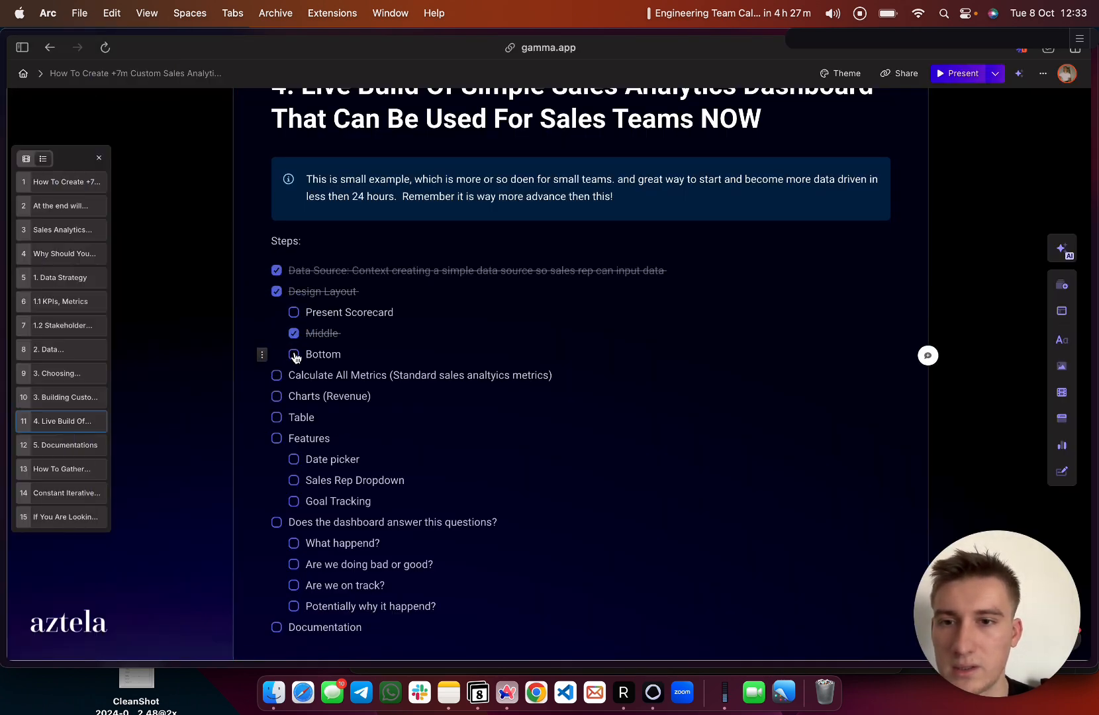
{"action": "left_click", "coordinate": [294, 354]}
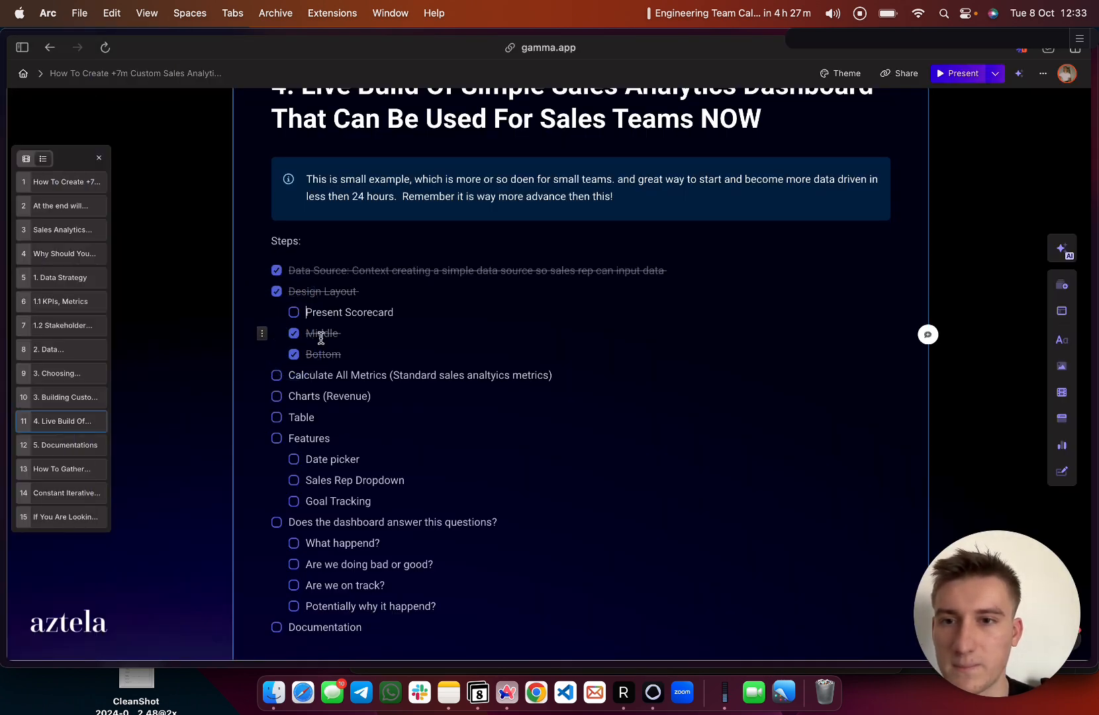
{"action": "left_click", "coordinate": [294, 312]}
- Return to the Looker Studio report and examine the setup of page 1's Call Scheduled scorecard and the available data fields
{"action": "mouse_move", "coordinate": [2, 351]}
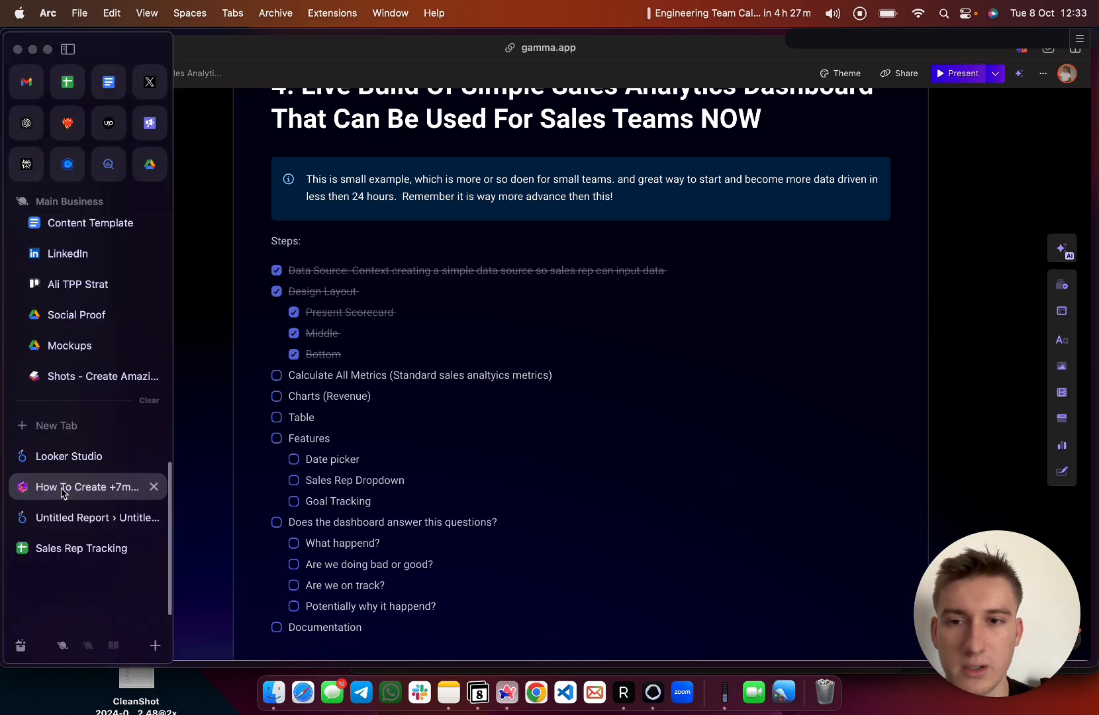
{"action": "left_click", "coordinate": [94, 515]}
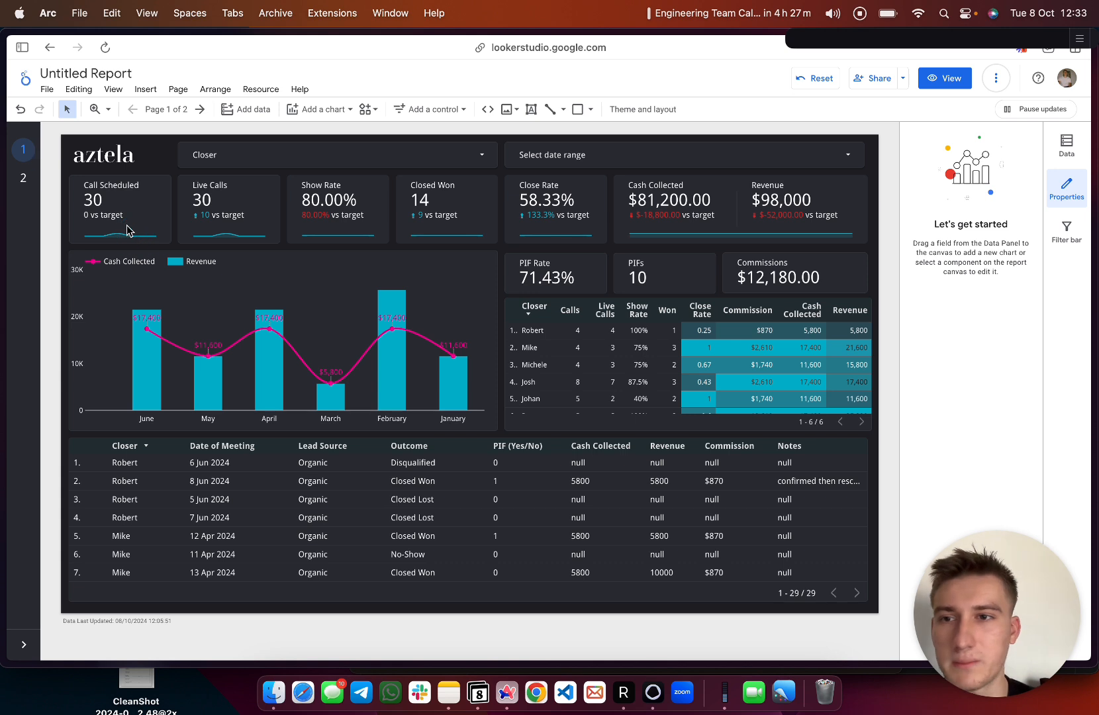
{"action": "left_click", "coordinate": [120, 191]}
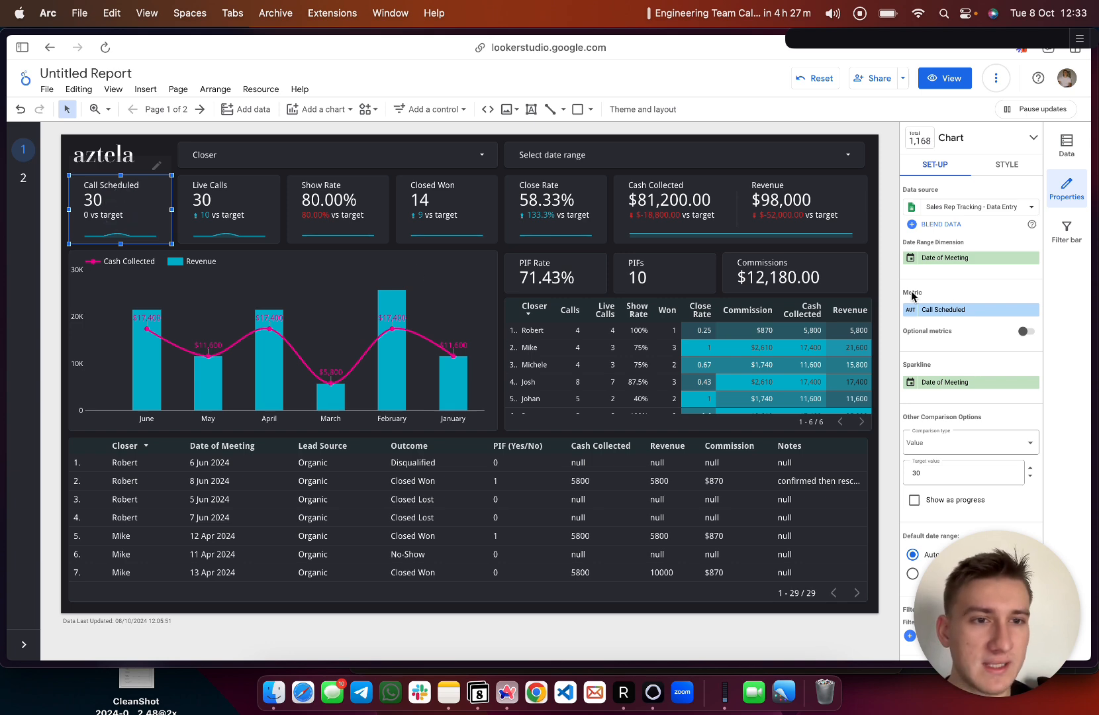
{"action": "left_click", "coordinate": [1075, 143]}
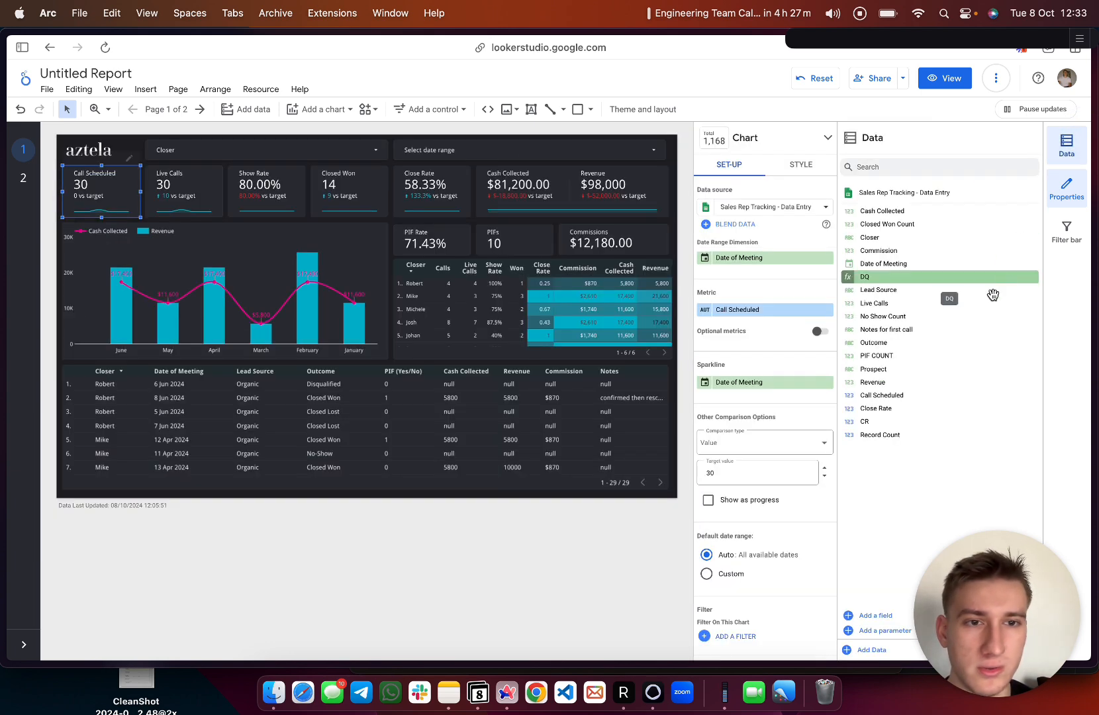
{"action": "left_click", "coordinate": [1070, 158]}
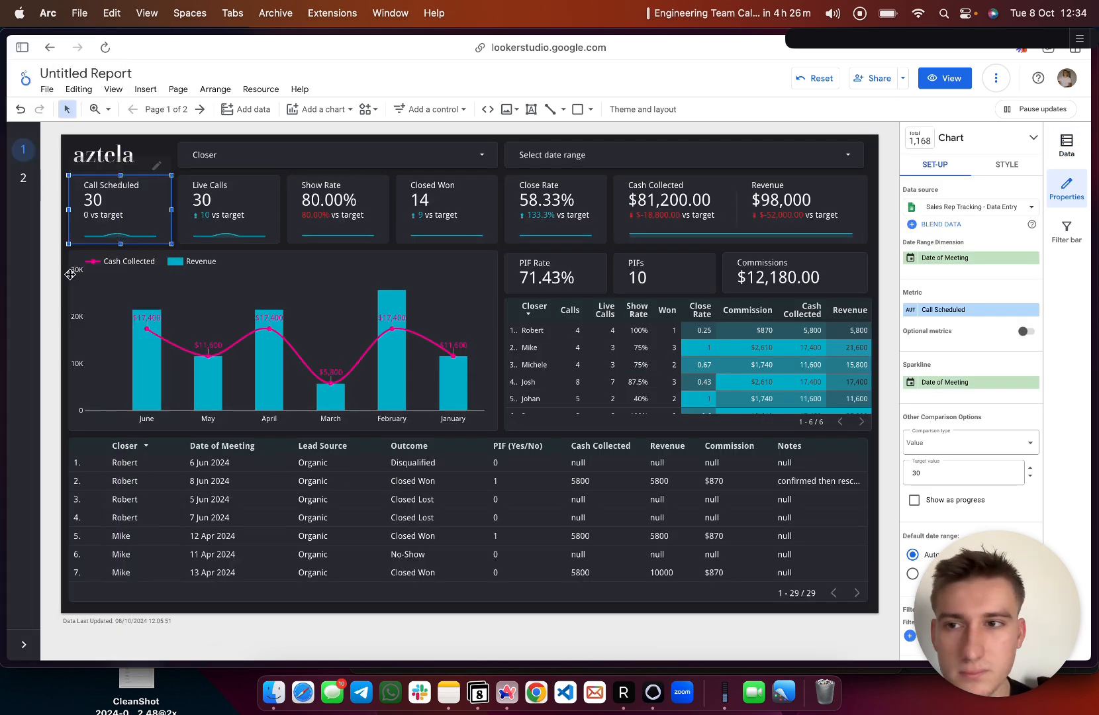
{"action": "left_click", "coordinate": [24, 177]}
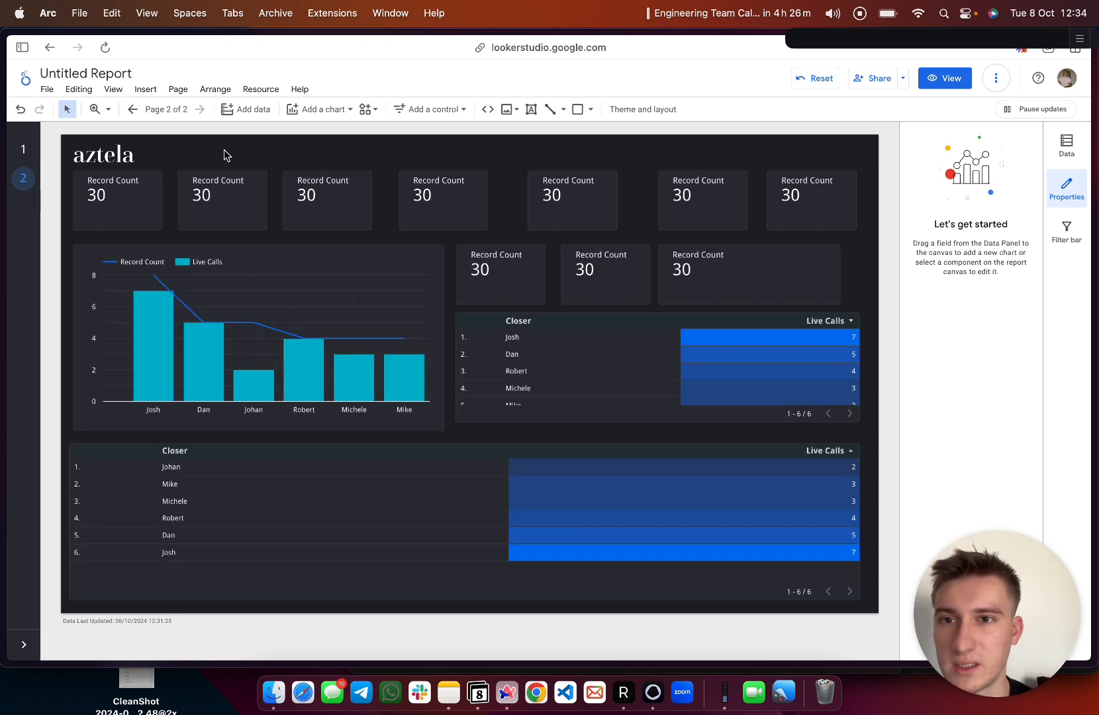
{"action": "left_click", "coordinate": [250, 110]}
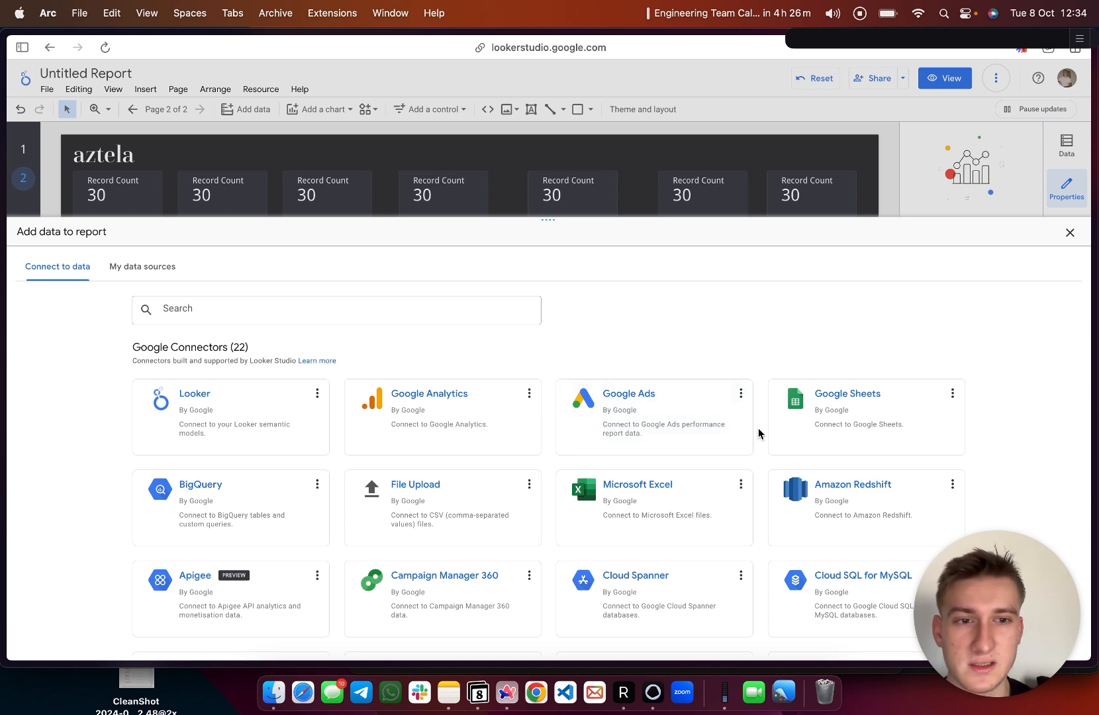
{"action": "left_click", "coordinate": [833, 433]}
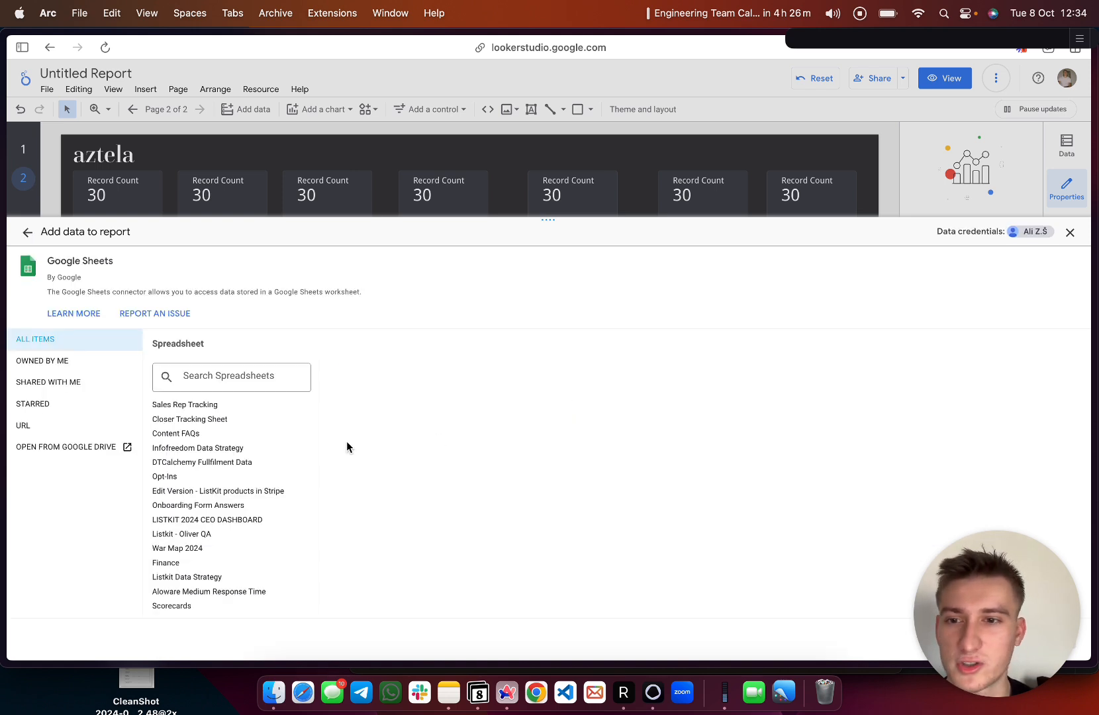
{"action": "left_click", "coordinate": [226, 381]}
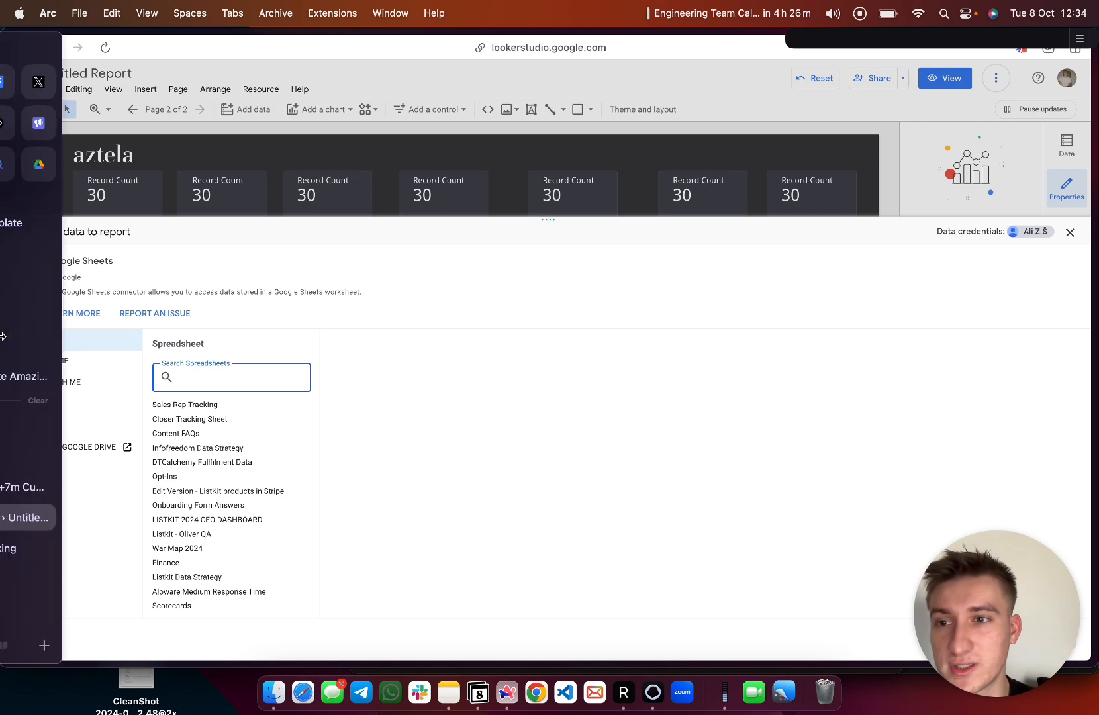
{"action": "left_click", "coordinate": [212, 404]}
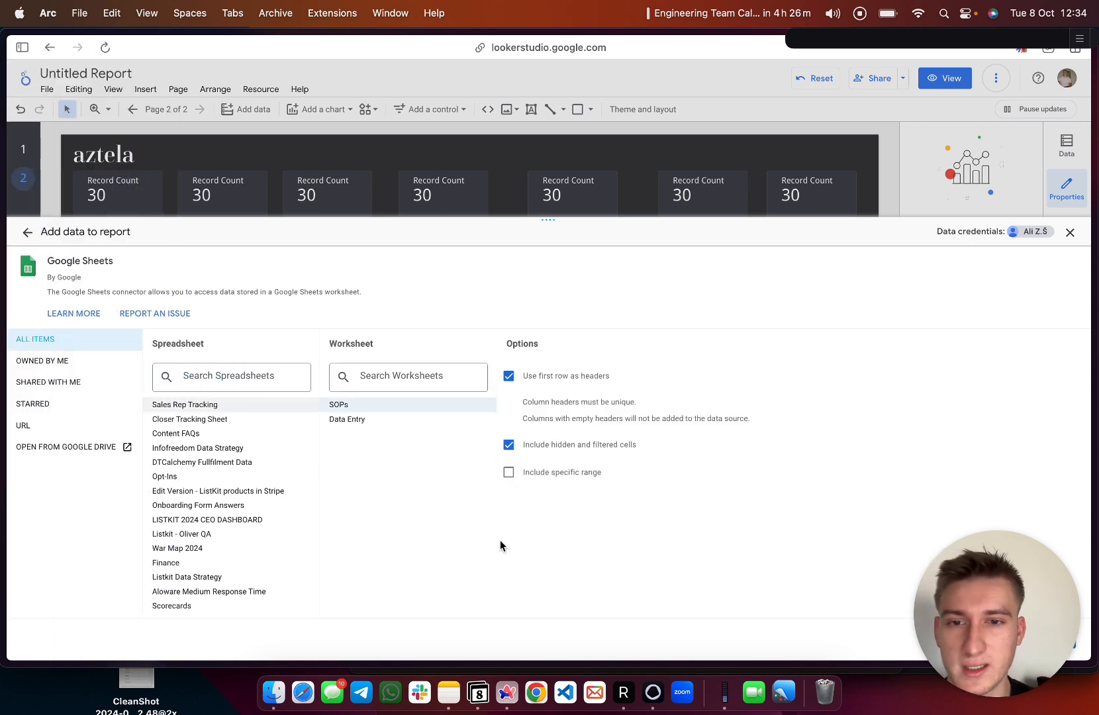
{"action": "left_click", "coordinate": [409, 424]}
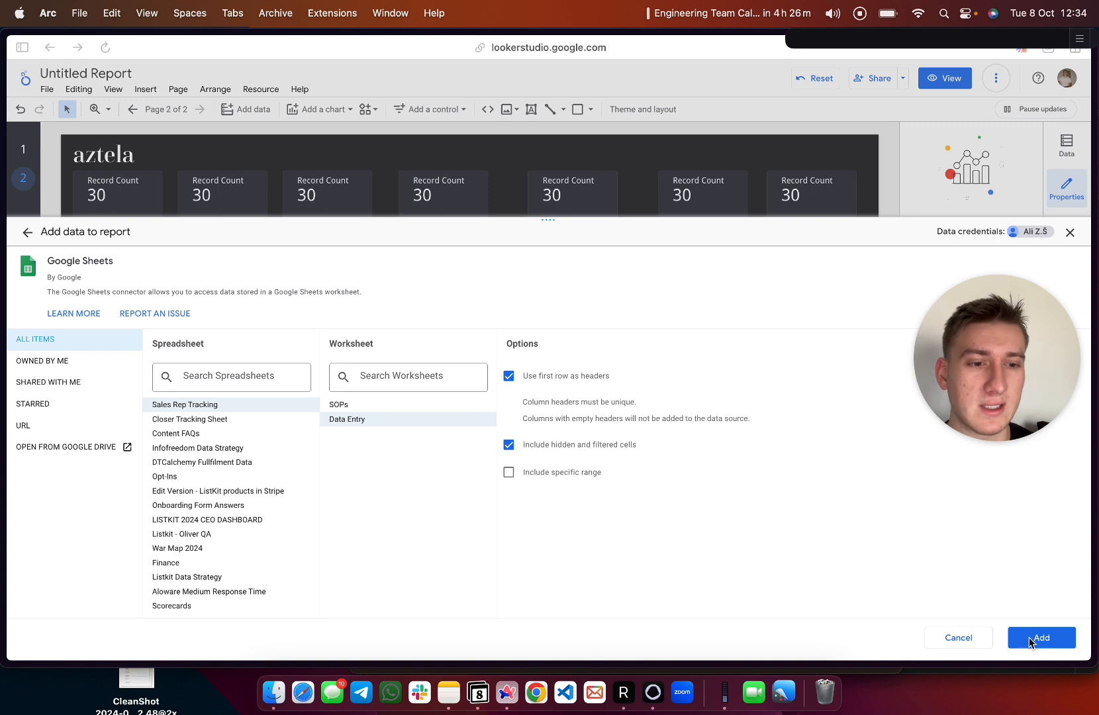
{"action": "left_click", "coordinate": [1070, 235]}
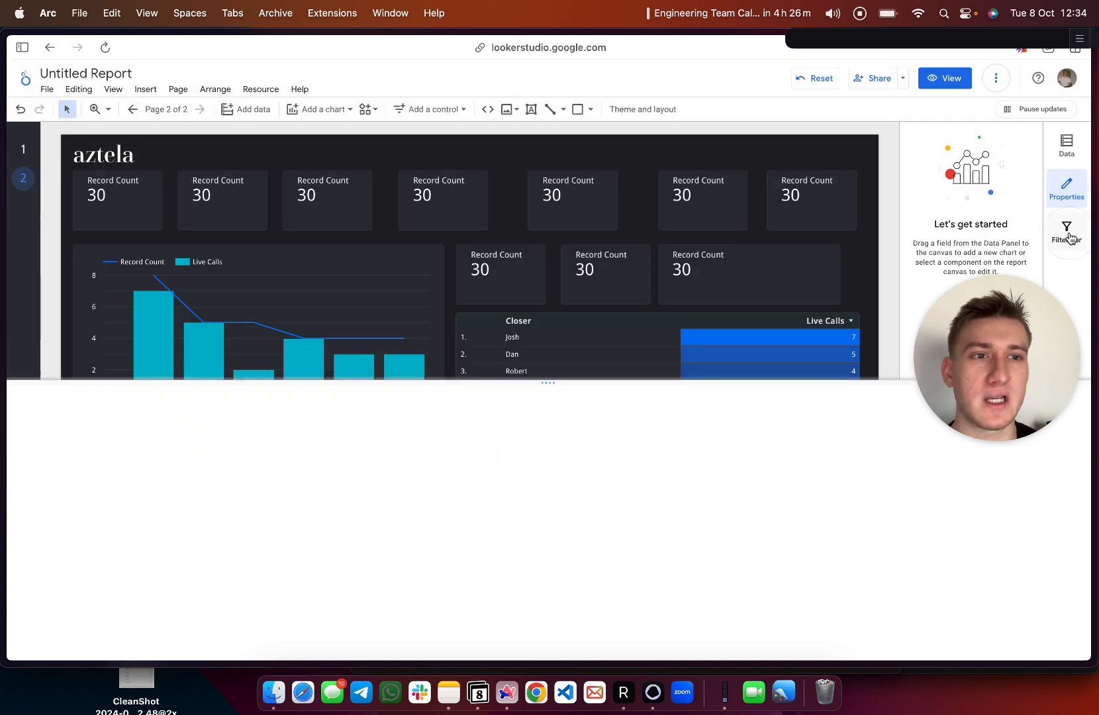
- Return to page 1, show the report's data fields, and examine the Call Scheduled scorecard's setup
{"action": "left_click", "coordinate": [23, 151]}
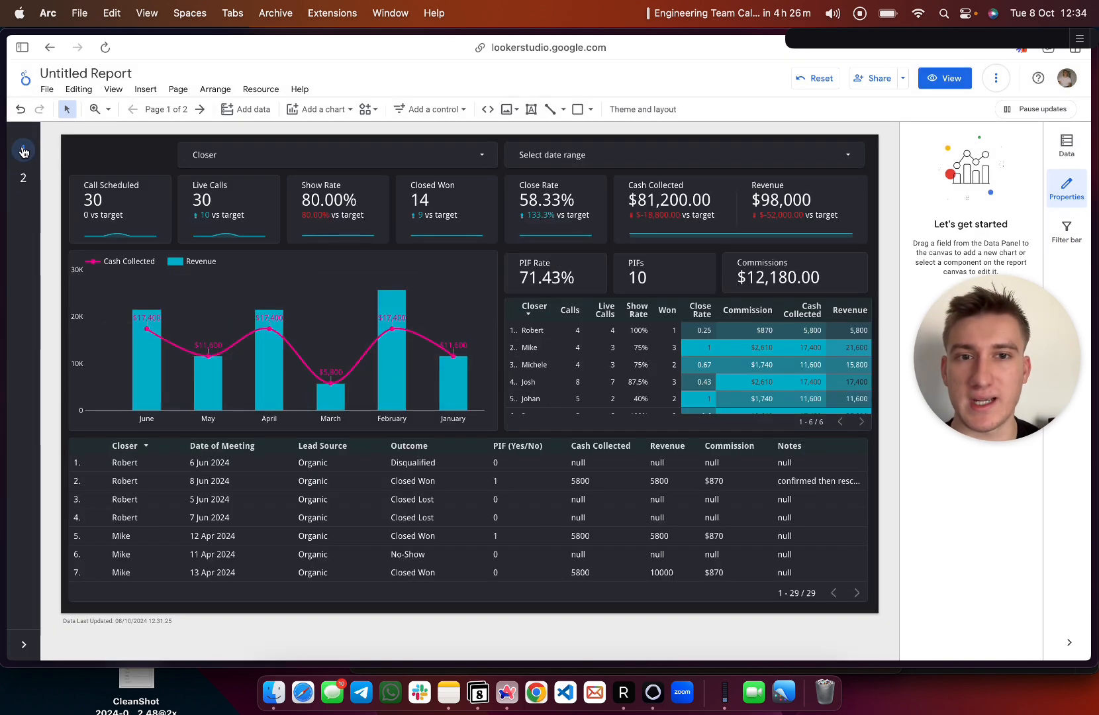
{"action": "left_click", "coordinate": [1071, 159]}
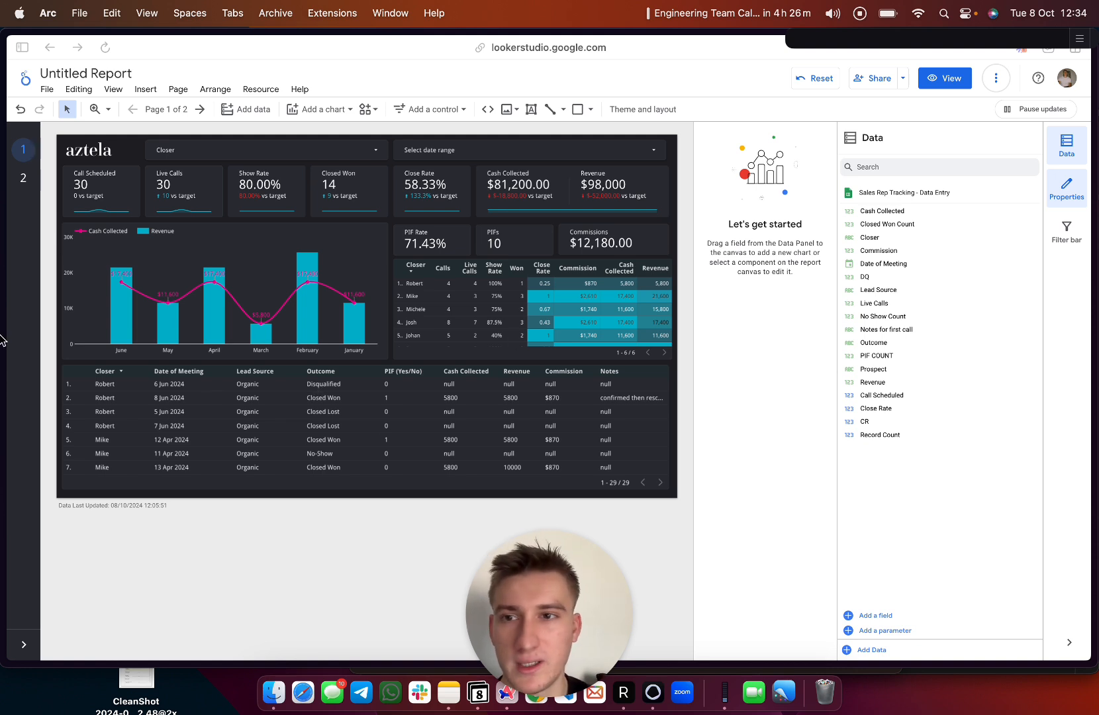
{"action": "mouse_move", "coordinate": [2, 481]}
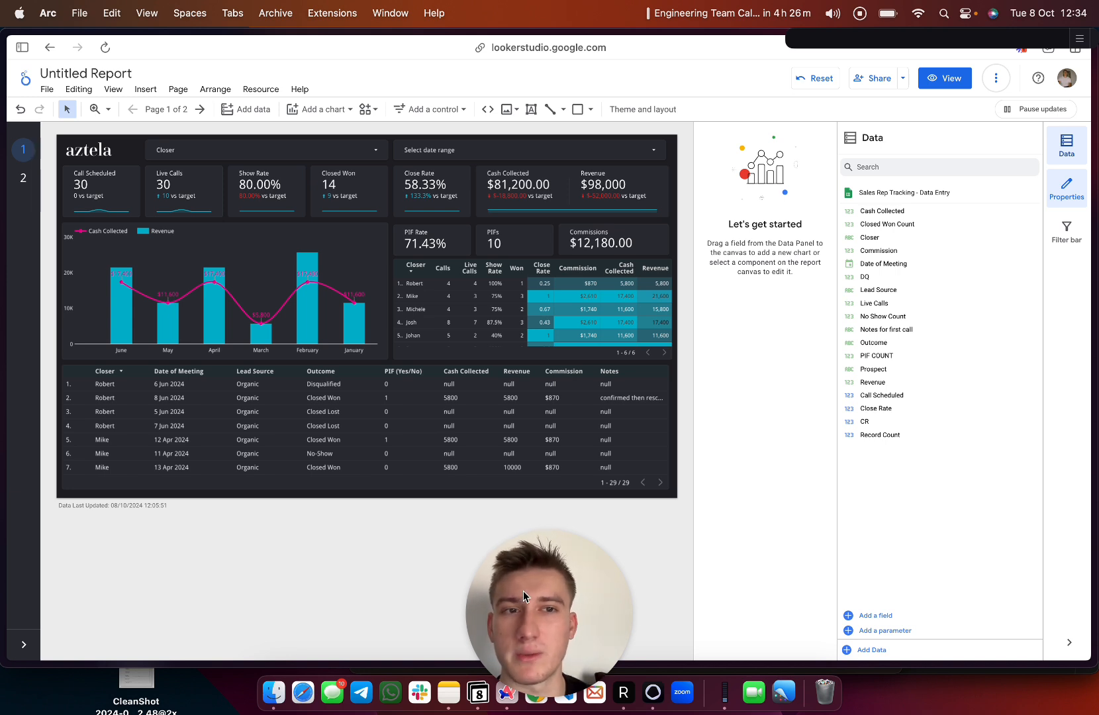
{"action": "left_click", "coordinate": [101, 196]}
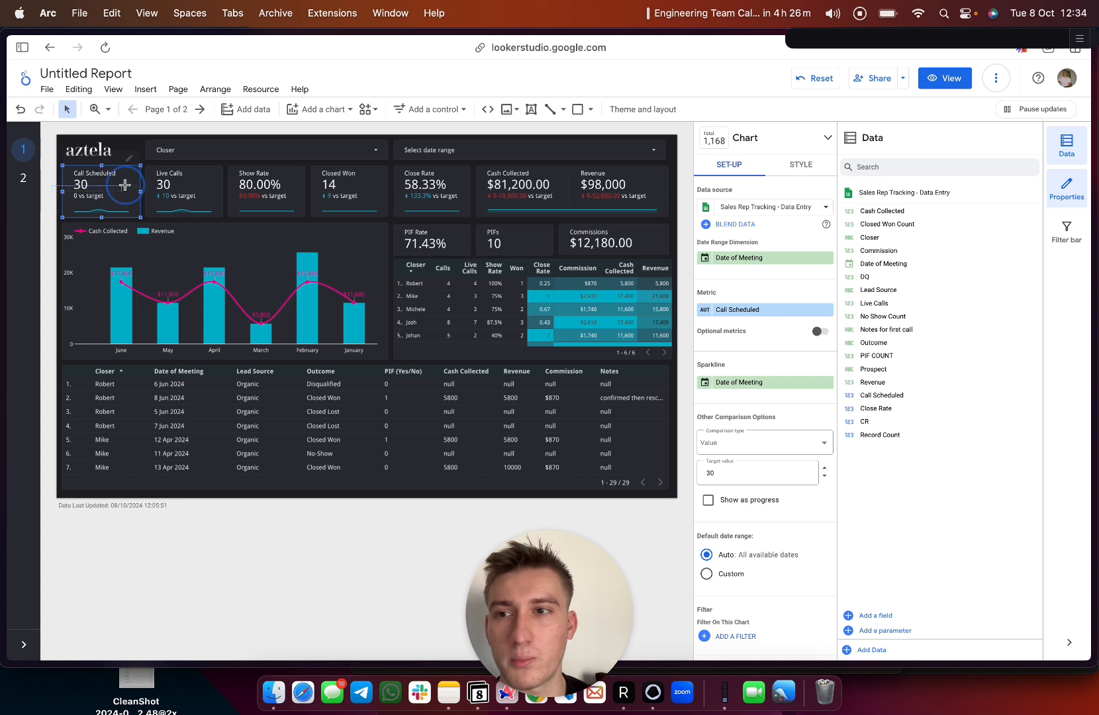
{"action": "left_click", "coordinate": [680, 180]}
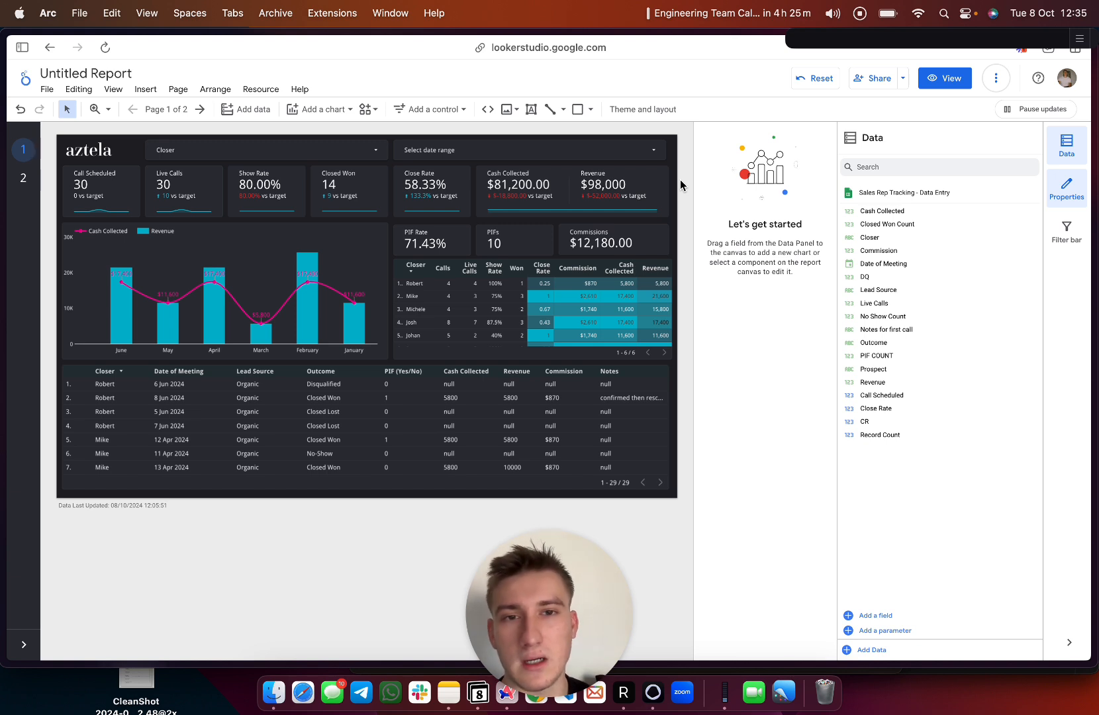
{"action": "left_click", "coordinate": [106, 193]}
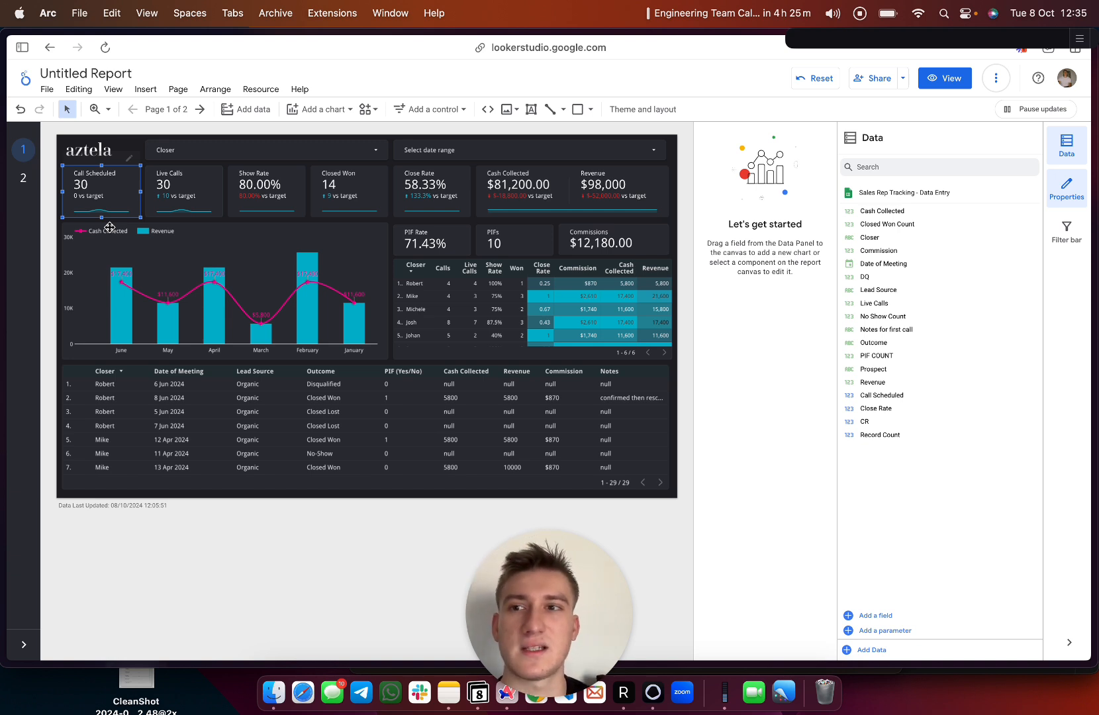
{"action": "left_click_drag", "start_coordinate": [556, 599], "coordinate": [1002, 593]}
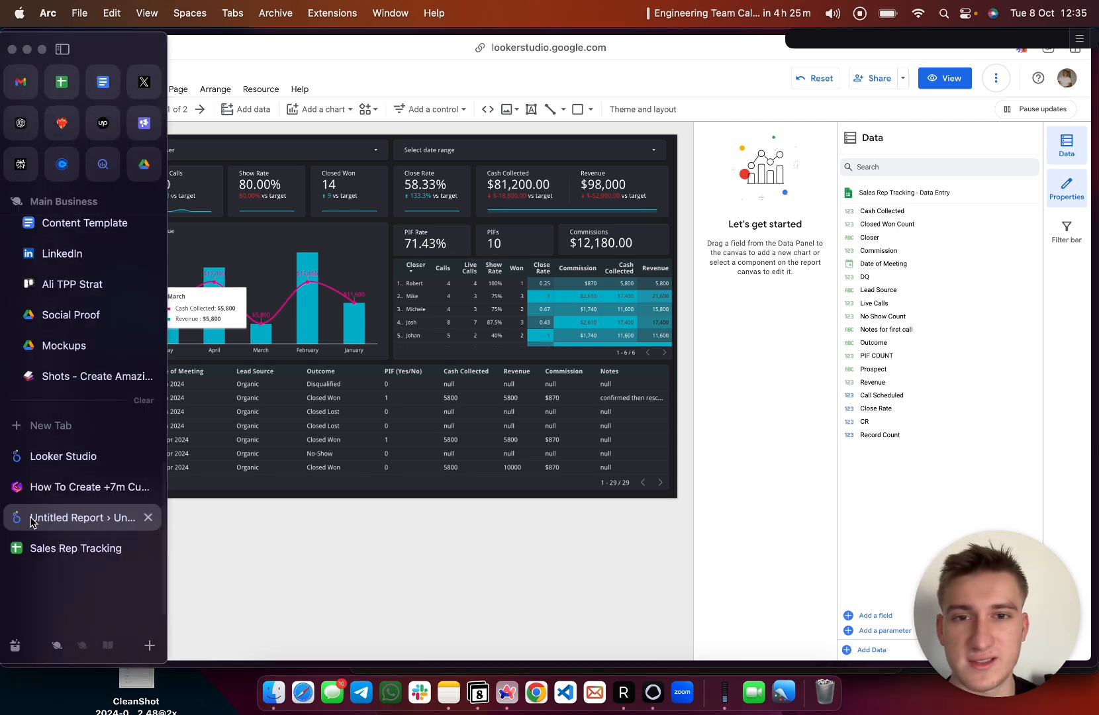
{"action": "left_click", "coordinate": [31, 522]}
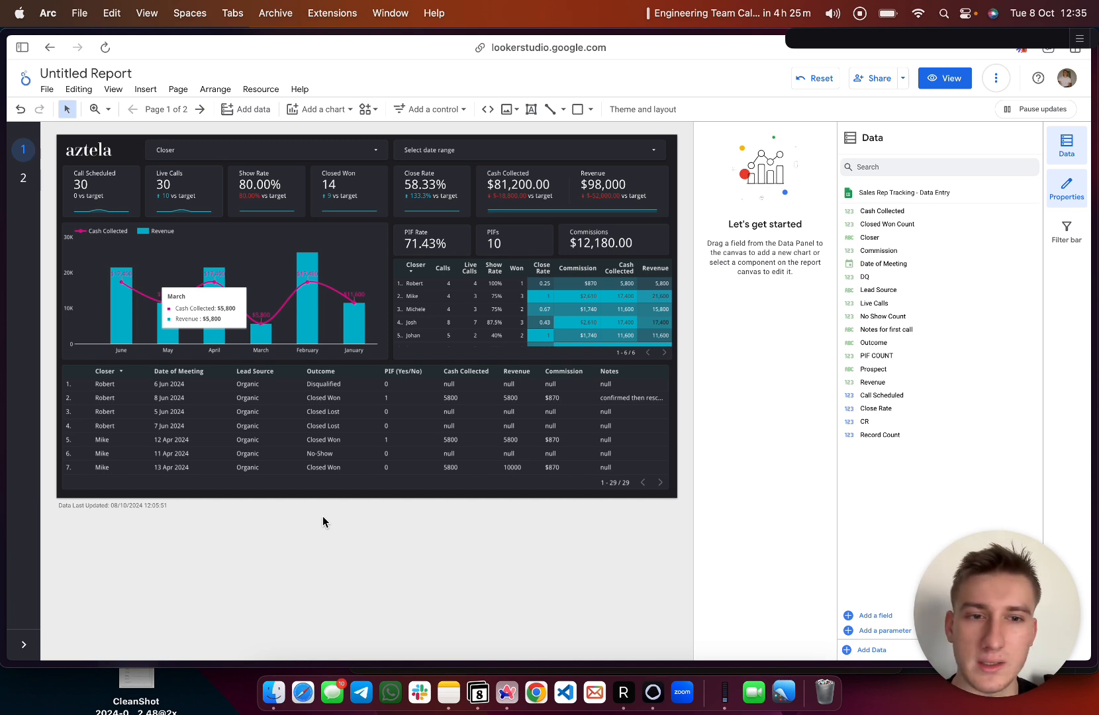
- Replace the metric of page 1's Call Scheduled scorecard with Record Count and name it Call Schedule
{"action": "left_click", "coordinate": [107, 201]}
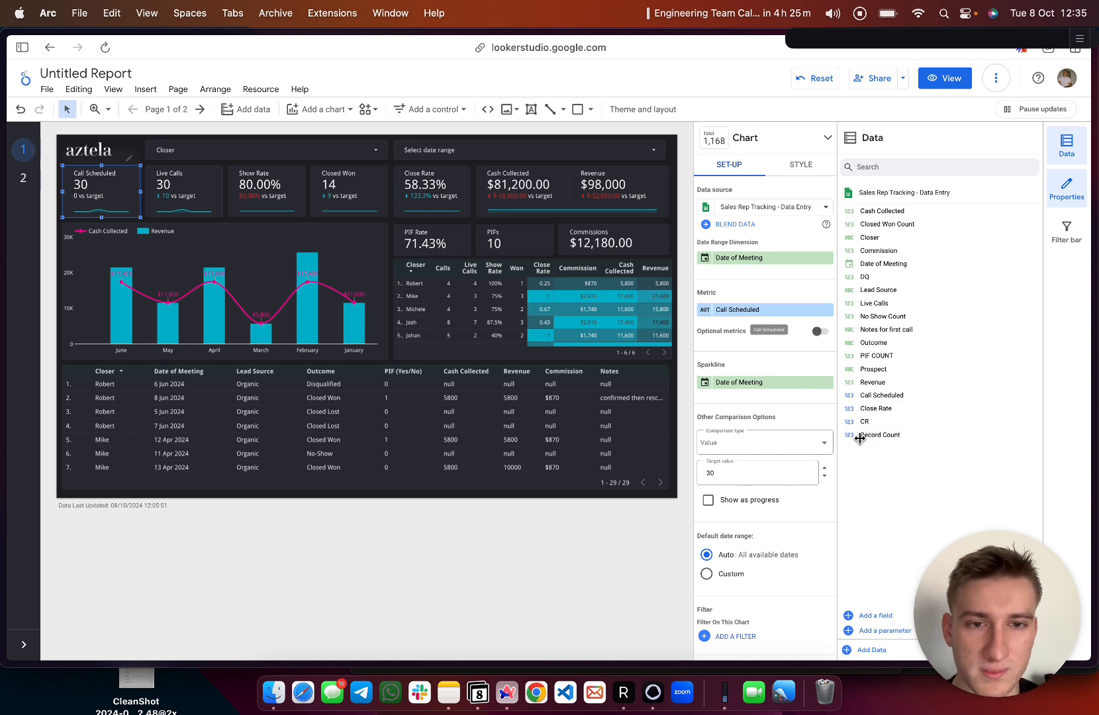
{"action": "left_click_drag", "start_coordinate": [895, 435], "coordinate": [773, 307]}
{"action": "left_click", "coordinate": [763, 309]}
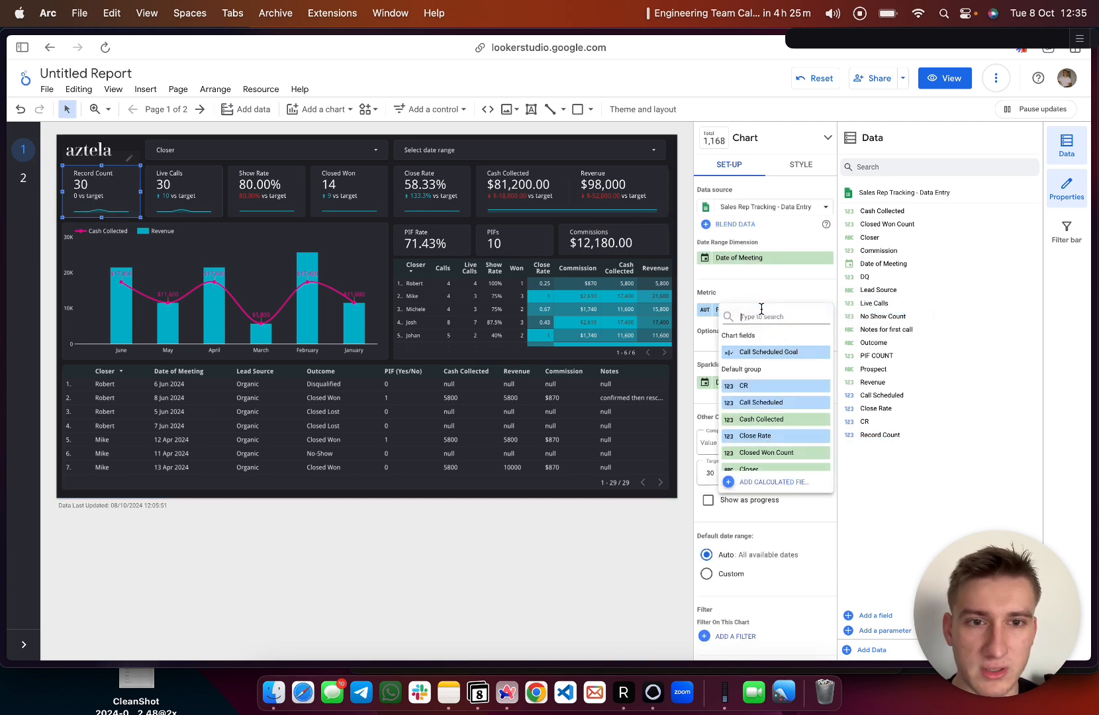
{"action": "left_click", "coordinate": [705, 314]}
{"action": "left_click", "coordinate": [706, 310]}
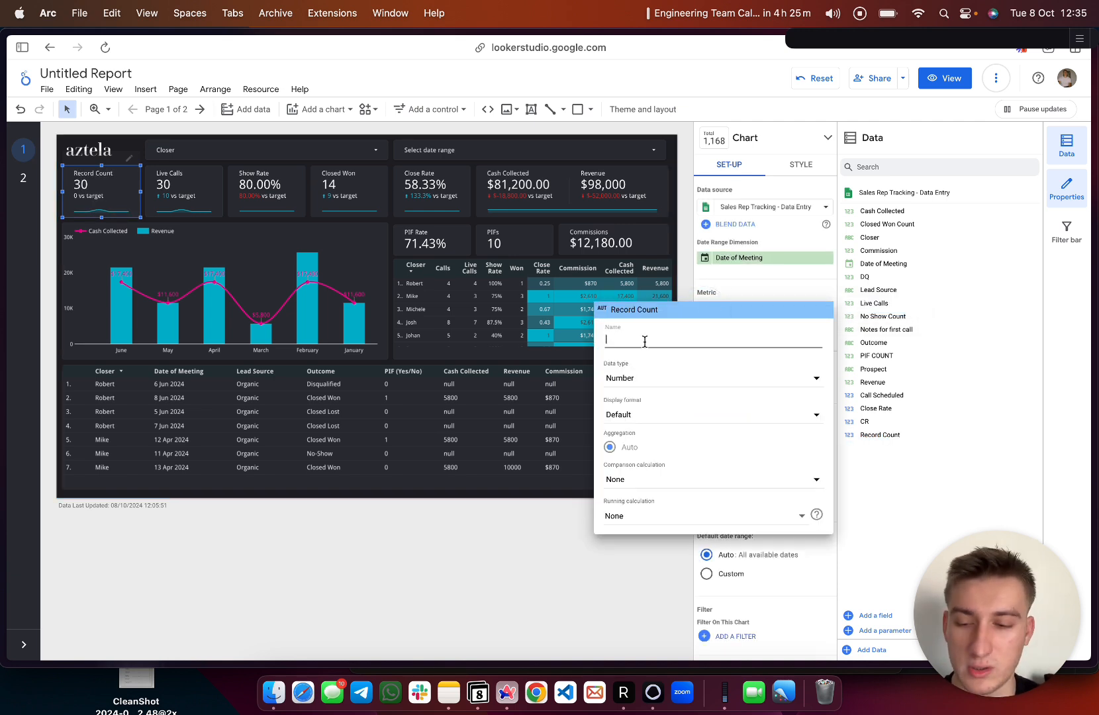
{"action": "type", "text": "Call Schedule"}
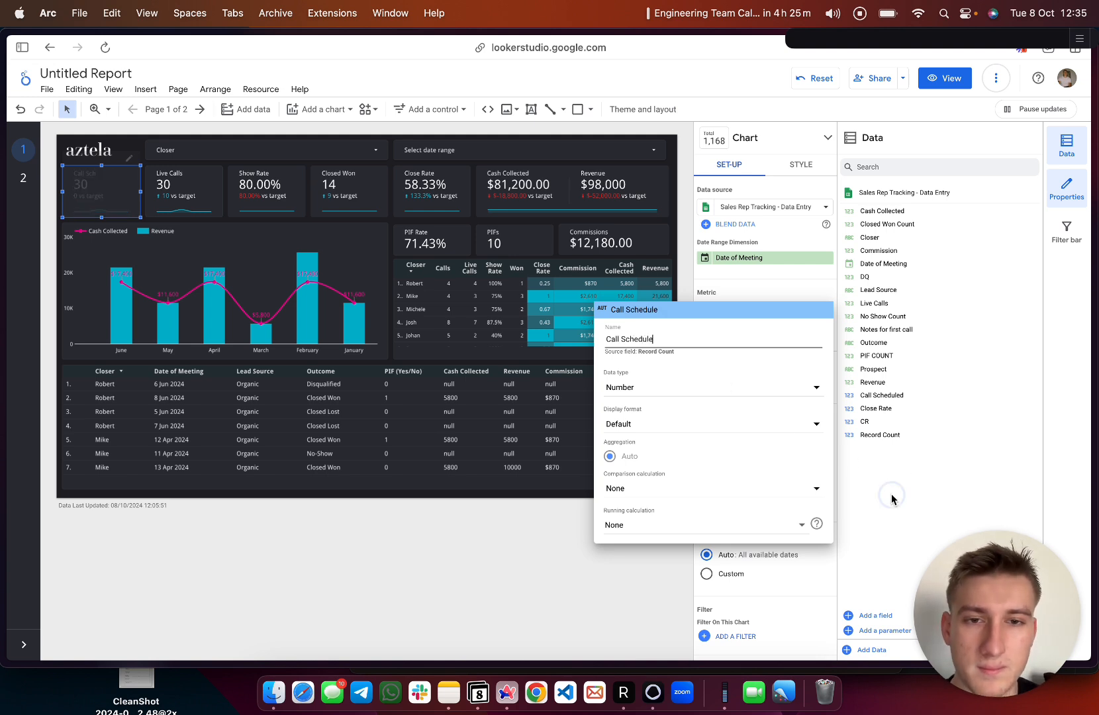
{"action": "left_click", "coordinate": [892, 498]}
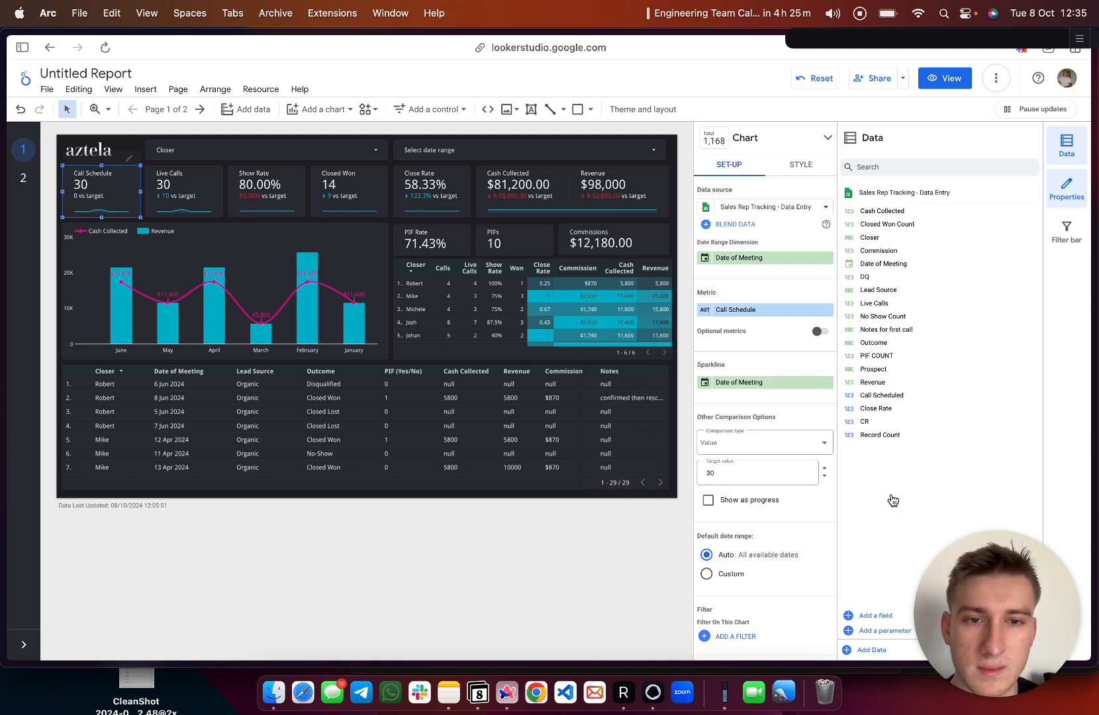
- Correct the display name of page 1's first scorecard metric to Call Scheduled
{"action": "left_click", "coordinate": [758, 314]}
{"action": "left_click", "coordinate": [717, 314]}
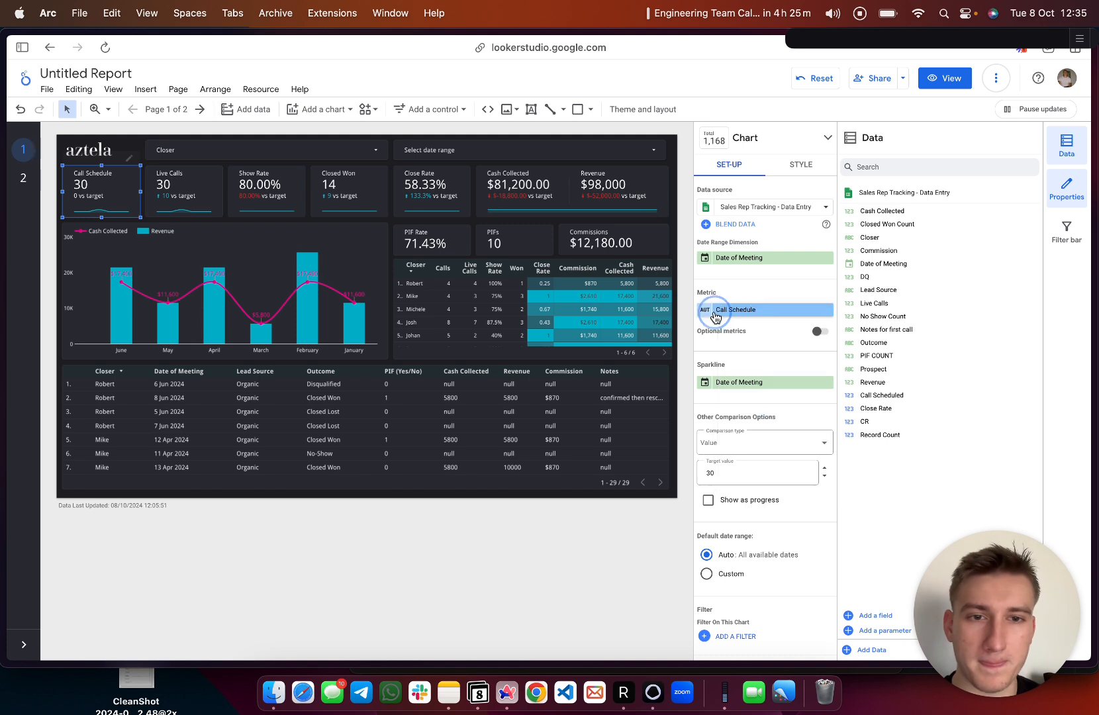
{"action": "left_click", "coordinate": [705, 312]}
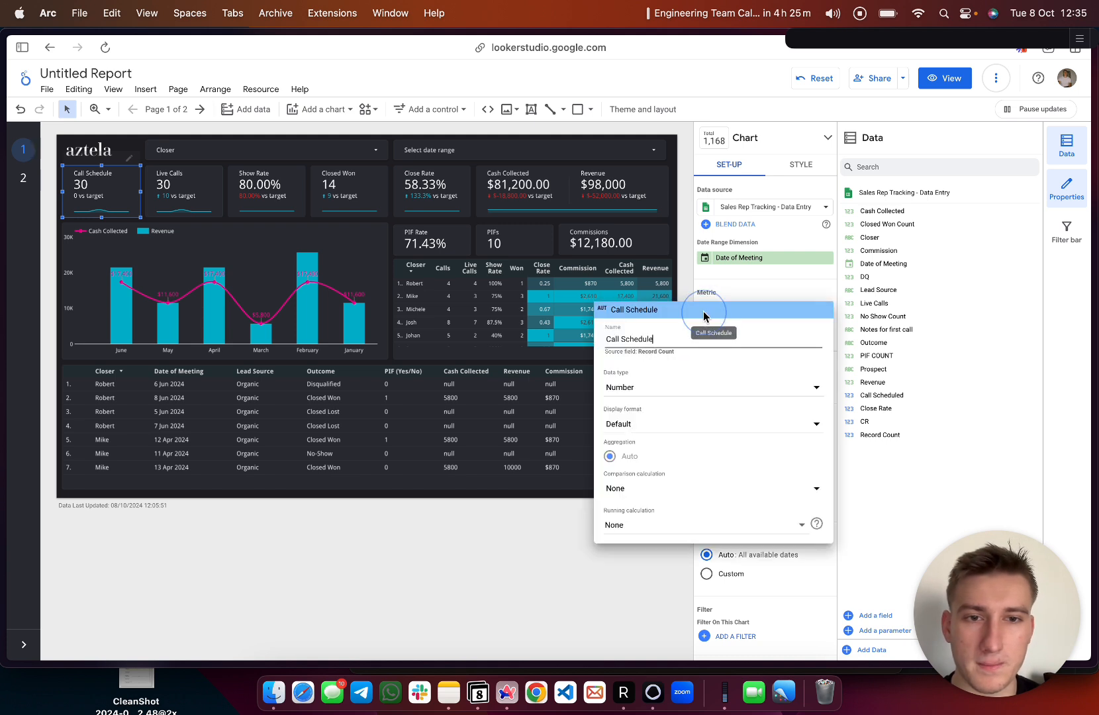
{"action": "left_click", "coordinate": [889, 507]}
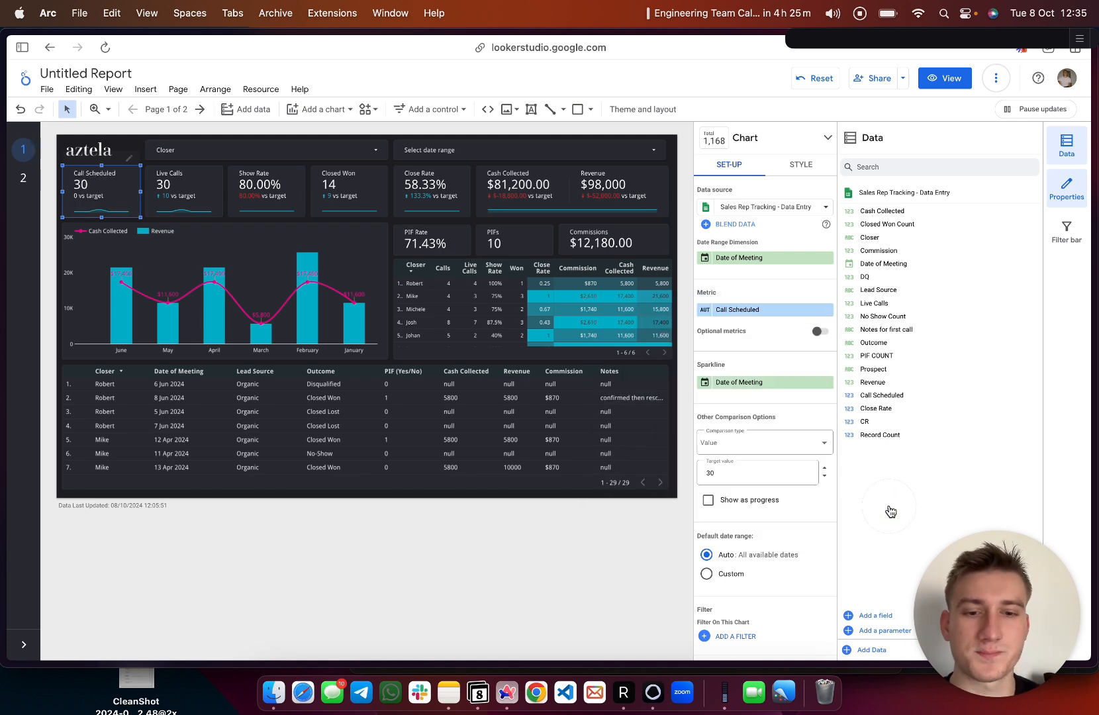
- Review the date range dimension and the available sparkline dimensions of page 1's Call Scheduled scorecard
{"action": "left_click", "coordinate": [732, 265]}
{"action": "left_click", "coordinate": [703, 279]}
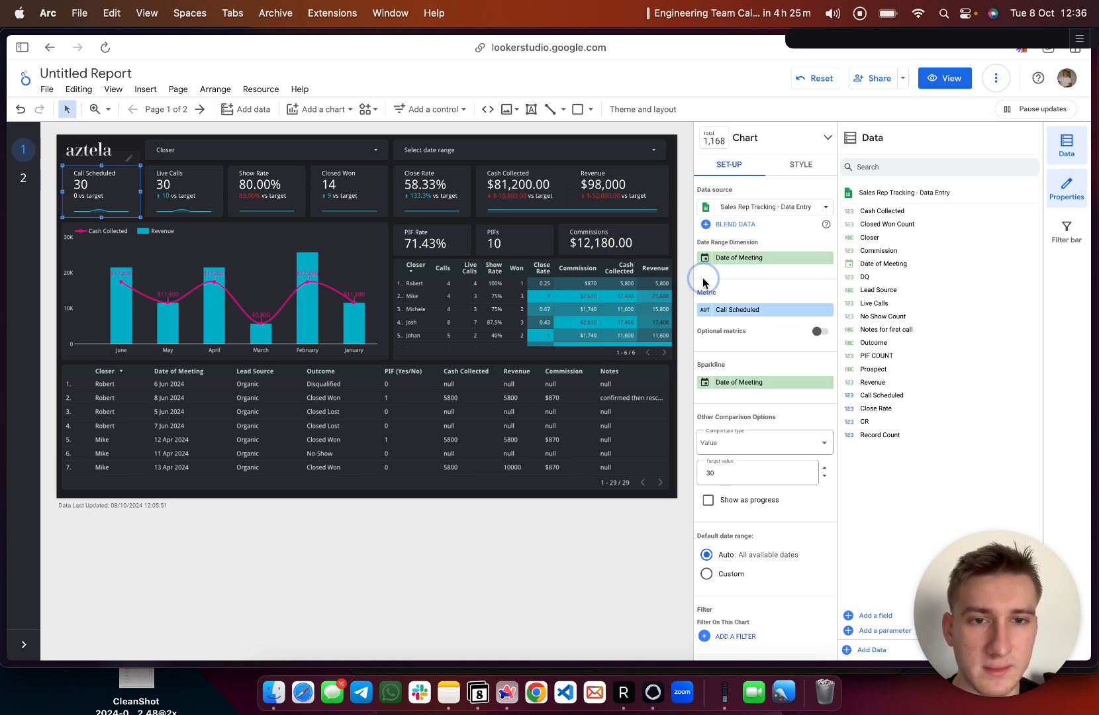
{"action": "left_click", "coordinate": [739, 383]}
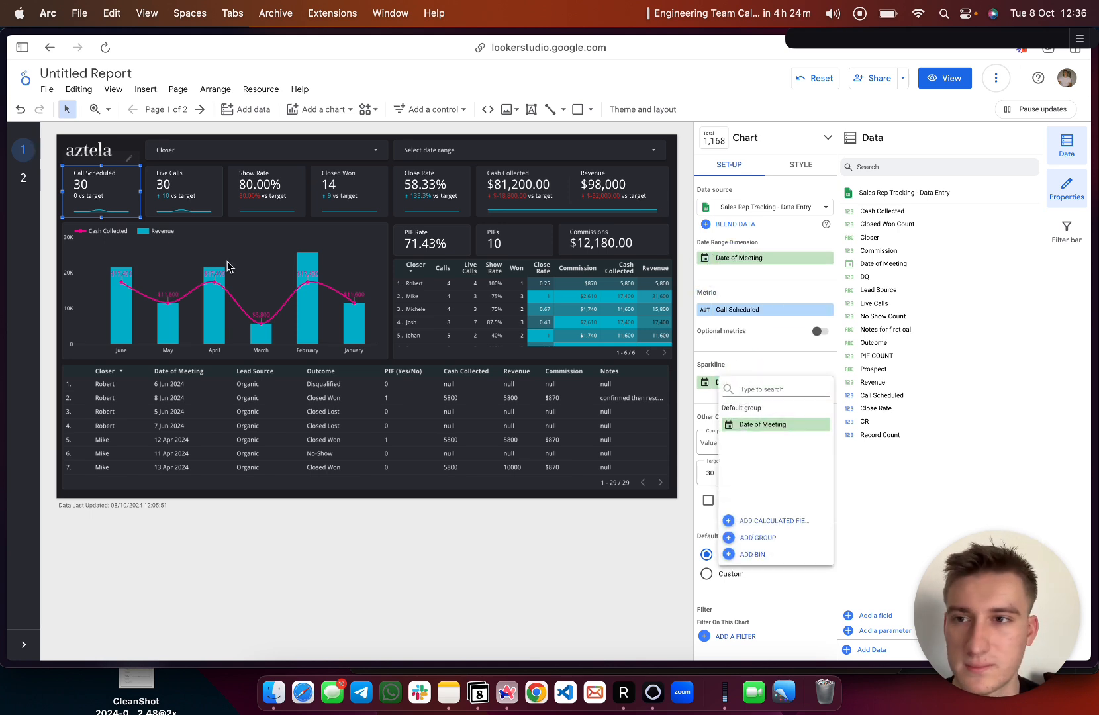
{"action": "left_click", "coordinate": [89, 195]}
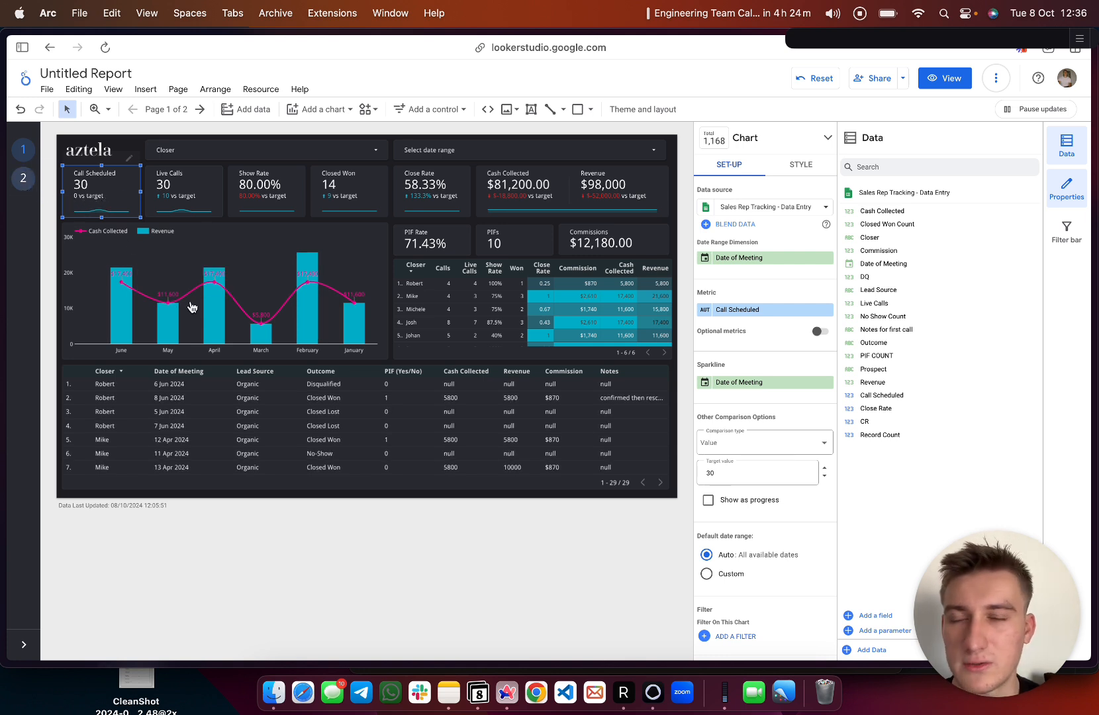
- On page 2's first scorecard, use Record Count as the metric and Date of Meeting as both date range dimension and sparkline
{"action": "left_click", "coordinate": [105, 203]}
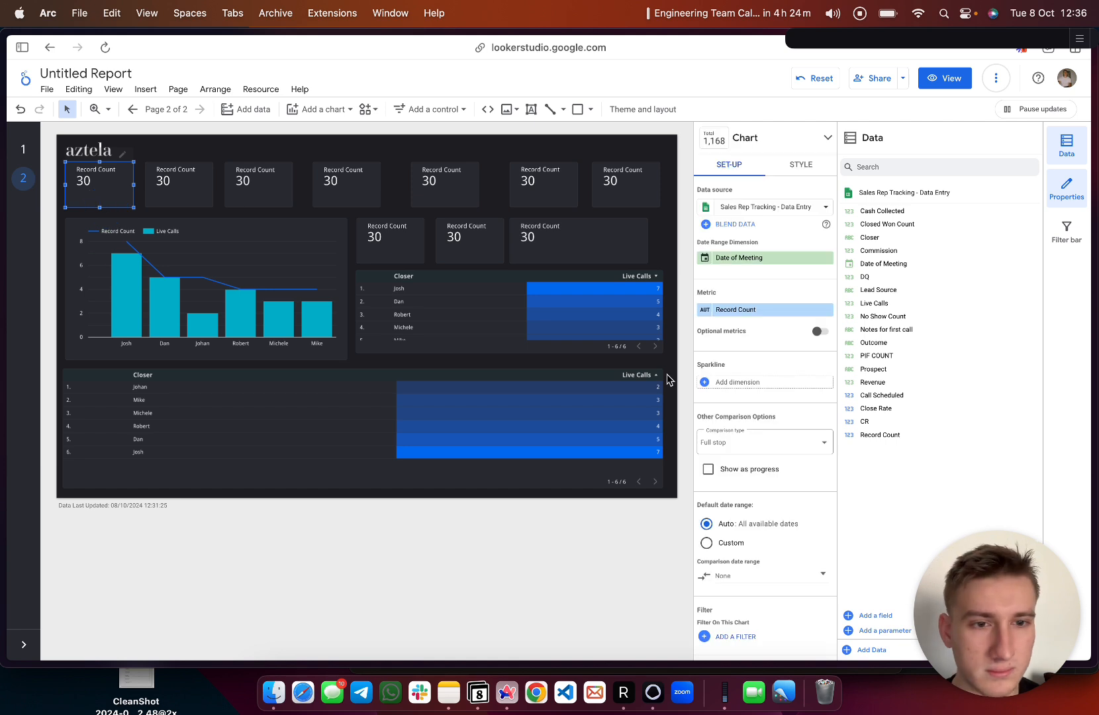
{"action": "left_click_drag", "start_coordinate": [893, 434], "coordinate": [767, 315]}
{"action": "left_click_drag", "start_coordinate": [880, 435], "coordinate": [767, 314]}
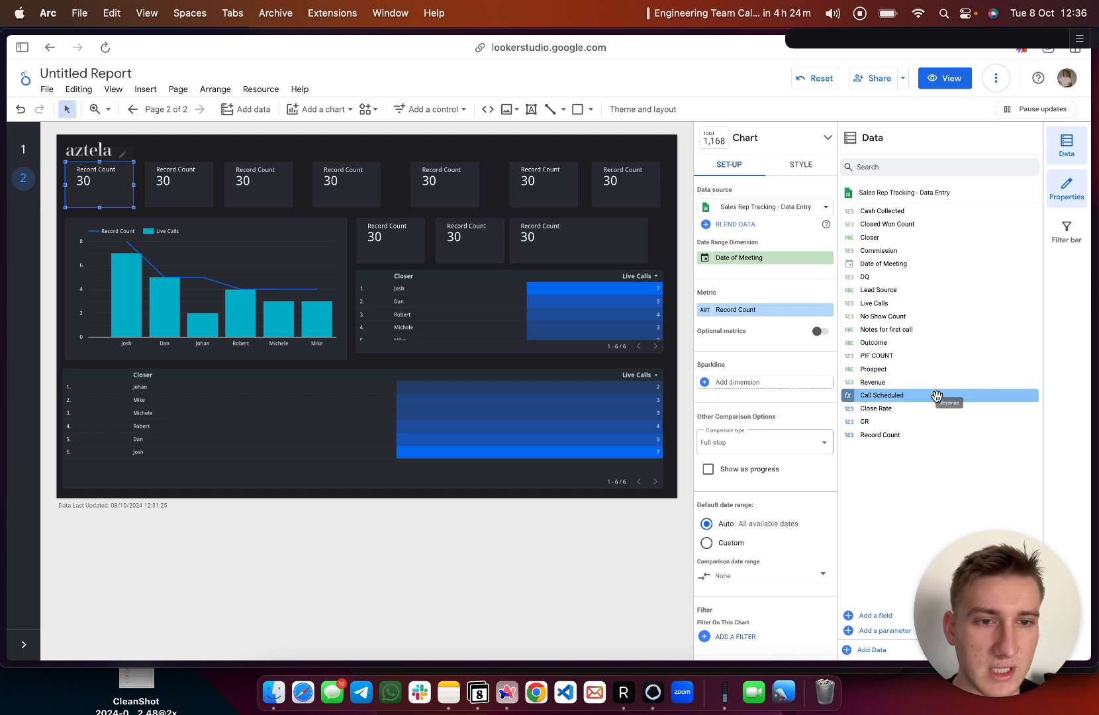
{"action": "left_click_drag", "start_coordinate": [898, 267], "coordinate": [778, 260]}
{"action": "left_click_drag", "start_coordinate": [905, 266], "coordinate": [787, 386]}
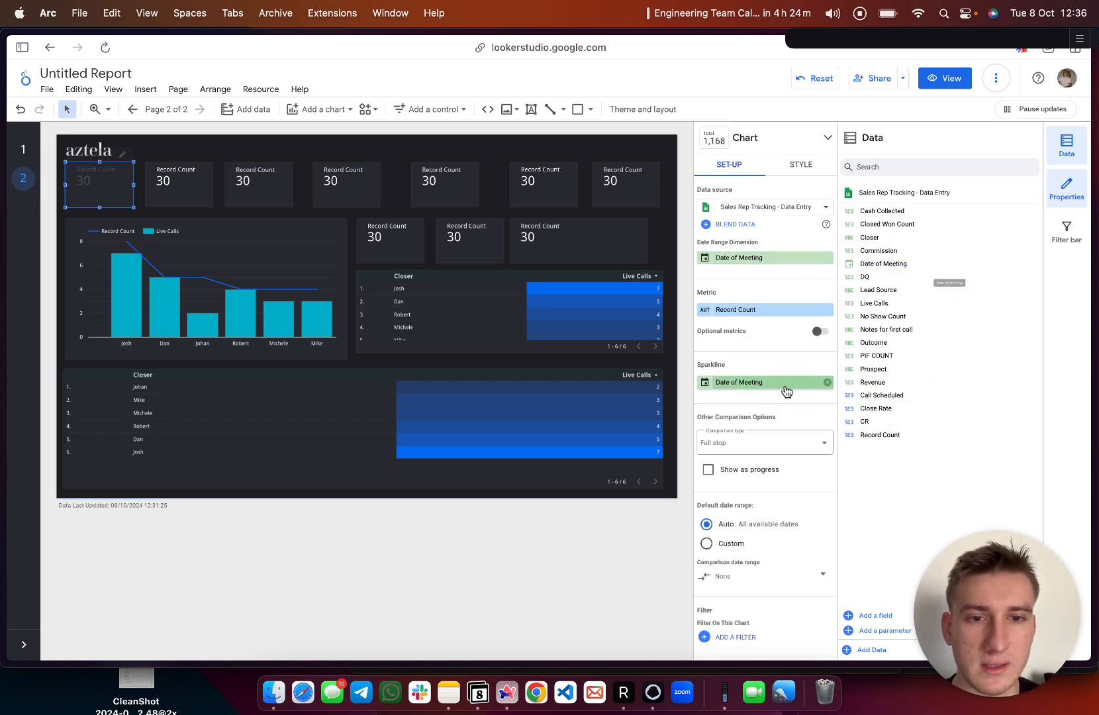
- Rename the Record Count metric of page 2's first scorecard to Call Scheduled
{"action": "left_click", "coordinate": [714, 311]}
{"action": "type", "text": "Call Sc"}
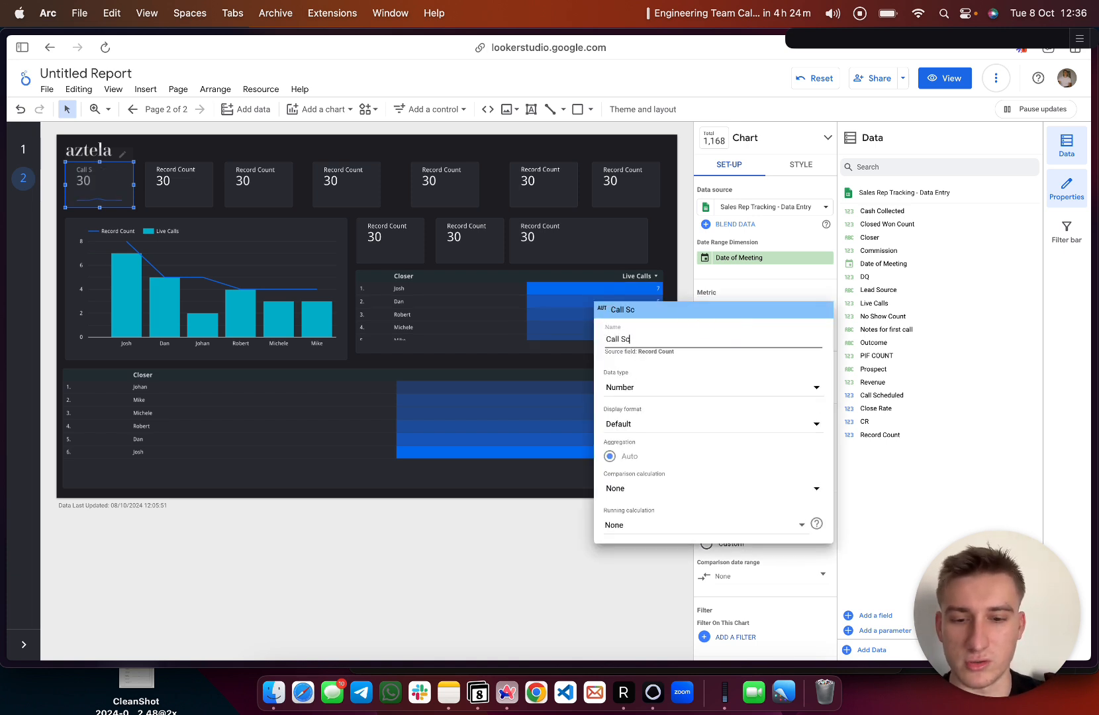
{"action": "type", "text": "heduled"}
{"action": "left_click", "coordinate": [947, 515]}
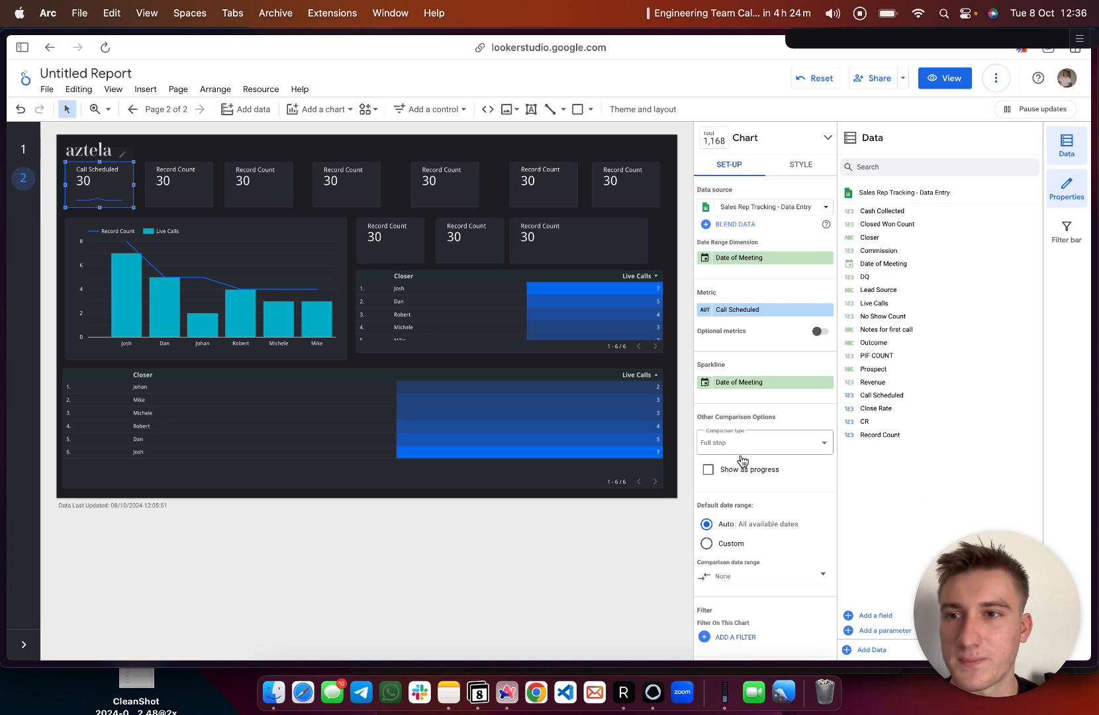
- Check the setup of page 1's Live Calls scorecard, then switch to the Sales Rep Tracking spreadsheet to view its Outcome data
{"action": "left_click", "coordinate": [23, 152]}
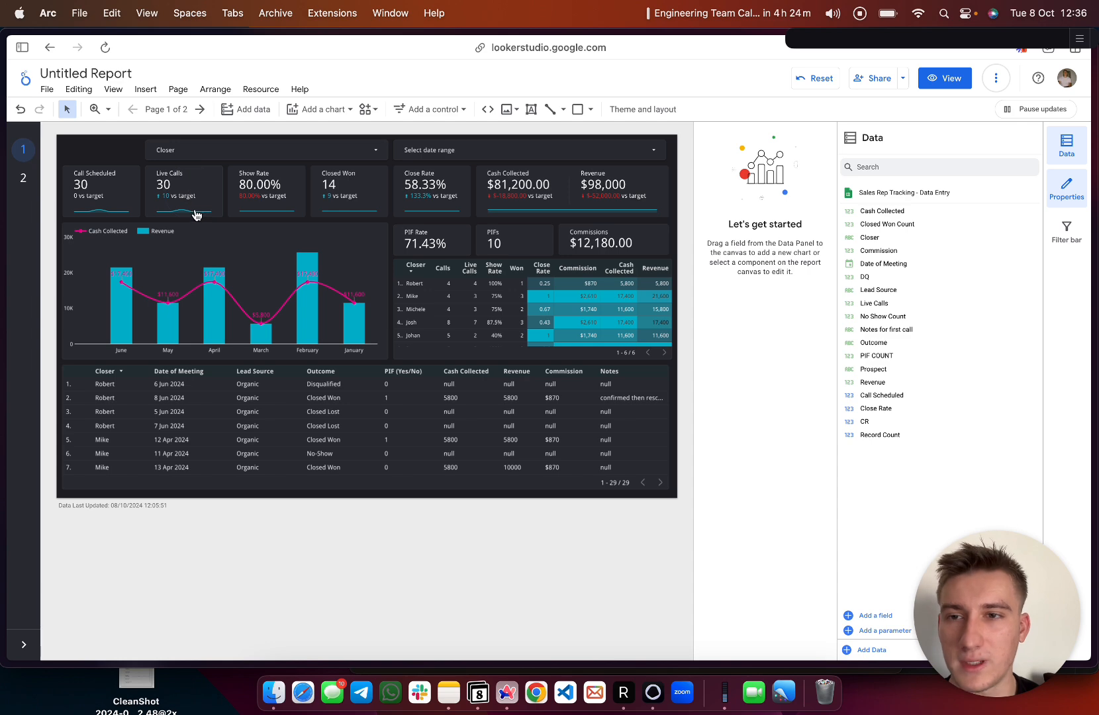
{"action": "left_click", "coordinate": [178, 190]}
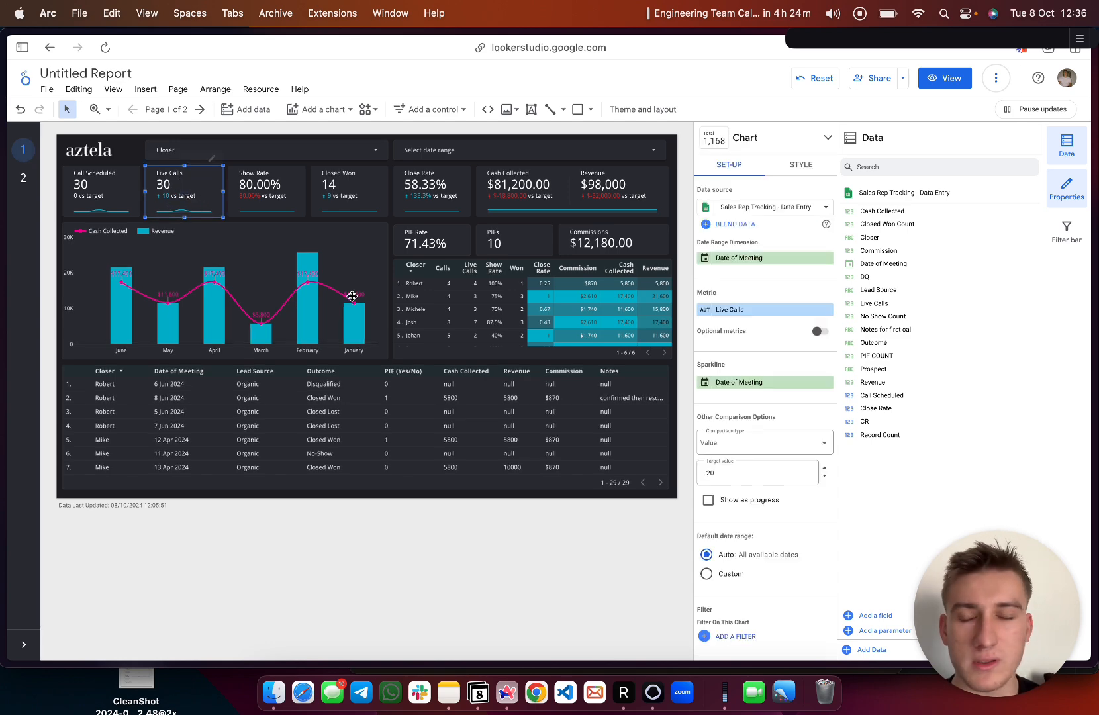
{"action": "mouse_move", "coordinate": [3, 344]}
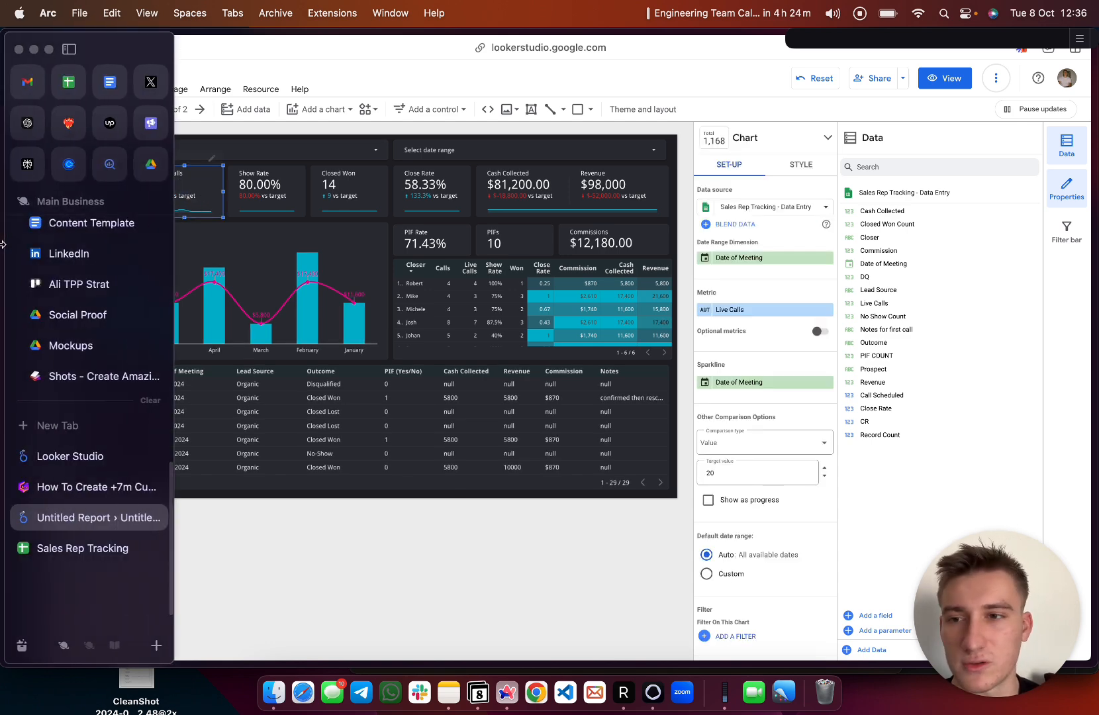
{"action": "left_click", "coordinate": [106, 549]}
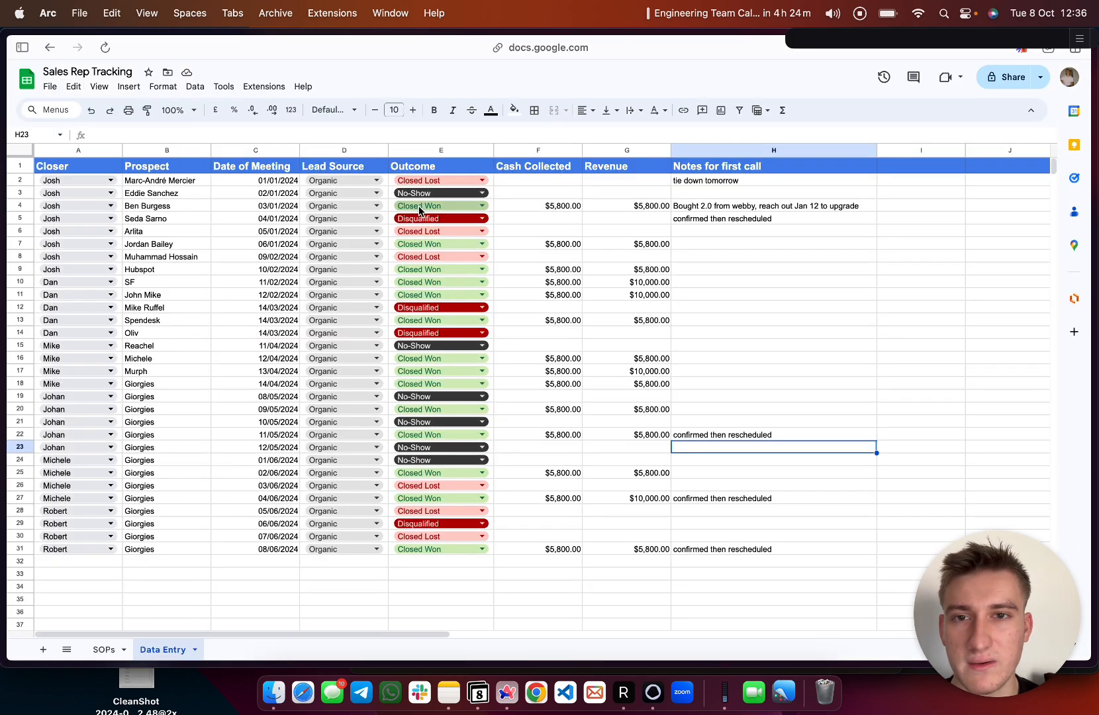
- Check the Outcome options available in cell E4 of the spreadsheet, then switch back to the Looker Studio report
{"action": "left_click", "coordinate": [419, 206]}
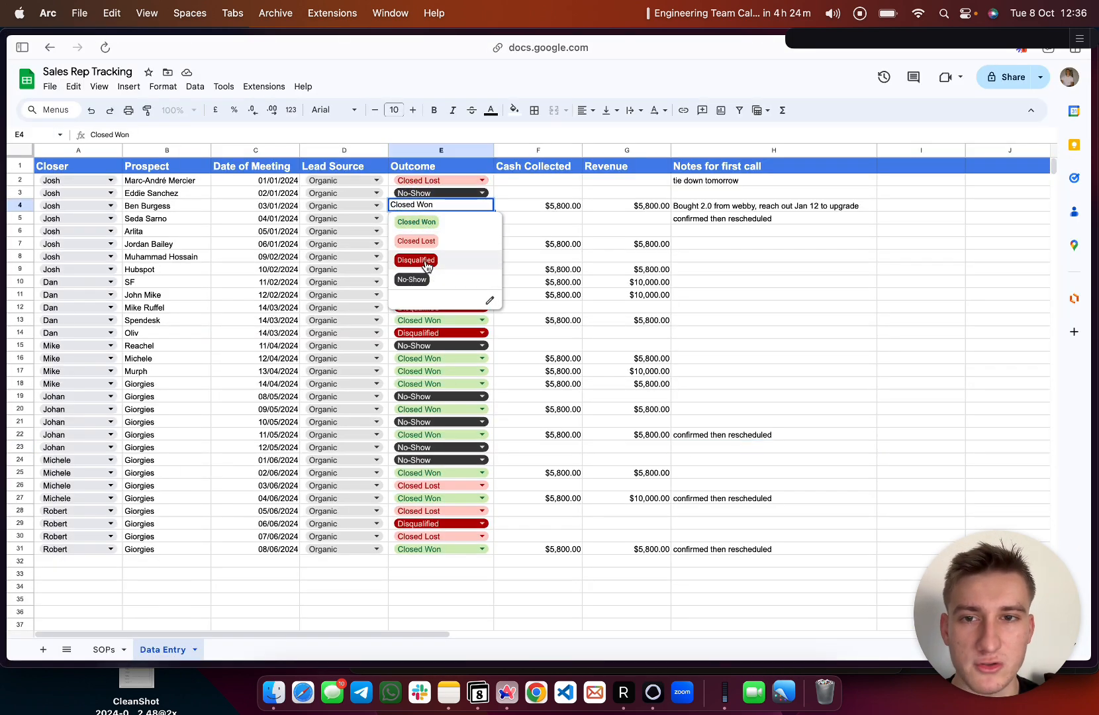
{"action": "mouse_move", "coordinate": [3, 383]}
{"action": "left_click", "coordinate": [59, 517]}
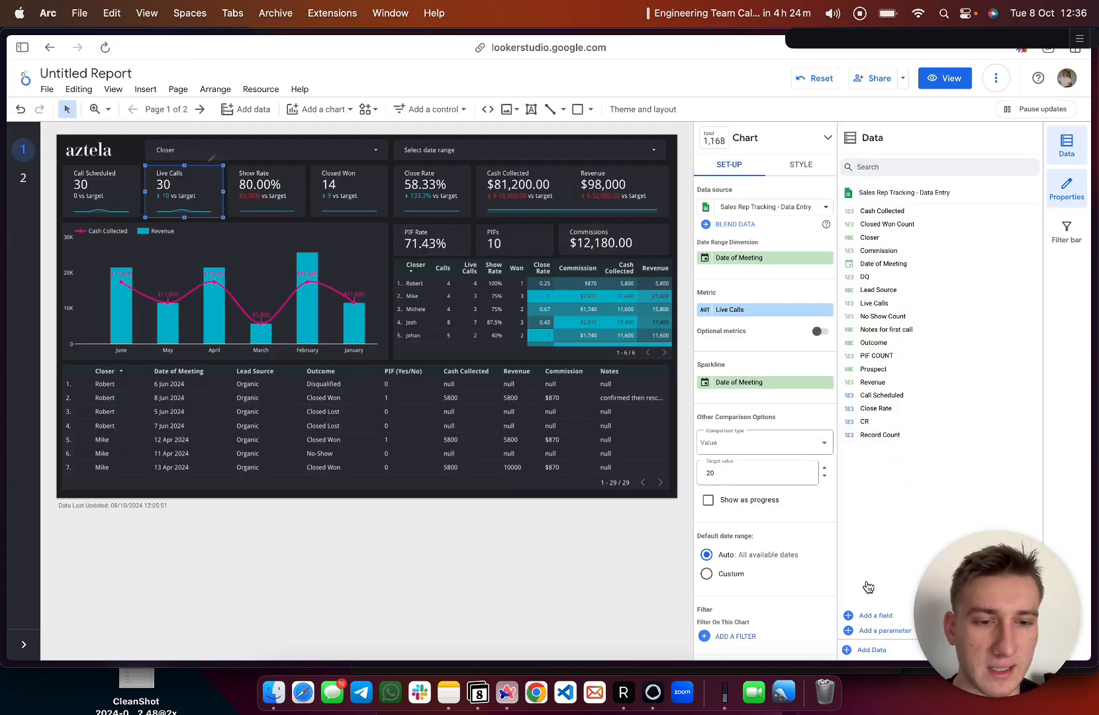
{"action": "left_click", "coordinate": [870, 617]}
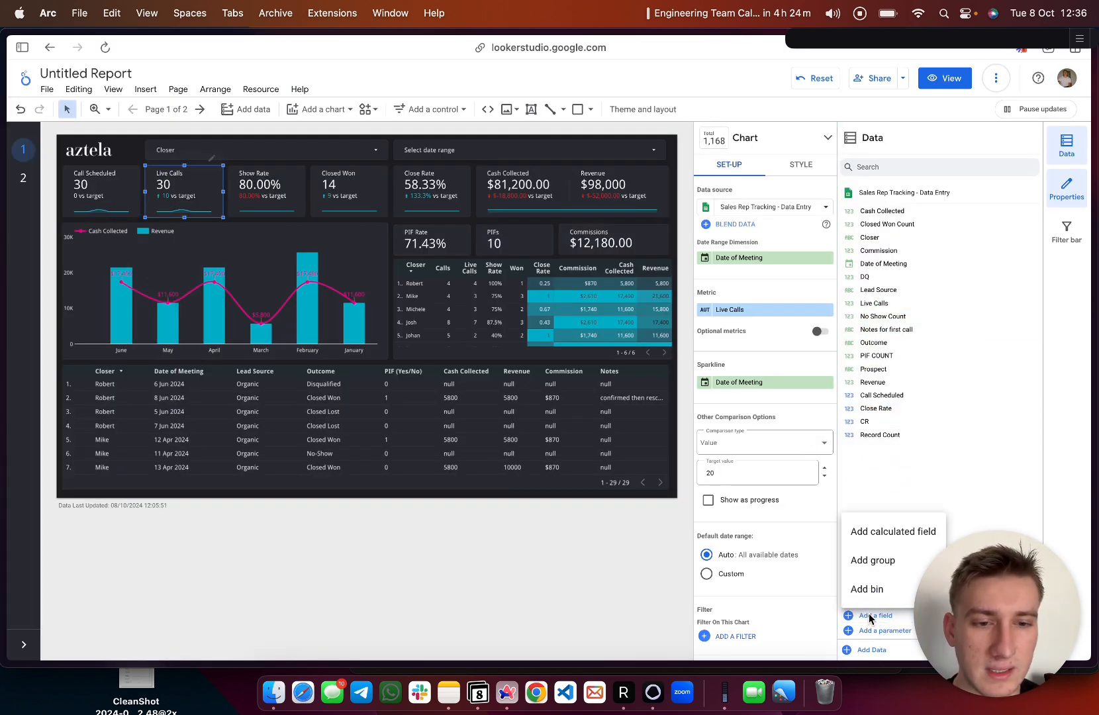
{"action": "left_click", "coordinate": [883, 532]}
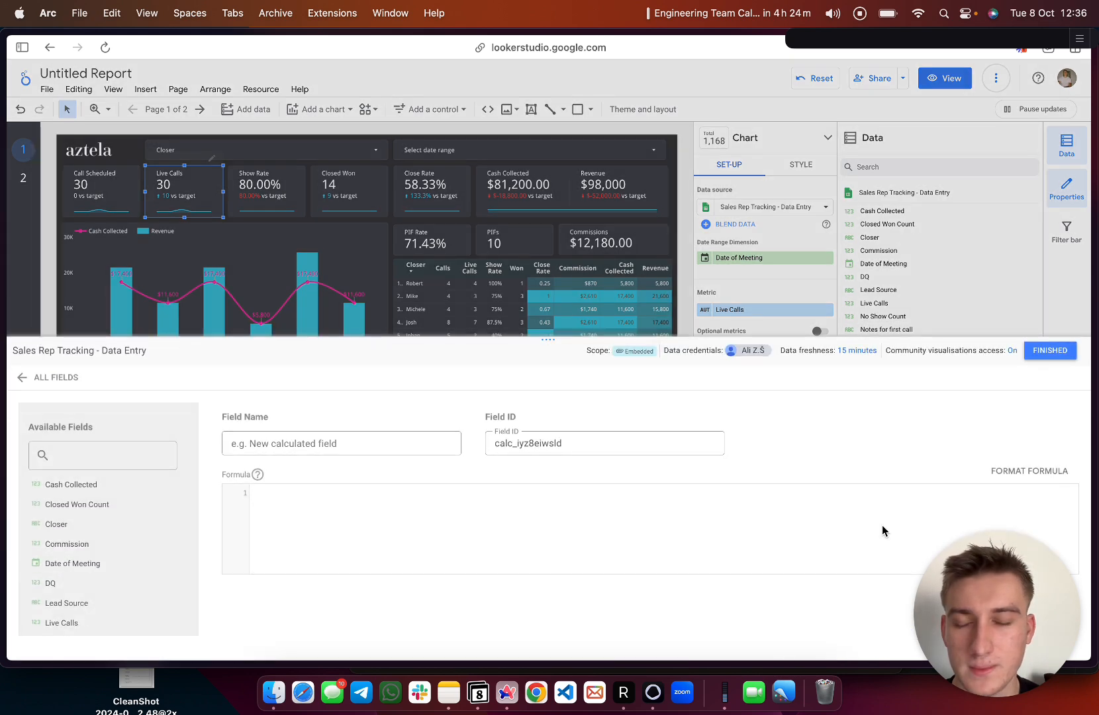
{"action": "left_click", "coordinate": [255, 439]}
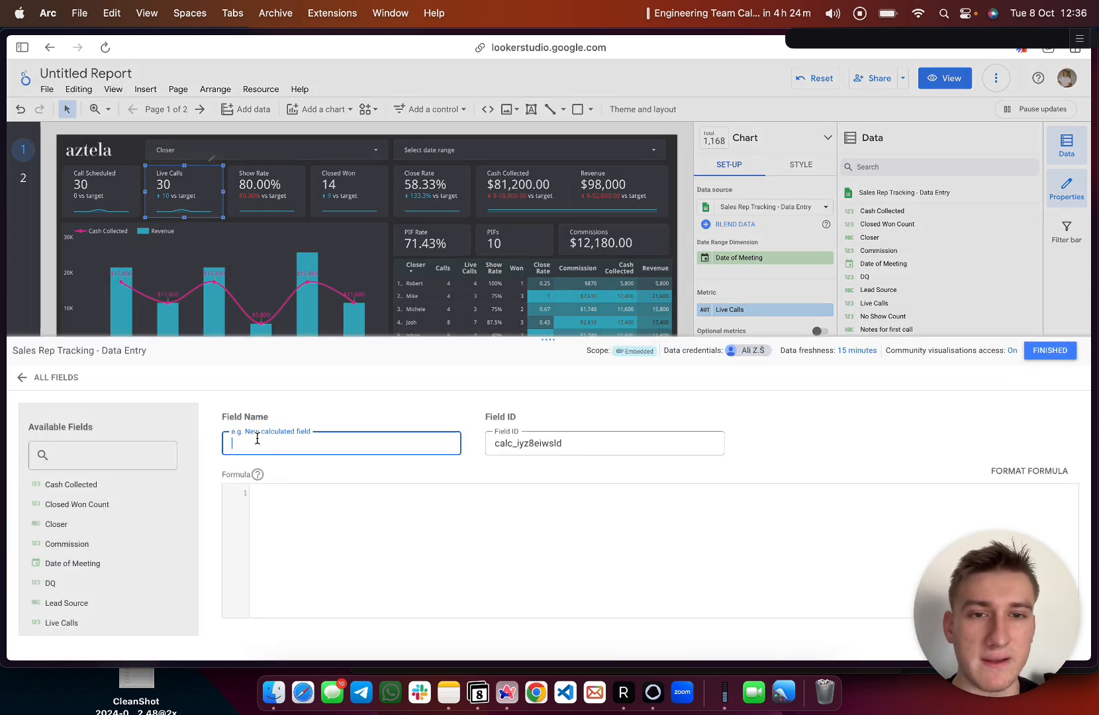
{"action": "left_click", "coordinate": [302, 533]}
{"action": "left_click", "coordinate": [1033, 353]}
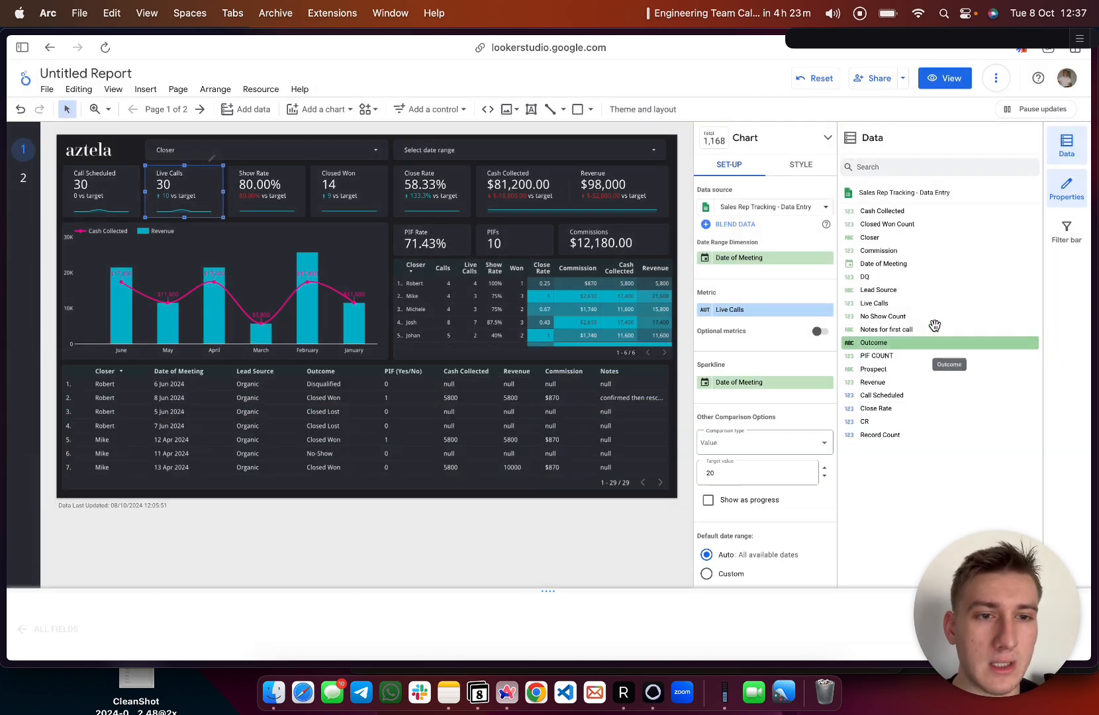
- Open the existing Live Calls calculated field and dismiss the function help to view its full formula
{"action": "left_click", "coordinate": [846, 304]}
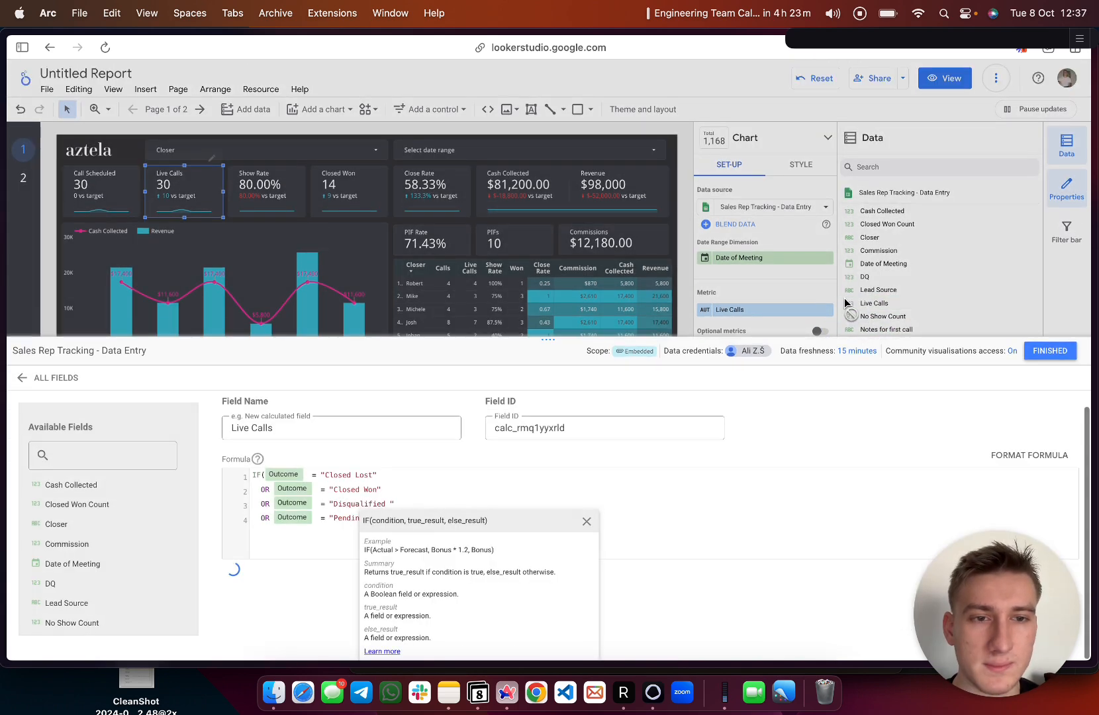
{"action": "left_click", "coordinate": [295, 428]}
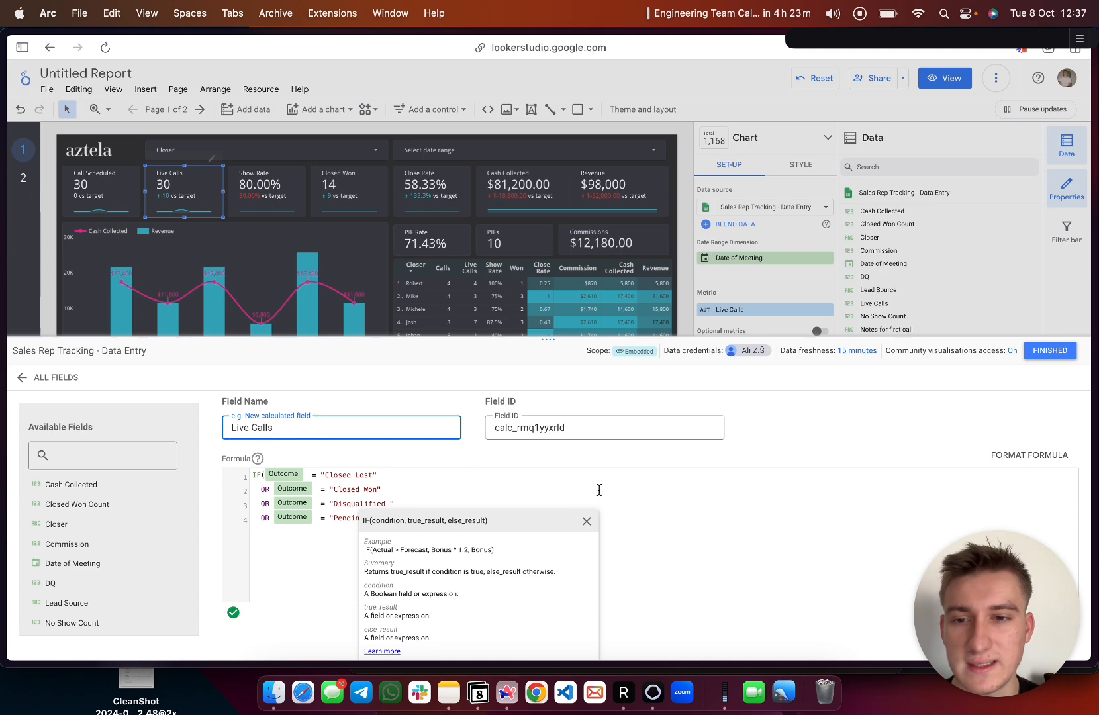
{"action": "left_click", "coordinate": [585, 523]}
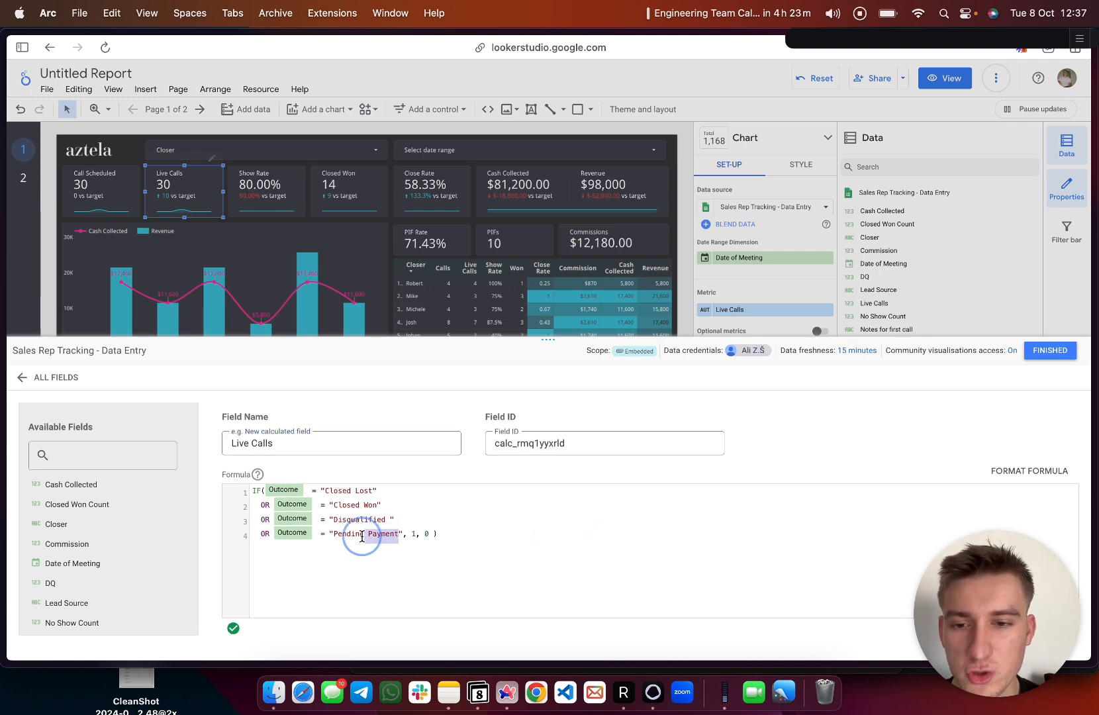
- Copy the Closed Won outcome text from cell E4 of the Sales Rep Tracking spreadsheet, then return to the Looker Studio report
{"action": "mouse_move", "coordinate": [3, 371]}
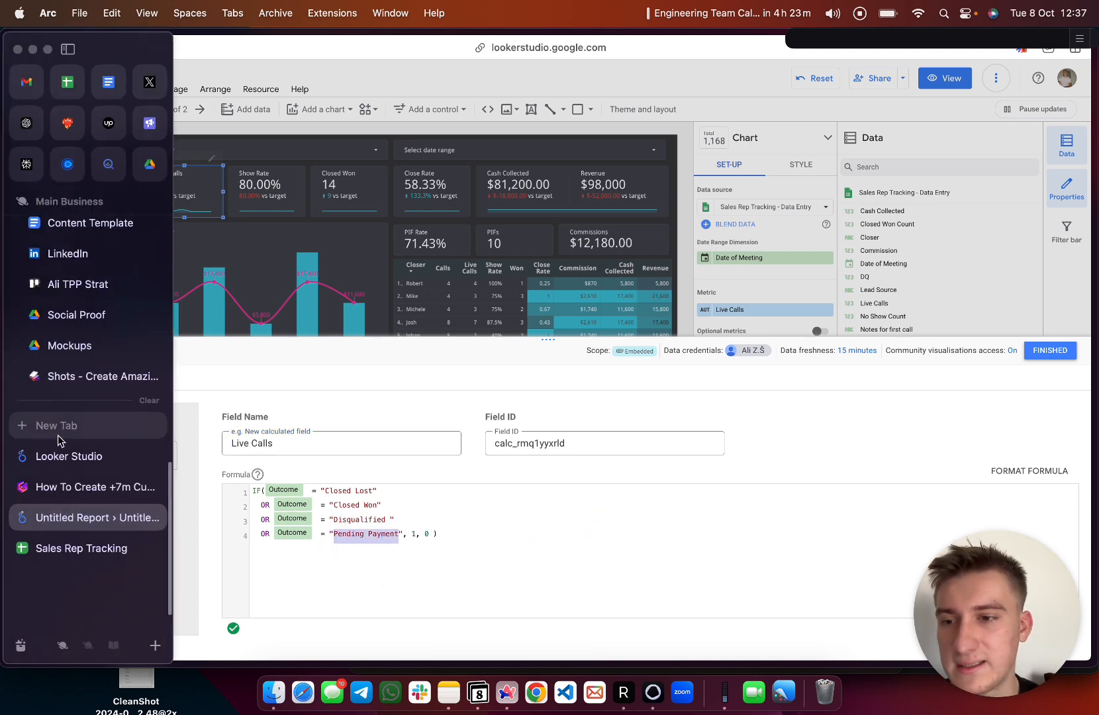
{"action": "left_click", "coordinate": [98, 545]}
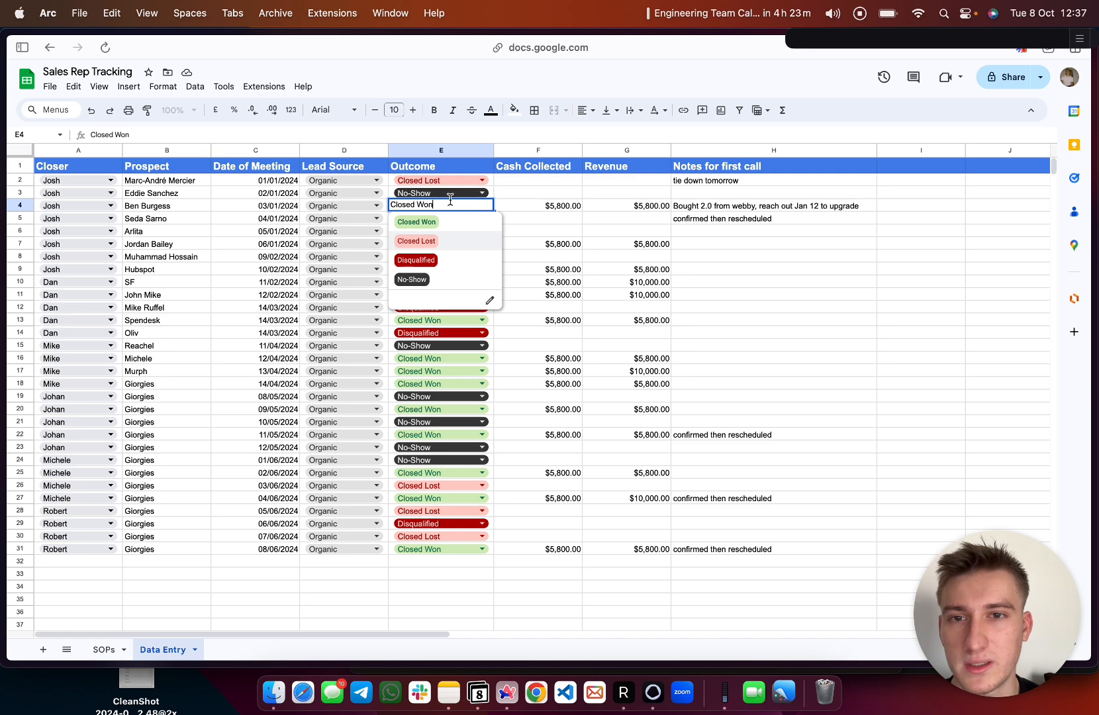
{"action": "key", "text": "super+q"}
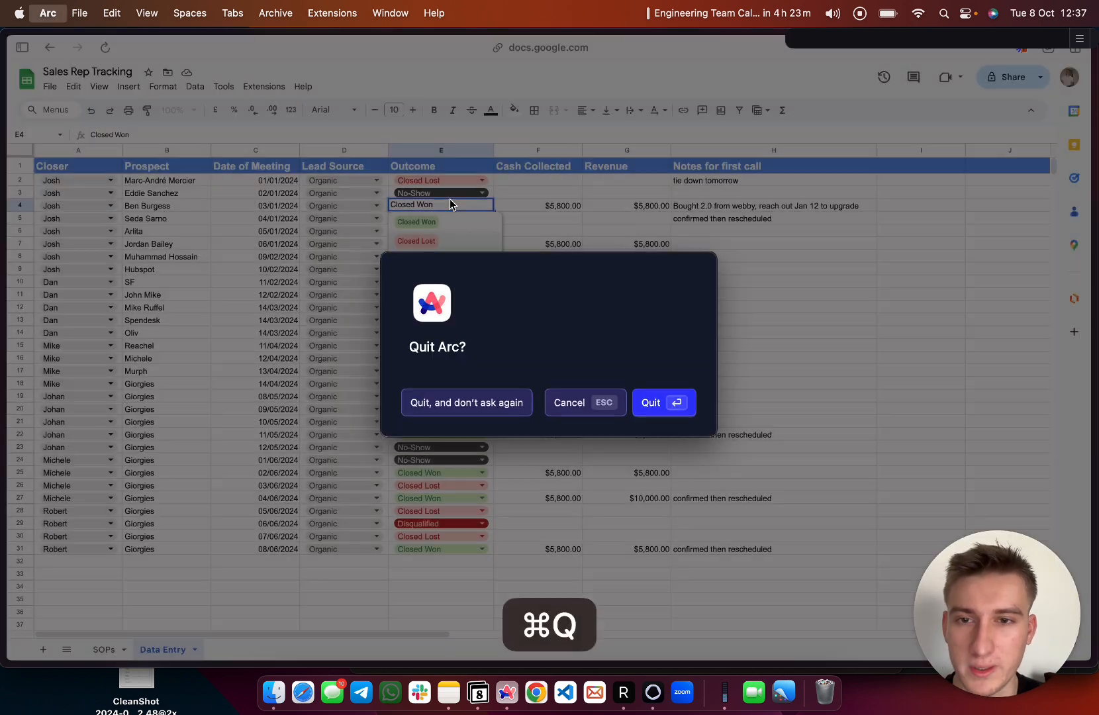
{"action": "key", "text": "super+a"}
{"action": "left_click", "coordinate": [587, 411]}
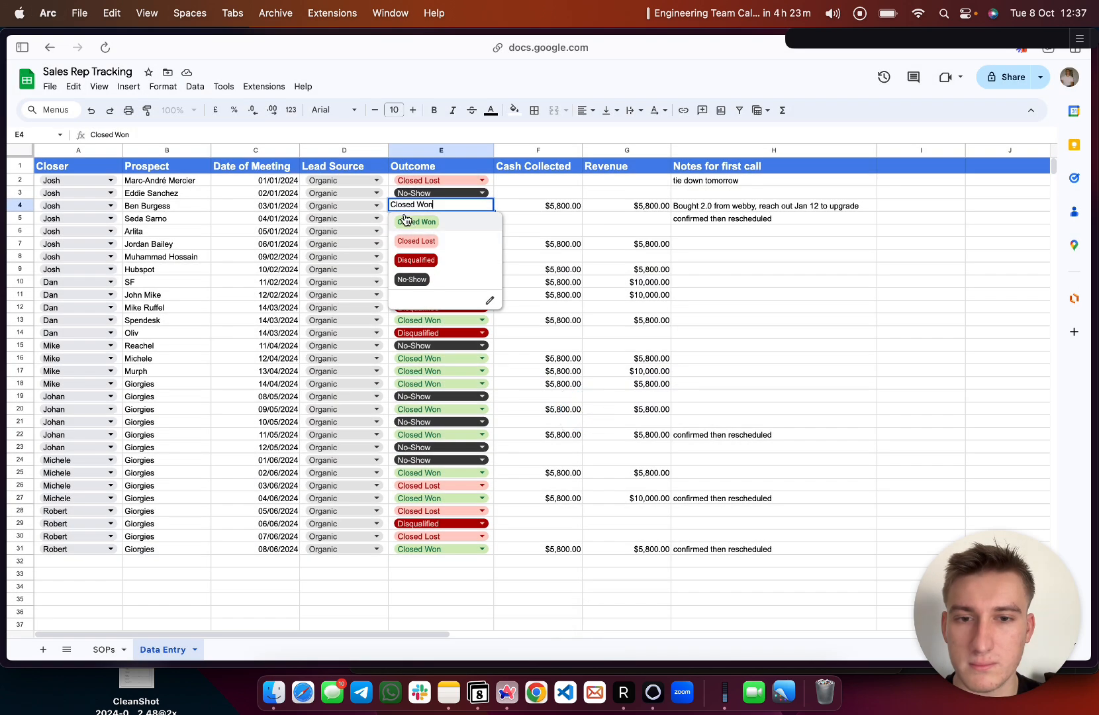
{"action": "mouse_move", "coordinate": [4, 349]}
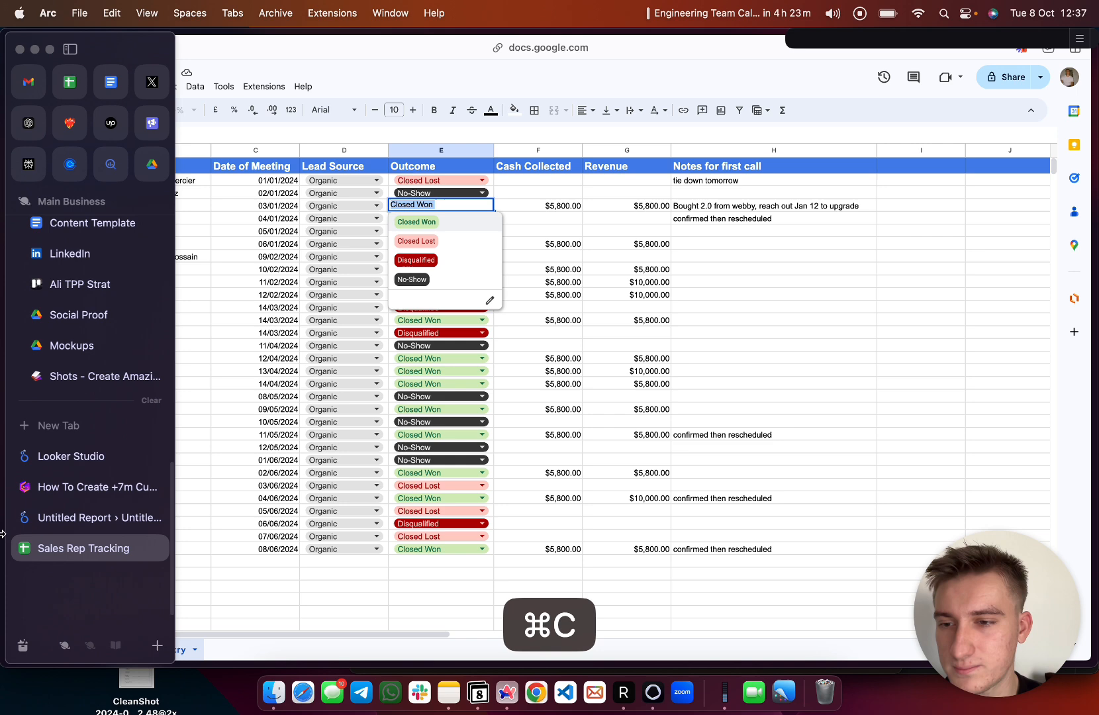
{"action": "left_click", "coordinate": [114, 521]}
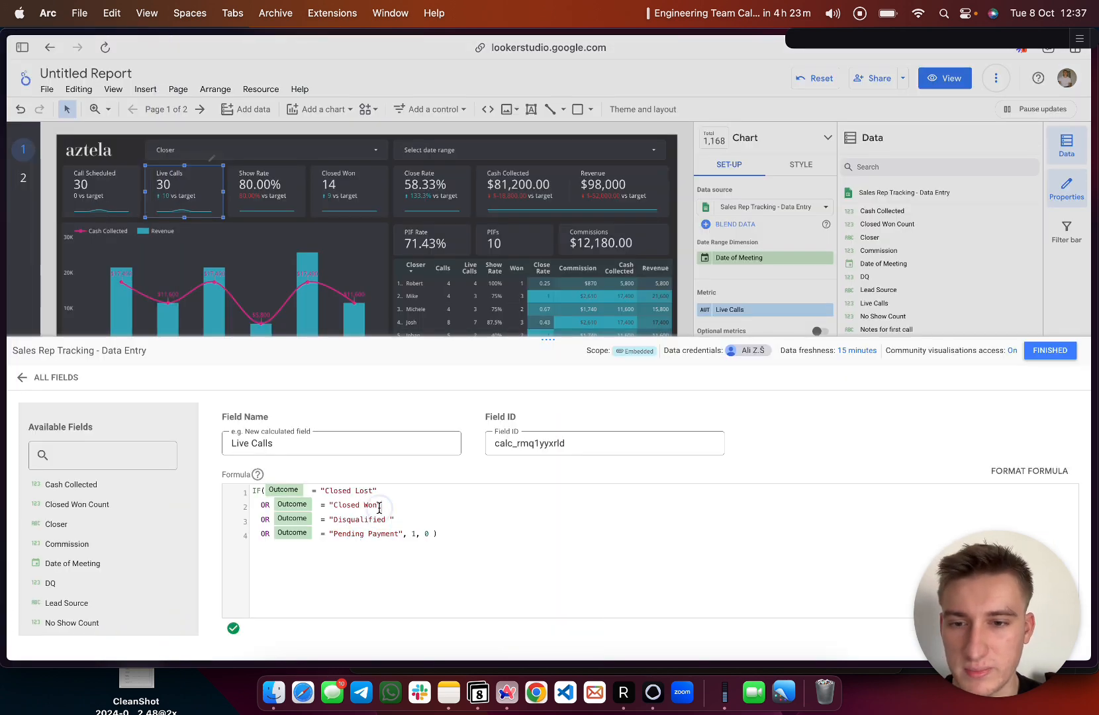
- Examine the Outcome conditions in the Live Calls formula, then close the field editor without changes
{"action": "left_click_drag", "start_coordinate": [340, 508], "coordinate": [333, 507]}
{"action": "left_click", "coordinate": [522, 513]}
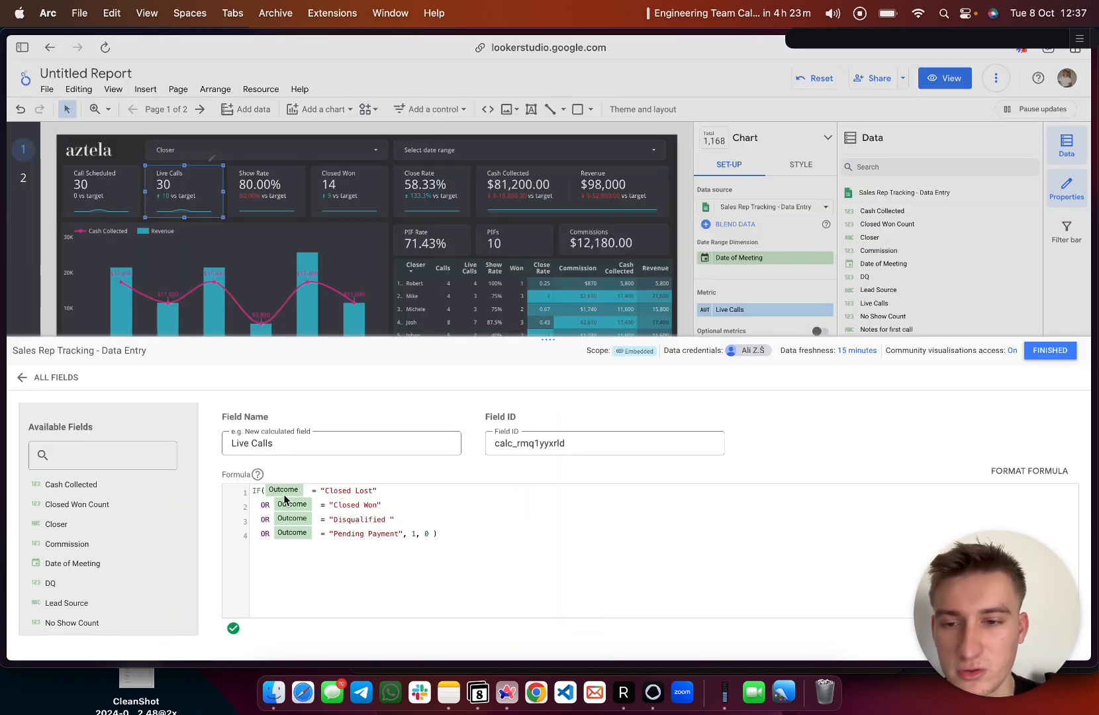
{"action": "left_click_drag", "start_coordinate": [459, 562], "coordinate": [255, 490]}
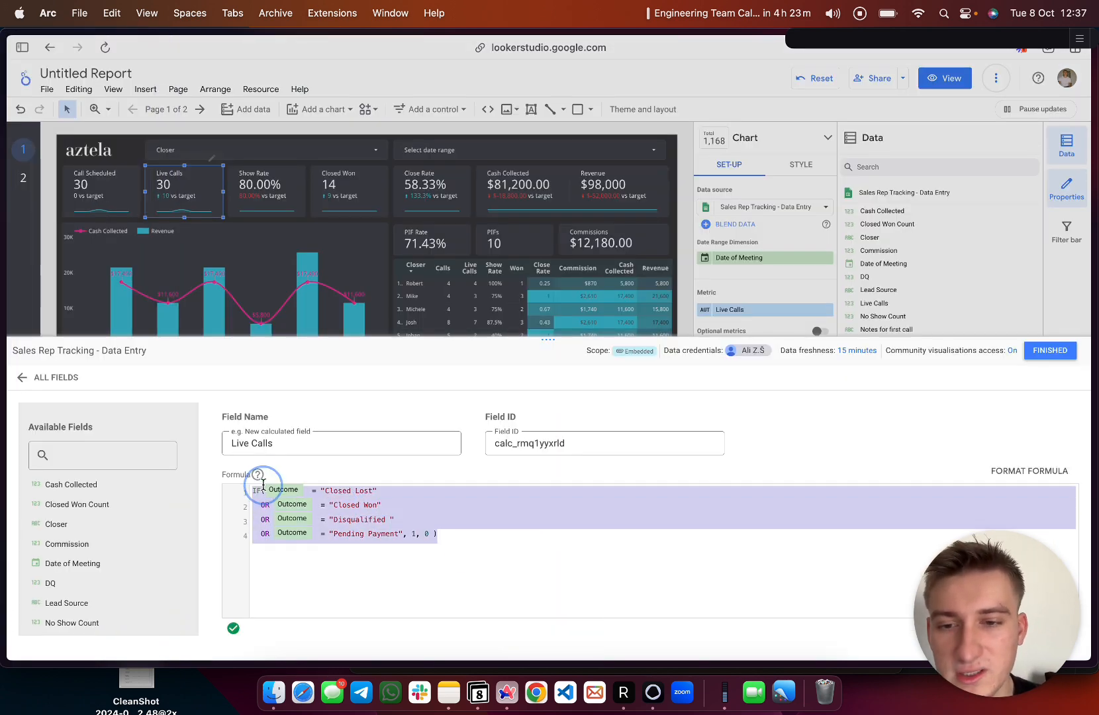
{"action": "left_click", "coordinate": [408, 547]}
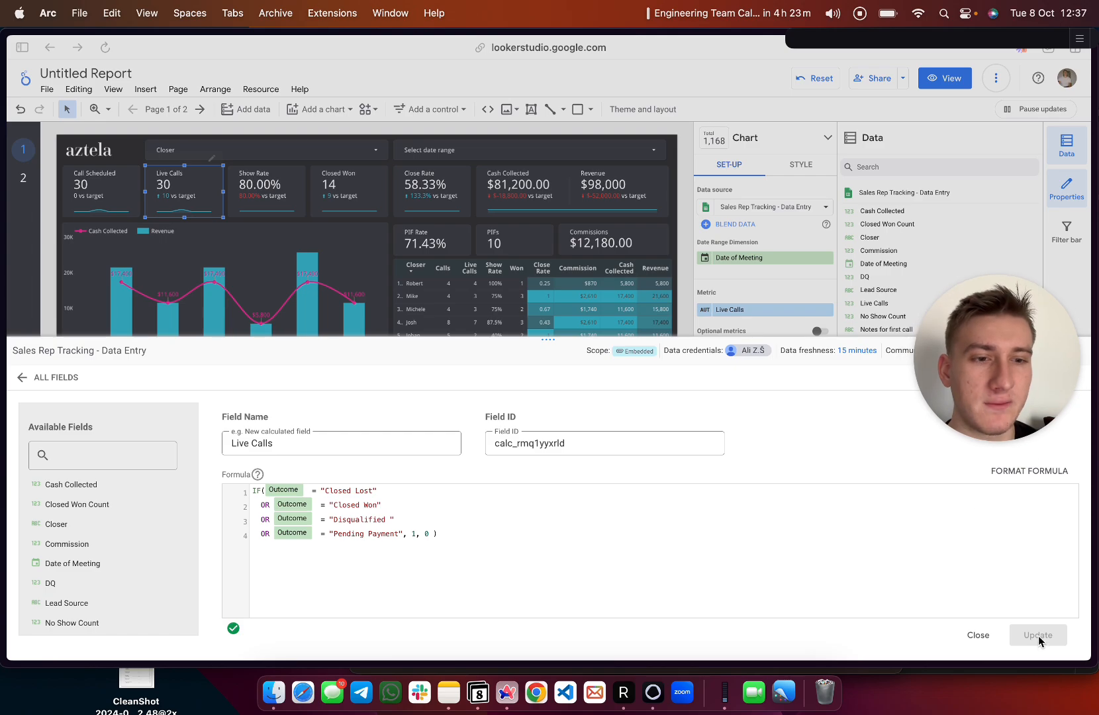
{"action": "left_click_drag", "start_coordinate": [996, 355], "coordinate": [786, 560]}
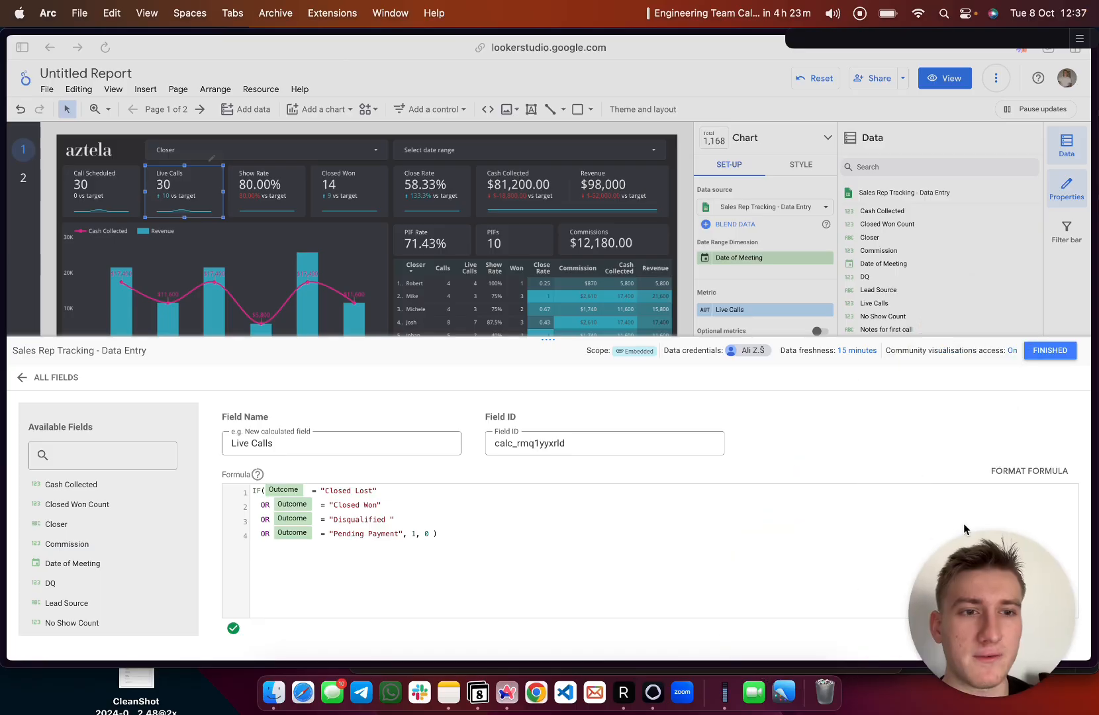
{"action": "left_click", "coordinate": [1049, 351]}
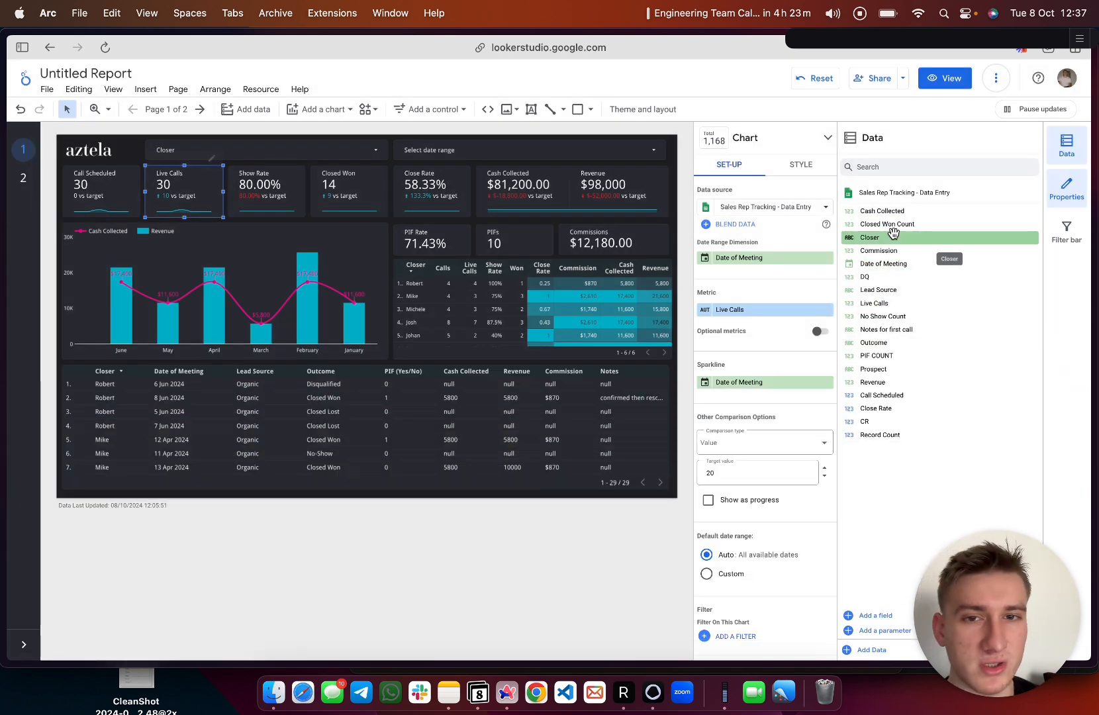
- Following page 1's Live Calls scorecard, set page 2's second scorecard to the Live Calls metric with Date of Meeting as sparkline
{"action": "left_click", "coordinate": [263, 198]}
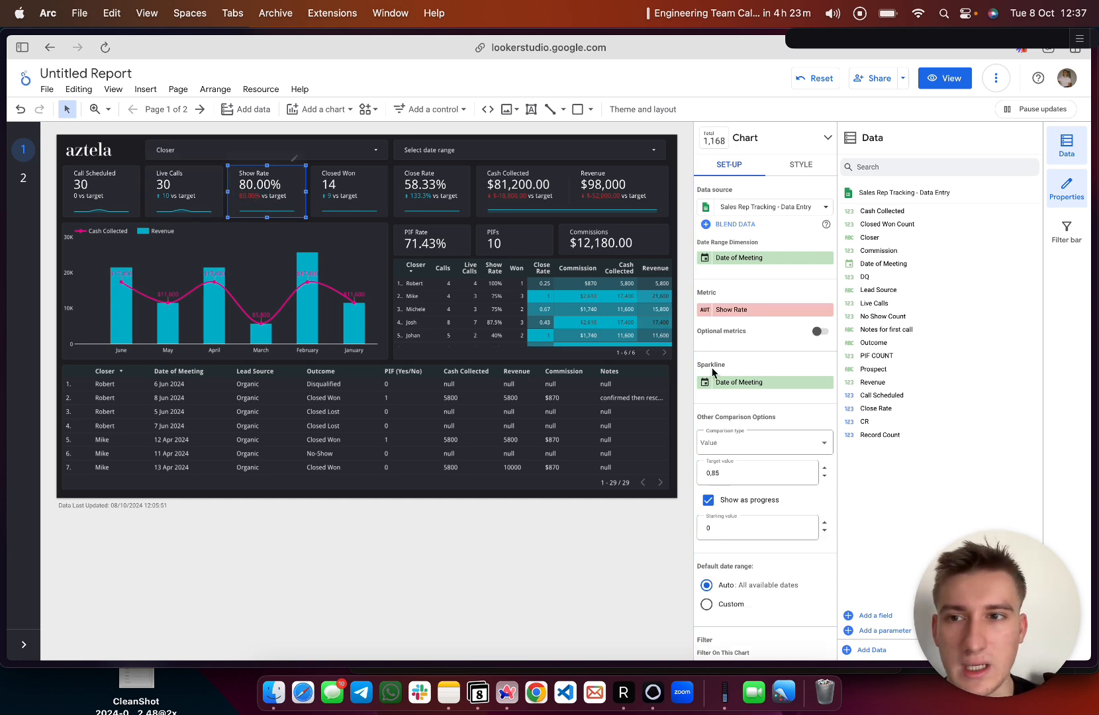
{"action": "left_click", "coordinate": [152, 190]}
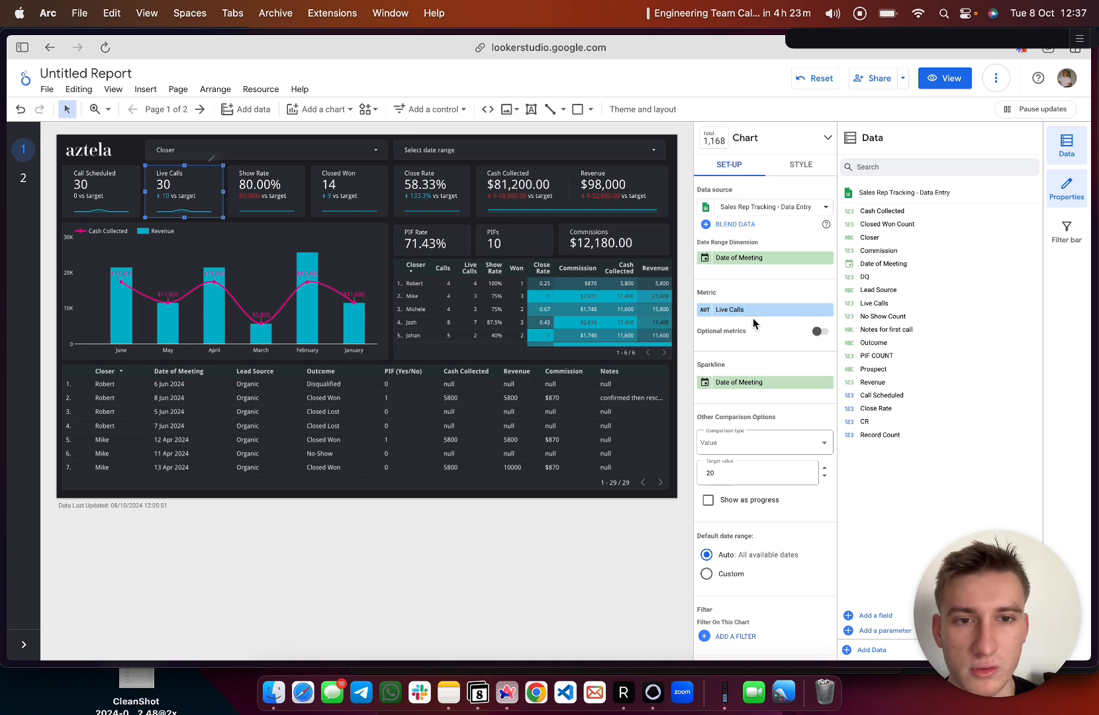
{"action": "left_click", "coordinate": [23, 168]}
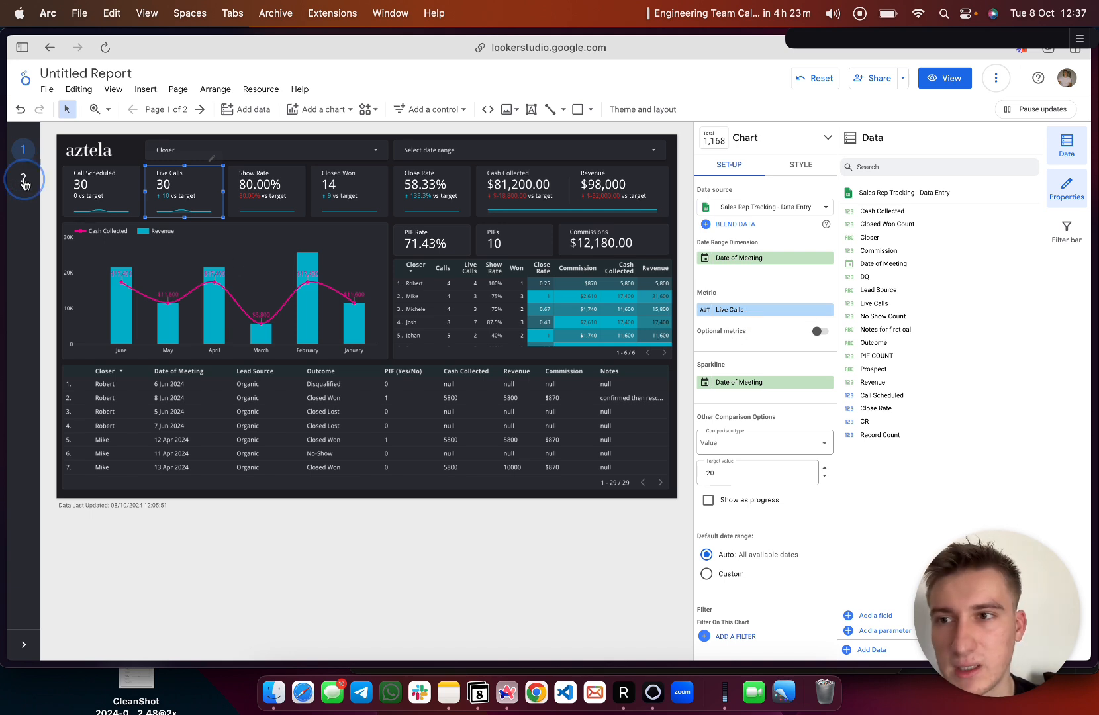
{"action": "left_click", "coordinate": [185, 184]}
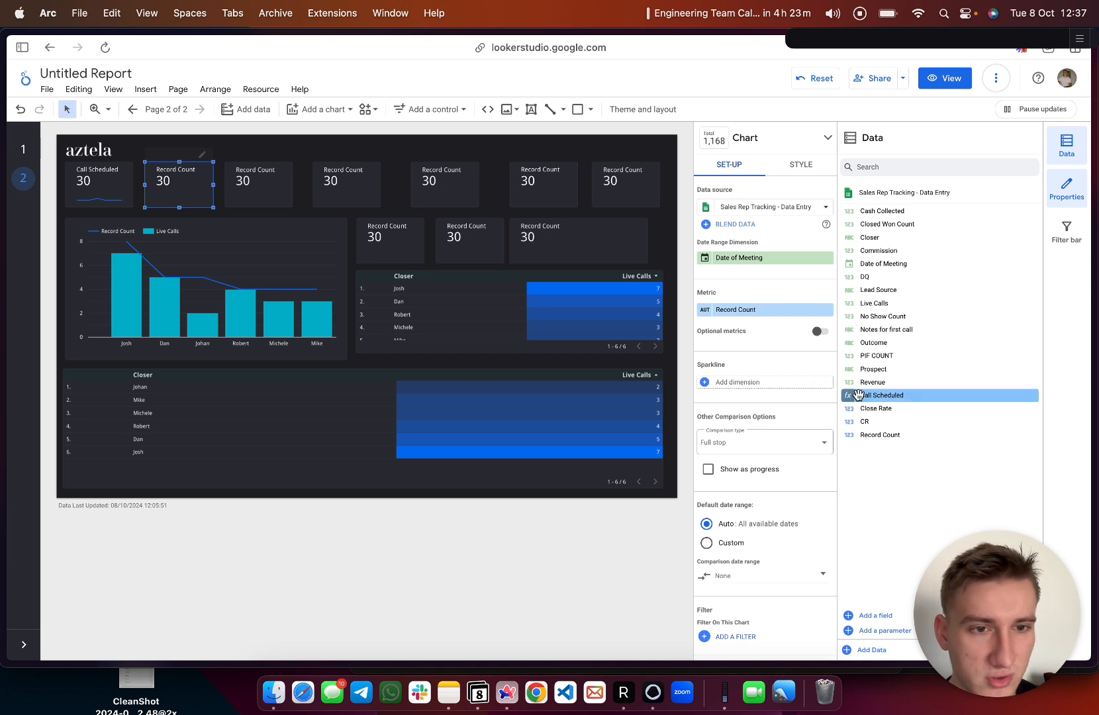
{"action": "left_click_drag", "start_coordinate": [876, 303], "coordinate": [767, 309]}
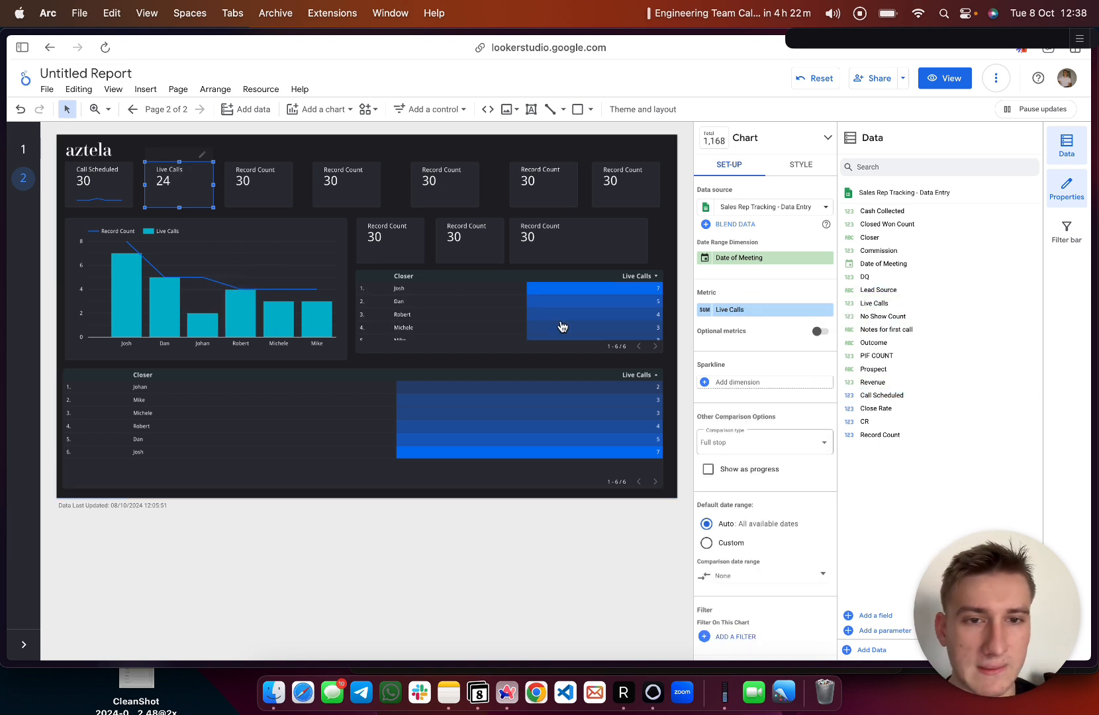
{"action": "left_click", "coordinate": [764, 385]}
{"action": "left_click", "coordinate": [759, 427]}
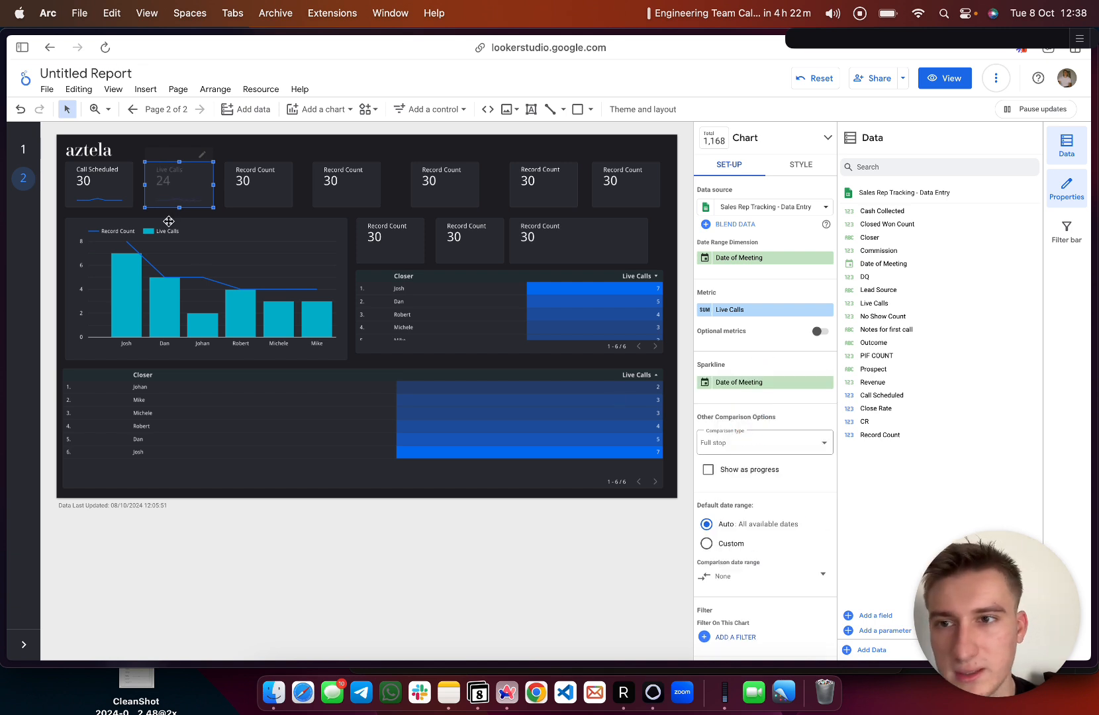
- Check the setup of page 1's Show Rate scorecard and the fields available for its metric
{"action": "left_click", "coordinate": [26, 147]}
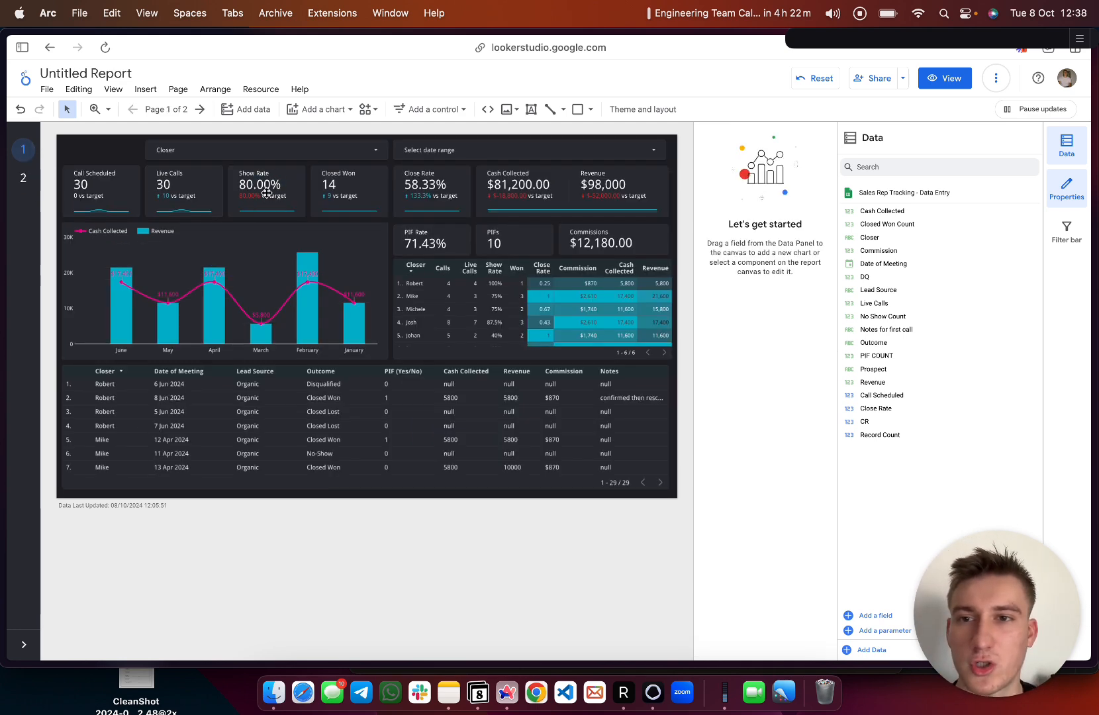
{"action": "left_click", "coordinate": [266, 192]}
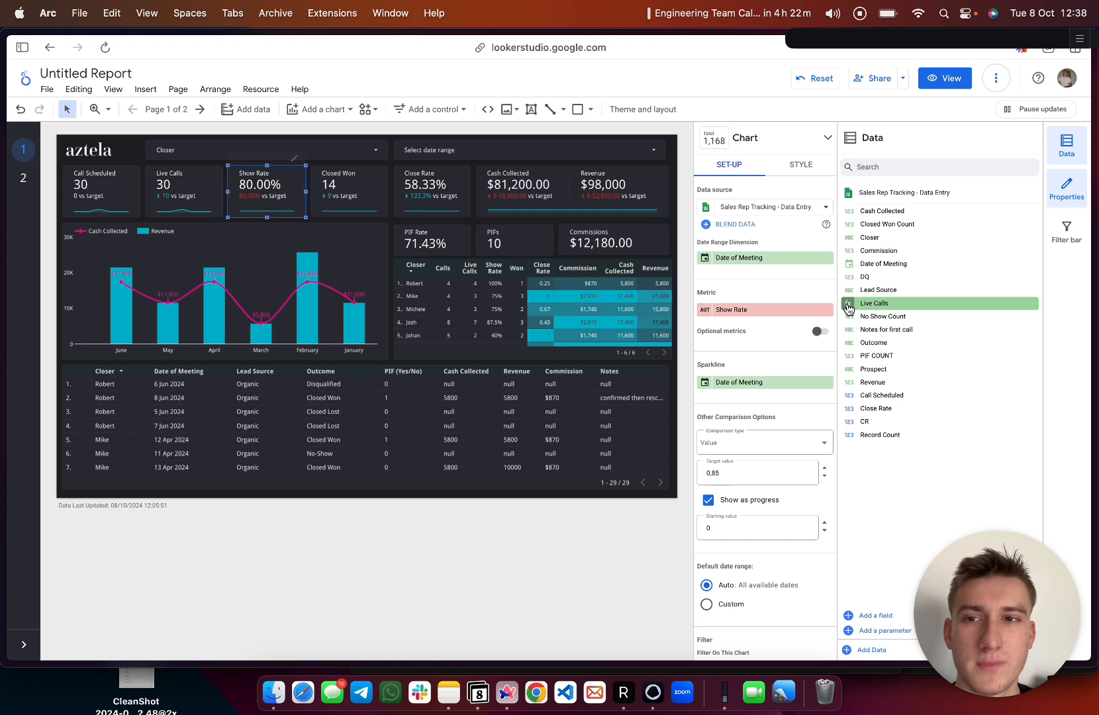
{"action": "left_click", "coordinate": [705, 309]}
{"action": "left_click", "coordinate": [765, 212]}
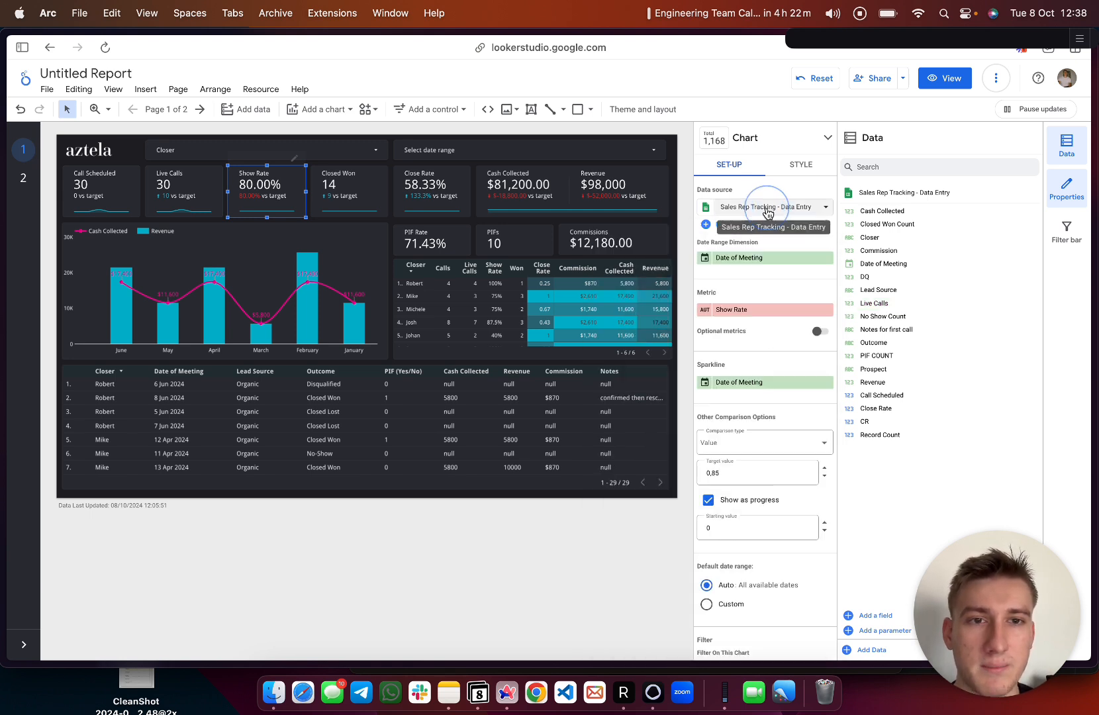
{"action": "left_click", "coordinate": [761, 310]}
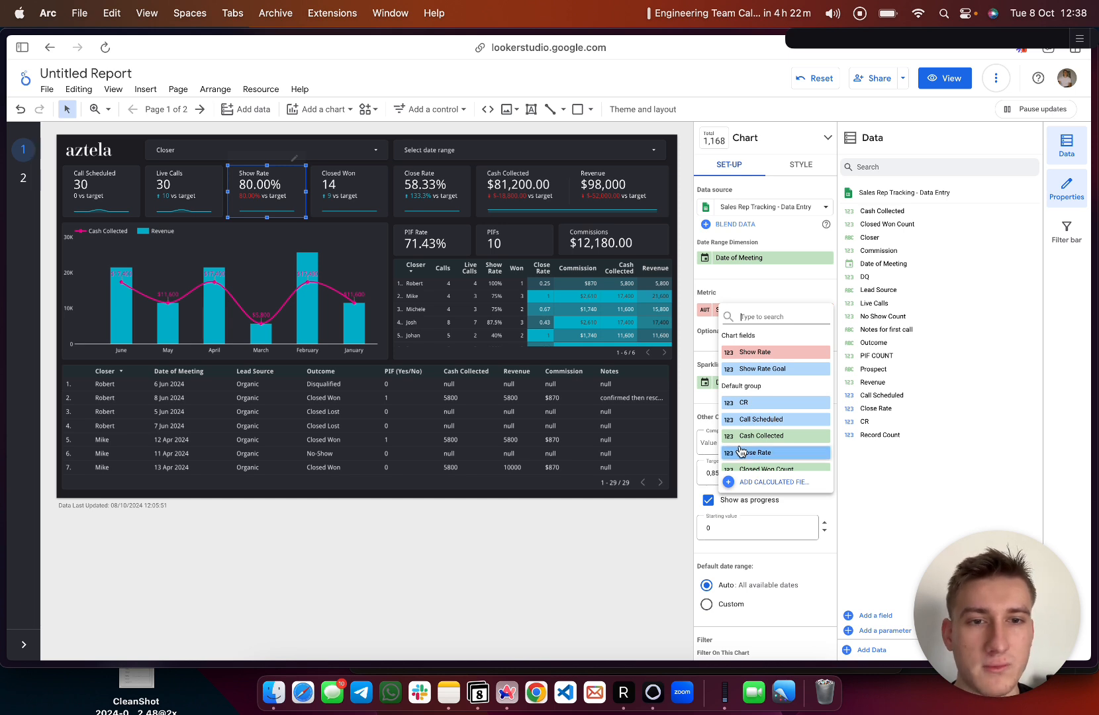
{"action": "left_click", "coordinate": [703, 334]}
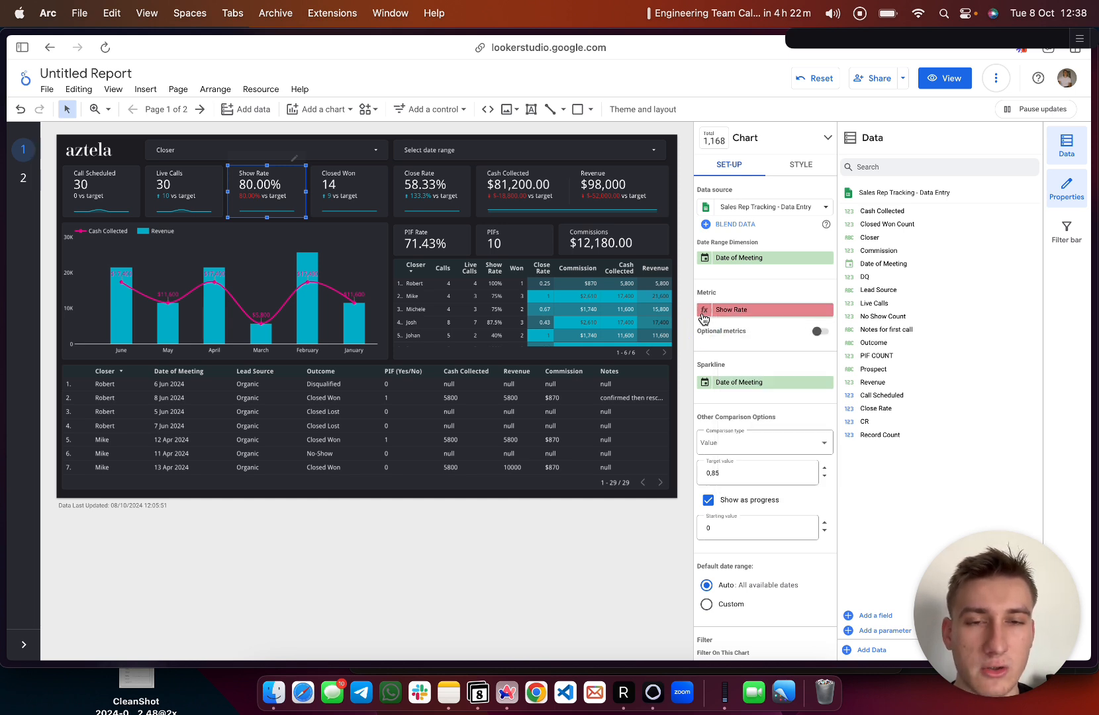
- Open the Show Rate metric of page 1's scorecard and review its name, formula and numeric data type options
{"action": "left_click", "coordinate": [704, 316]}
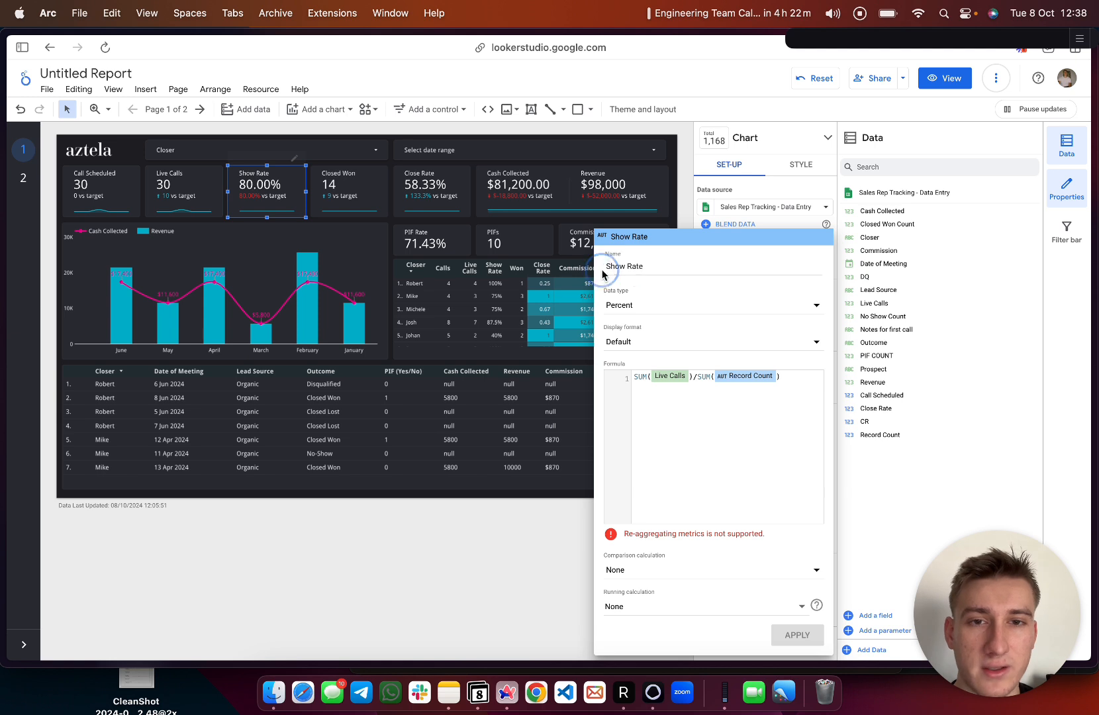
{"action": "left_click", "coordinate": [663, 270]}
{"action": "left_click", "coordinate": [654, 397]}
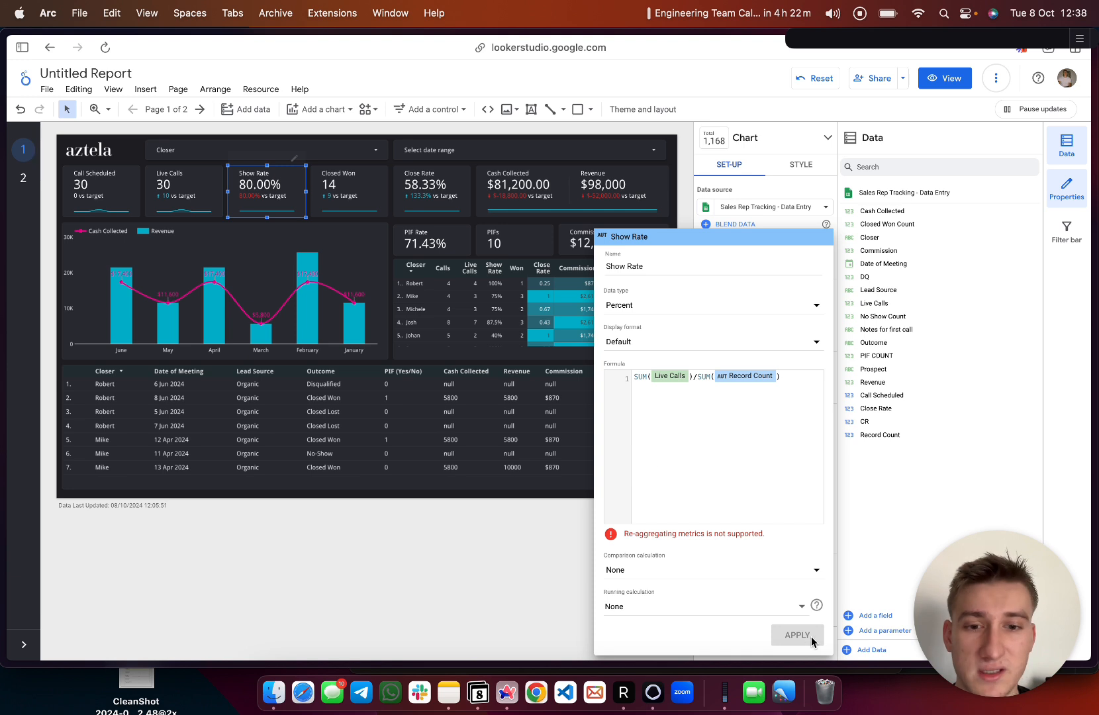
{"action": "left_click", "coordinate": [634, 307]}
{"action": "mouse_move", "coordinate": [653, 319]}
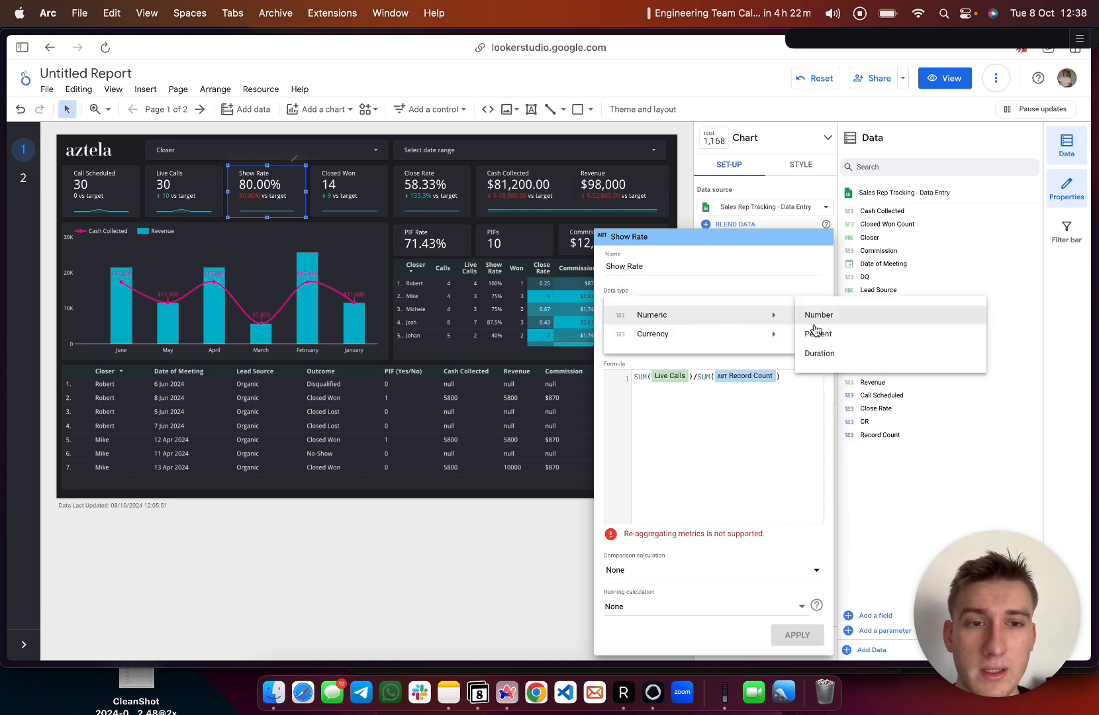
{"action": "left_click", "coordinate": [765, 453]}
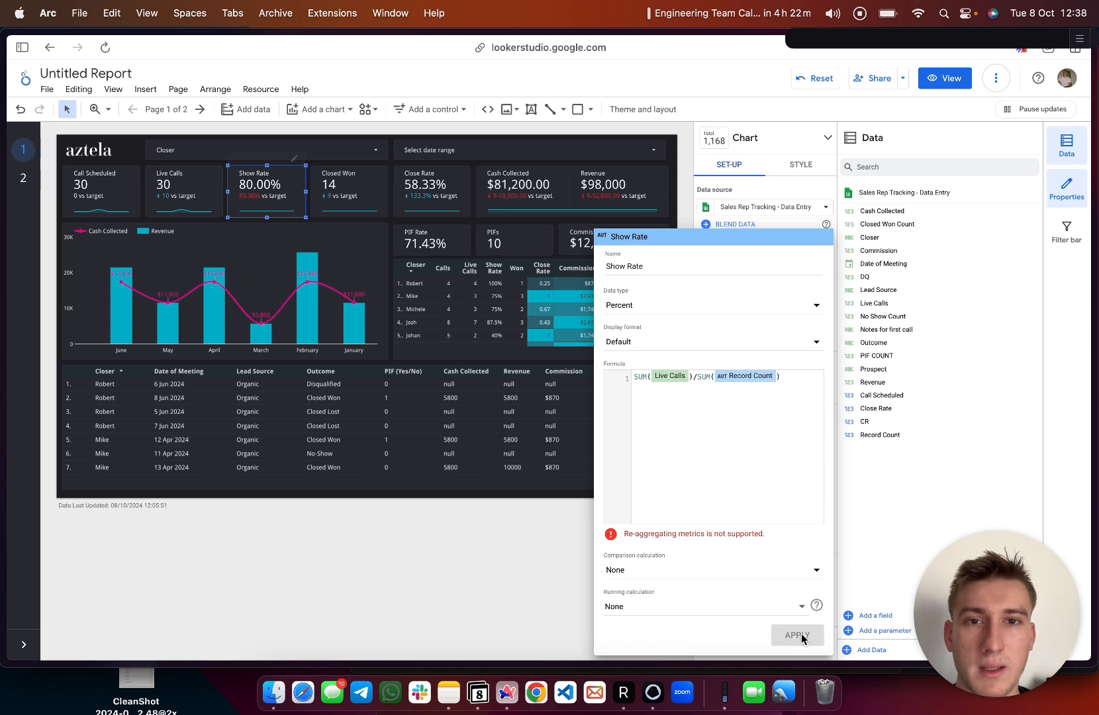
- Start a calculated field named Show Rate as the metric of page 2's third scorecard, replacing Record Count
{"action": "left_click", "coordinate": [885, 540]}
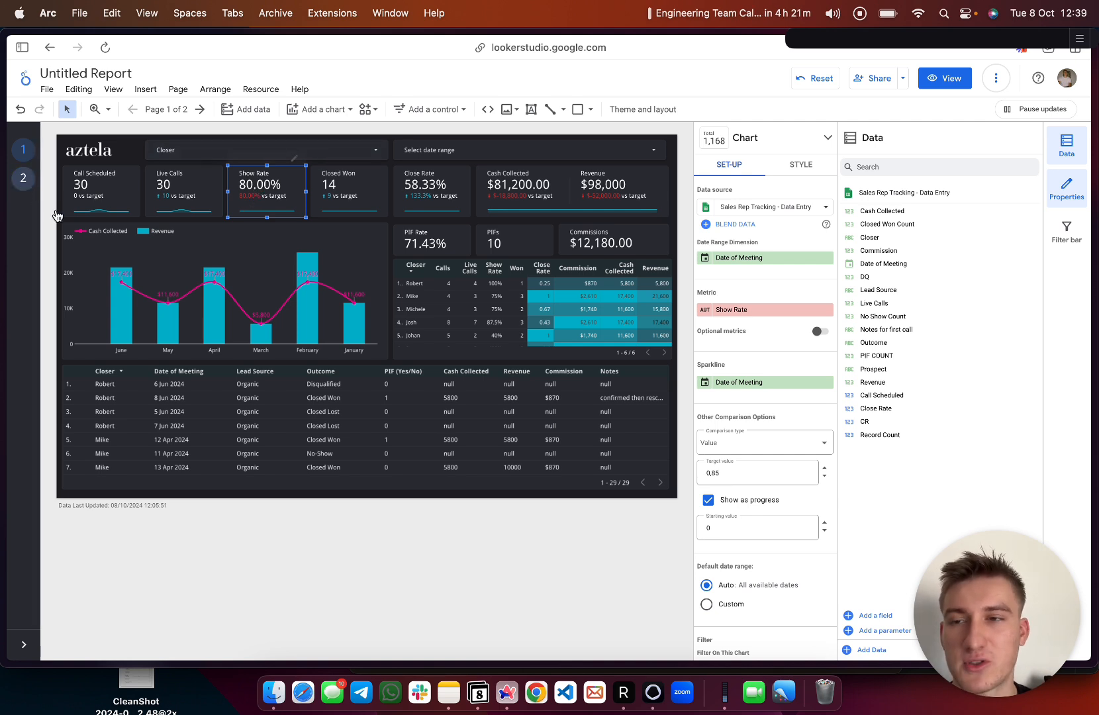
{"action": "left_click", "coordinate": [244, 185]}
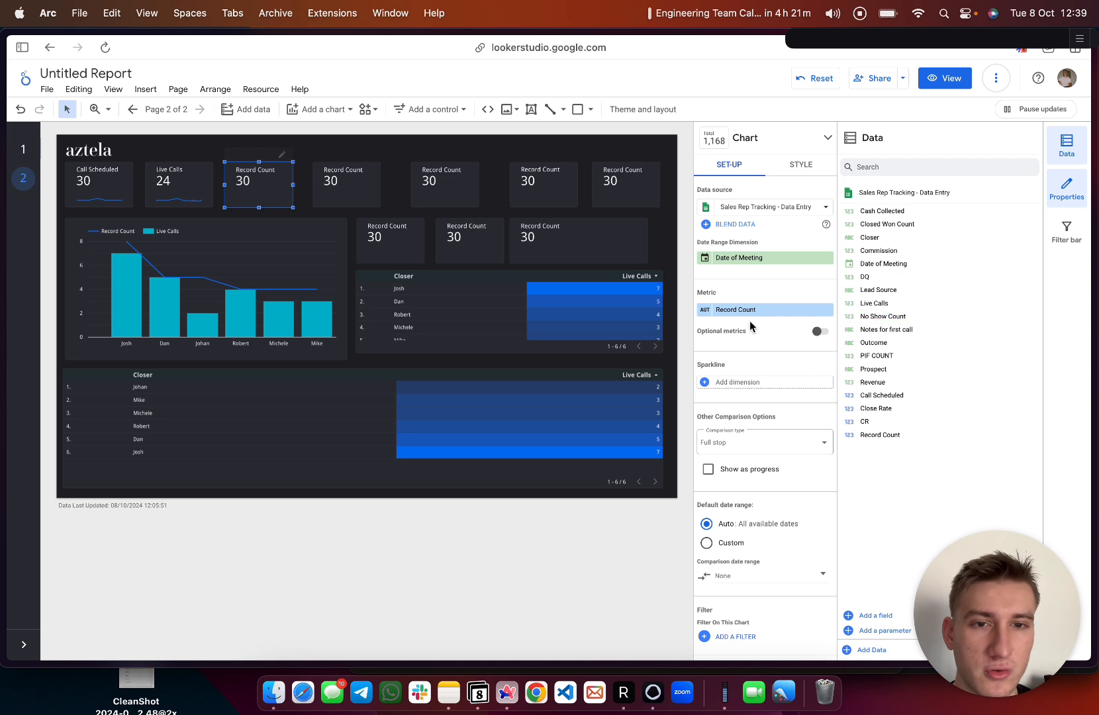
{"action": "left_click", "coordinate": [709, 313]}
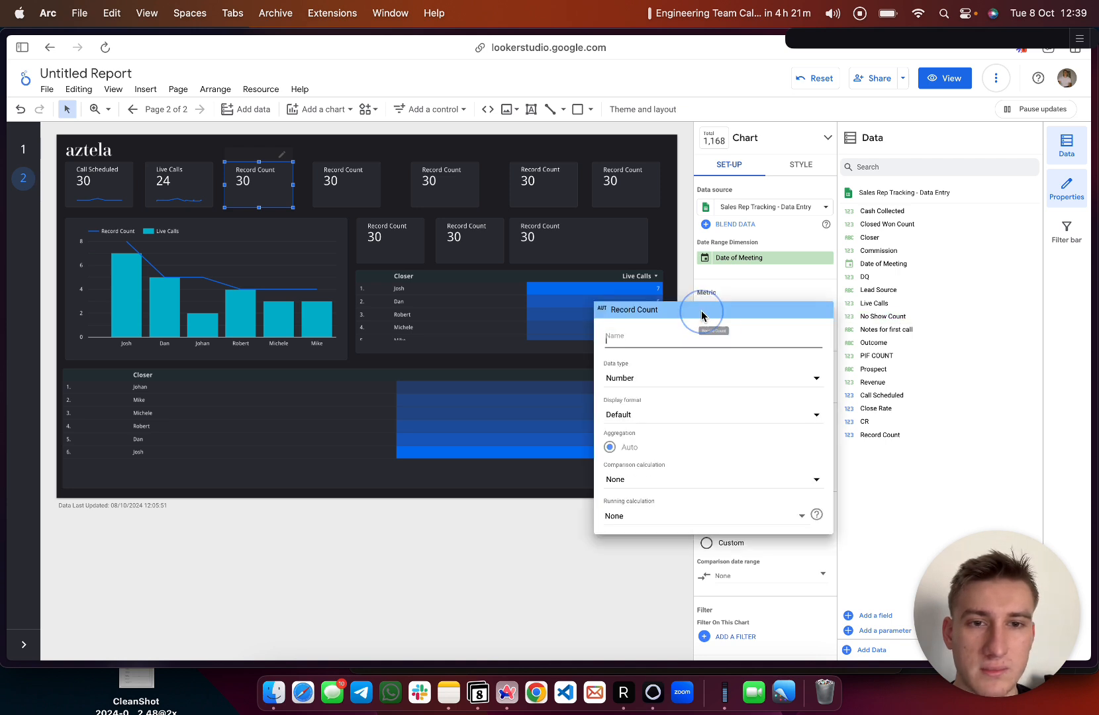
{"action": "left_click", "coordinate": [753, 272]}
{"action": "left_click", "coordinate": [739, 309]}
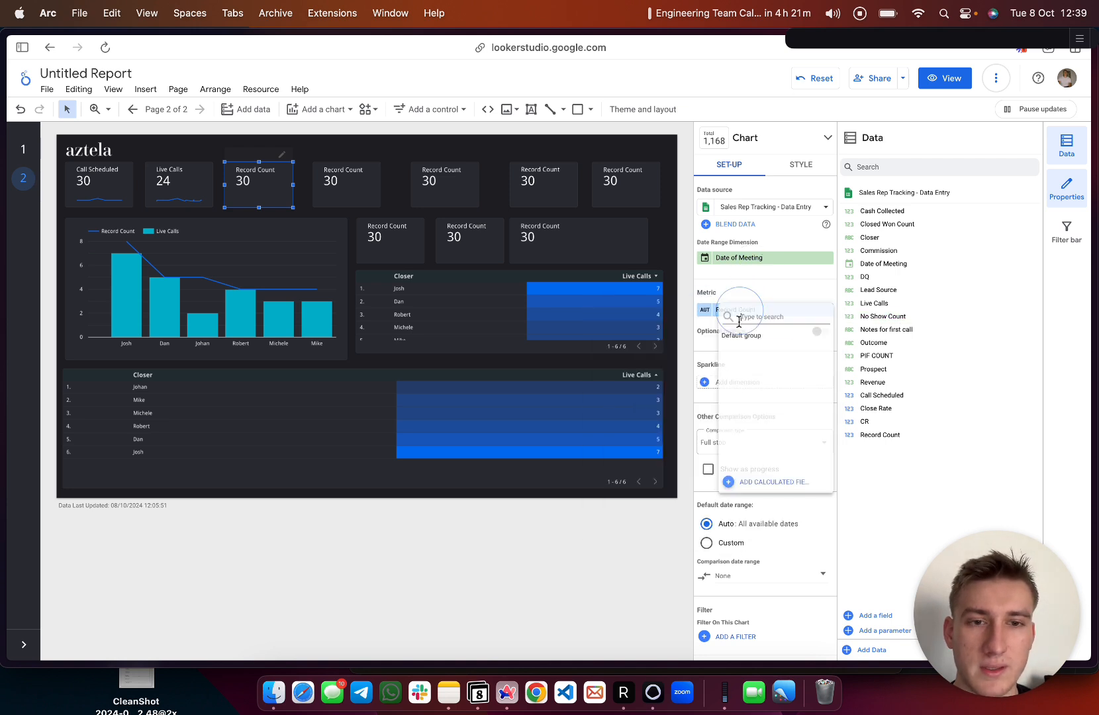
{"action": "left_click", "coordinate": [747, 489]}
{"action": "type", "text": "W"}
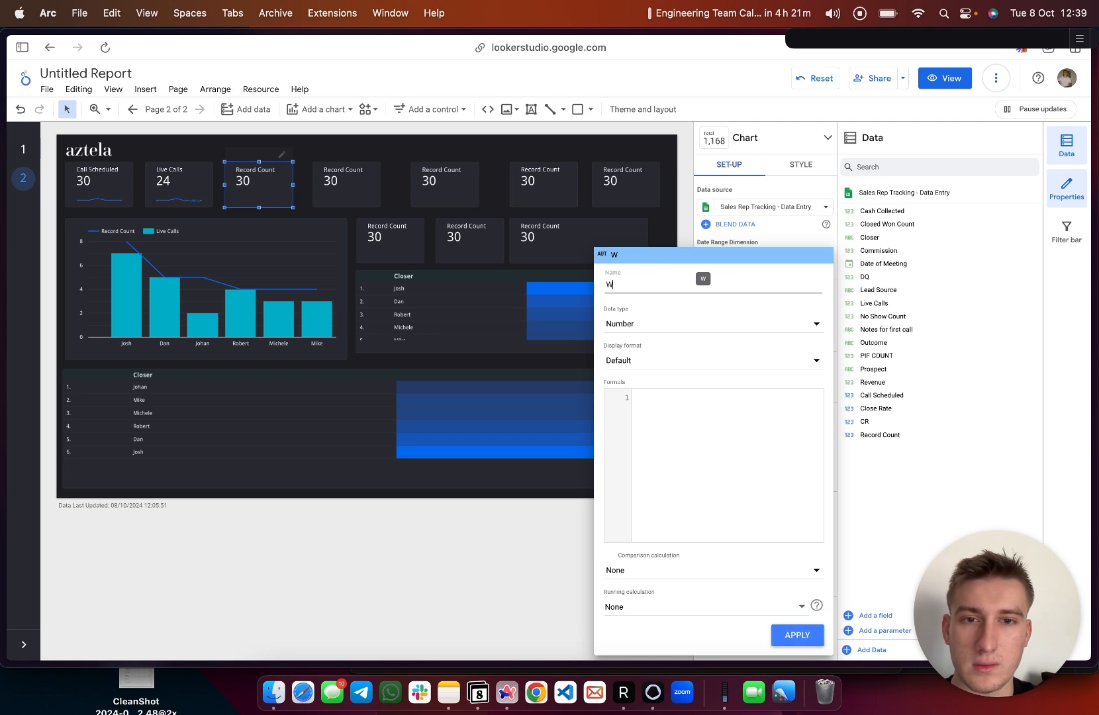
{"action": "type", "text": "how RA"}
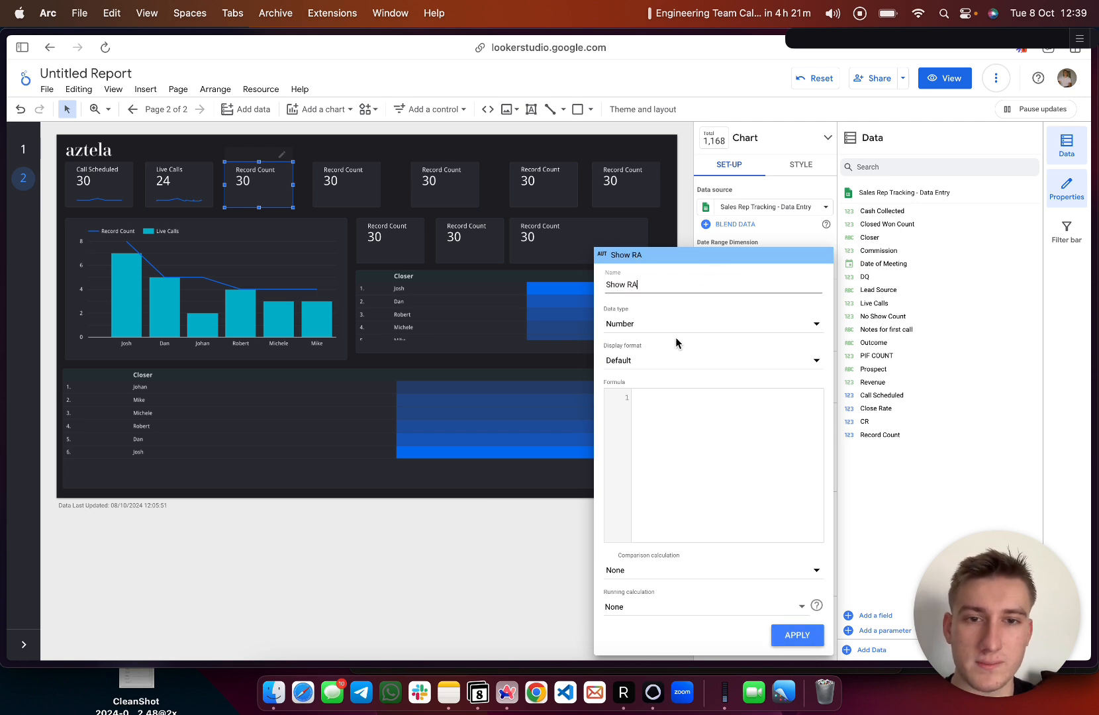
- Enter SUM(Live Calls)/SUM(Record Count) as the Show Rate field's formula
{"action": "left_click", "coordinate": [670, 479]}
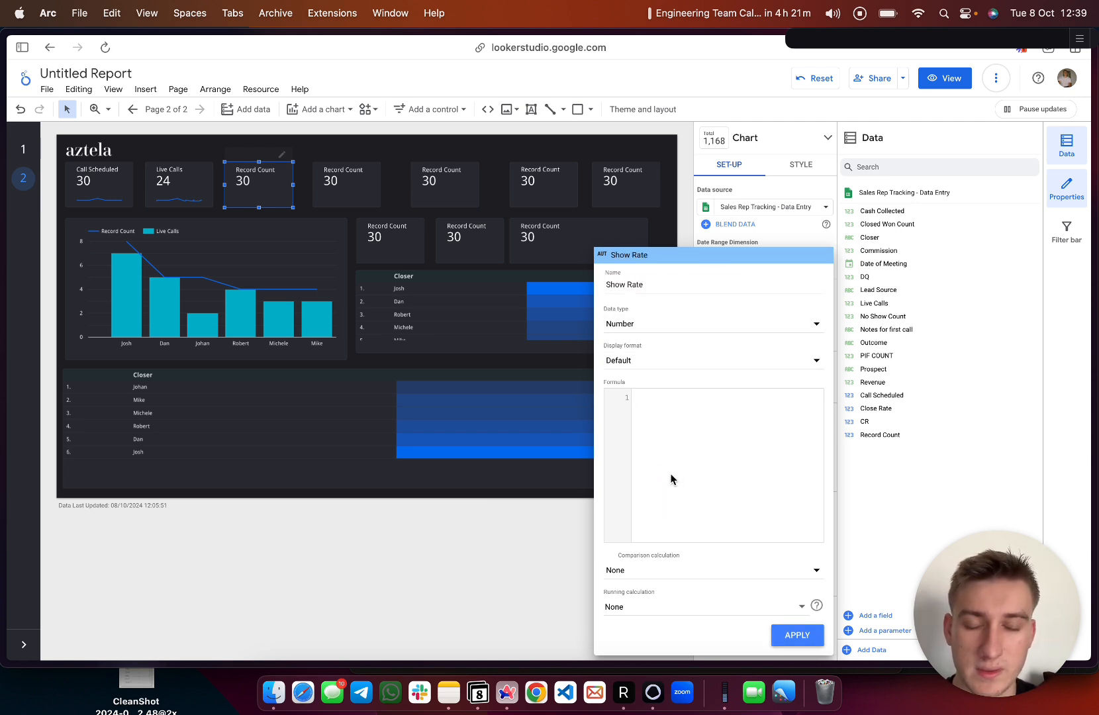
{"action": "type", "text": "SUM"}
{"action": "key", "text": "Return"}
{"action": "left_click", "coordinate": [669, 411]}
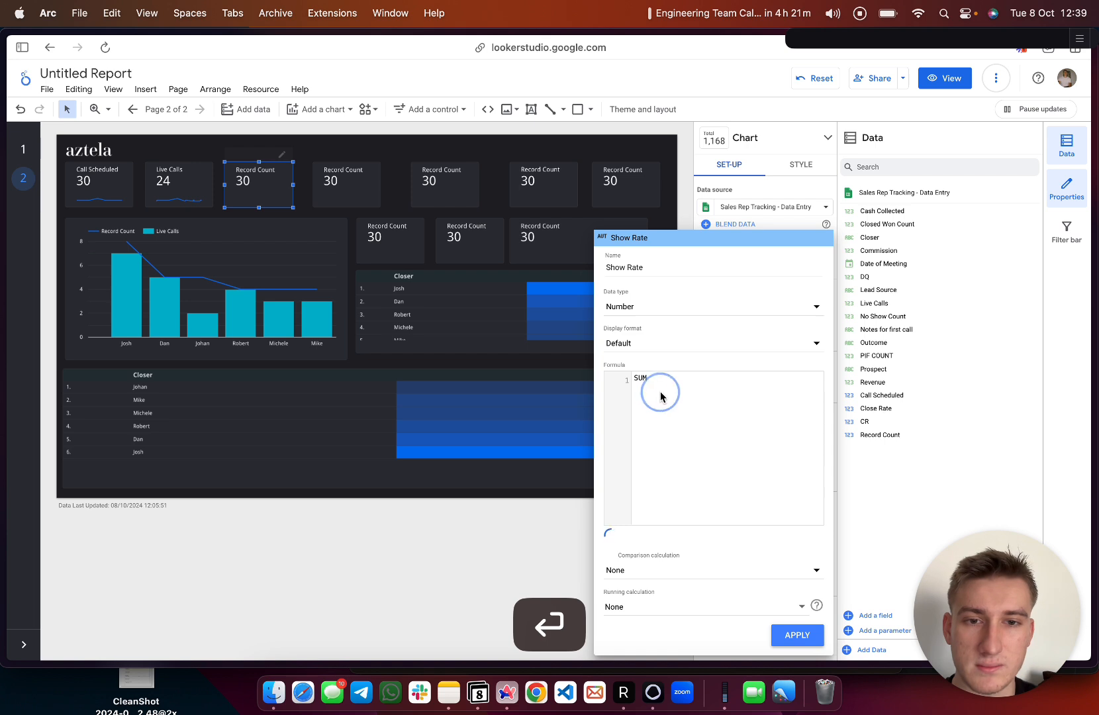
{"action": "left_click", "coordinate": [666, 385]}
{"action": "left_click", "coordinate": [667, 424]}
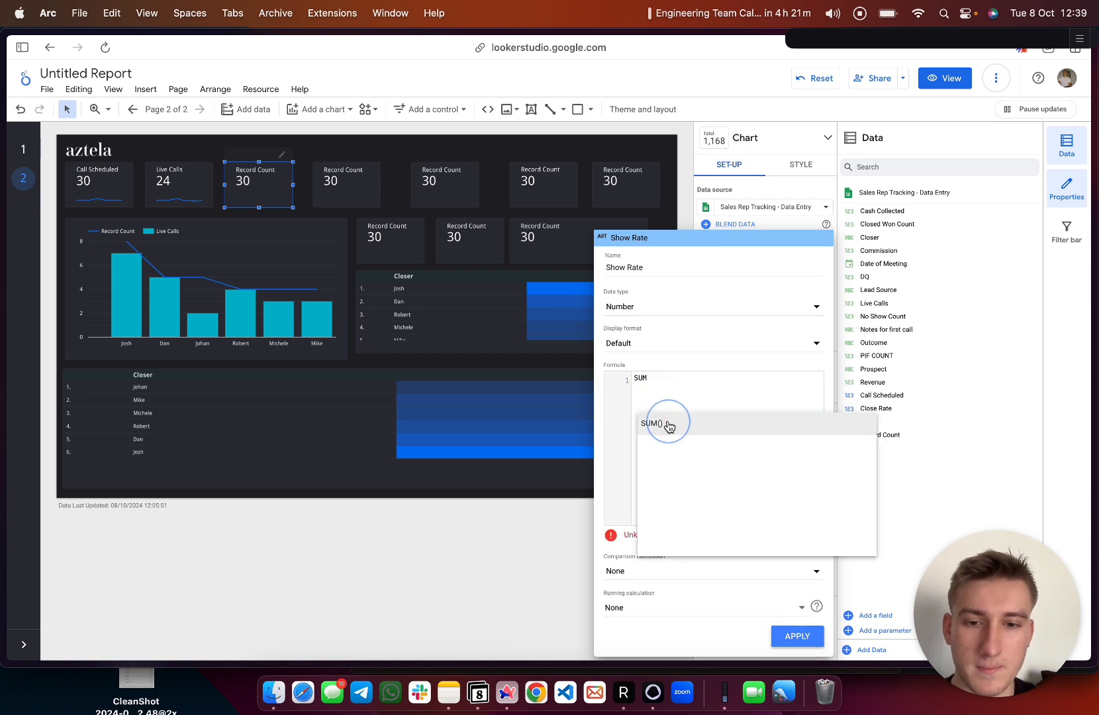
{"action": "left_click", "coordinate": [676, 427]}
{"action": "left_click", "coordinate": [649, 376]}
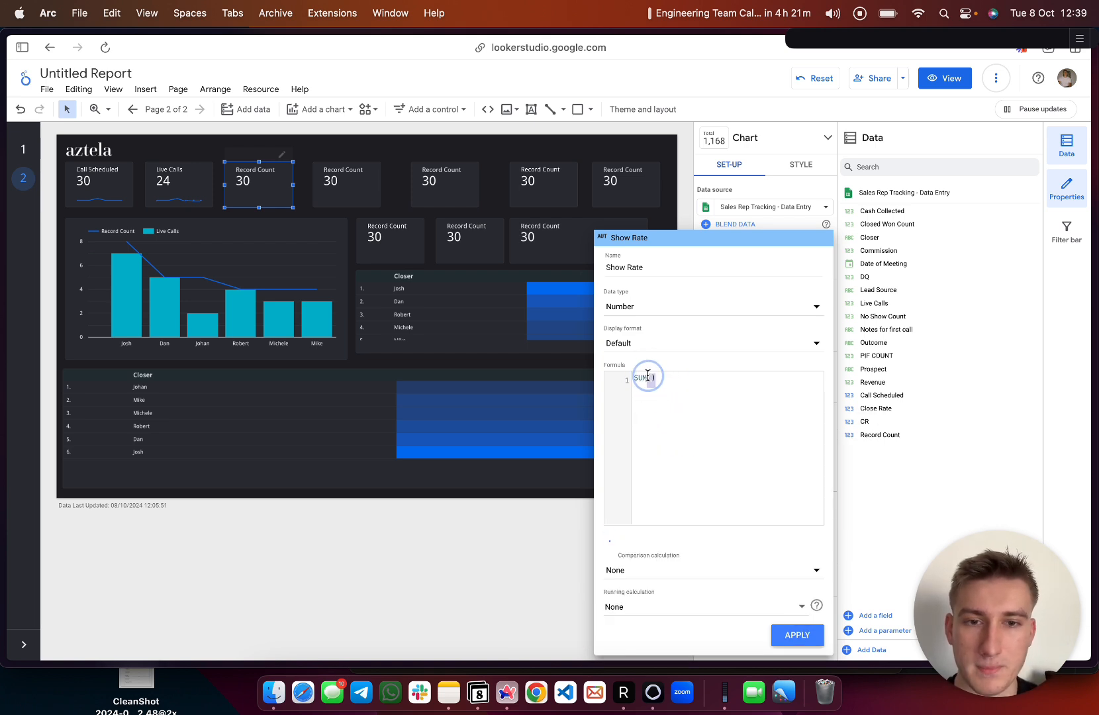
{"action": "key", "text": "Left"}
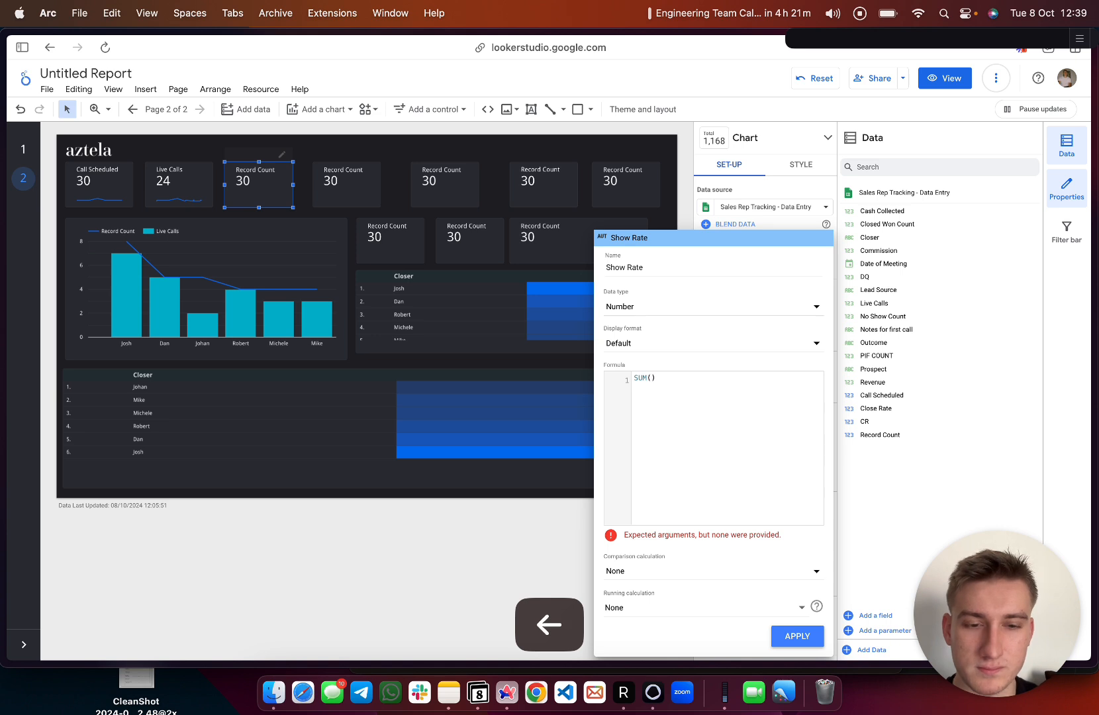
{"action": "type", "text": "live"}
{"action": "left_click", "coordinate": [690, 451]}
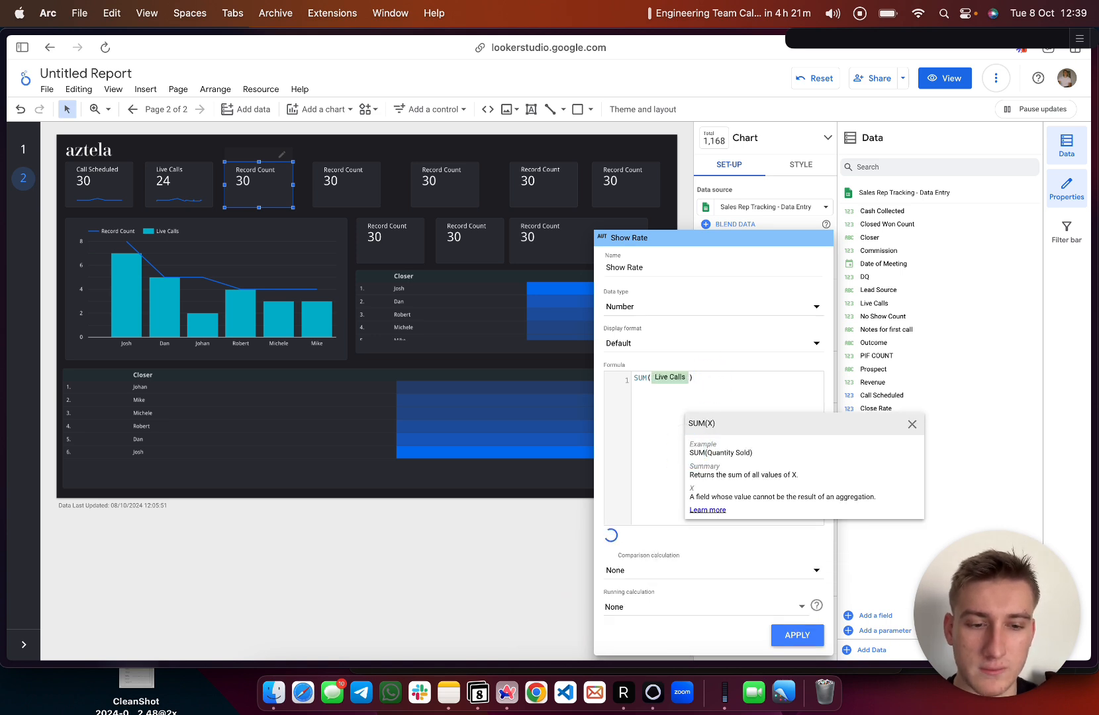
{"action": "type", "text": "/SUM(Rec"}
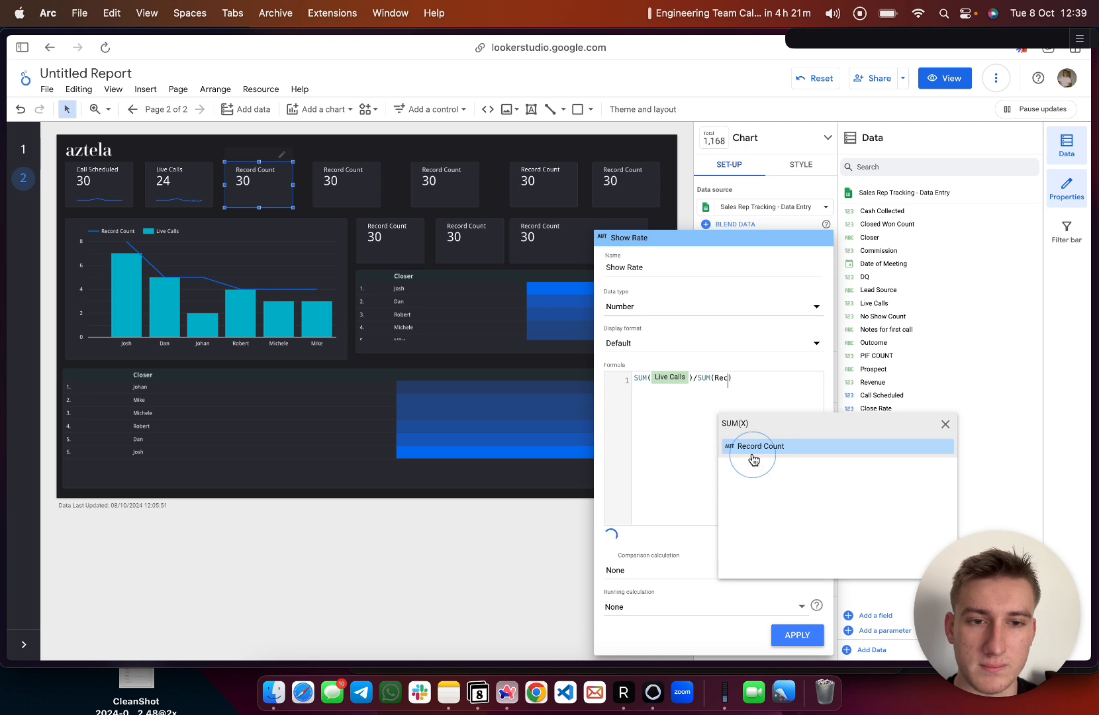
{"action": "left_click", "coordinate": [741, 447]}
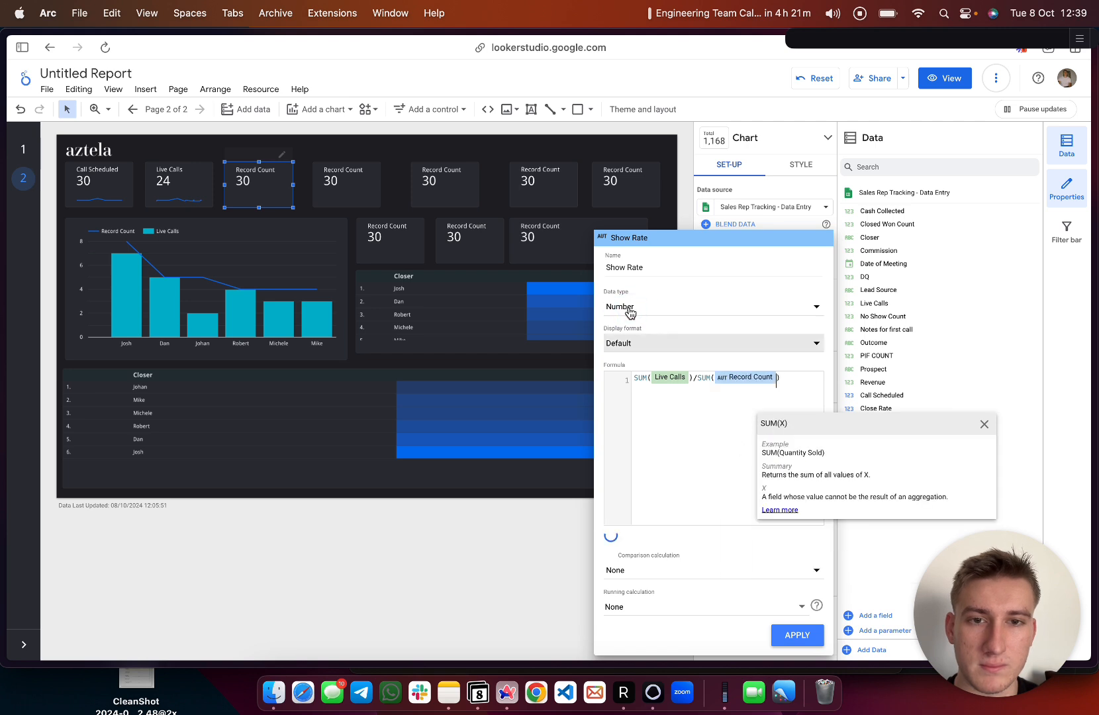
- Set Show Rate's data type to Percent, apply the field, and add Date of Meeting as the scorecard's sparkline
{"action": "left_click", "coordinate": [680, 309]}
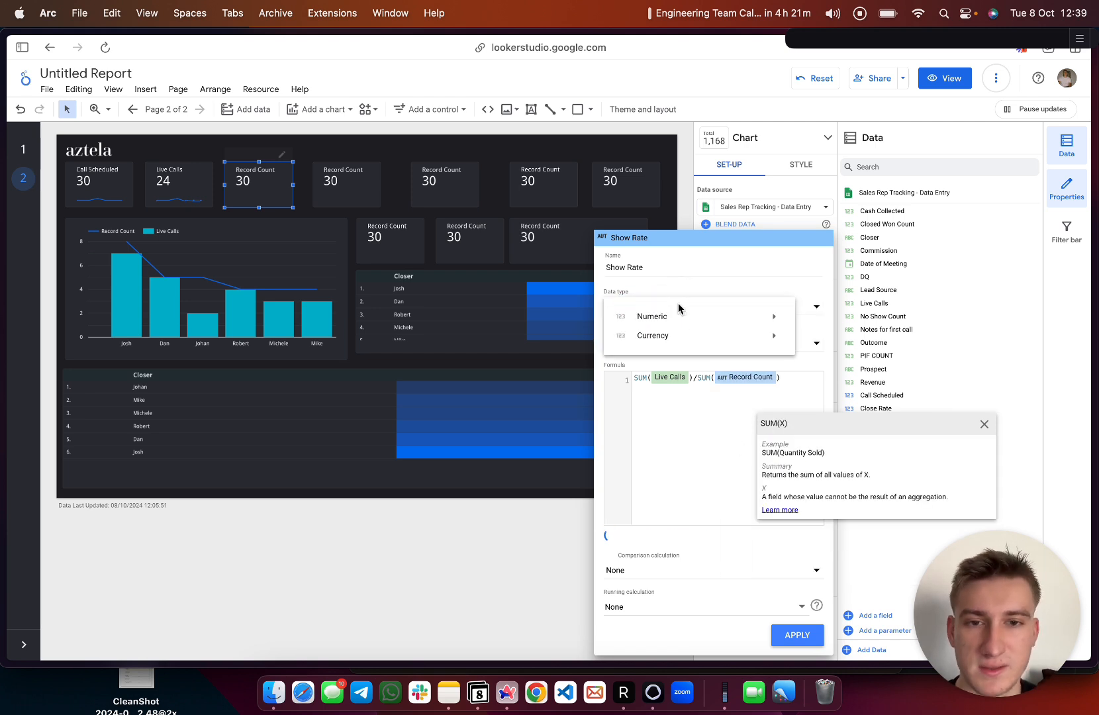
{"action": "mouse_move", "coordinate": [675, 317]}
{"action": "left_click", "coordinate": [850, 339]}
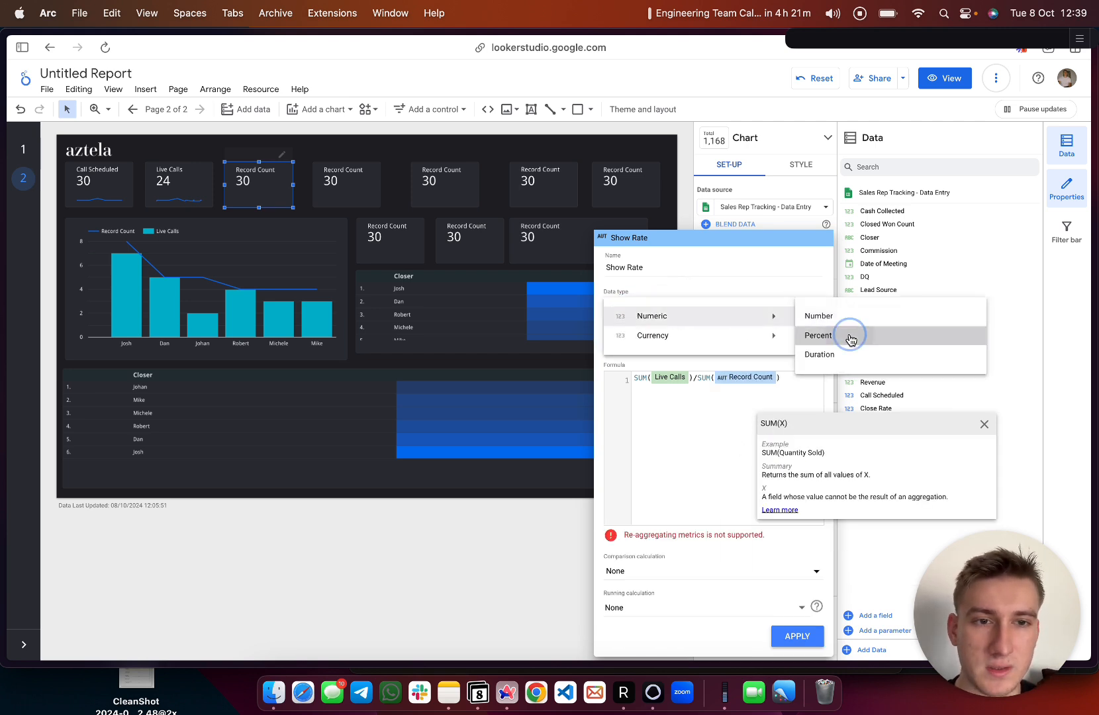
{"action": "left_click", "coordinate": [796, 635]}
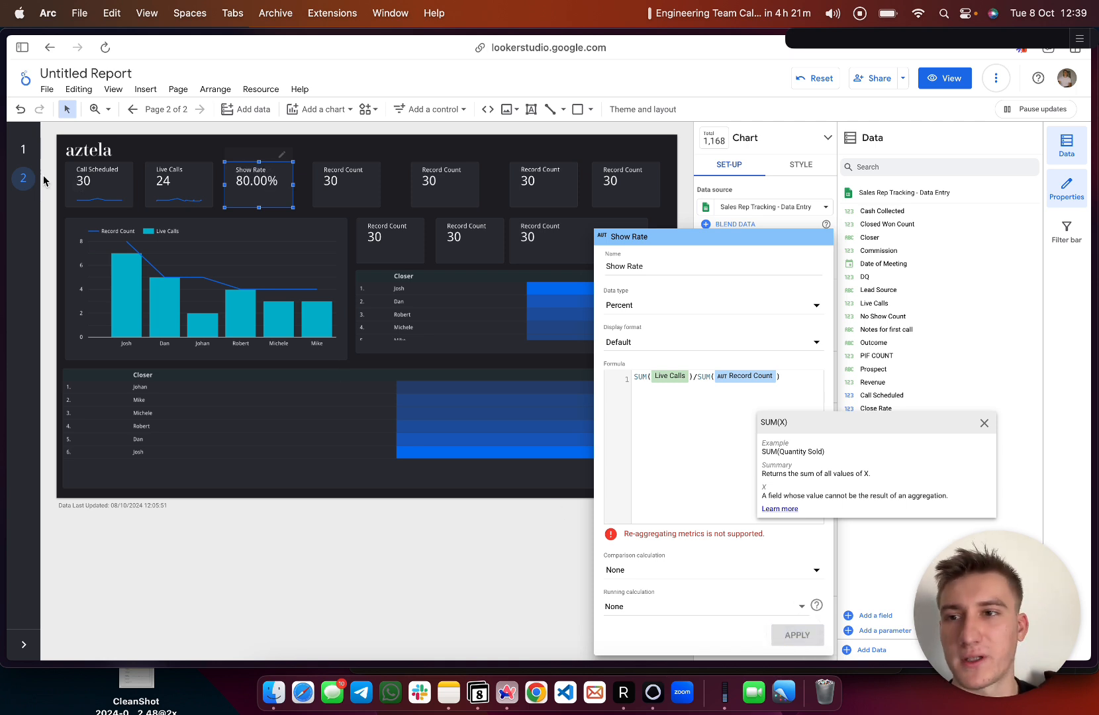
{"action": "left_click", "coordinate": [784, 218]}
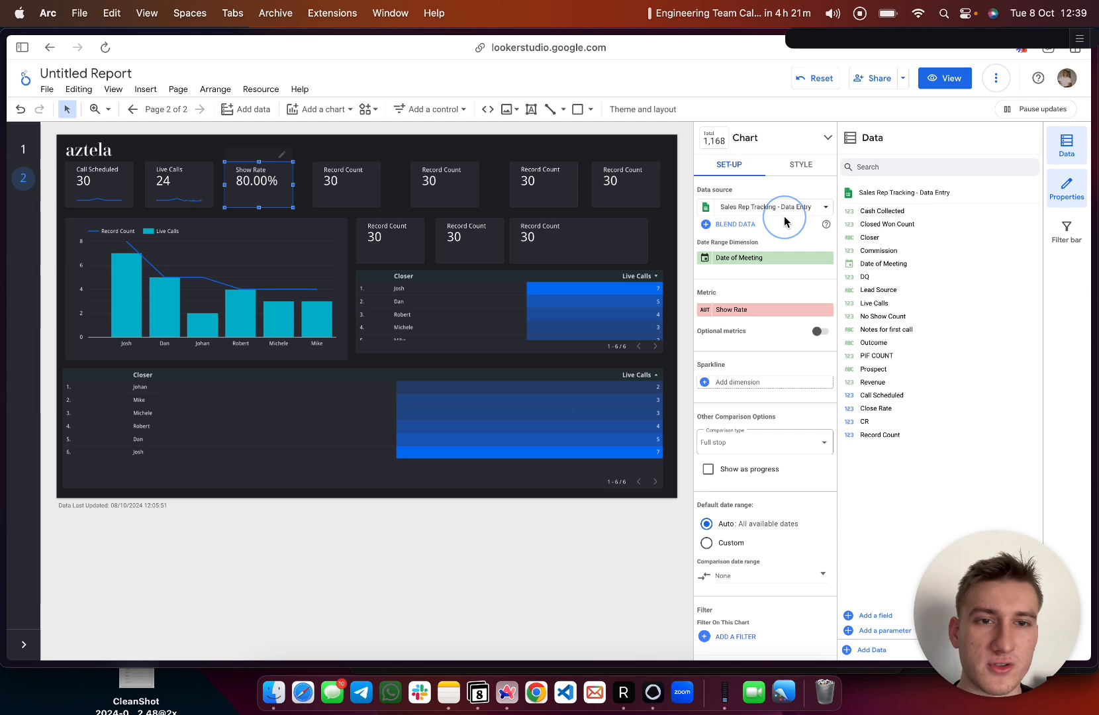
{"action": "left_click", "coordinate": [756, 382]}
{"action": "left_click", "coordinate": [752, 424]}
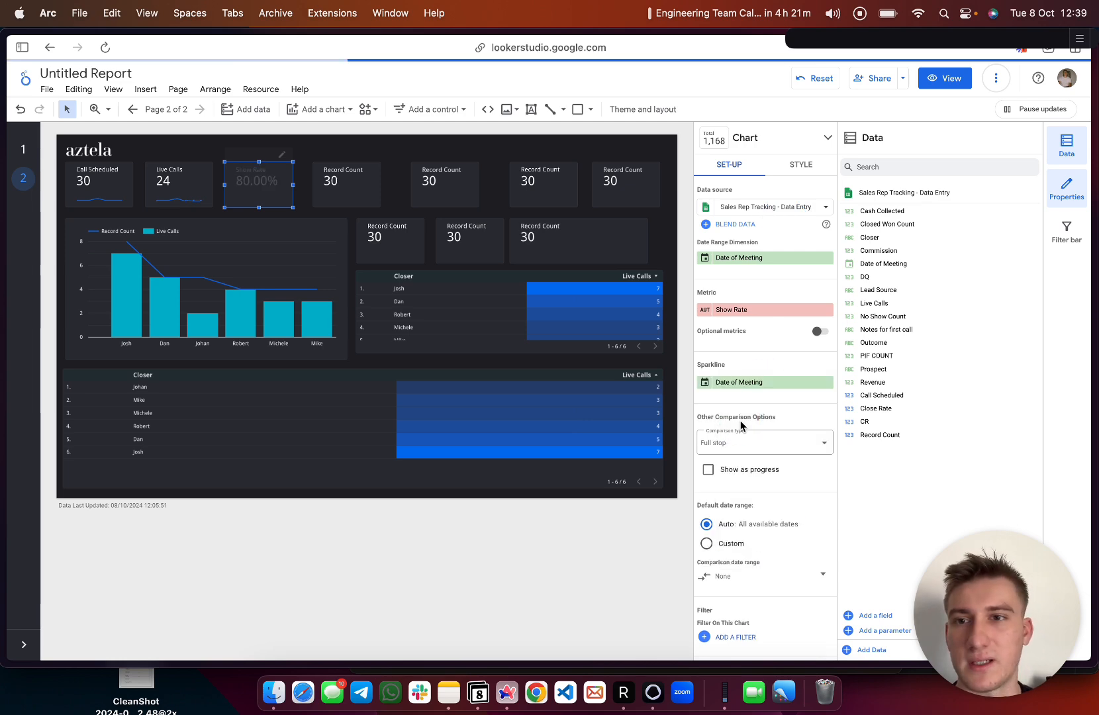
- Check the setup of page 1's Closed Won scorecard and view the blank calculated field editor, closing it without creating a field
{"action": "left_click", "coordinate": [21, 151]}
{"action": "left_click", "coordinate": [364, 179]}
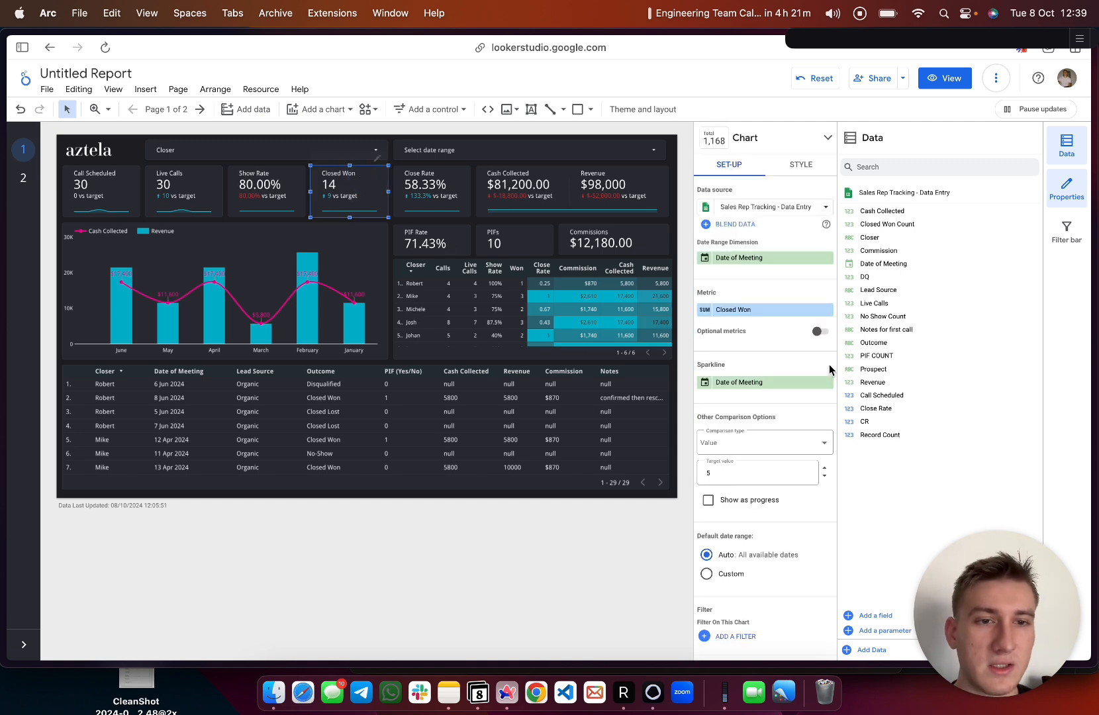
{"action": "left_click", "coordinate": [872, 616]}
{"action": "left_click", "coordinate": [874, 531]}
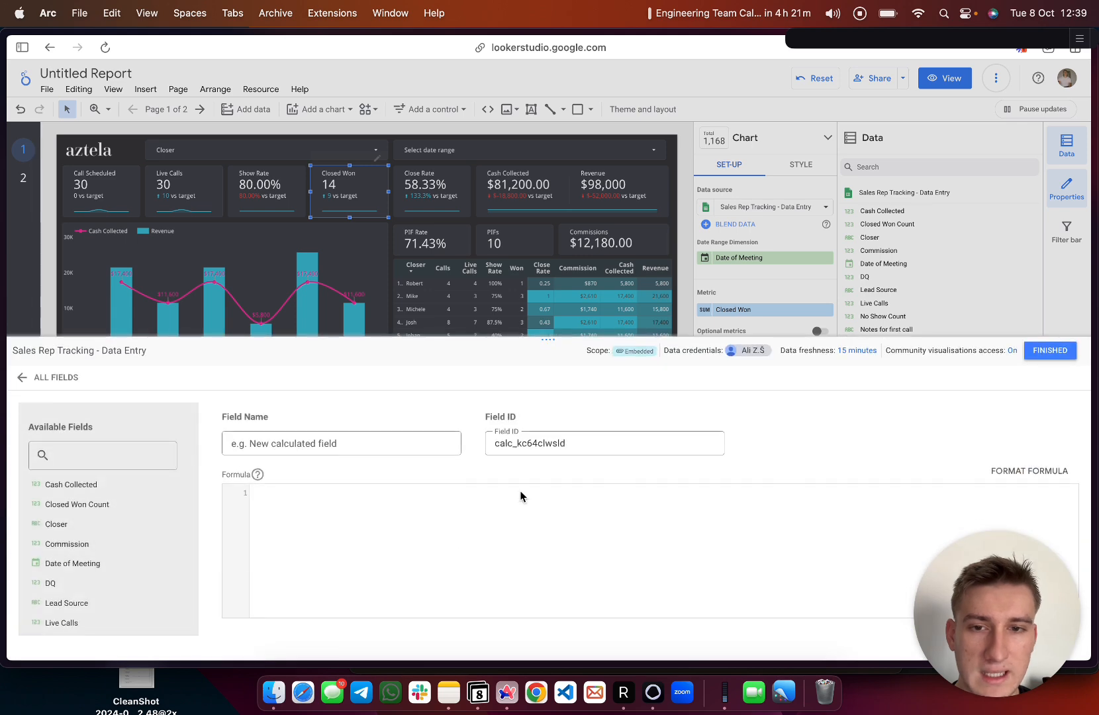
{"action": "left_click", "coordinate": [309, 445]}
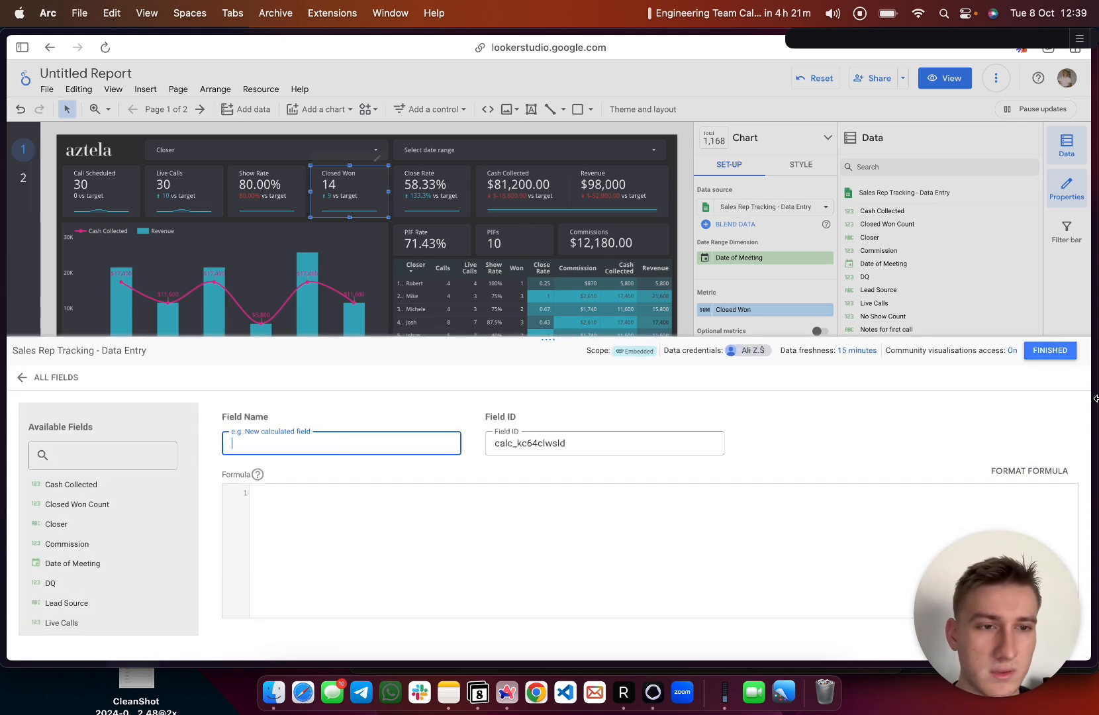
{"action": "left_click", "coordinate": [1030, 353]}
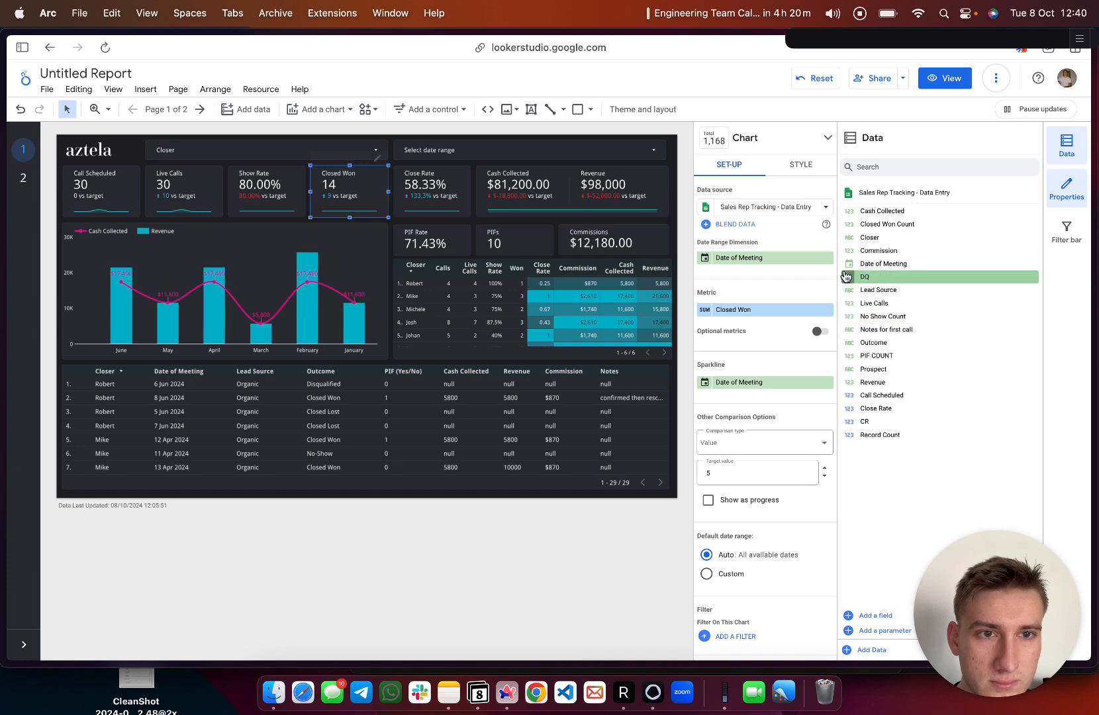
- Examine the Outcome condition in the Closed Won Count field's formula, then close the field editor without changes
{"action": "left_click", "coordinate": [845, 223]}
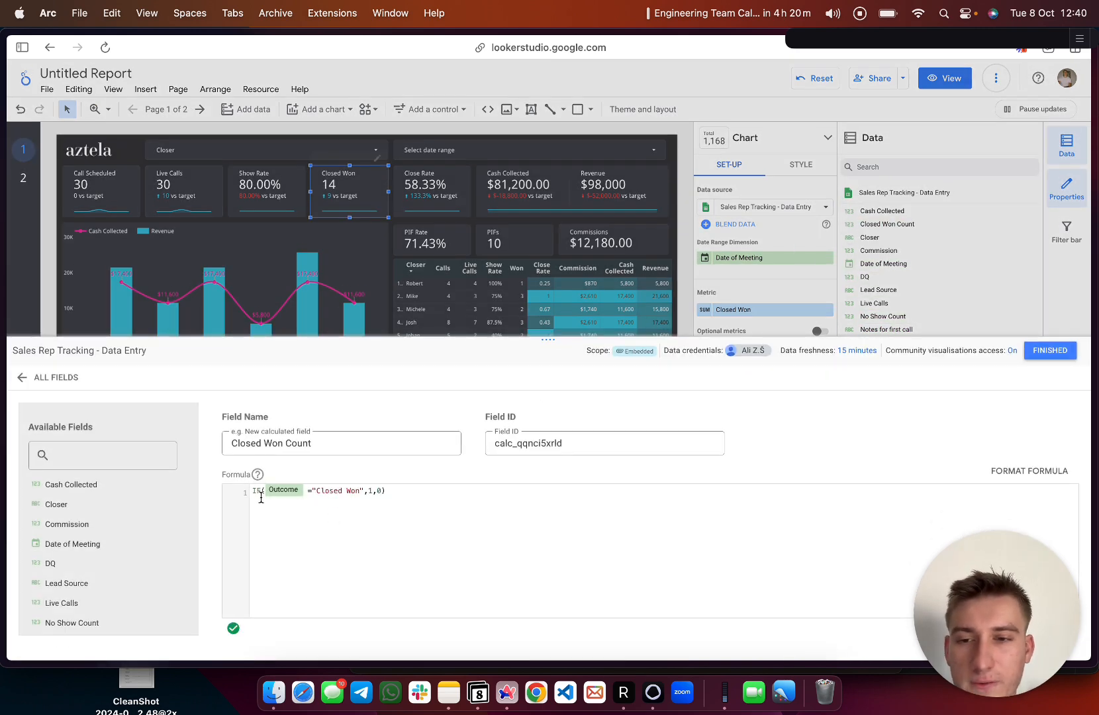
{"action": "left_click_drag", "start_coordinate": [314, 491], "coordinate": [358, 491]}
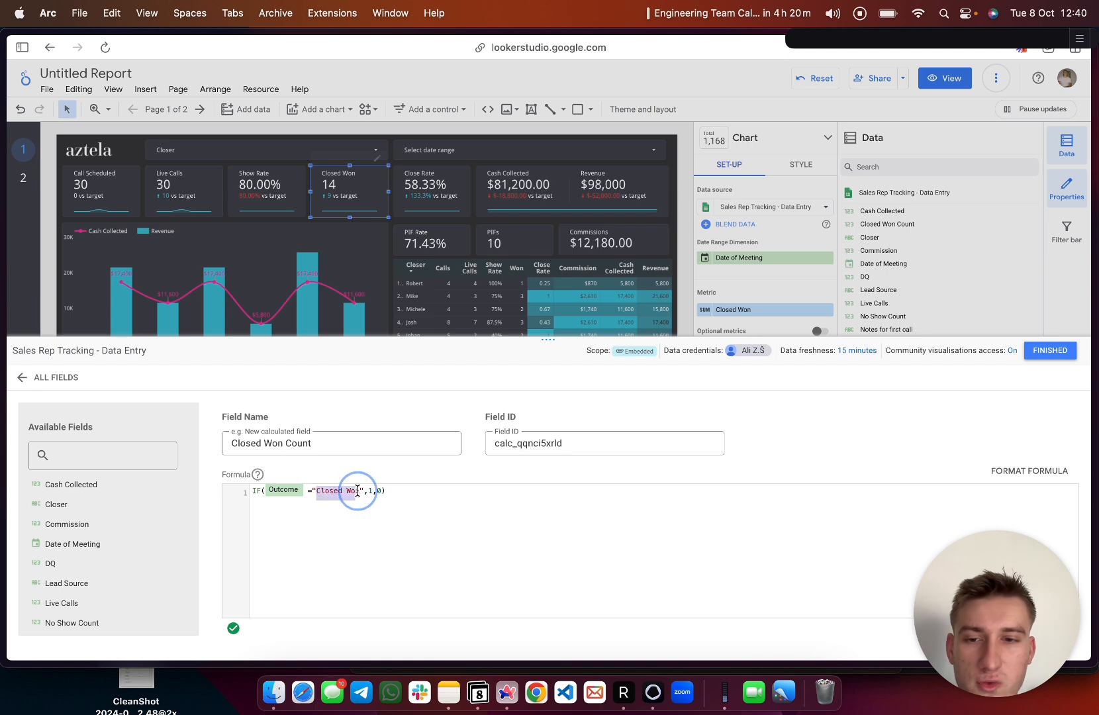
{"action": "left_click", "coordinate": [372, 493]}
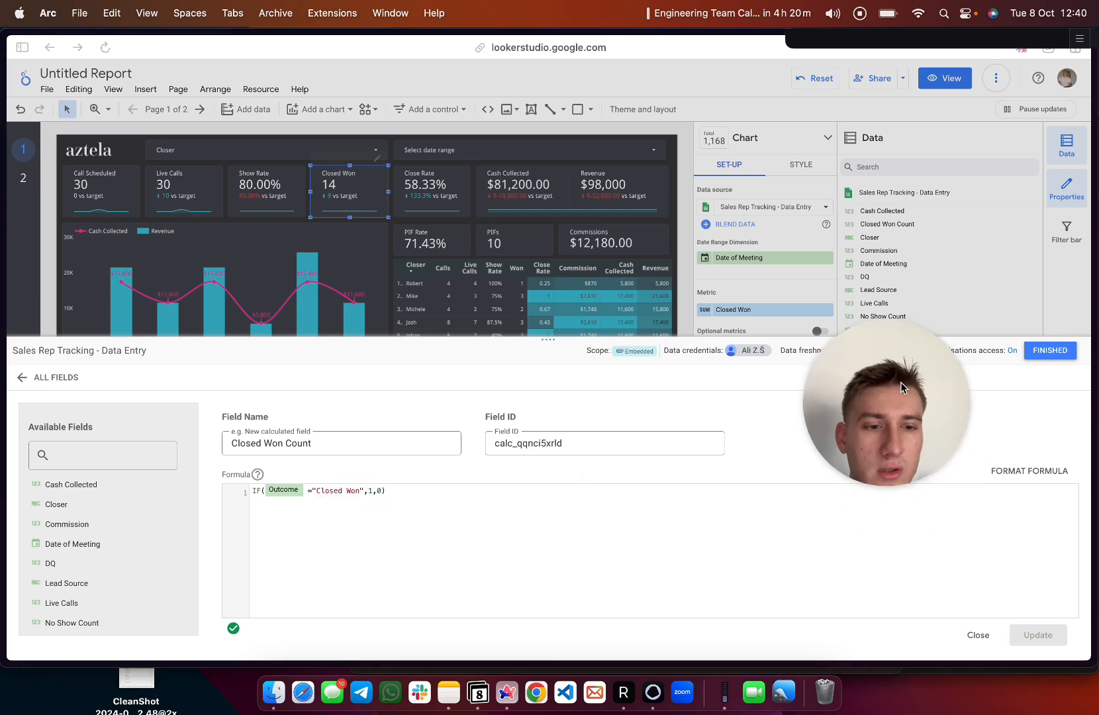
{"action": "left_click", "coordinate": [1050, 350]}
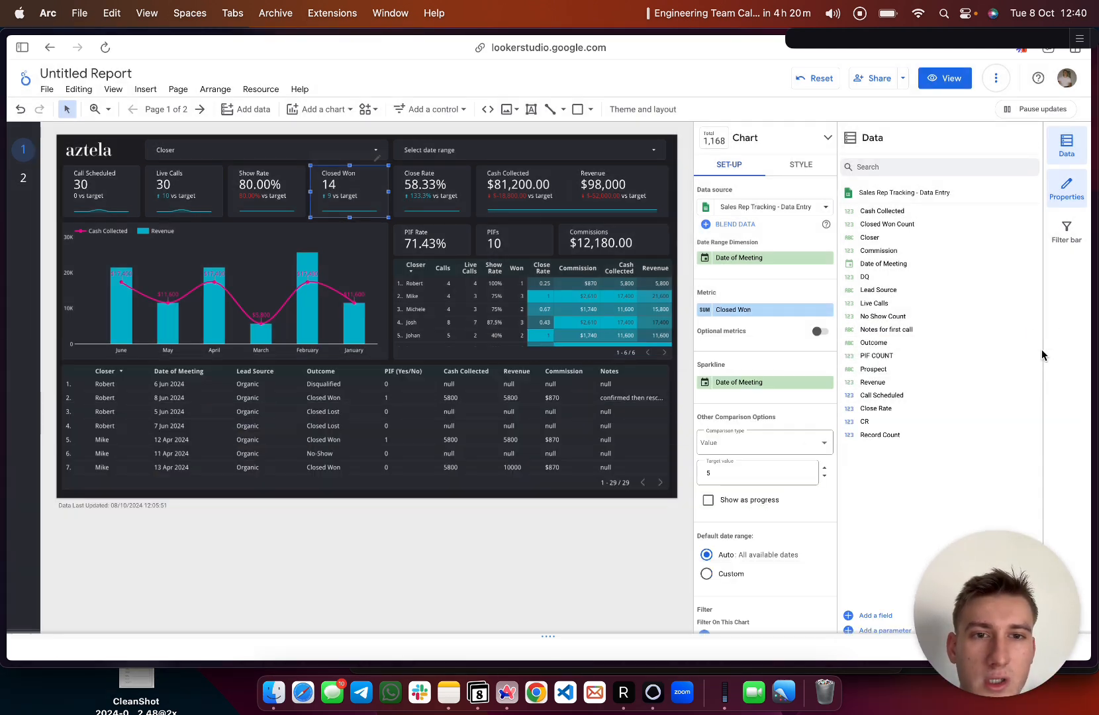
- Set page 2's fourth scorecard to the Closed Won Count metric with Date of Meeting as sparkline
{"action": "left_click", "coordinate": [22, 180]}
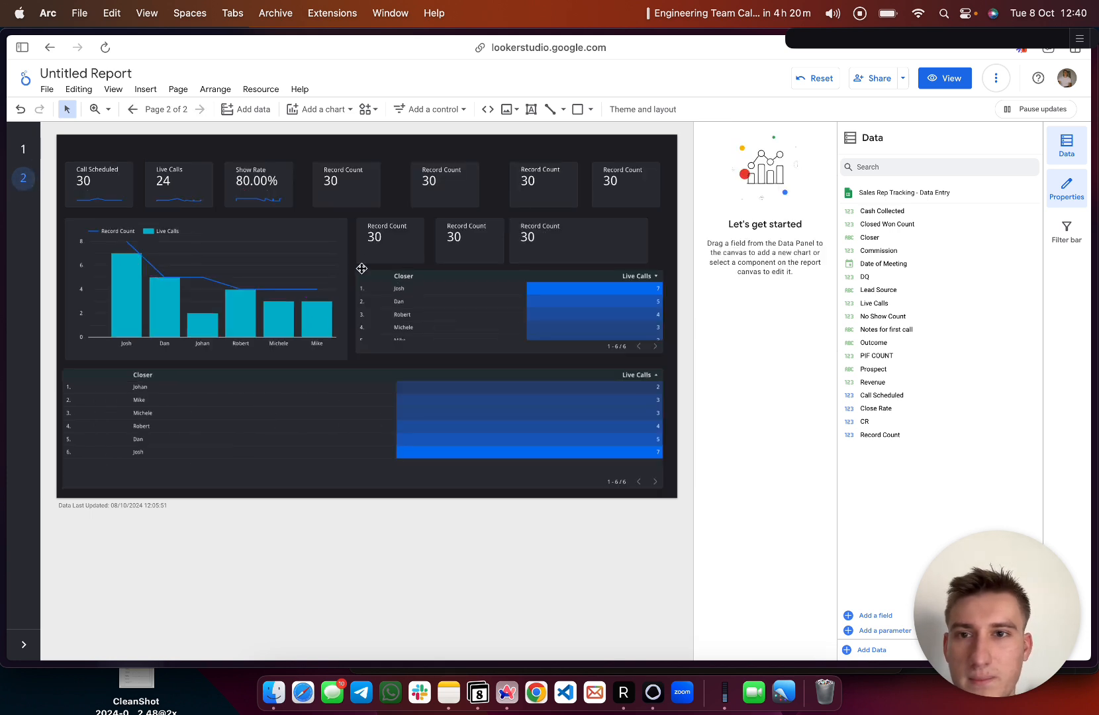
{"action": "left_click", "coordinate": [332, 177]}
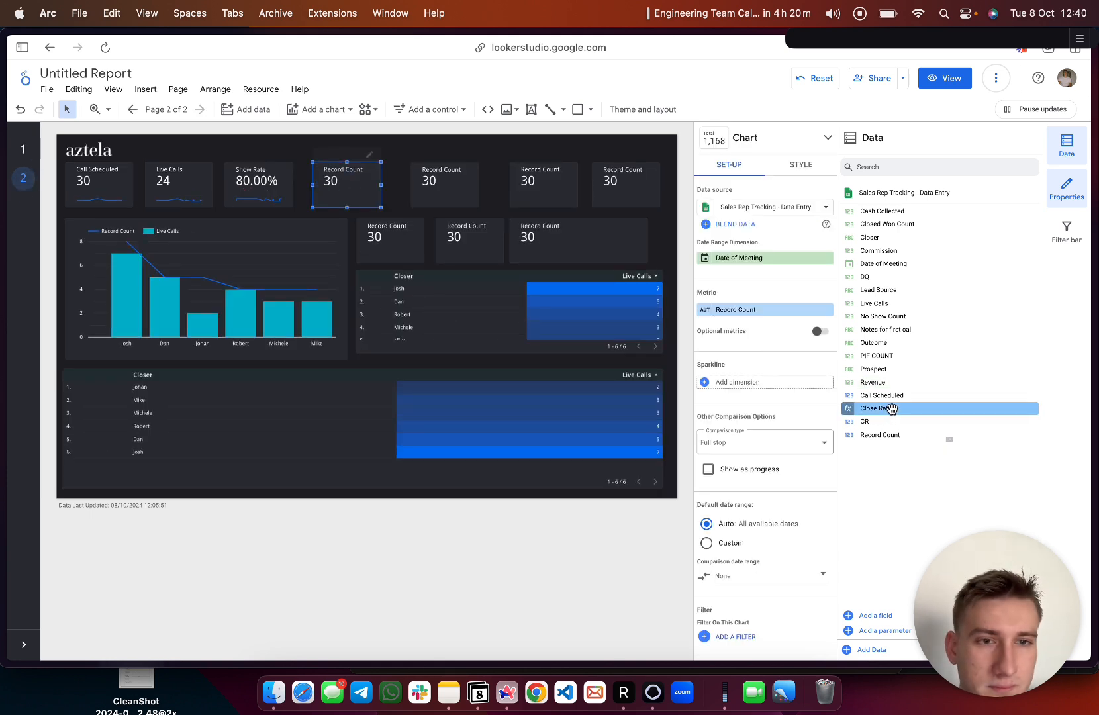
{"action": "left_click_drag", "start_coordinate": [899, 211], "coordinate": [768, 311]}
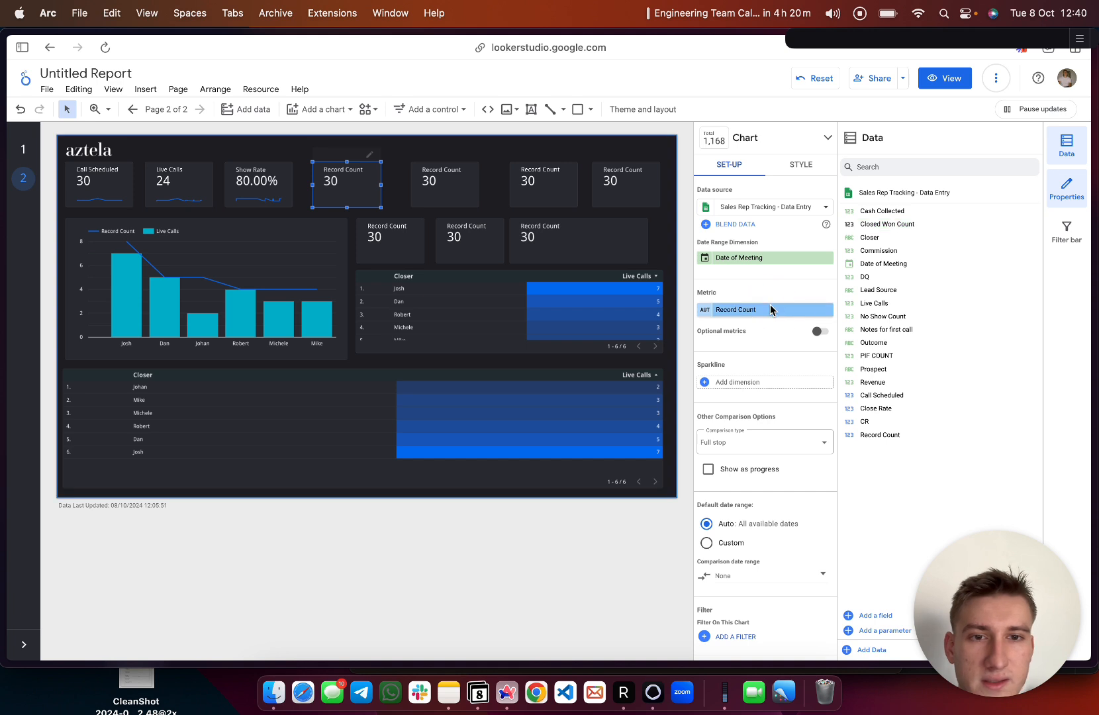
{"action": "left_click", "coordinate": [738, 383]}
{"action": "left_click", "coordinate": [748, 424]}
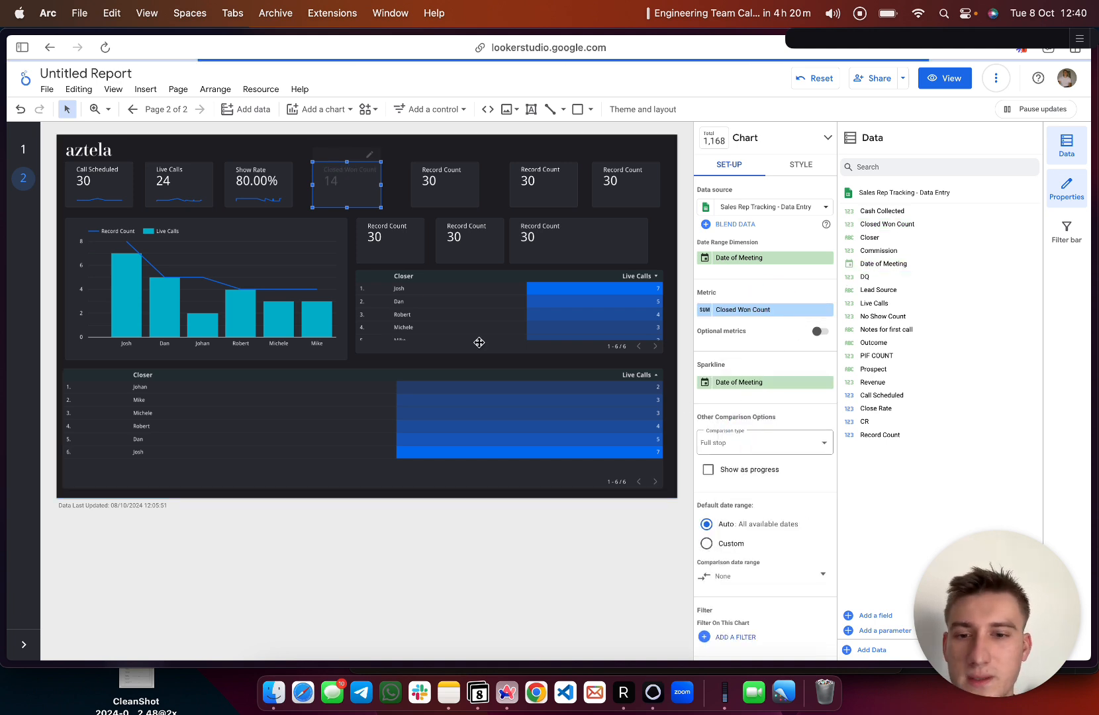
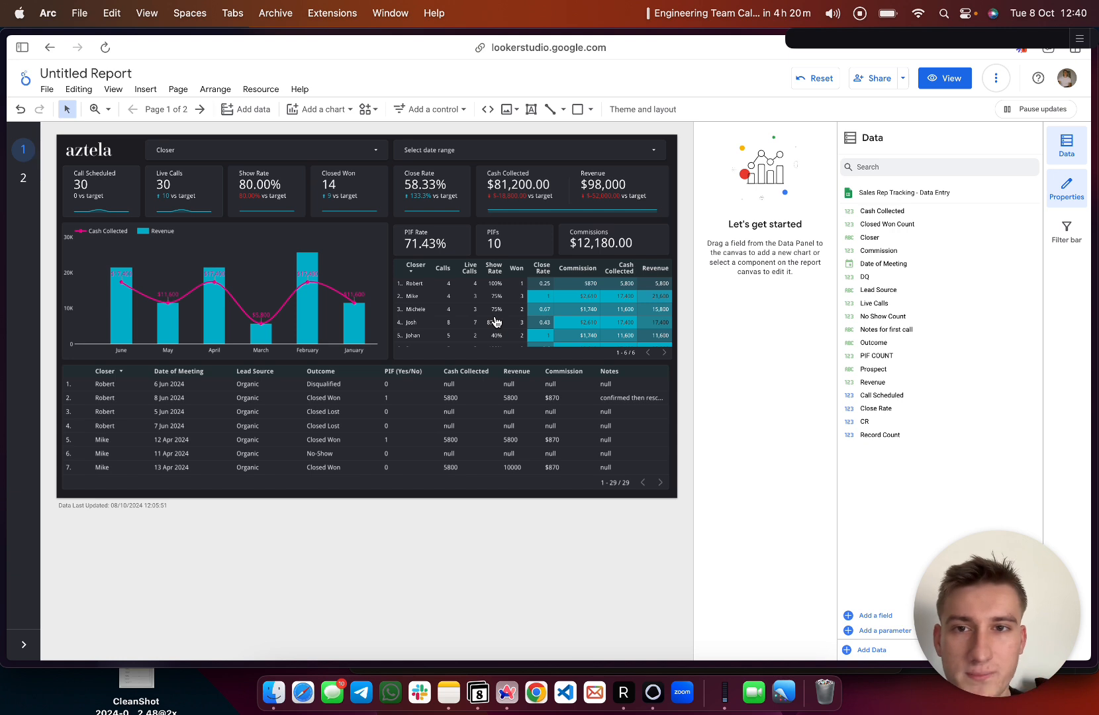
- Check the setup of page 1's Close Rate scorecard, the fields available for its metric and the metric's settings
{"action": "left_click", "coordinate": [421, 196]}
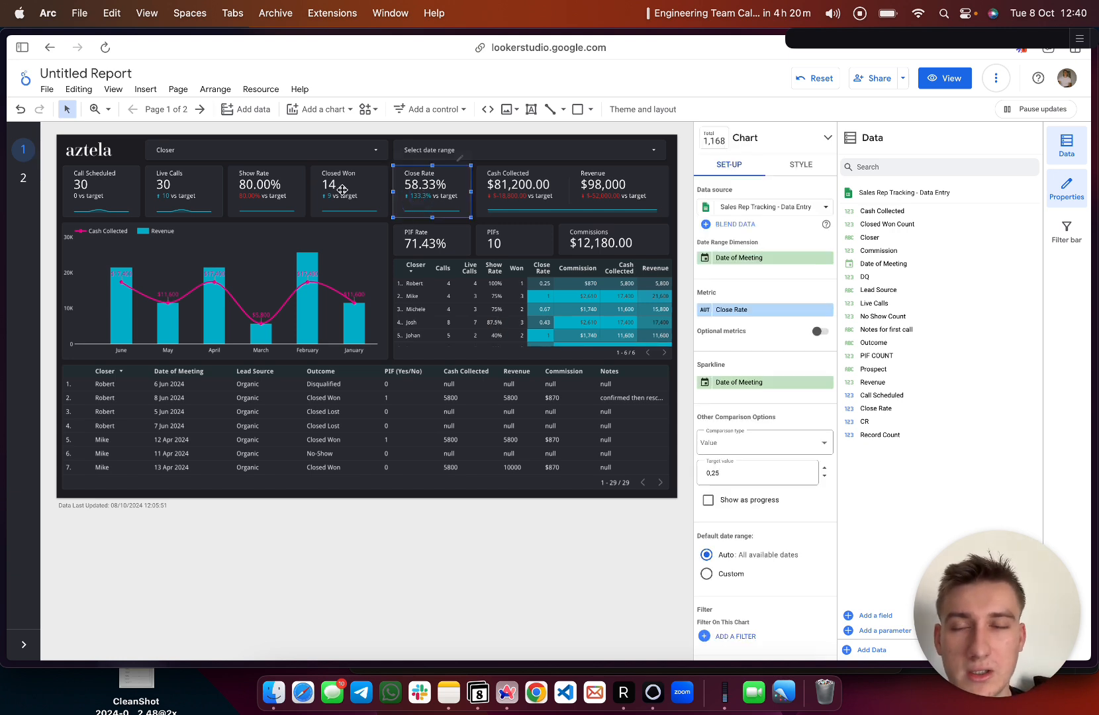
{"action": "left_click", "coordinate": [706, 387]}
{"action": "left_click", "coordinate": [749, 311]}
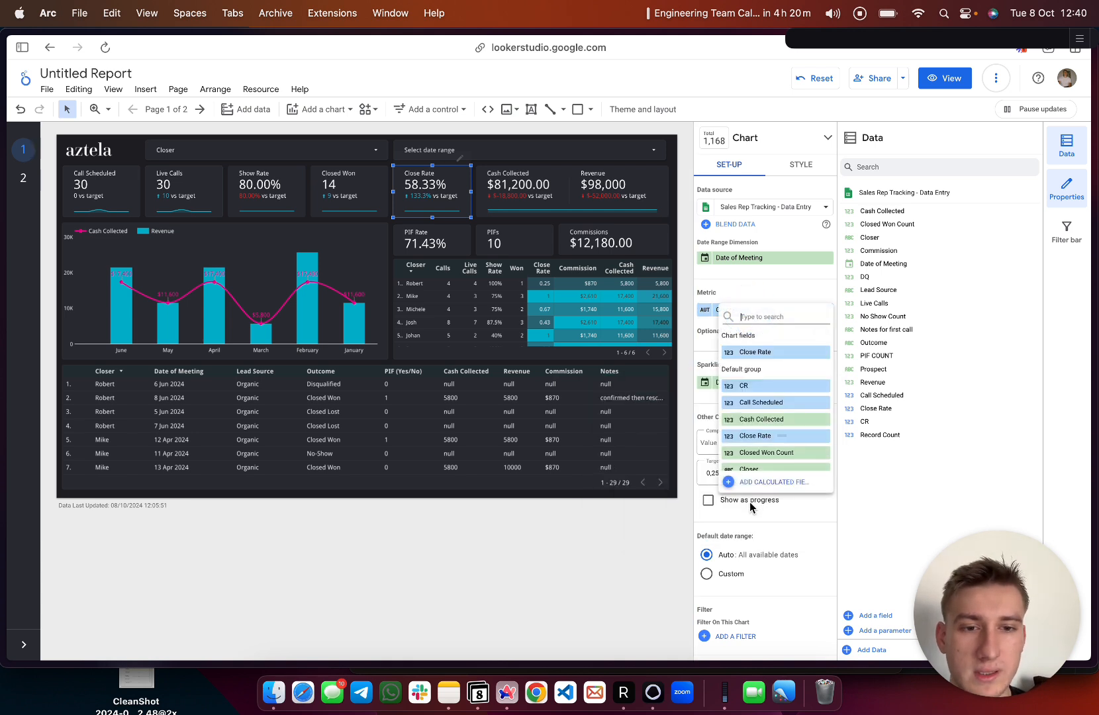
{"action": "left_click", "coordinate": [700, 323]}
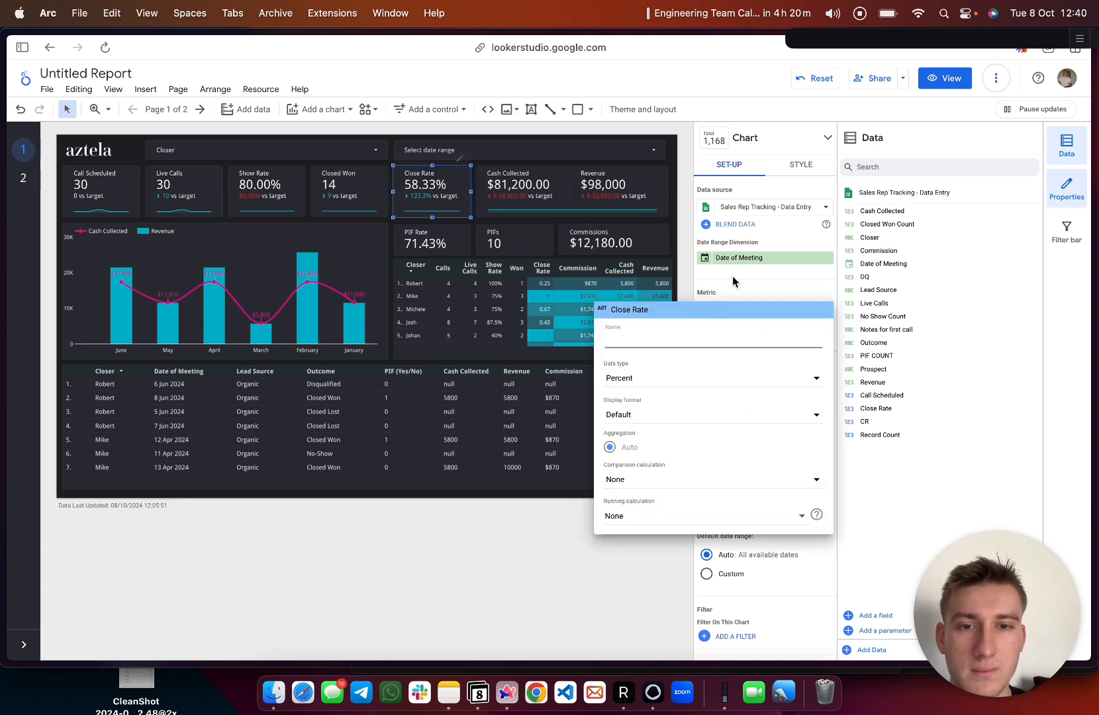
- View the blank calculated field editor without creating a field, and examine the Close Rate field's formula without changing it
{"action": "left_click", "coordinate": [732, 281]}
{"action": "left_click", "coordinate": [728, 309]}
{"action": "left_click", "coordinate": [759, 290]}
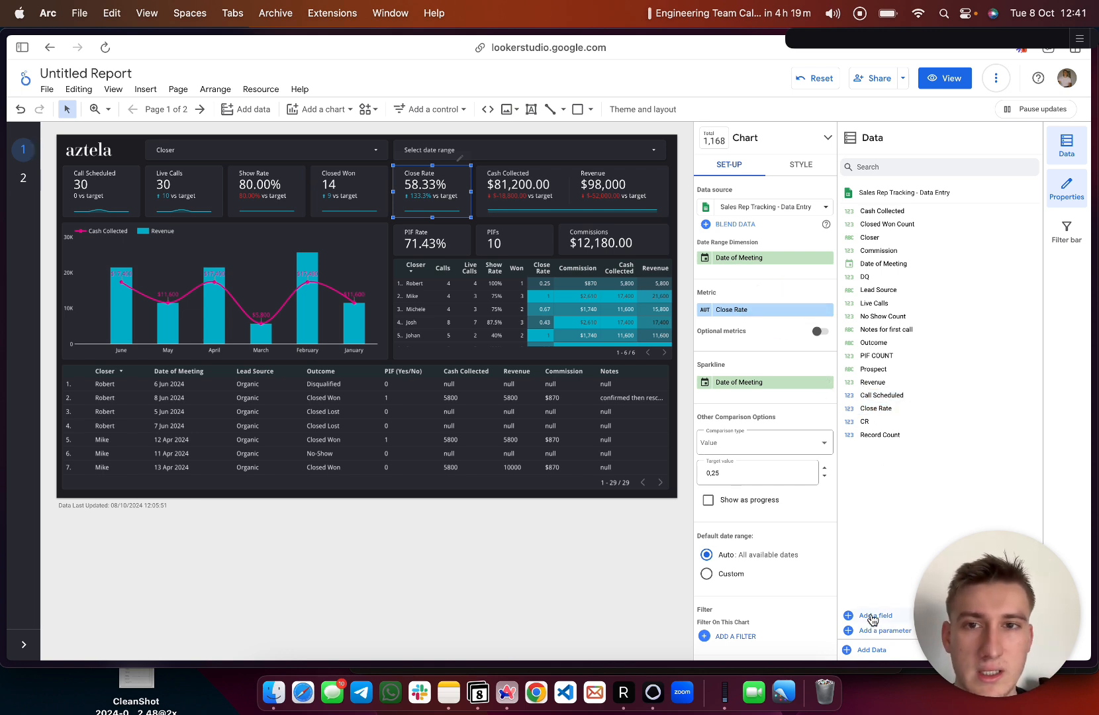
{"action": "left_click", "coordinate": [873, 617]}
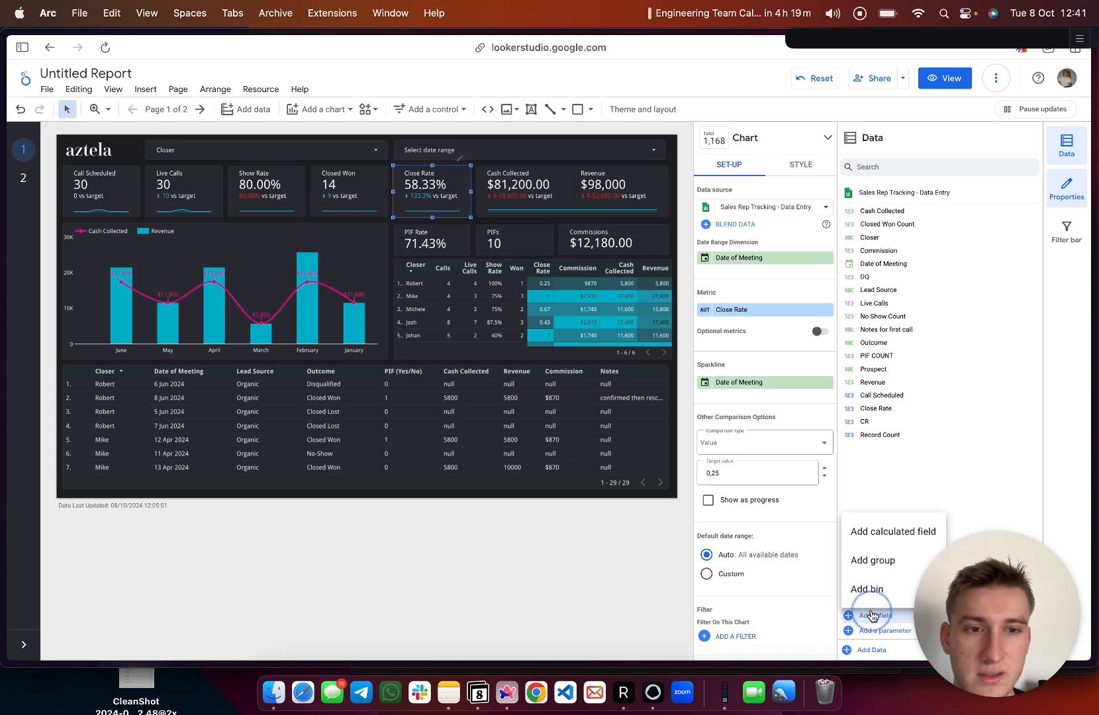
{"action": "left_click", "coordinate": [891, 538]}
{"action": "left_click", "coordinate": [362, 455]}
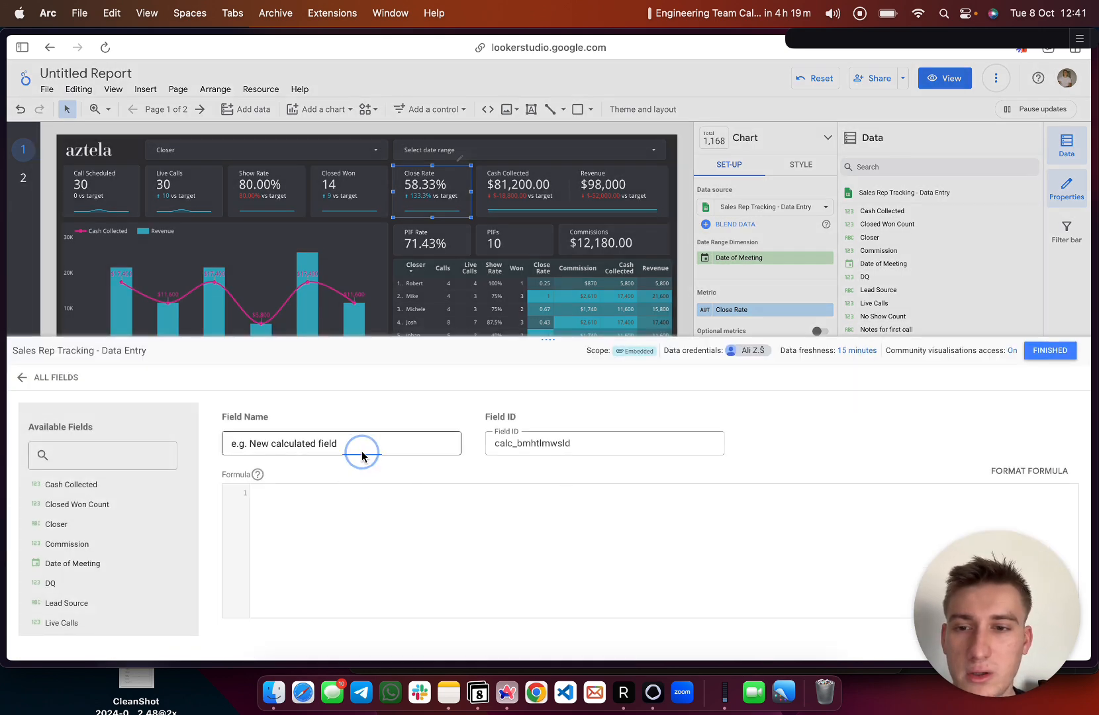
{"action": "left_click", "coordinate": [1039, 361]}
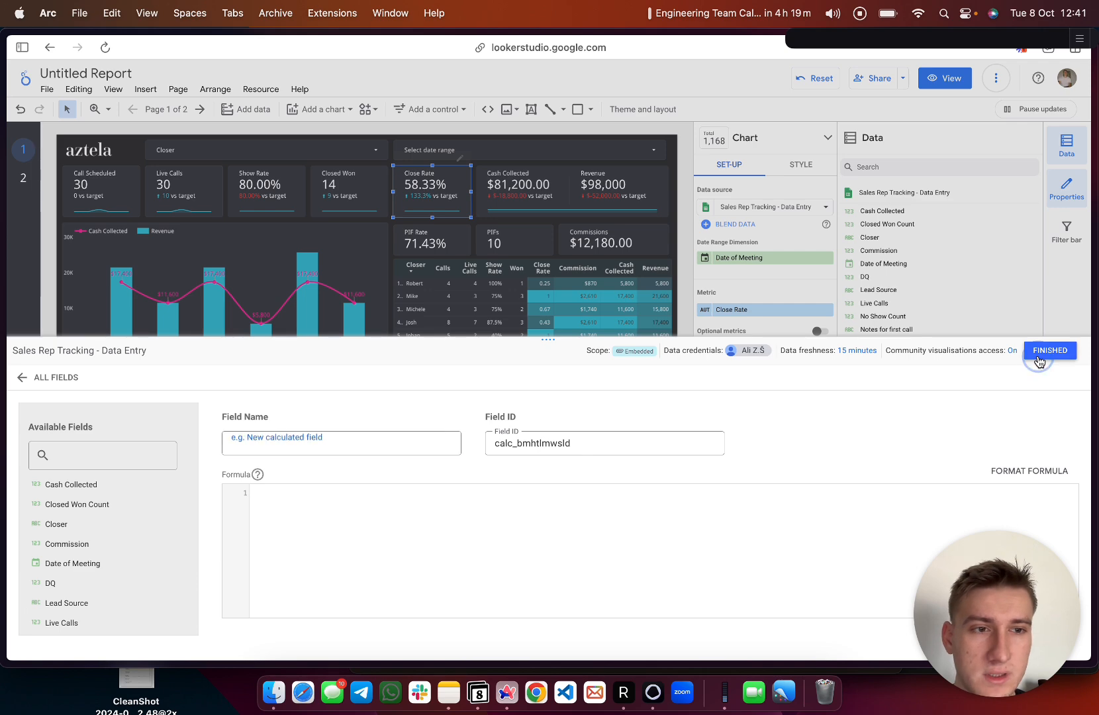
{"action": "left_click", "coordinate": [847, 409]}
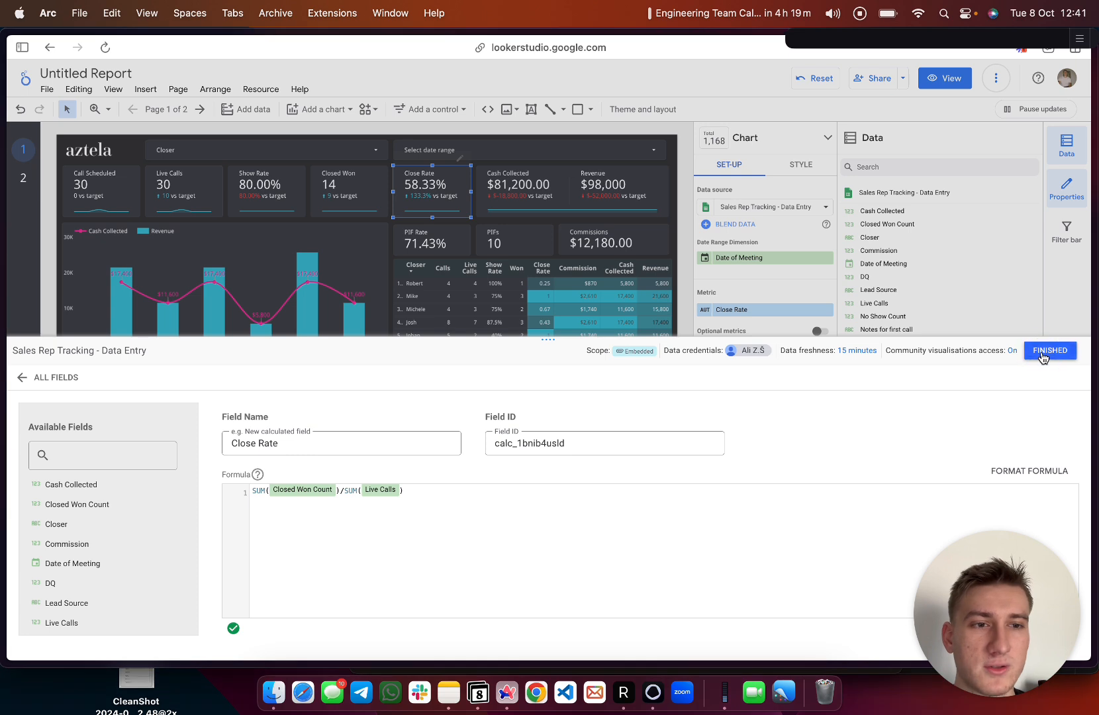
{"action": "left_click", "coordinate": [1042, 352]}
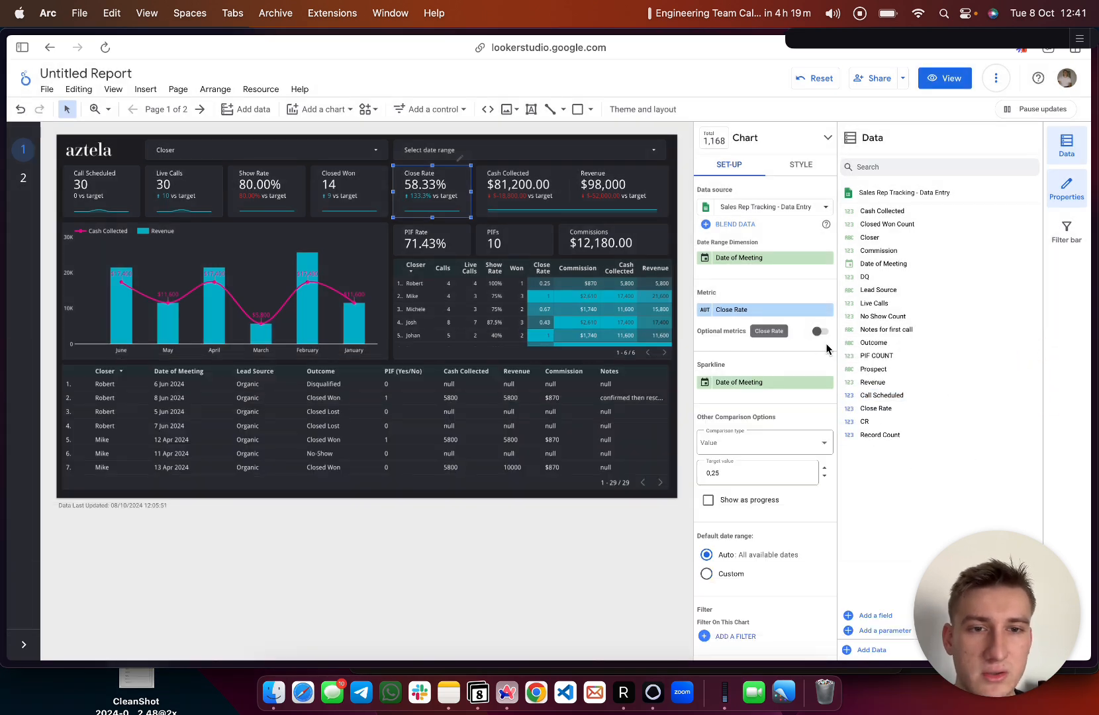
- Assign Close Rate as the metric of page 1's Close Rate scorecard and set its data type to Percent
{"action": "left_click_drag", "start_coordinate": [876, 409], "coordinate": [744, 319]}
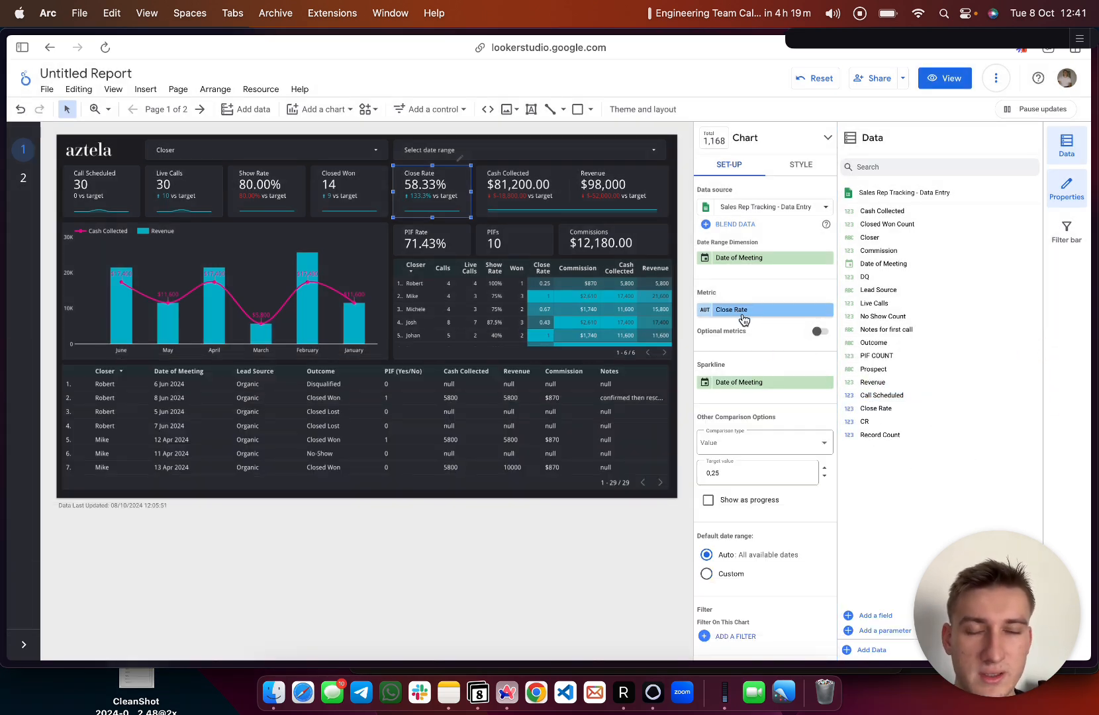
{"action": "left_click", "coordinate": [711, 310]}
{"action": "left_click", "coordinate": [705, 380]}
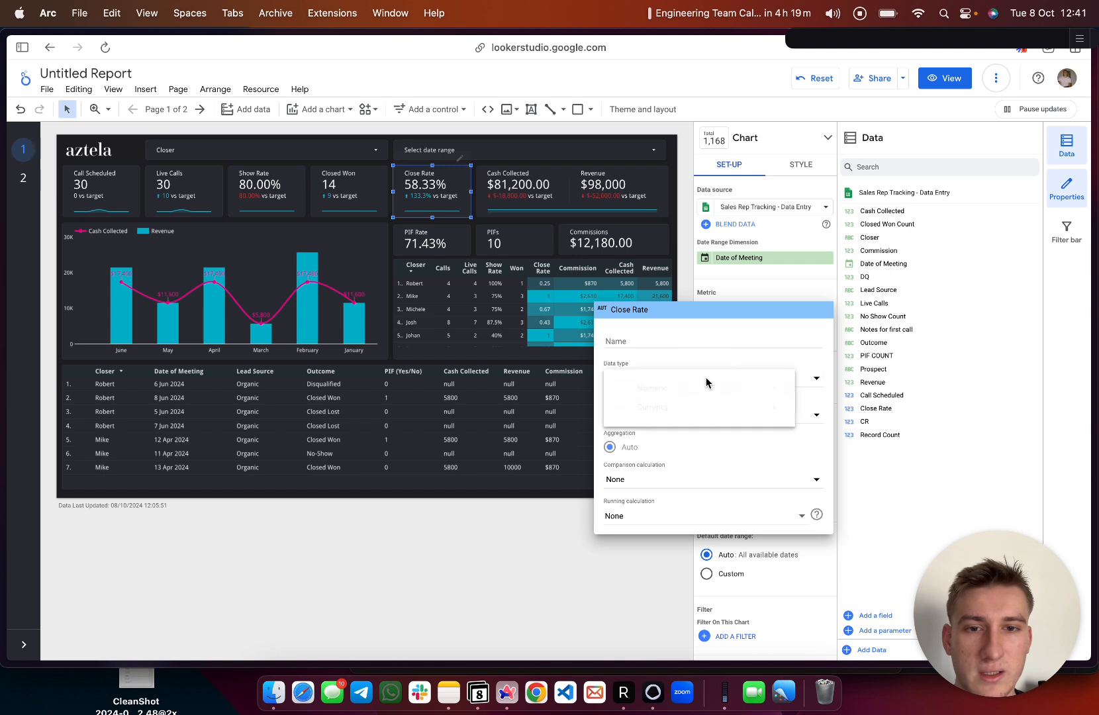
{"action": "mouse_move", "coordinate": [677, 393]}
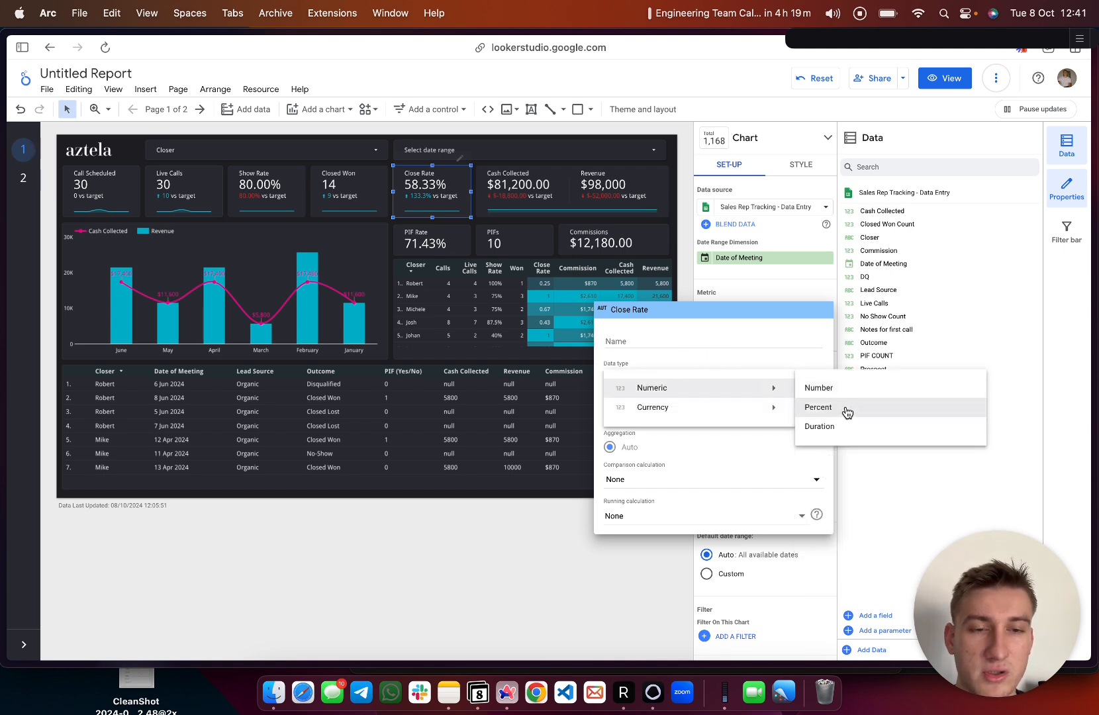
{"action": "left_click", "coordinate": [847, 409]}
{"action": "left_click", "coordinate": [888, 498]}
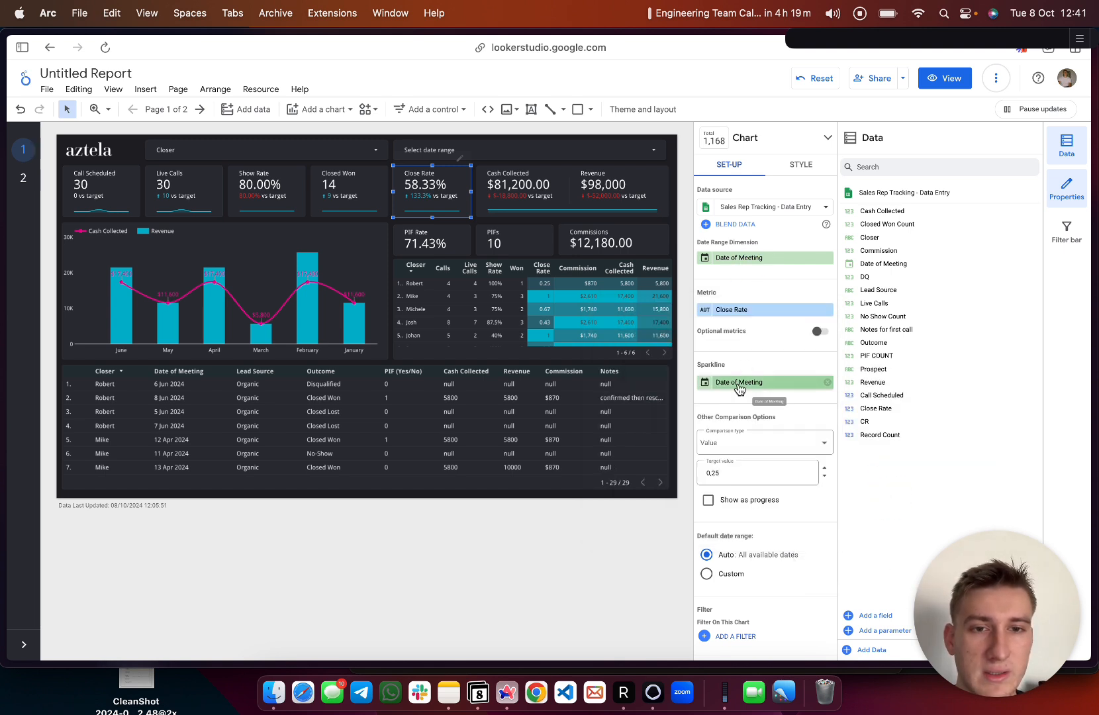
- Set page 2's fifth scorecard to the Close Rate metric with Date of Meeting as sparkline
{"action": "mouse_move", "coordinate": [218, 267]}
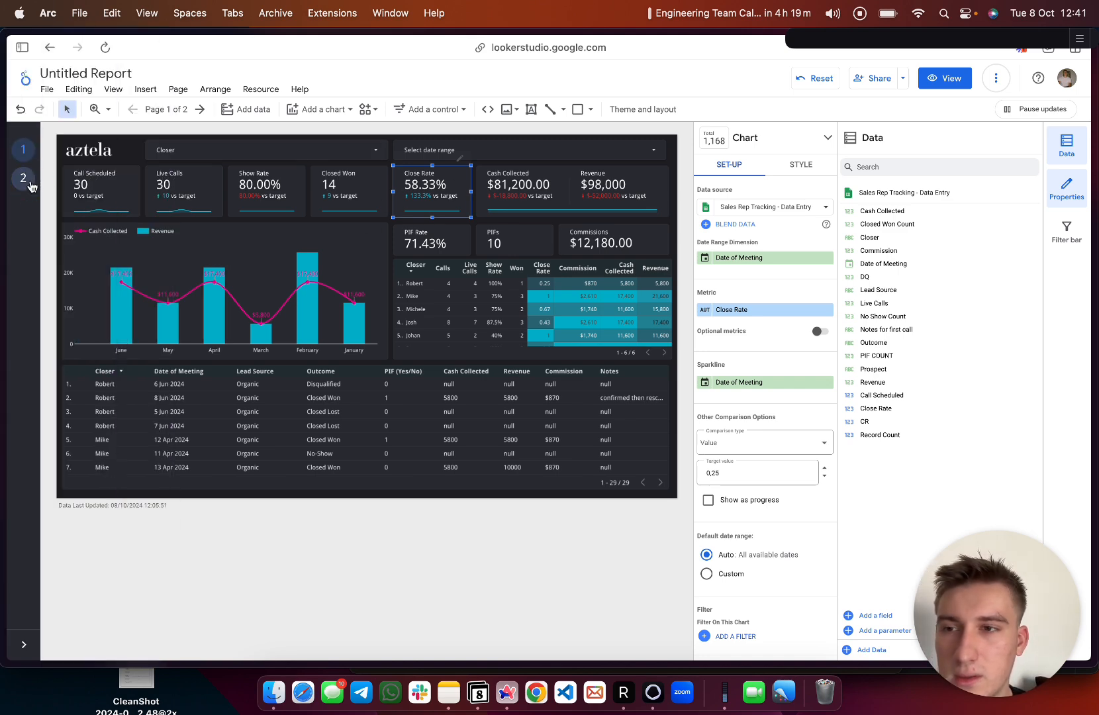
{"action": "left_click", "coordinate": [28, 181]}
{"action": "left_click", "coordinate": [466, 201]}
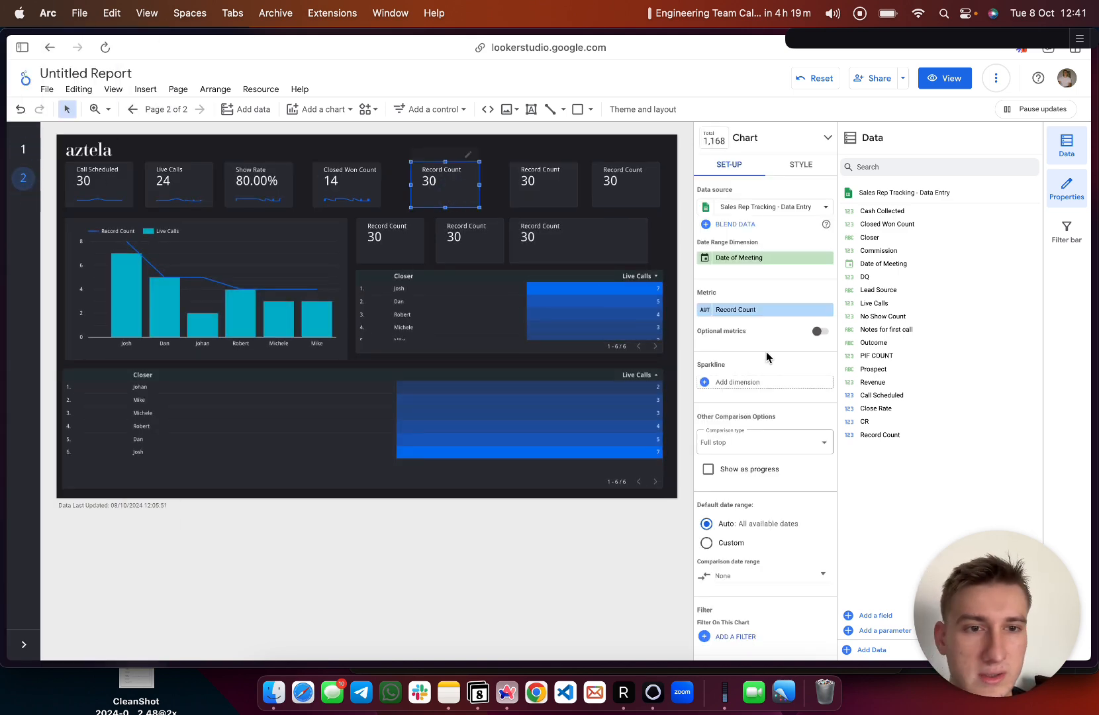
{"action": "left_click_drag", "start_coordinate": [934, 409], "coordinate": [788, 315]}
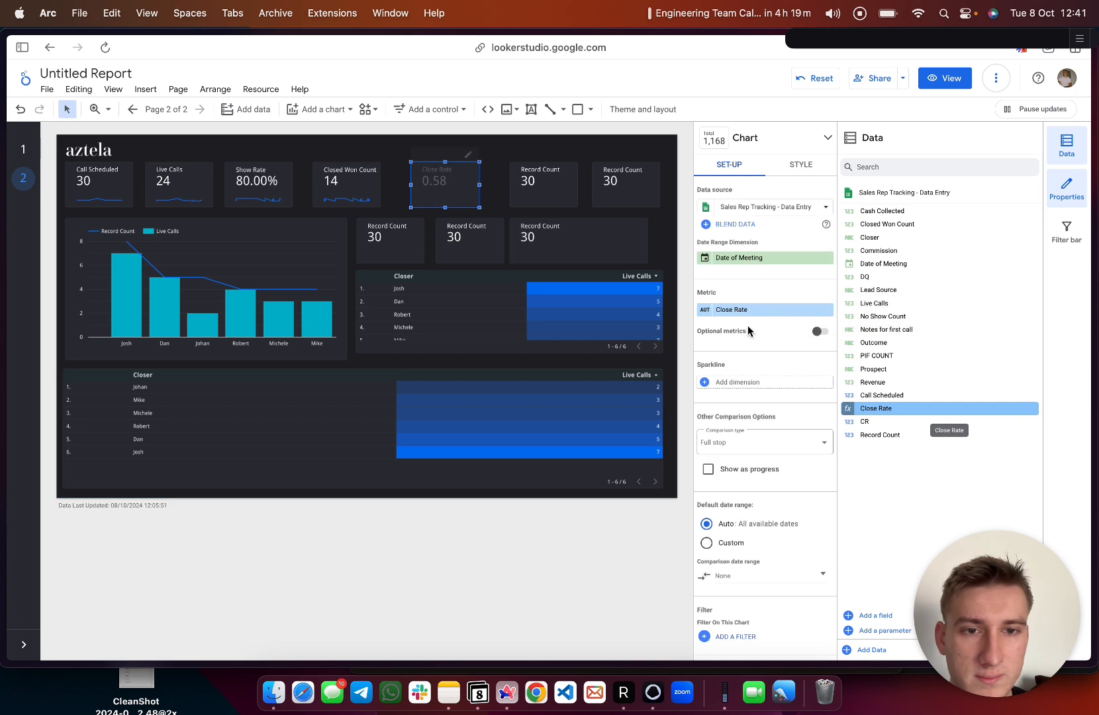
{"action": "left_click", "coordinate": [748, 422]}
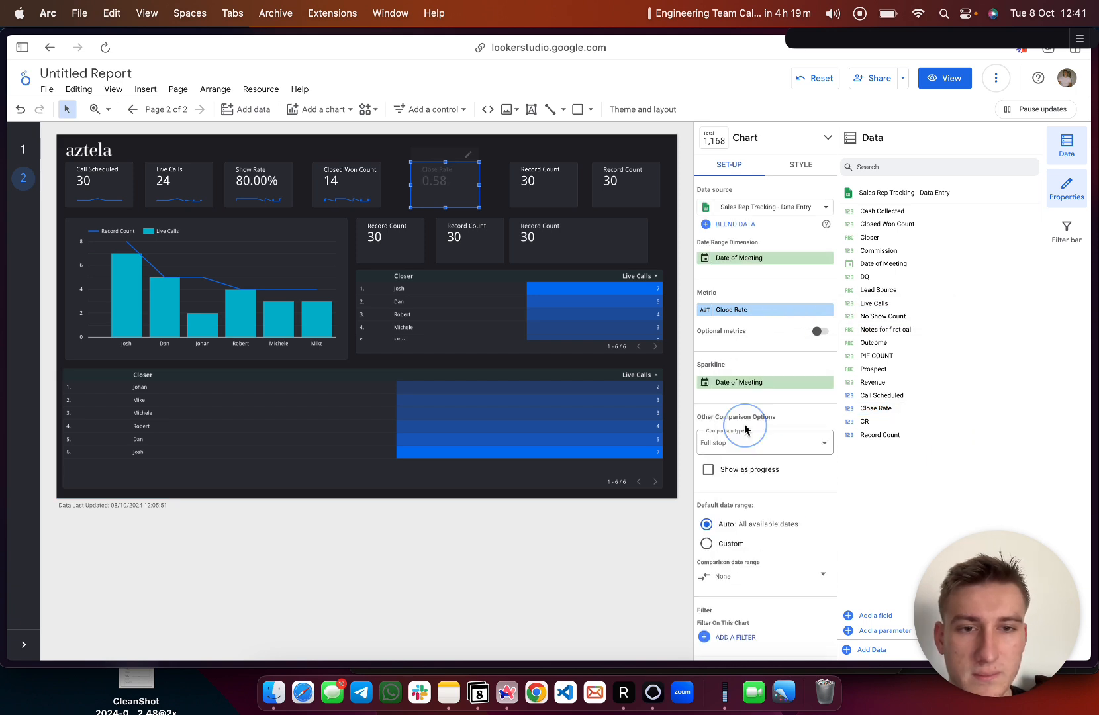
- Set the data type of the Close Rate metric in page 2's fifth scorecard to Percent
{"action": "left_click", "coordinate": [709, 309]}
{"action": "left_click", "coordinate": [671, 369]}
{"action": "mouse_move", "coordinate": [662, 385]}
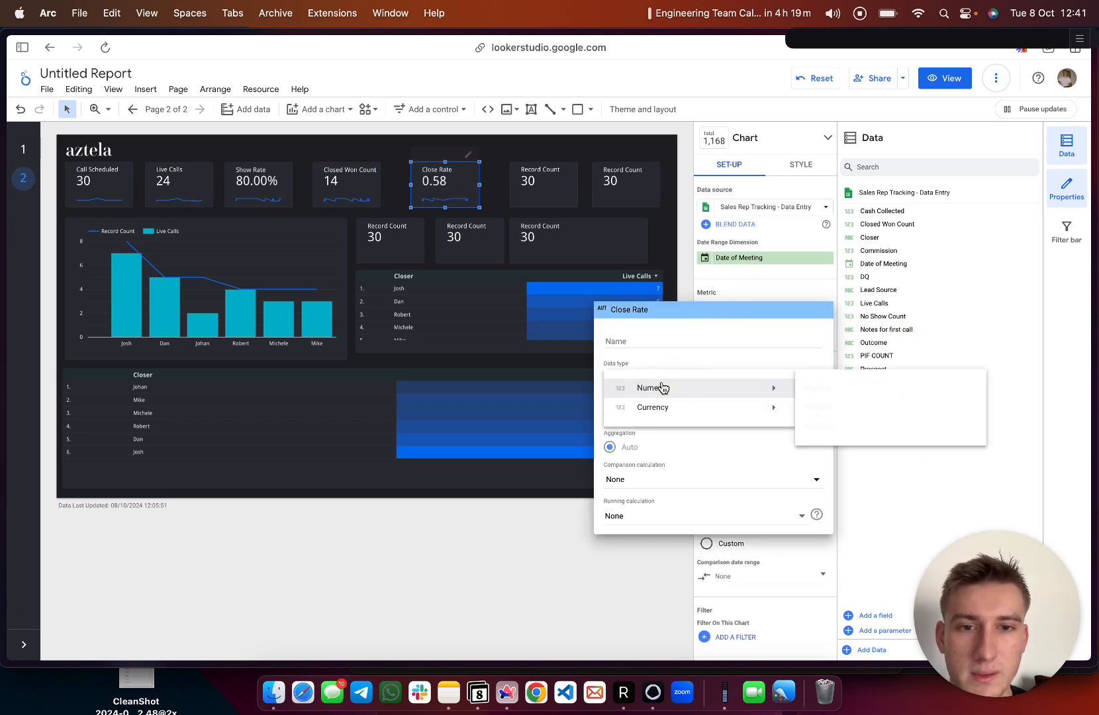
{"action": "left_click", "coordinate": [847, 410]}
{"action": "left_click", "coordinate": [909, 469]}
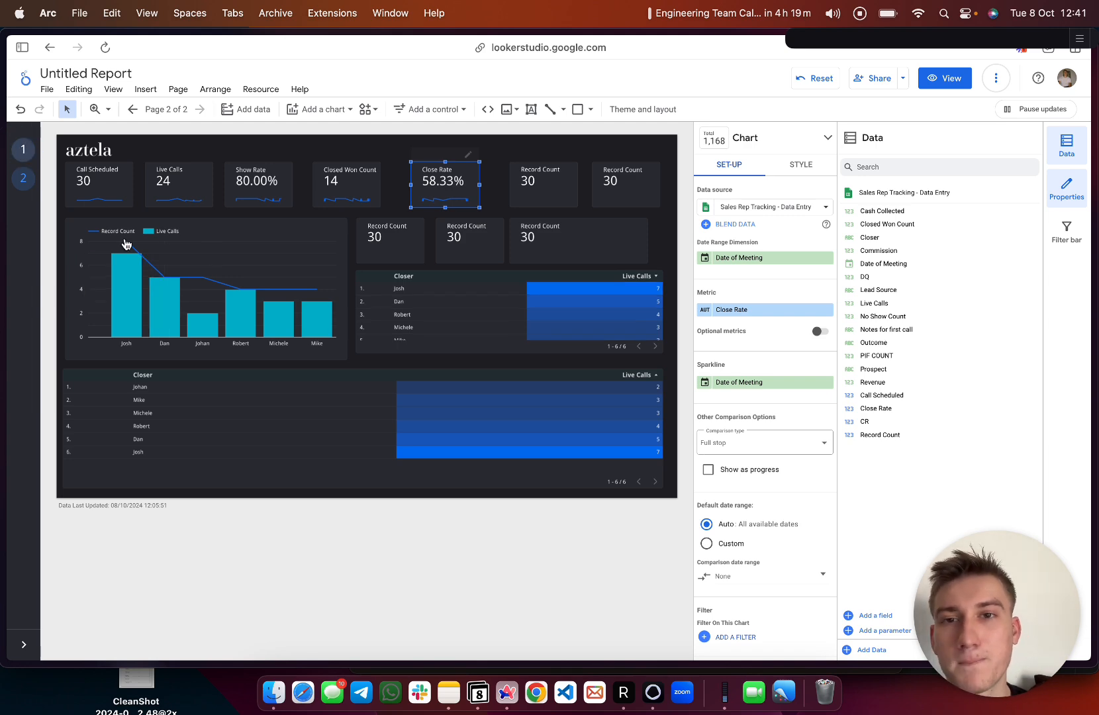
- Compare the metric, sparkline and target setup of page 1's Cash Collected and Revenue scorecards
{"action": "left_click", "coordinate": [535, 194]}
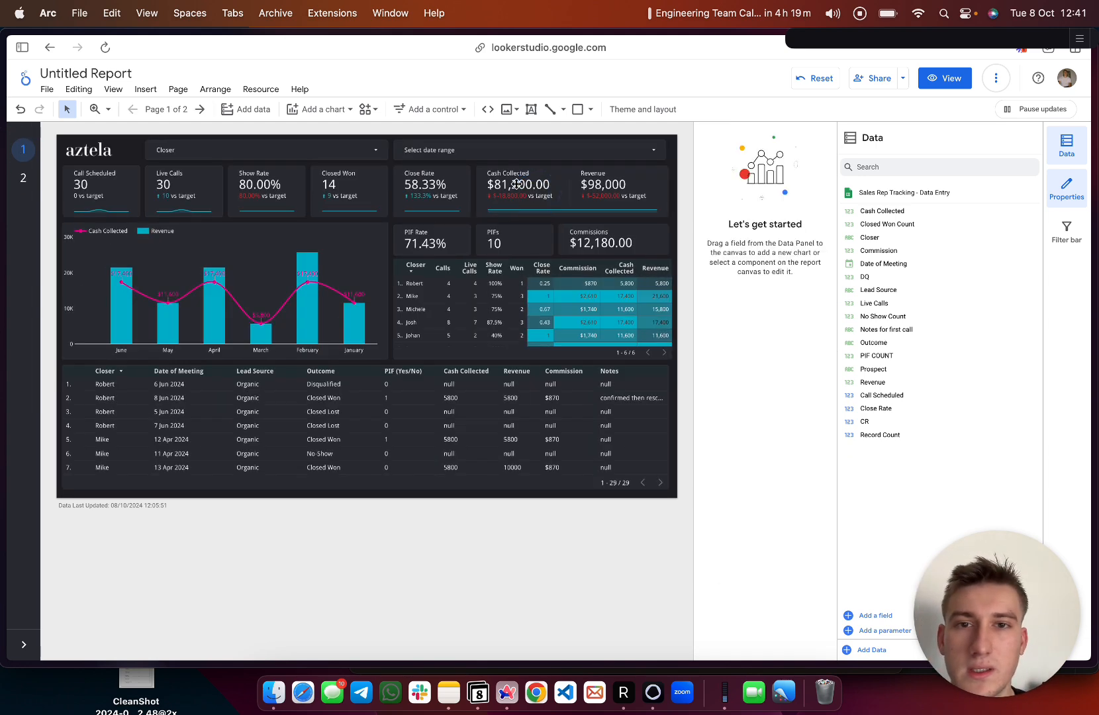
{"action": "left_click", "coordinate": [516, 184]}
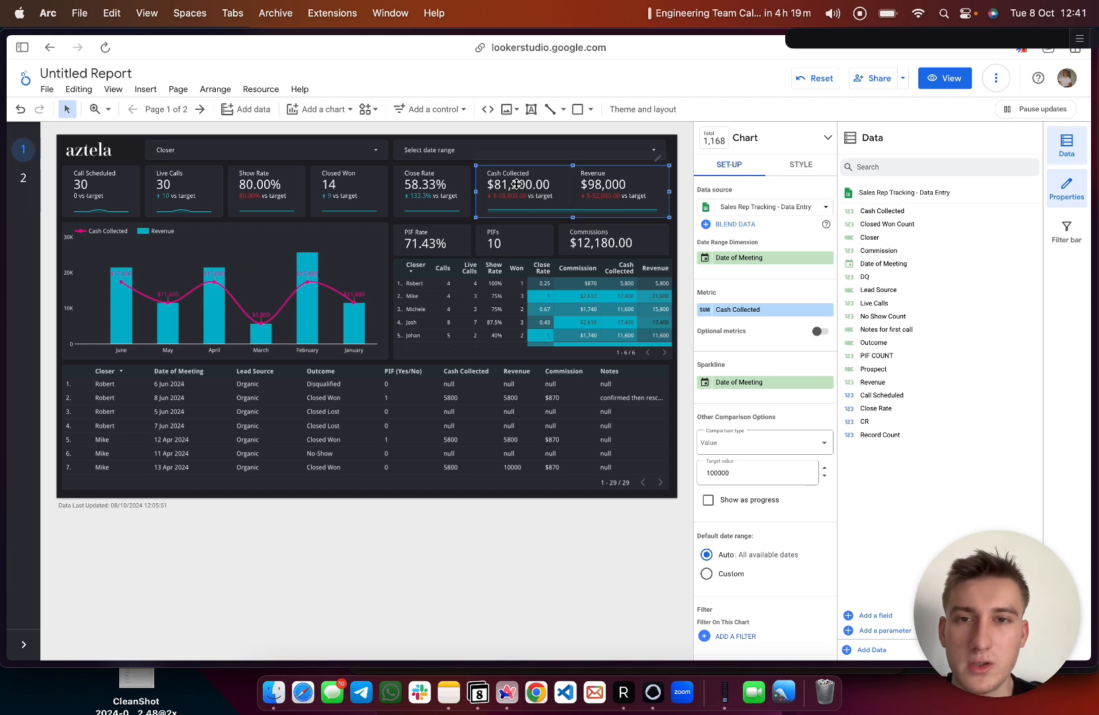
{"action": "left_click", "coordinate": [516, 184]}
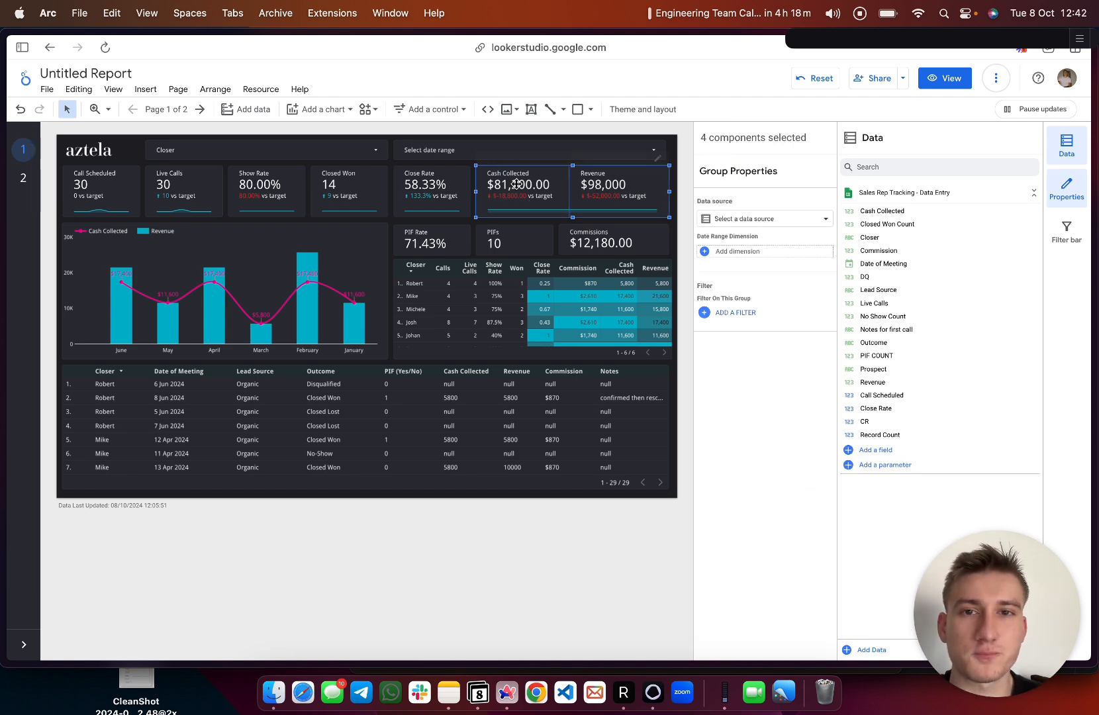
{"action": "left_click", "coordinate": [616, 192]}
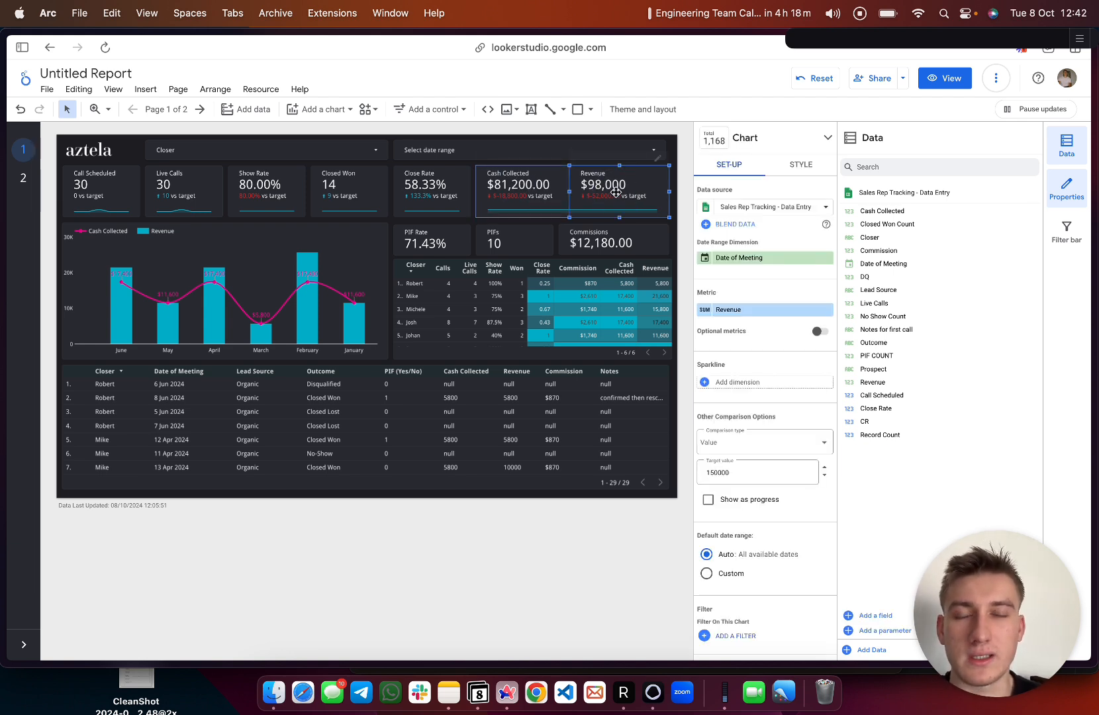
{"action": "left_click", "coordinate": [535, 194]}
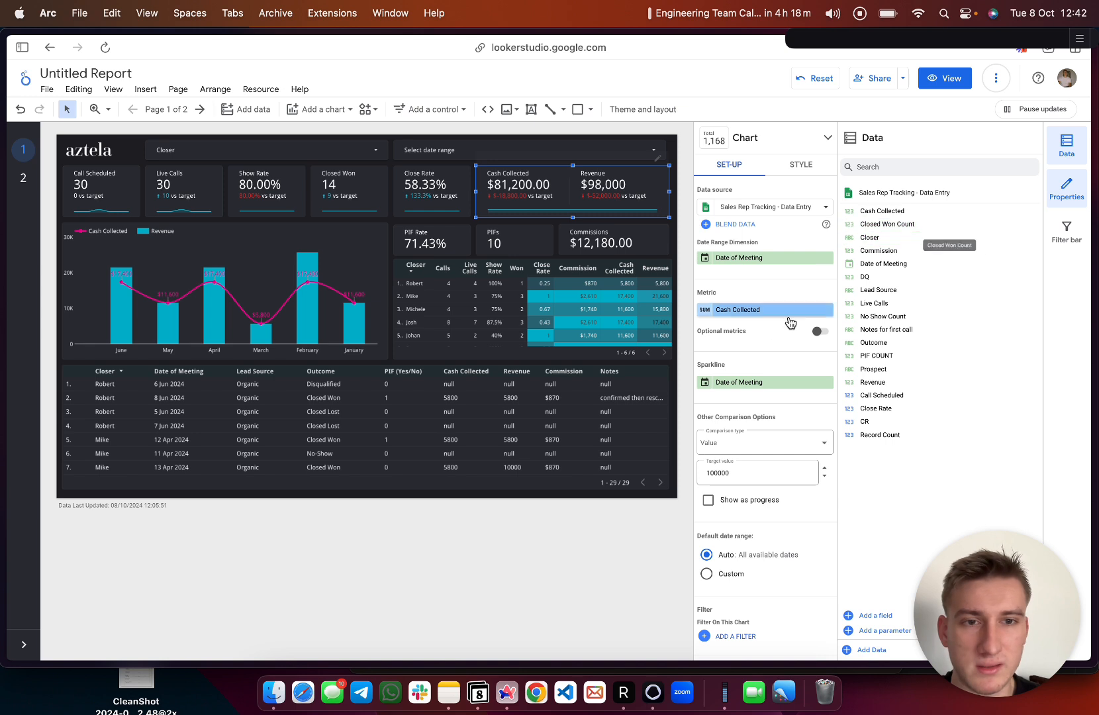
{"action": "left_click", "coordinate": [607, 204]}
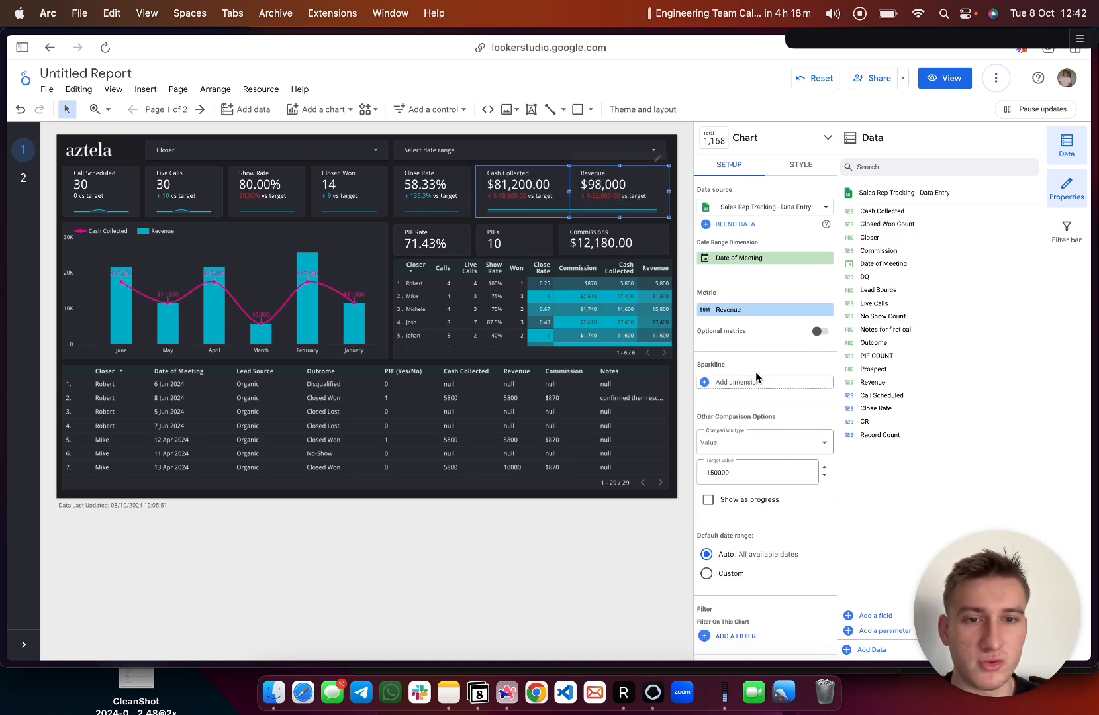
{"action": "left_click", "coordinate": [525, 184]}
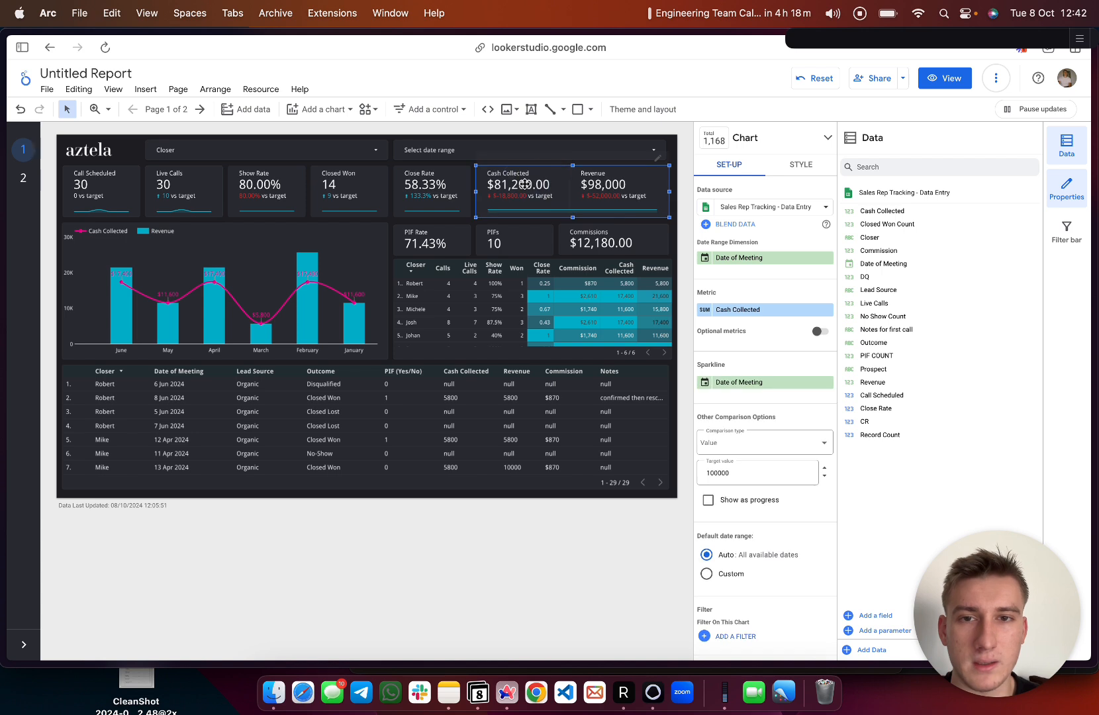
- Check the currency options for page 1's Cash Collected metric without changing them, and look over the Revenue scorecard's setup again
{"action": "left_click", "coordinate": [705, 312]}
{"action": "left_click", "coordinate": [652, 376]}
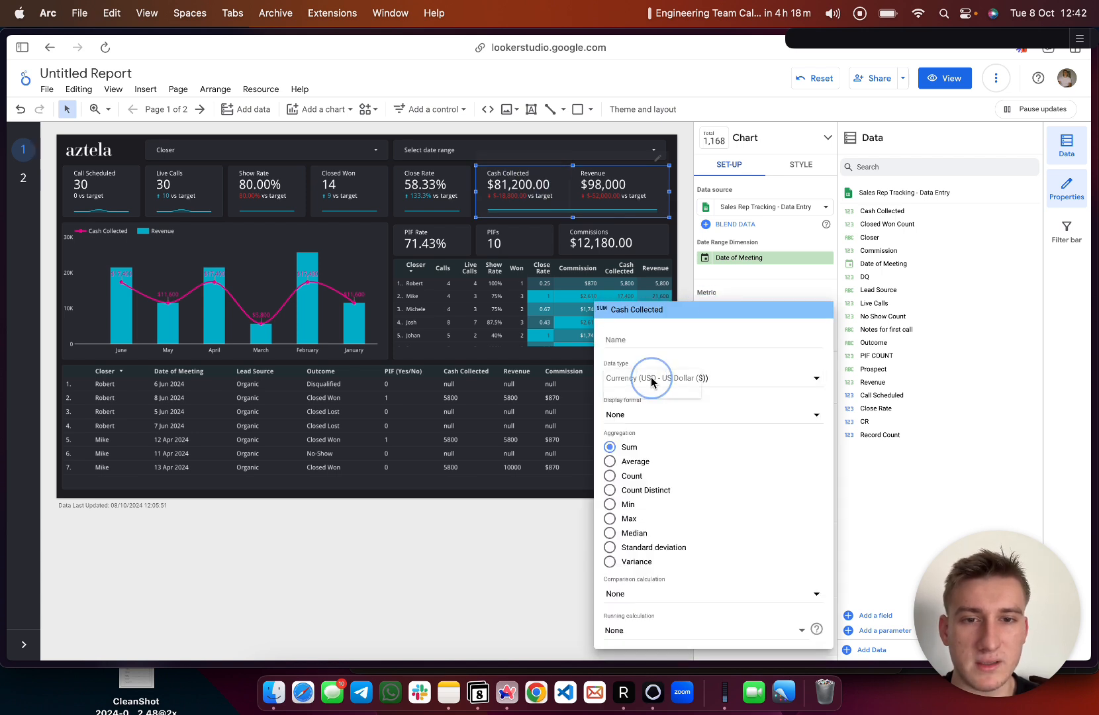
{"action": "mouse_move", "coordinate": [695, 410]}
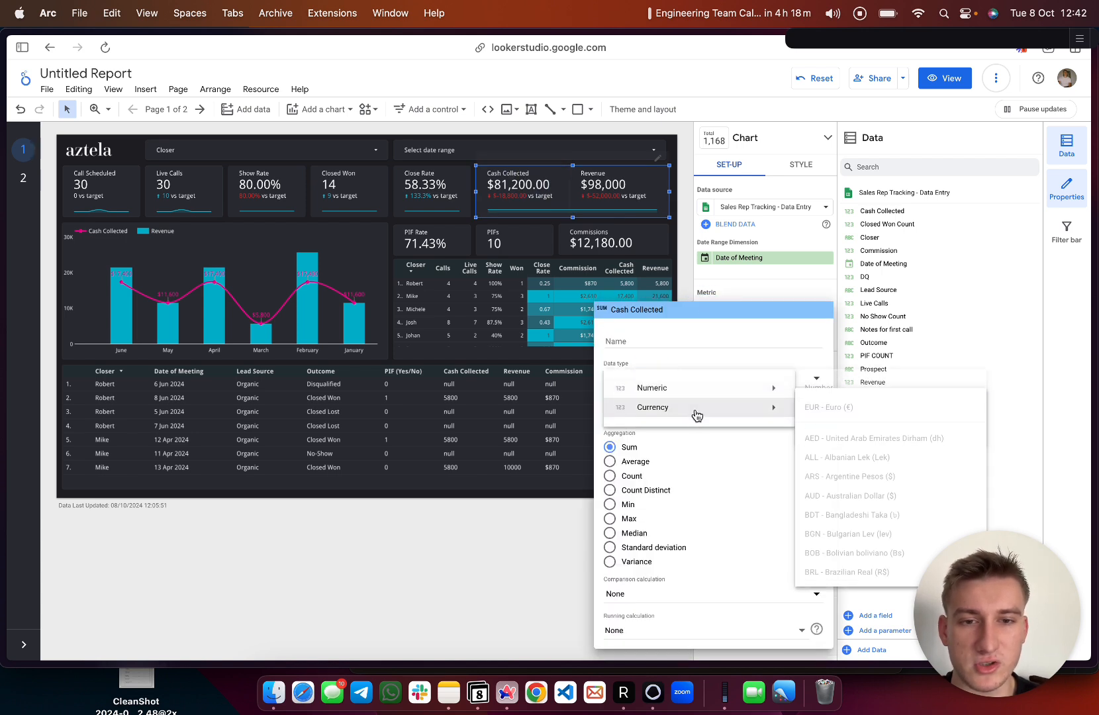
{"action": "scroll", "coordinate": [828, 483], "scroll_direction": "down", "scroll_amount": 15}
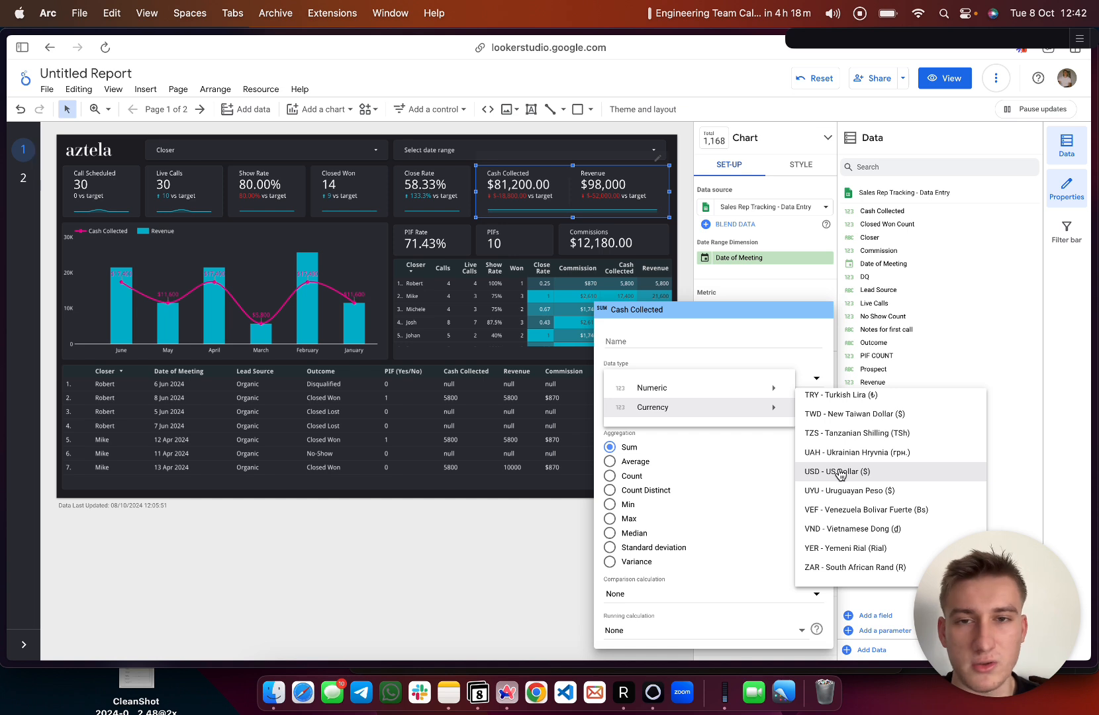
{"action": "left_click", "coordinate": [1030, 442]}
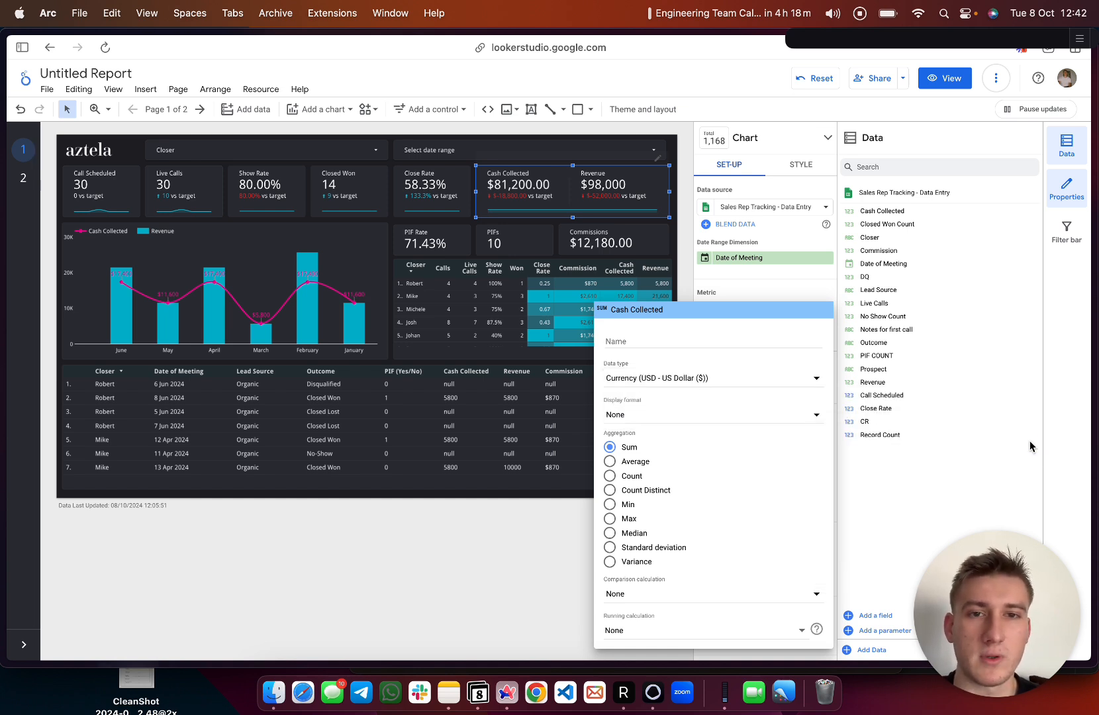
{"action": "left_click", "coordinate": [1030, 442]}
{"action": "left_click", "coordinate": [593, 182]}
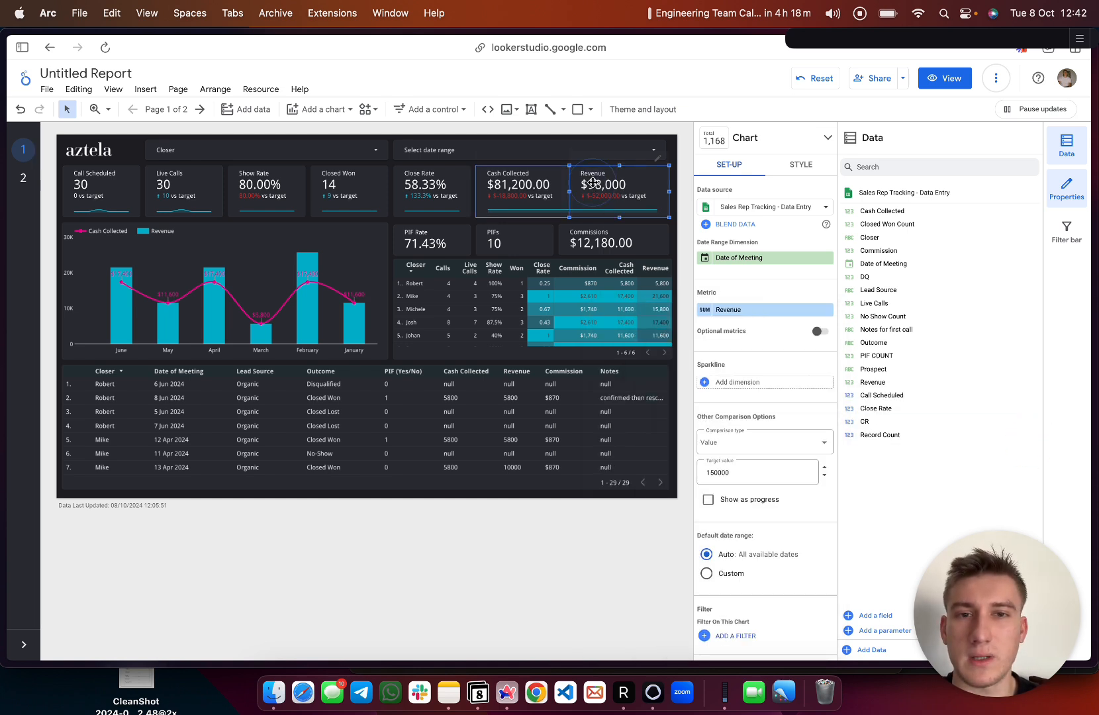
{"action": "left_click", "coordinate": [515, 199]}
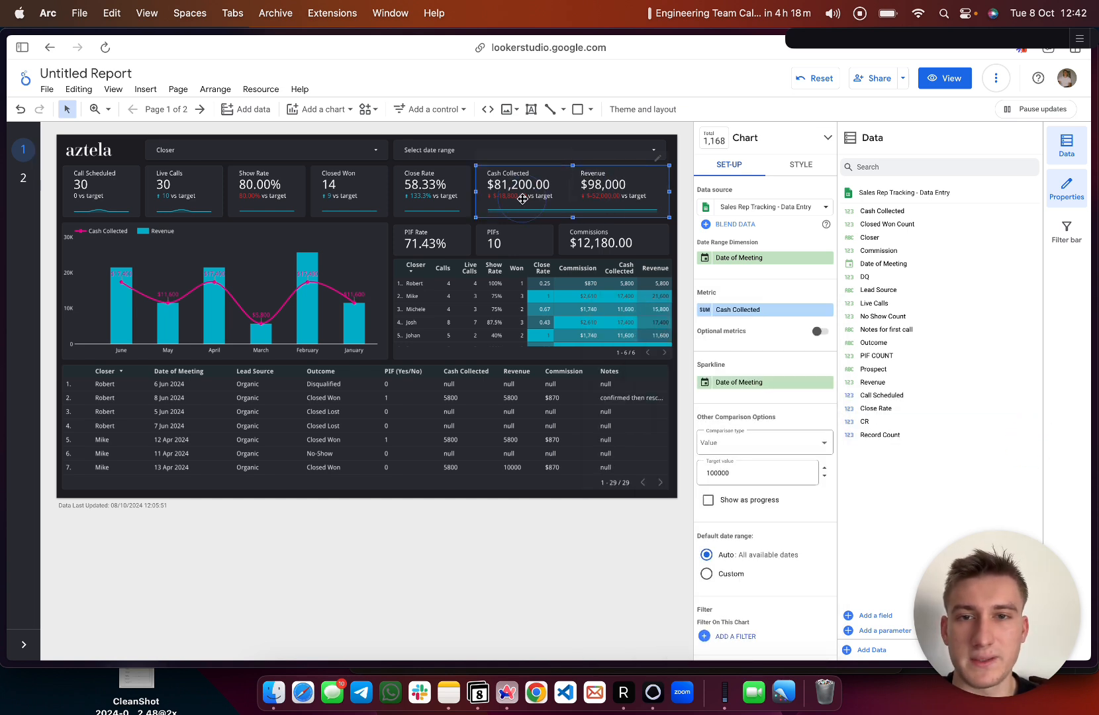
- Set page 2's sixth scorecard to the Cash Collected metric and its seventh scorecard to the Revenue metric
{"action": "left_click", "coordinate": [30, 181]}
{"action": "left_click", "coordinate": [546, 187]}
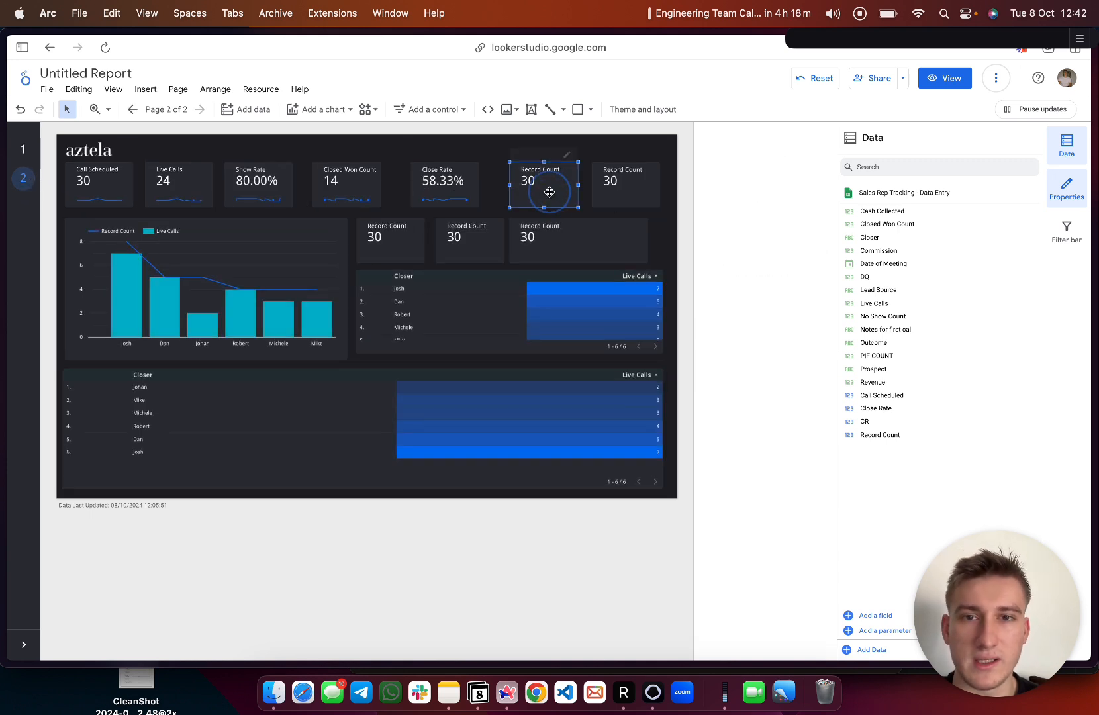
{"action": "left_click", "coordinate": [881, 408]}
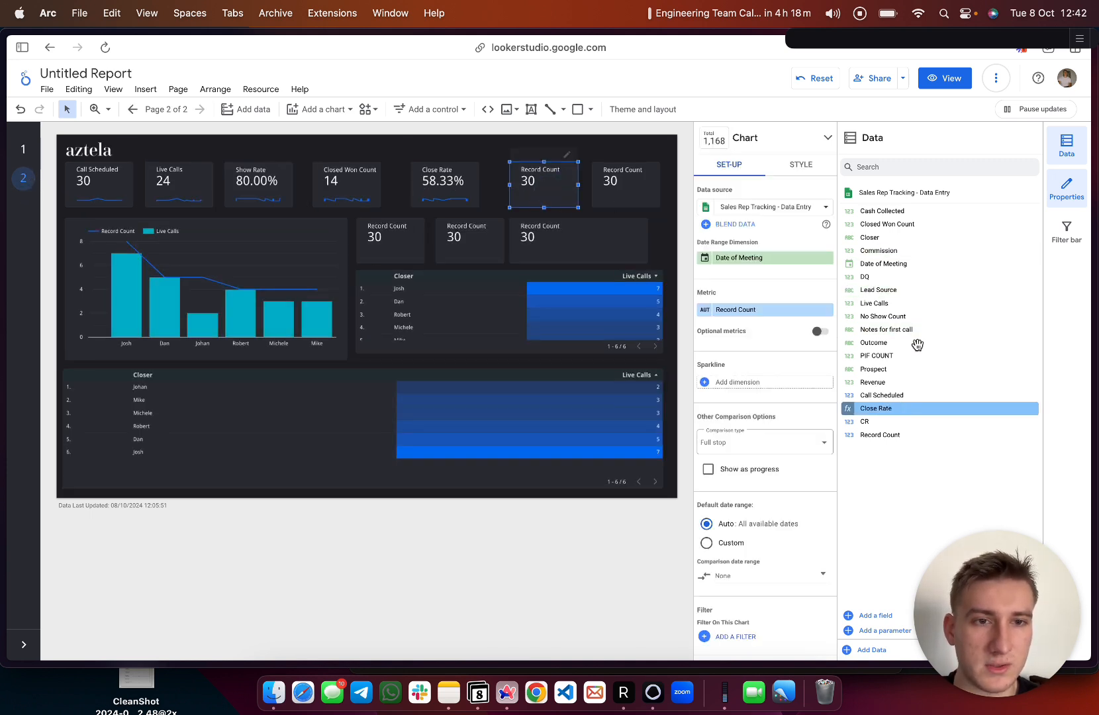
{"action": "left_click_drag", "start_coordinate": [894, 213], "coordinate": [781, 312]}
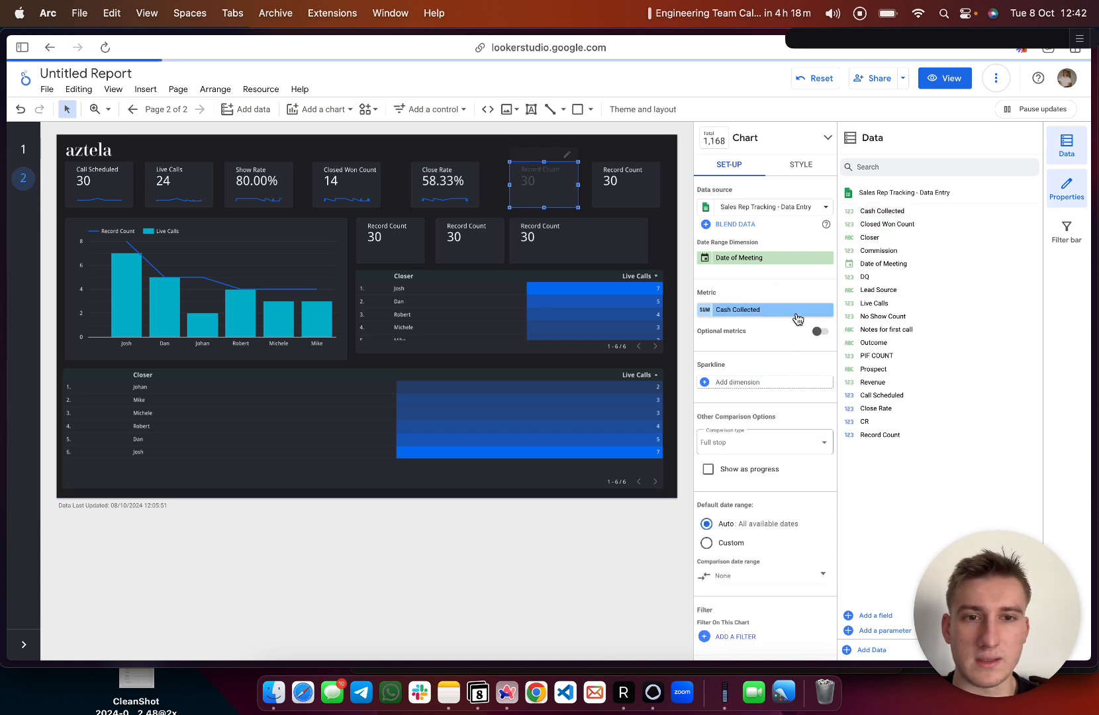
{"action": "left_click", "coordinate": [604, 176]}
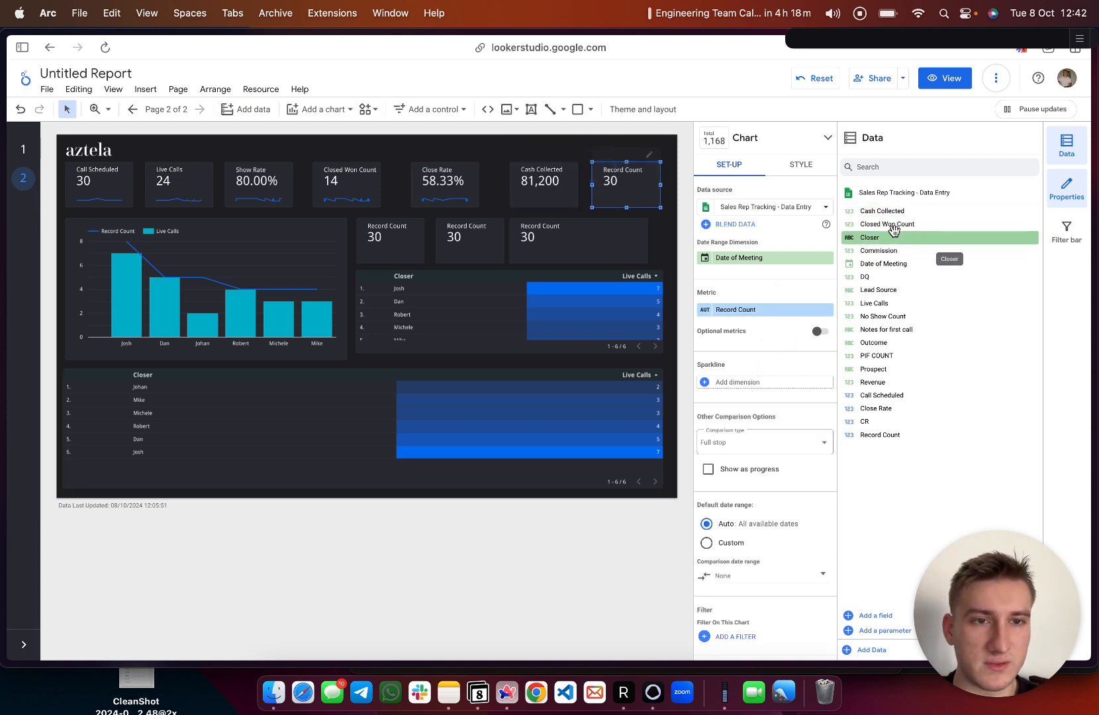
{"action": "left_click_drag", "start_coordinate": [877, 385], "coordinate": [789, 307]}
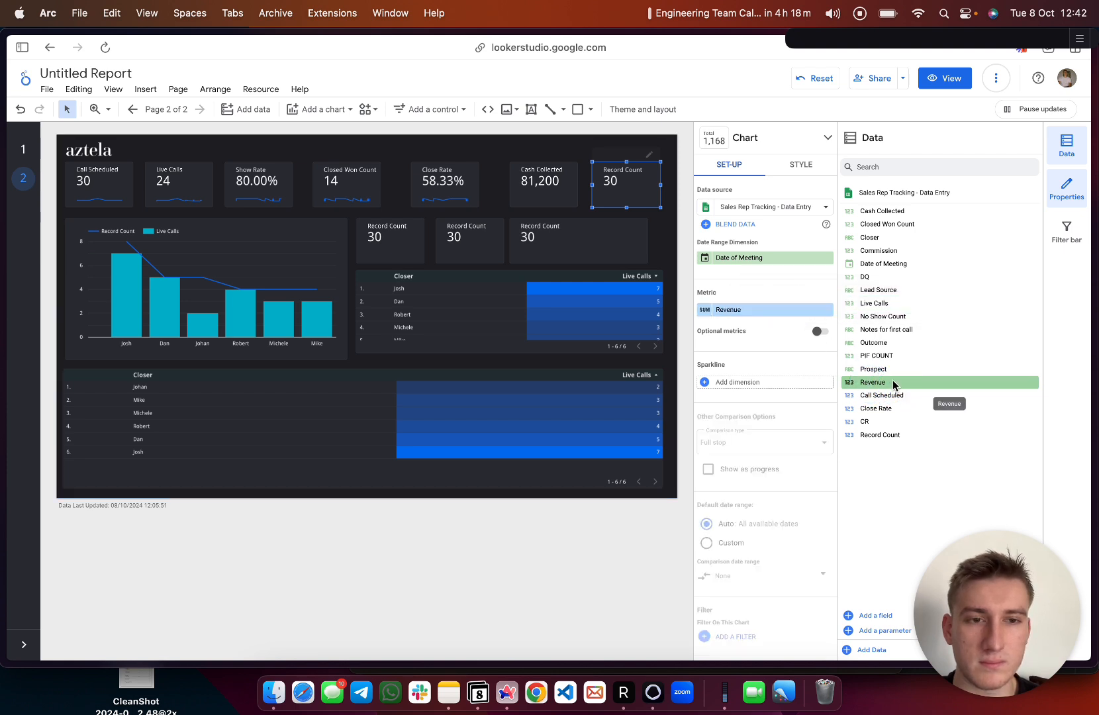
- Widen page 2's Cash Collected scorecard so that it extends behind the whole Revenue scorecard
{"action": "left_click", "coordinate": [544, 183]}
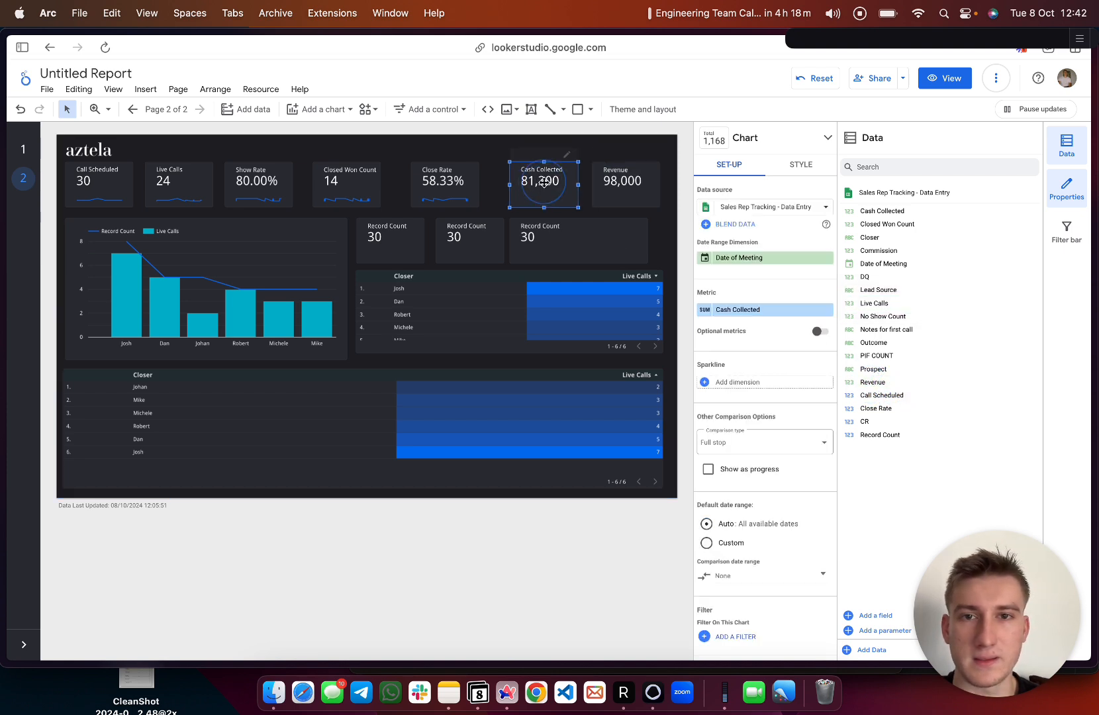
{"action": "left_click_drag", "start_coordinate": [544, 183], "coordinate": [566, 184]}
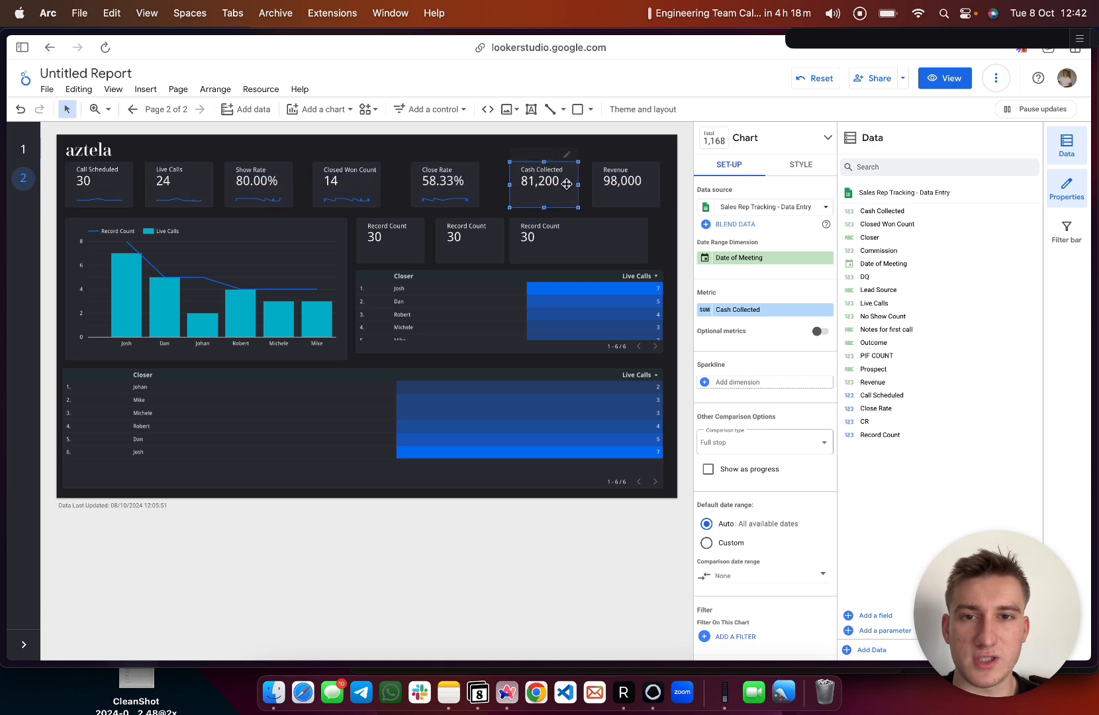
{"action": "left_click_drag", "start_coordinate": [663, 185], "coordinate": [663, 185]}
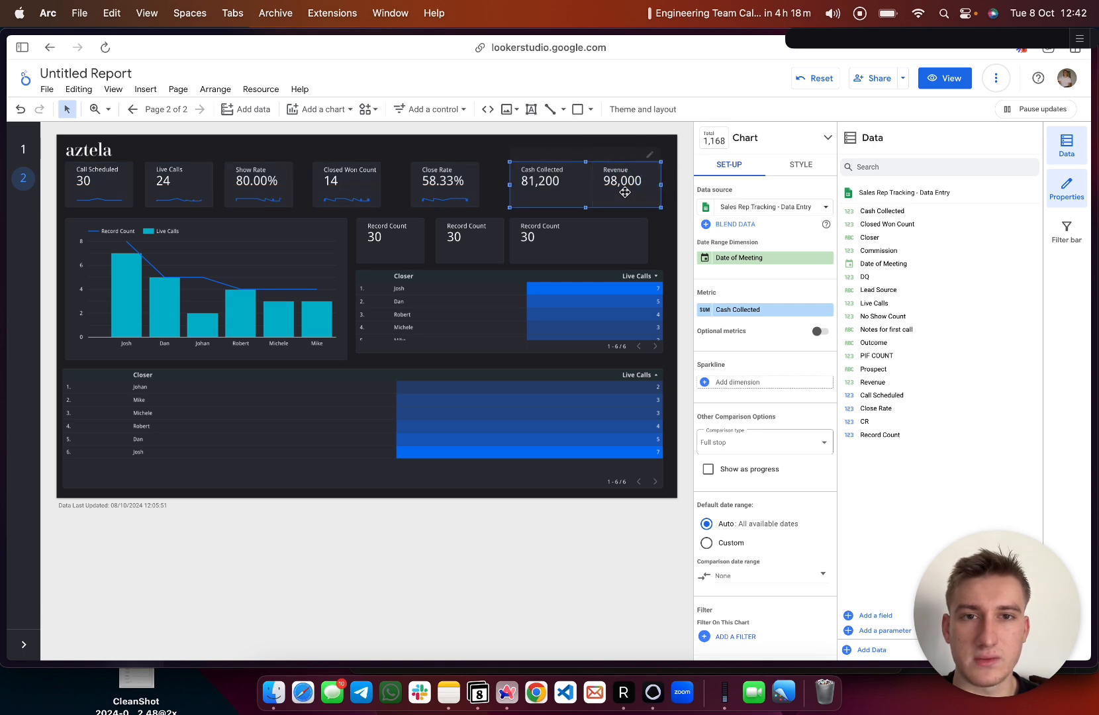
- Make the border and background of page 2's Revenue scorecard transparent
{"action": "left_click", "coordinate": [624, 189]}
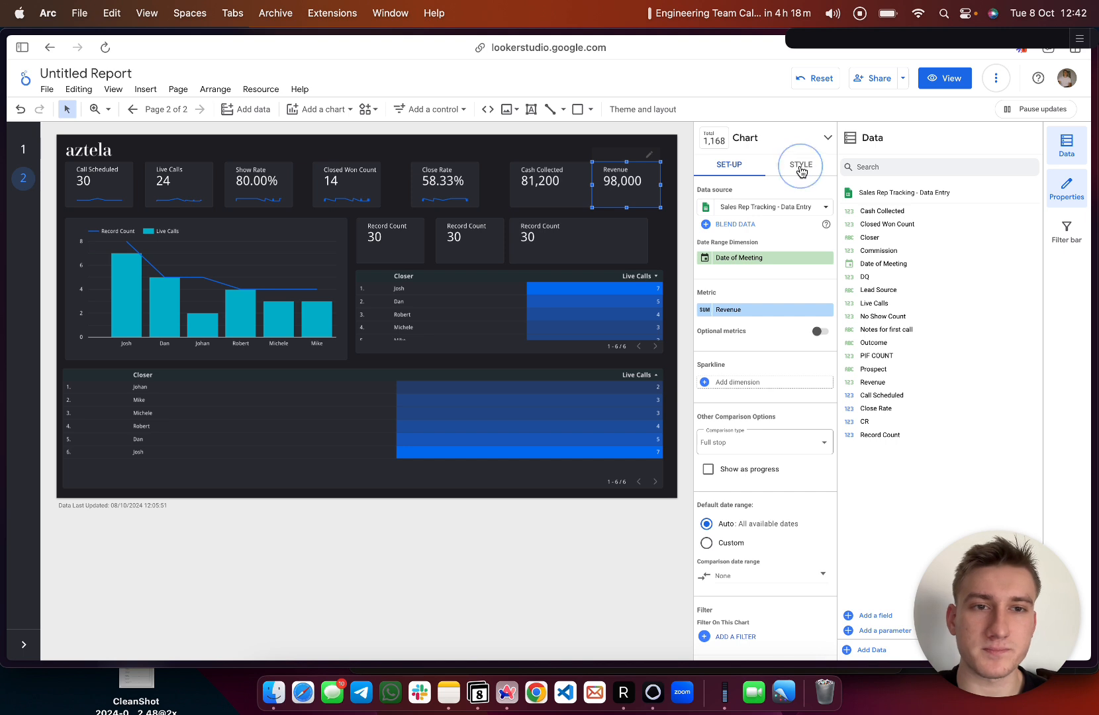
{"action": "left_click", "coordinate": [786, 166]}
{"action": "scroll", "coordinate": [743, 462], "scroll_direction": "down", "scroll_amount": 5}
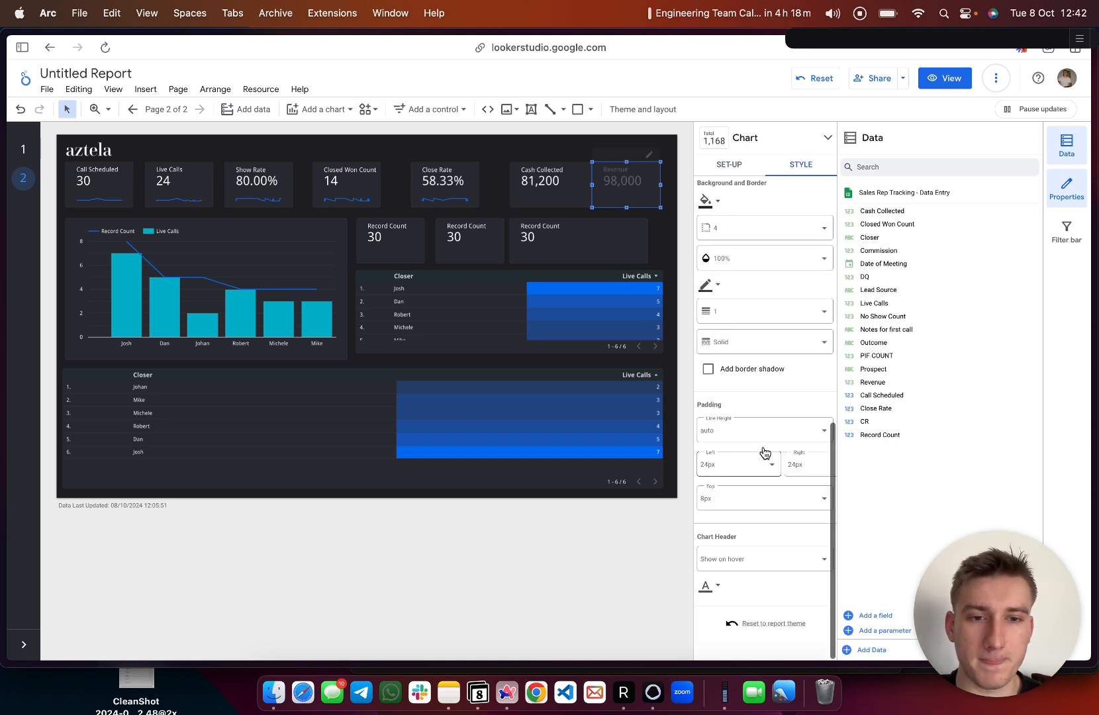
{"action": "left_click", "coordinate": [706, 310]}
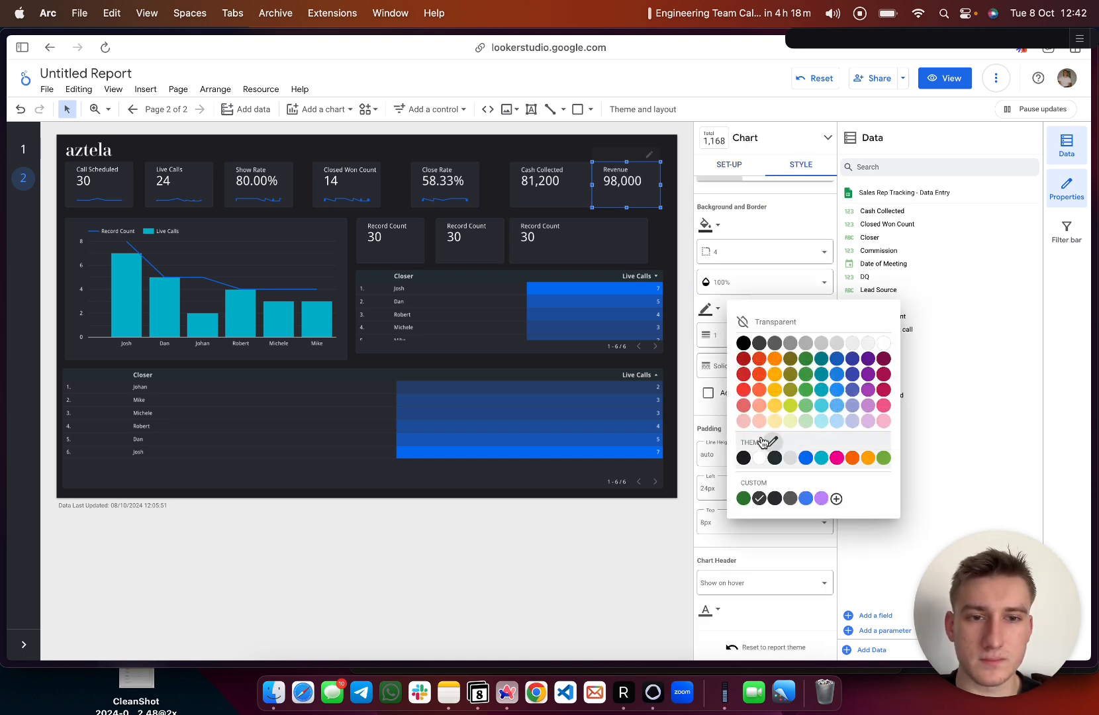
{"action": "left_click", "coordinate": [771, 322]}
{"action": "left_click", "coordinate": [708, 224]}
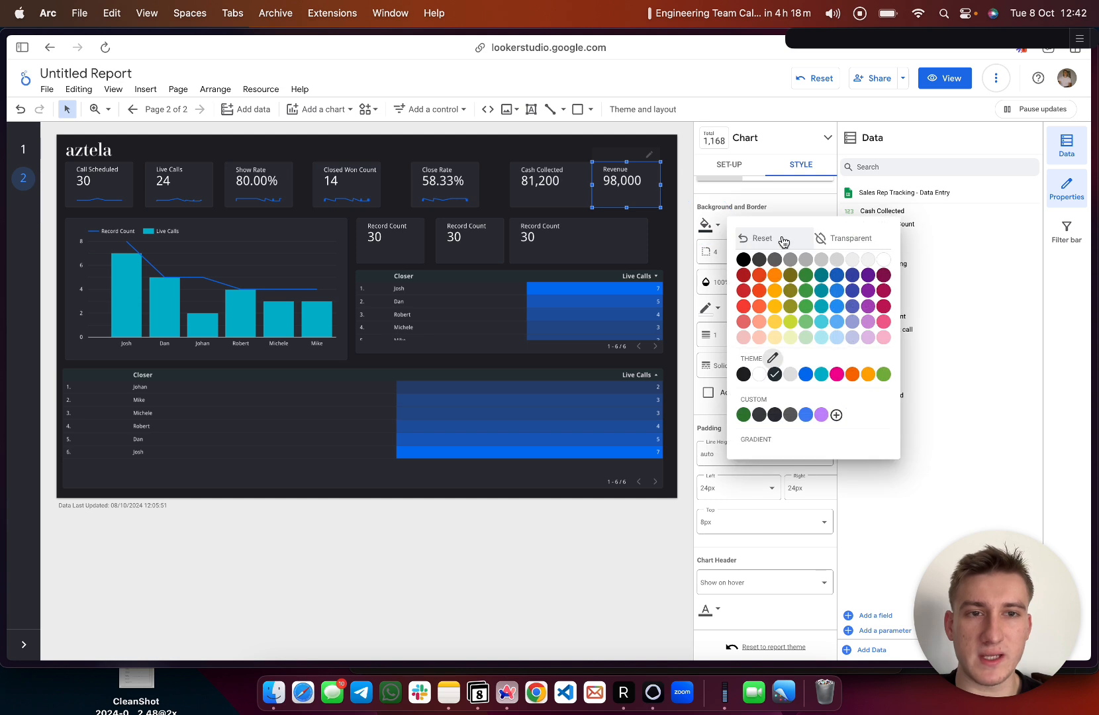
{"action": "left_click", "coordinate": [831, 241]}
{"action": "left_click", "coordinate": [705, 311]}
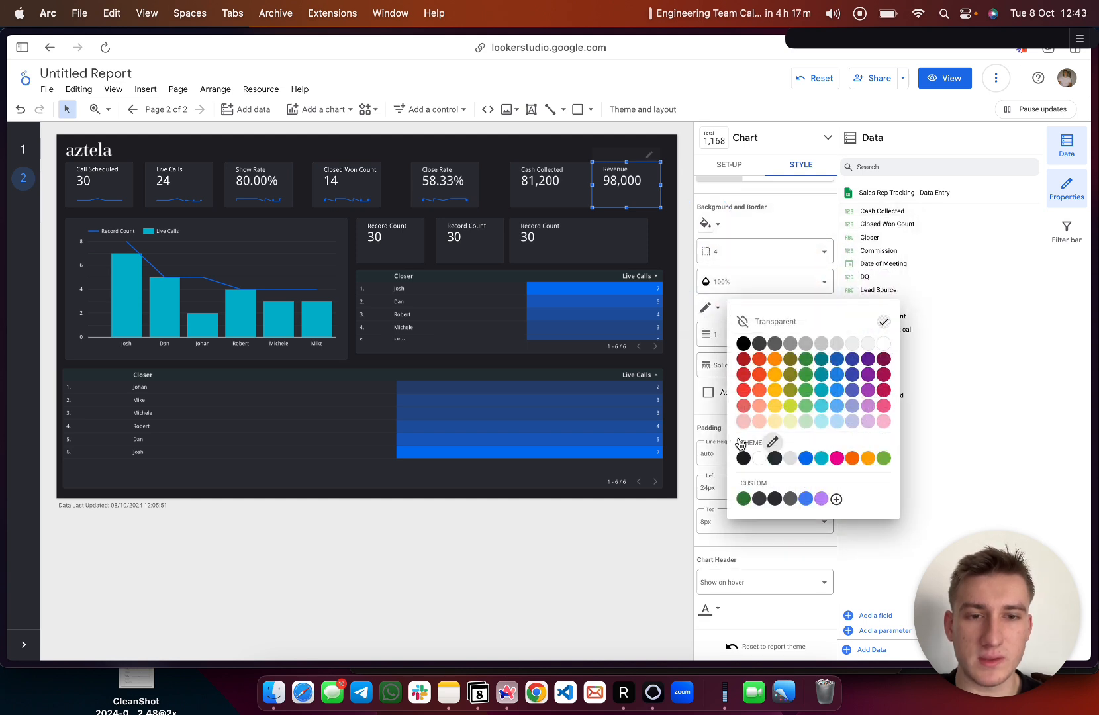
{"action": "left_click", "coordinate": [622, 193]}
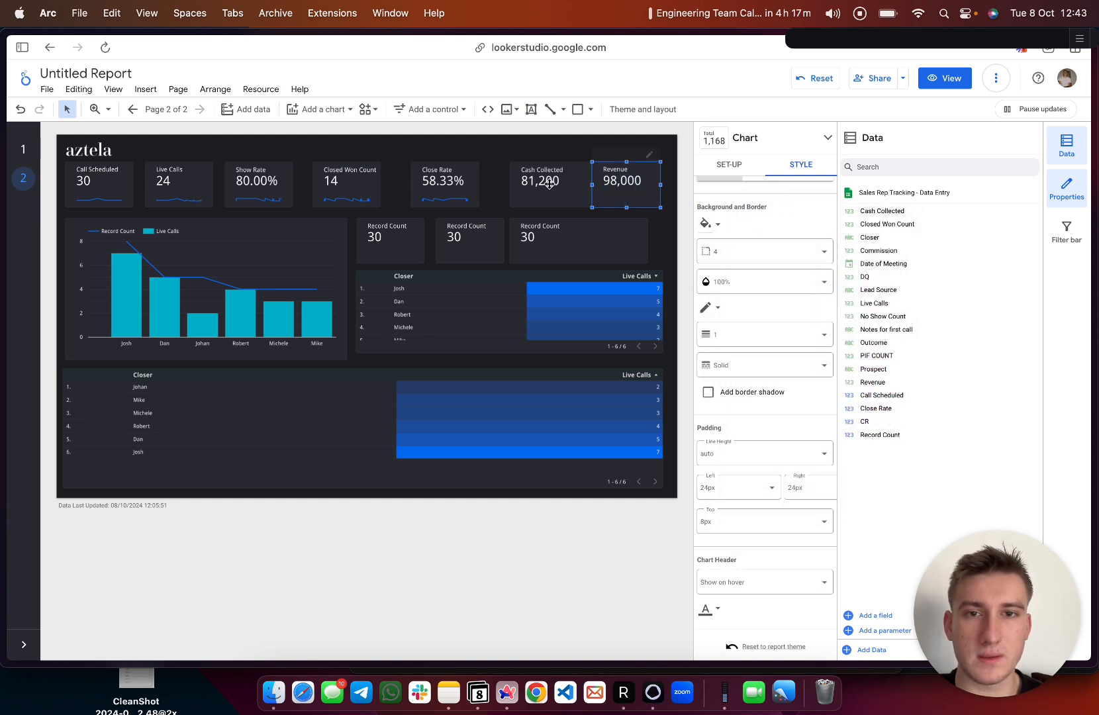
{"action": "scroll", "coordinate": [729, 231], "scroll_direction": "up", "scroll_amount": 3}
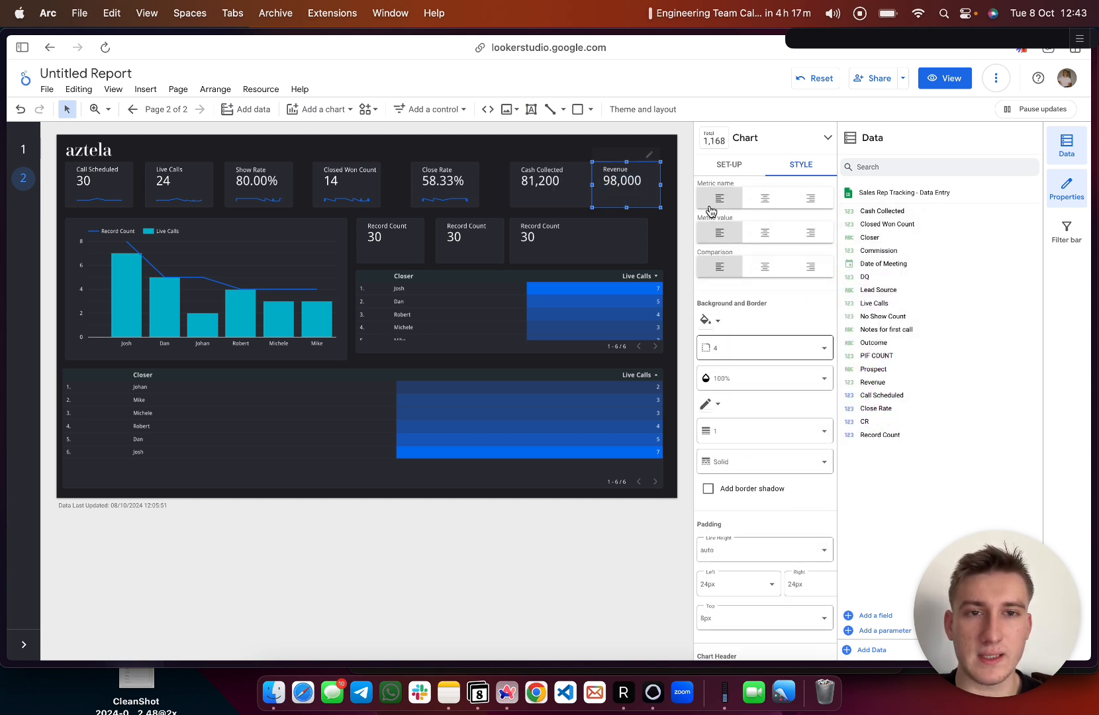
- Draw a short vertical divider line between the Cash Collected and Revenue values and centre it in the combined card
{"action": "left_click", "coordinate": [563, 111]}
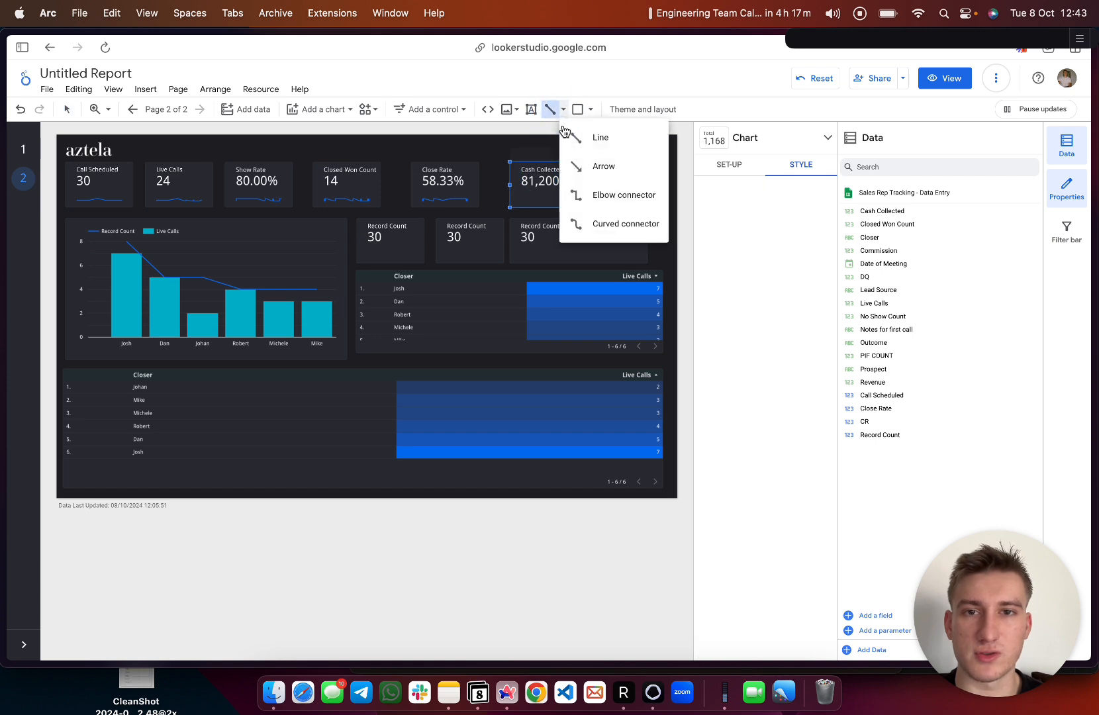
{"action": "left_click", "coordinate": [604, 140]}
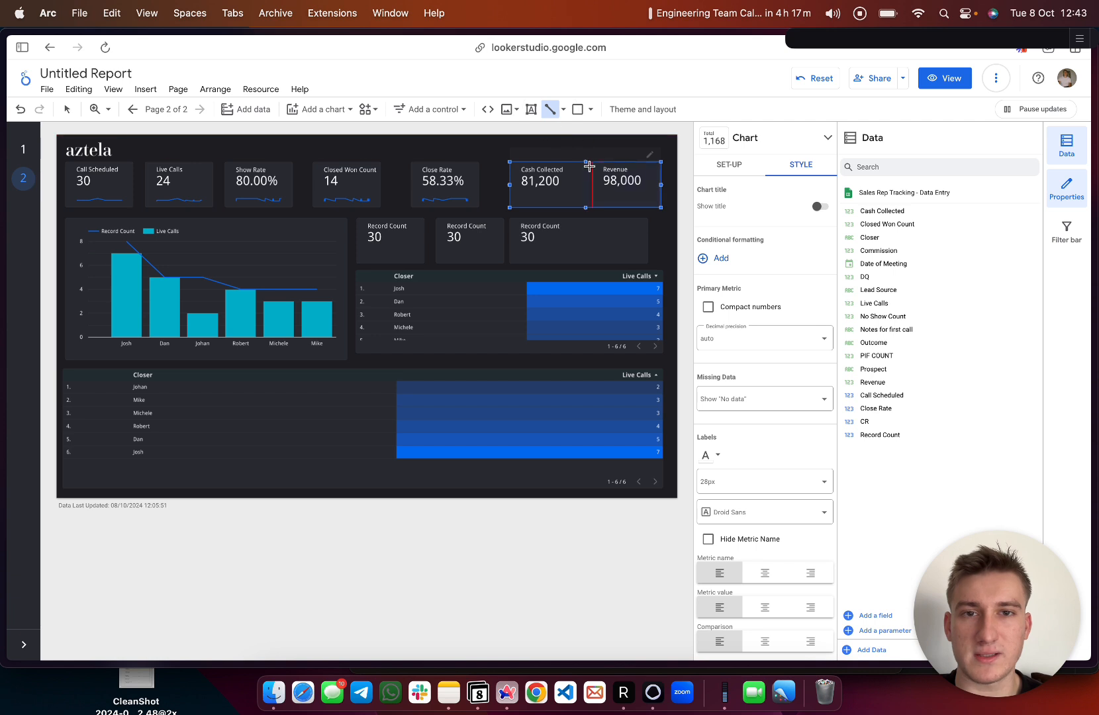
{"action": "left_click", "coordinate": [585, 190]}
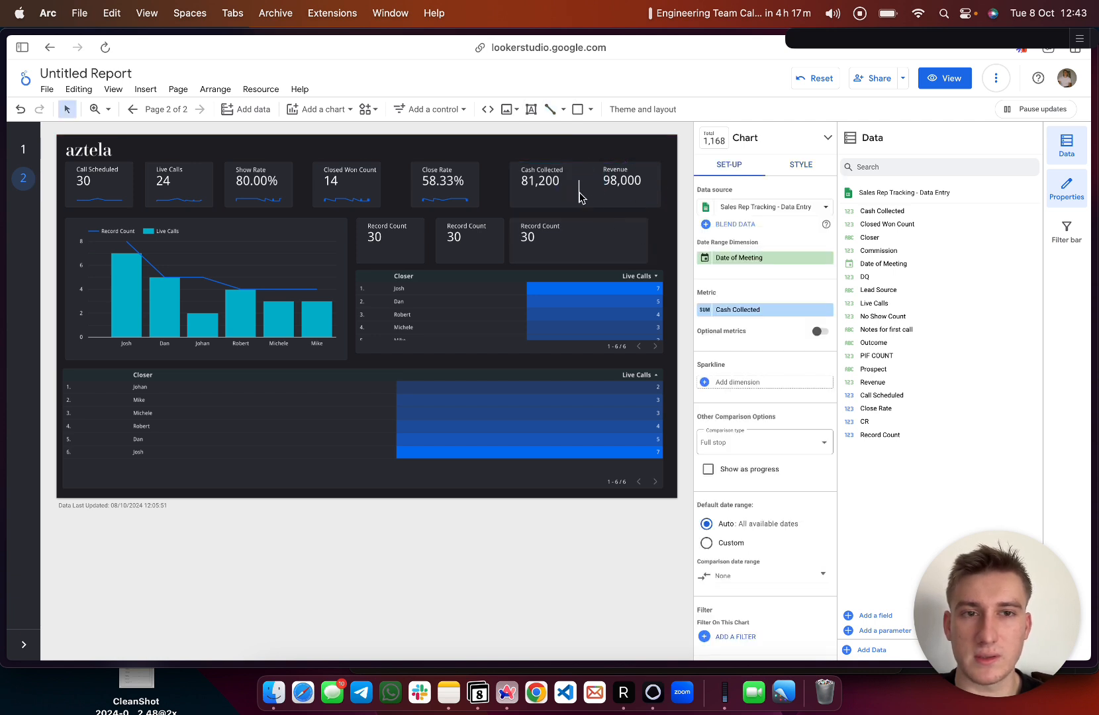
{"action": "left_click", "coordinate": [585, 184]}
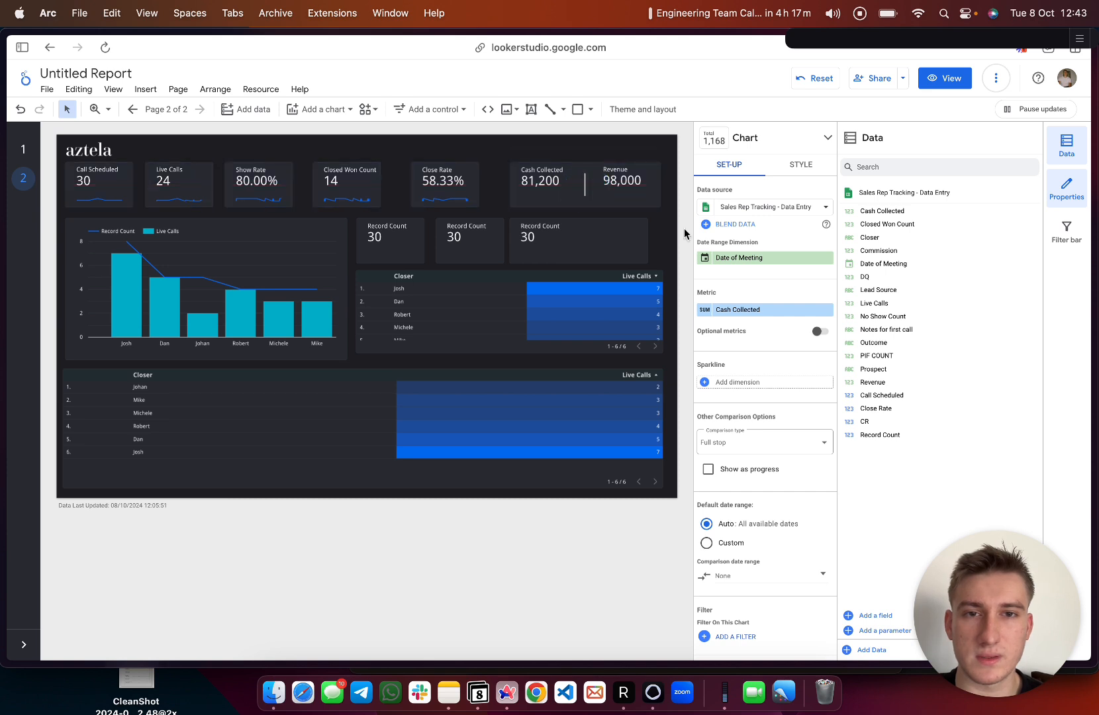
- Colour the divider line between Cash Collected and Revenue with the custom dark grey and set its weight to 1
{"action": "left_click", "coordinate": [798, 163]}
{"action": "scroll", "coordinate": [751, 336], "scroll_direction": "down", "scroll_amount": 10}
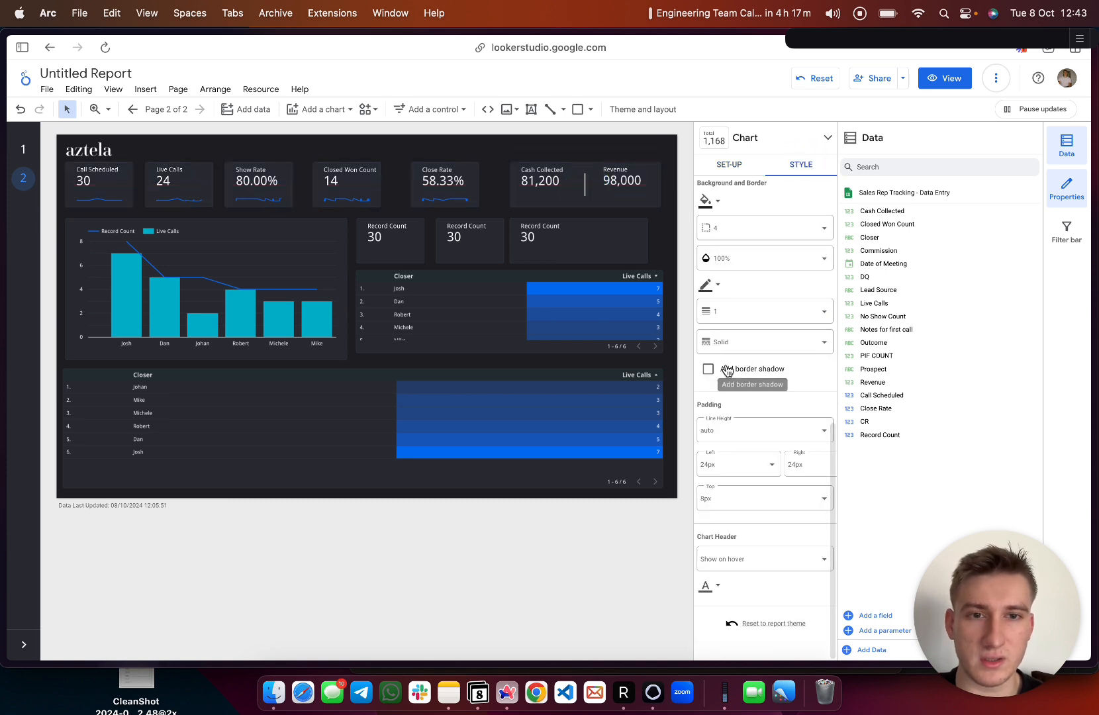
{"action": "left_click", "coordinate": [583, 202]}
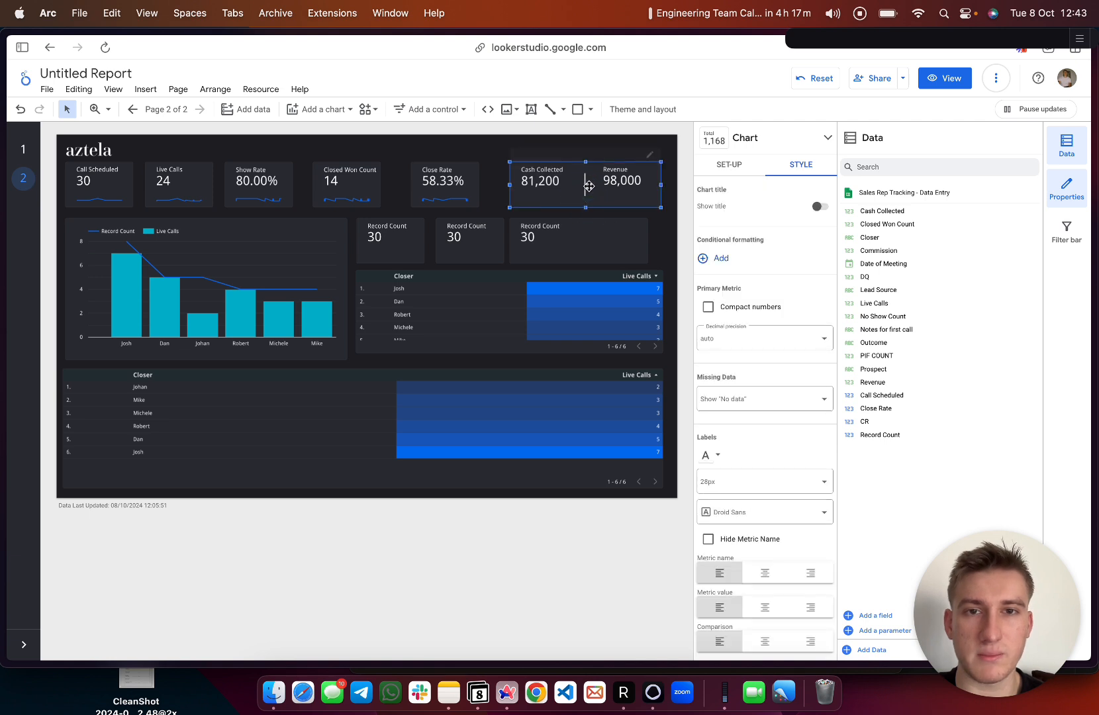
{"action": "left_click", "coordinate": [585, 186]}
{"action": "left_click", "coordinate": [708, 216]}
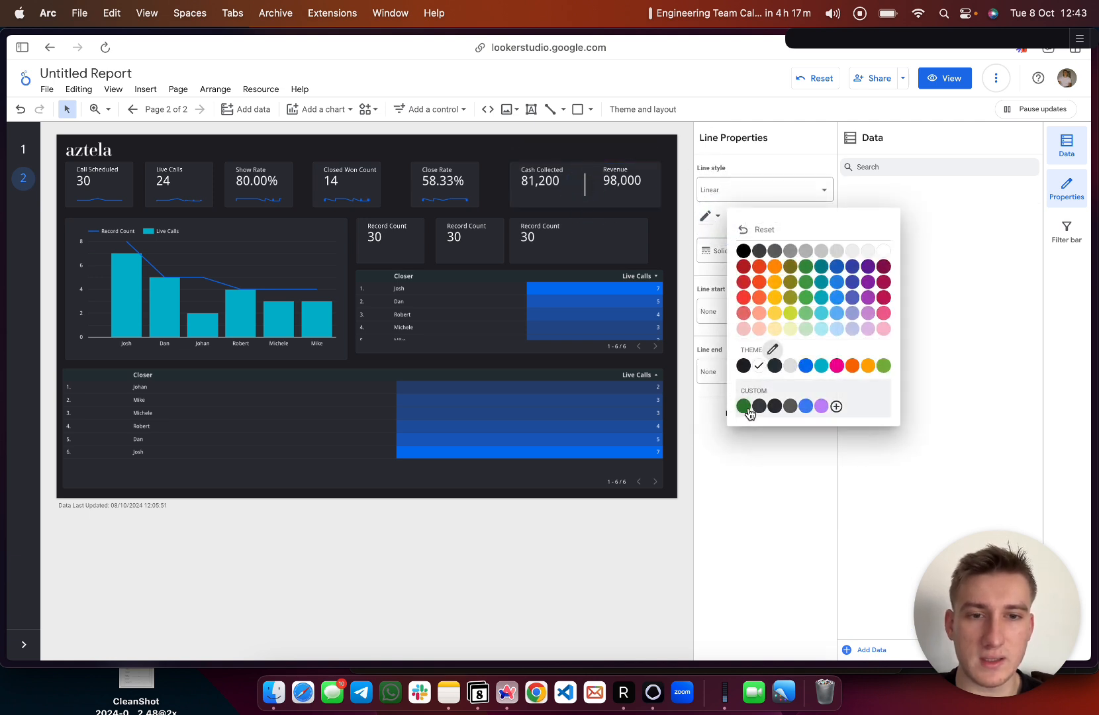
{"action": "left_click", "coordinate": [760, 408]}
{"action": "left_click", "coordinate": [824, 226]}
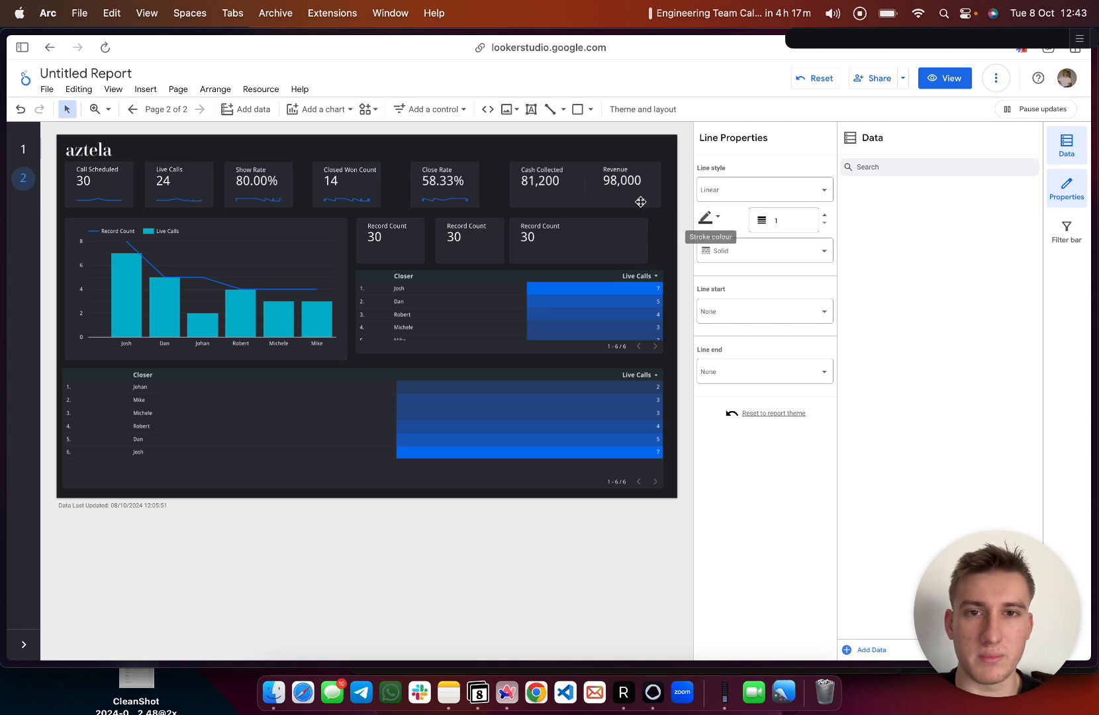
- Add a Date of Meeting sparkline to page 2's Cash Collected scorecard
{"action": "left_click", "coordinate": [555, 180]}
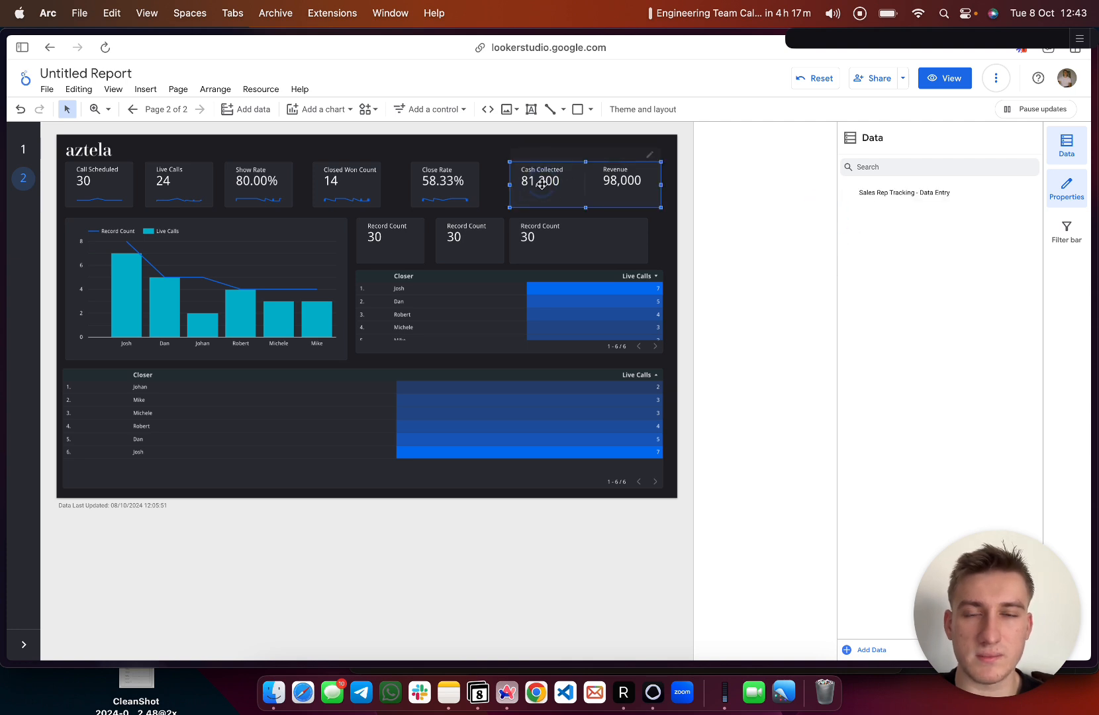
{"action": "left_click", "coordinate": [703, 164]}
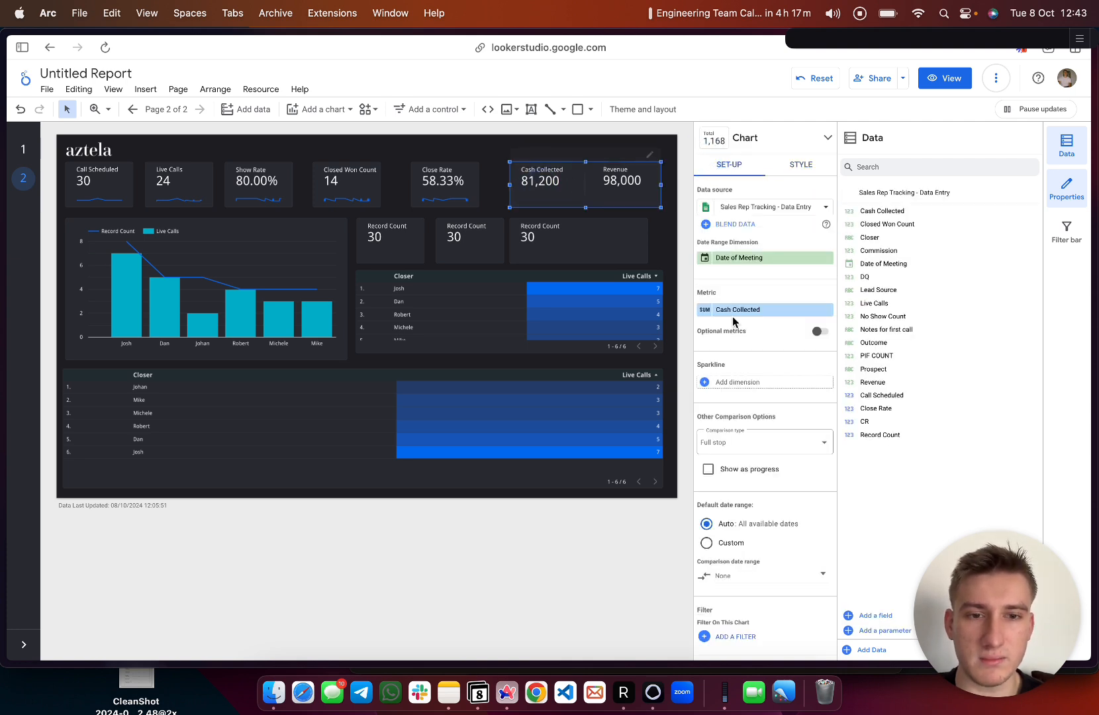
{"action": "left_click", "coordinate": [725, 380]}
{"action": "left_click", "coordinate": [739, 424]}
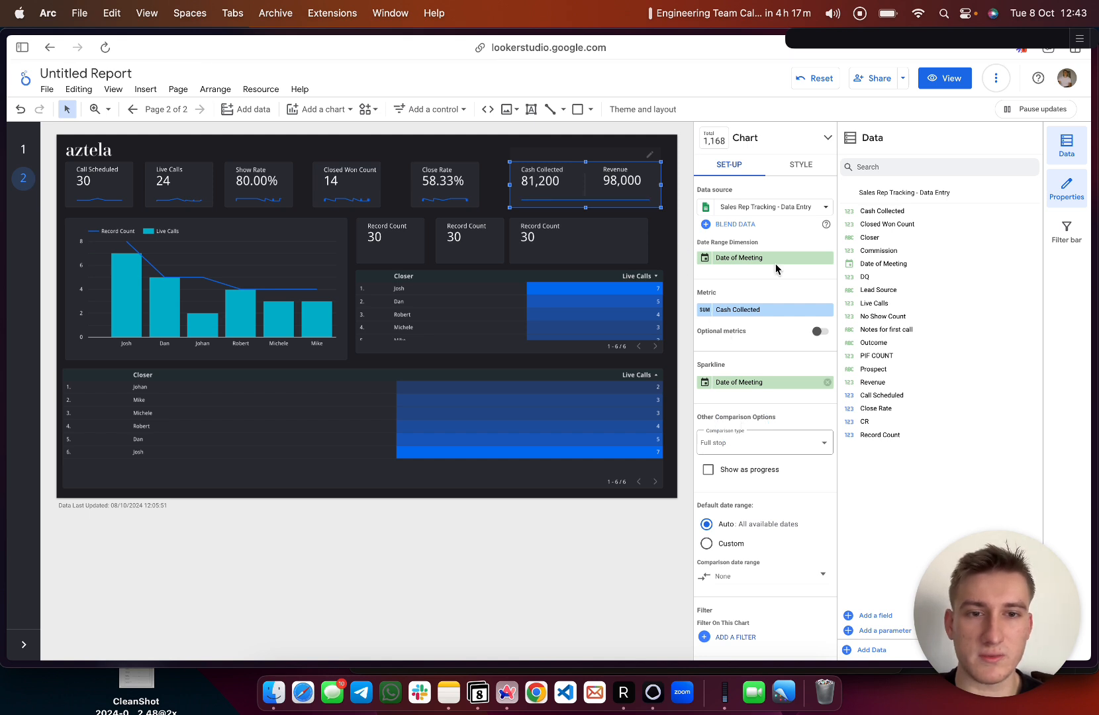
- Colour the Cash Collected scorecard's sparkline with the teal theme colour and turn on its fill
{"action": "left_click", "coordinate": [814, 165]}
{"action": "left_click", "coordinate": [707, 396]}
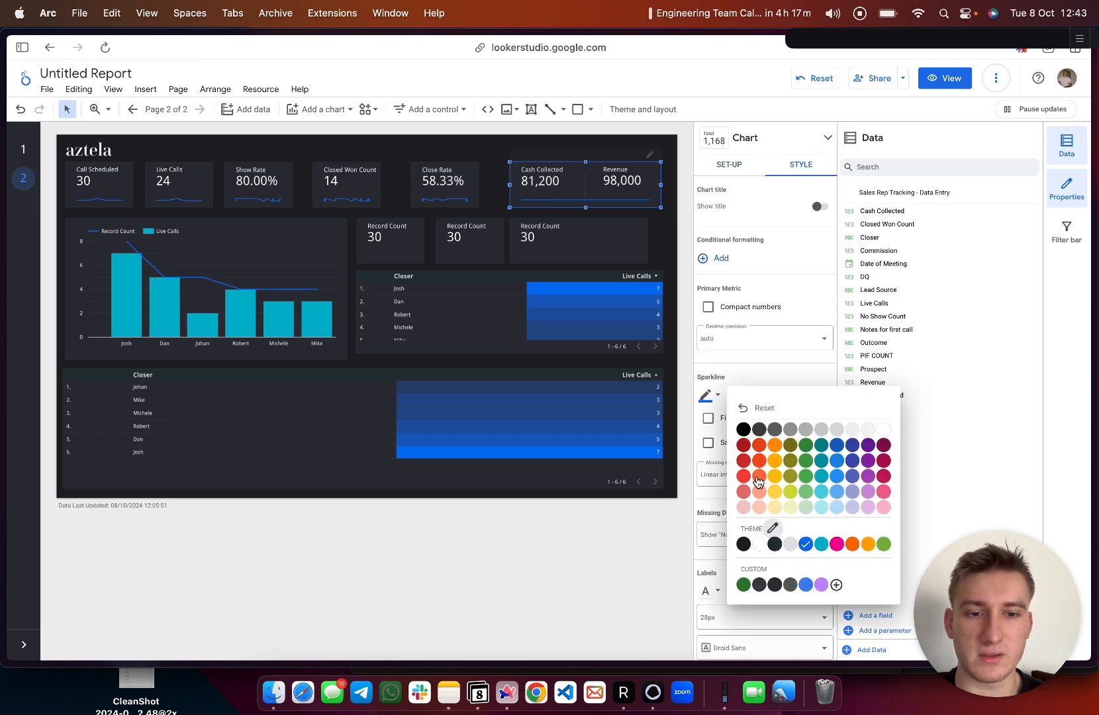
{"action": "left_click", "coordinate": [820, 545]}
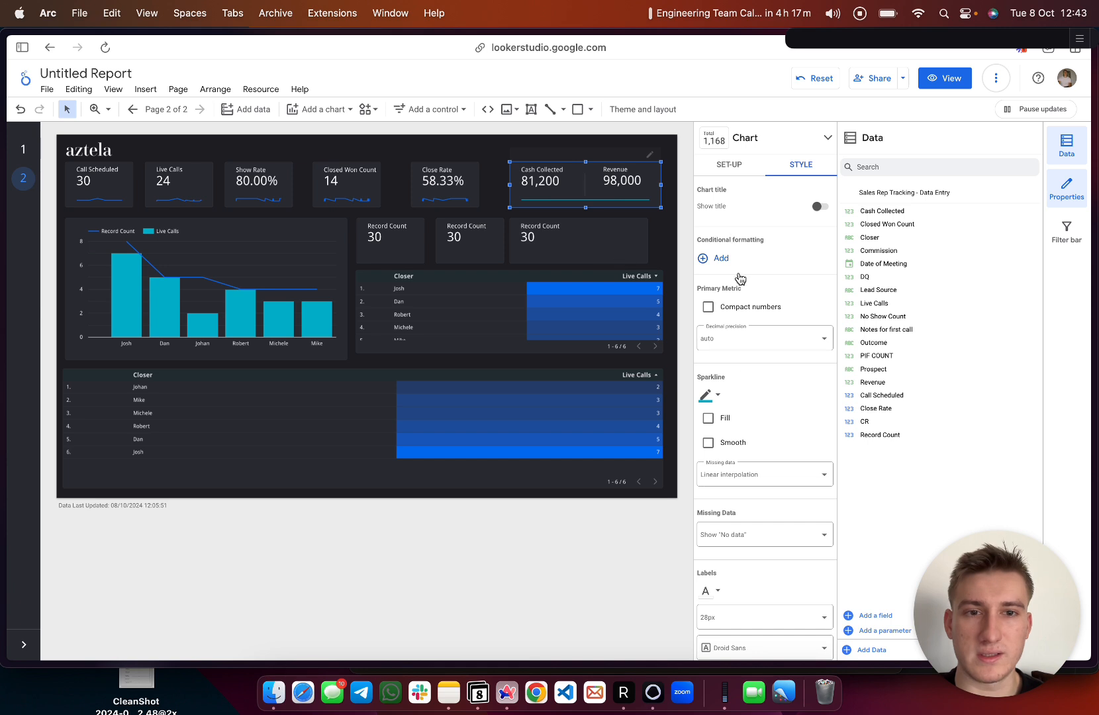
{"action": "left_click", "coordinate": [710, 418]}
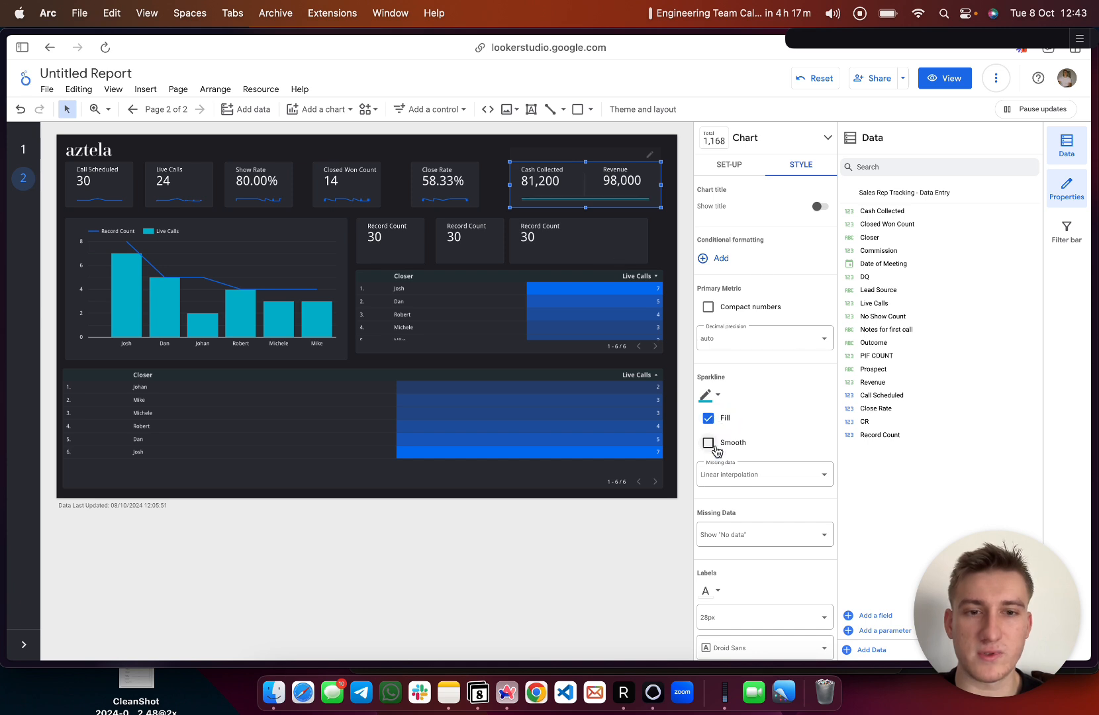
- Set the data type of page 2's Cash Collected metric to Currency, USD - US Dollar ($)
{"action": "left_click", "coordinate": [729, 167]}
{"action": "left_click", "coordinate": [707, 309]}
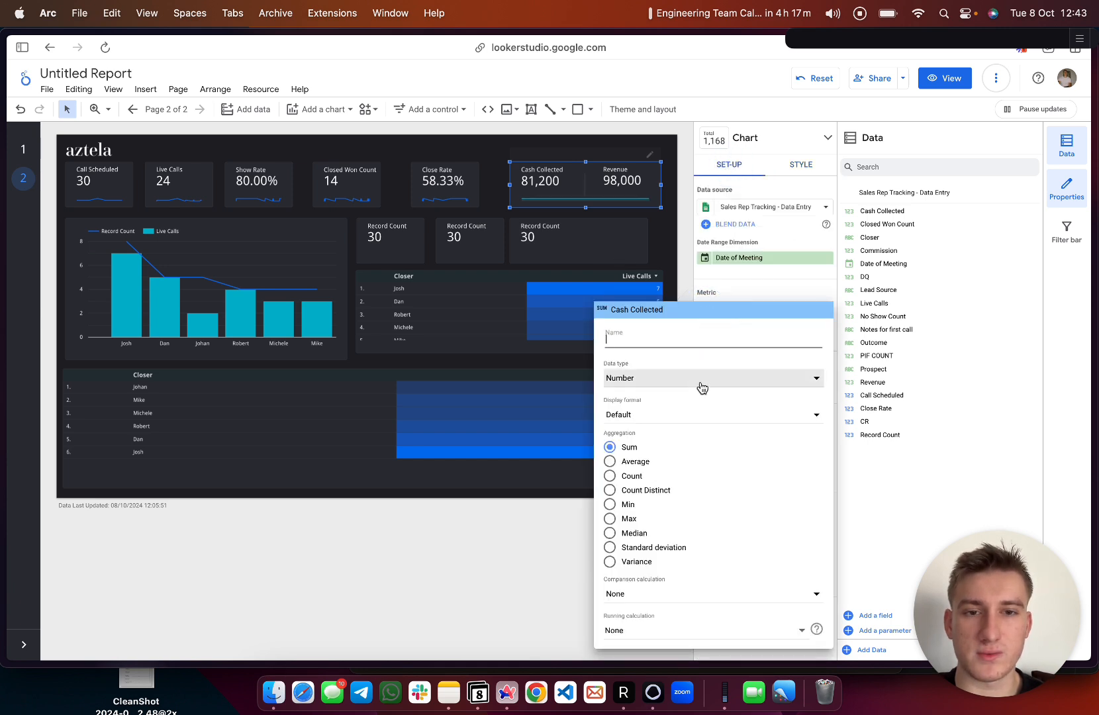
{"action": "left_click", "coordinate": [703, 378]}
{"action": "mouse_move", "coordinate": [699, 409]}
{"action": "scroll", "coordinate": [831, 469], "scroll_direction": "down", "scroll_amount": 10}
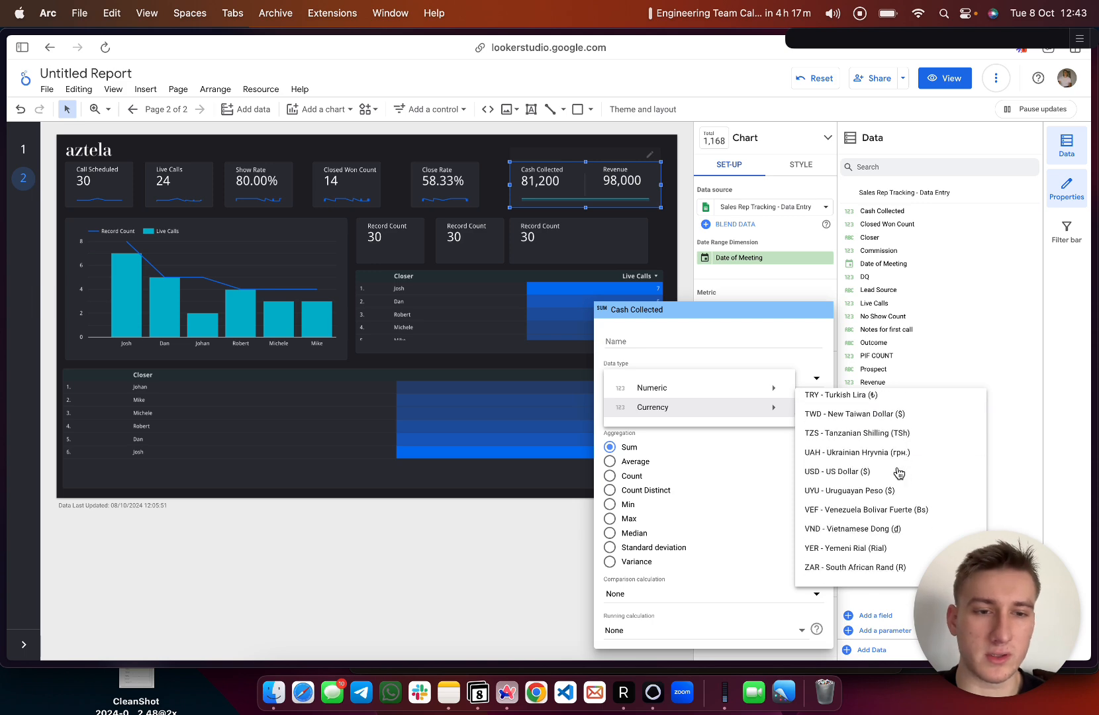
{"action": "left_click", "coordinate": [865, 472]}
{"action": "left_click", "coordinate": [652, 203]}
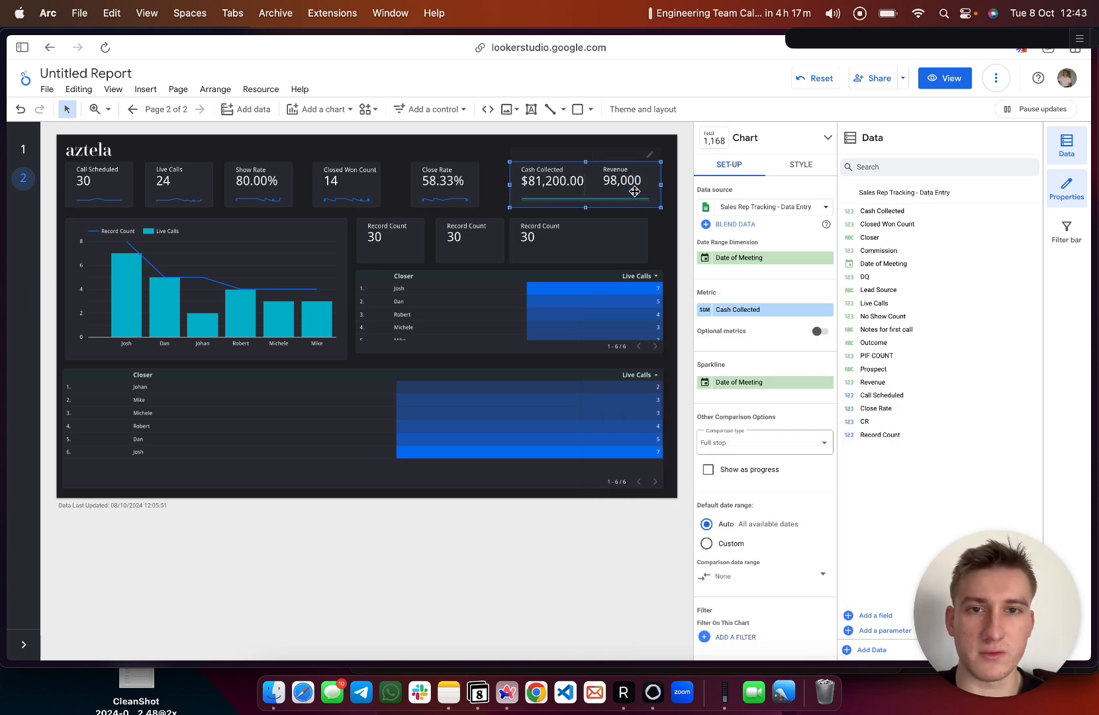
- Set page 2's Revenue metric to the data type Currency, USD - US Dollar ($), with the display format Number(0)
{"action": "left_click", "coordinate": [633, 193]}
{"action": "left_click", "coordinate": [708, 309]}
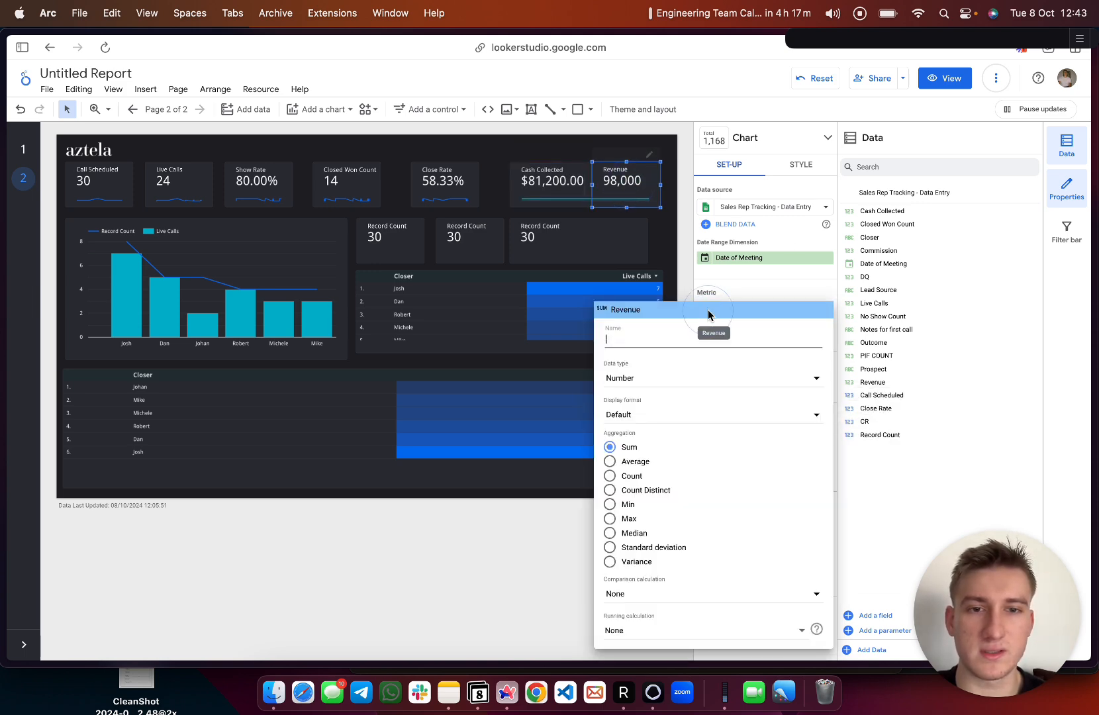
{"action": "left_click", "coordinate": [642, 381]}
{"action": "mouse_move", "coordinate": [644, 407]}
{"action": "scroll", "coordinate": [887, 490], "scroll_direction": "down", "scroll_amount": 10}
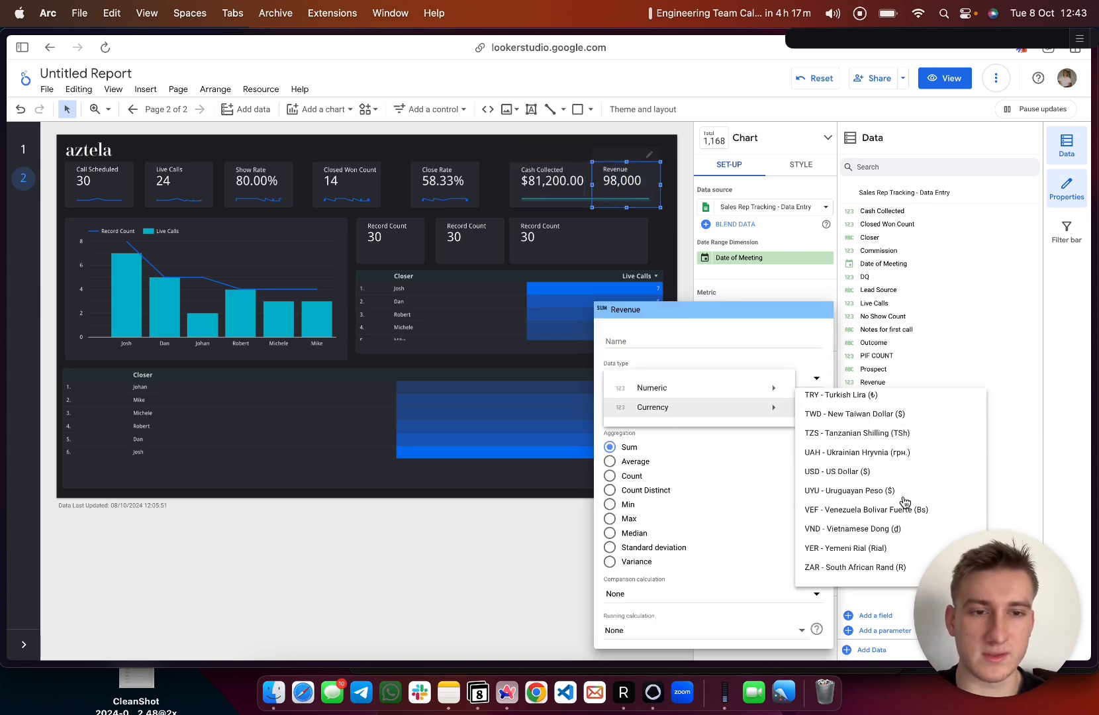
{"action": "left_click", "coordinate": [833, 473]}
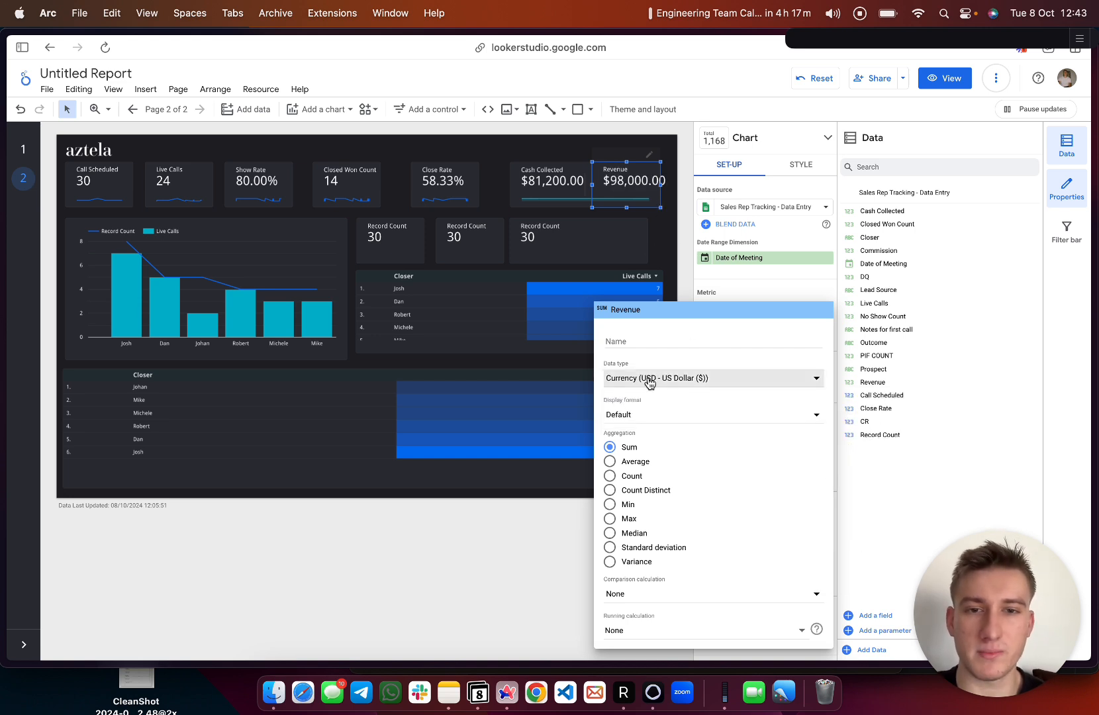
{"action": "left_click", "coordinate": [643, 420]}
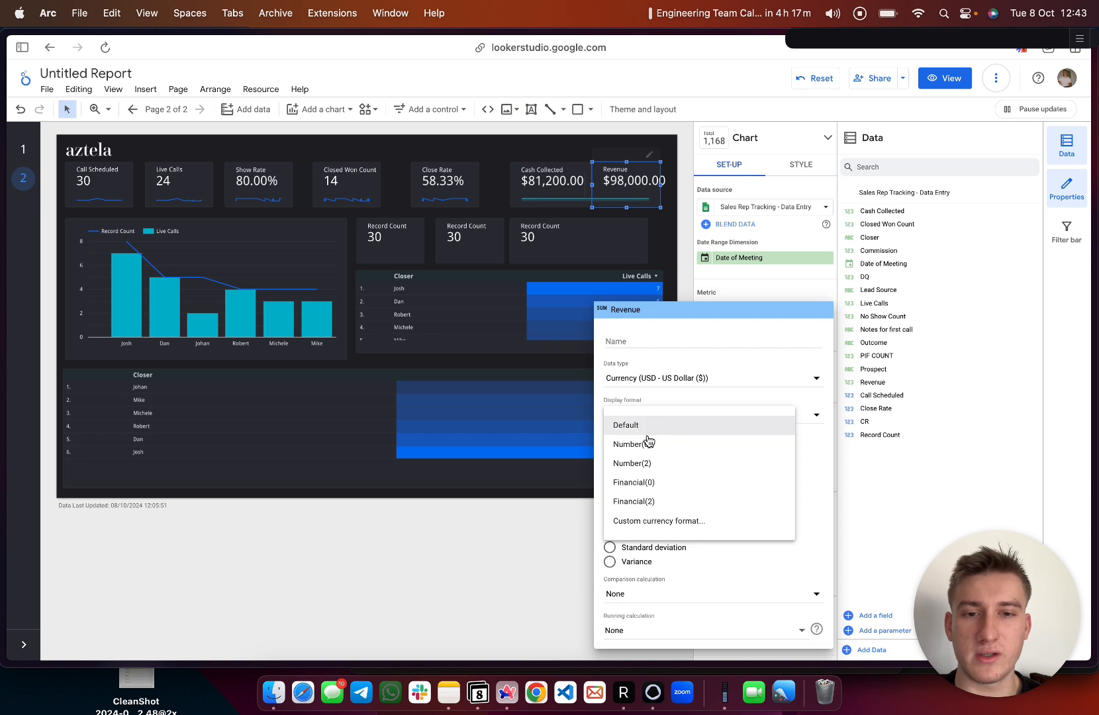
{"action": "left_click", "coordinate": [664, 449]}
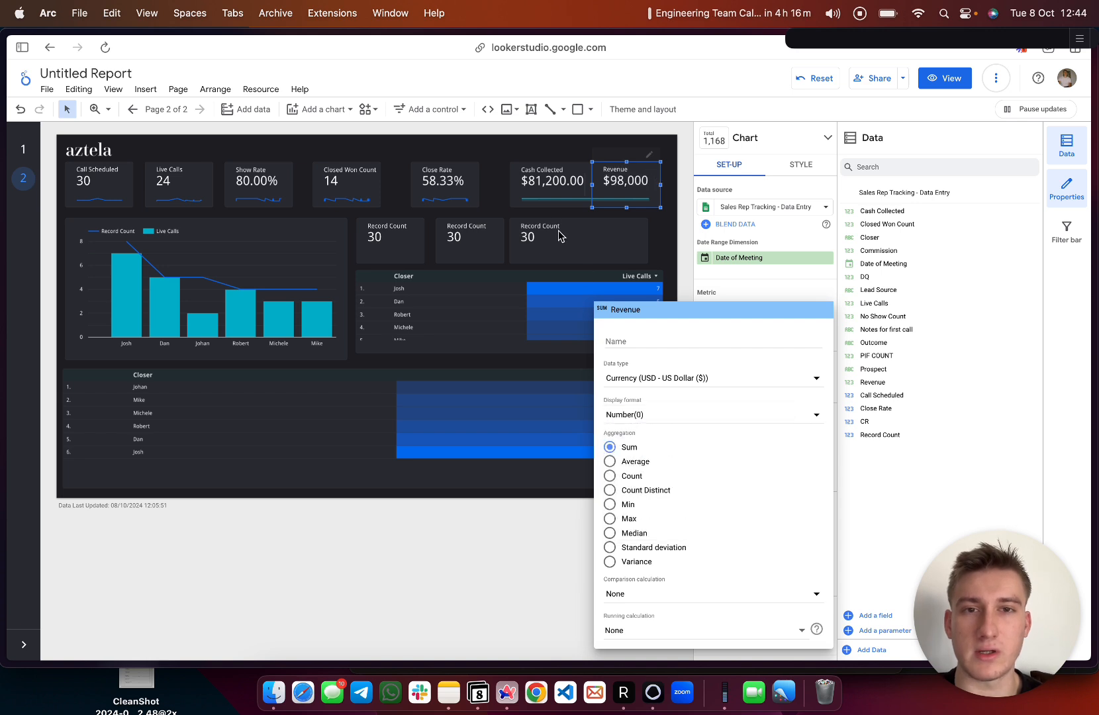
- Set the display format of page 2's Cash Collected metric to Number(0) and deselect the scorecard
{"action": "left_click", "coordinate": [544, 187]}
{"action": "left_click", "coordinate": [704, 316]}
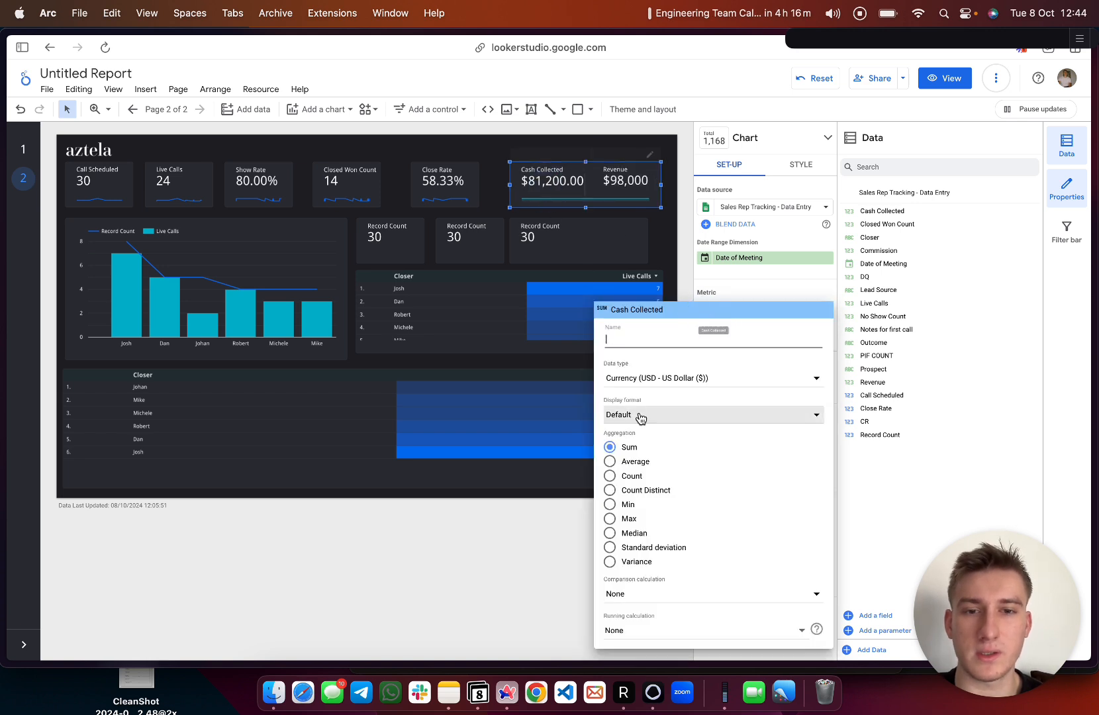
{"action": "left_click", "coordinate": [640, 420]}
{"action": "left_click", "coordinate": [630, 450]}
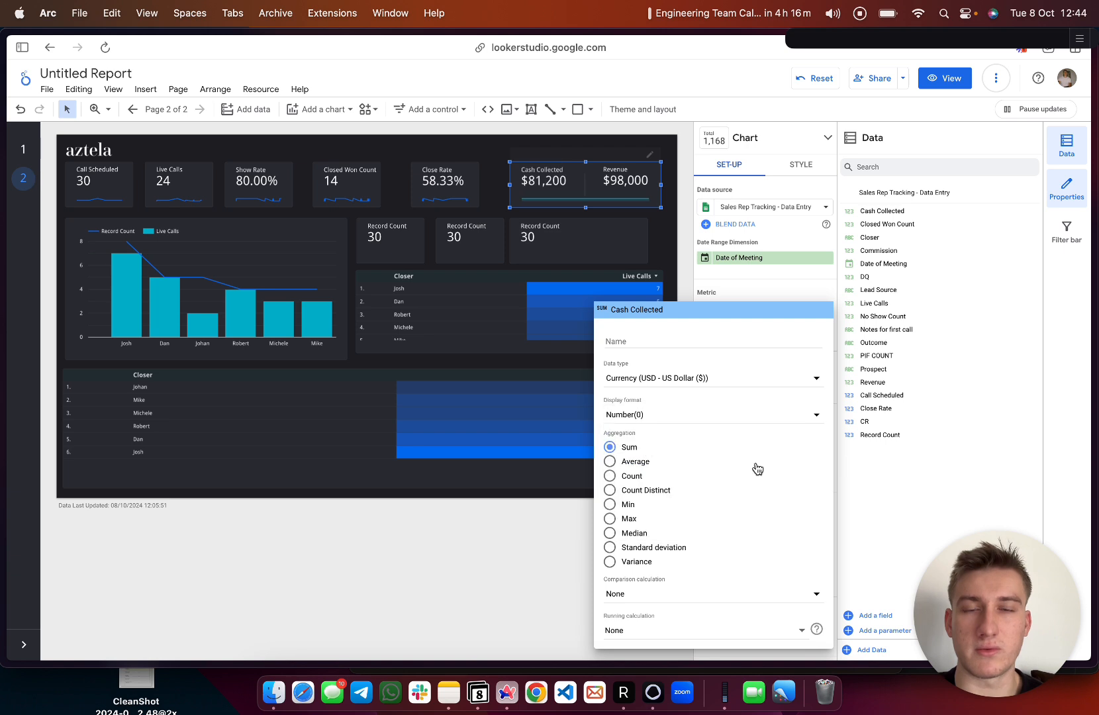
{"action": "left_click", "coordinate": [904, 493]}
{"action": "left_click", "coordinate": [670, 222]}
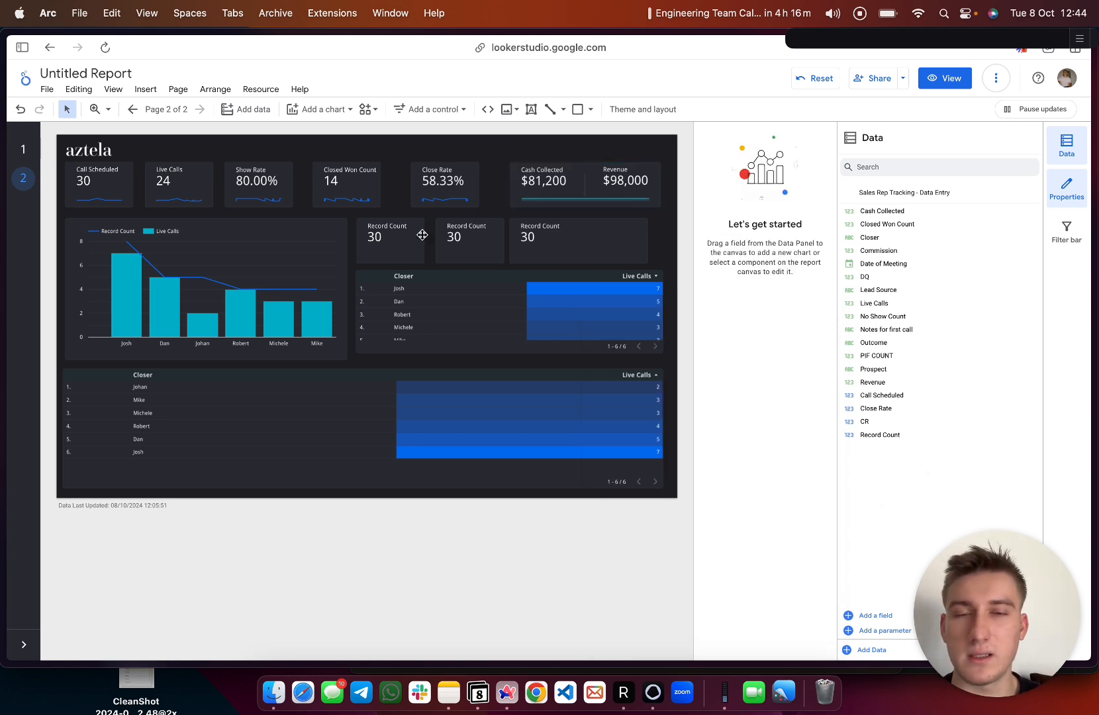
- Set the border radius of page 2's Cash Collected scorecard to 5 and deselect it
{"action": "left_click", "coordinate": [552, 192]}
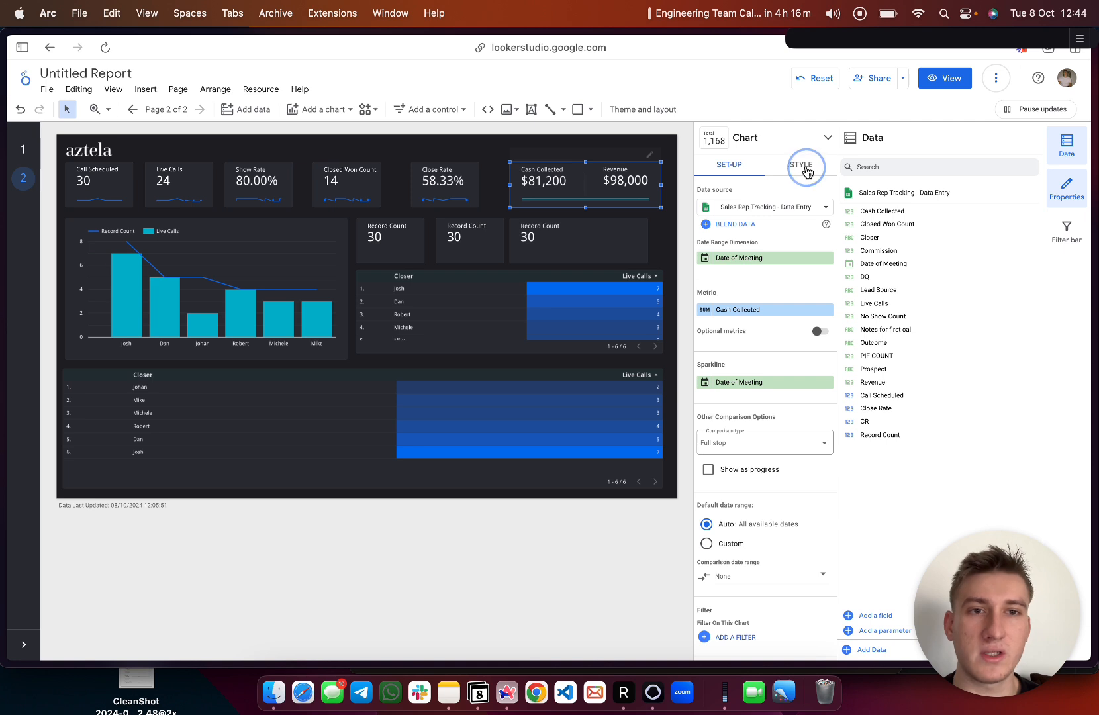
{"action": "left_click", "coordinate": [806, 170]}
{"action": "scroll", "coordinate": [772, 374], "scroll_direction": "down", "scroll_amount": 10}
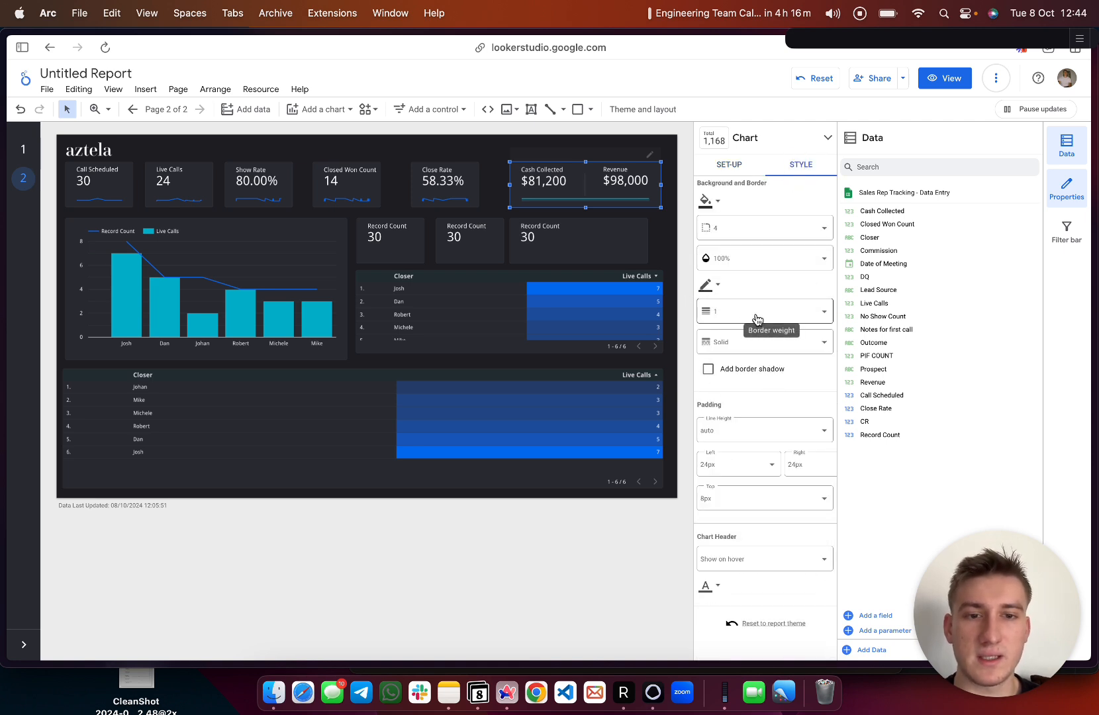
{"action": "left_click", "coordinate": [718, 228]}
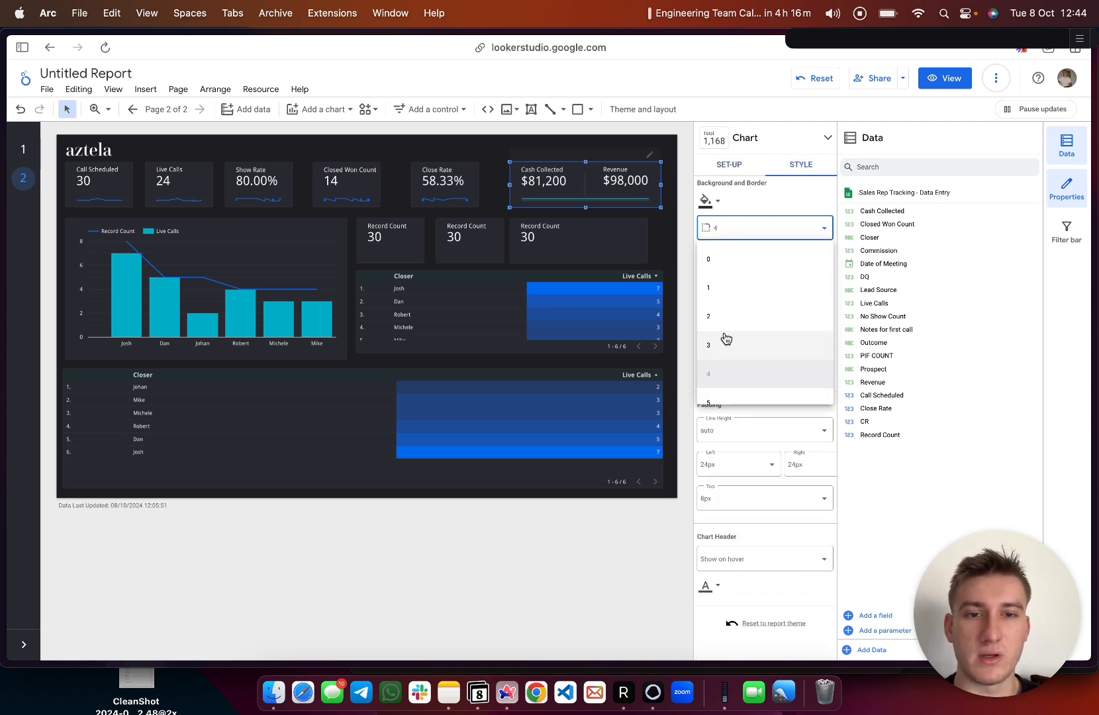
{"action": "left_click", "coordinate": [728, 401]}
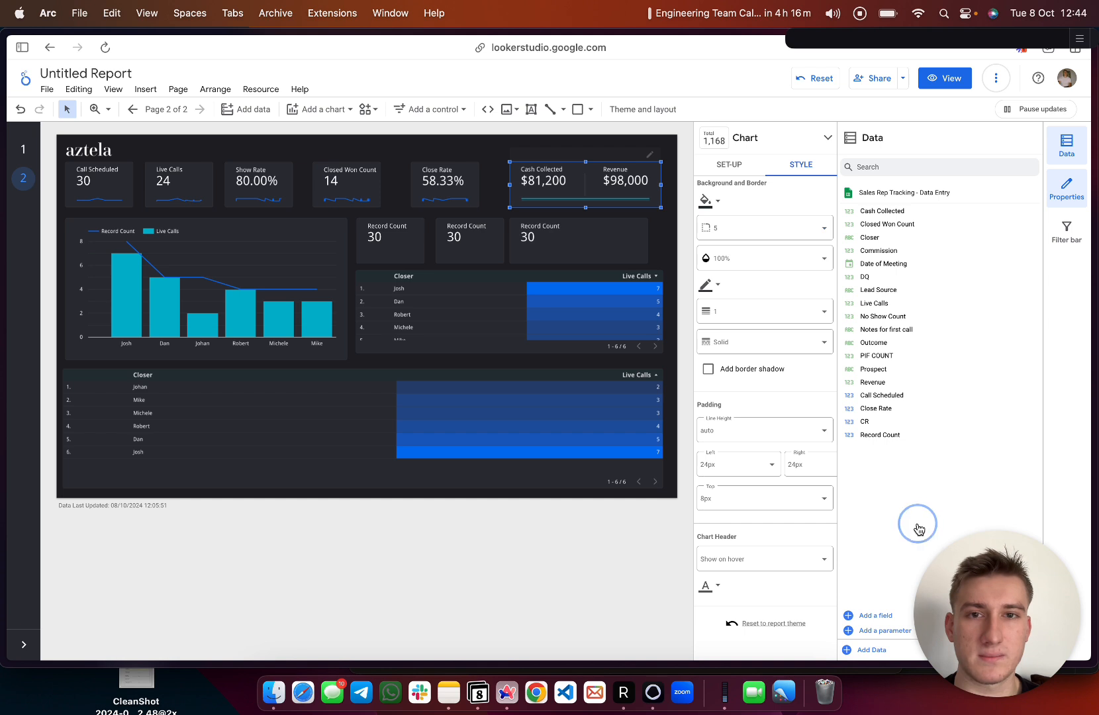
{"action": "left_click", "coordinate": [502, 186]}
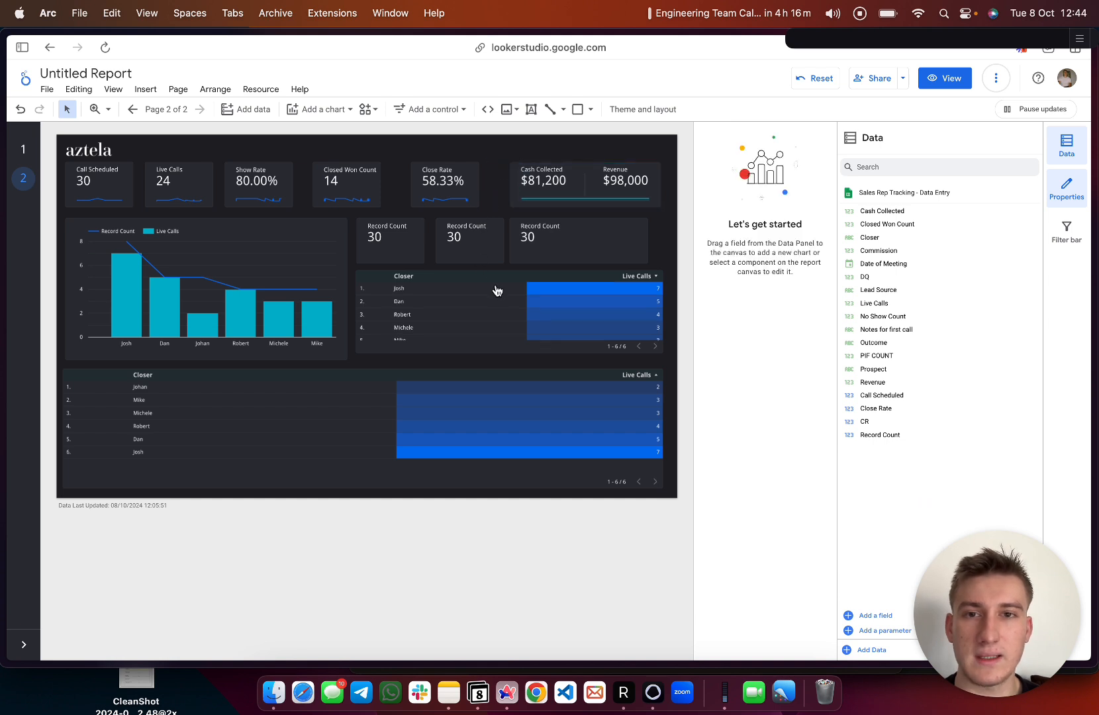
- Give page 2's Cash Collected scorecard a border in the second custom colour, dark grey, and deselect it
{"action": "left_click", "coordinate": [517, 184]}
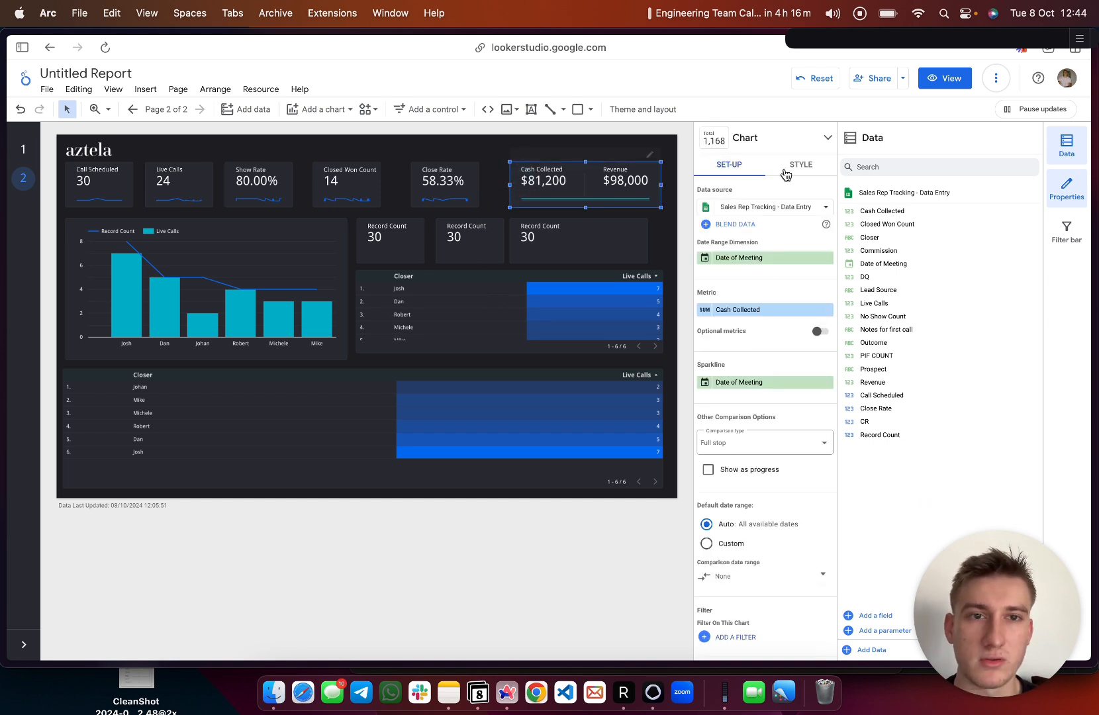
{"action": "left_click", "coordinate": [785, 174]}
{"action": "scroll", "coordinate": [758, 317], "scroll_direction": "down", "scroll_amount": 5}
{"action": "left_click", "coordinate": [706, 285]}
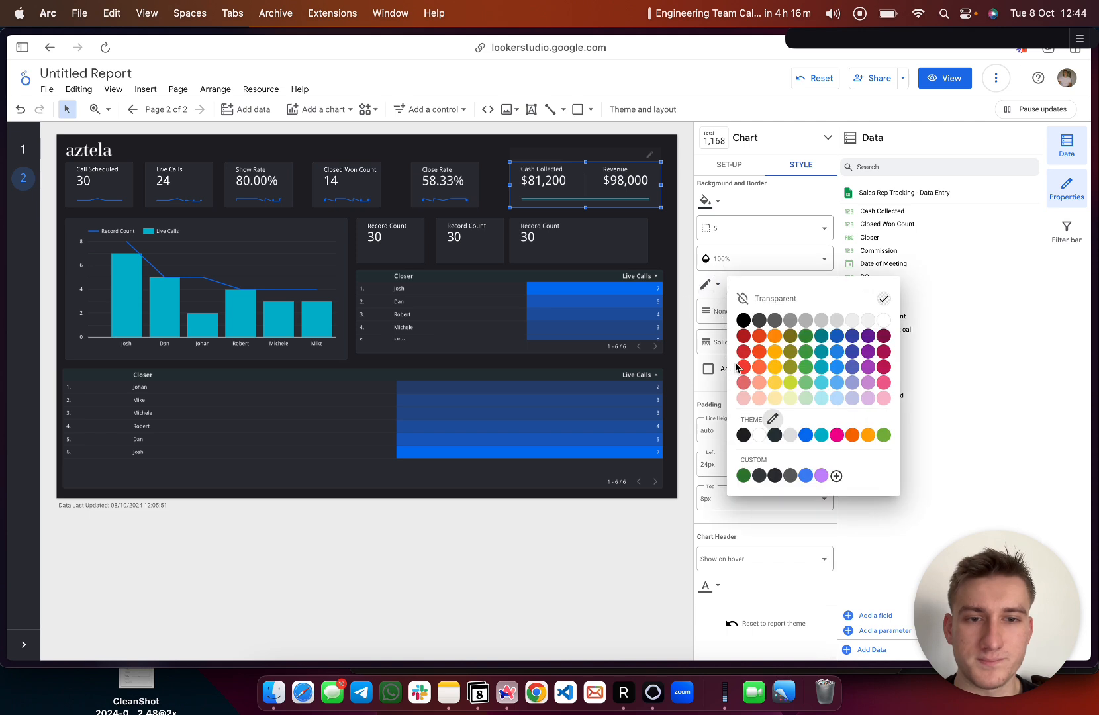
{"action": "left_click", "coordinate": [760, 475]}
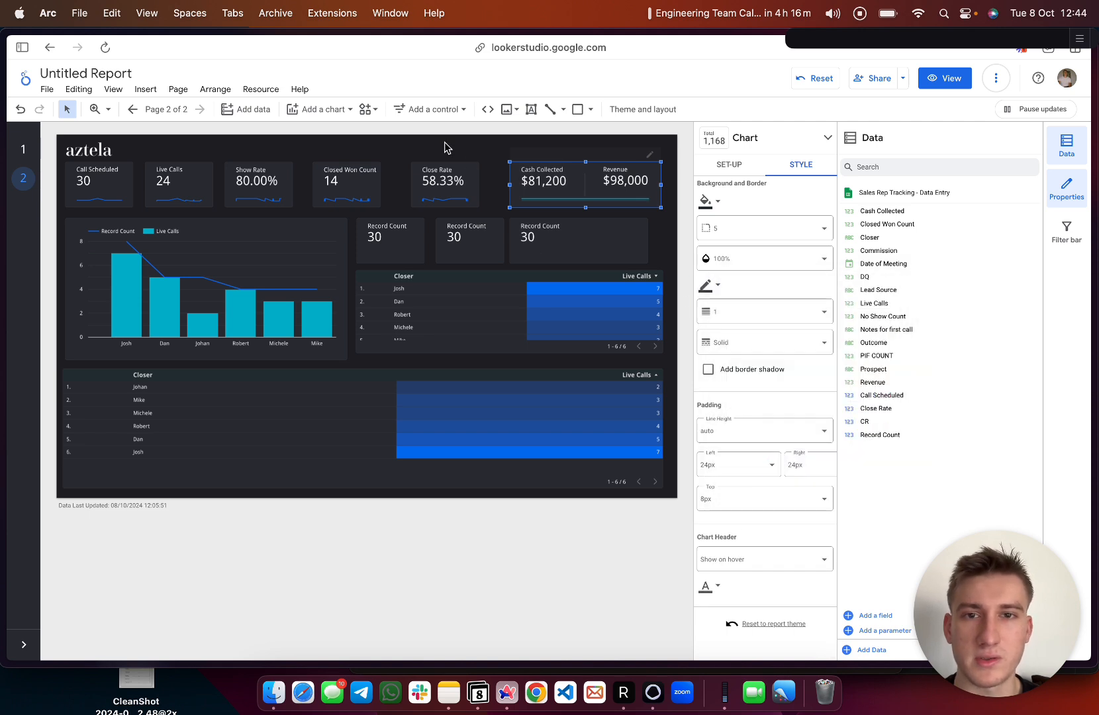
{"action": "left_click", "coordinate": [494, 191]}
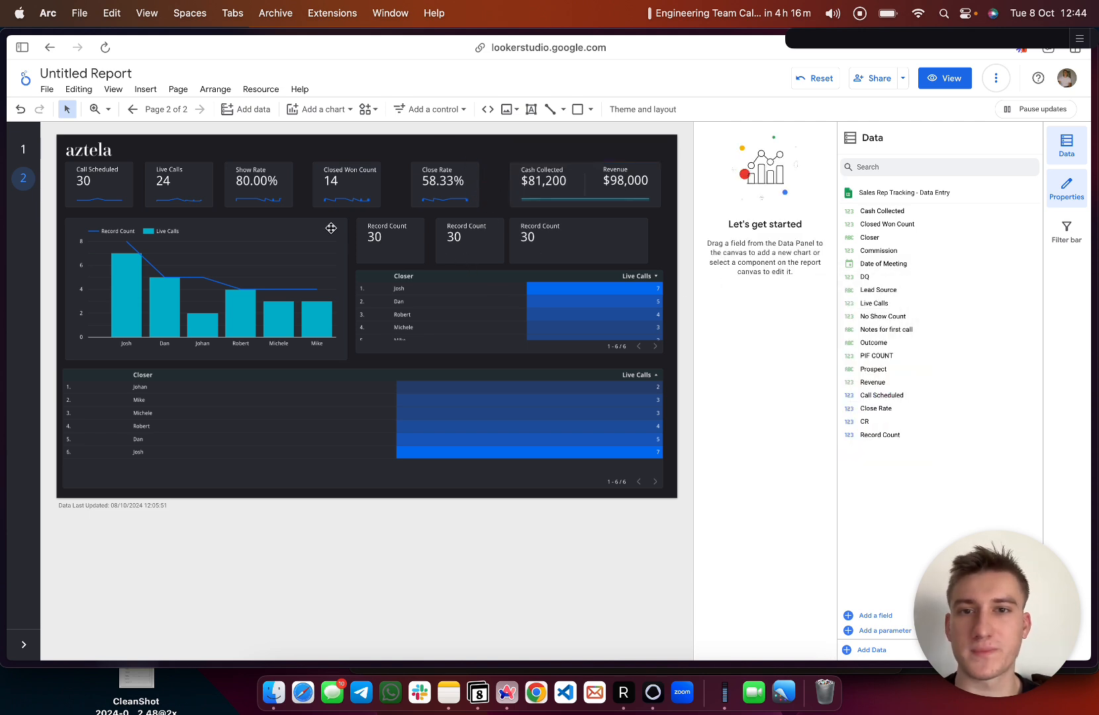
- Copy page 1's scorecard row: Call Scheduled, Live Calls, Show Rate, Closed Won, Close Rate, and Cash Collected with Revenue
{"action": "scroll", "coordinate": [387, 238], "scroll_direction": "up", "scroll_amount": 3}
{"action": "scroll", "coordinate": [386, 249], "scroll_direction": "right", "scroll_amount": 1}
{"action": "scroll", "coordinate": [386, 250], "scroll_direction": "left", "scroll_amount": 2}
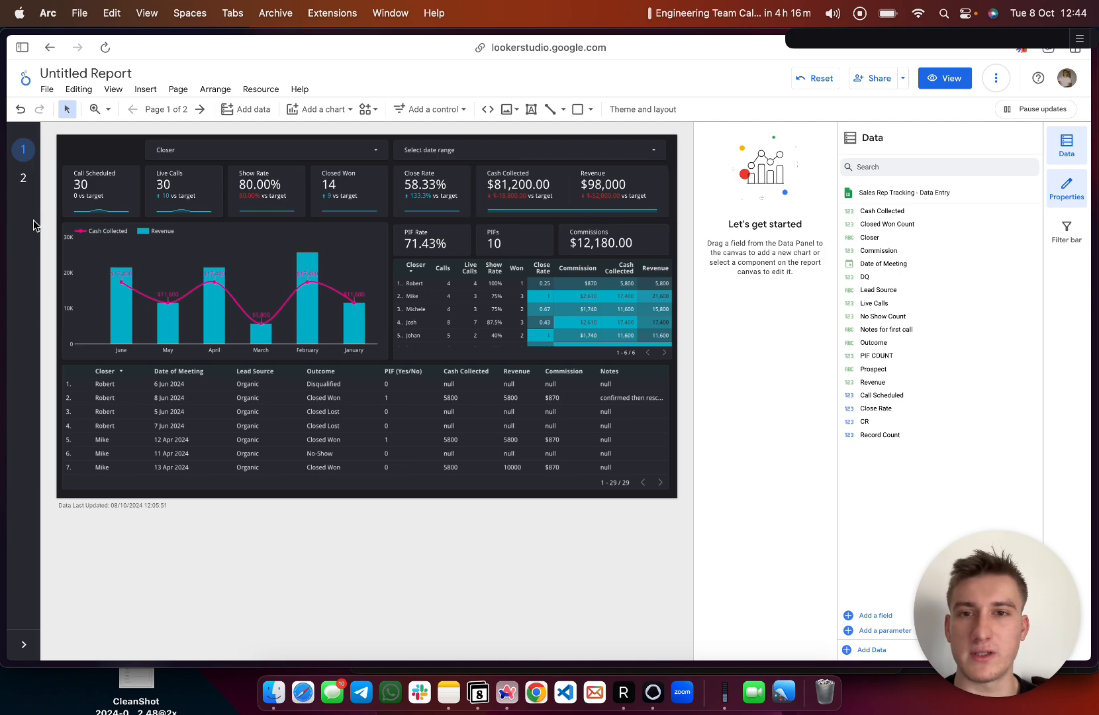
{"action": "left_click", "coordinate": [102, 195]}
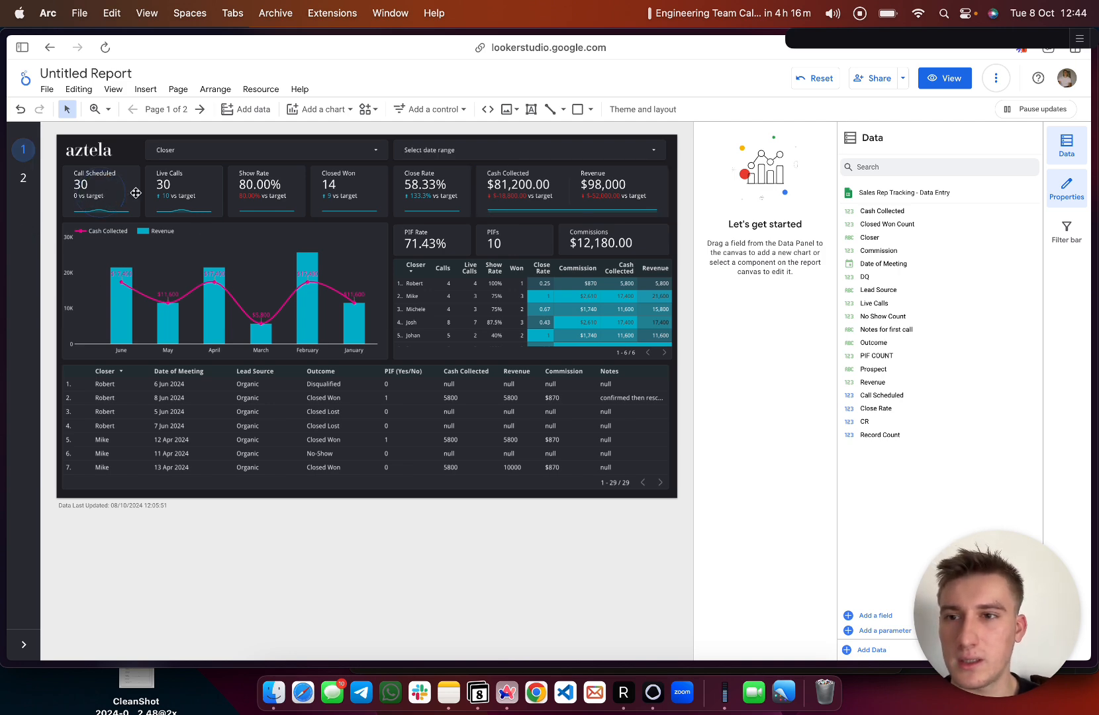
{"action": "left_click", "coordinate": [198, 196], "text": "shift"}
{"action": "left_click", "coordinate": [258, 196], "text": "shift"}
{"action": "left_click", "coordinate": [341, 195], "text": "shift"}
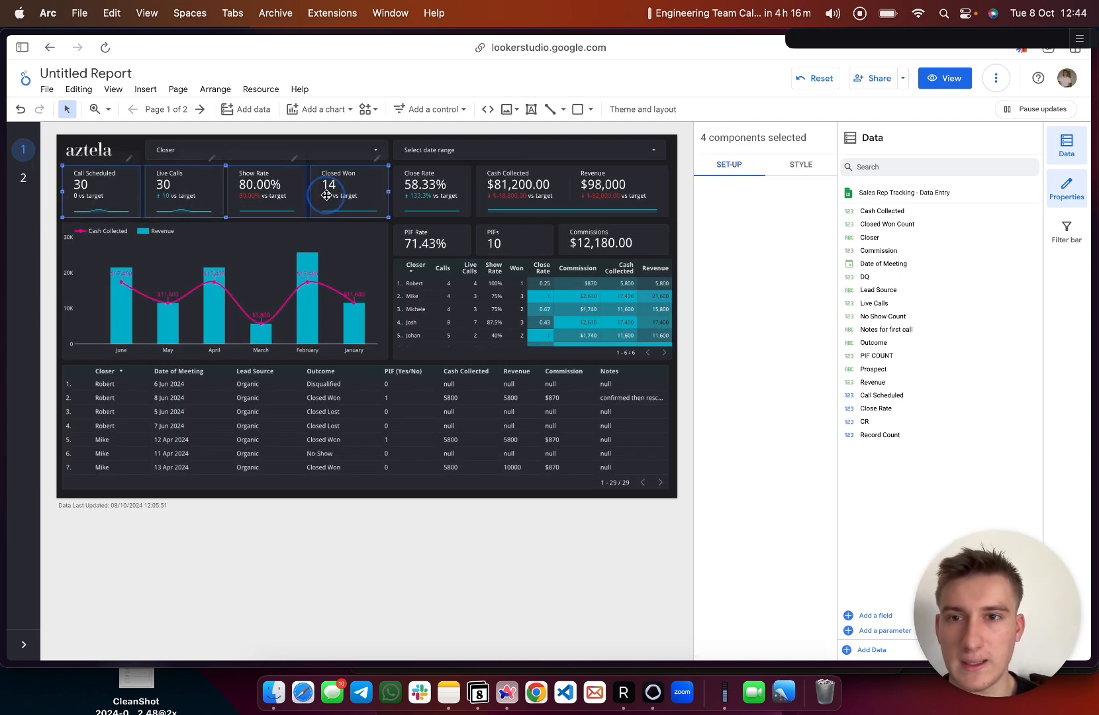
{"action": "left_click", "coordinate": [434, 193], "text": "shift"}
{"action": "left_click", "coordinate": [508, 190], "text": "shift"}
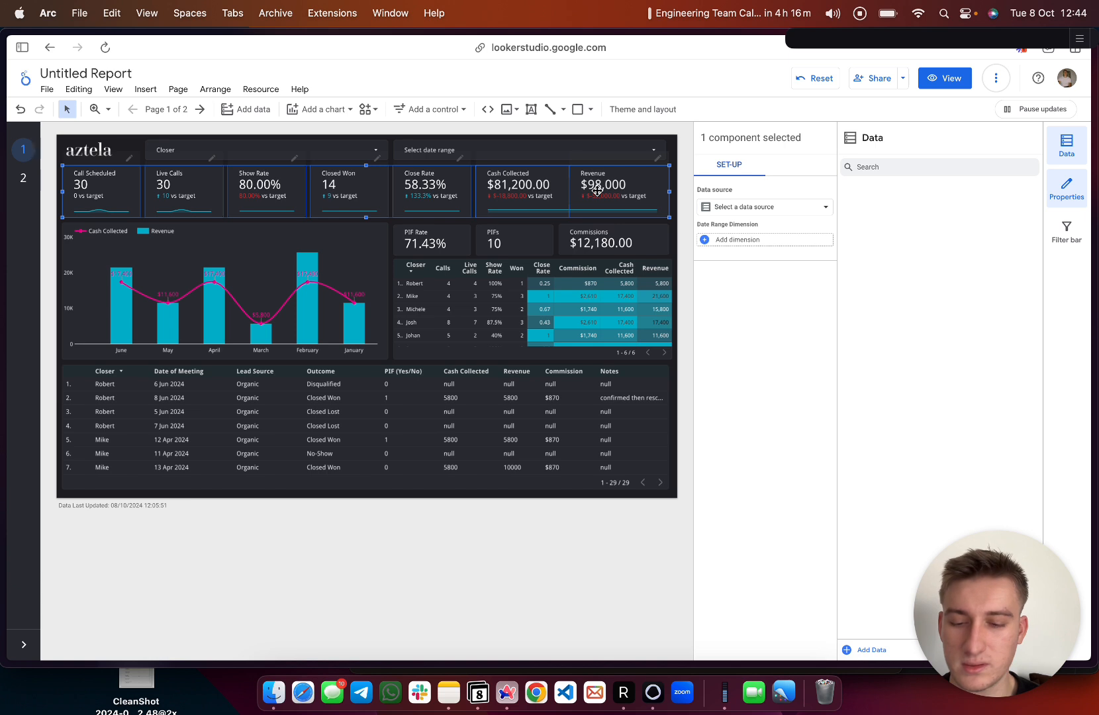
{"action": "key", "text": "super+c"}
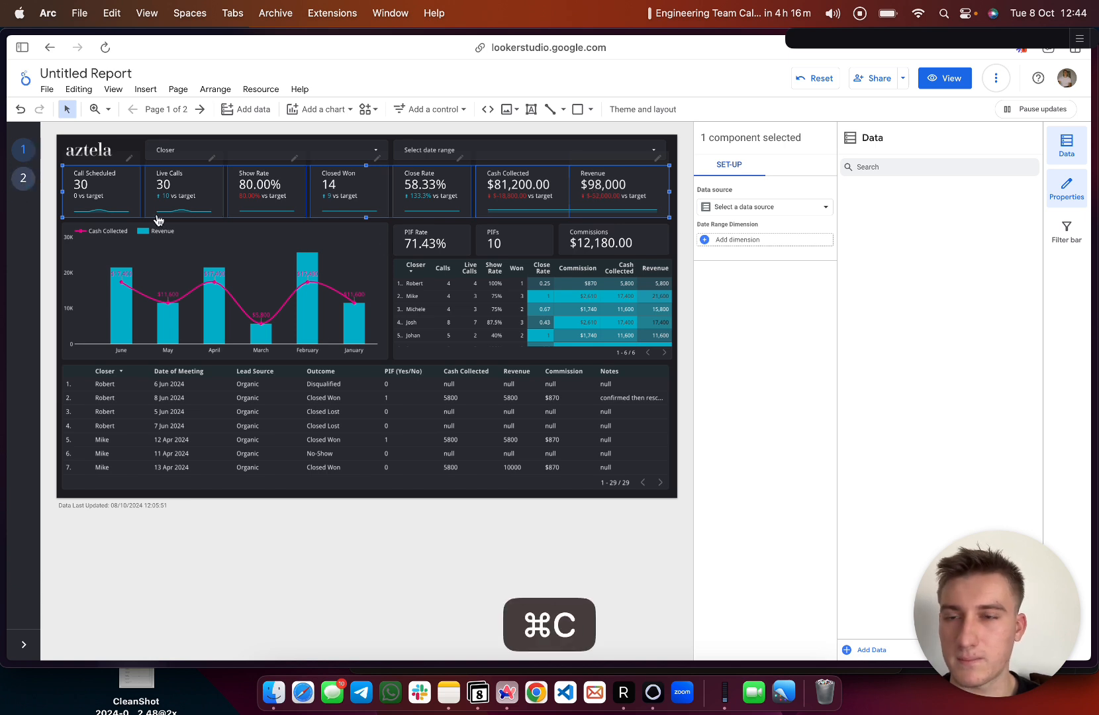
- Delete page 2's existing row of scorecards, from Call Scheduled through Cash Collected and Revenue
{"action": "left_click", "coordinate": [24, 178]}
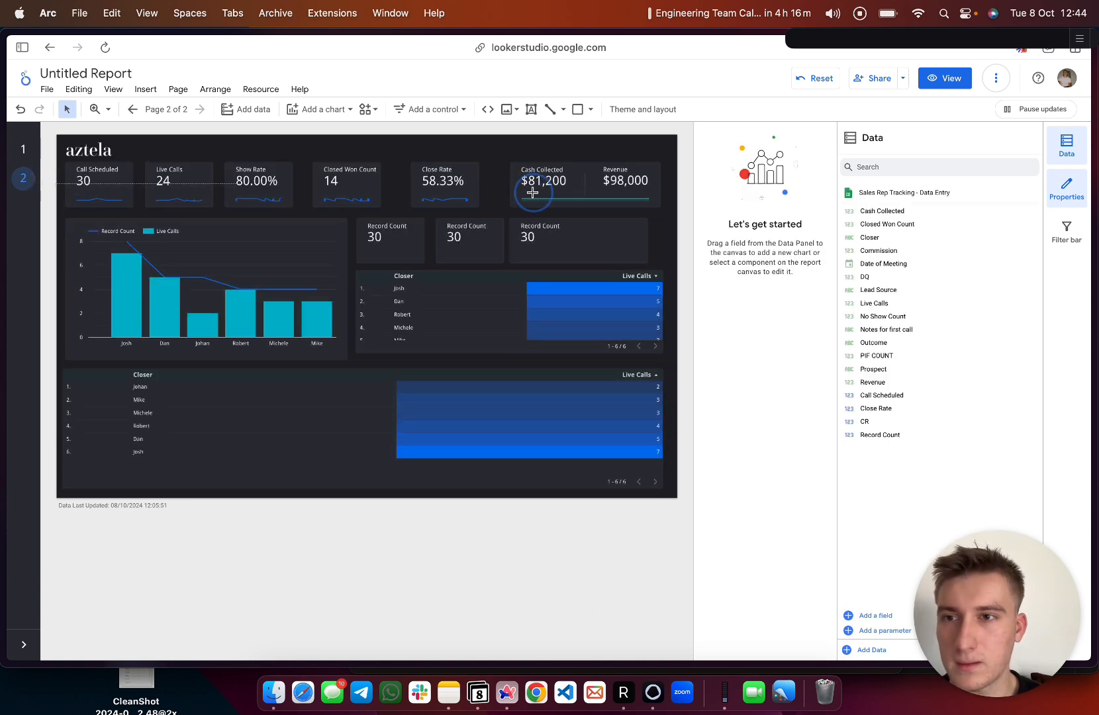
{"action": "key", "text": "super+v"}
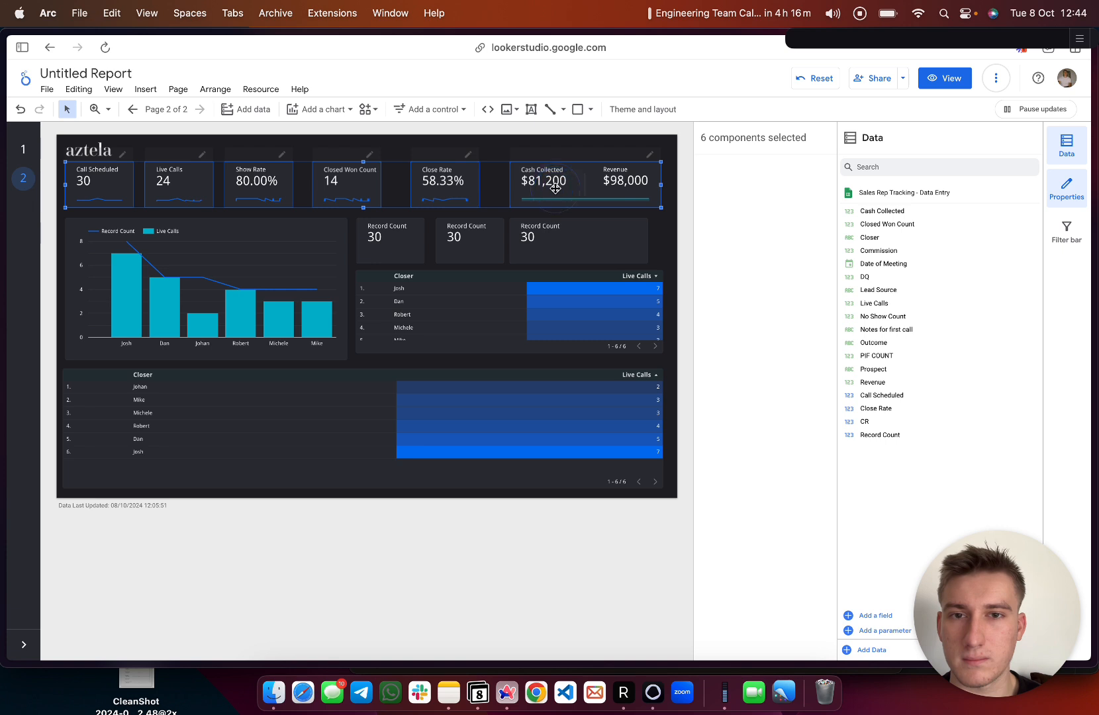
{"action": "left_click", "coordinate": [555, 188]}
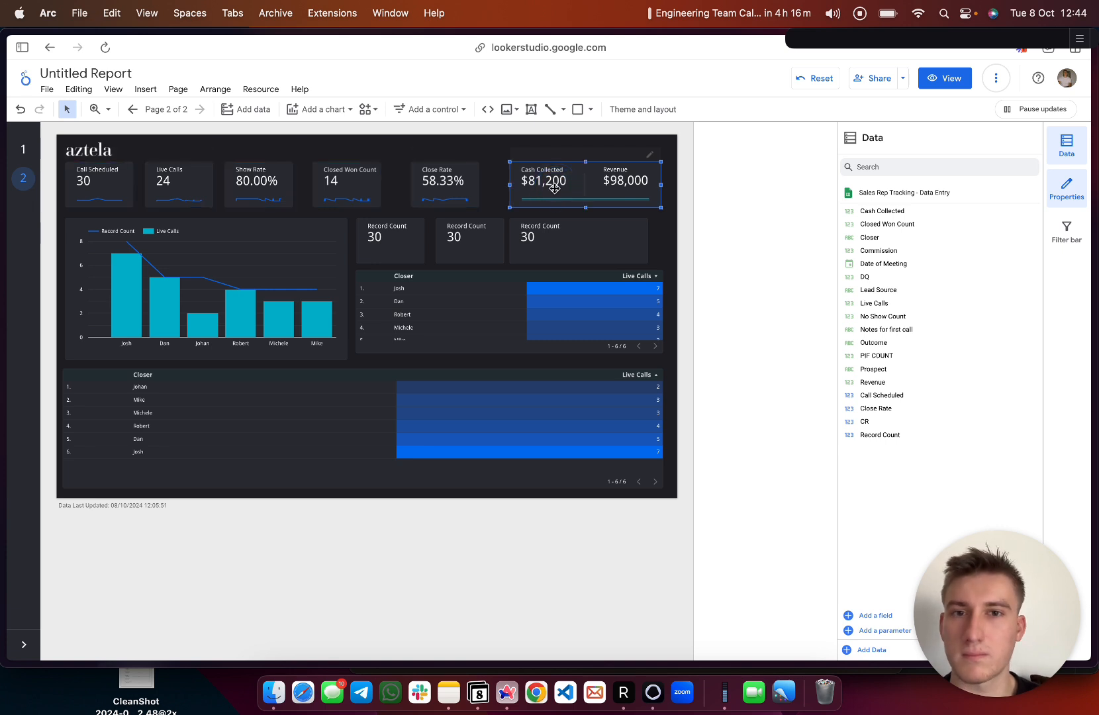
{"action": "left_click", "coordinate": [432, 189], "text": "shift"}
{"action": "left_click", "coordinate": [344, 186], "text": "shift"}
{"action": "left_click", "coordinate": [258, 186], "text": "shift"}
{"action": "left_click", "coordinate": [165, 186], "text": "shift"}
{"action": "left_click", "coordinate": [99, 186], "text": "shift"}
{"action": "left_click", "coordinate": [604, 181], "text": "shift"}
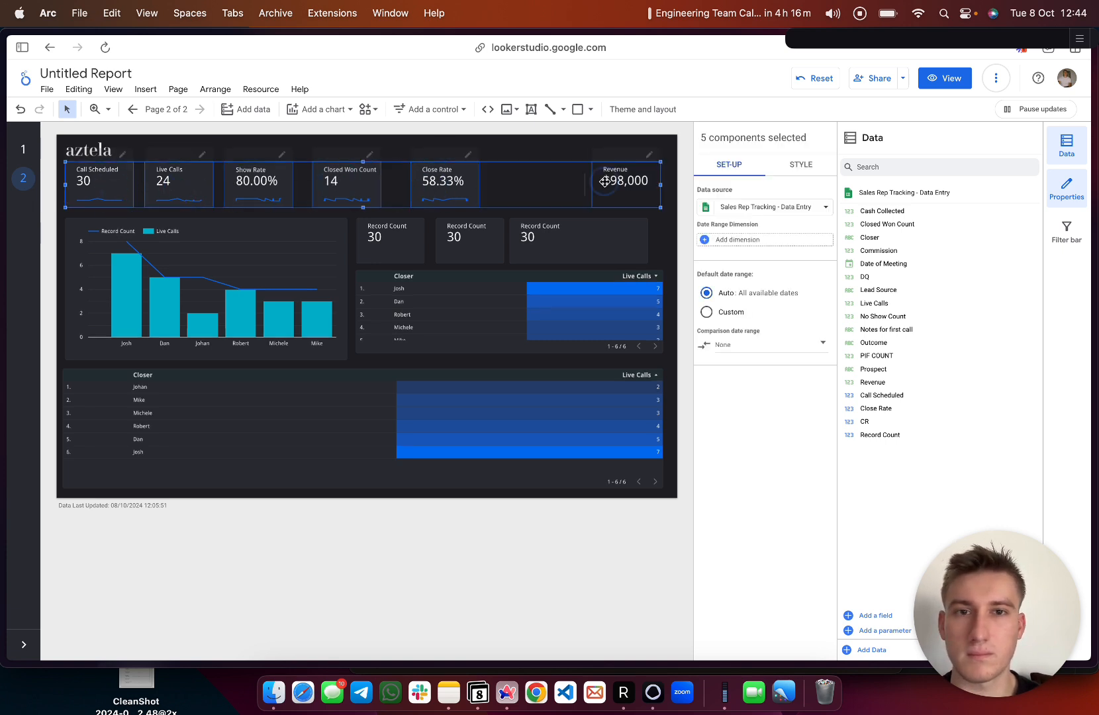
{"action": "key", "text": "Delete"}
- Paste the scorecards copied from page 1 onto page 2 and select the Close Rate scorecard
{"action": "key", "text": "super+v"}
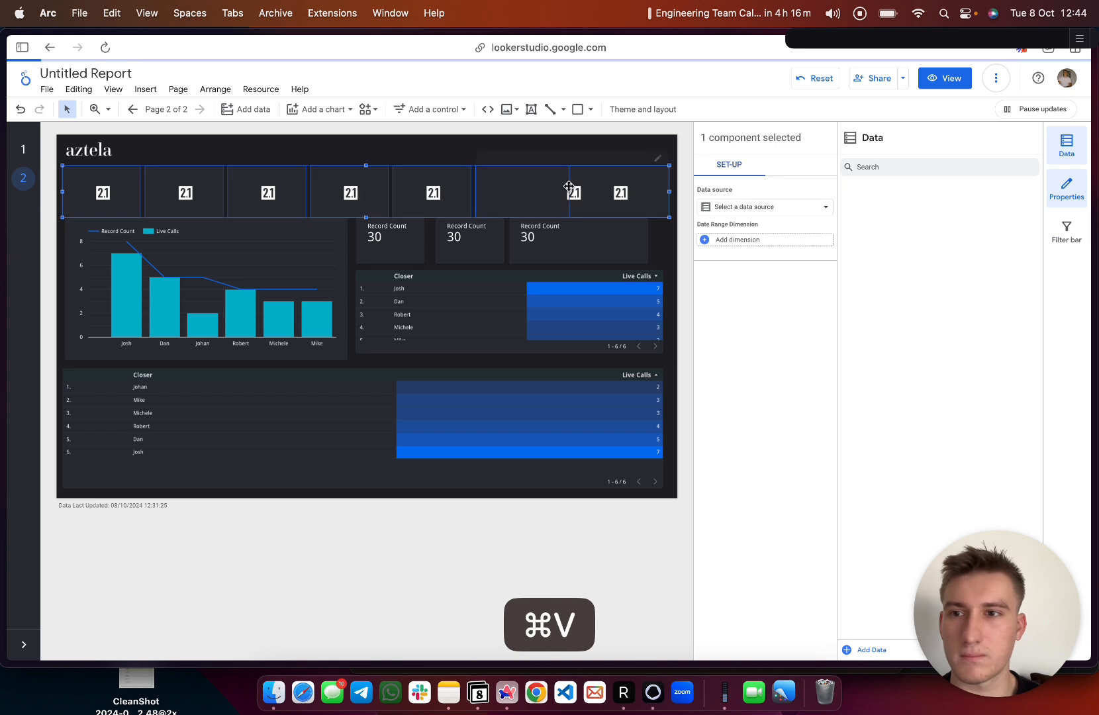
{"action": "left_click", "coordinate": [431, 178]}
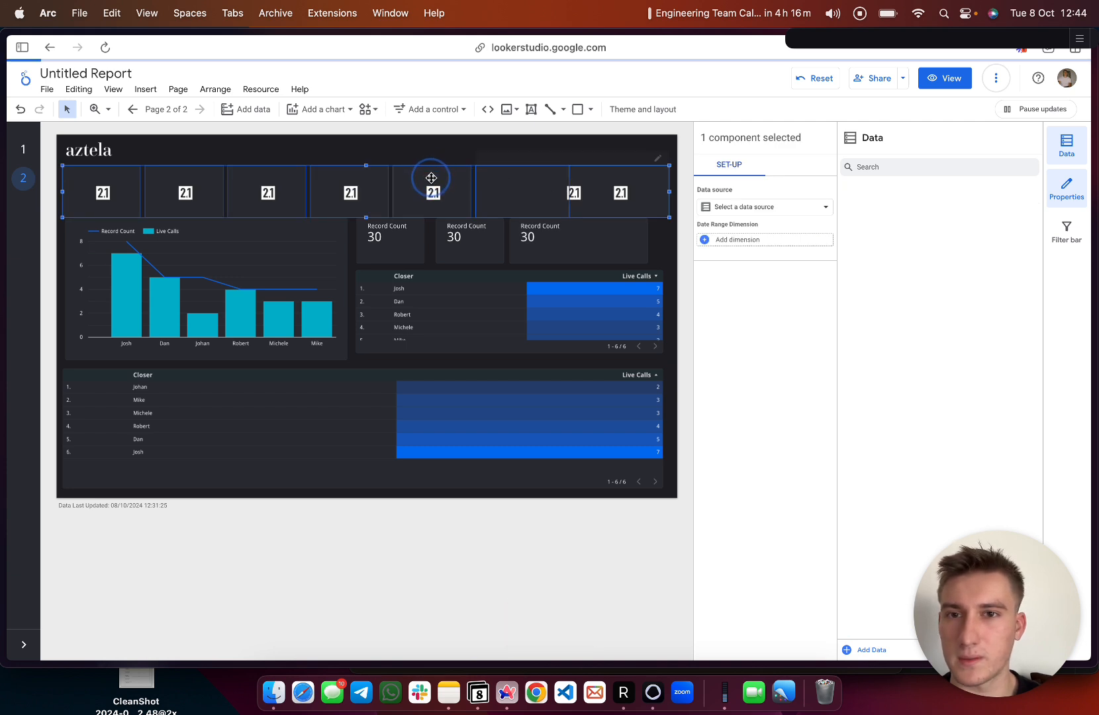
{"action": "left_click", "coordinate": [431, 192]}
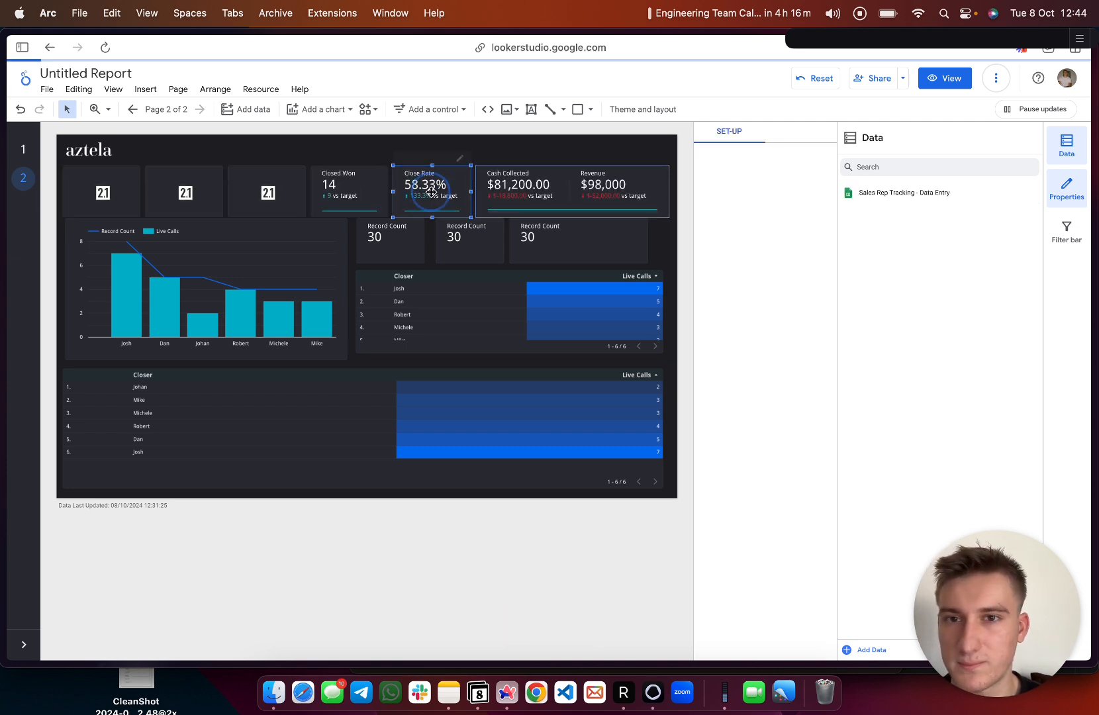
{"action": "left_click", "coordinate": [295, 161]}
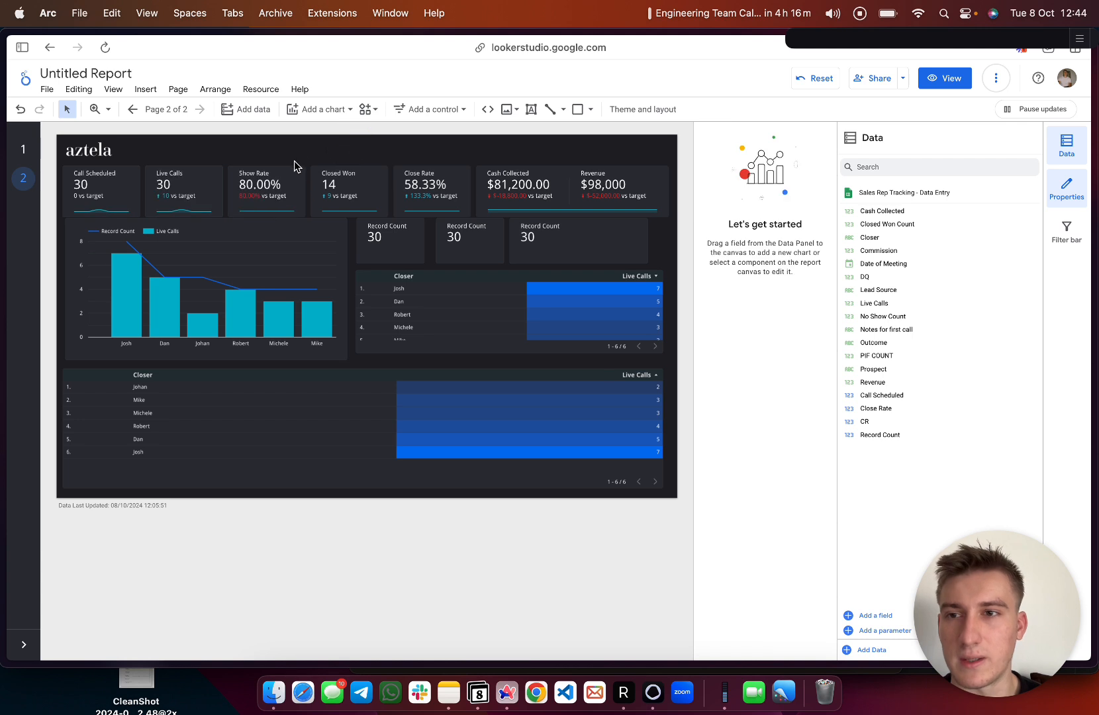
{"action": "left_click", "coordinate": [109, 198]}
{"action": "left_click", "coordinate": [167, 201], "text": "shift"}
{"action": "left_click", "coordinate": [270, 191], "text": "shift"}
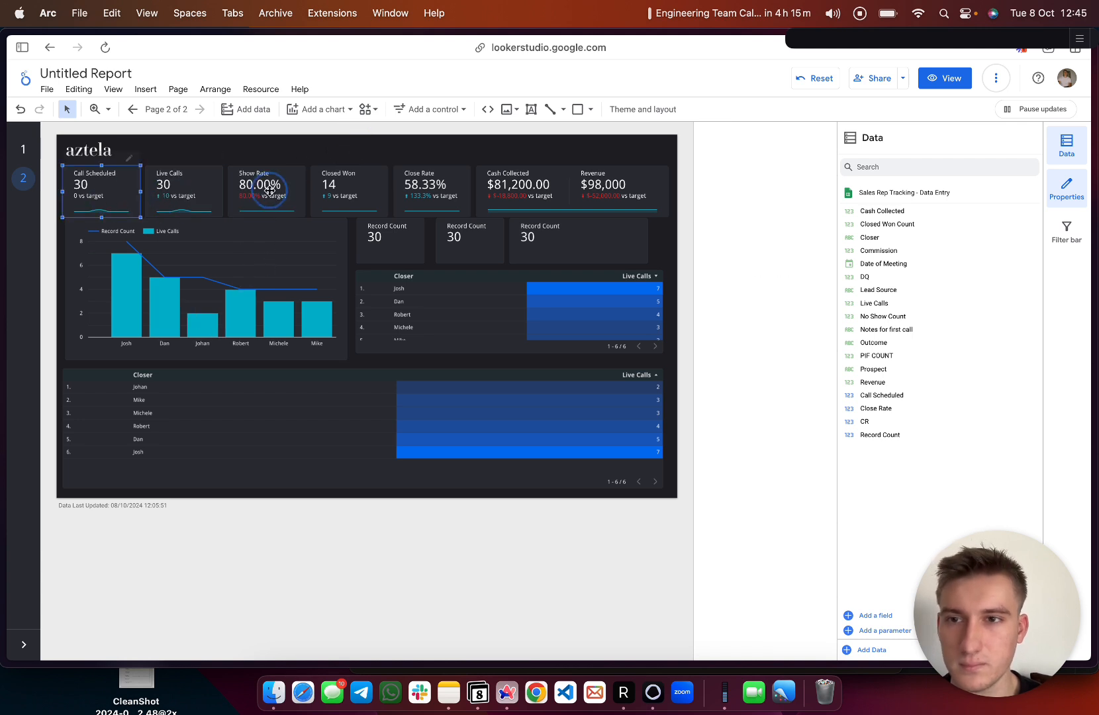
{"action": "left_click", "coordinate": [356, 159]}
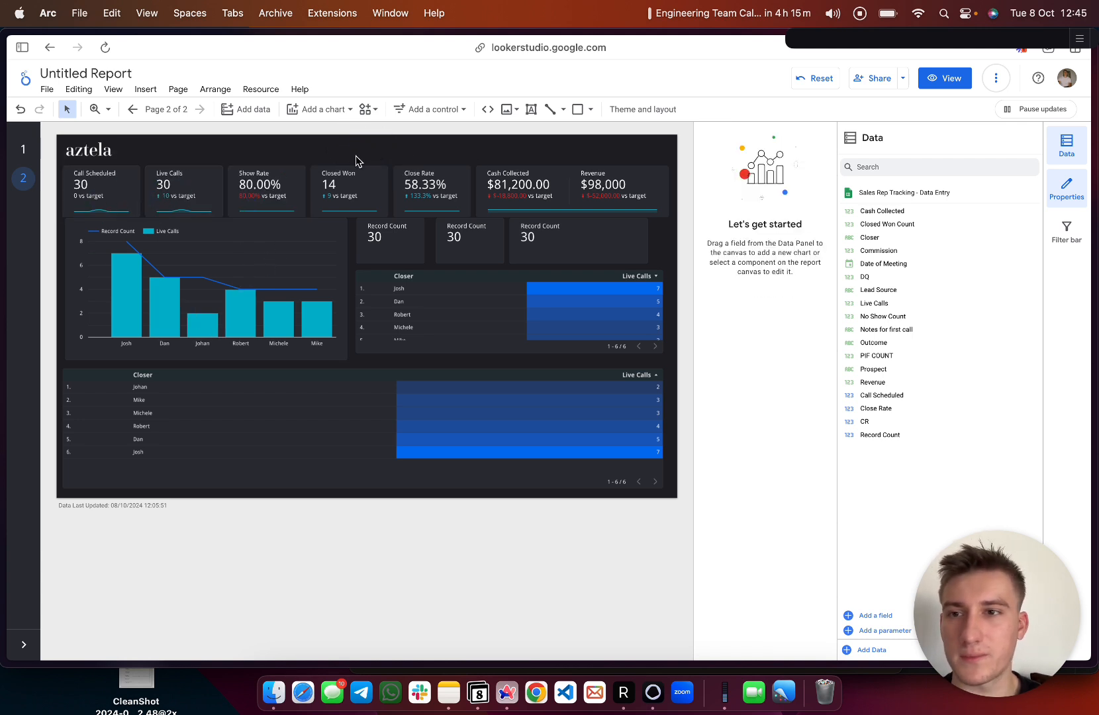
- Try to copy the Call Scheduled scorecard onto the Live Calls scorecard with Paste special
{"action": "left_click", "coordinate": [110, 200]}
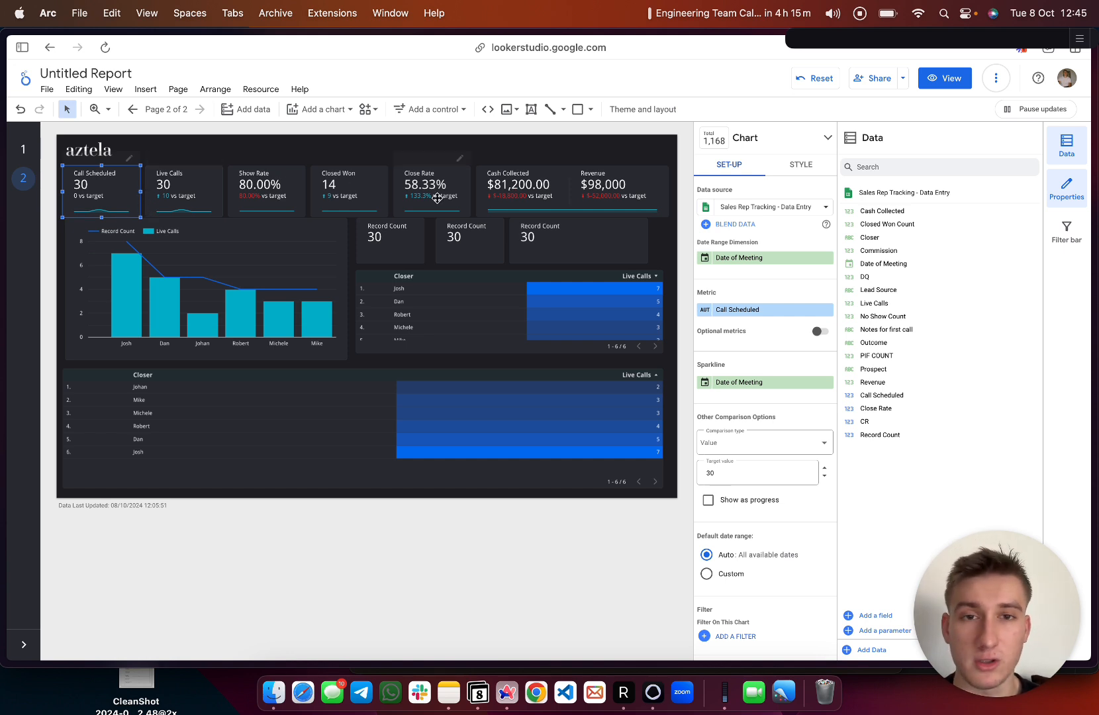
{"action": "left_click", "coordinate": [120, 196], "text": "ctrl"}
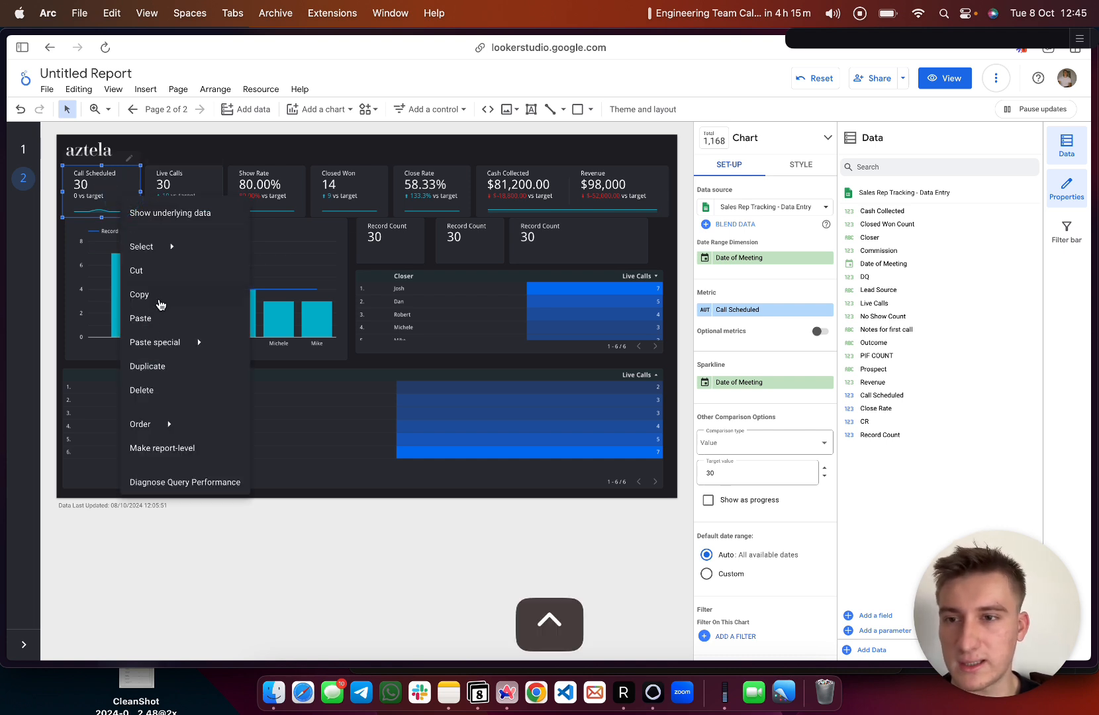
{"action": "left_click", "coordinate": [139, 294]}
{"action": "left_click", "coordinate": [169, 183]}
{"action": "left_click", "coordinate": [169, 173], "text": "ctrl"}
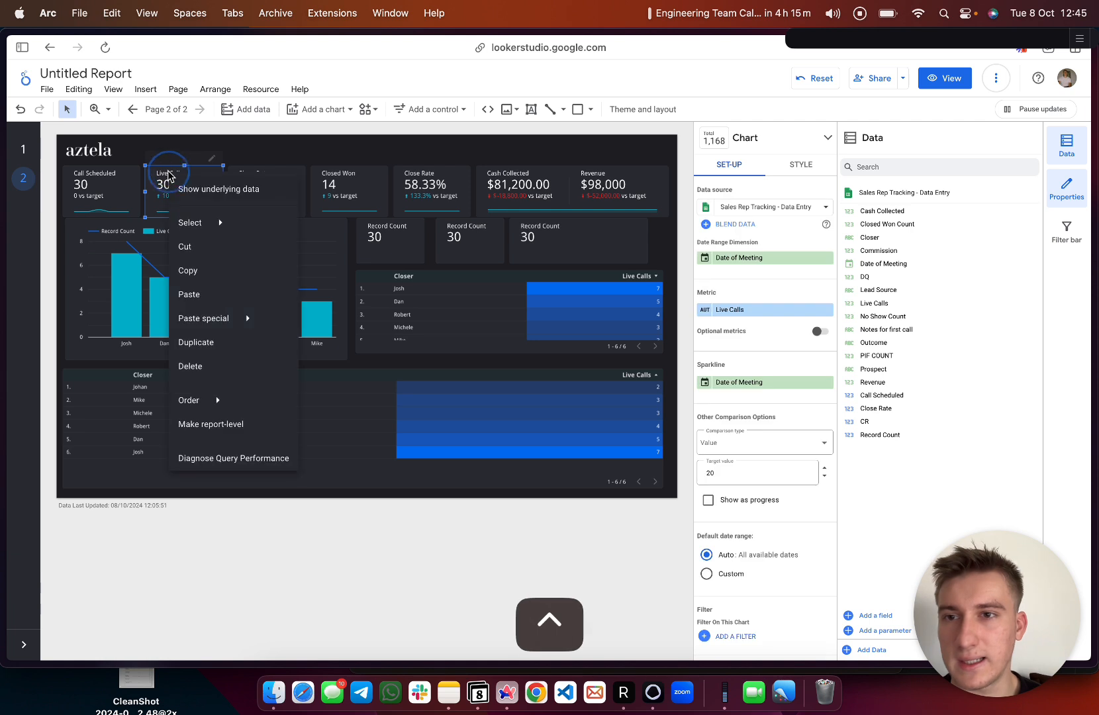
{"action": "mouse_move", "coordinate": [295, 319]}
{"action": "left_click", "coordinate": [329, 325]}
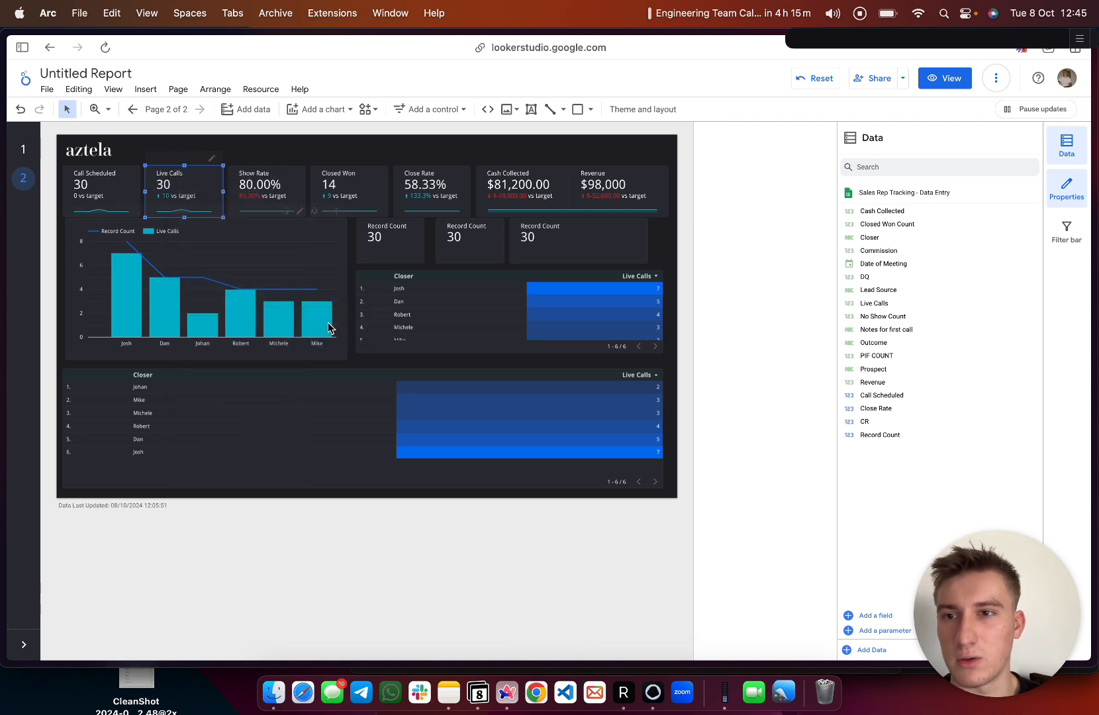
{"action": "key", "text": "super+z"}
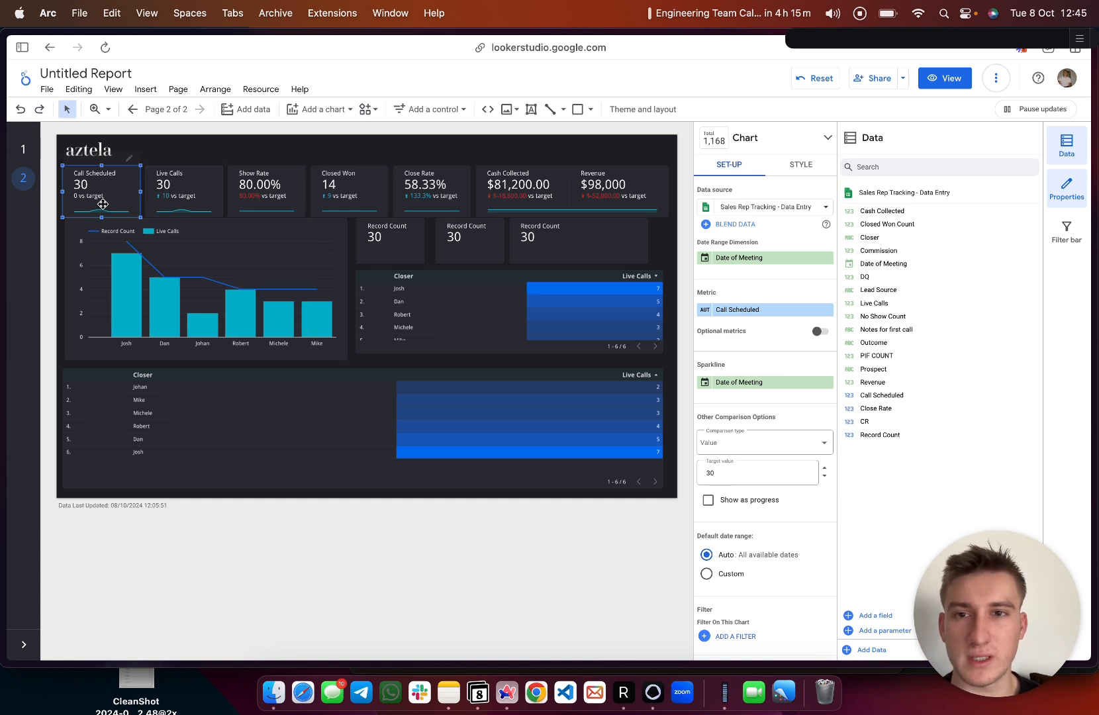
{"action": "left_click", "coordinate": [179, 192], "text": "shift"}
{"action": "left_click", "coordinate": [258, 192], "text": "shift"}
{"action": "left_click", "coordinate": [347, 191], "text": "shift"}
{"action": "left_click", "coordinate": [439, 186], "text": "shift"}
{"action": "left_click", "coordinate": [529, 187], "text": "shift"}
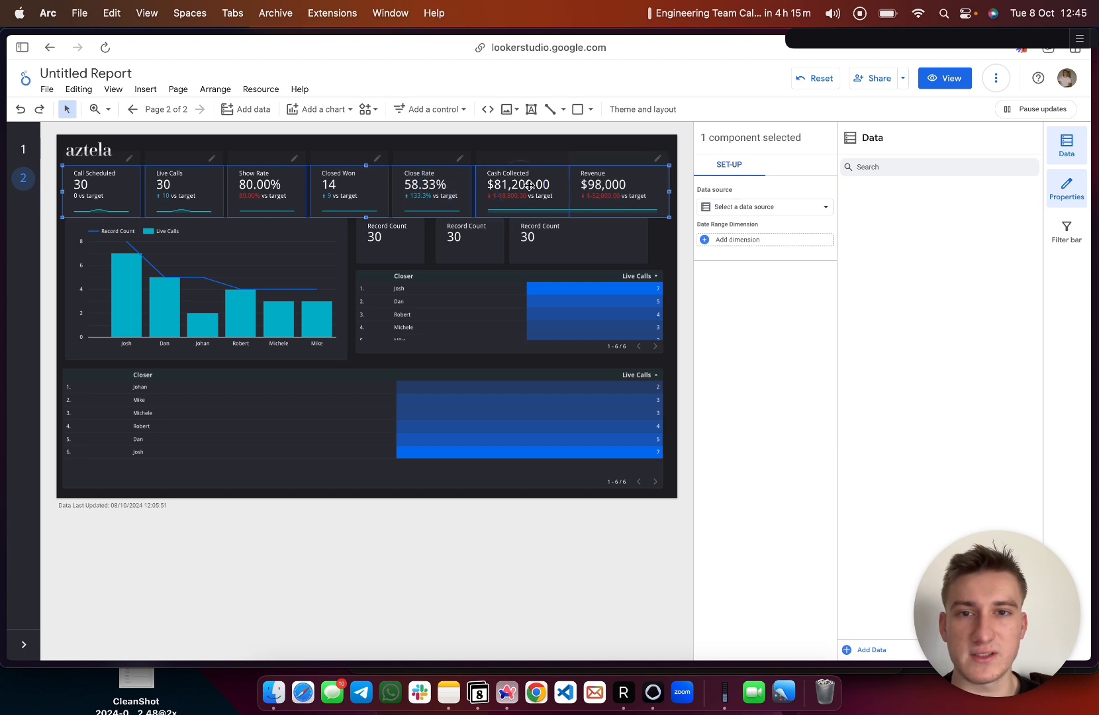
{"action": "left_click", "coordinate": [603, 184], "text": "shift"}
{"action": "left_click", "coordinate": [542, 190], "text": "shift"}
{"action": "left_click", "coordinate": [442, 191], "text": "shift"}
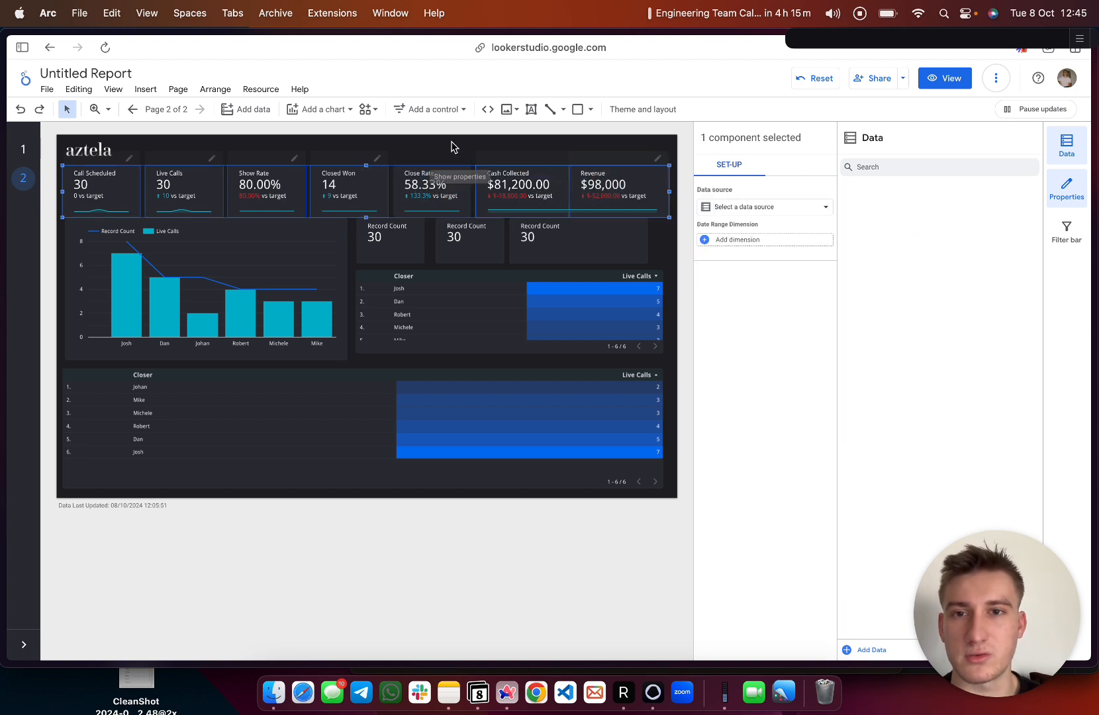
{"action": "left_click", "coordinate": [431, 149]}
- Distribute the five scorecards from Call Scheduled through Close Rate horizontally
{"action": "left_click", "coordinate": [430, 177]}
{"action": "left_click", "coordinate": [329, 200], "text": "shift"}
{"action": "left_click", "coordinate": [247, 199], "text": "shift"}
{"action": "left_click", "coordinate": [156, 197], "text": "shift"}
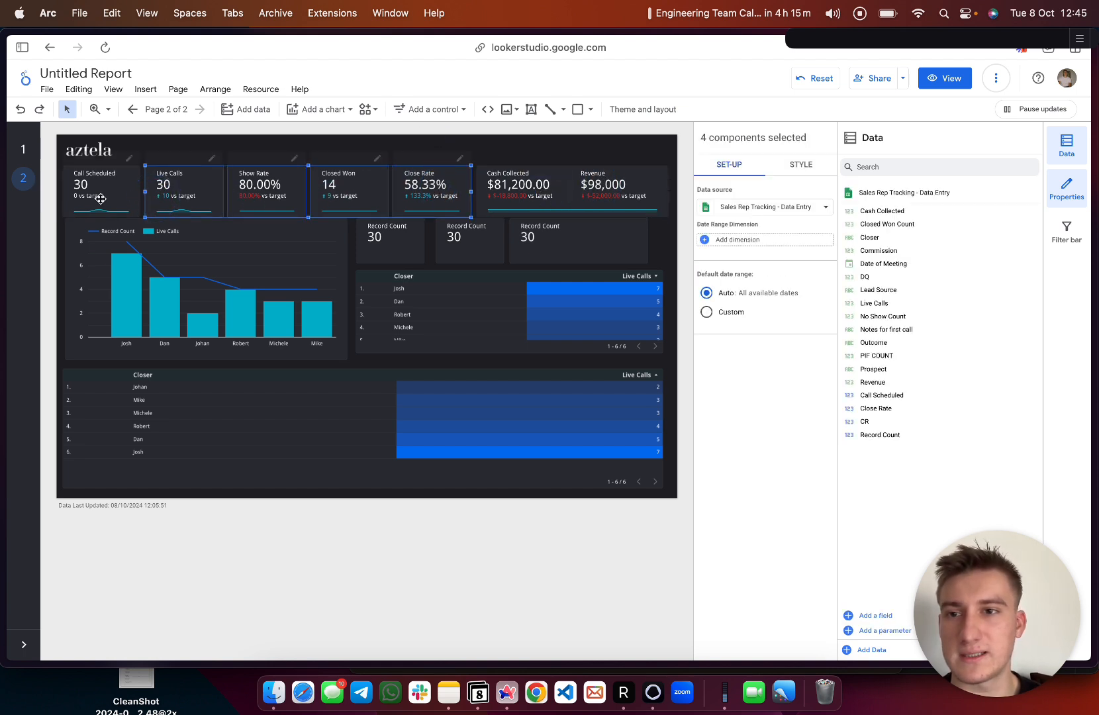
{"action": "left_click", "coordinate": [100, 196], "text": "shift"}
{"action": "left_click", "coordinate": [105, 201], "text": "ctrl"}
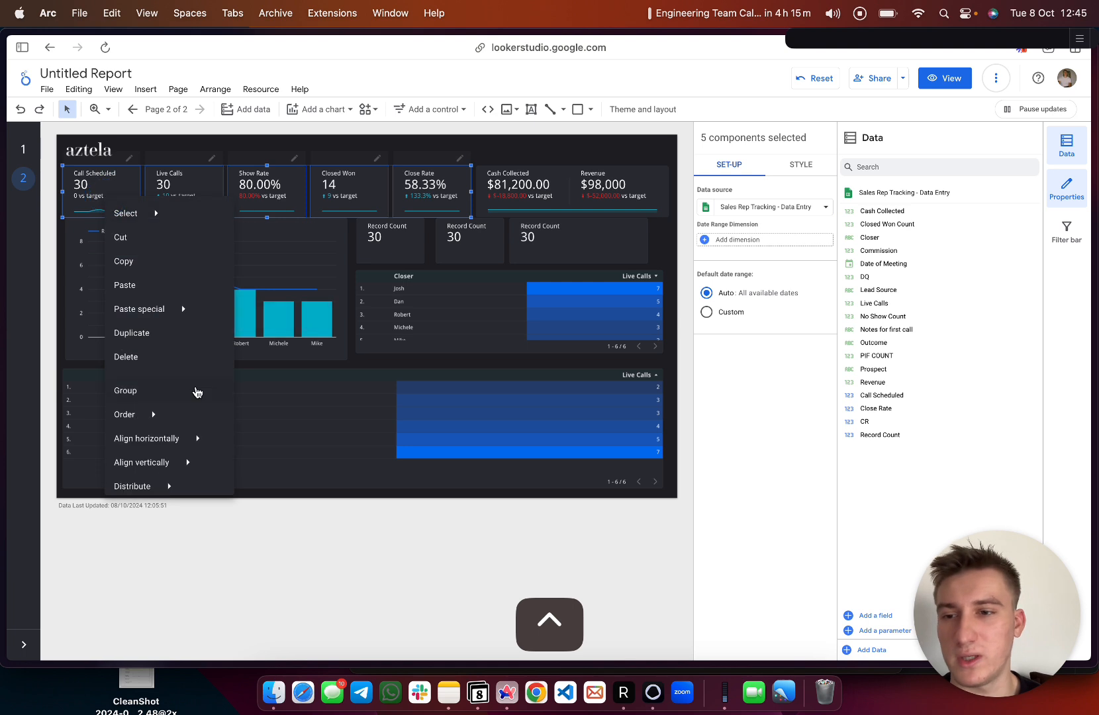
{"action": "mouse_move", "coordinate": [152, 489]}
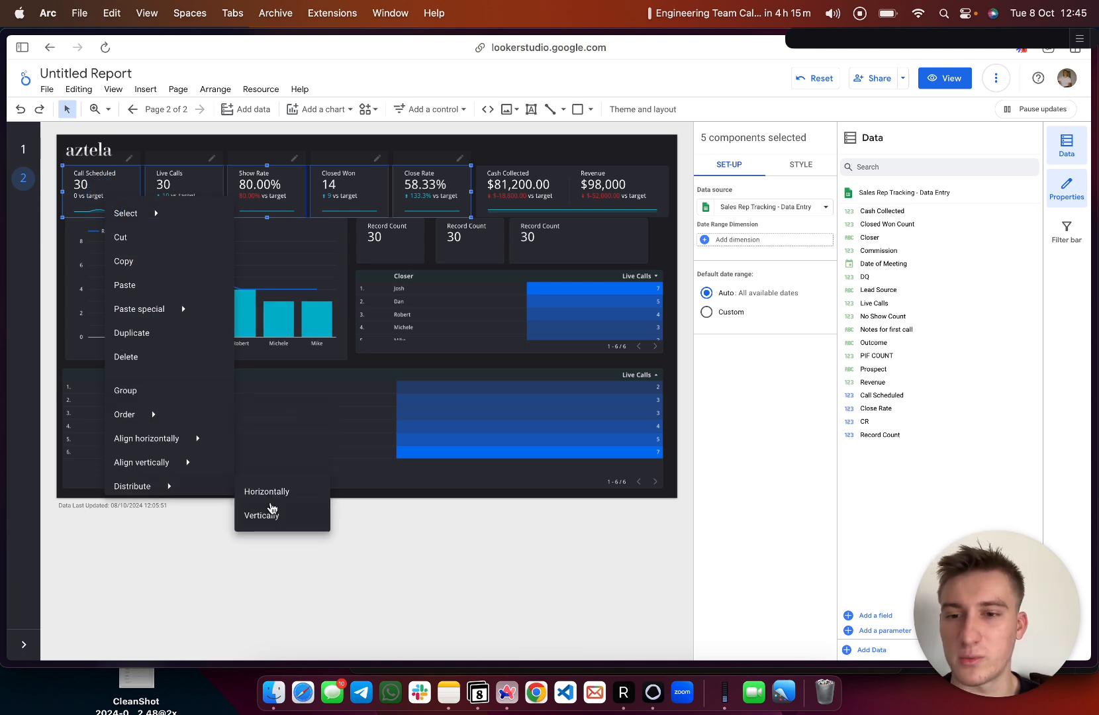
{"action": "left_click", "coordinate": [263, 494]}
- Align the five selected scorecards vertically to the bottom
{"action": "right_click", "coordinate": [106, 200]}
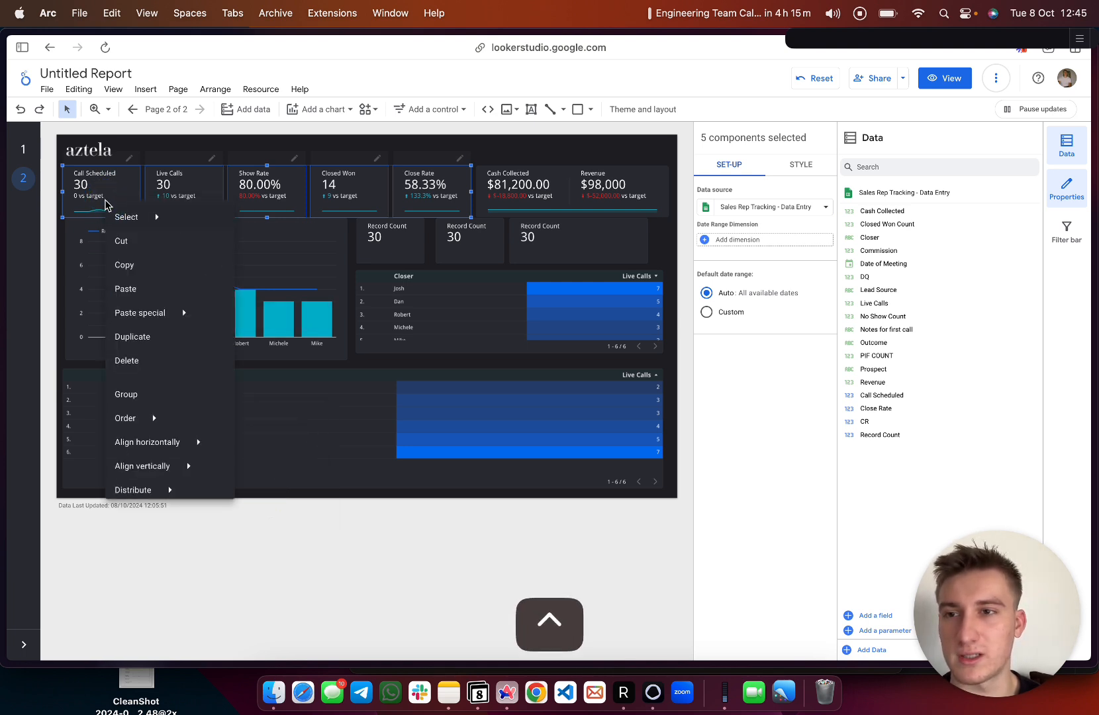
{"action": "mouse_move", "coordinate": [152, 442]}
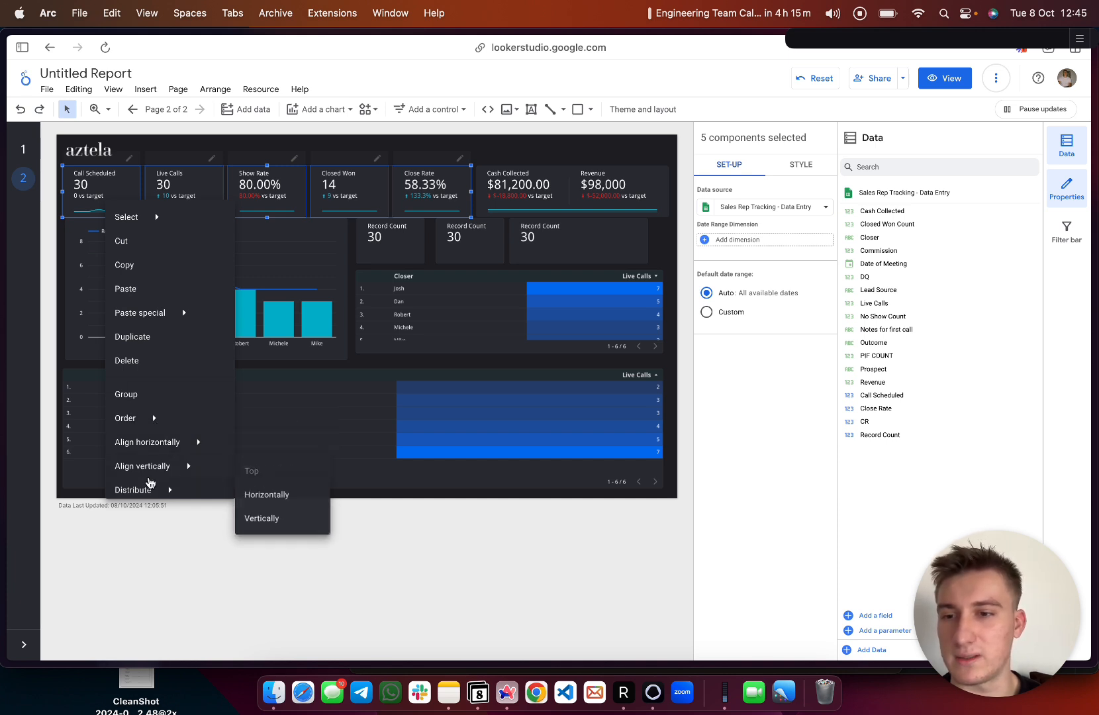
{"action": "mouse_move", "coordinate": [185, 465]}
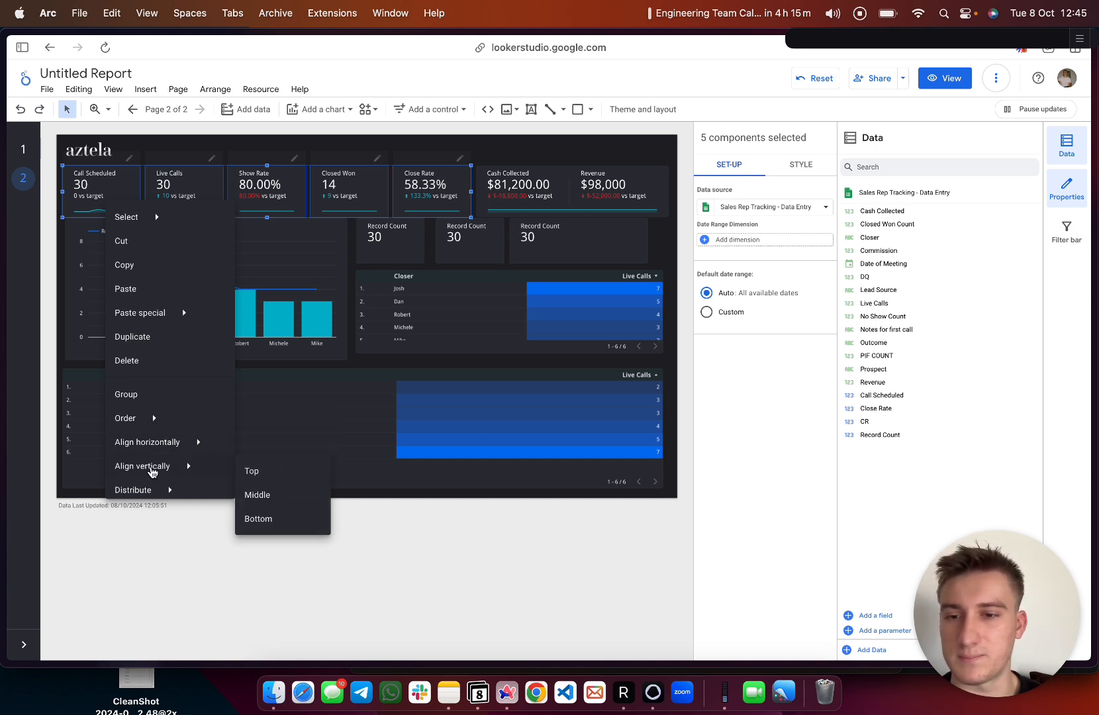
{"action": "left_click", "coordinate": [270, 523]}
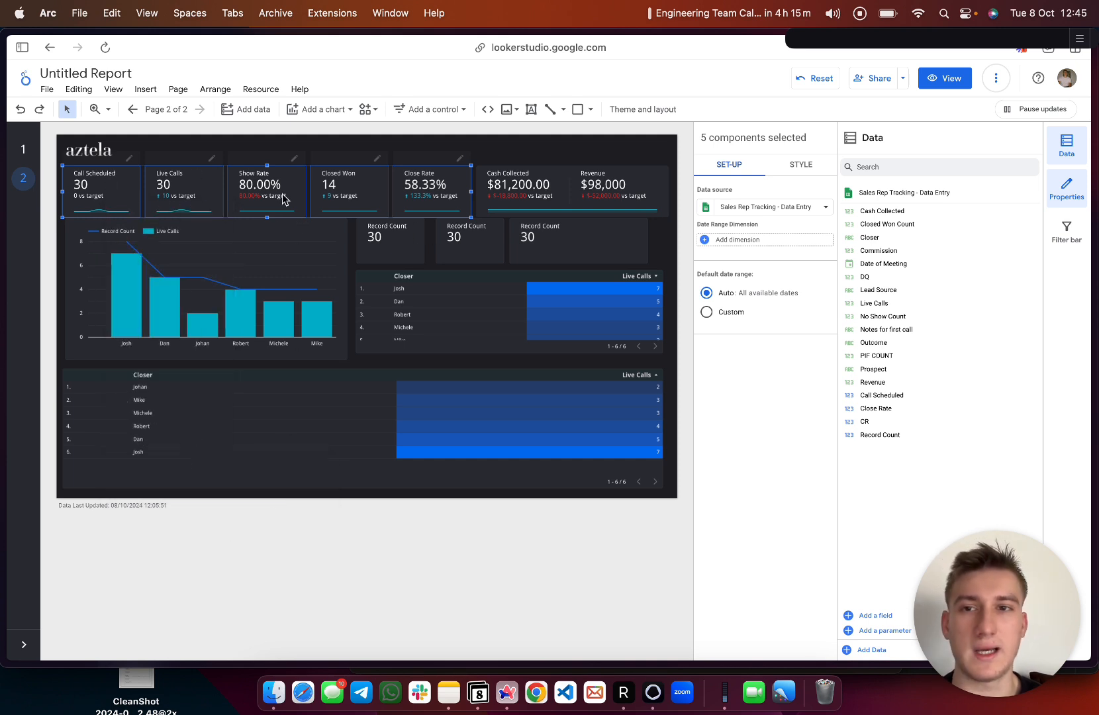
{"action": "left_click", "coordinate": [205, 175]}
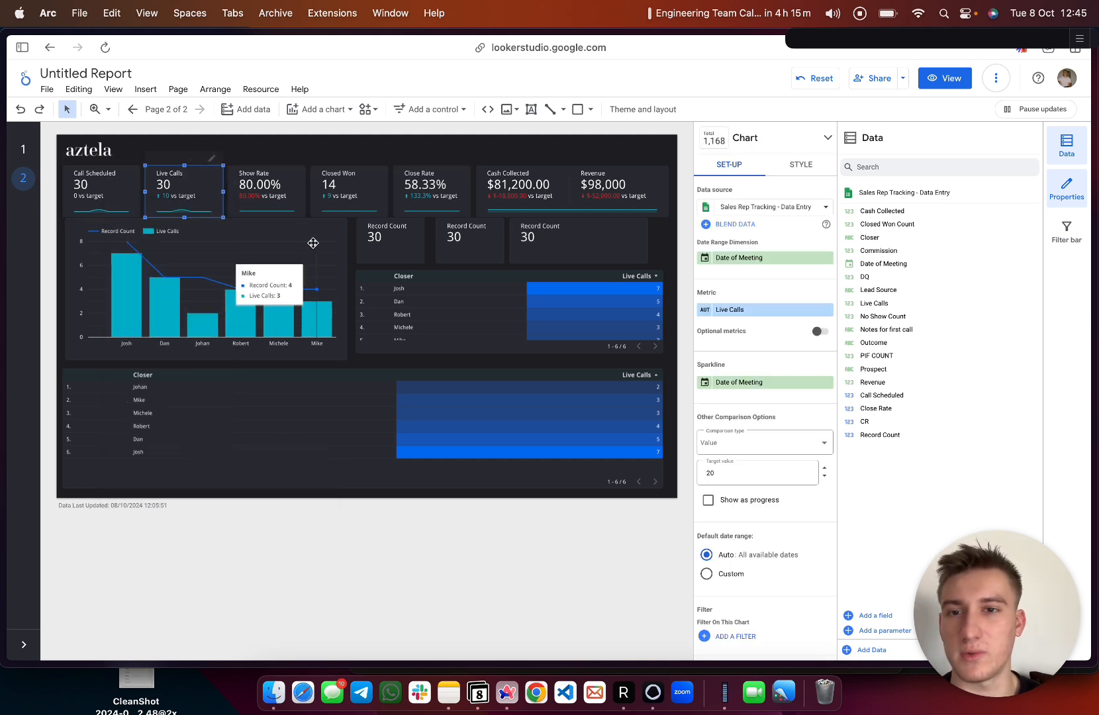
{"action": "left_click", "coordinate": [107, 194]}
{"action": "left_click", "coordinate": [225, 193], "text": "shift"}
{"action": "left_click", "coordinate": [237, 158]}
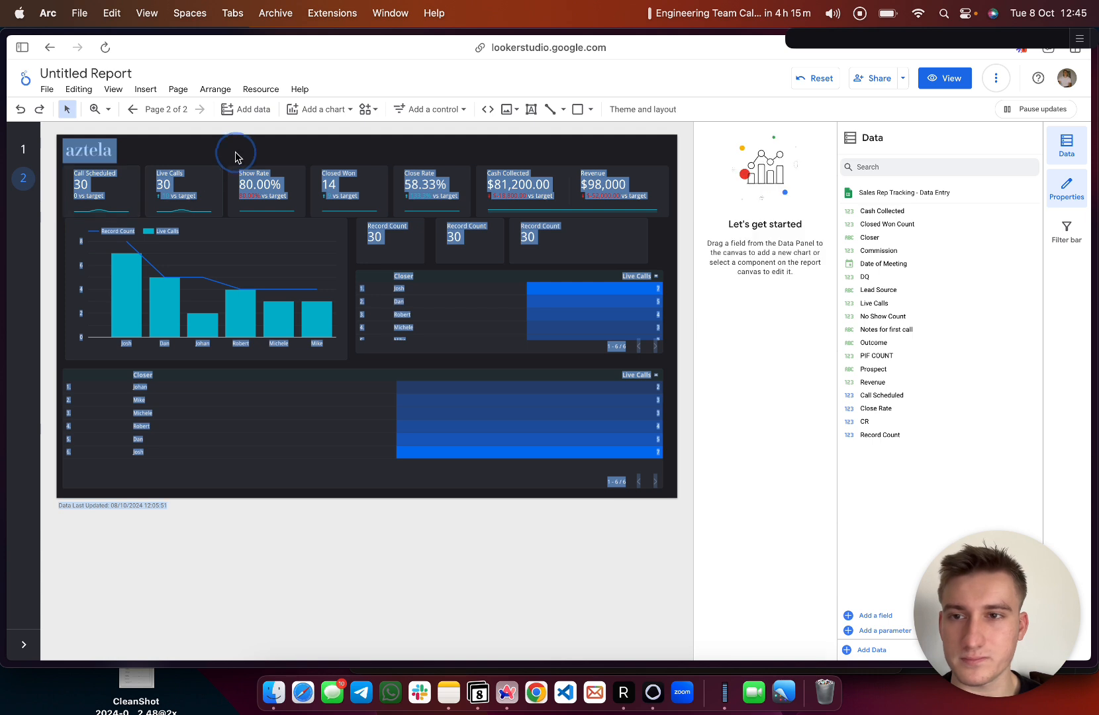
{"action": "left_click", "coordinate": [172, 188]}
{"action": "left_click", "coordinate": [268, 197], "text": "shift"}
- Move the whole top row of scorecards, from Call Scheduled through Revenue, slightly up toward the logo
{"action": "left_click", "coordinate": [113, 187]}
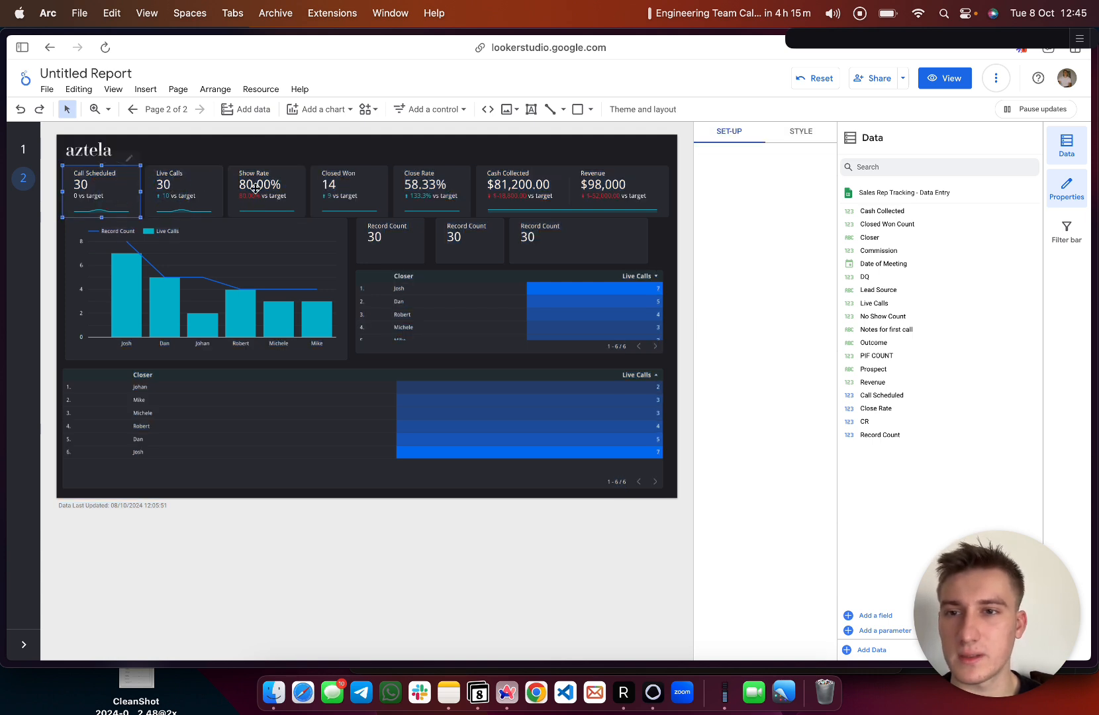
{"action": "left_click", "coordinate": [186, 197], "text": "shift"}
{"action": "left_click", "coordinate": [277, 197], "text": "shift"}
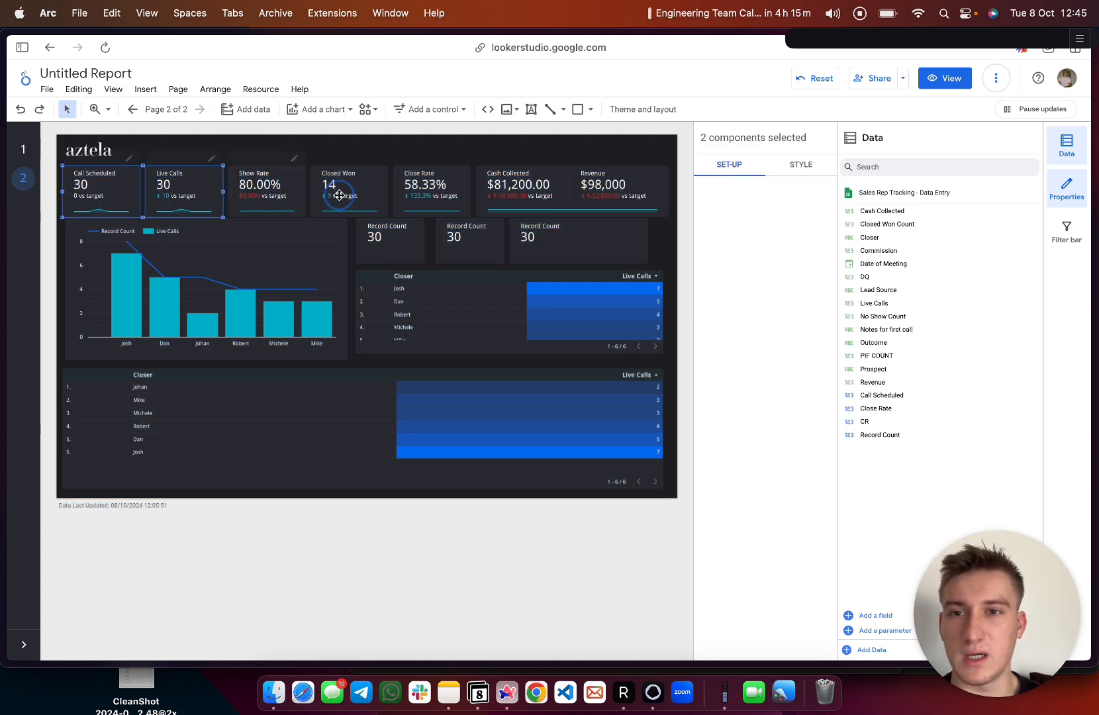
{"action": "left_click", "coordinate": [433, 190], "text": "shift"}
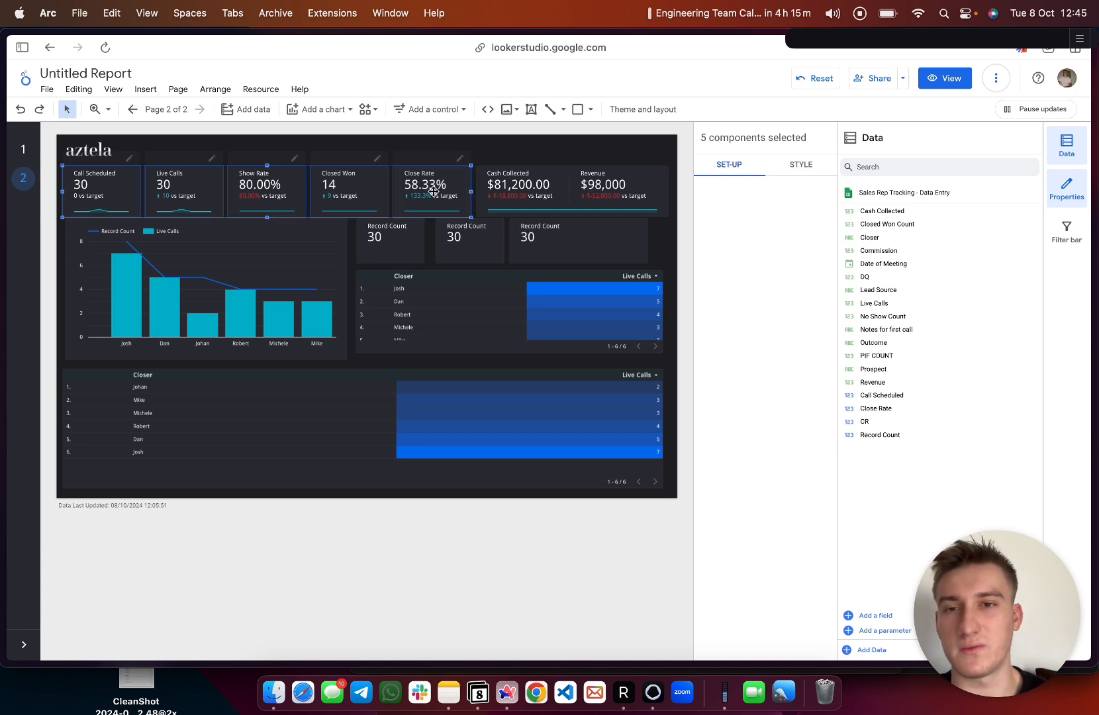
{"action": "left_click", "coordinate": [515, 191]}
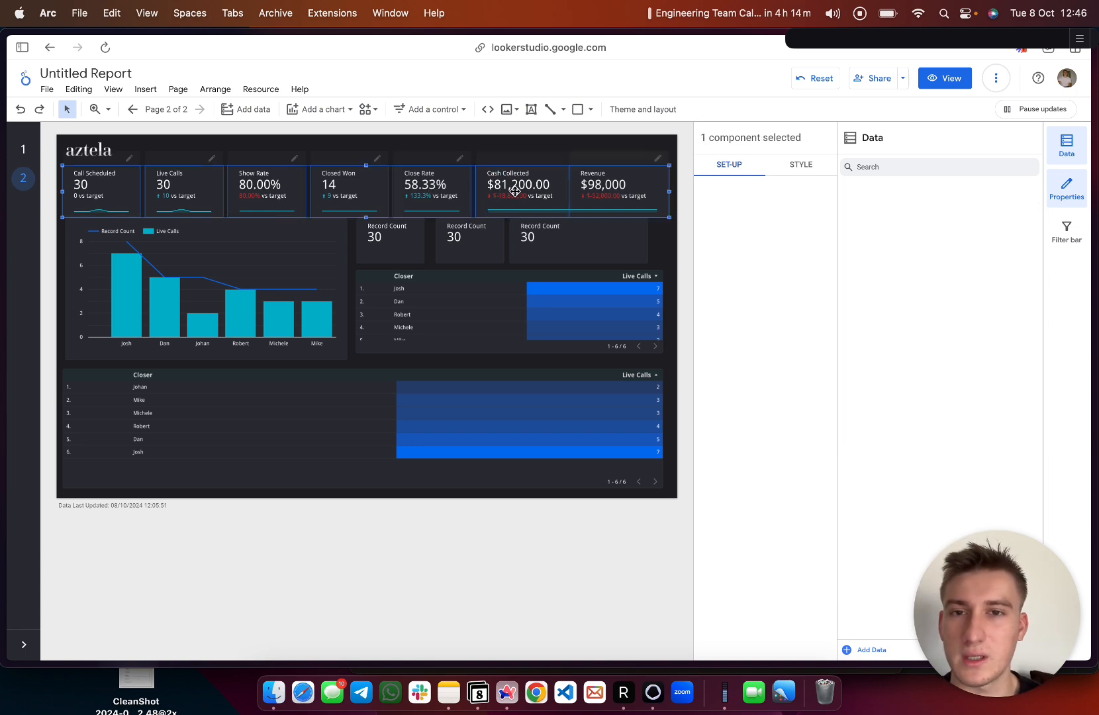
{"action": "left_click_drag", "start_coordinate": [515, 191], "coordinate": [516, 188]}
{"action": "left_click", "coordinate": [438, 152]}
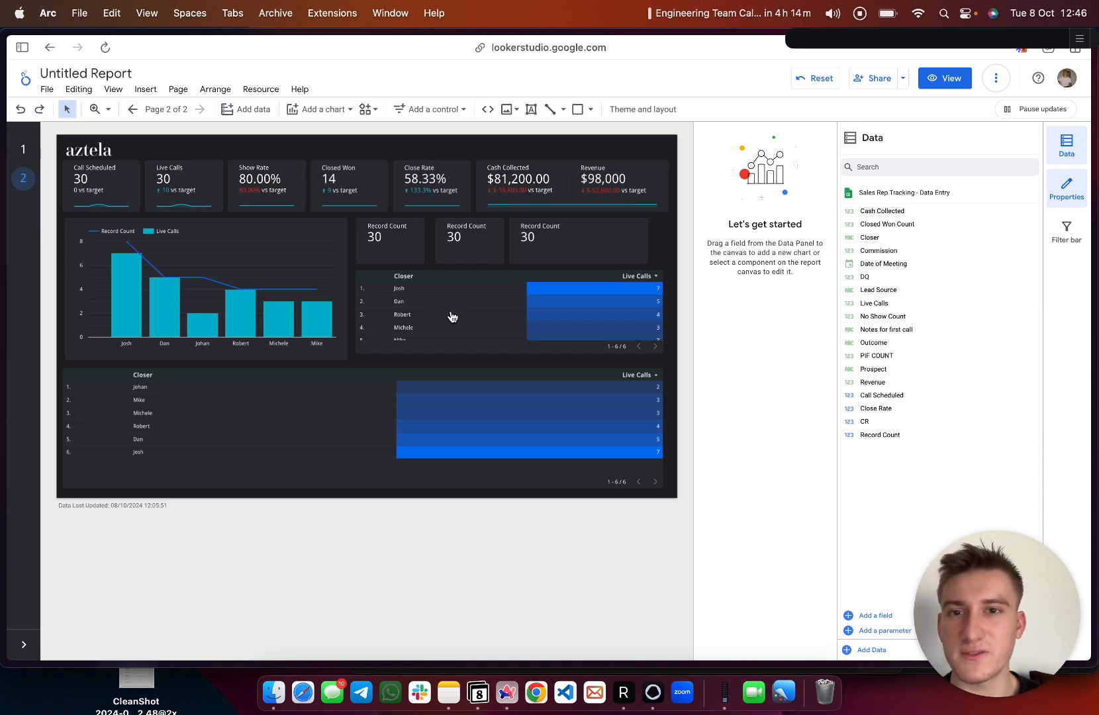
- Set the target value of the Call Scheduled scorecard's Value comparison to 40
{"action": "left_click", "coordinate": [110, 197]}
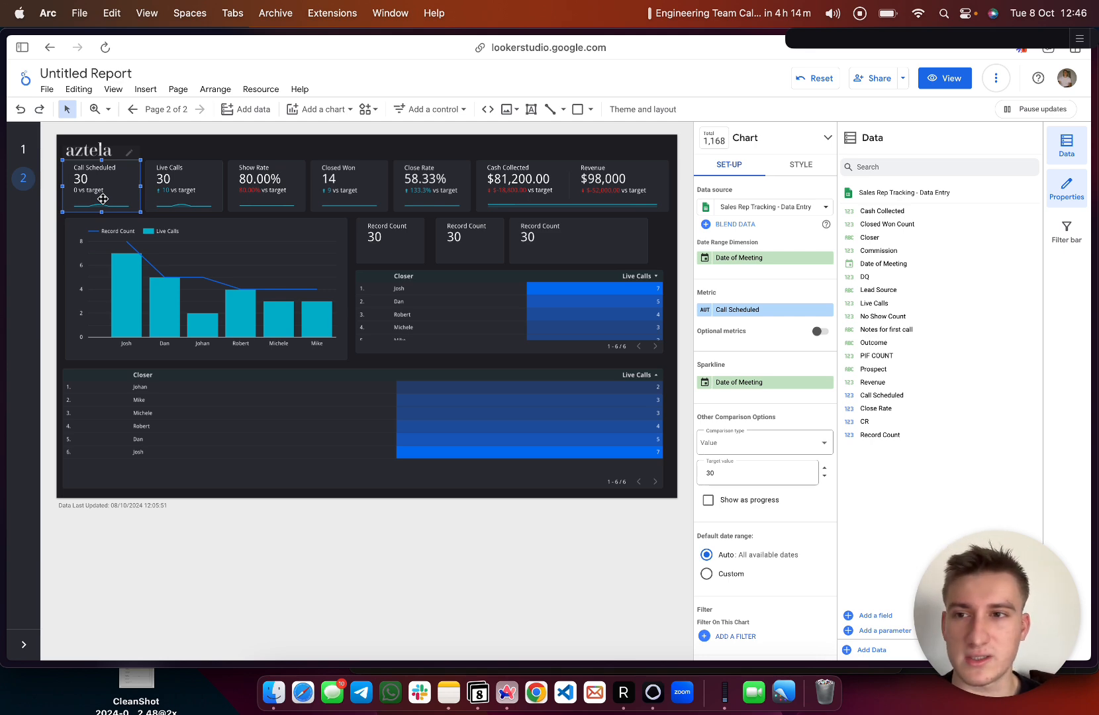
{"action": "left_click", "coordinate": [735, 424]}
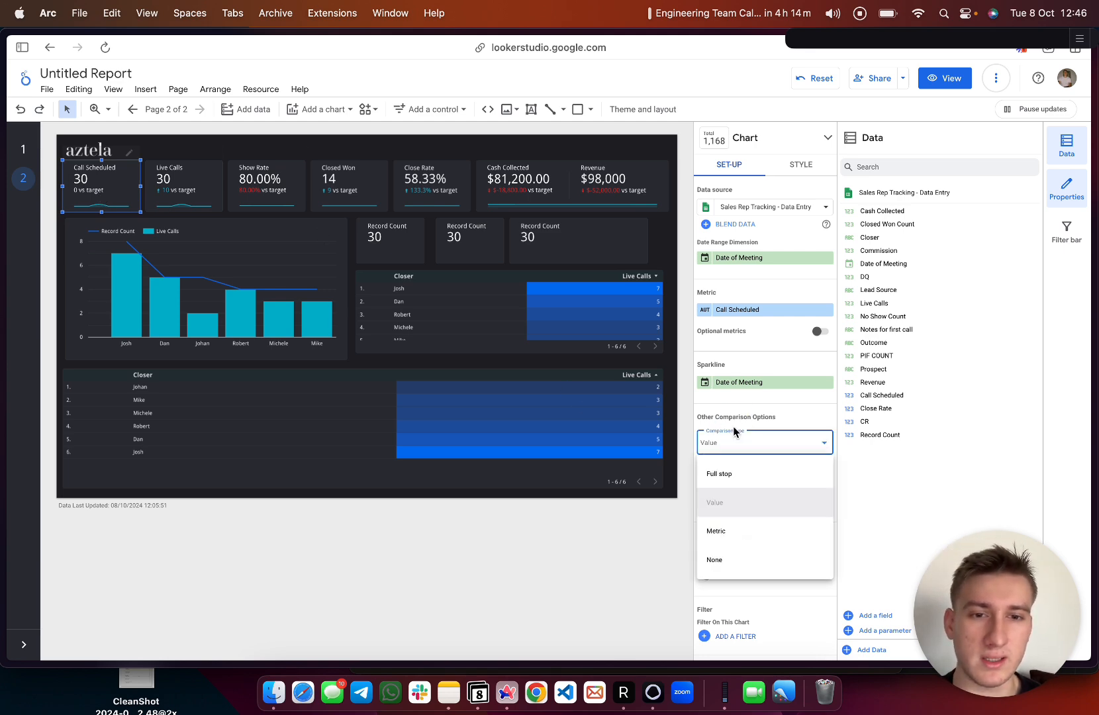
{"action": "left_click", "coordinate": [721, 421]}
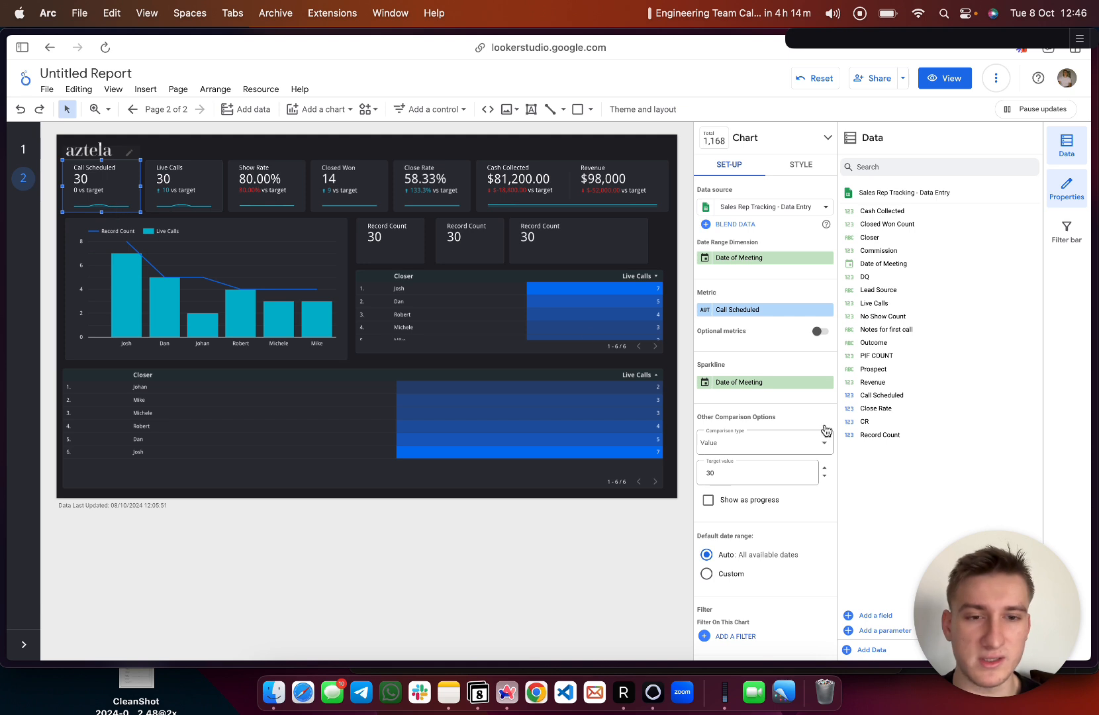
{"action": "left_click", "coordinate": [761, 443]}
{"action": "left_click", "coordinate": [748, 430]}
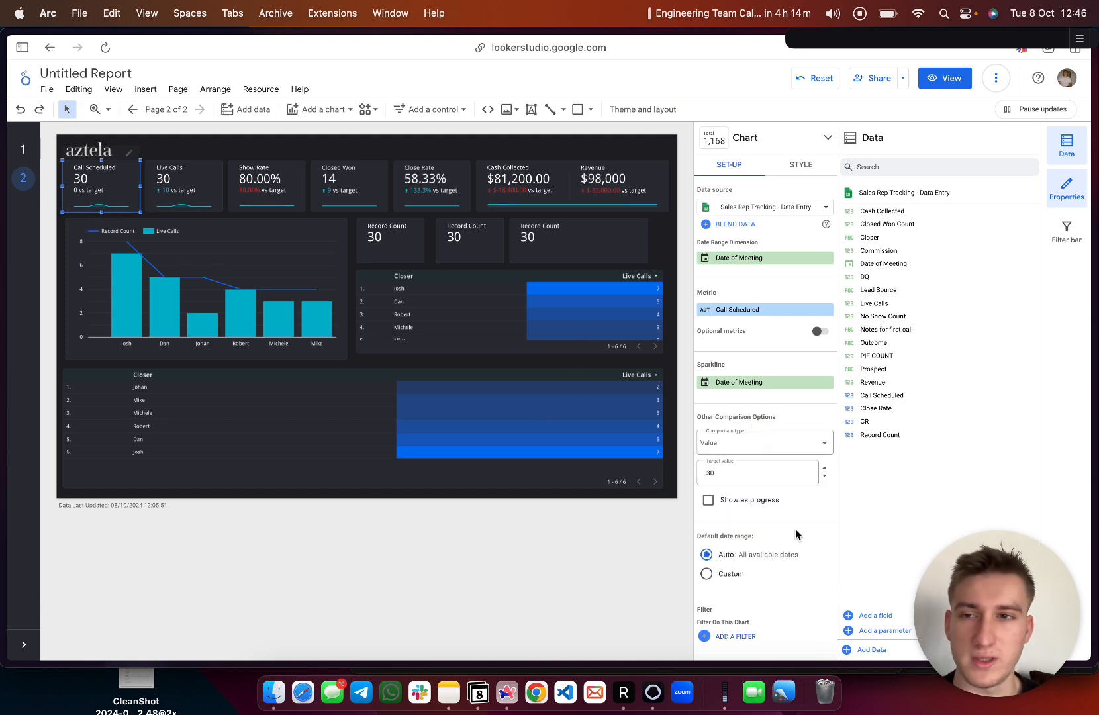
{"action": "left_click", "coordinate": [752, 481]}
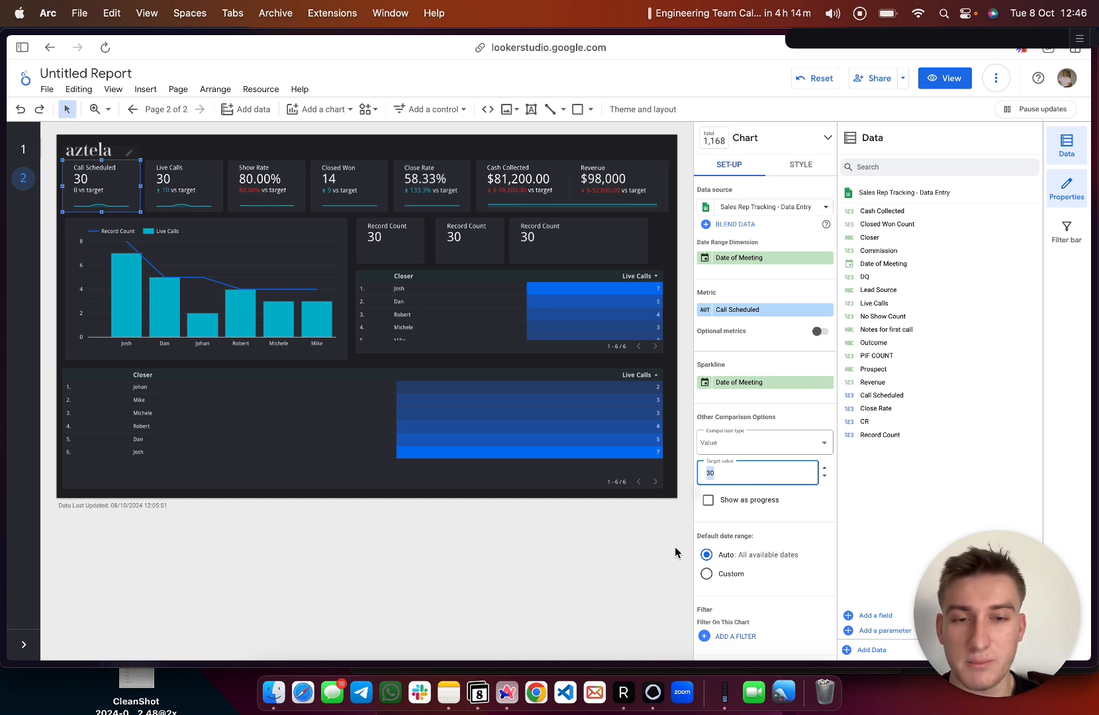
{"action": "type", "text": "40"}
{"action": "left_click", "coordinate": [812, 535]}
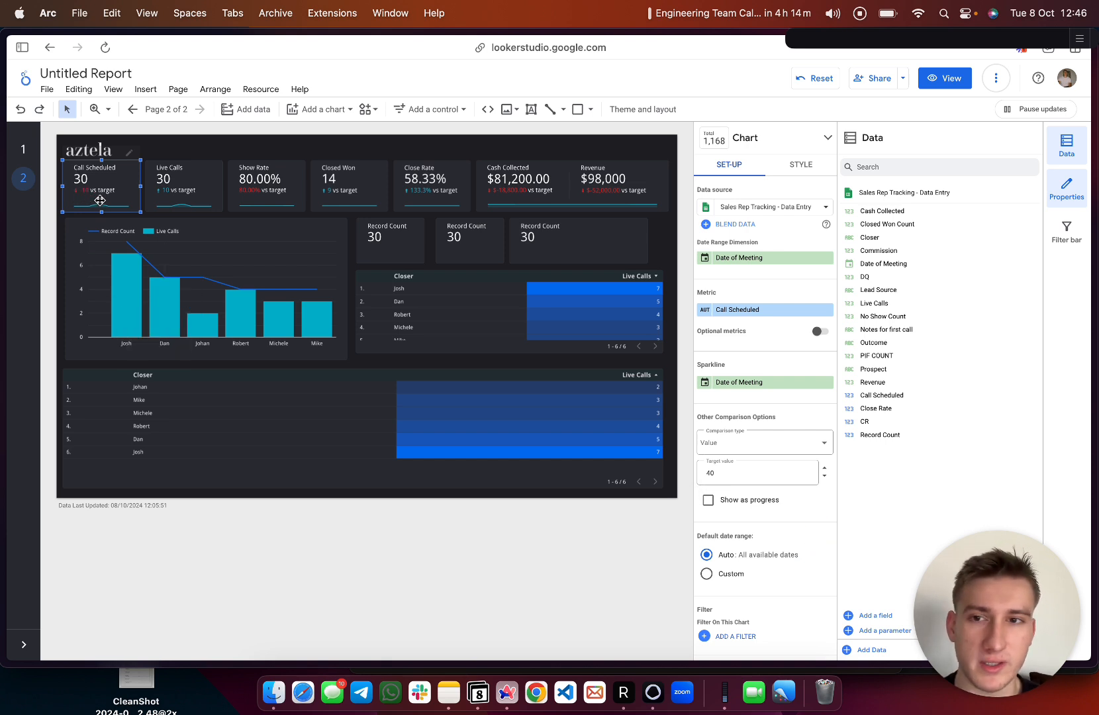
- Examine the comparison options of the Live Calls scorecard and of the Show Rate scorecards on pages 2 and 1
{"action": "left_click", "coordinate": [156, 188]}
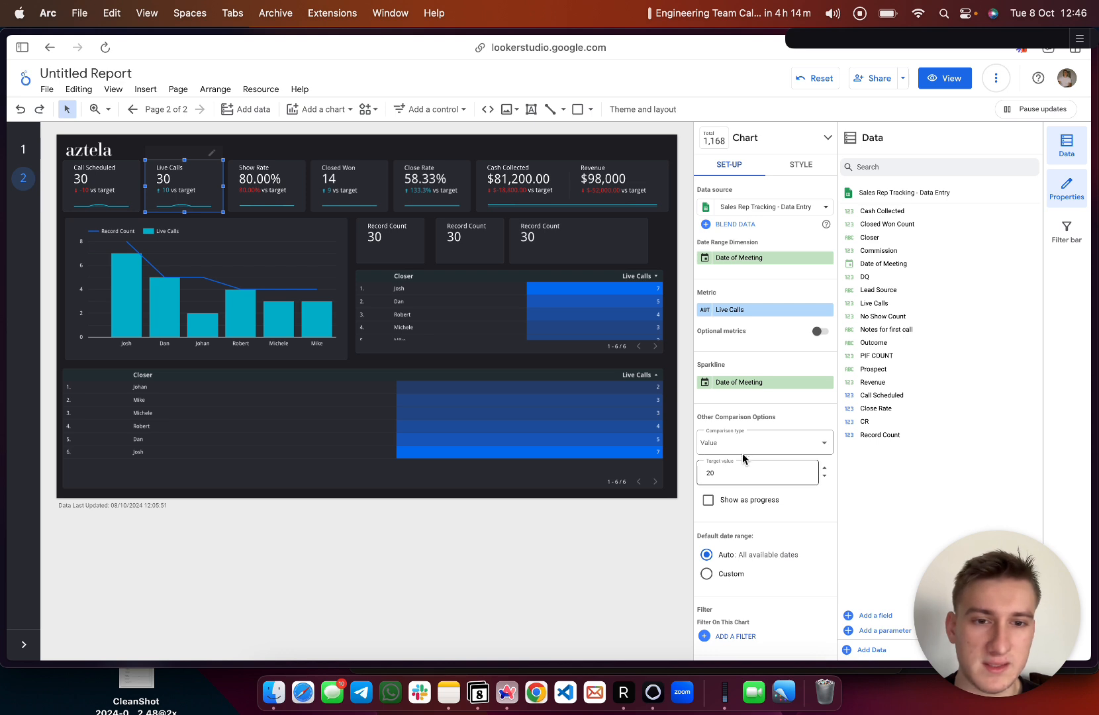
{"action": "left_click", "coordinate": [736, 451]}
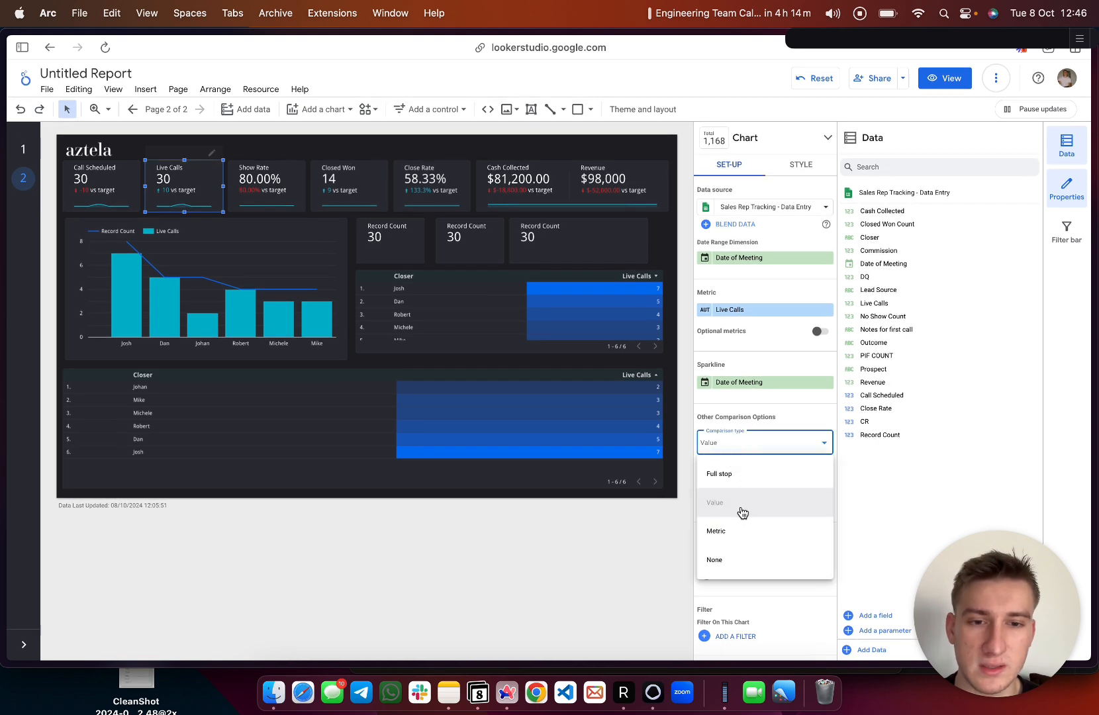
{"action": "left_click", "coordinate": [790, 419]}
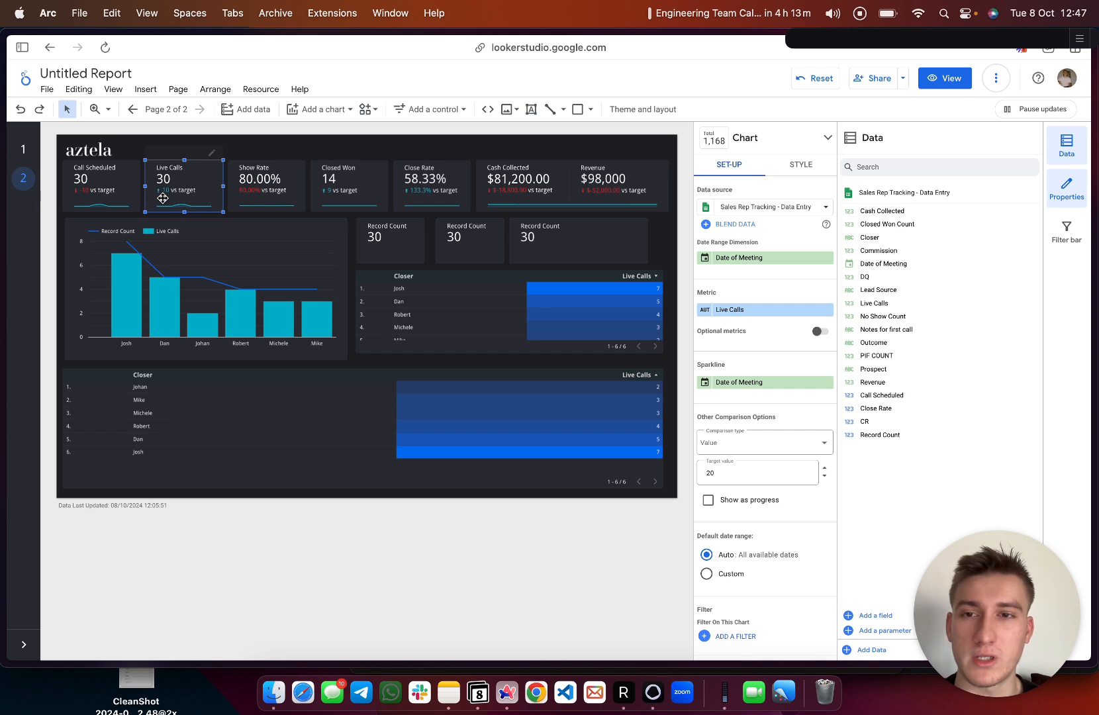
{"action": "left_click", "coordinate": [260, 184]}
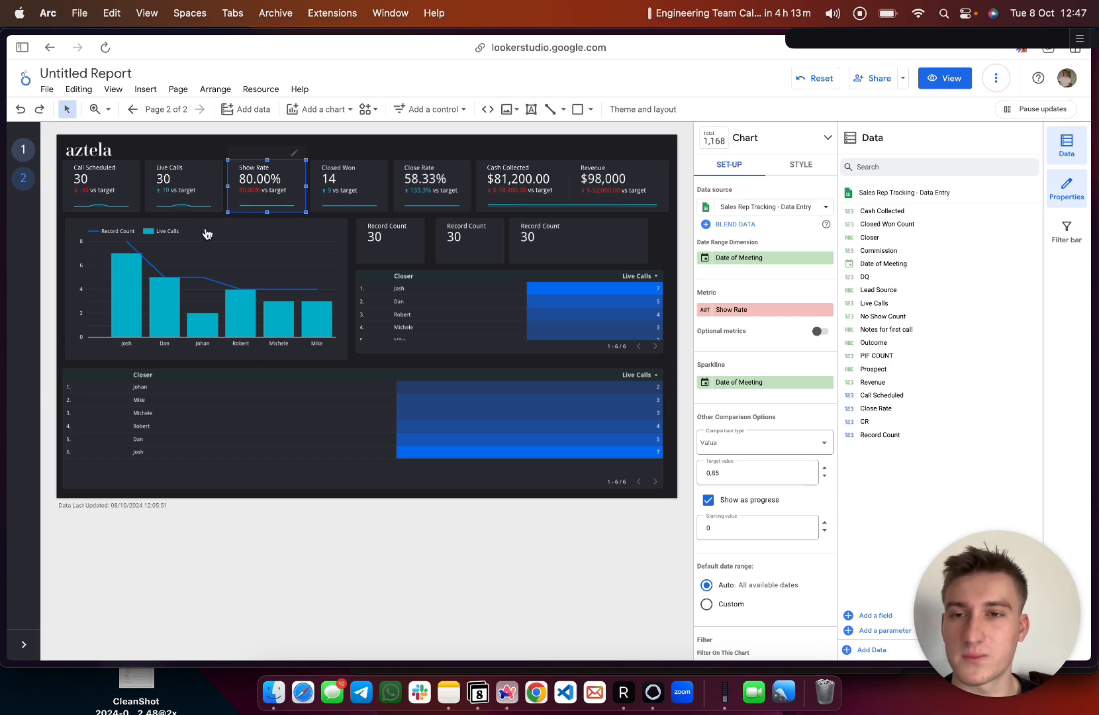
{"action": "left_click", "coordinate": [273, 199]}
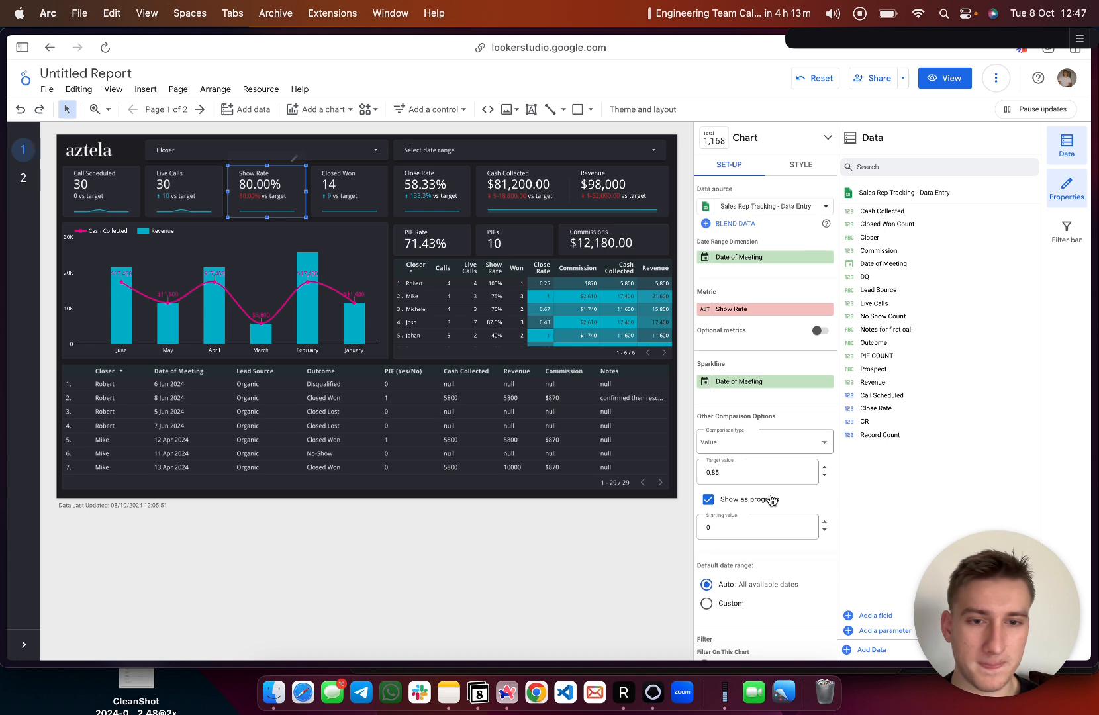
- Turn off Show as progress for the Value comparison of the Show Rate scorecard on page 1
{"action": "left_click", "coordinate": [735, 455]}
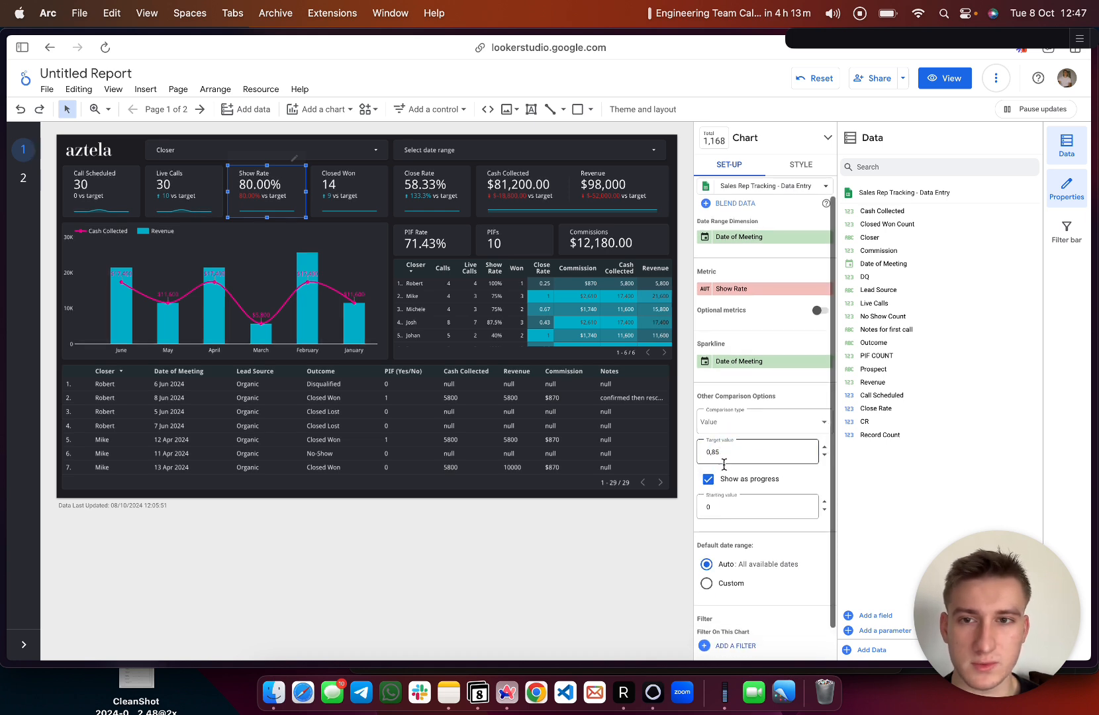
{"action": "left_click", "coordinate": [731, 463]}
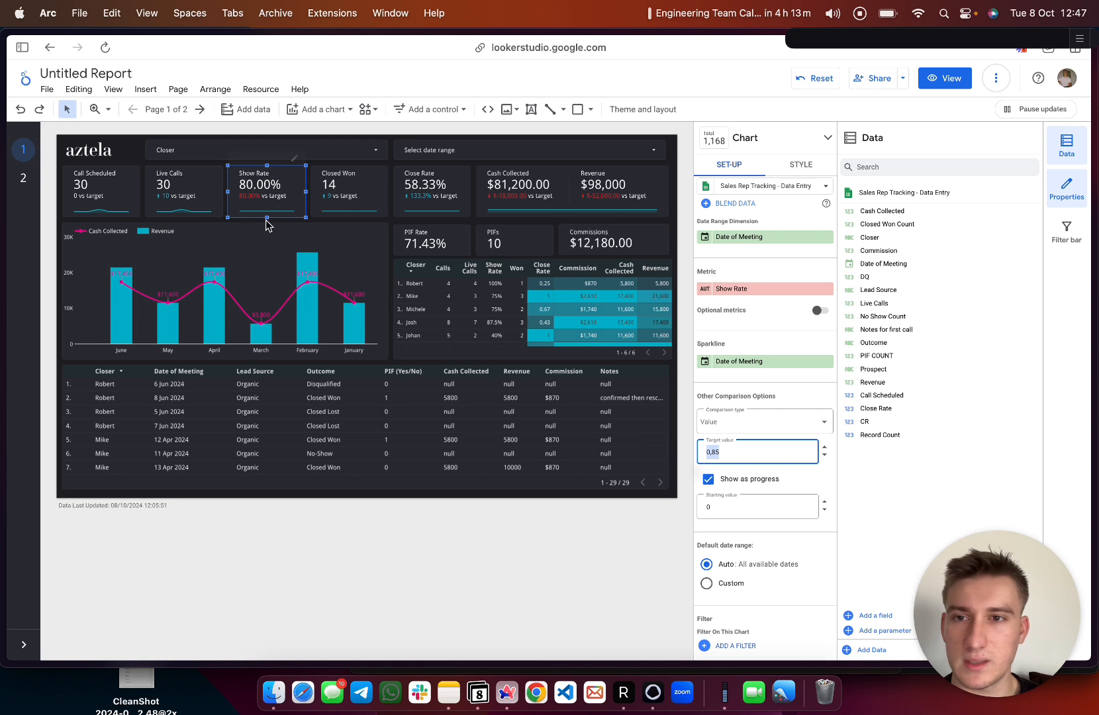
{"action": "left_click", "coordinate": [258, 197]}
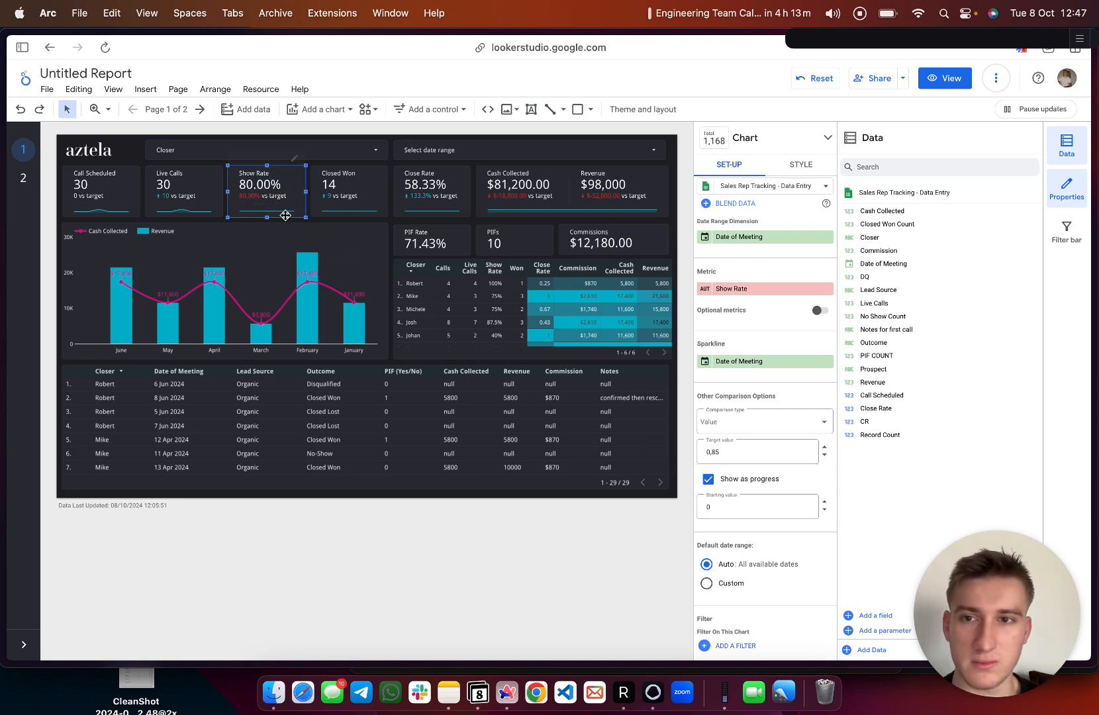
{"action": "left_click", "coordinate": [708, 479]}
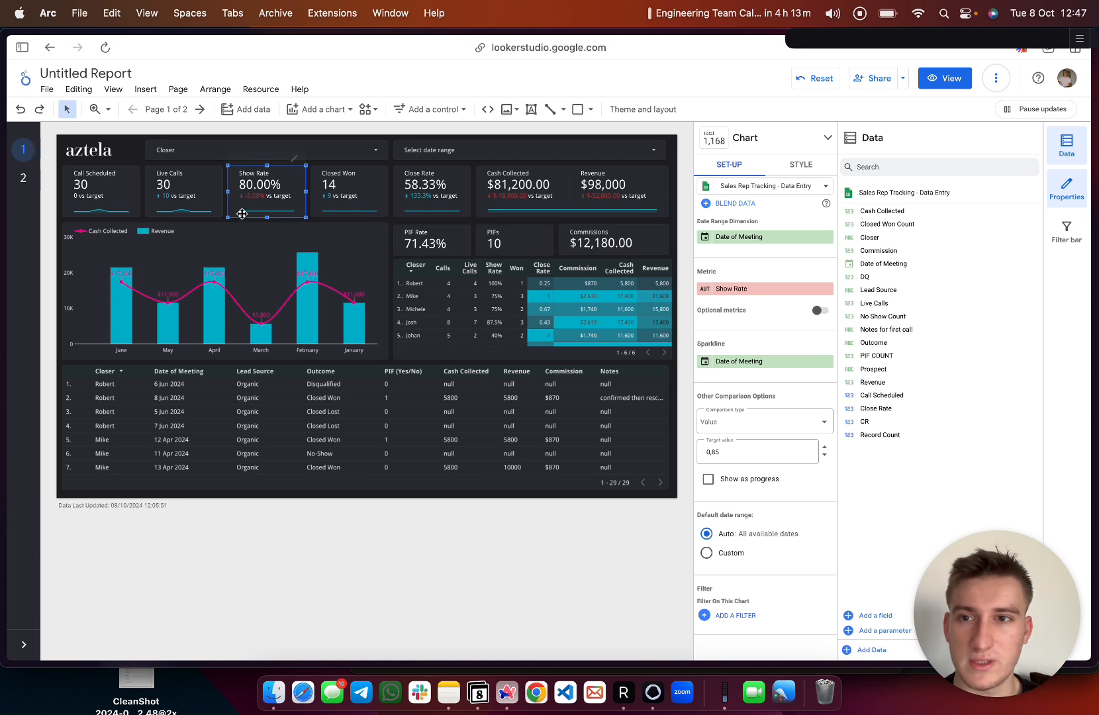
{"action": "left_click", "coordinate": [741, 422]}
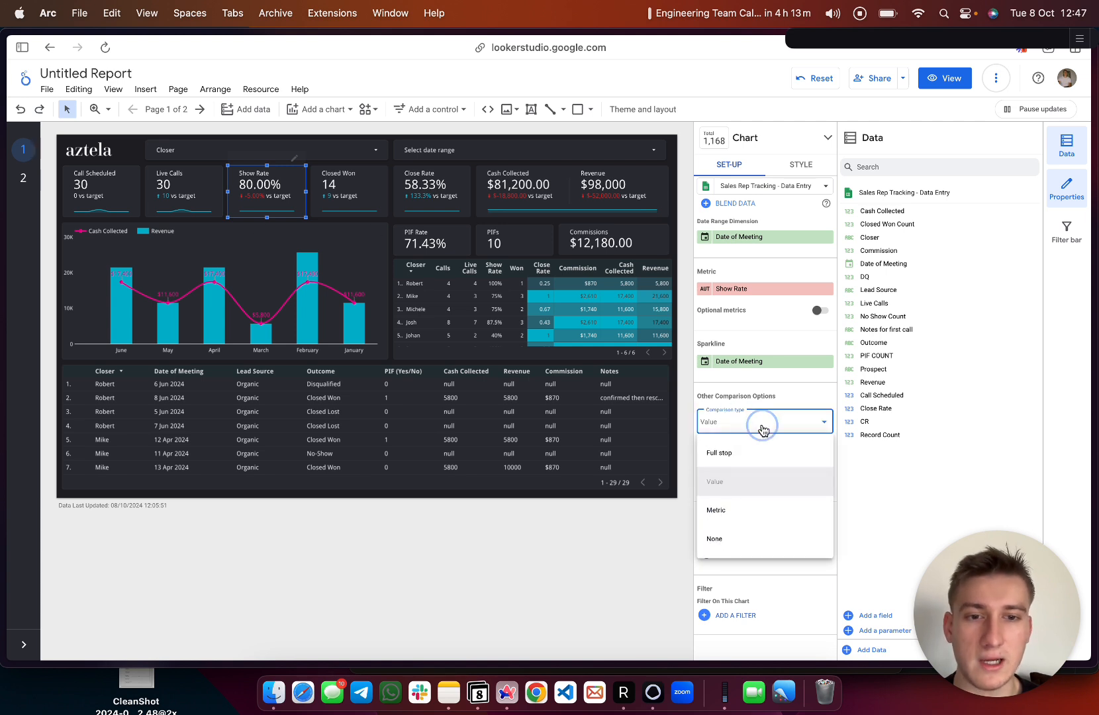
{"action": "left_click", "coordinate": [710, 485]}
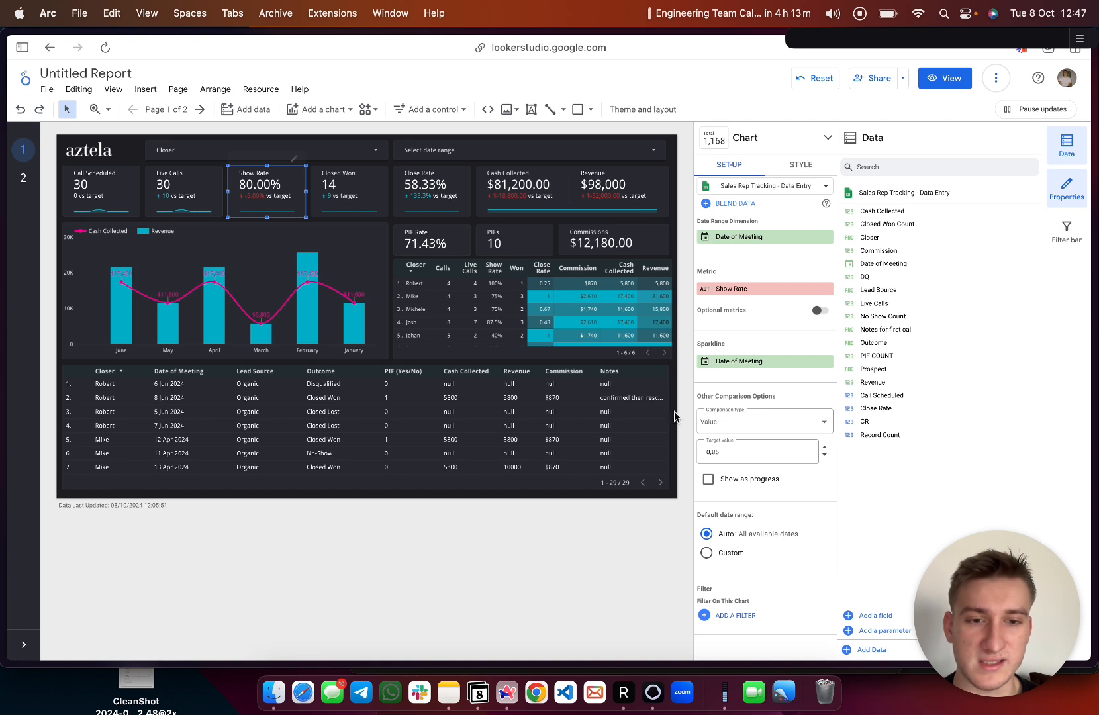
{"action": "double_click", "coordinate": [731, 453]}
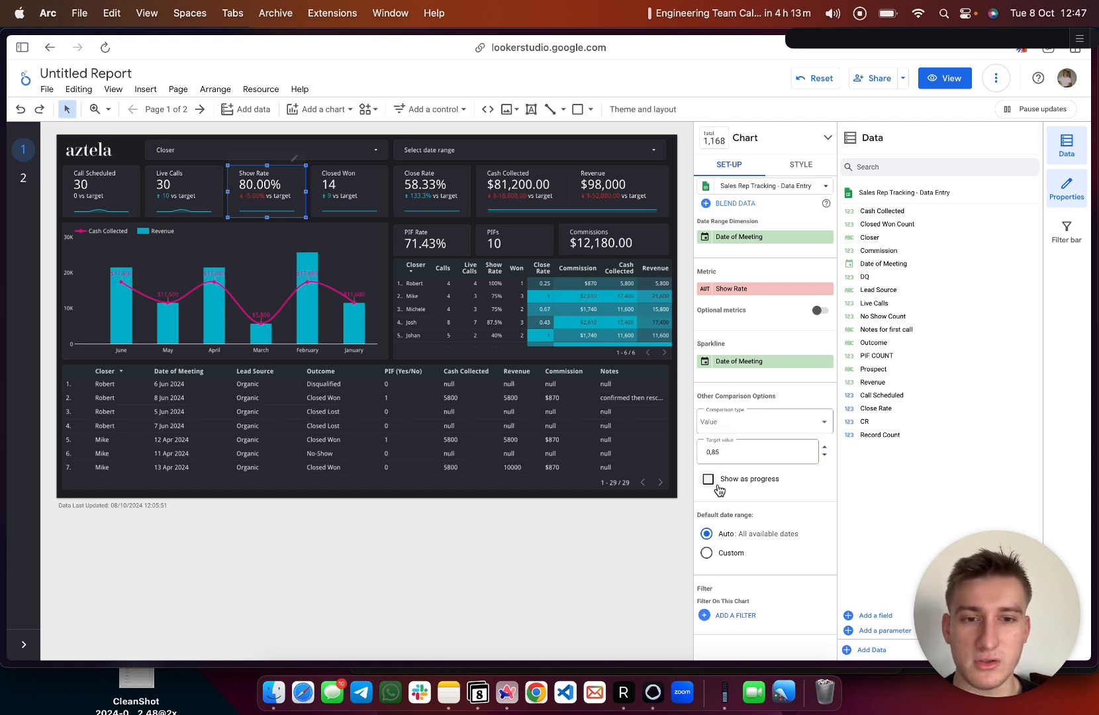
- Try appending "dc" to the Show Rate scorecard's comparison label, and restore the label to "vs target"
{"action": "left_click", "coordinate": [801, 166]}
{"action": "scroll", "coordinate": [756, 409], "scroll_direction": "up", "scroll_amount": 15}
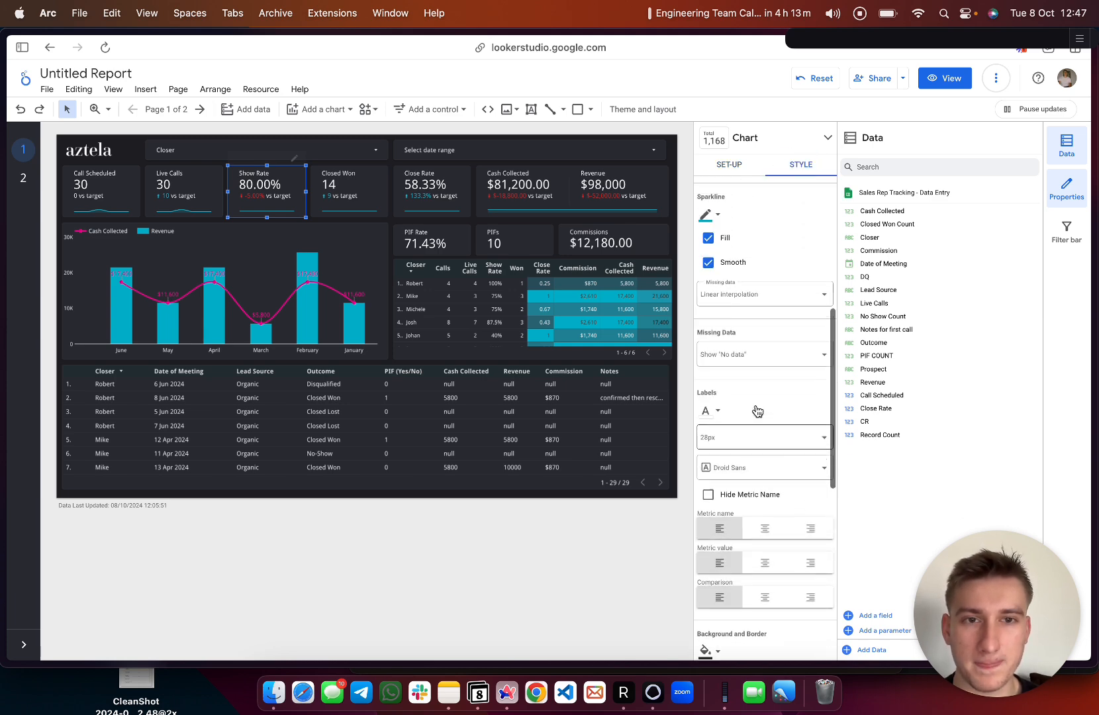
{"action": "left_click", "coordinate": [781, 317]}
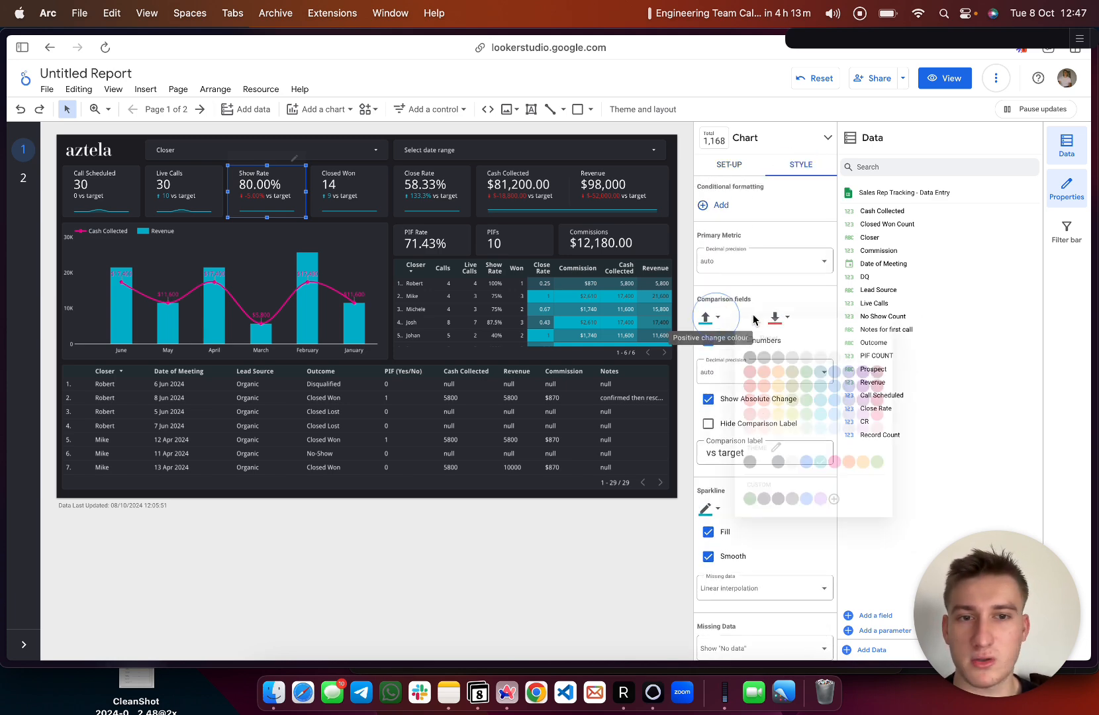
{"action": "left_click", "coordinate": [781, 306]}
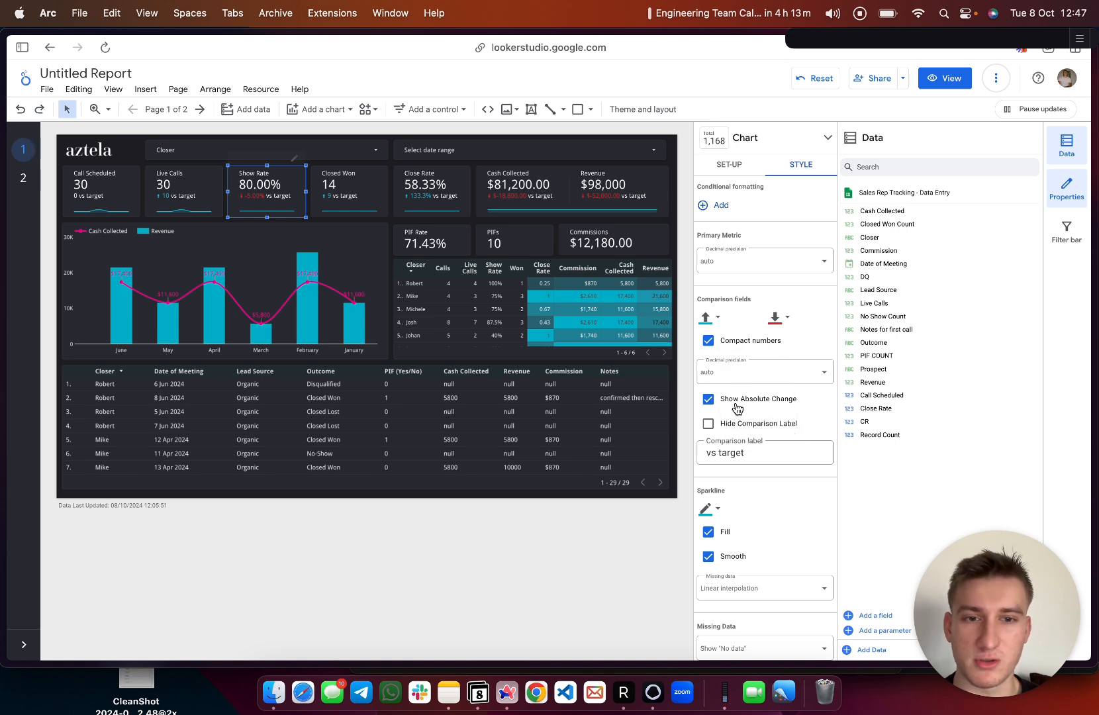
{"action": "left_click", "coordinate": [753, 456]}
{"action": "type", "text": "dc"}
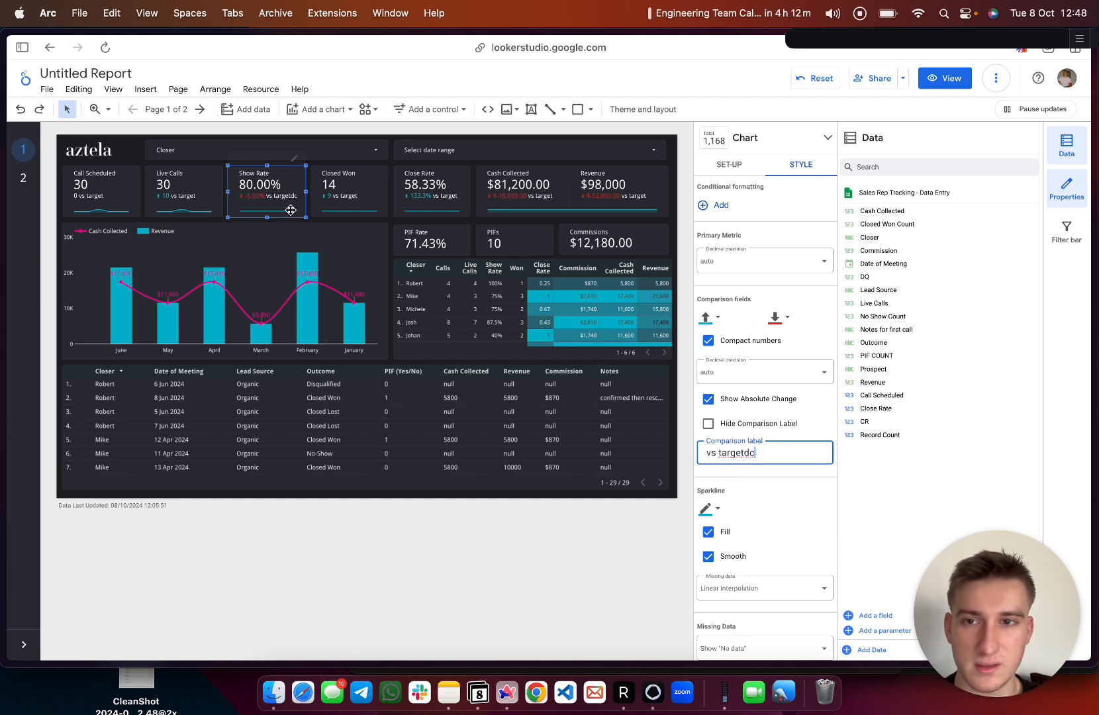
{"action": "key", "text": "BackSpace"}
{"action": "key", "text": "BackSpace"}
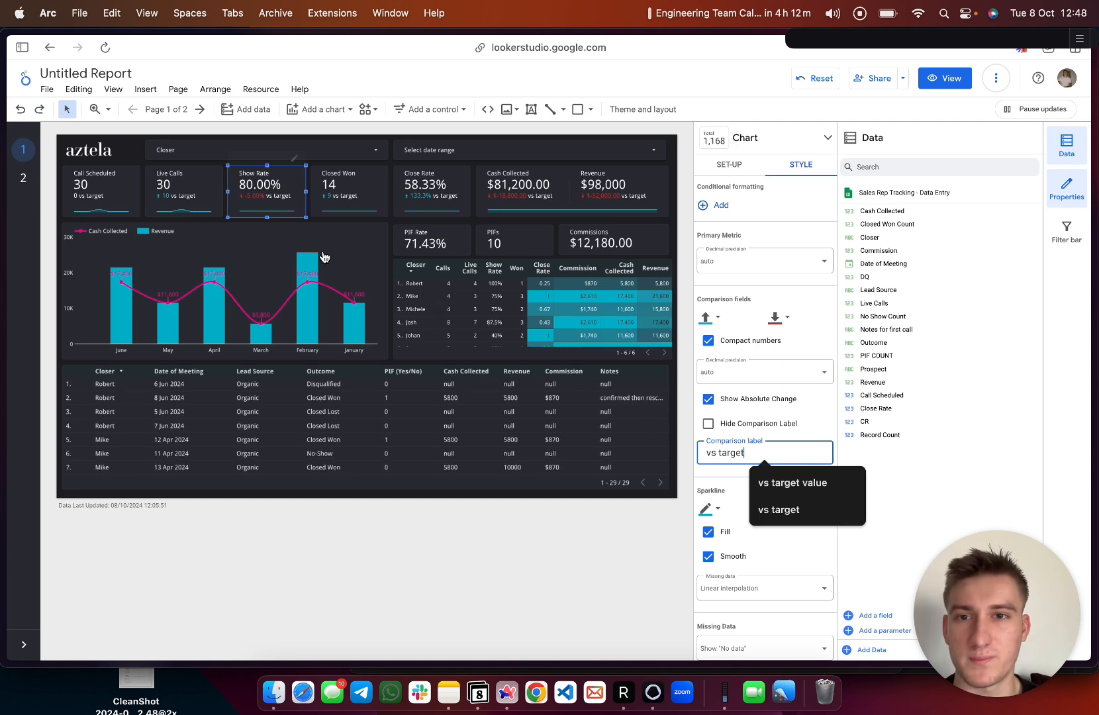
- Examine the comparison set-up and style of the Cash Collected scorecard and check the neighbouring scorecards and combo chart on page 1
{"action": "left_click", "coordinate": [345, 196]}
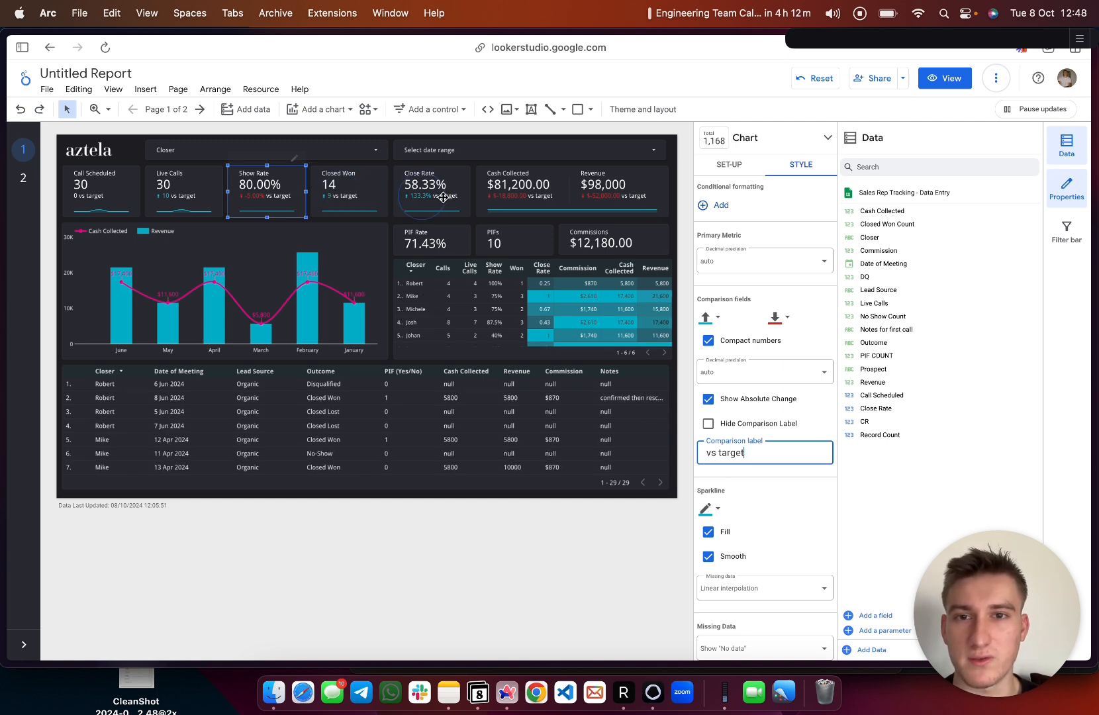
{"action": "left_click", "coordinate": [523, 198]}
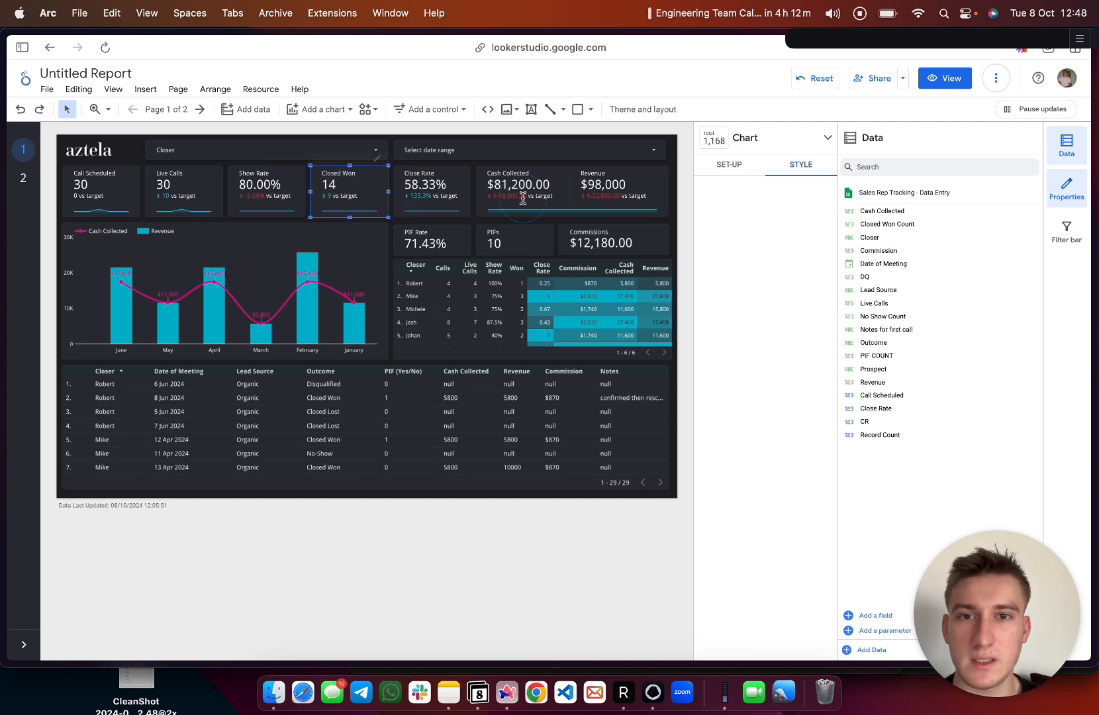
{"action": "left_click", "coordinate": [601, 189]}
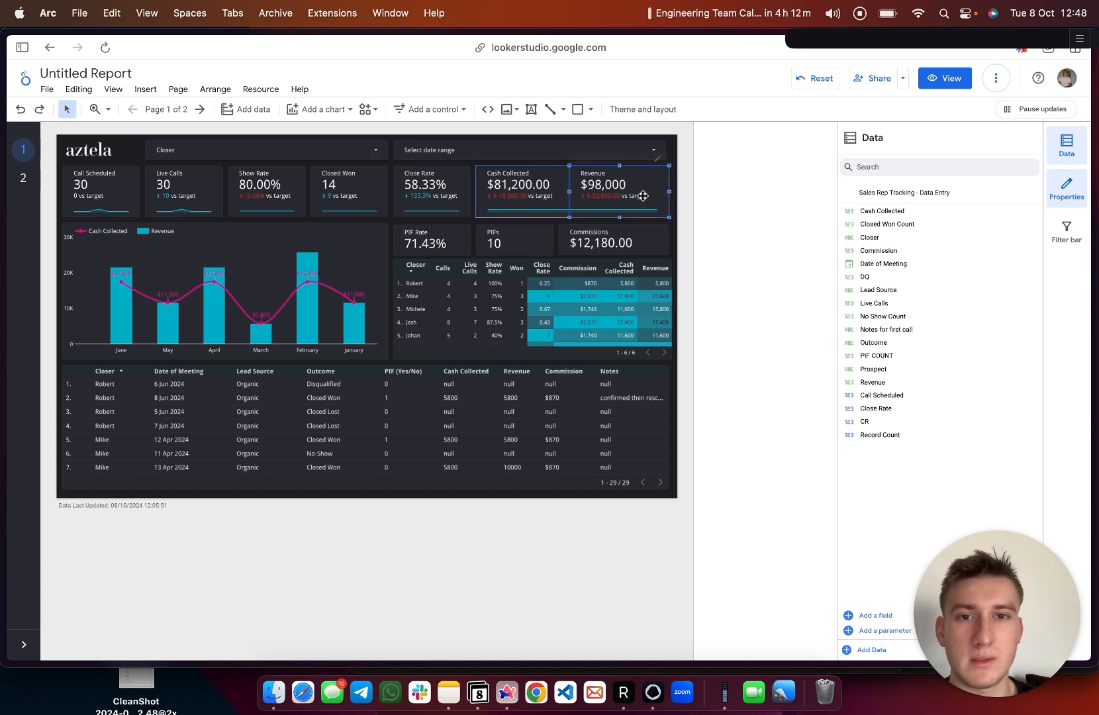
{"action": "left_click", "coordinate": [524, 199]}
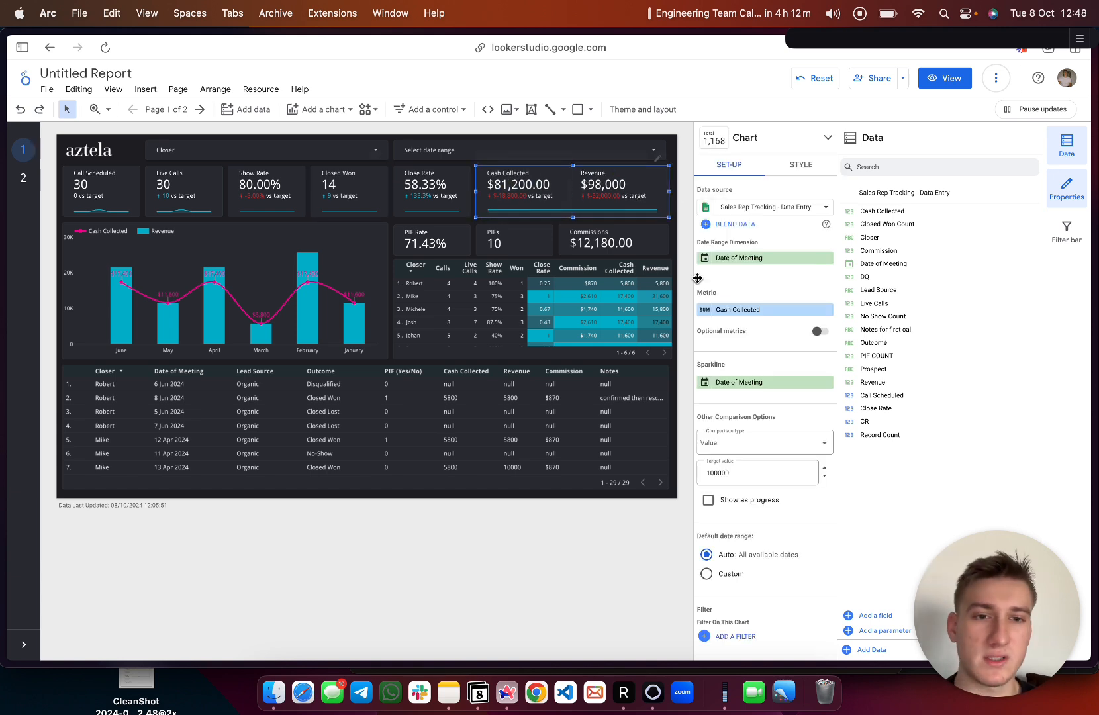
{"action": "scroll", "coordinate": [715, 437], "scroll_direction": "down", "scroll_amount": 2}
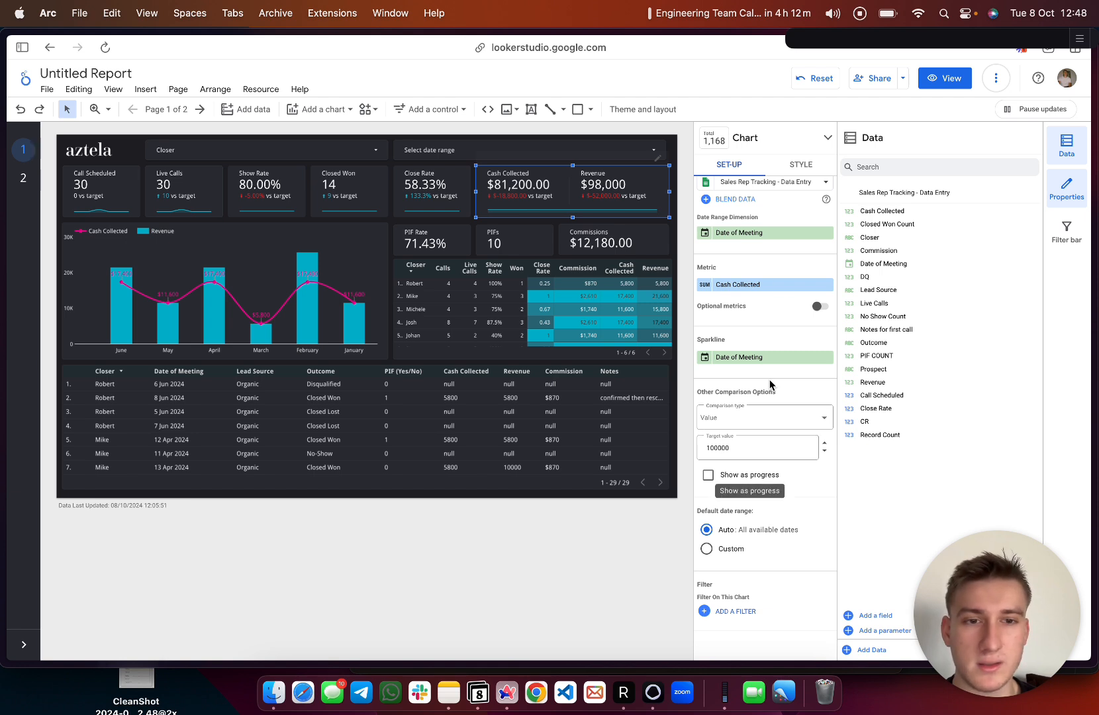
{"action": "left_click", "coordinate": [809, 164]}
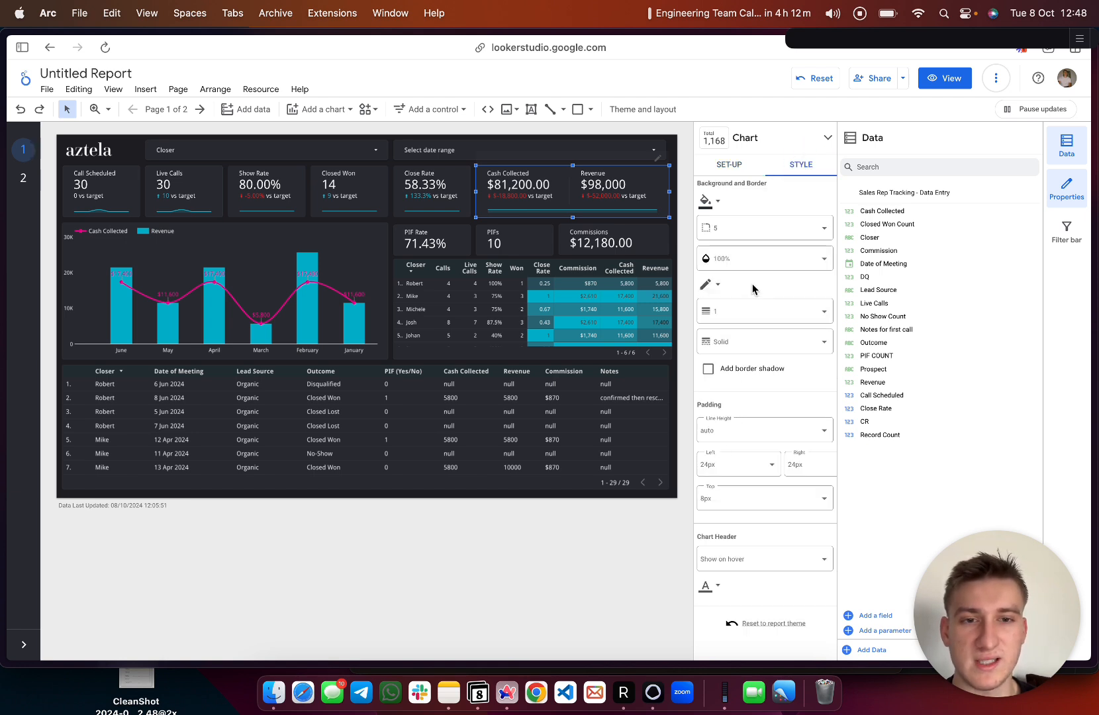
{"action": "scroll", "coordinate": [735, 305], "scroll_direction": "up", "scroll_amount": 10}
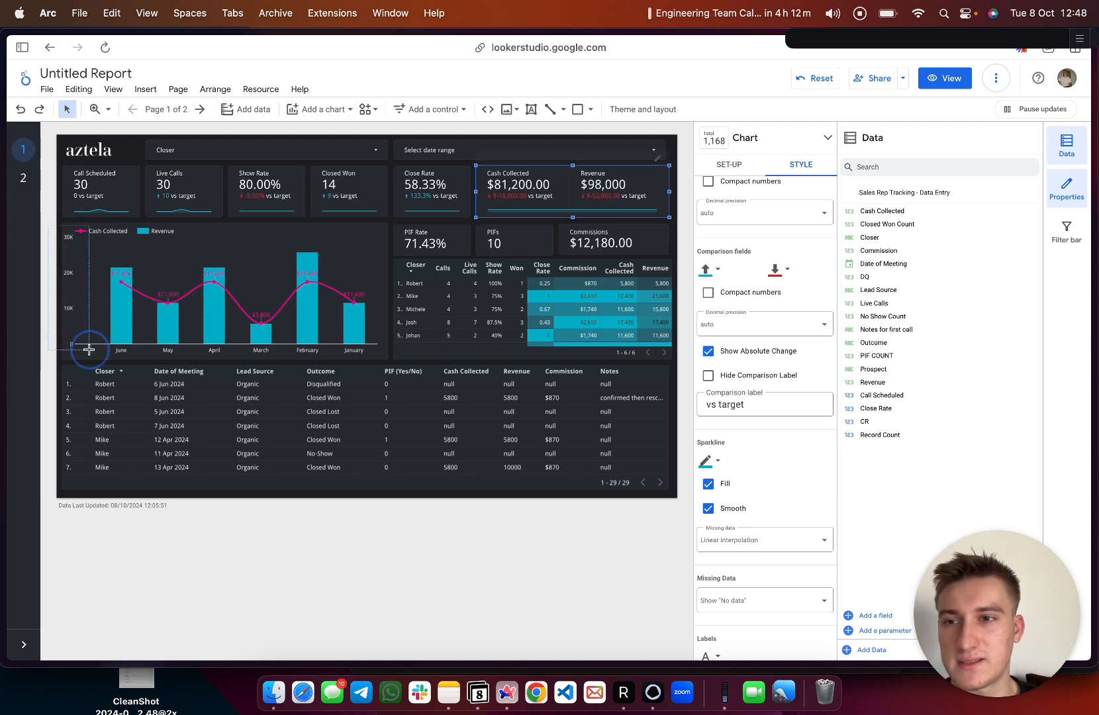
{"action": "left_click", "coordinate": [54, 311]}
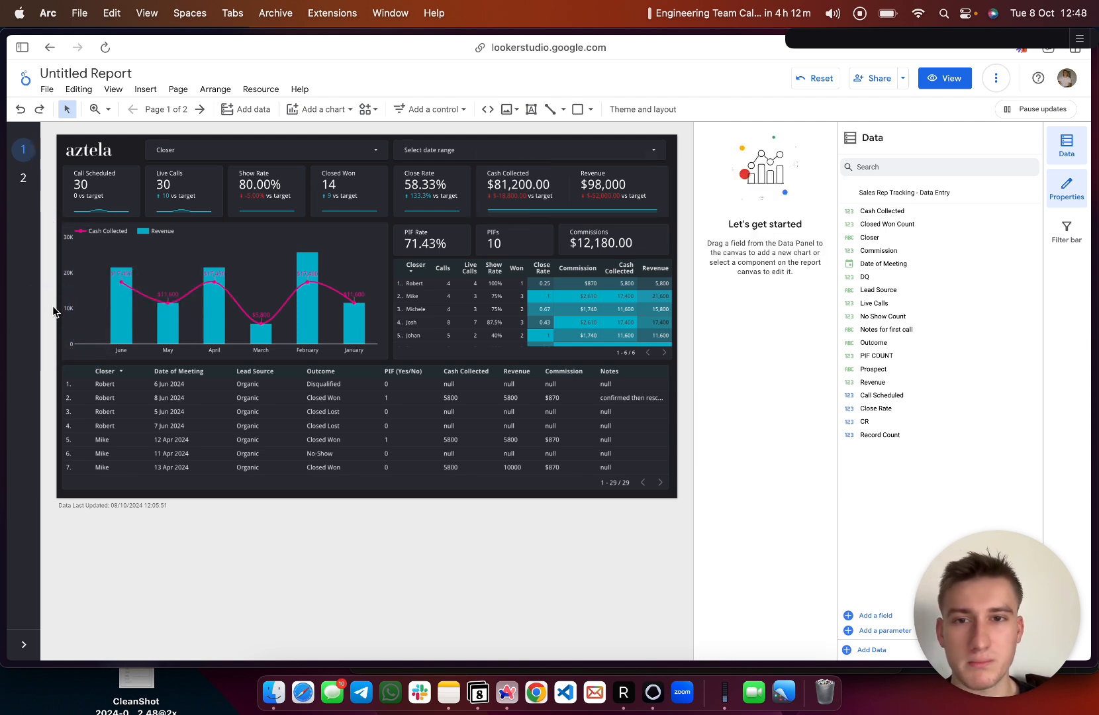
{"action": "left_click", "coordinate": [91, 284]}
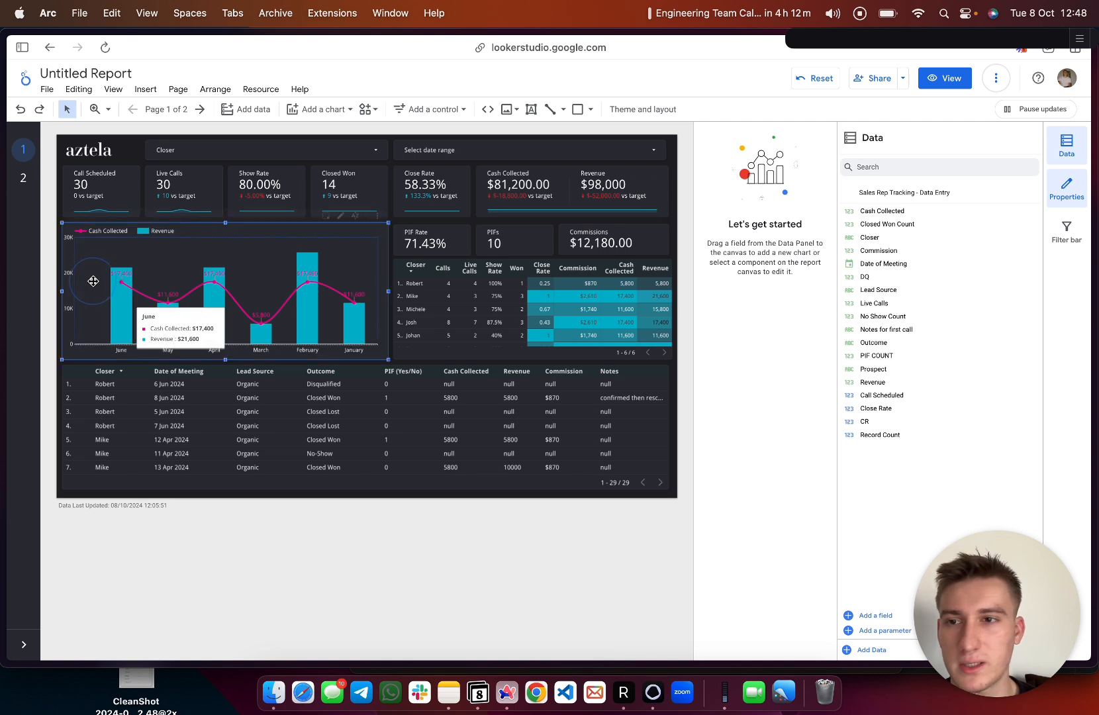
- Replace the Record Count and Live Calls metrics of page 2's combo chart with Cash Collected and Revenue
{"action": "left_click", "coordinate": [24, 180]}
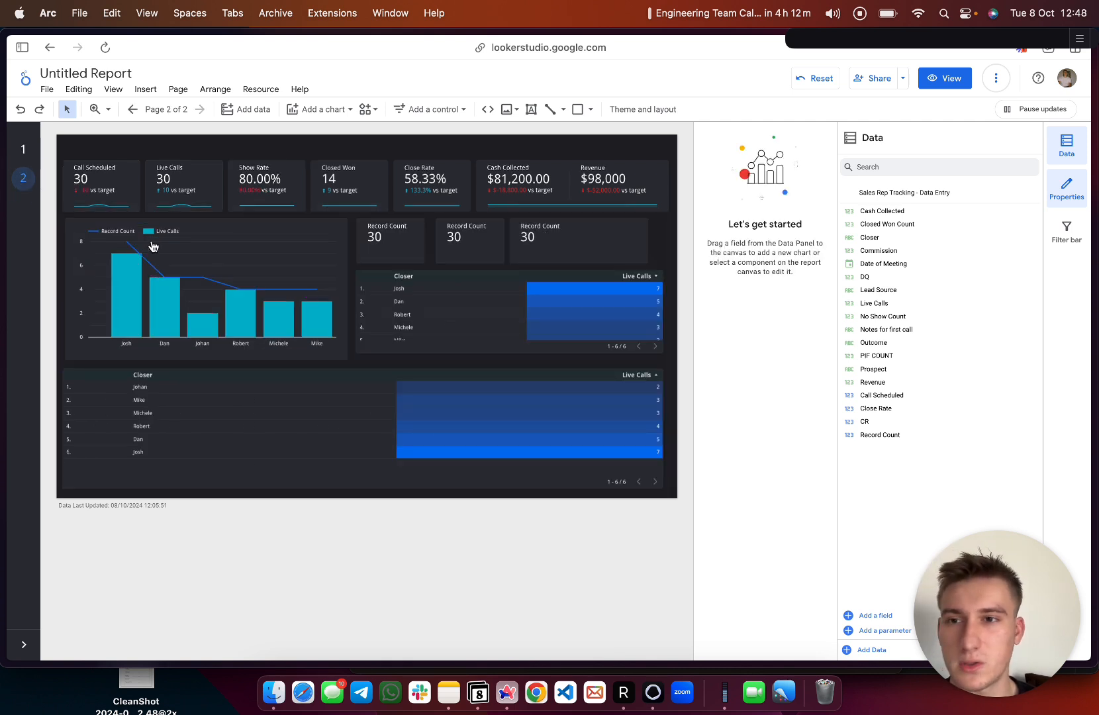
{"action": "left_click", "coordinate": [223, 234]}
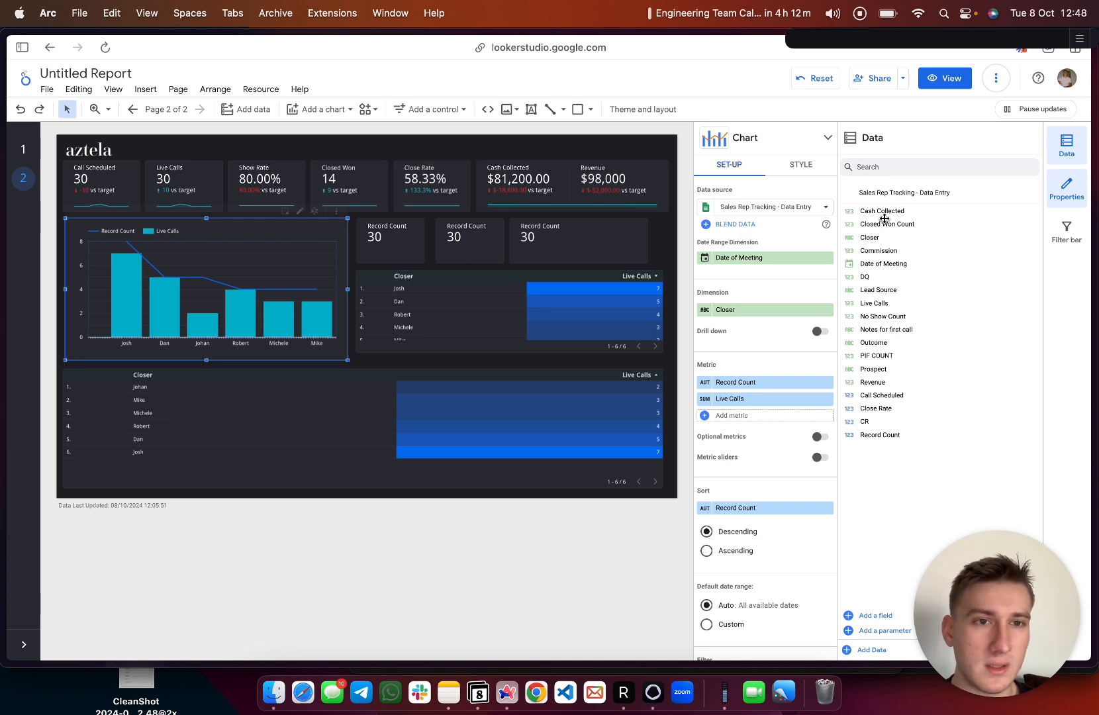
{"action": "left_click_drag", "start_coordinate": [883, 211], "coordinate": [768, 383]}
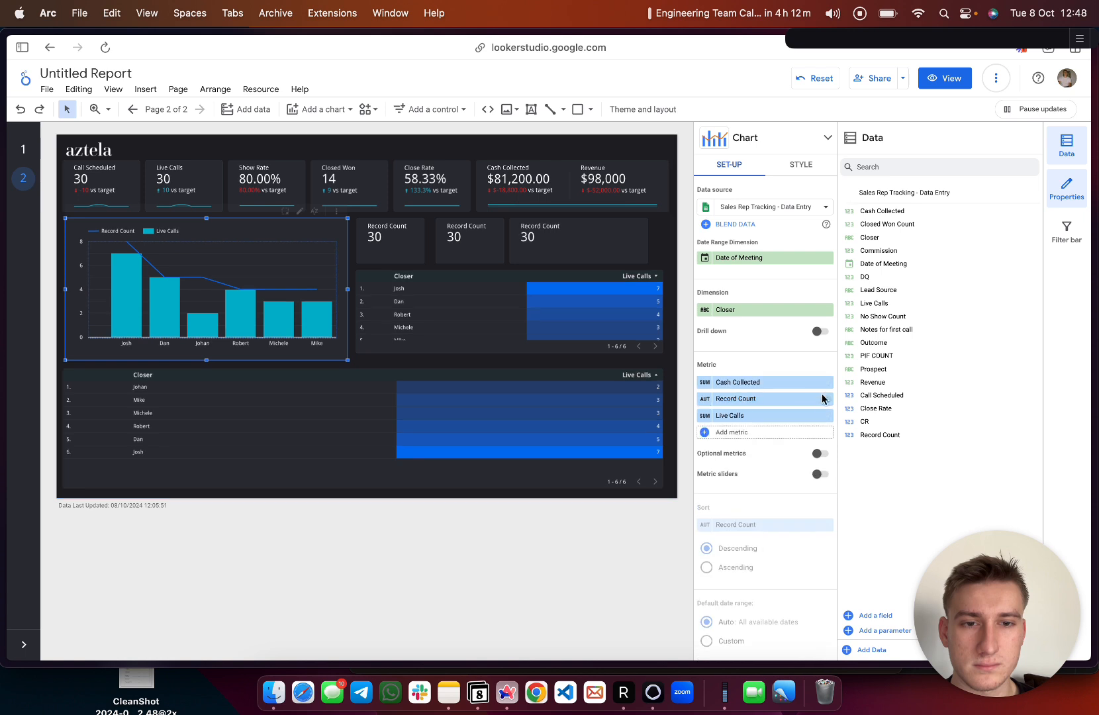
{"action": "left_click", "coordinate": [827, 399]}
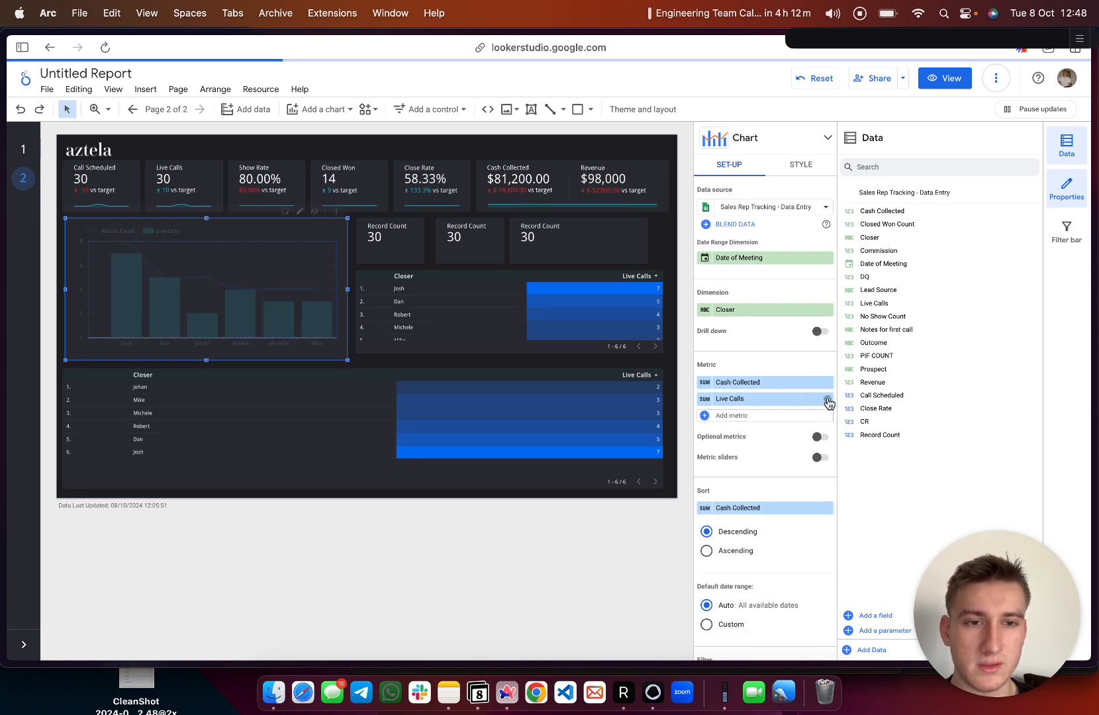
{"action": "left_click", "coordinate": [827, 398]}
{"action": "left_click_drag", "start_coordinate": [899, 383], "coordinate": [787, 435]}
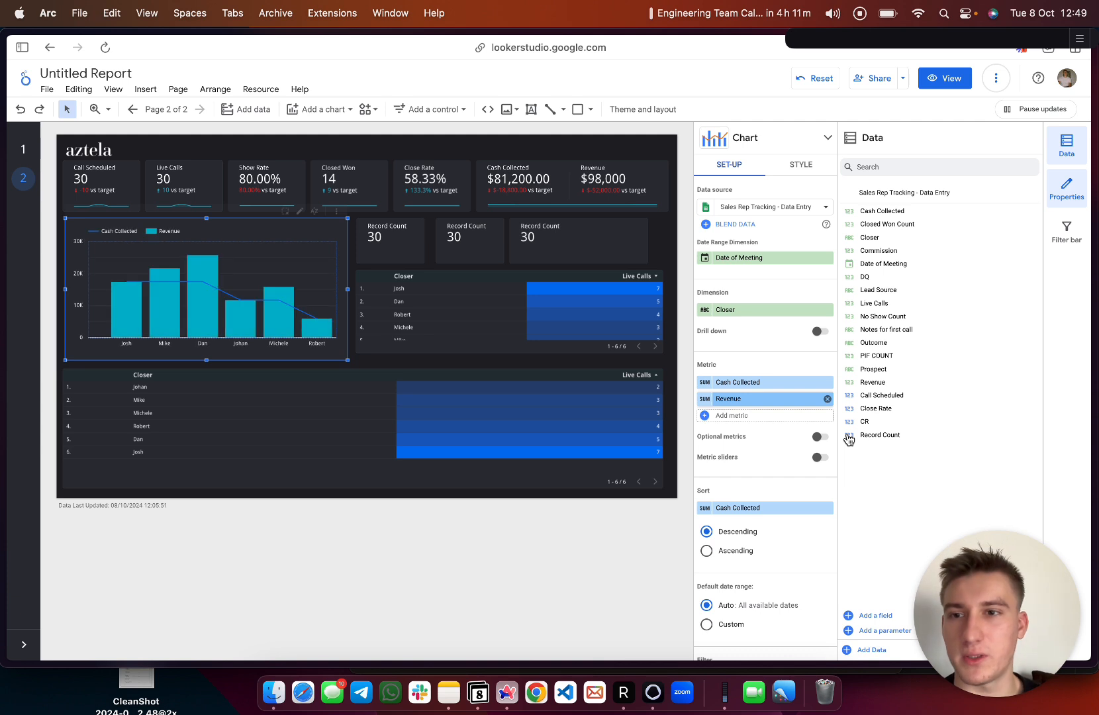
- Change the combo chart's dimension from Closer to Date of Meeting
{"action": "left_click", "coordinate": [748, 309]}
{"action": "scroll", "coordinate": [770, 381], "scroll_direction": "down", "scroll_amount": 2}
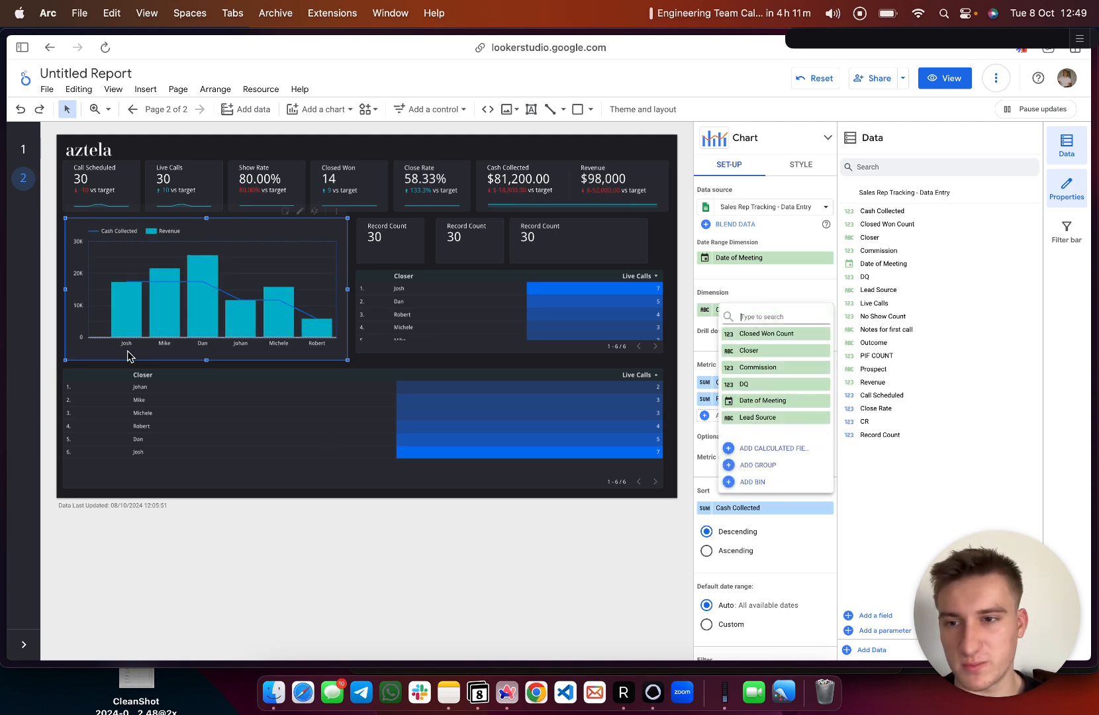
{"action": "left_click", "coordinate": [772, 407]}
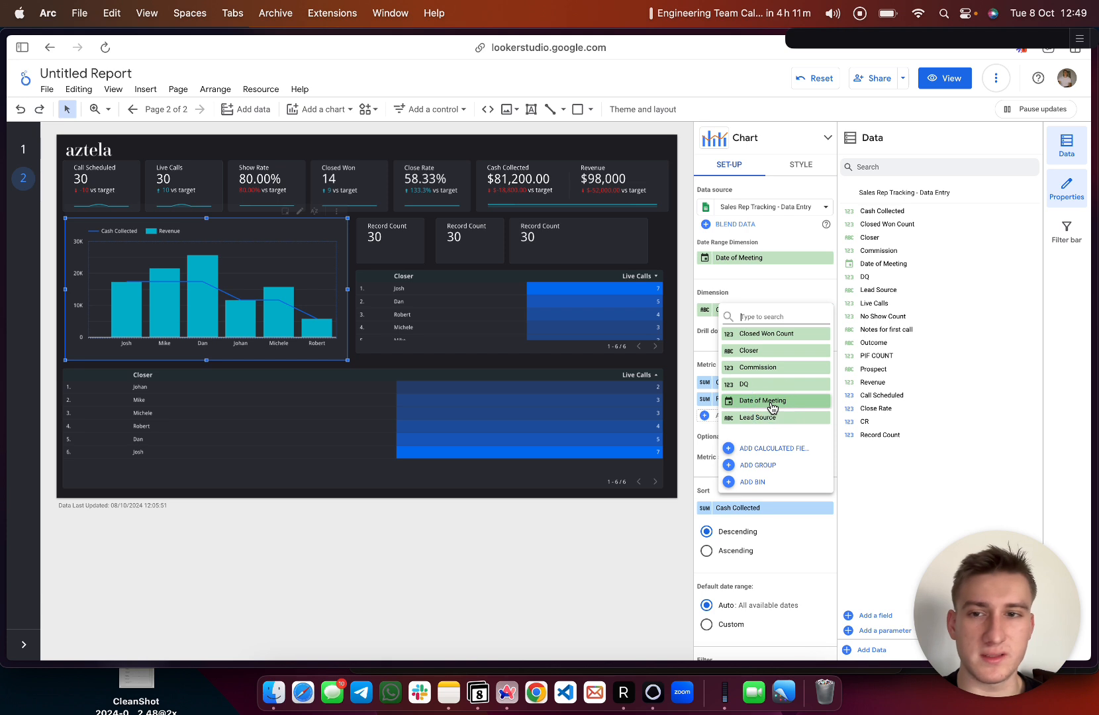
- Set the Date of Meeting dimension's data type to Month and its display format to Month
{"action": "left_click", "coordinate": [704, 310]}
{"action": "left_click", "coordinate": [648, 381]}
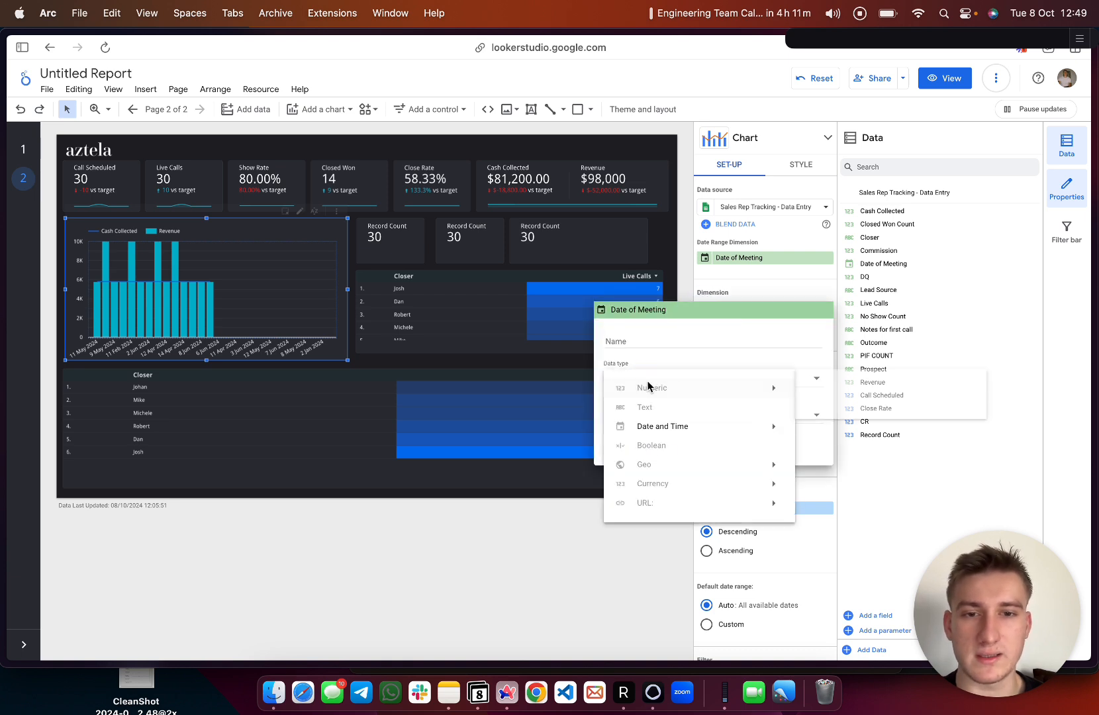
{"action": "left_click", "coordinate": [681, 354]}
{"action": "left_click", "coordinate": [666, 386]}
{"action": "mouse_move", "coordinate": [662, 425]}
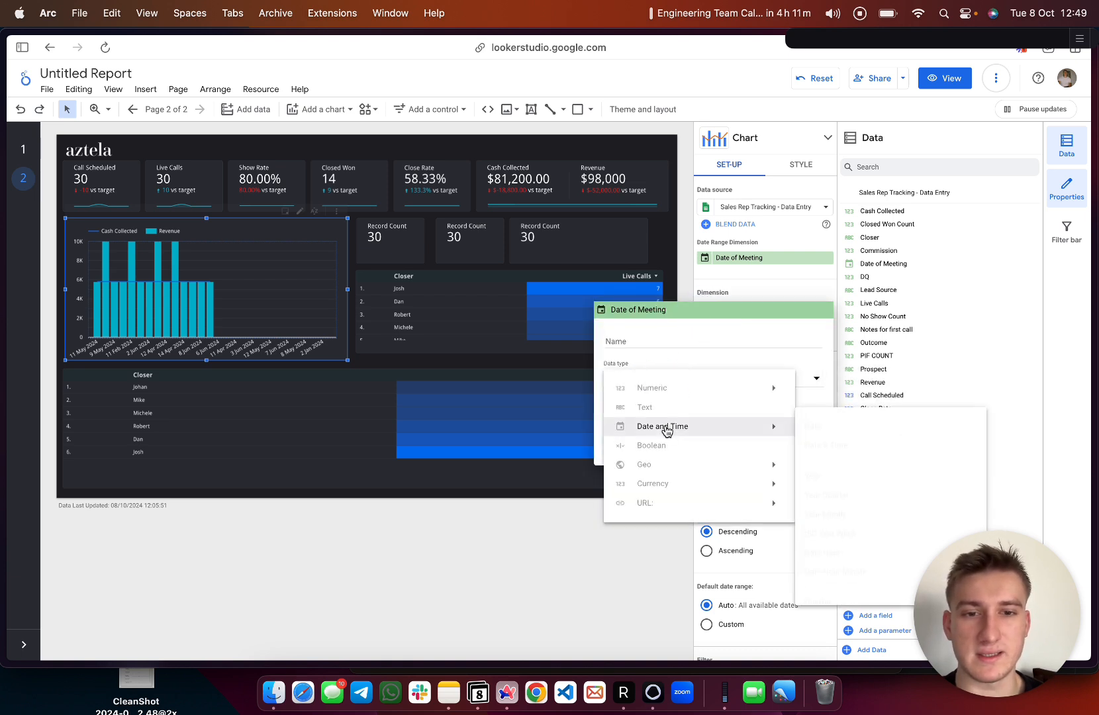
{"action": "scroll", "coordinate": [847, 506], "scroll_direction": "down", "scroll_amount": 3}
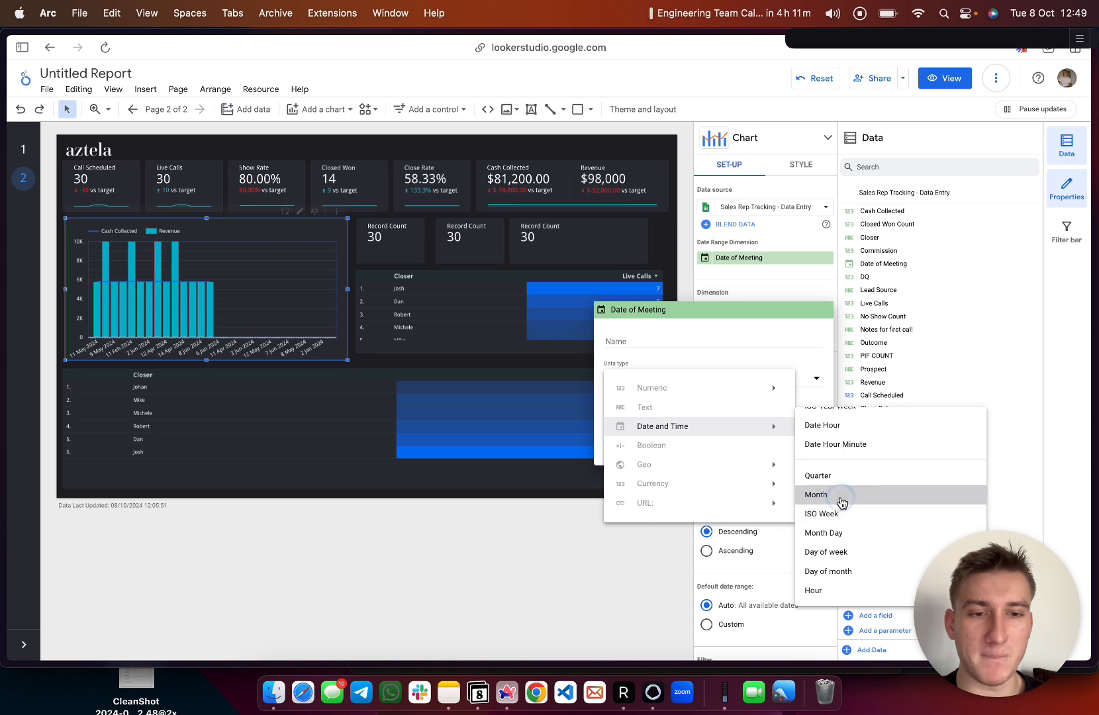
{"action": "left_click", "coordinate": [844, 494]}
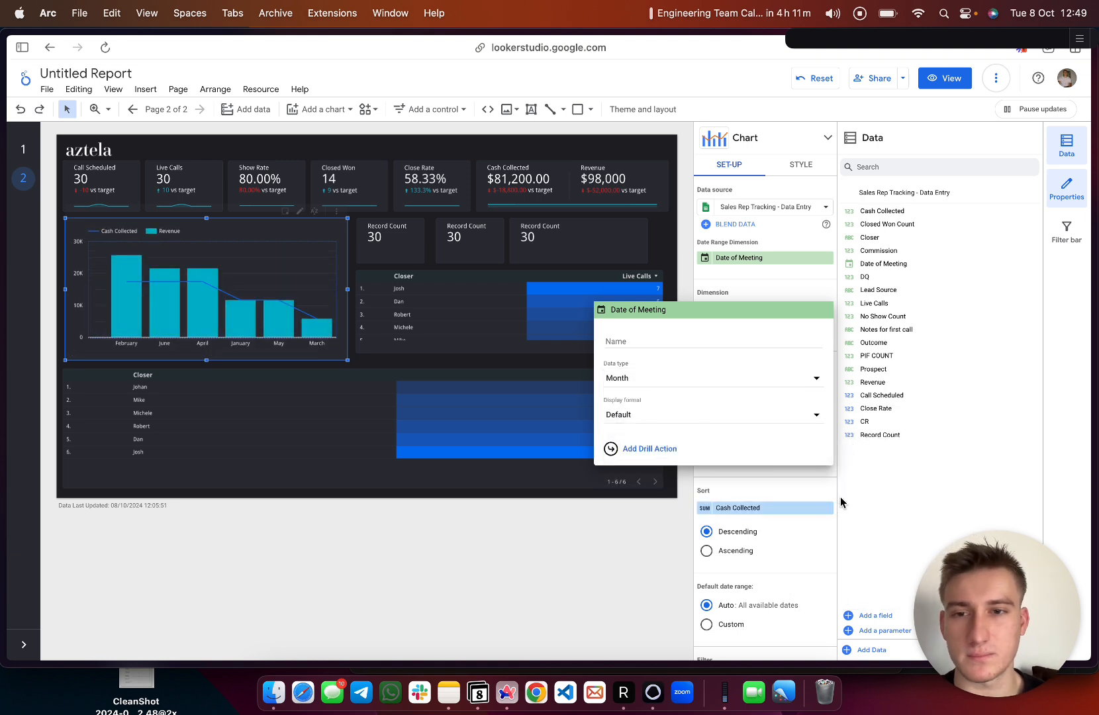
{"action": "left_click", "coordinate": [716, 415]}
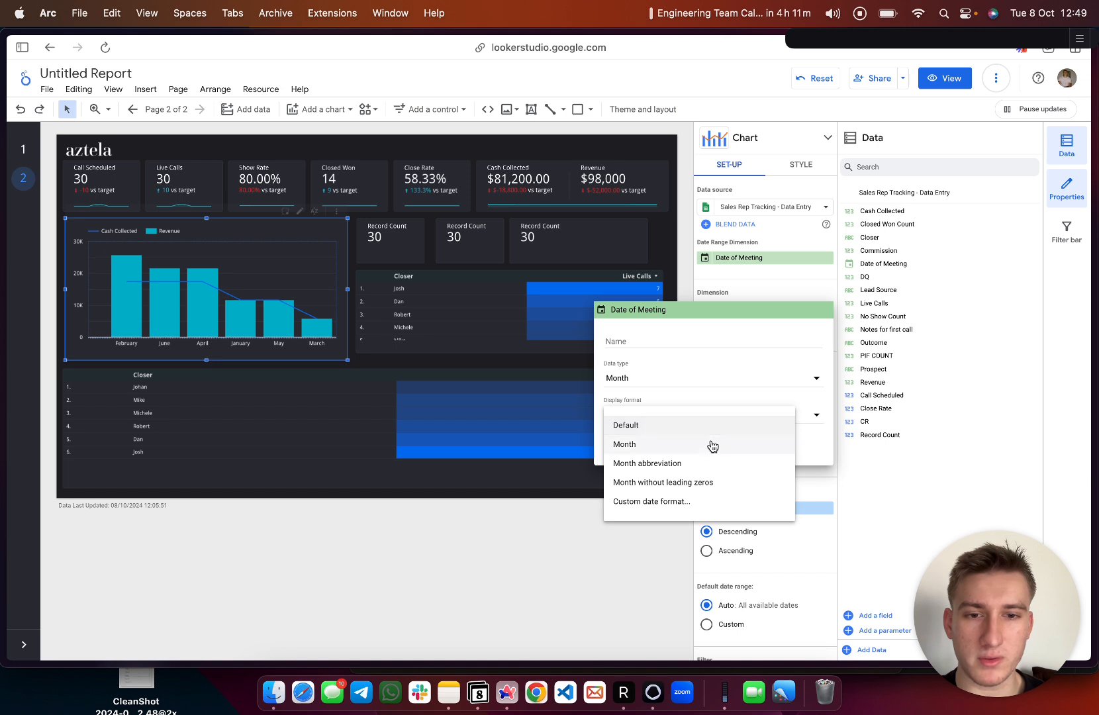
{"action": "left_click", "coordinate": [712, 449]}
- Change the Date of Meeting dimension's data type to Year Month in the combo chart
{"action": "left_click", "coordinate": [643, 376]}
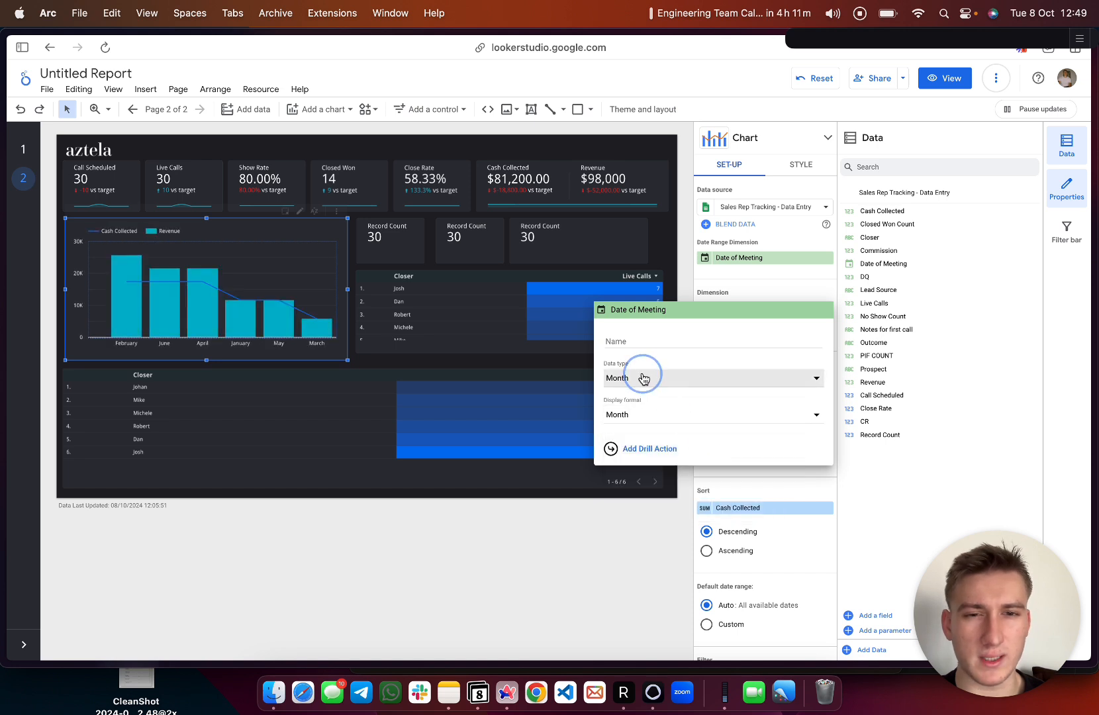
{"action": "mouse_move", "coordinate": [659, 428]}
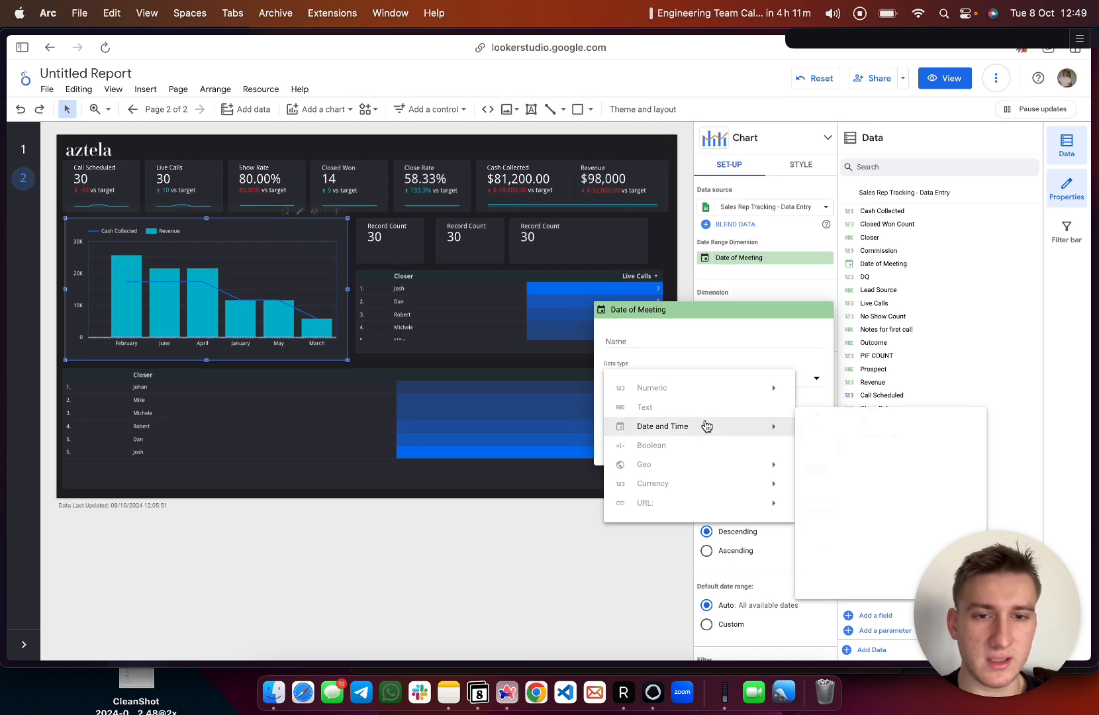
{"action": "scroll", "coordinate": [863, 530], "scroll_direction": "down", "scroll_amount": 3}
{"action": "scroll", "coordinate": [863, 533], "scroll_direction": "down", "scroll_amount": 1}
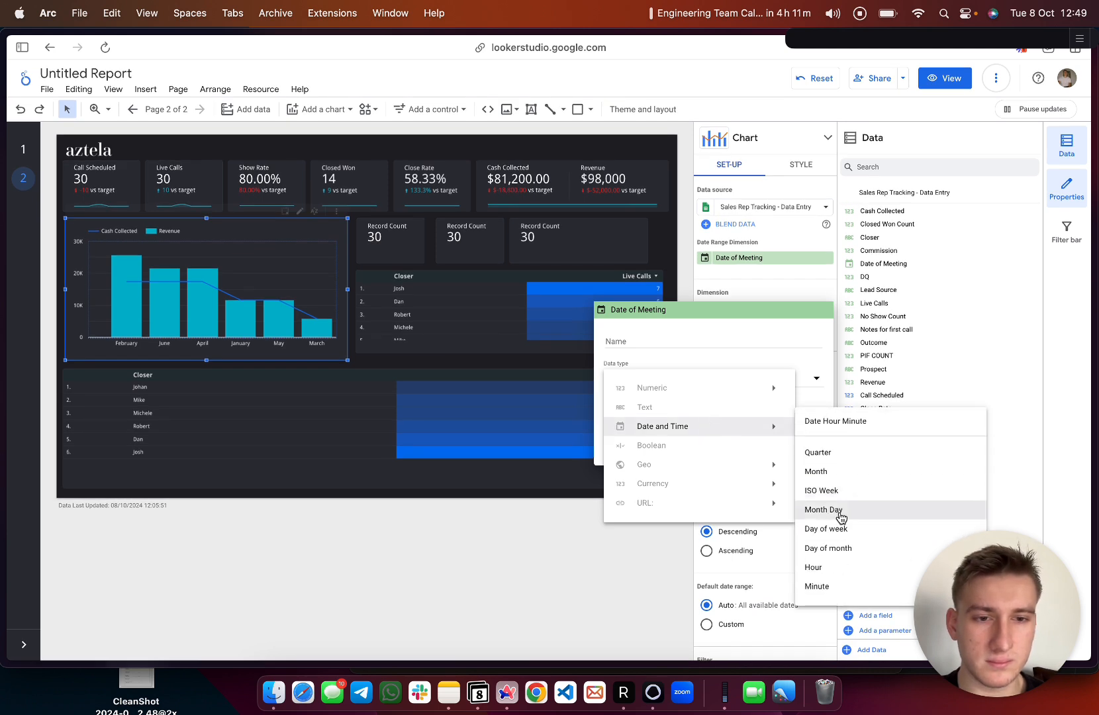
{"action": "scroll", "coordinate": [854, 535], "scroll_direction": "up", "scroll_amount": 1}
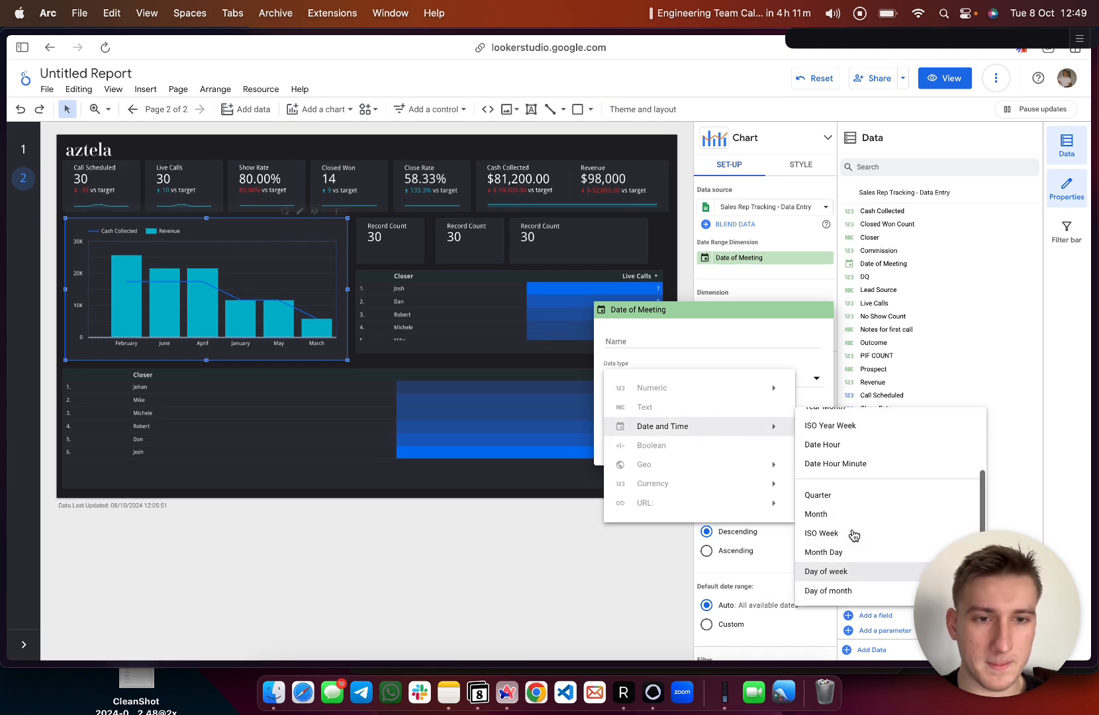
{"action": "scroll", "coordinate": [854, 535], "scroll_direction": "up", "scroll_amount": 1}
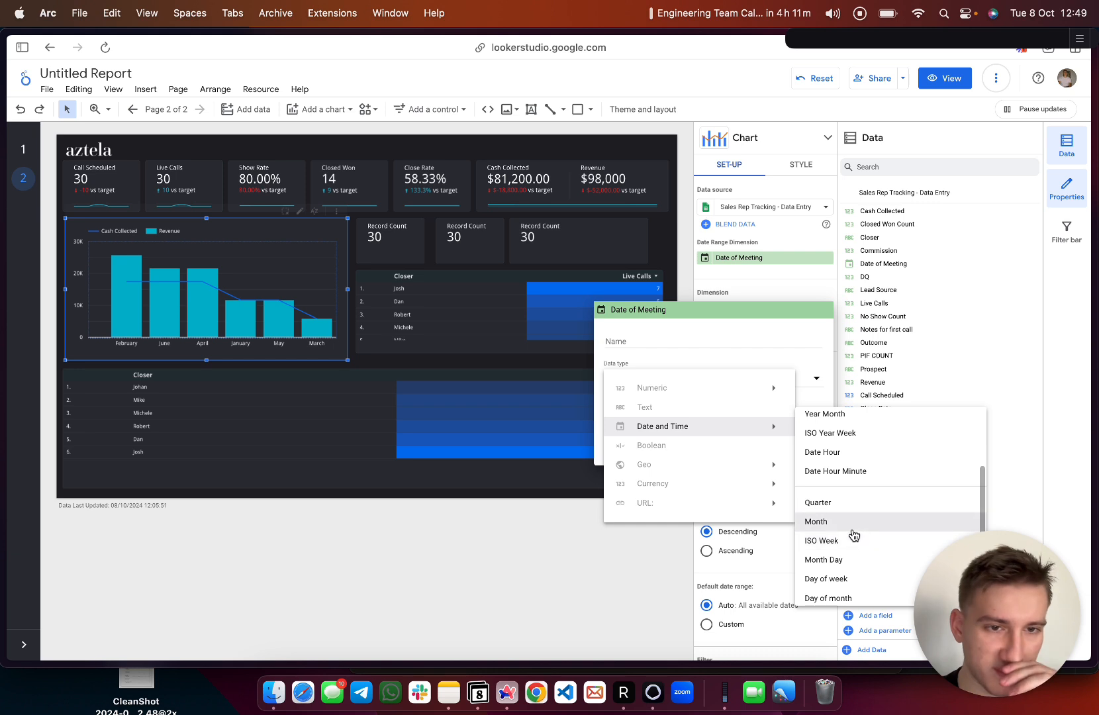
{"action": "scroll", "coordinate": [855, 535], "scroll_direction": "up", "scroll_amount": 2}
{"action": "left_click", "coordinate": [822, 459]}
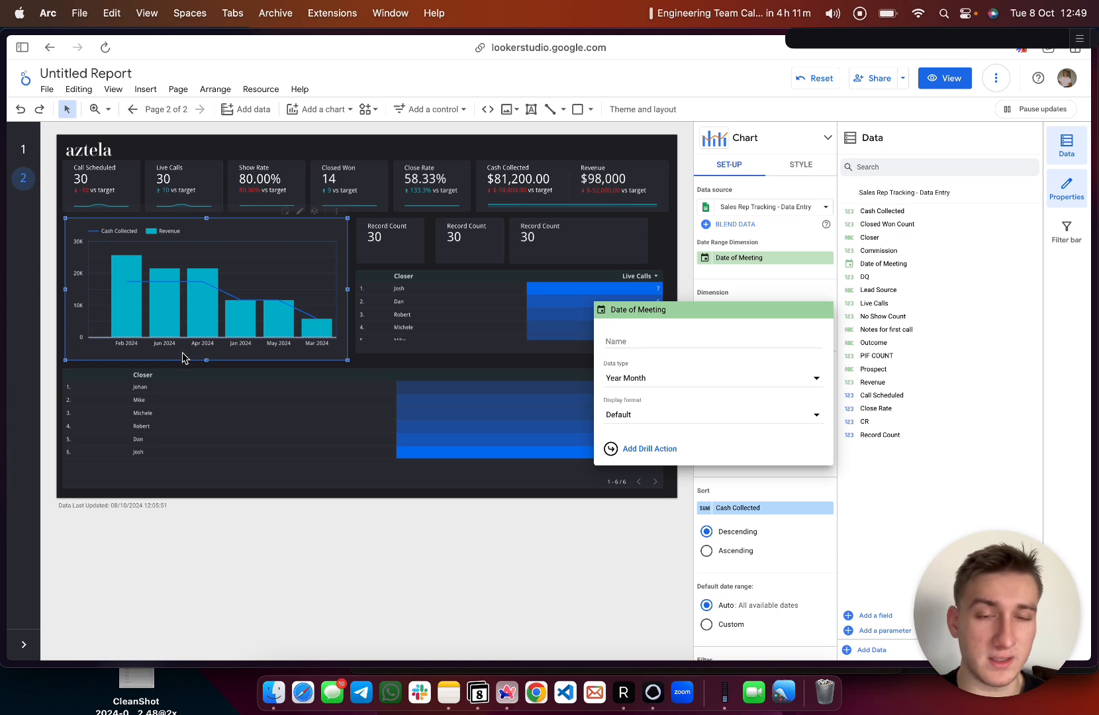
{"action": "left_click", "coordinate": [651, 421]}
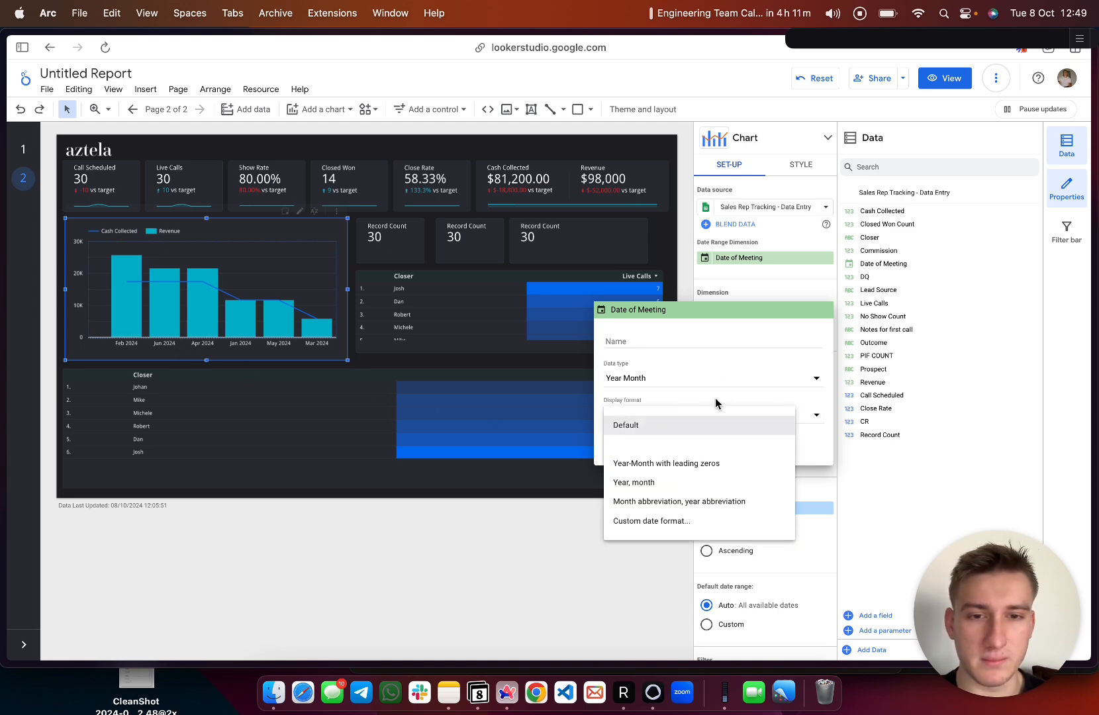
{"action": "left_click", "coordinate": [714, 399]}
{"action": "left_click", "coordinate": [678, 416]}
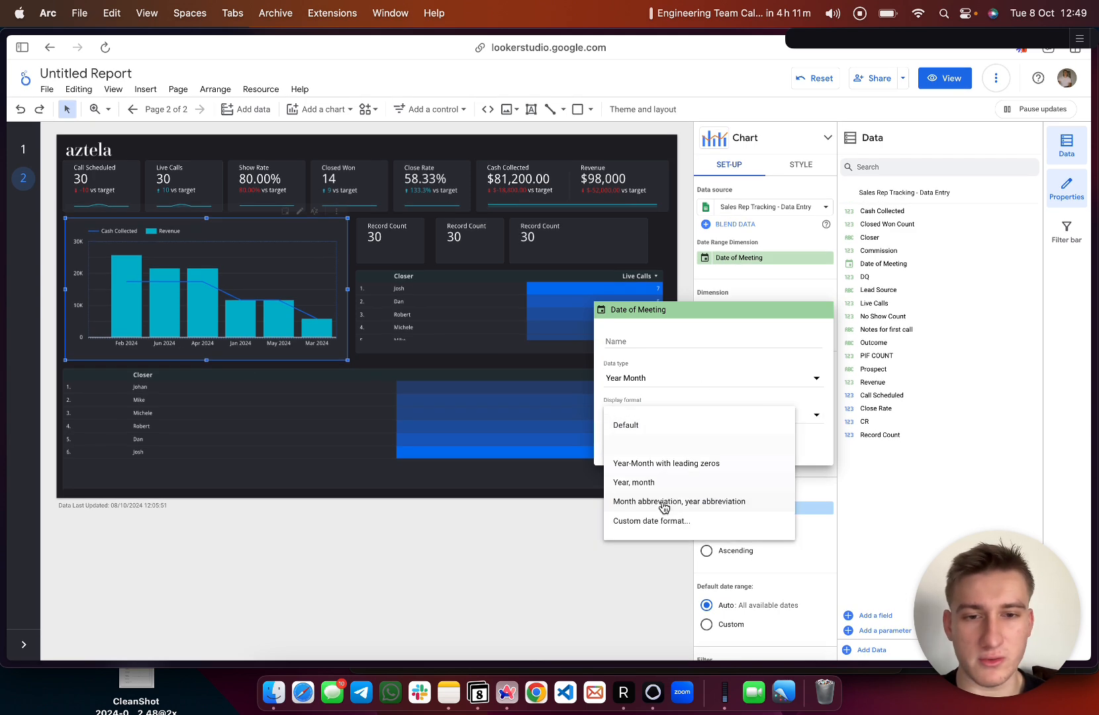
{"action": "left_click", "coordinate": [691, 382]}
{"action": "left_click", "coordinate": [666, 385]}
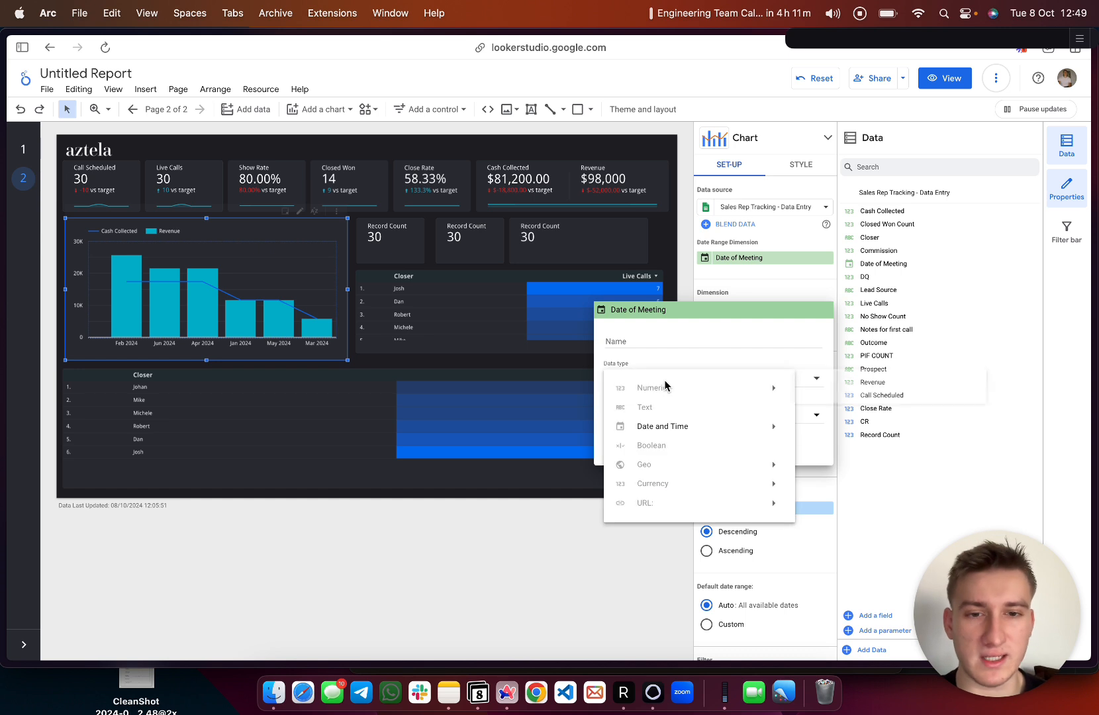
{"action": "left_click", "coordinate": [756, 263]}
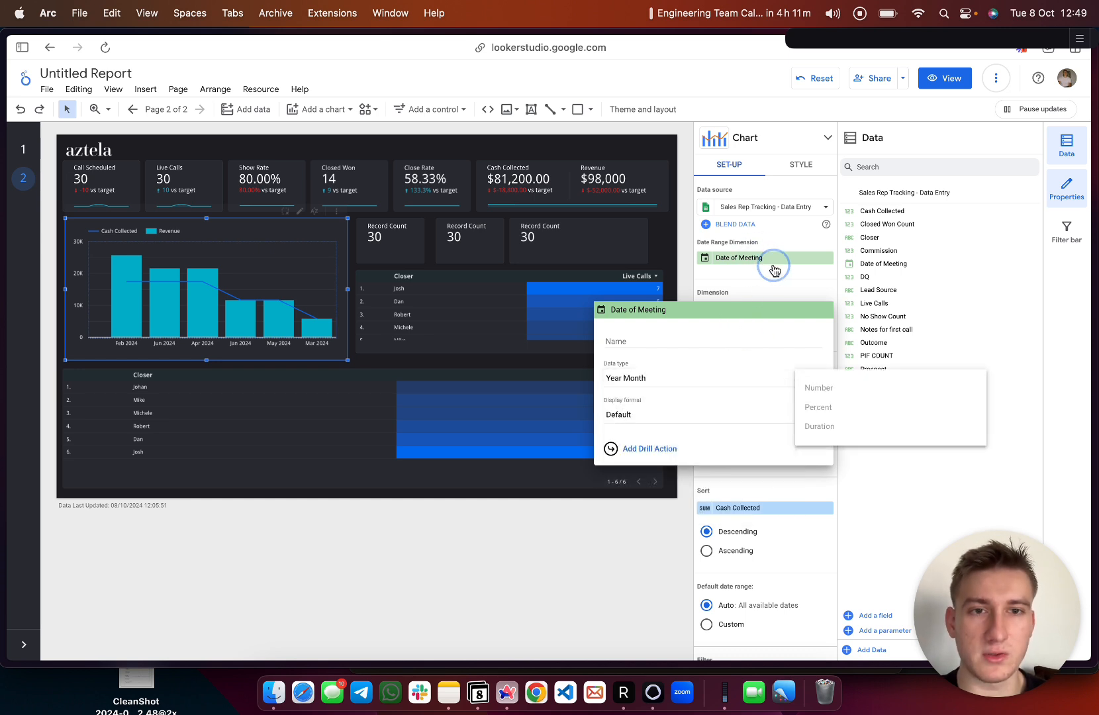
{"action": "left_click", "coordinate": [775, 270]}
{"action": "left_click", "coordinate": [762, 303]}
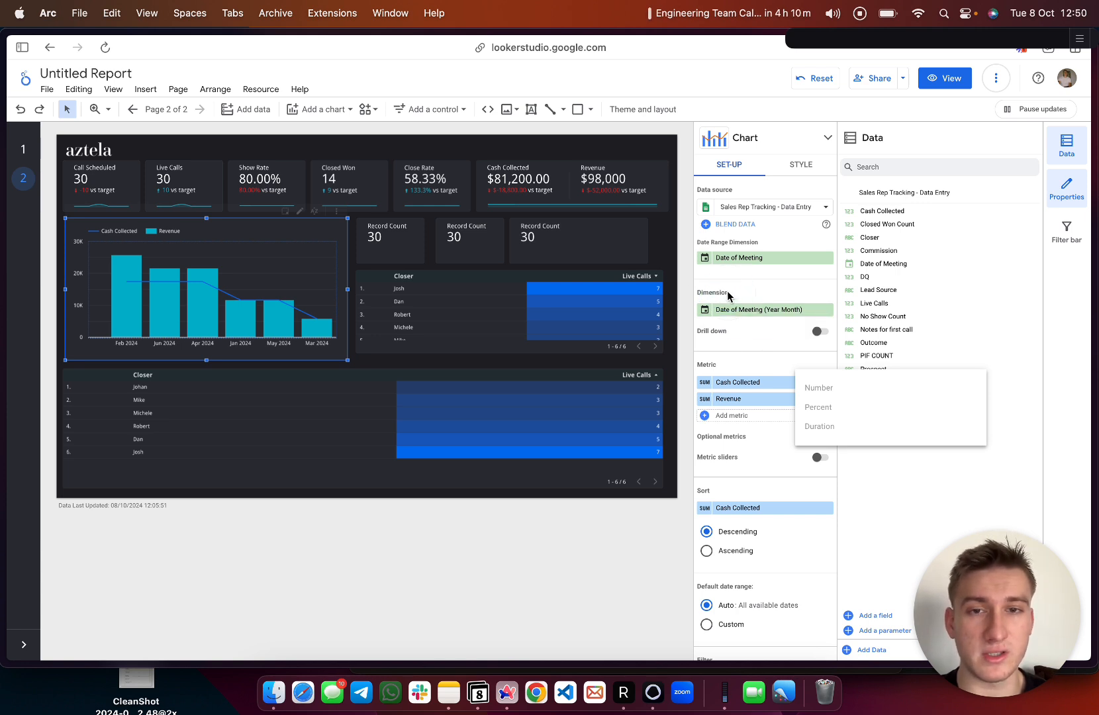
{"action": "left_click", "coordinate": [793, 318]}
{"action": "left_click", "coordinate": [768, 290]}
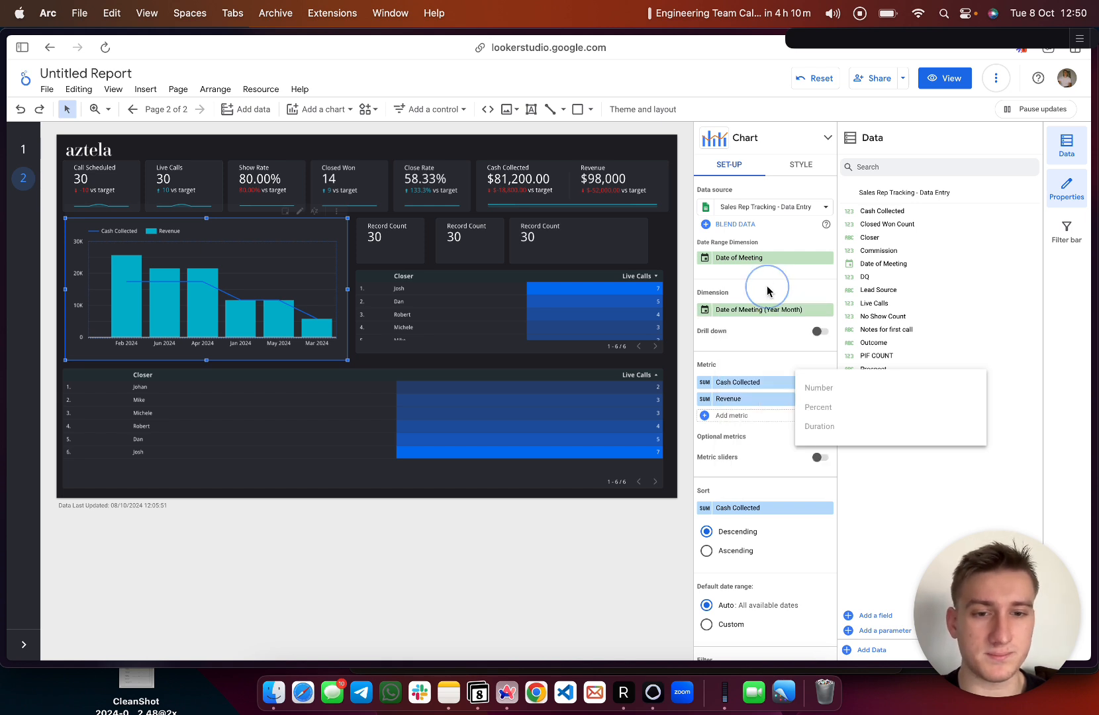
- Sort the combo chart by Date of Meeting in ascending order
{"action": "scroll", "coordinate": [737, 480], "scroll_direction": "down", "scroll_amount": 3}
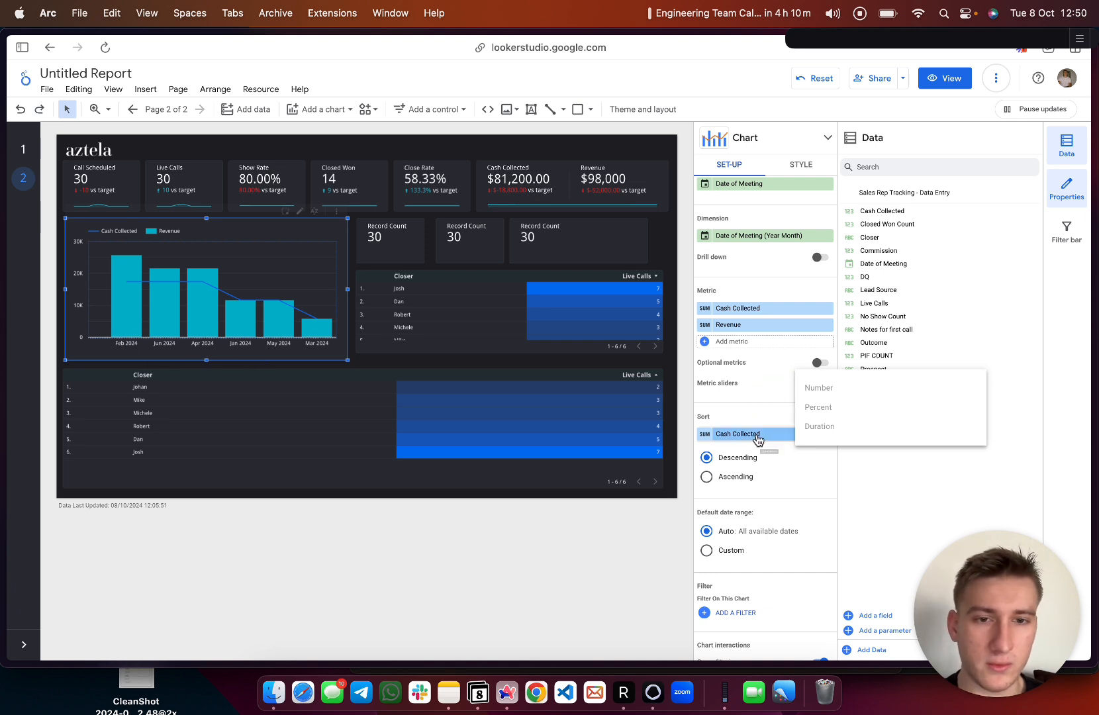
{"action": "left_click", "coordinate": [756, 434]}
{"action": "left_click", "coordinate": [764, 513]}
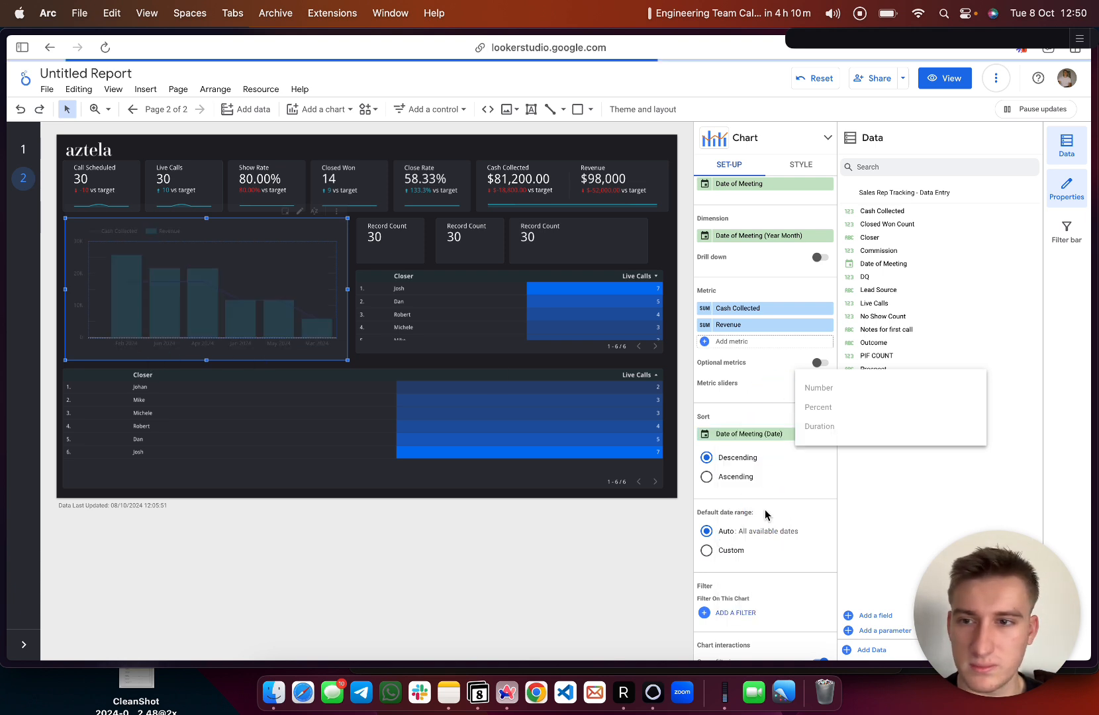
{"action": "left_click", "coordinate": [742, 480]}
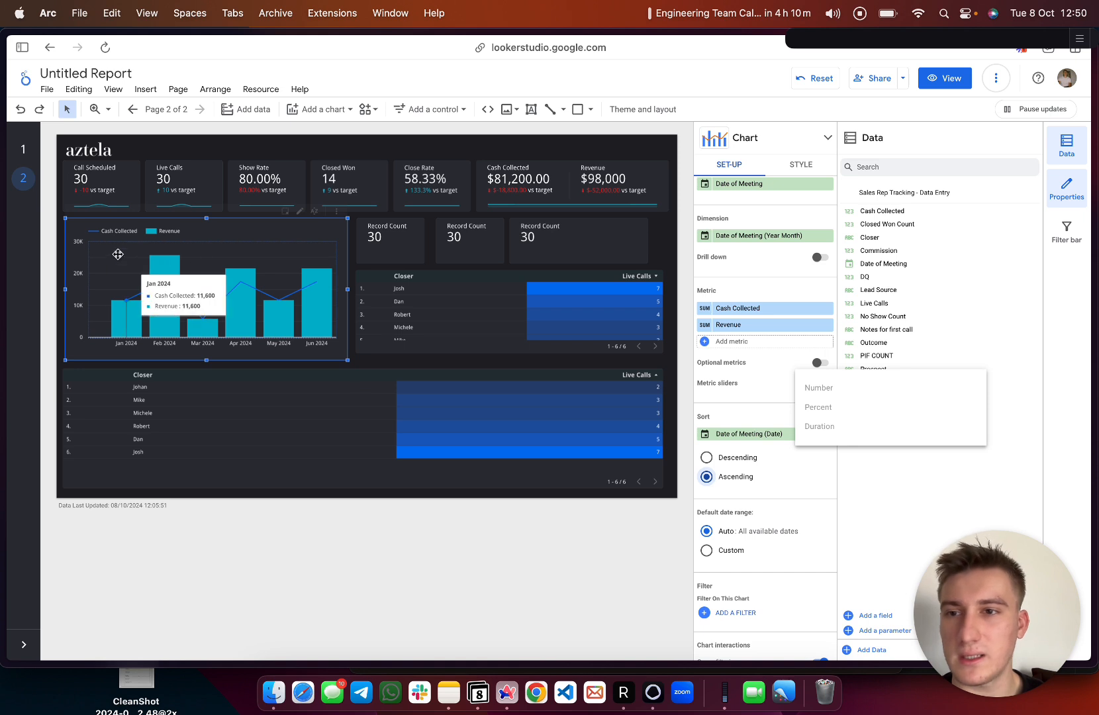
- Turn on points and data labels for the combo chart's Cash Collected line series, leaving the Revenue bars unlabelled
{"action": "left_click", "coordinate": [798, 170]}
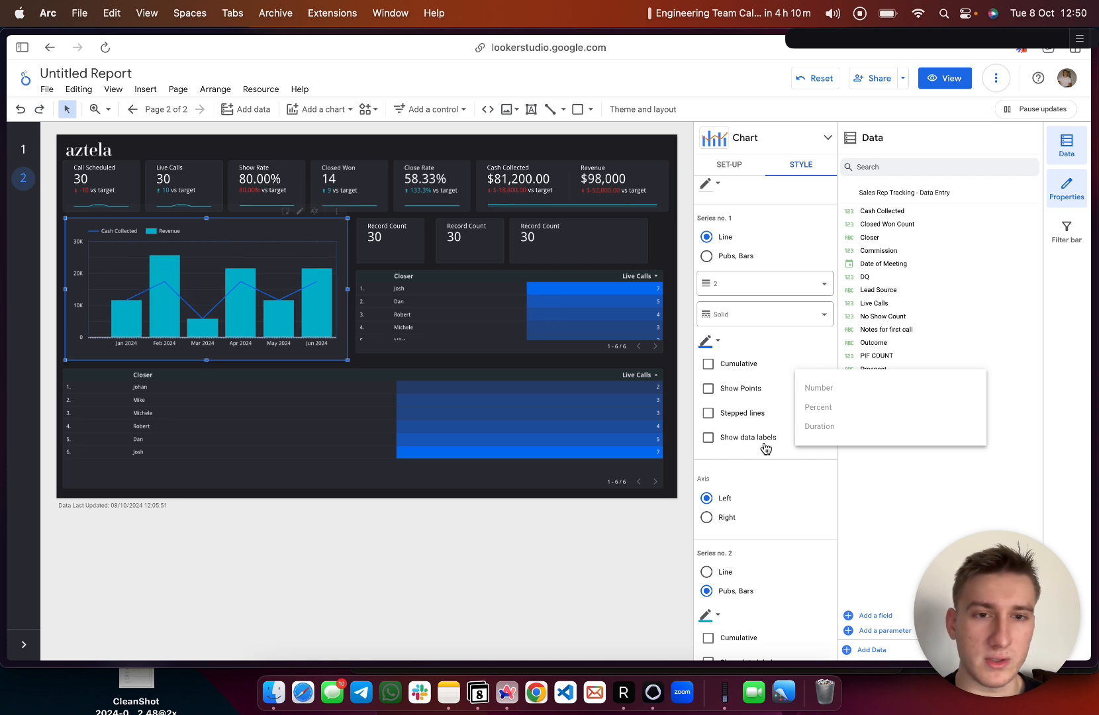
{"action": "scroll", "coordinate": [764, 442], "scroll_direction": "up", "scroll_amount": 2}
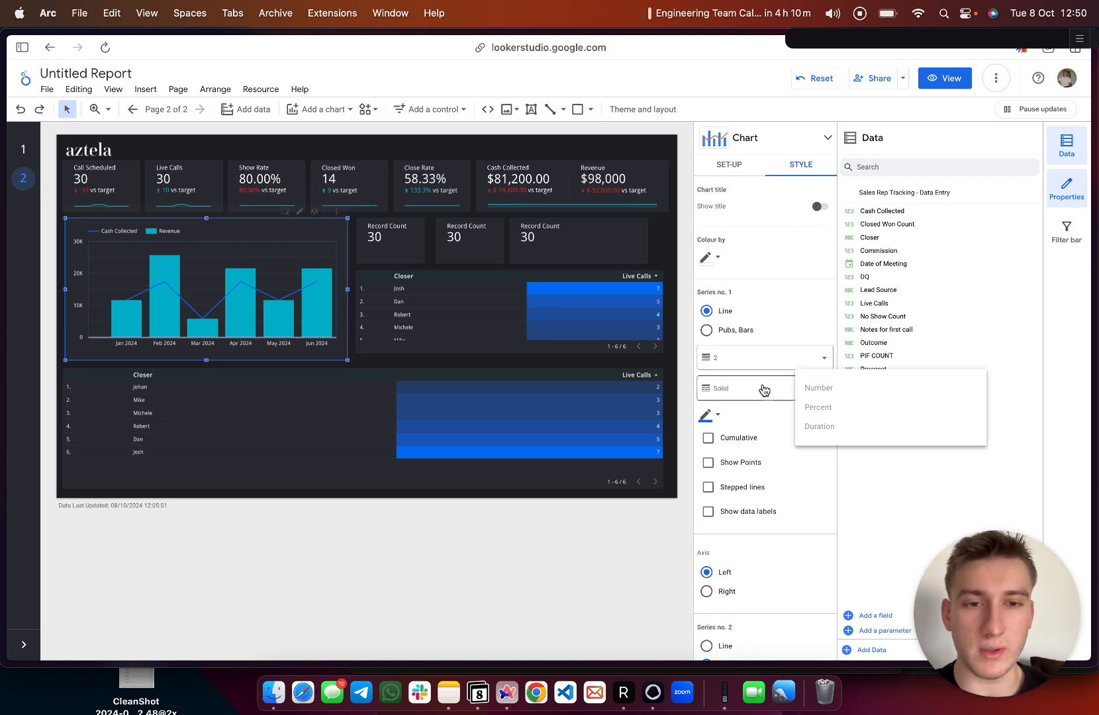
{"action": "scroll", "coordinate": [790, 361], "scroll_direction": "down", "scroll_amount": 3}
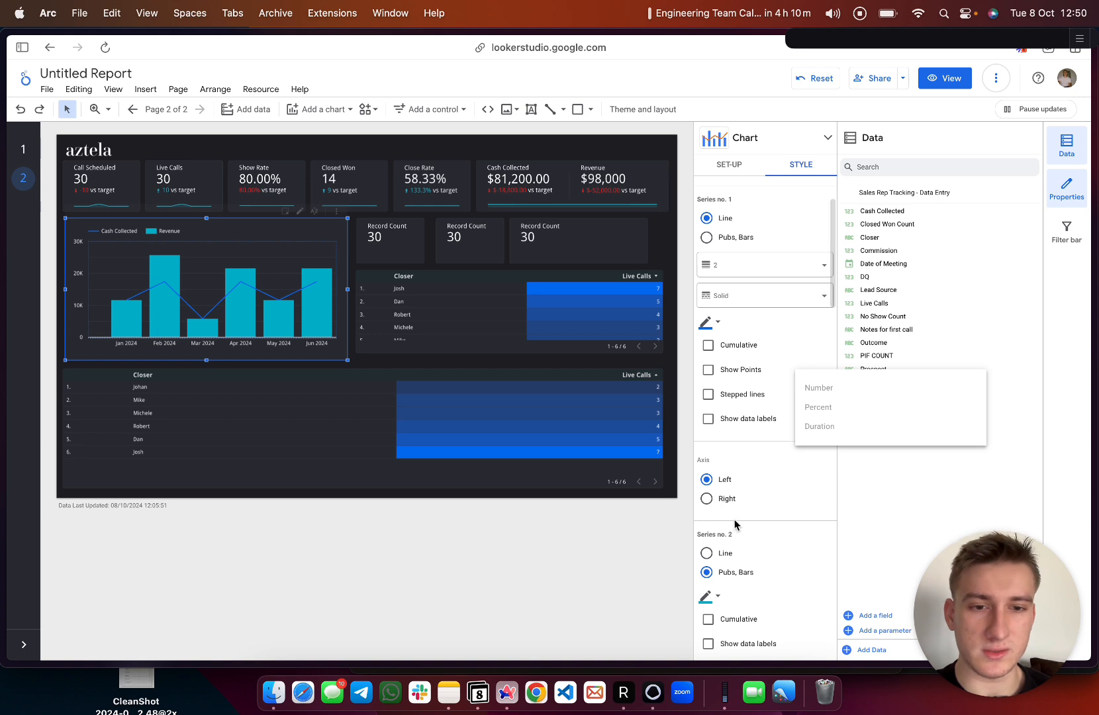
{"action": "scroll", "coordinate": [747, 582], "scroll_direction": "down", "scroll_amount": 1}
{"action": "left_click", "coordinate": [708, 495]}
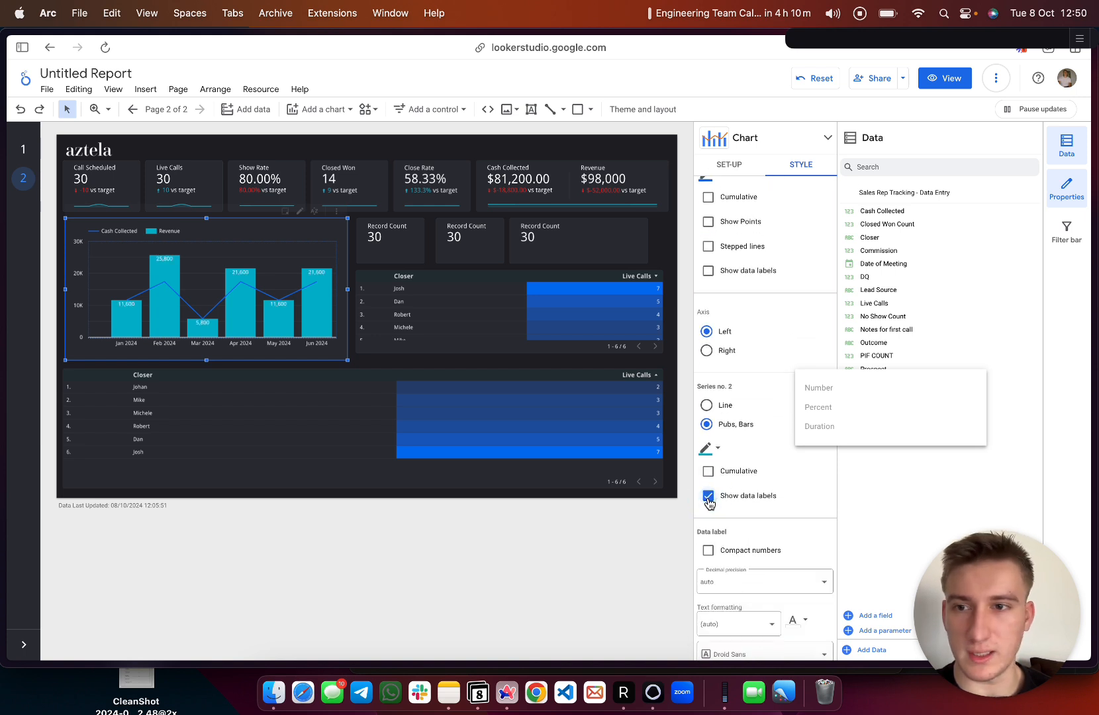
{"action": "left_click", "coordinate": [709, 495]}
{"action": "scroll", "coordinate": [736, 410], "scroll_direction": "up", "scroll_amount": 3}
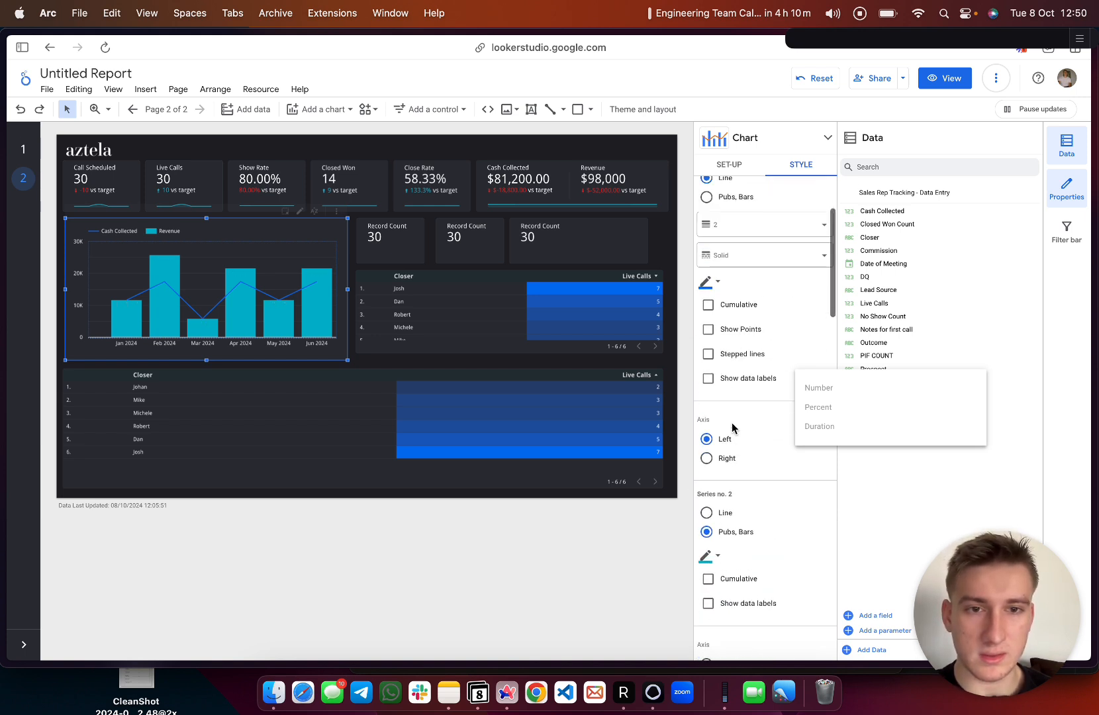
{"action": "left_click", "coordinate": [726, 331]}
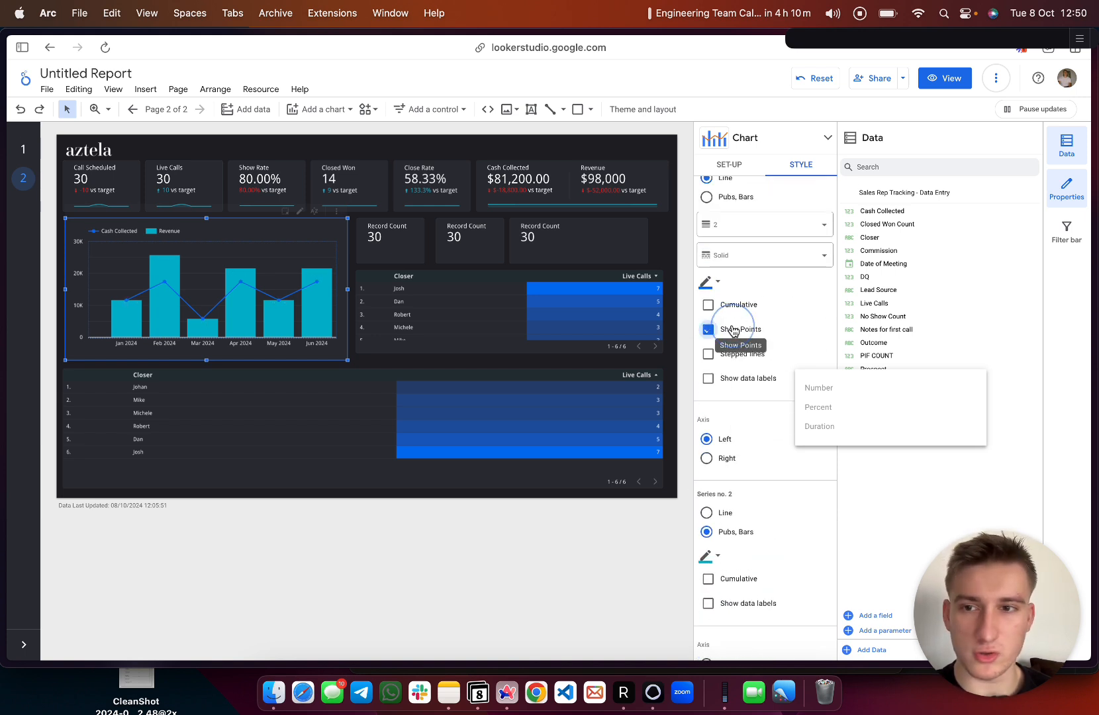
{"action": "left_click", "coordinate": [740, 381]}
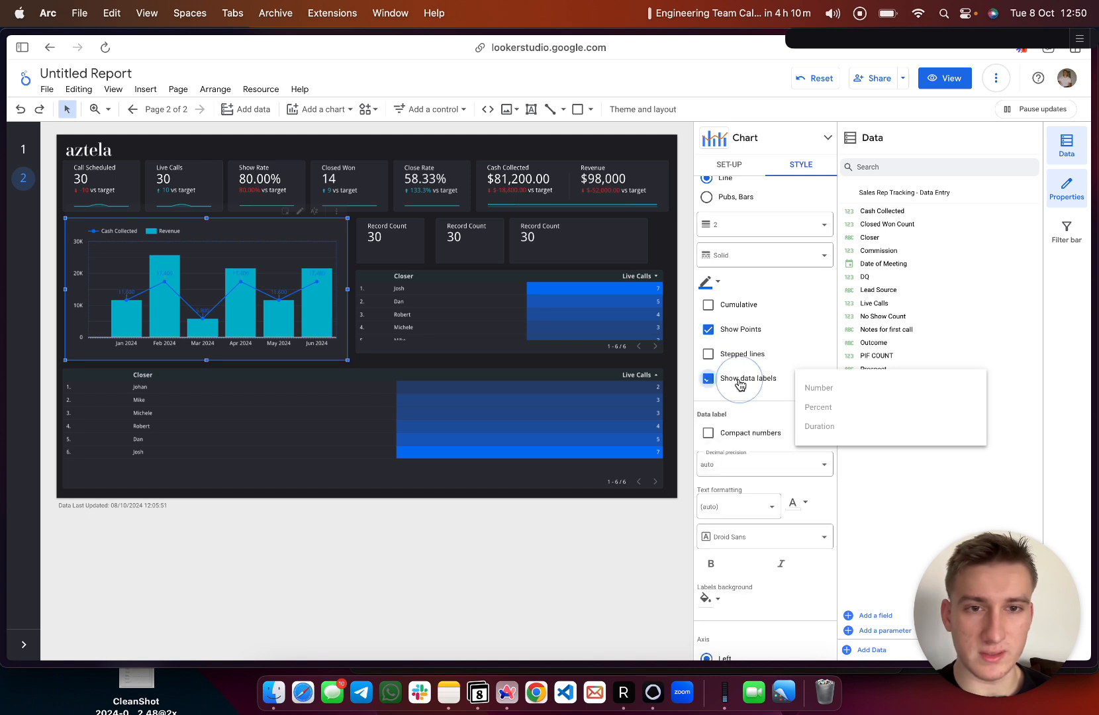
- Enable the Smooth option for the combo chart's line
{"action": "left_click", "coordinate": [707, 282]}
{"action": "left_click", "coordinate": [792, 290]}
{"action": "scroll", "coordinate": [729, 317], "scroll_direction": "up", "scroll_amount": 5}
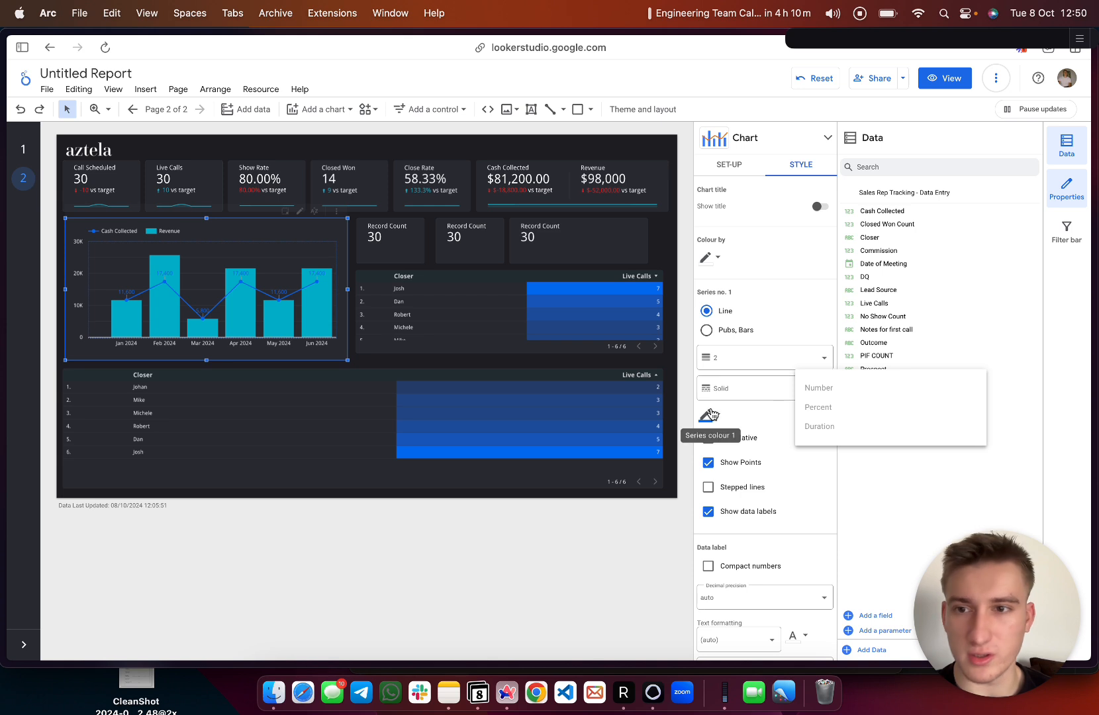
{"action": "scroll", "coordinate": [713, 414], "scroll_direction": "down", "scroll_amount": 1}
{"action": "scroll", "coordinate": [713, 413], "scroll_direction": "down", "scroll_amount": 15}
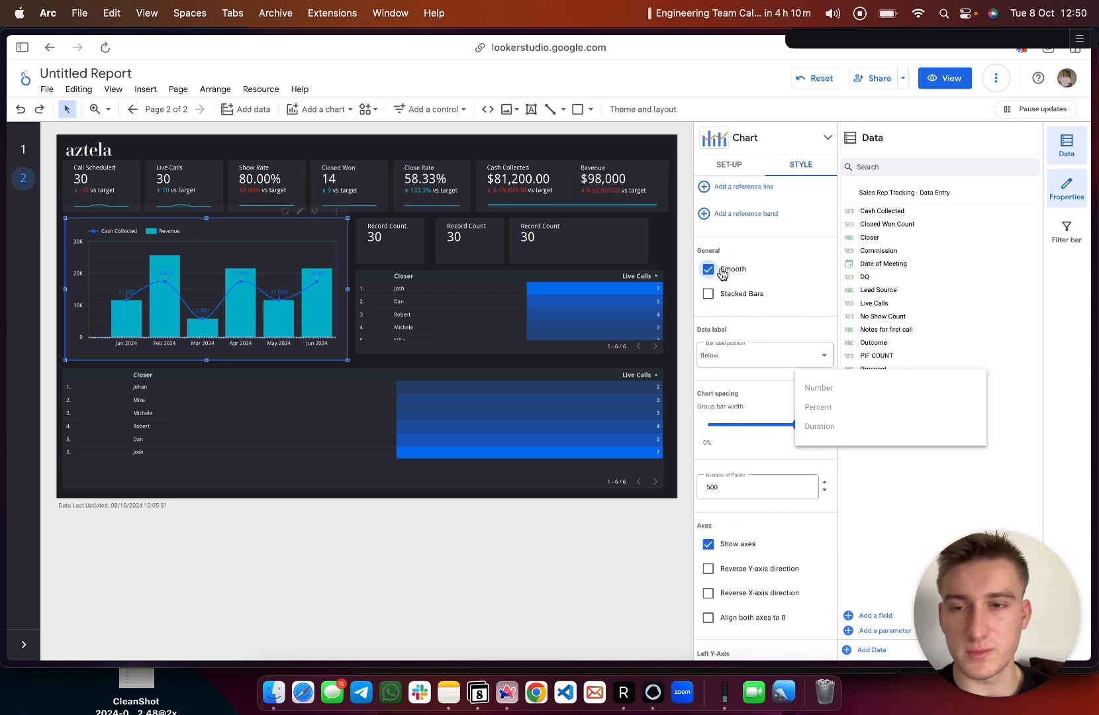
- Set the Cash Collected line series' colour to magenta
{"action": "scroll", "coordinate": [753, 277], "scroll_direction": "up", "scroll_amount": 4}
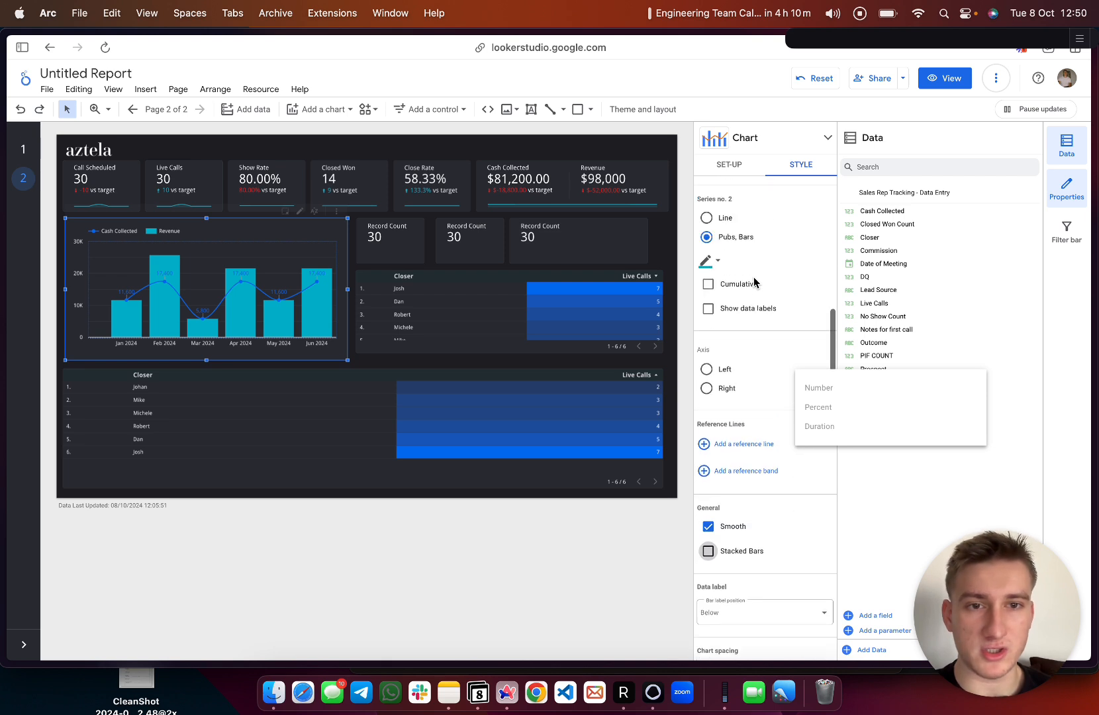
{"action": "scroll", "coordinate": [753, 283], "scroll_direction": "up", "scroll_amount": 1}
{"action": "left_click", "coordinate": [707, 334]}
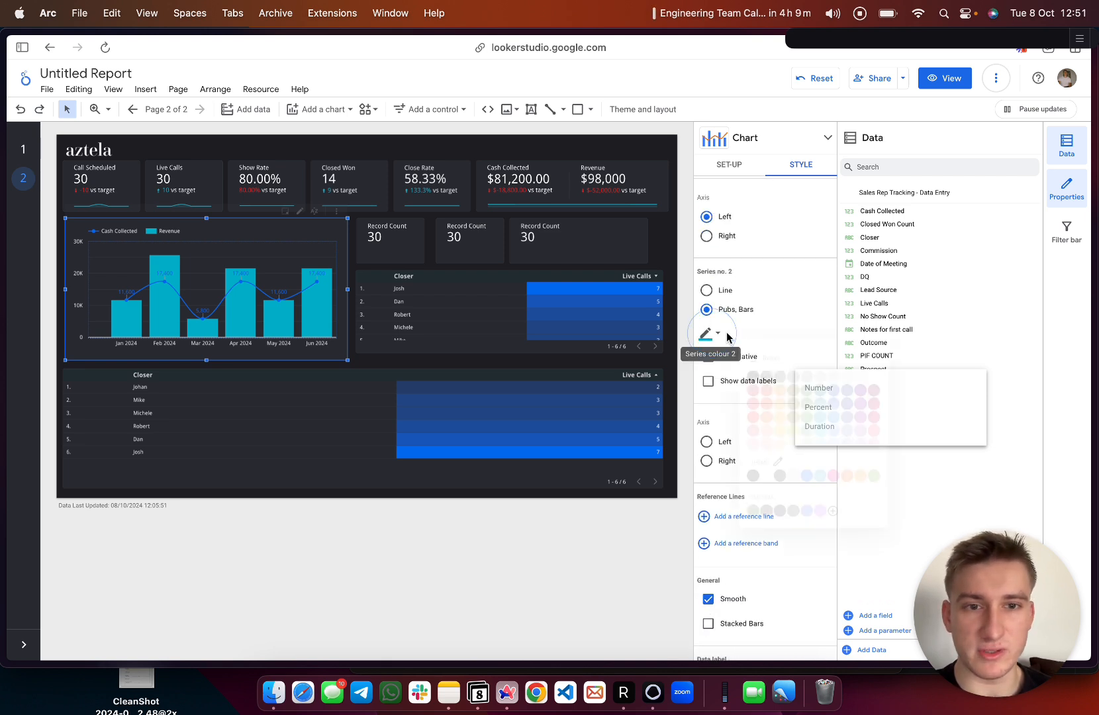
{"action": "left_click", "coordinate": [777, 306]}
{"action": "scroll", "coordinate": [772, 308], "scroll_direction": "up", "scroll_amount": 4}
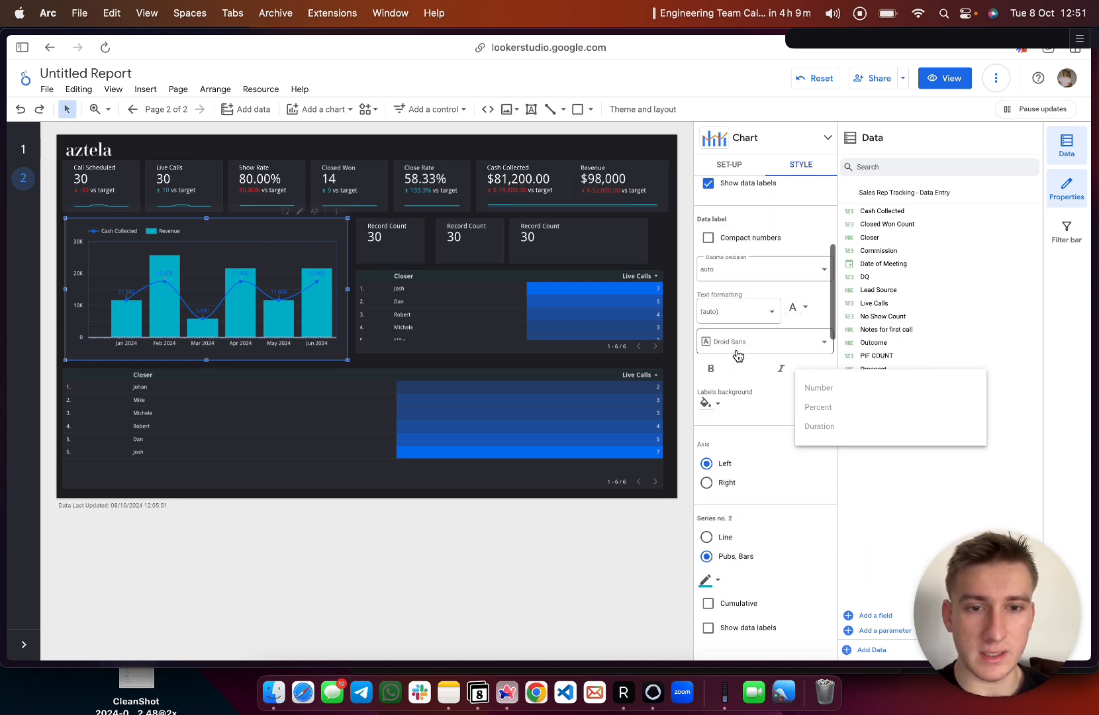
{"action": "scroll", "coordinate": [738, 356], "scroll_direction": "up", "scroll_amount": 1}
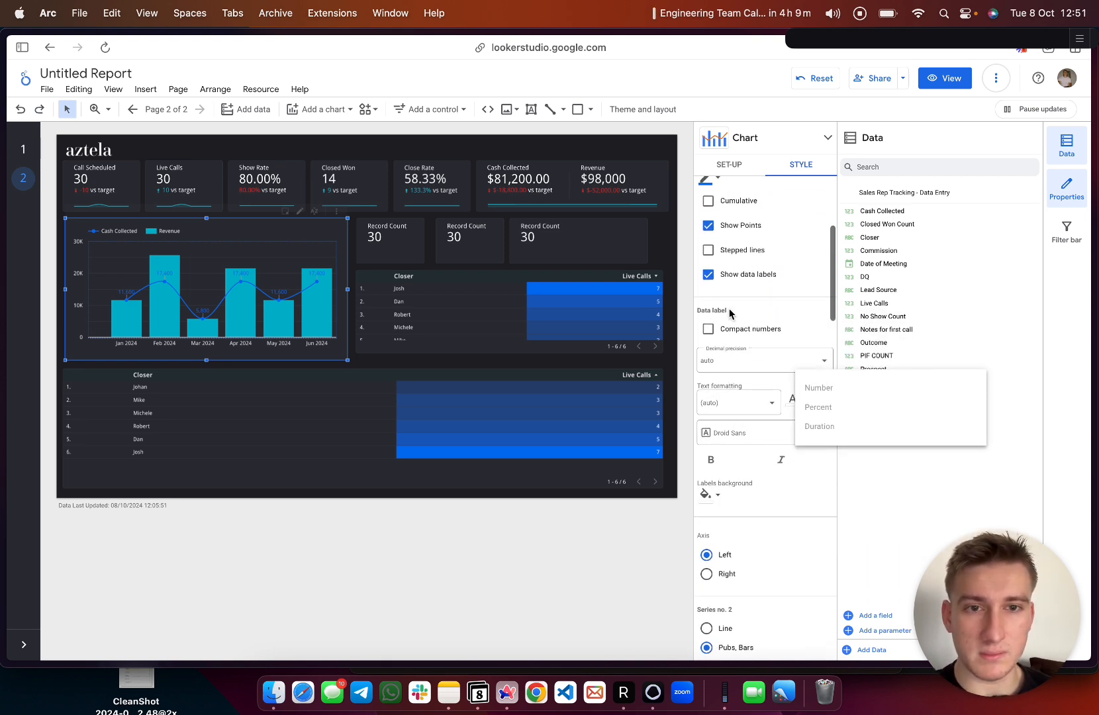
{"action": "left_click", "coordinate": [706, 181]}
{"action": "left_click", "coordinate": [837, 326]}
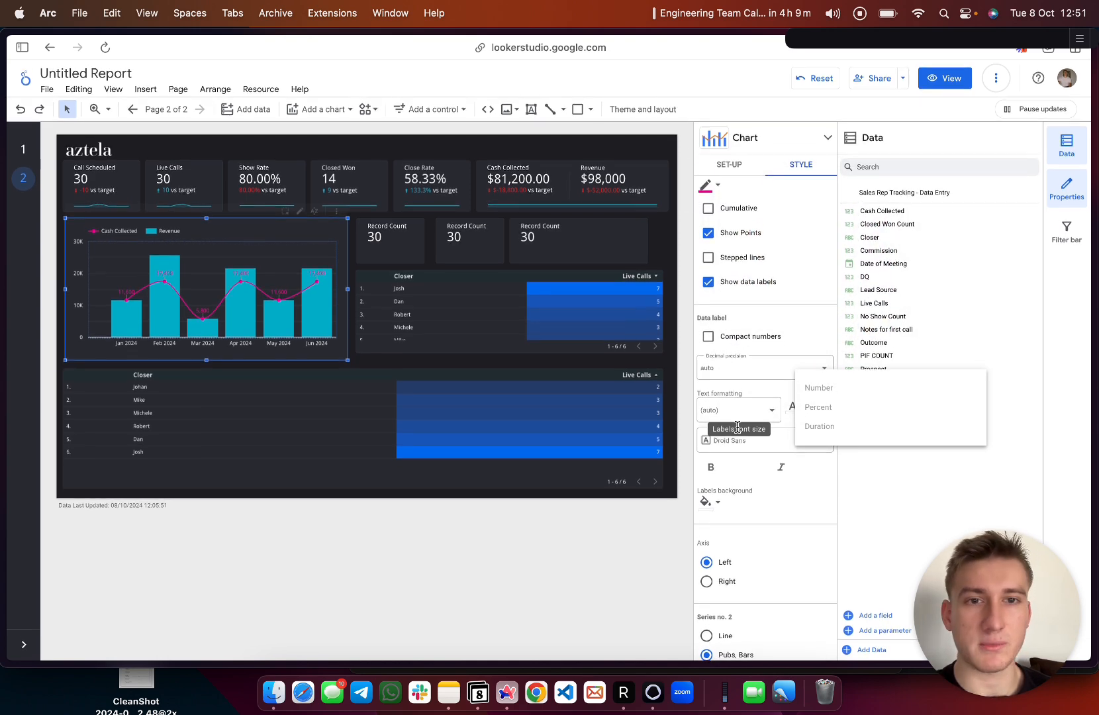
- Make the combo chart's grid lines transparent
{"action": "scroll", "coordinate": [737, 427], "scroll_direction": "down", "scroll_amount": 10}
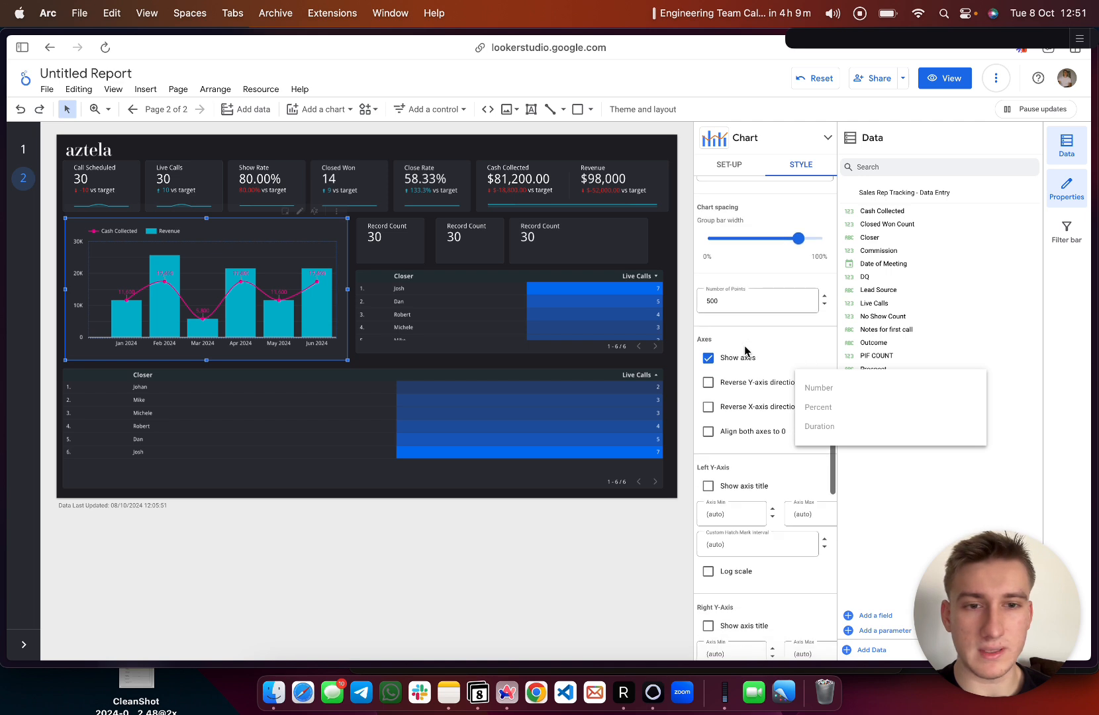
{"action": "scroll", "coordinate": [768, 370], "scroll_direction": "up", "scroll_amount": 1}
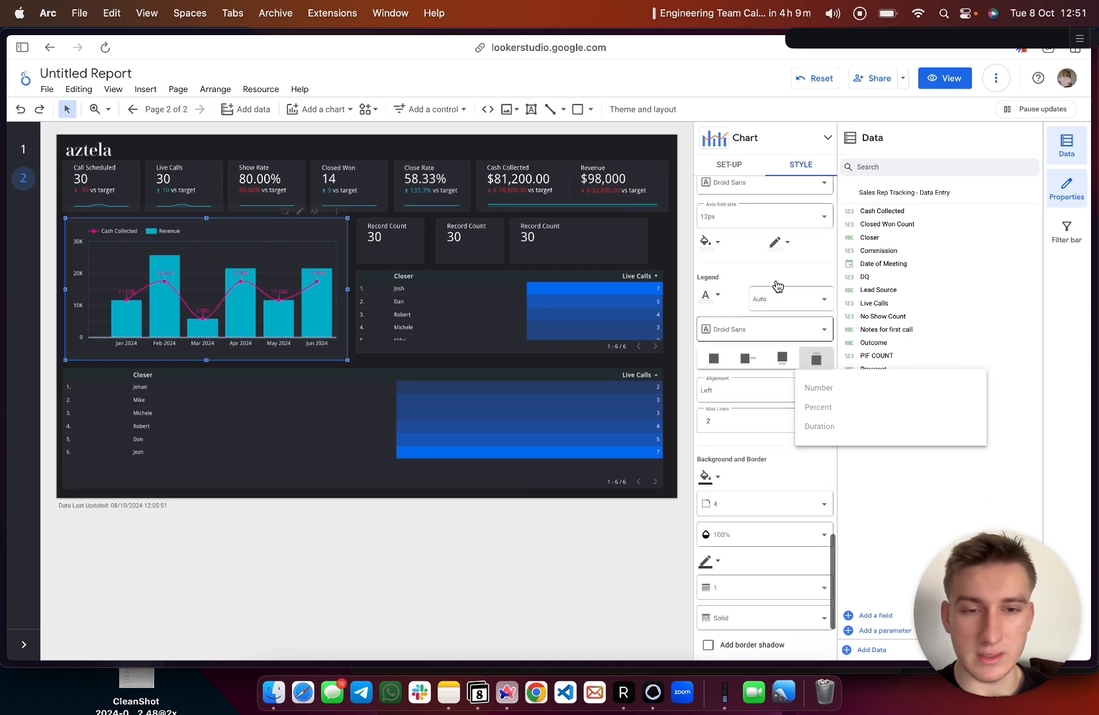
{"action": "scroll", "coordinate": [765, 382], "scroll_direction": "up", "scroll_amount": 8}
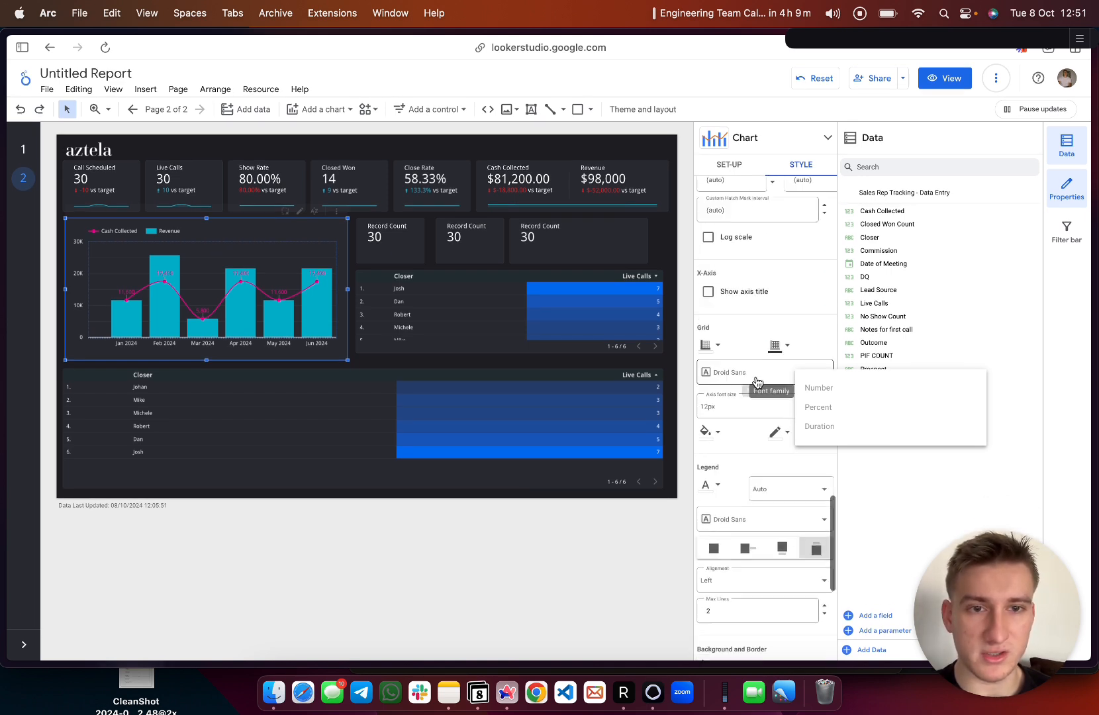
{"action": "left_click", "coordinate": [712, 345]}
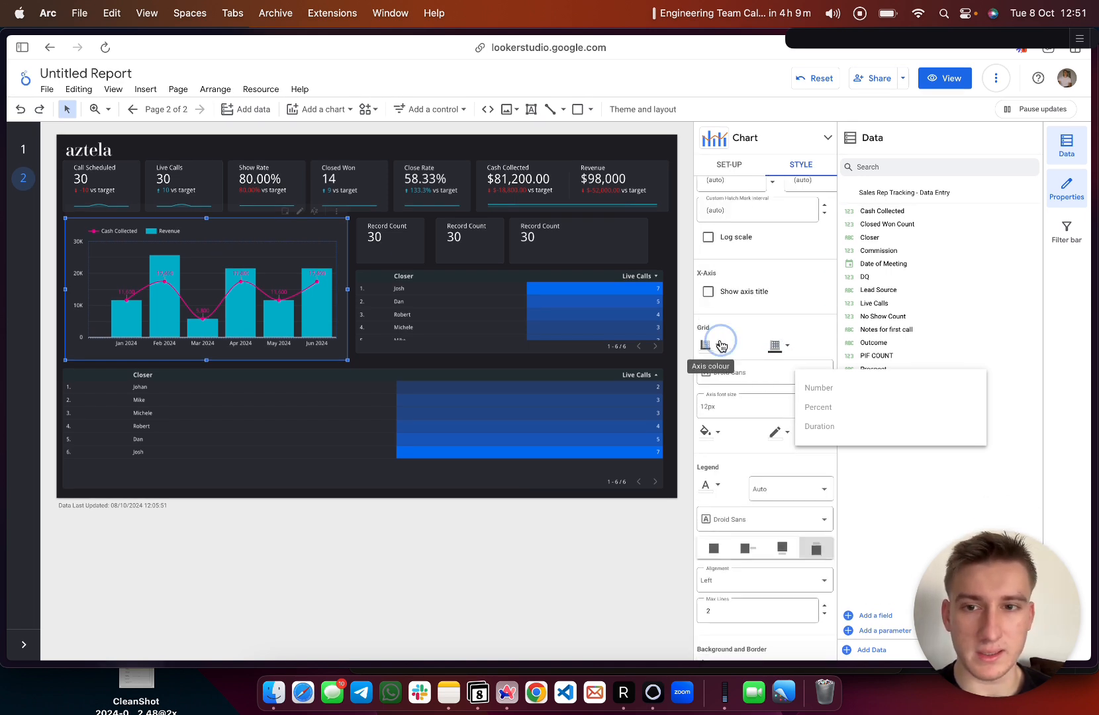
{"action": "left_click", "coordinate": [778, 317]}
{"action": "left_click", "coordinate": [780, 345]}
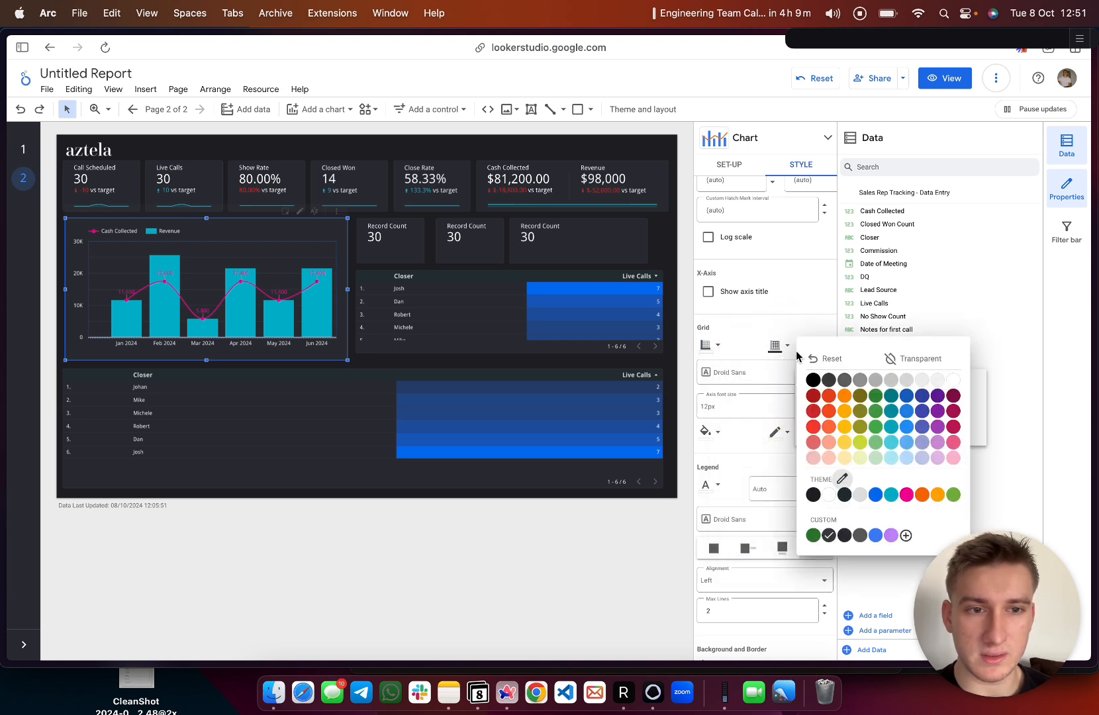
{"action": "left_click", "coordinate": [897, 353]}
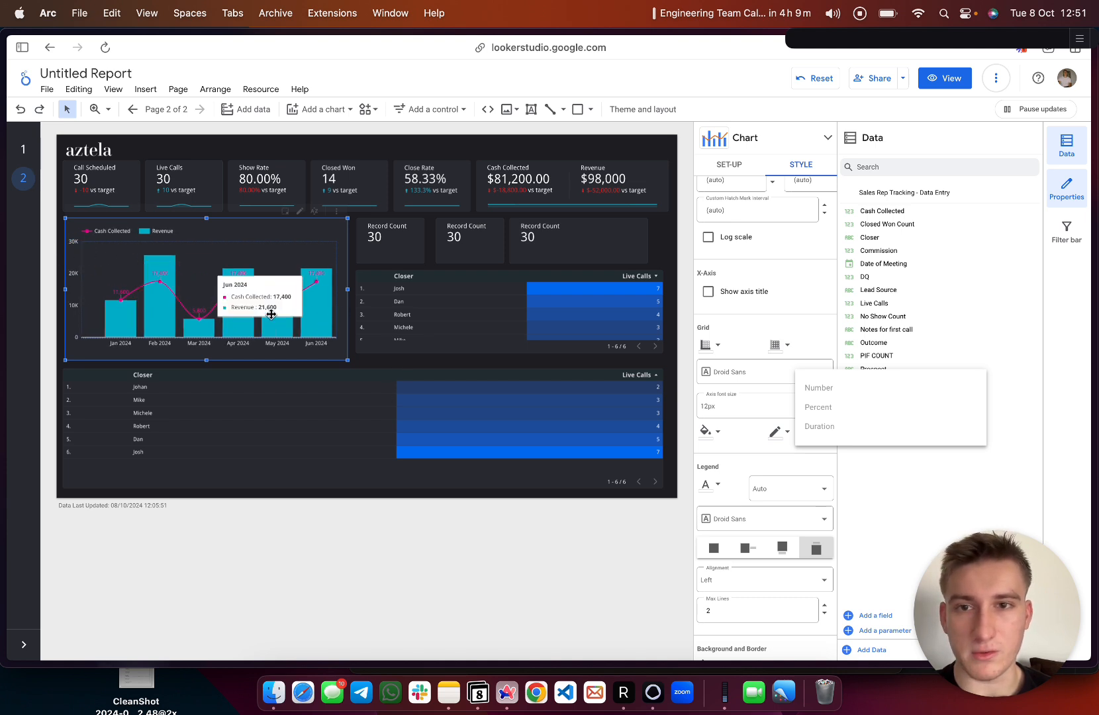
- Move the first two Record Count scorecards further right to free space beside the combo chart
{"action": "left_click_drag", "start_coordinate": [348, 217], "coordinate": [528, 251]}
{"action": "left_click", "coordinate": [395, 248]}
{"action": "left_click", "coordinate": [596, 240]}
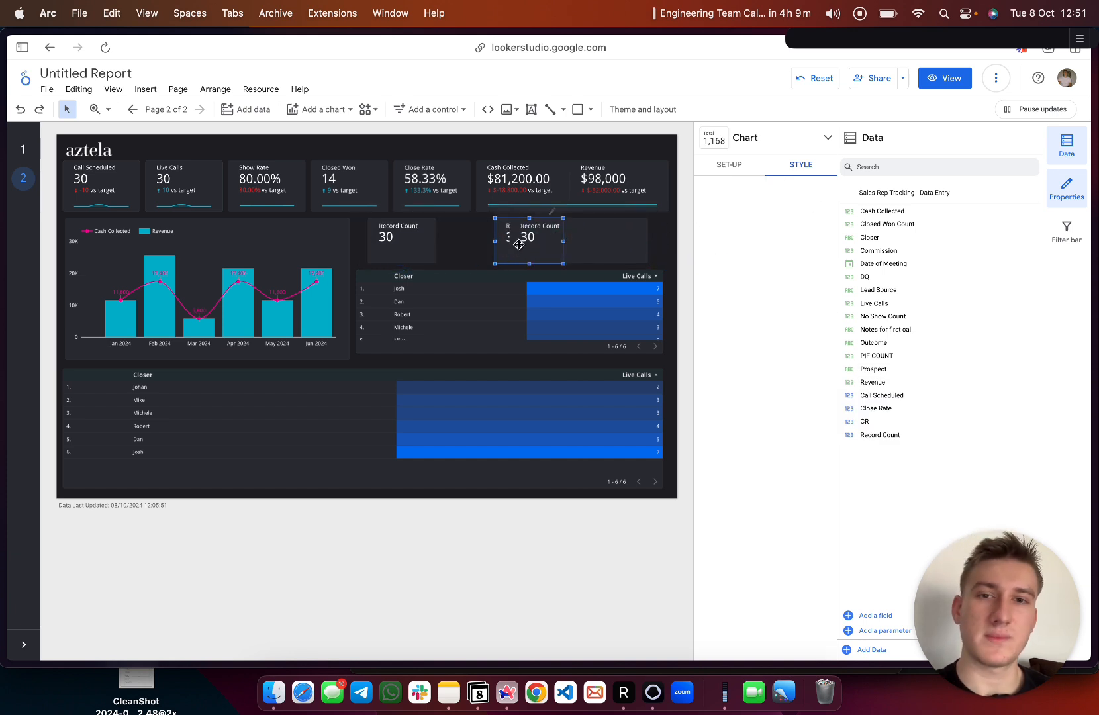
{"action": "left_click", "coordinate": [400, 241]}
{"action": "left_click", "coordinate": [490, 241]}
{"action": "left_click", "coordinate": [396, 239]}
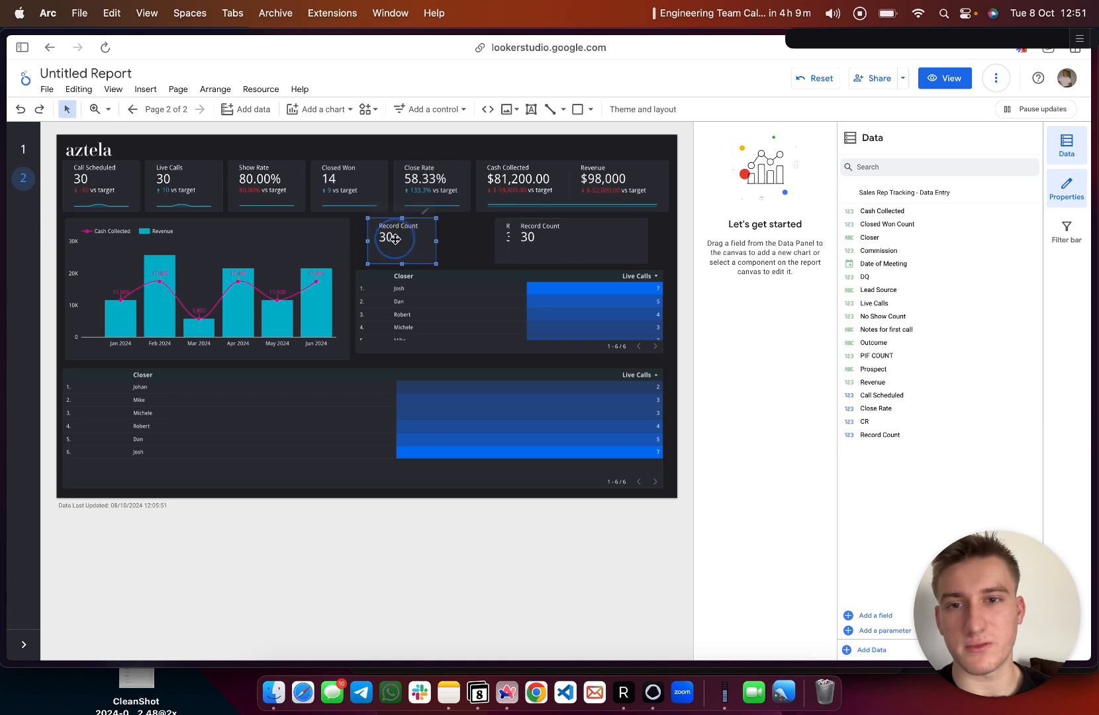
{"action": "left_click_drag", "start_coordinate": [395, 239], "coordinate": [451, 237]}
- Widen the combo chart until its right edge lines up with the Closed Won scorecard above
{"action": "left_click", "coordinate": [342, 246]}
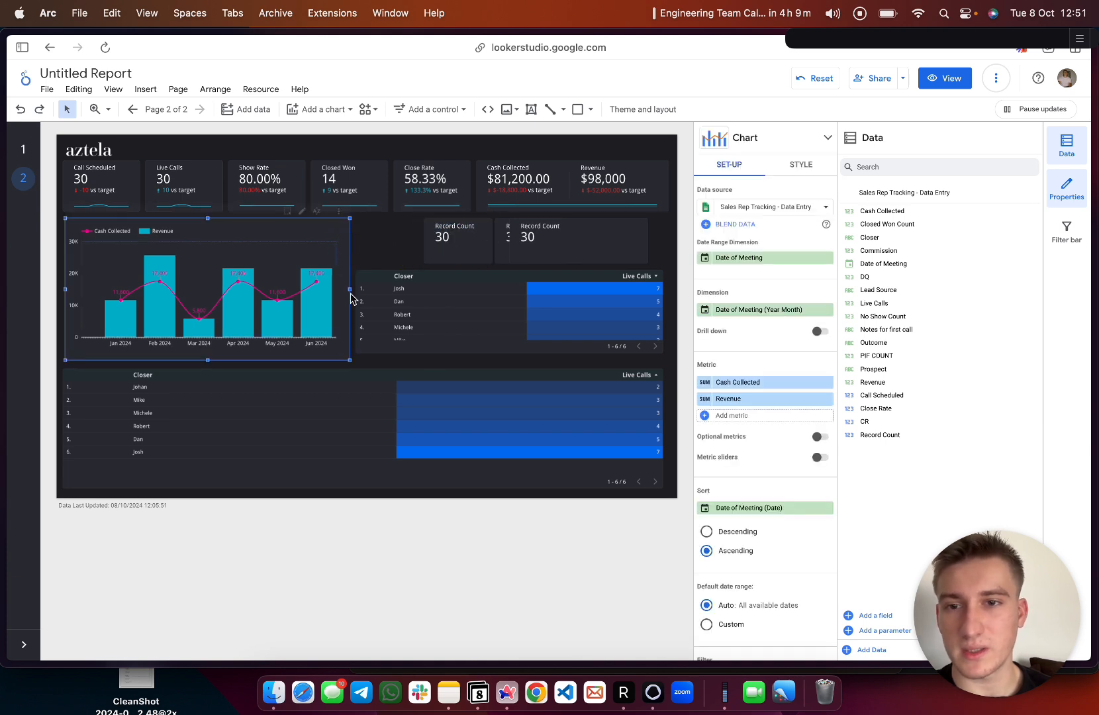
{"action": "left_click_drag", "start_coordinate": [350, 290], "coordinate": [389, 289]}
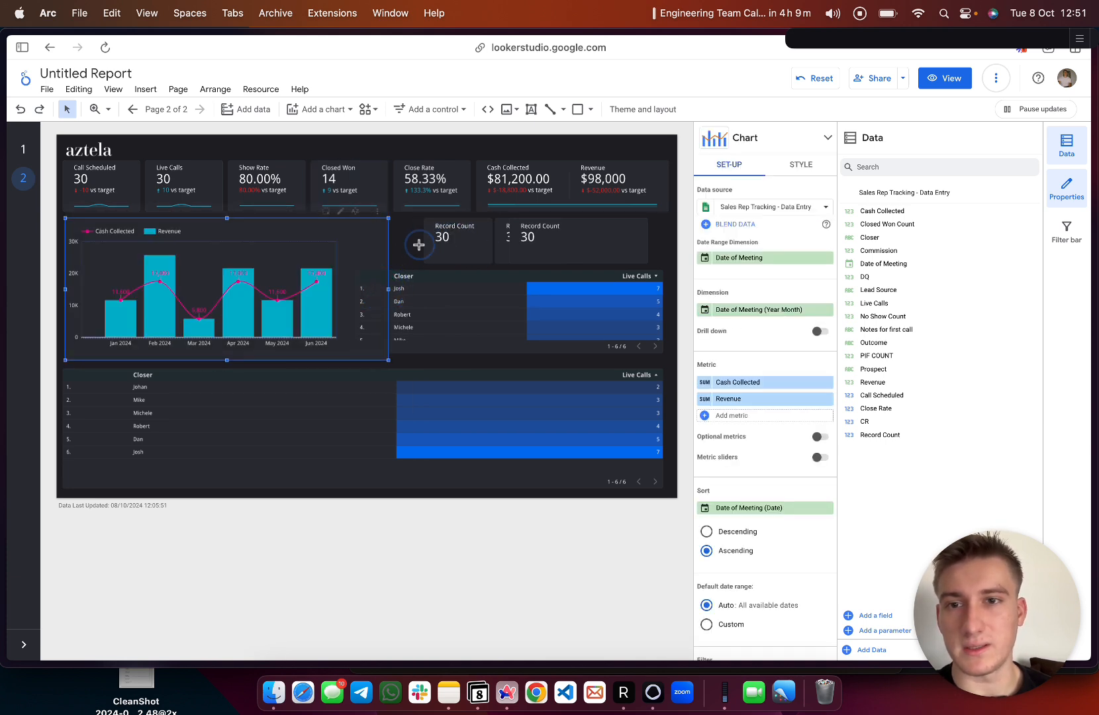
{"action": "left_click", "coordinate": [337, 244]}
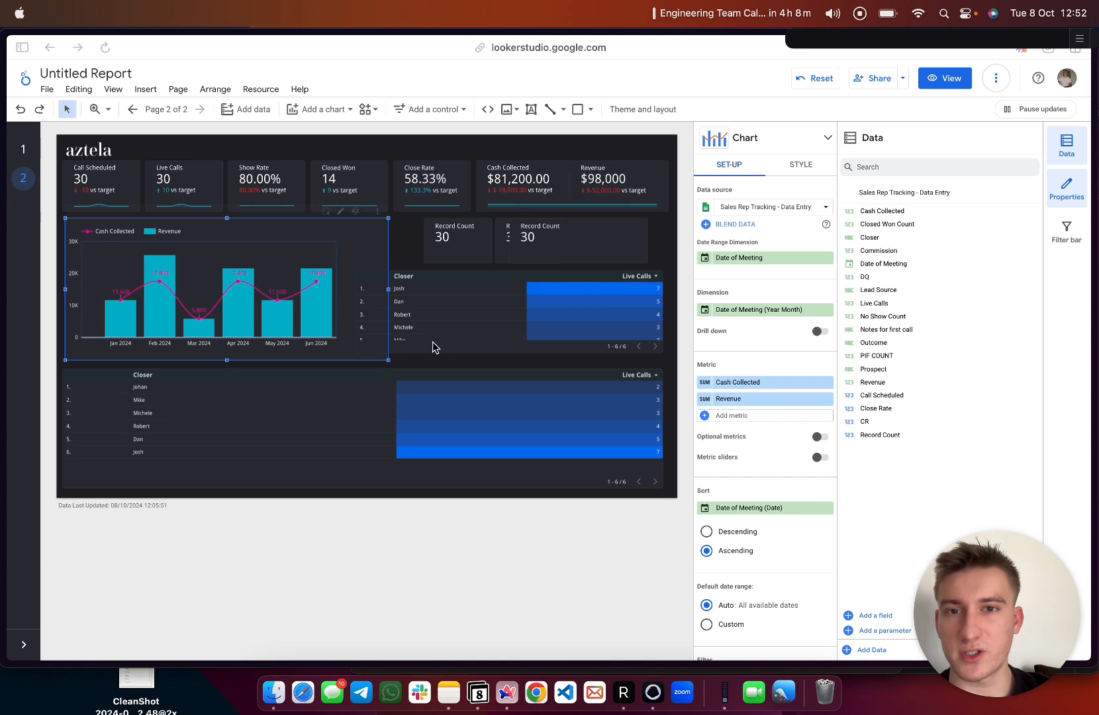
{"action": "left_click", "coordinate": [279, 164]}
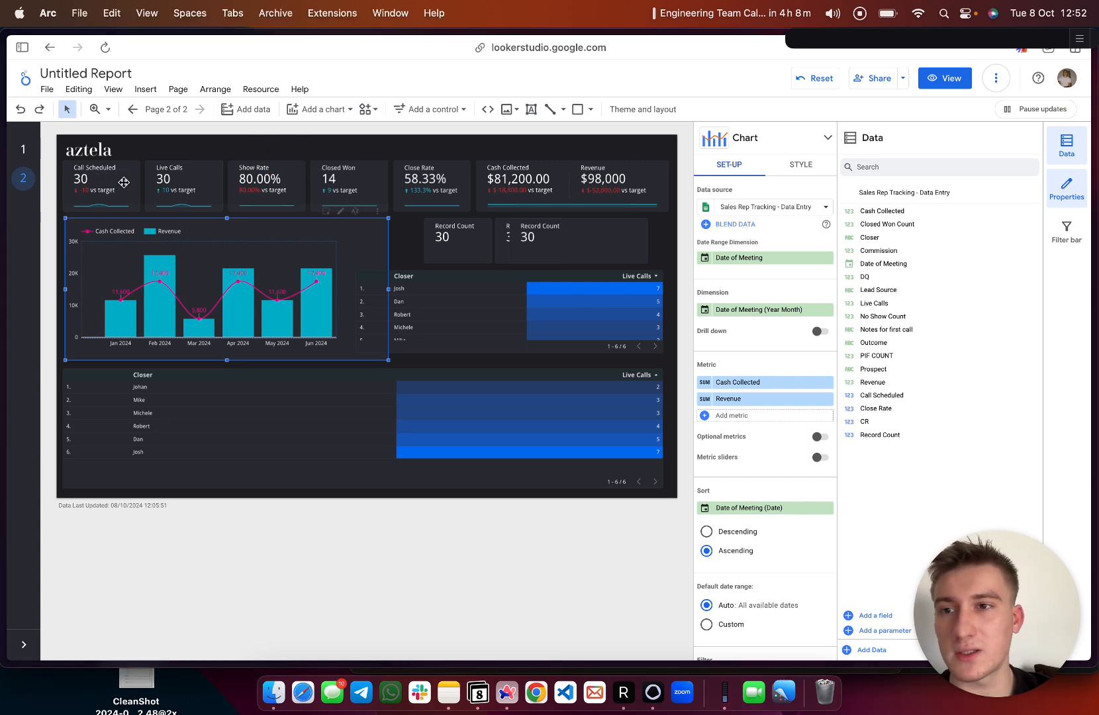
{"action": "left_click", "coordinate": [124, 182]}
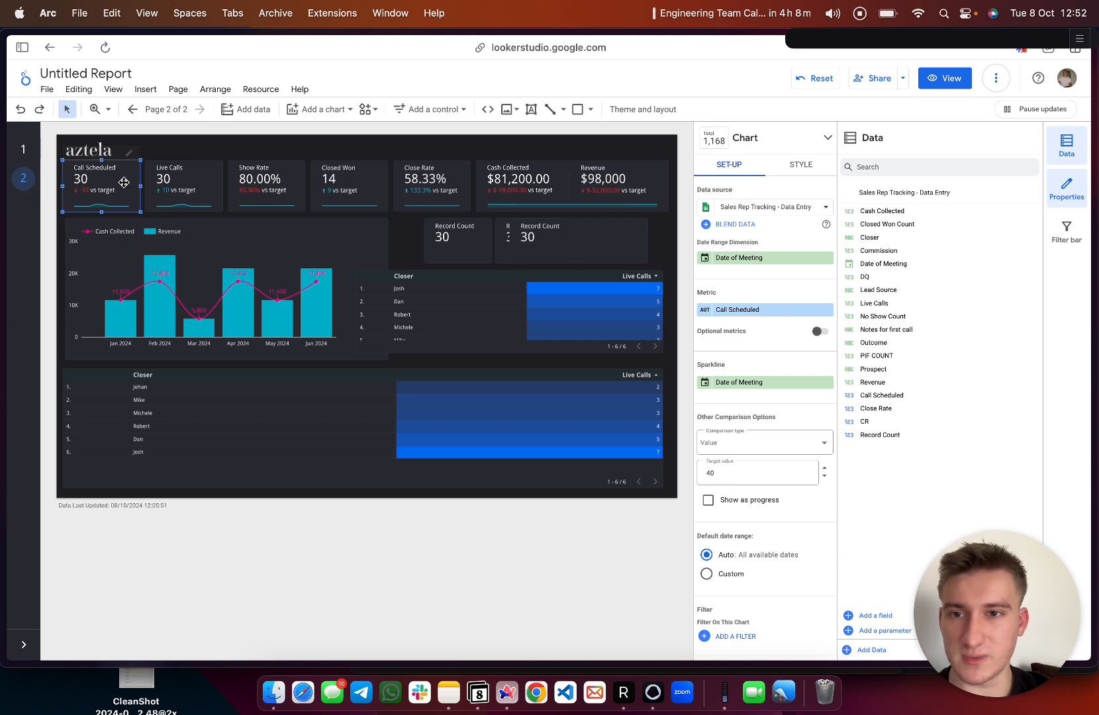
{"action": "left_click", "coordinate": [318, 234]}
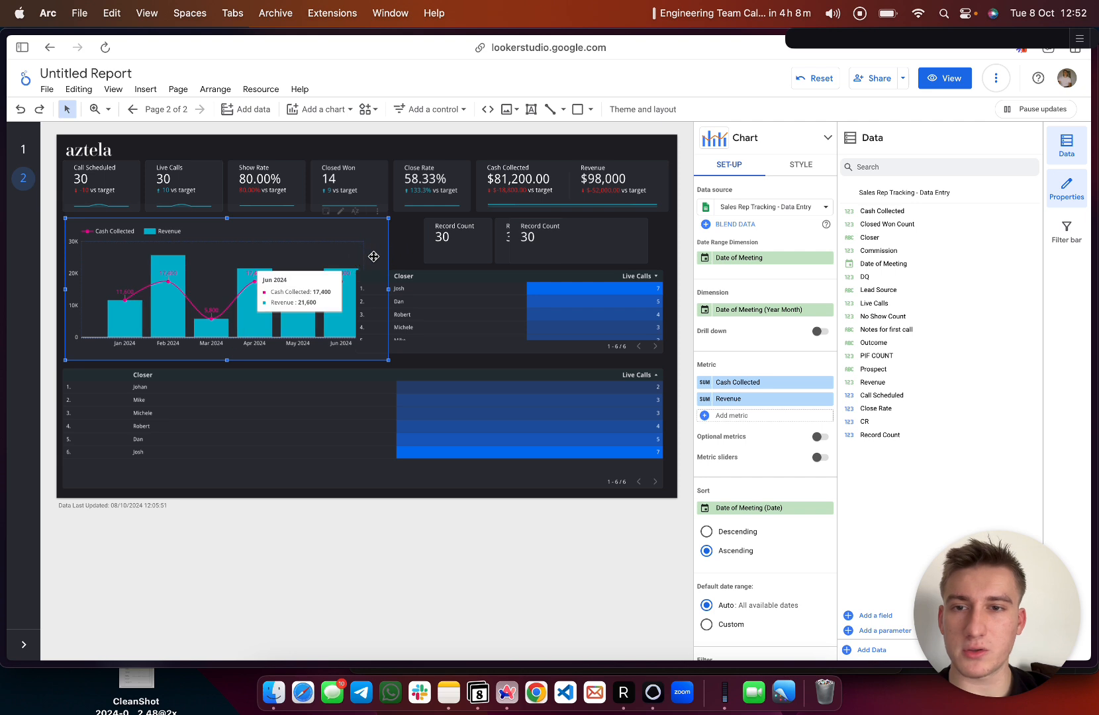
- Shrink the upper Closer and Live Calls table from its top-left corner so it clears the widened combo chart
{"action": "left_click", "coordinate": [444, 284]}
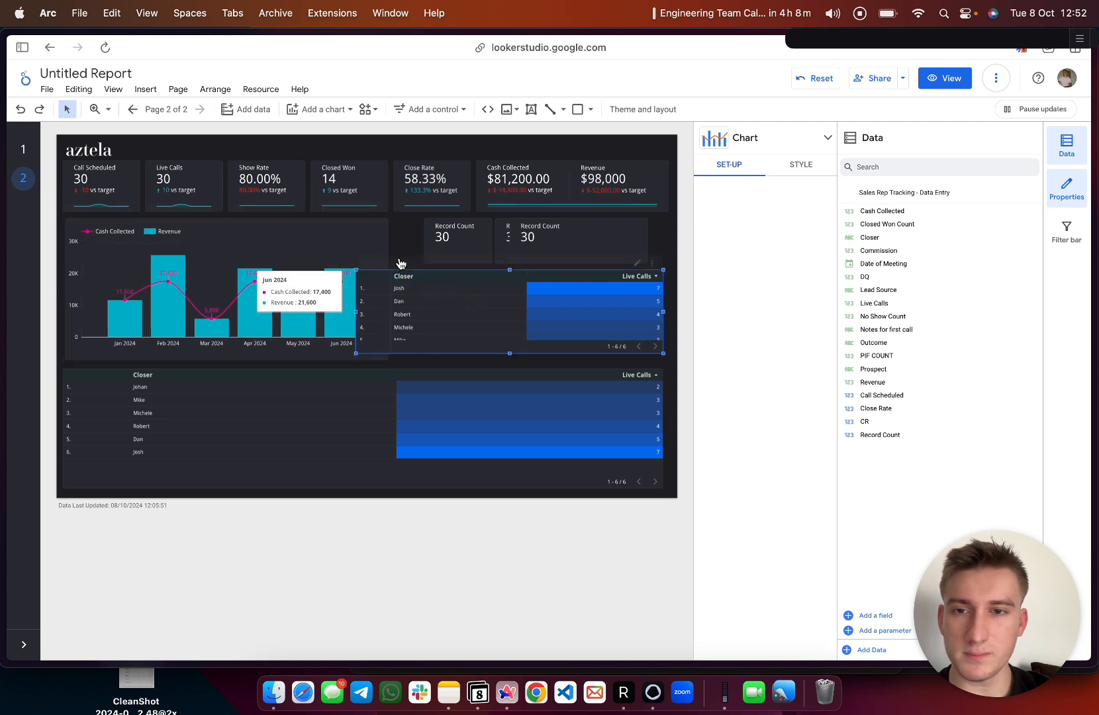
{"action": "left_click_drag", "start_coordinate": [356, 269], "coordinate": [397, 273]}
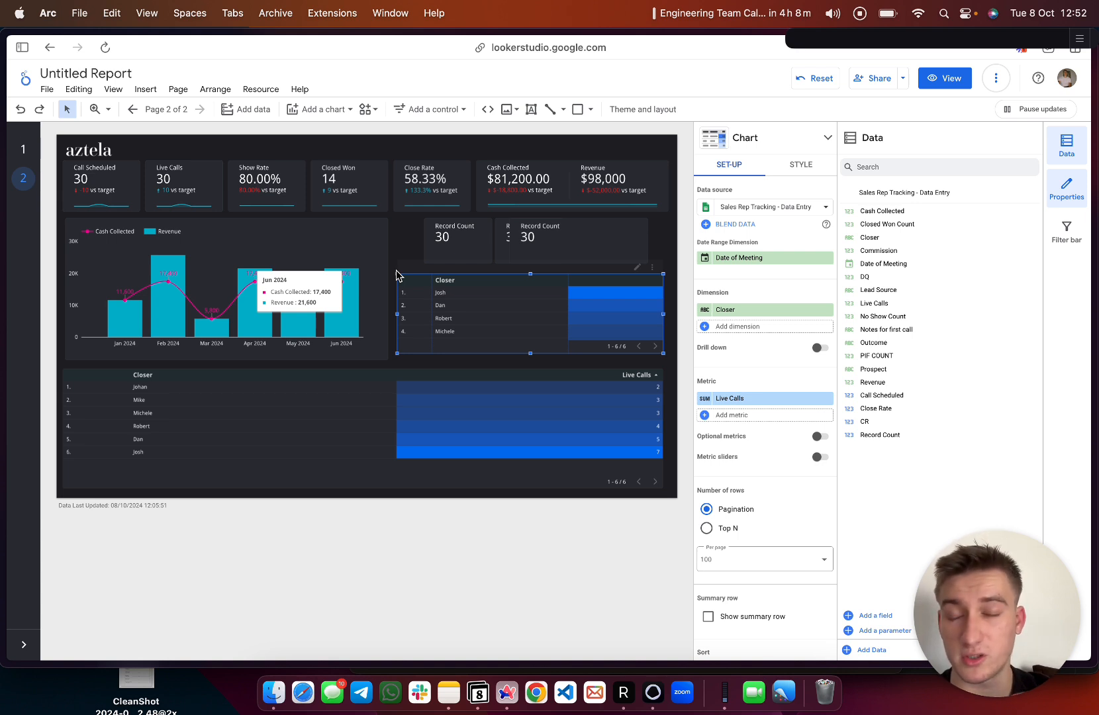
- Extend the combo chart's left edge slightly to line up with the Call Scheduled scorecard above it
{"action": "left_click", "coordinate": [373, 270]}
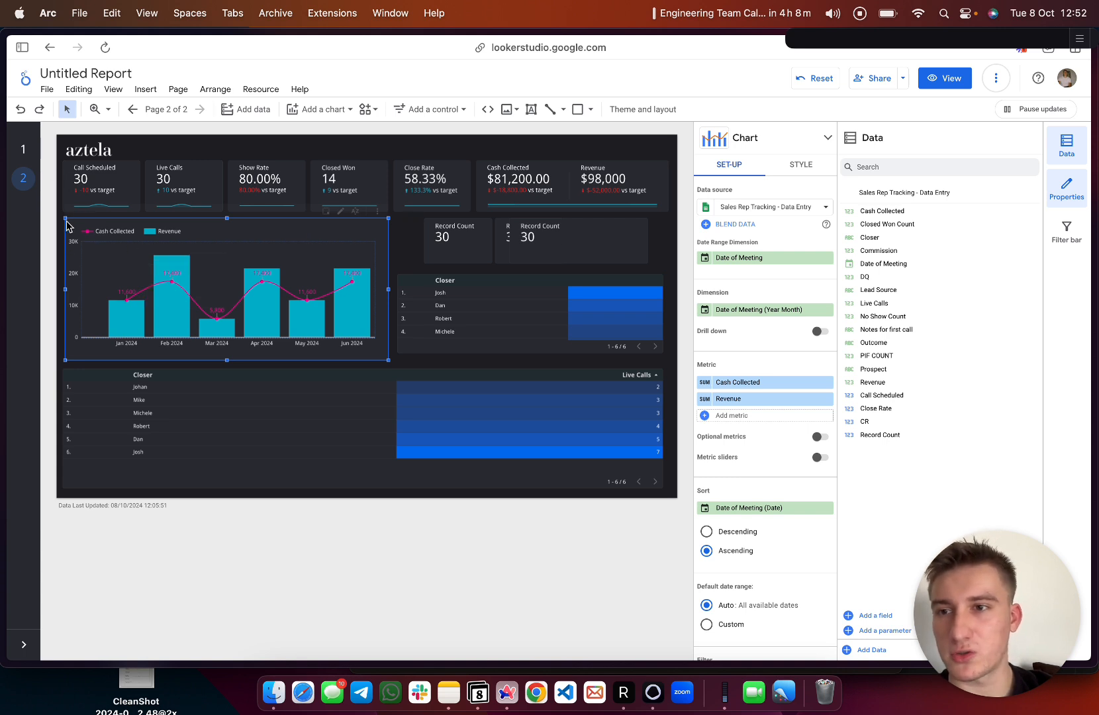
{"action": "left_click_drag", "start_coordinate": [63, 218], "coordinate": [60, 217]}
{"action": "left_click_drag", "start_coordinate": [390, 218], "coordinate": [391, 217]}
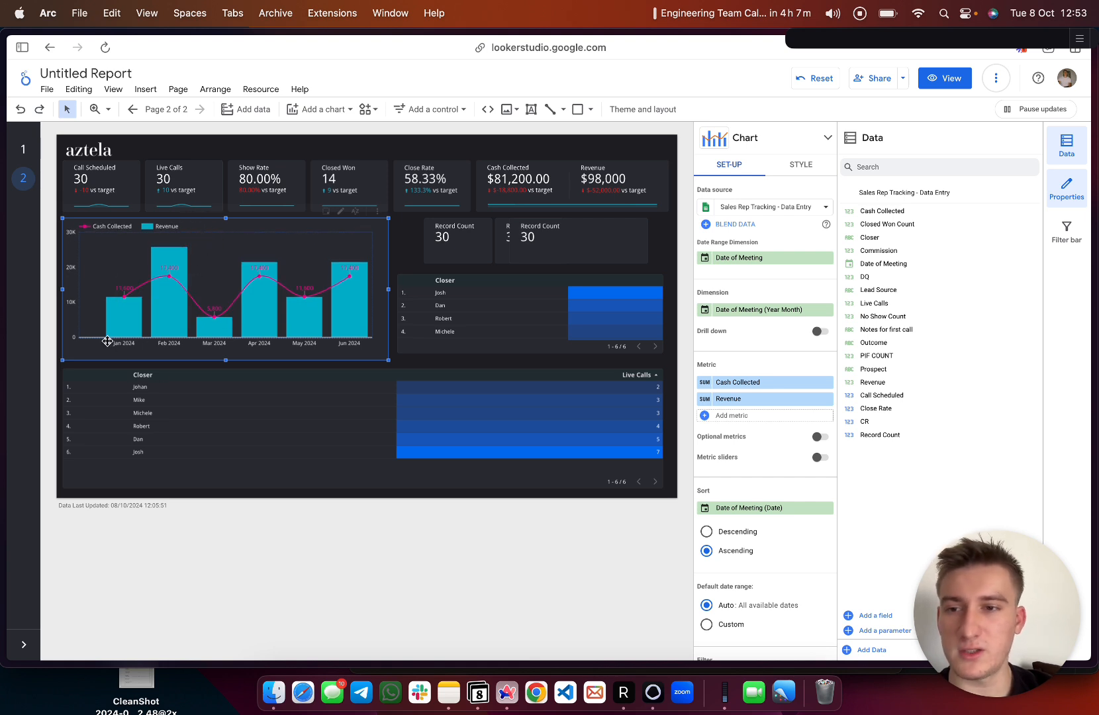
{"action": "mouse_move", "coordinate": [108, 337]}
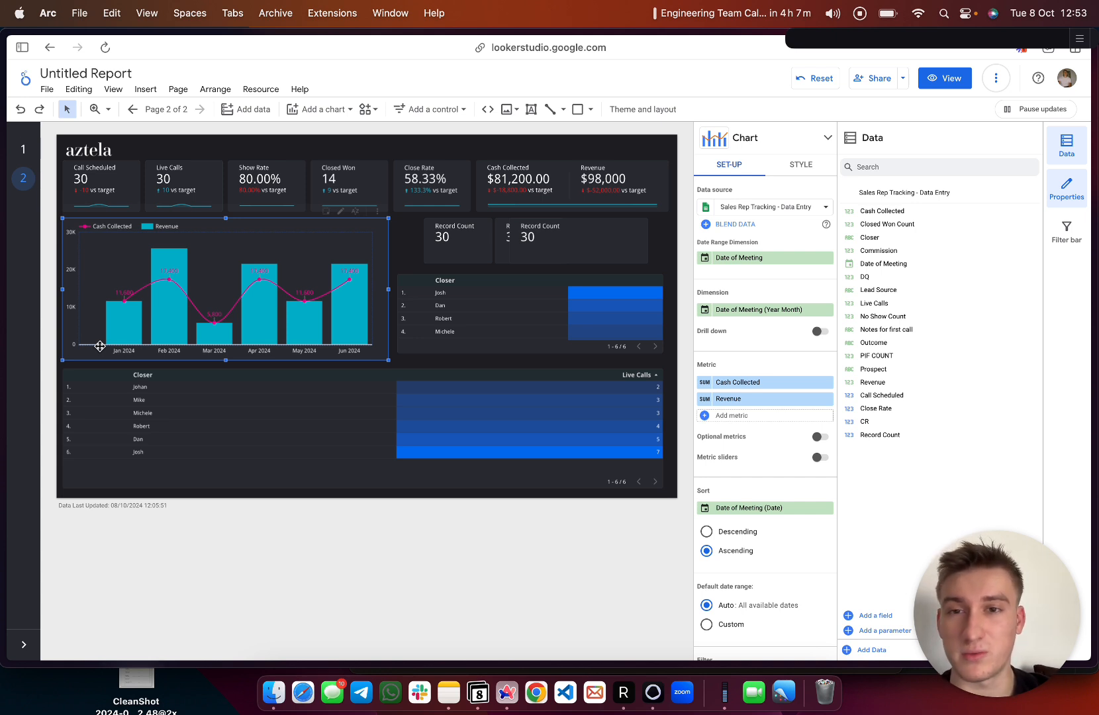
{"action": "left_click", "coordinate": [411, 251]}
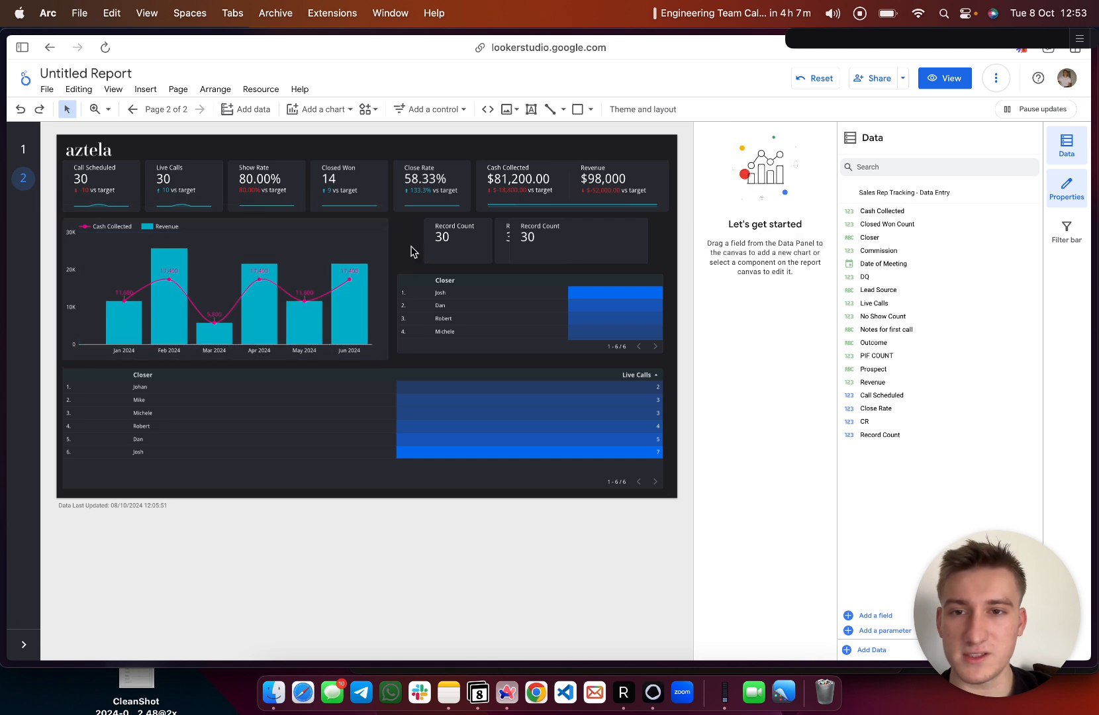
- Go to the report's first page and select the PIF Rate scorecard to see its setup
{"action": "left_click", "coordinate": [27, 155]}
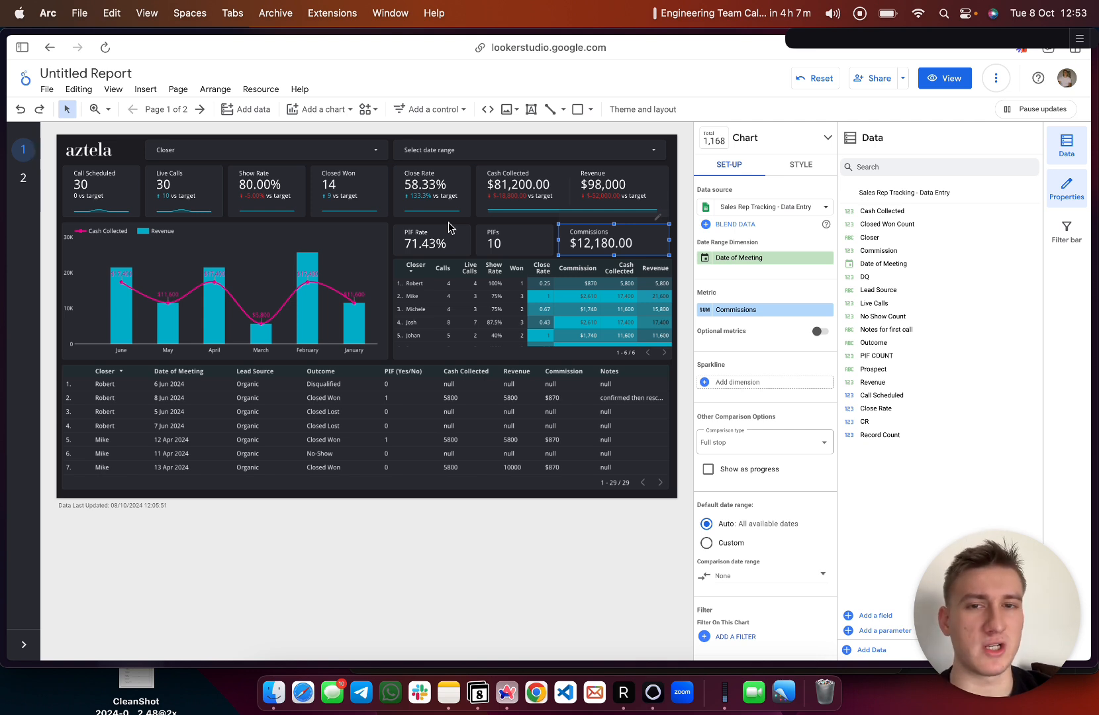
{"action": "left_click", "coordinate": [443, 241]}
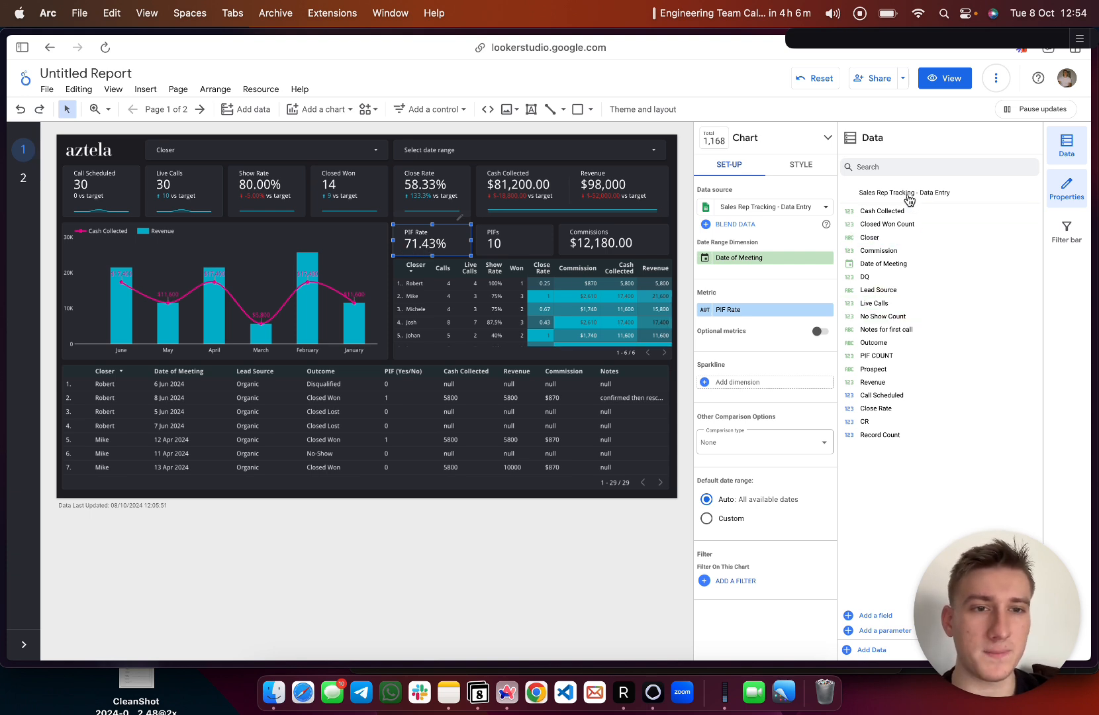
{"action": "left_click", "coordinate": [874, 618]}
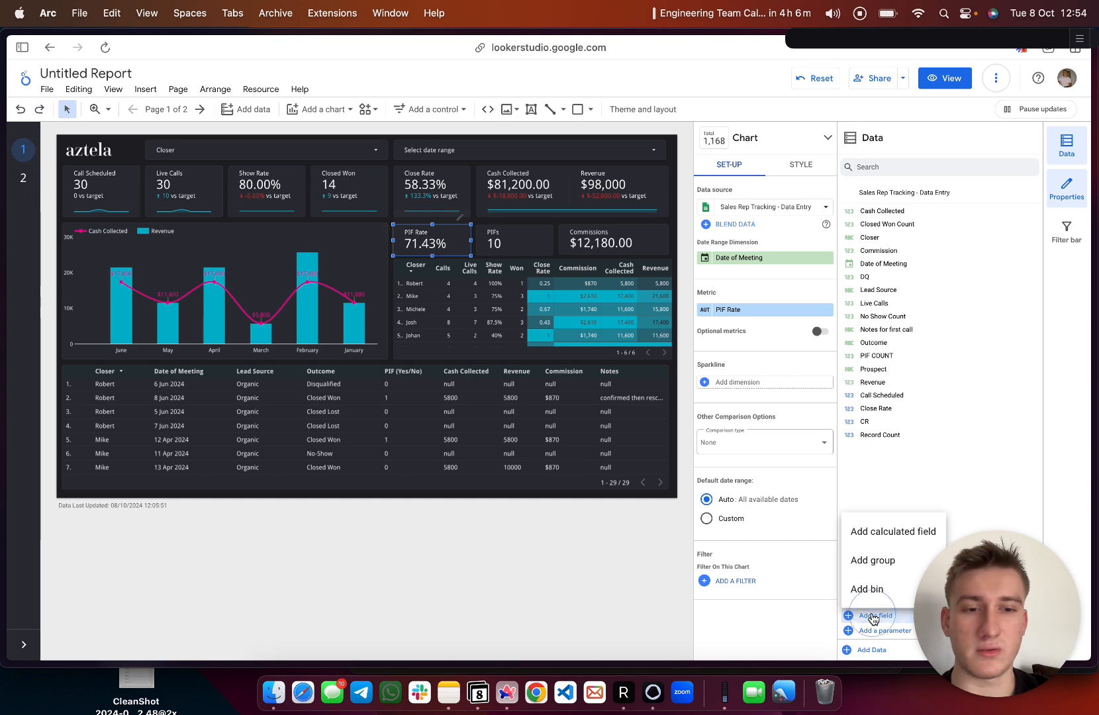
{"action": "left_click", "coordinate": [881, 533]}
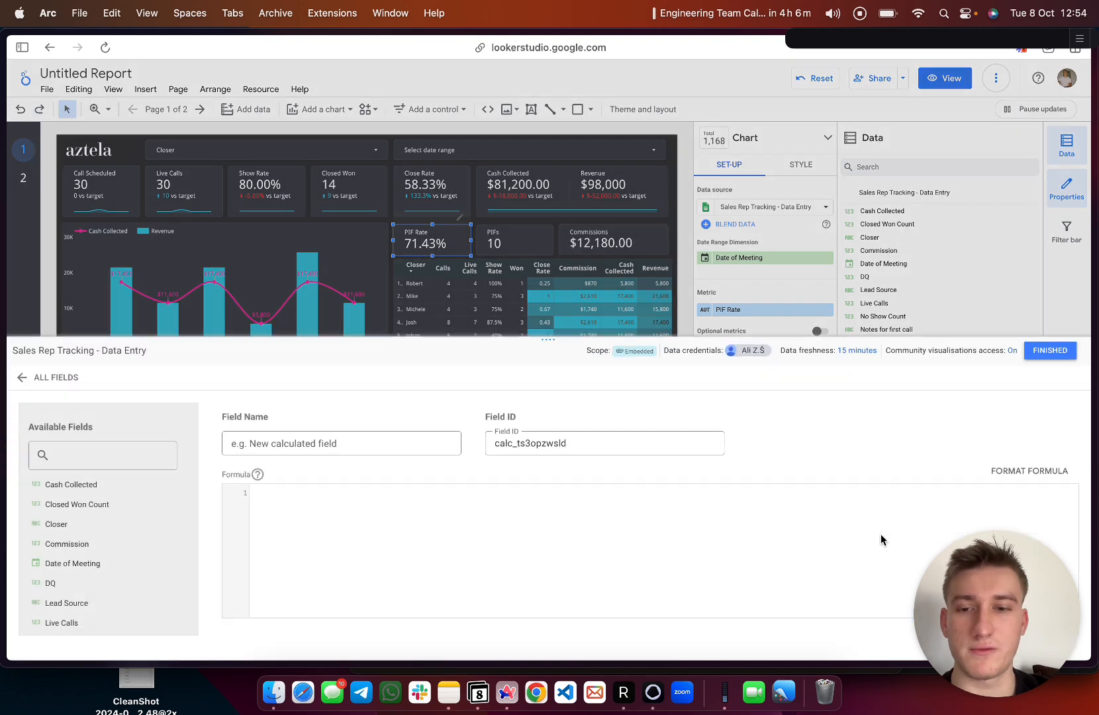
{"action": "left_click", "coordinate": [365, 445]}
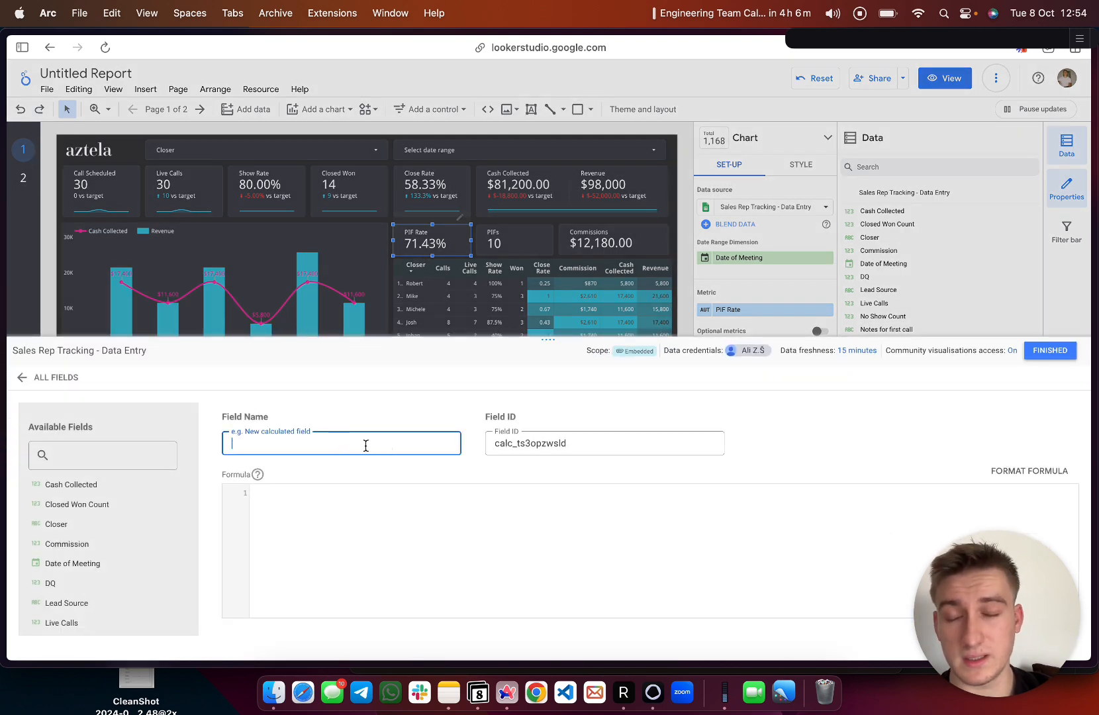
{"action": "left_click", "coordinate": [1031, 358]}
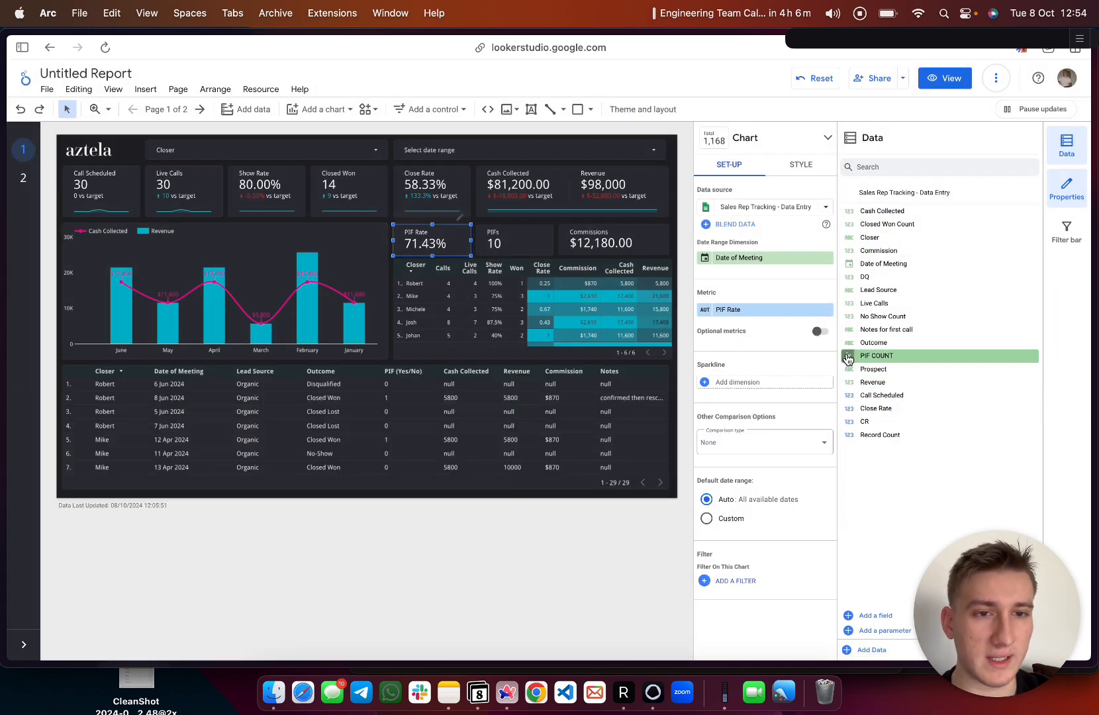
- Open the PIF COUNT calculated field, examine its IF formula comparing Revenue with Cash Collected, and close it
{"action": "left_click", "coordinate": [847, 357]}
{"action": "left_click", "coordinate": [260, 505]}
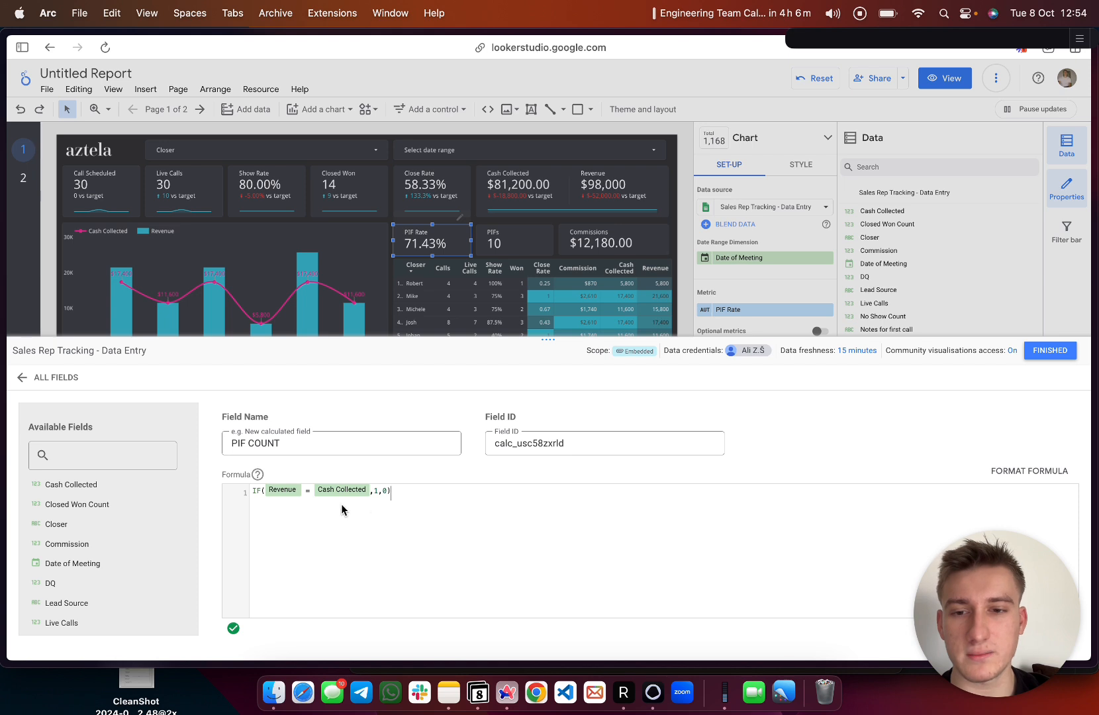
{"action": "left_click", "coordinate": [378, 493]}
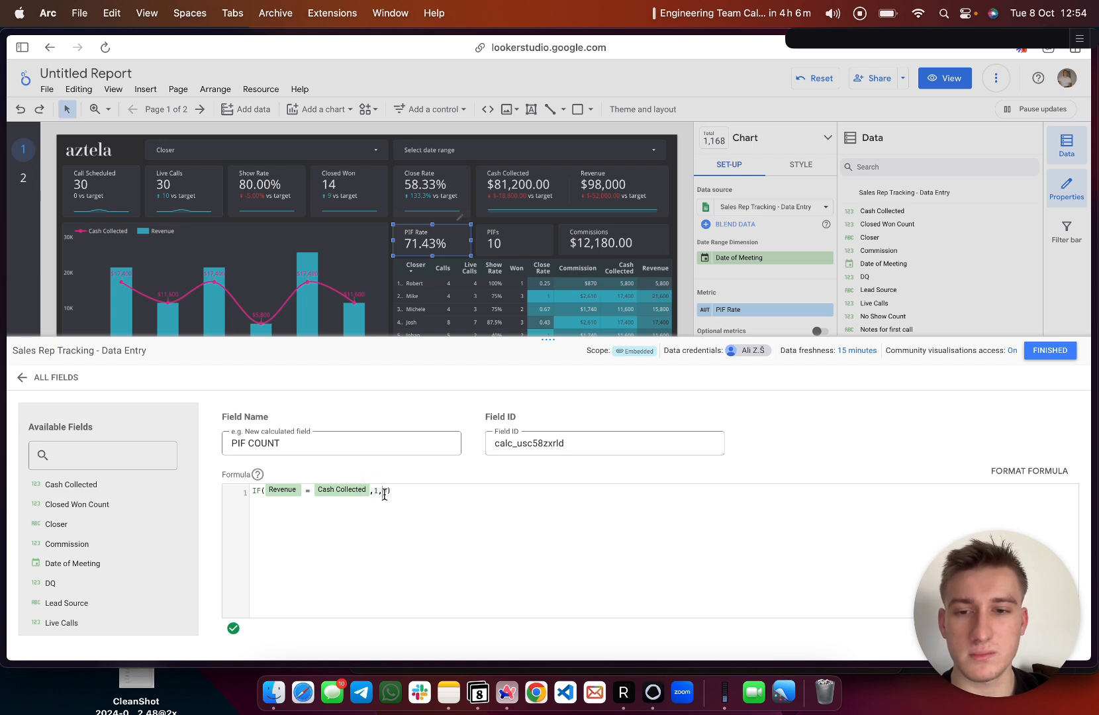
{"action": "left_click_drag", "start_coordinate": [1013, 569], "coordinate": [1002, 598]}
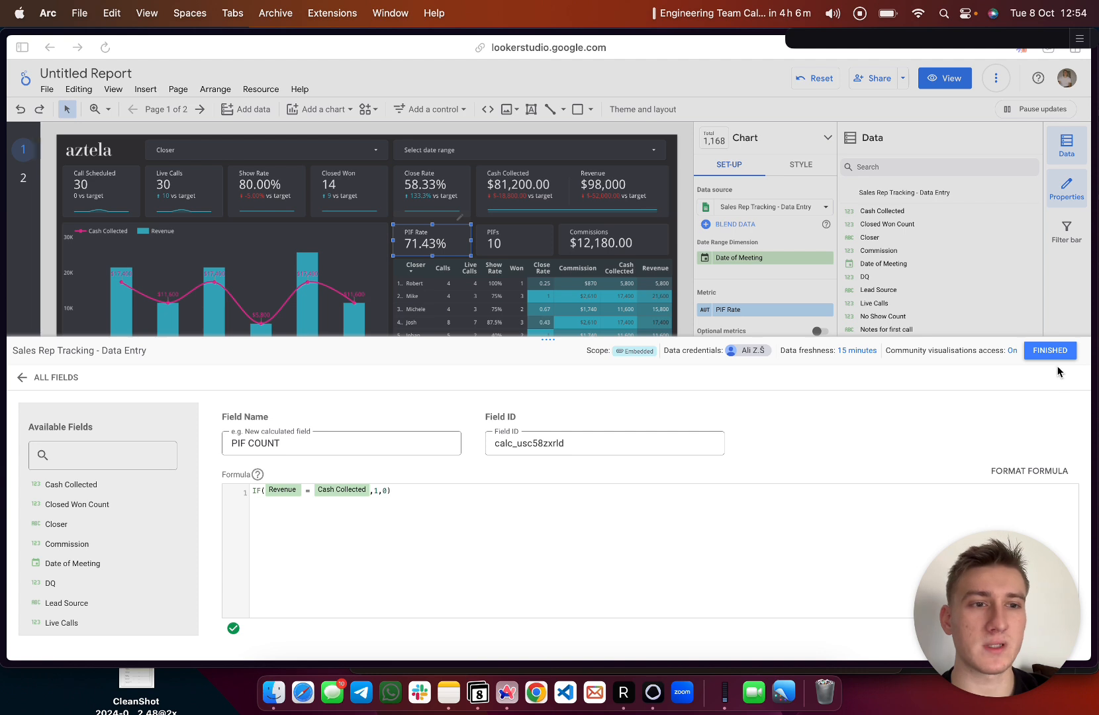
{"action": "left_click", "coordinate": [1050, 351]}
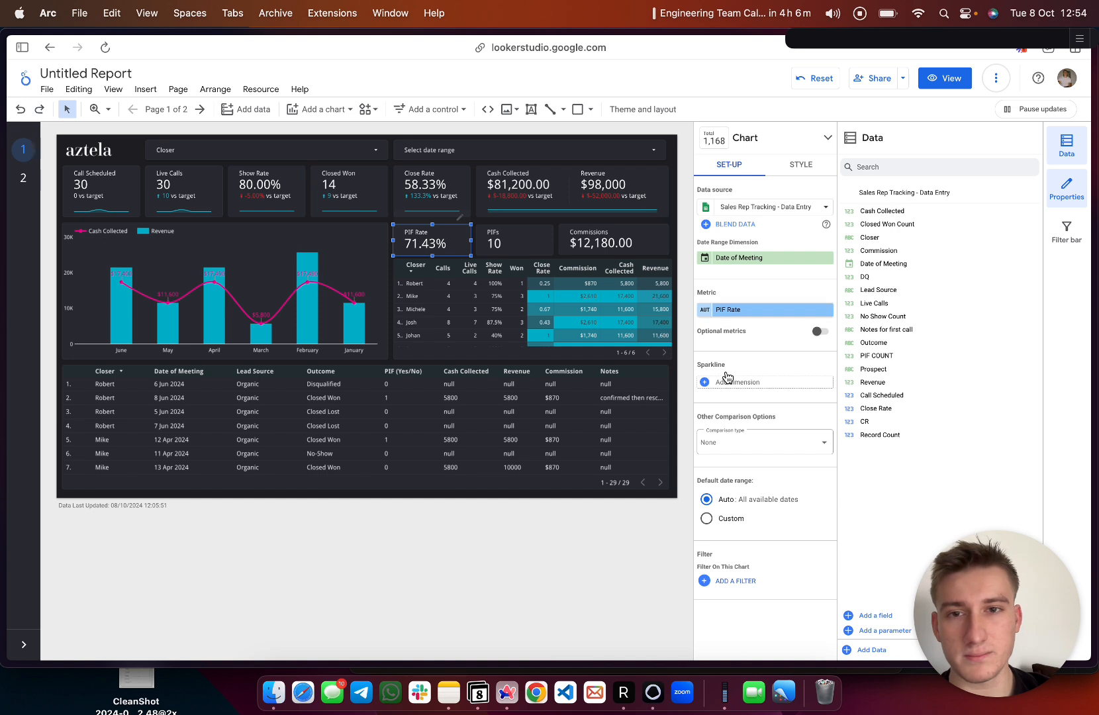
{"action": "left_click_drag", "start_coordinate": [881, 356], "coordinate": [758, 317]}
{"action": "left_click", "coordinate": [758, 311]}
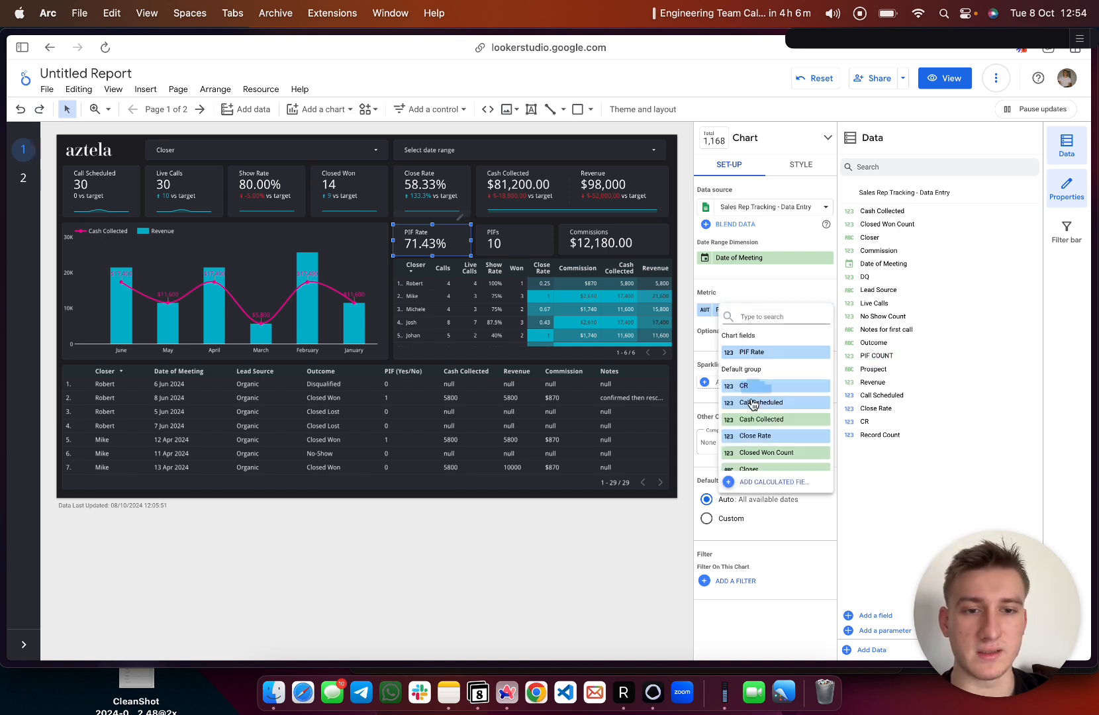
{"action": "left_click", "coordinate": [772, 482]}
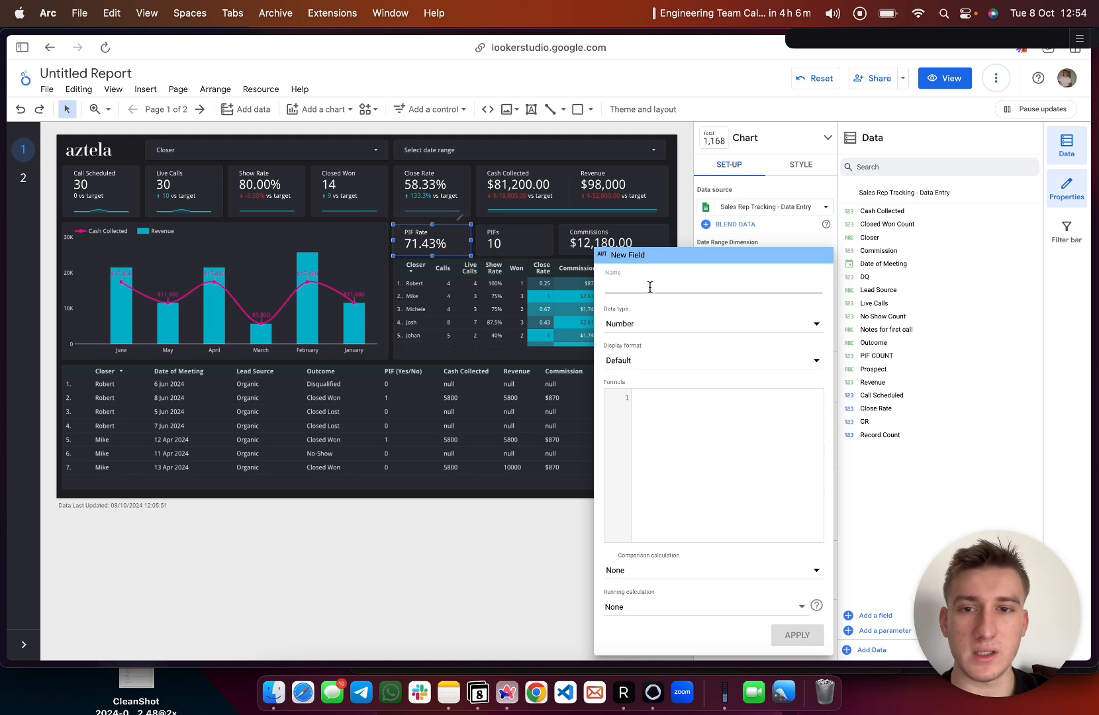
{"action": "left_click", "coordinate": [638, 285]}
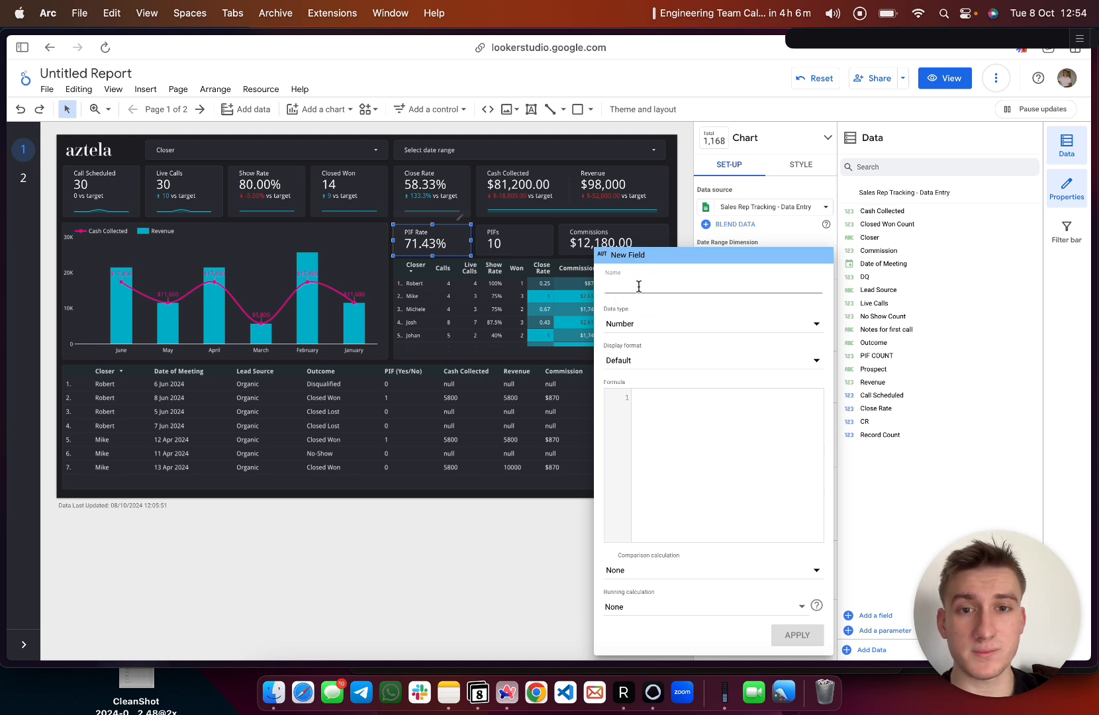
{"action": "left_click", "coordinate": [643, 411]}
{"action": "left_click", "coordinate": [883, 453]}
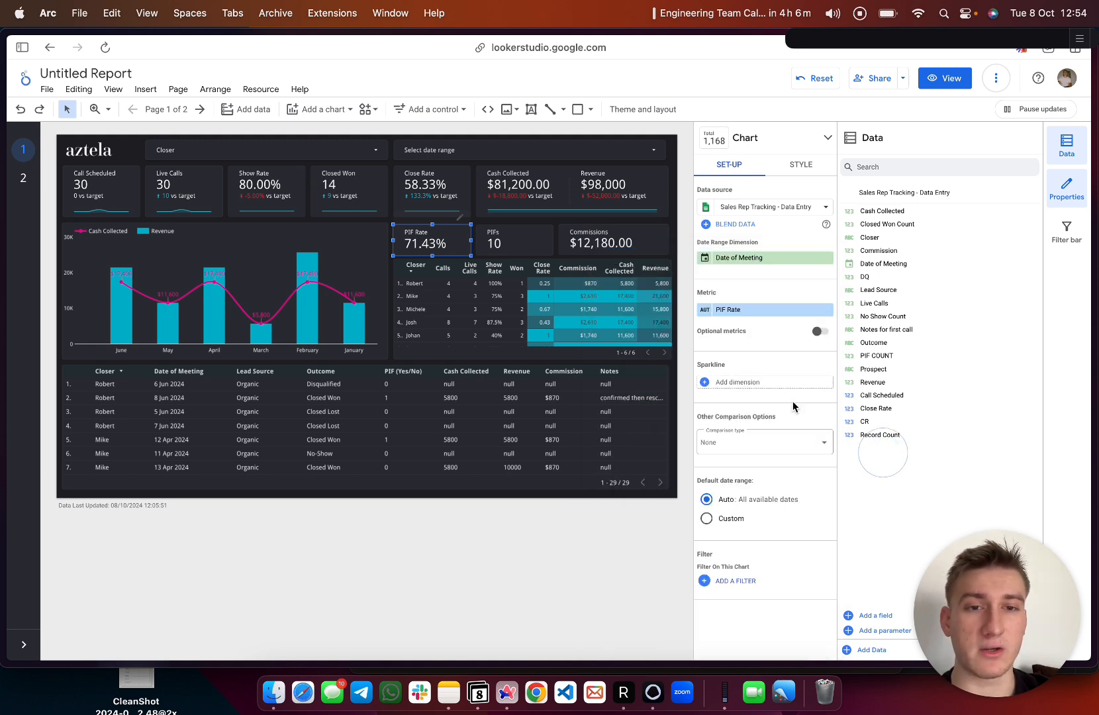
- Examine the PIF Rate metric's formula and its data type options, leaving the metric unchanged
{"action": "left_click", "coordinate": [703, 311]}
{"action": "left_click", "coordinate": [683, 388]}
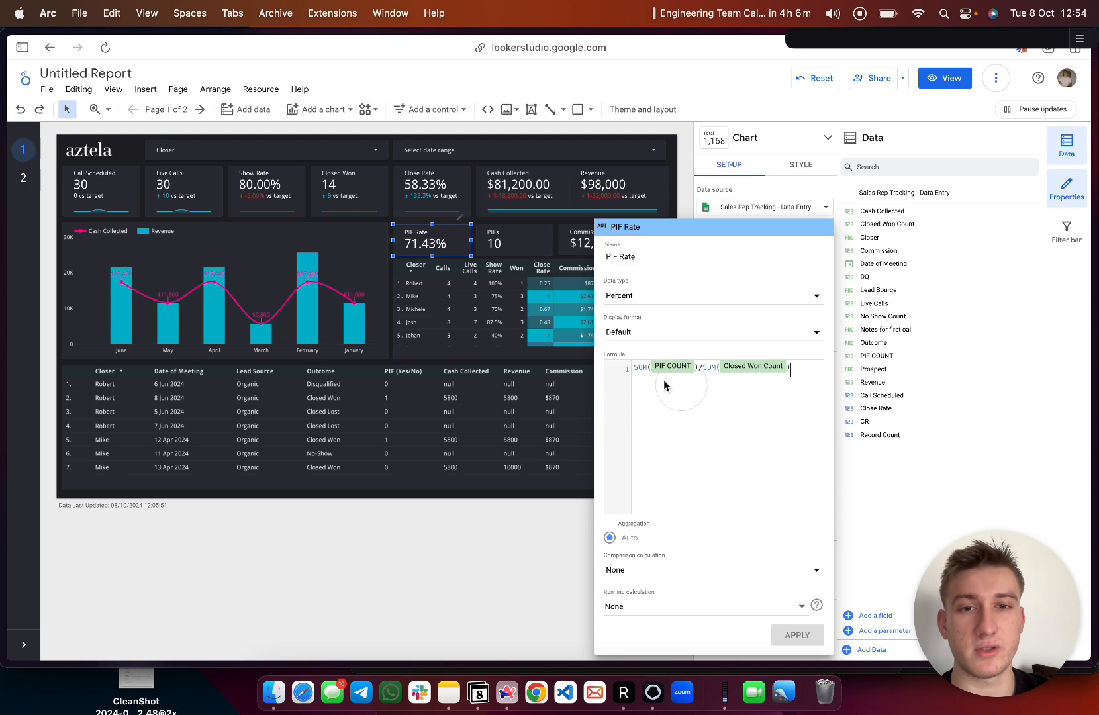
{"action": "double_click", "coordinate": [641, 369]}
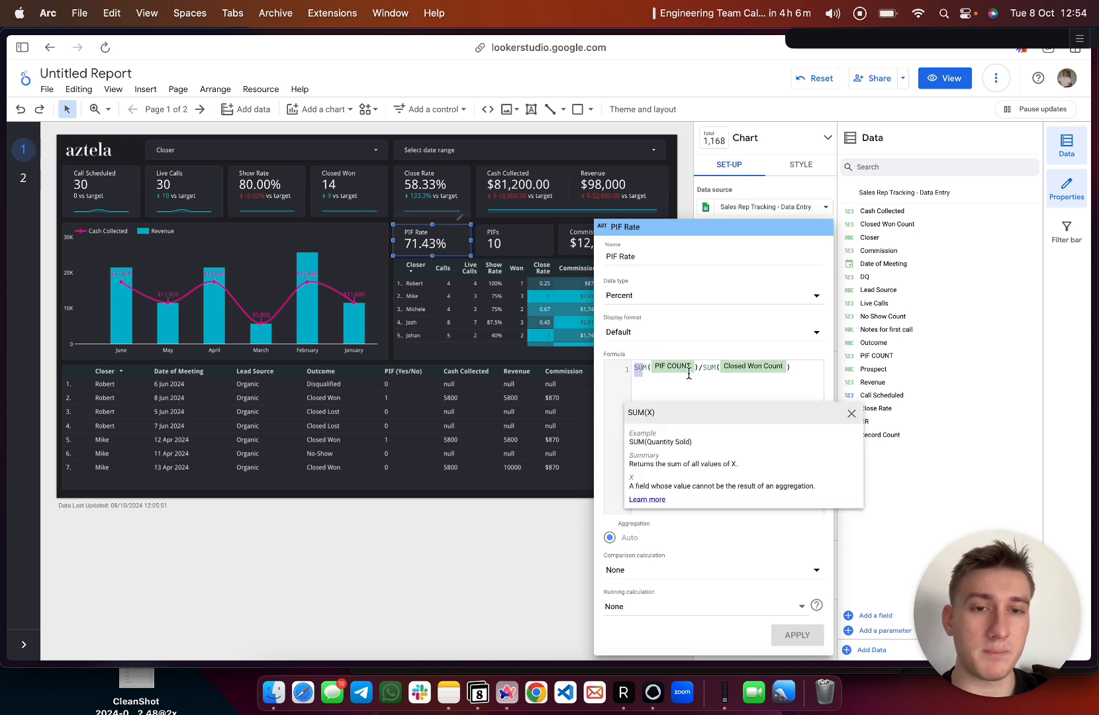
{"action": "left_click", "coordinate": [764, 396]}
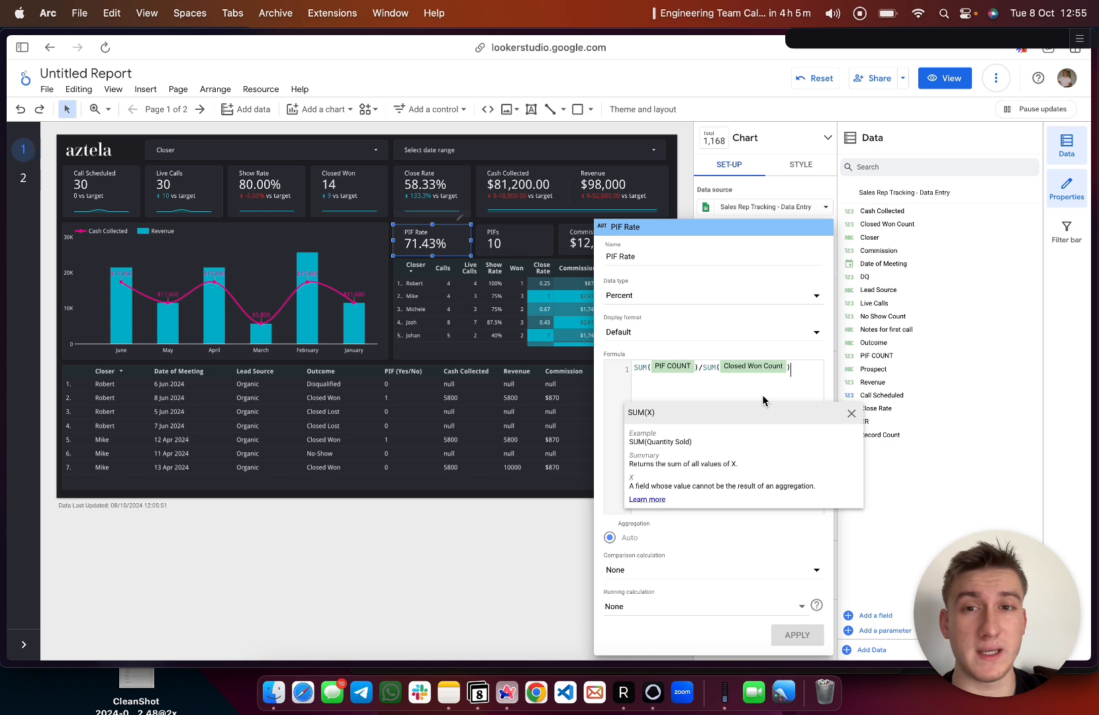
{"action": "left_click", "coordinate": [633, 295]}
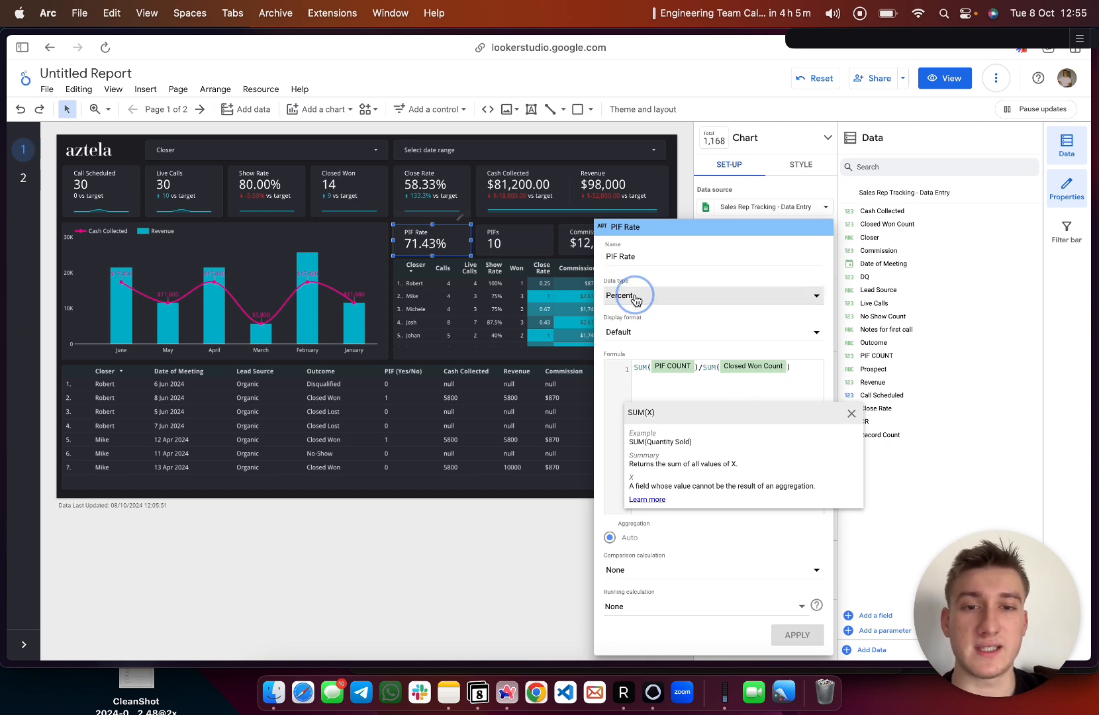
{"action": "mouse_move", "coordinate": [656, 311]}
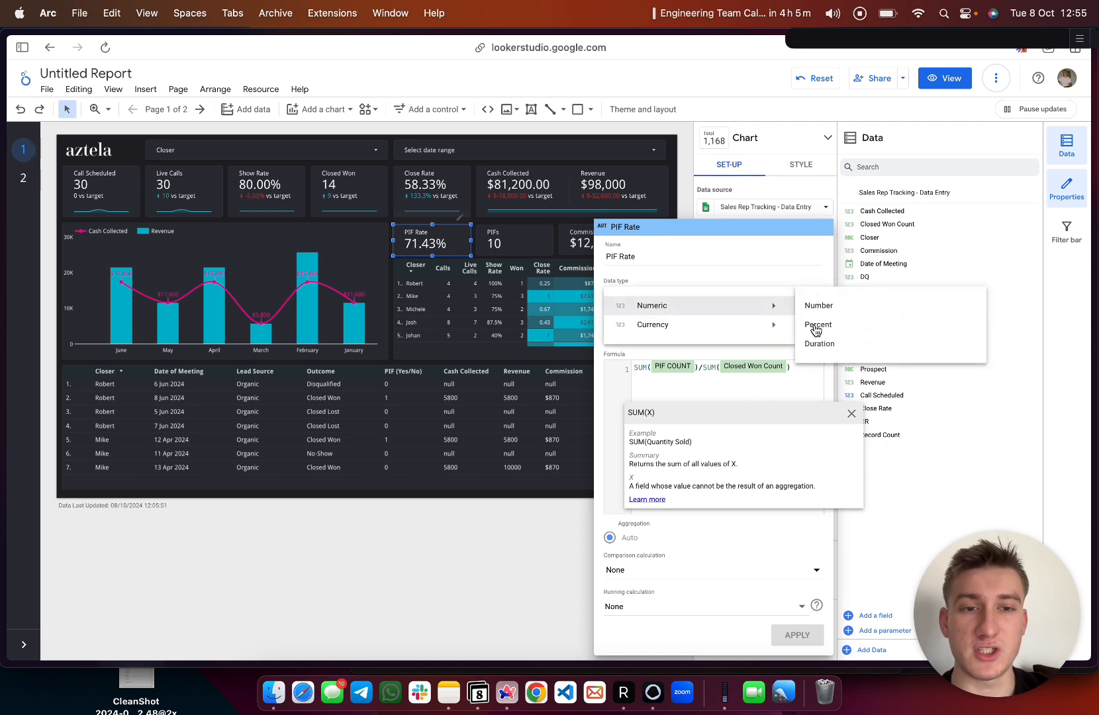
{"action": "left_click", "coordinate": [706, 189]}
- Assign PIF COUNT as the metric of the PIFs scorecard and rename the metric PIFs
{"action": "left_click", "coordinate": [497, 234]}
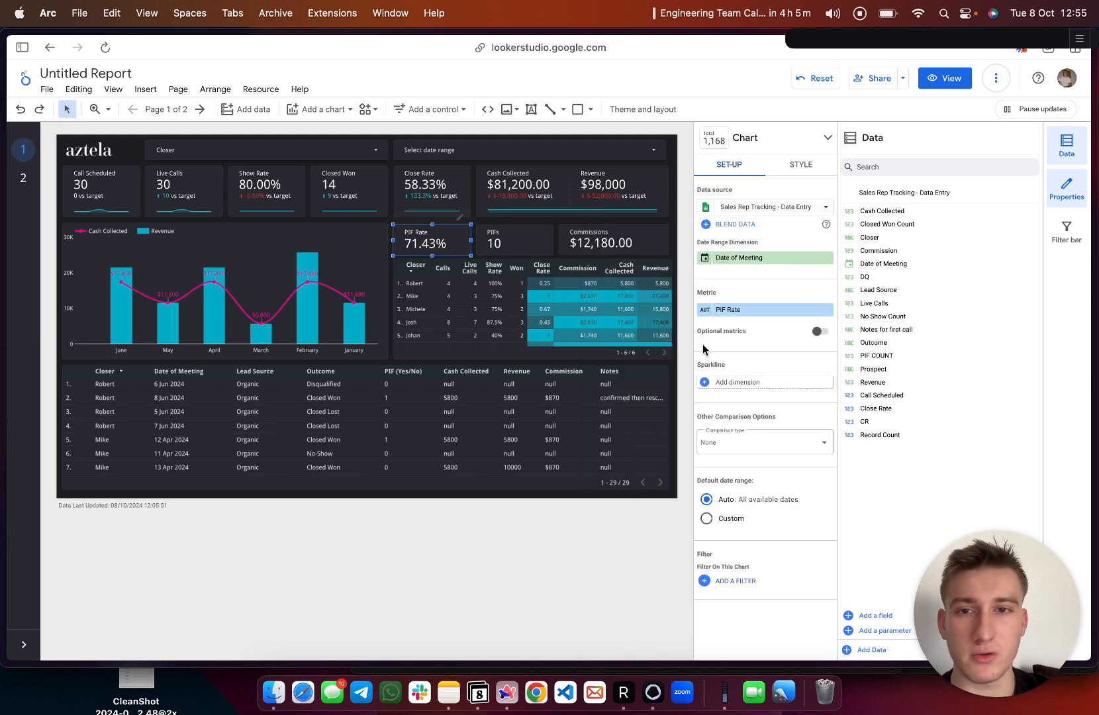
{"action": "left_click", "coordinate": [492, 238]}
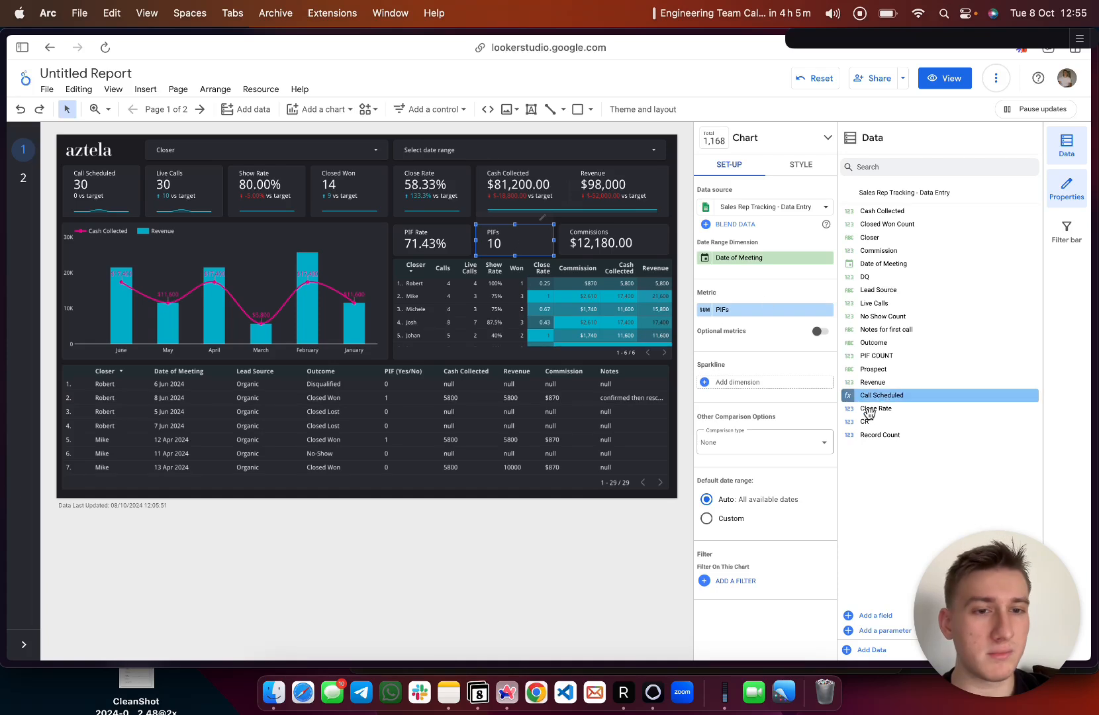
{"action": "left_click_drag", "start_coordinate": [874, 355], "coordinate": [753, 315]}
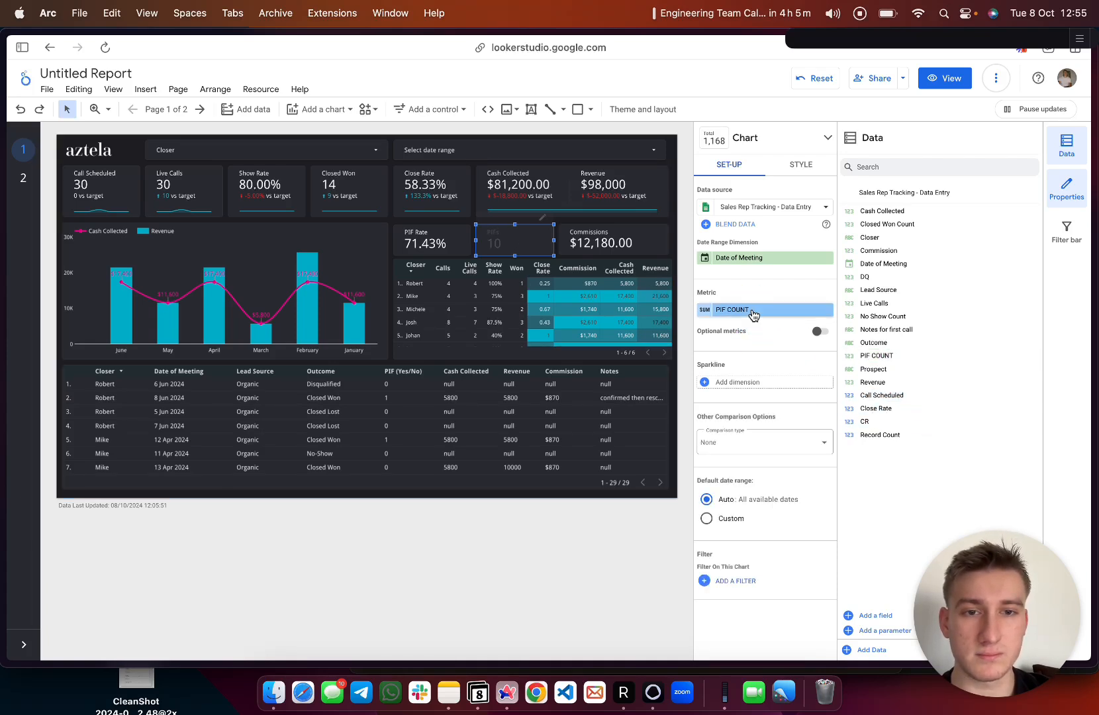
{"action": "left_click", "coordinate": [704, 309]}
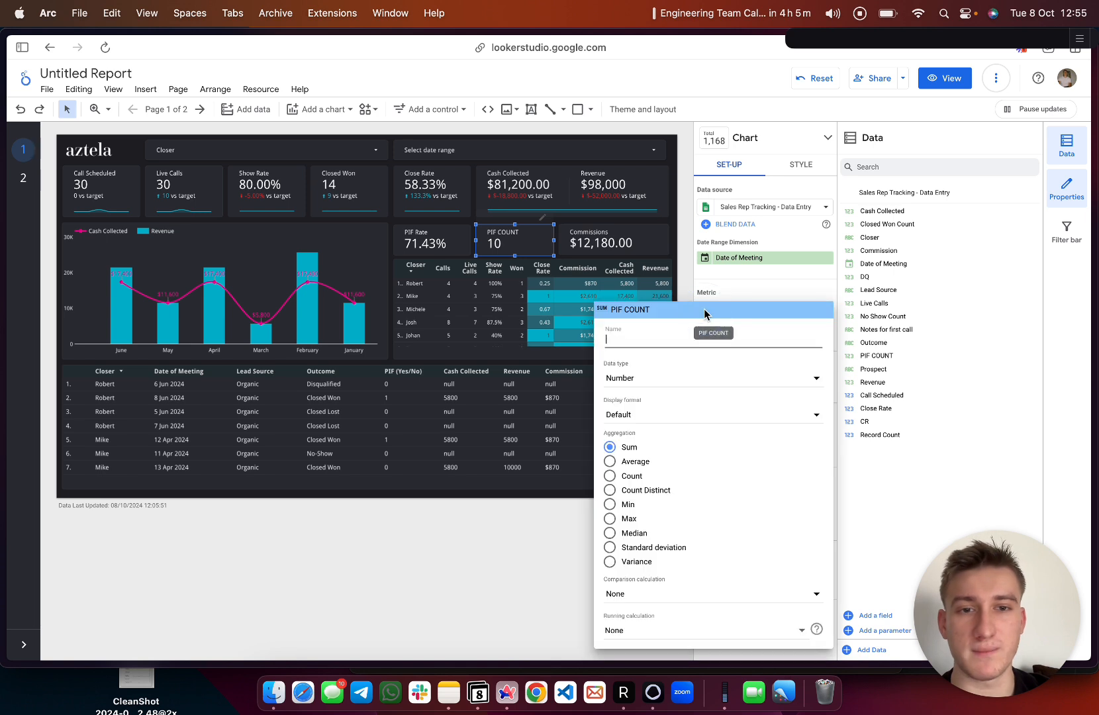
{"action": "left_click", "coordinate": [629, 339]}
{"action": "type", "text": "PIFs"}
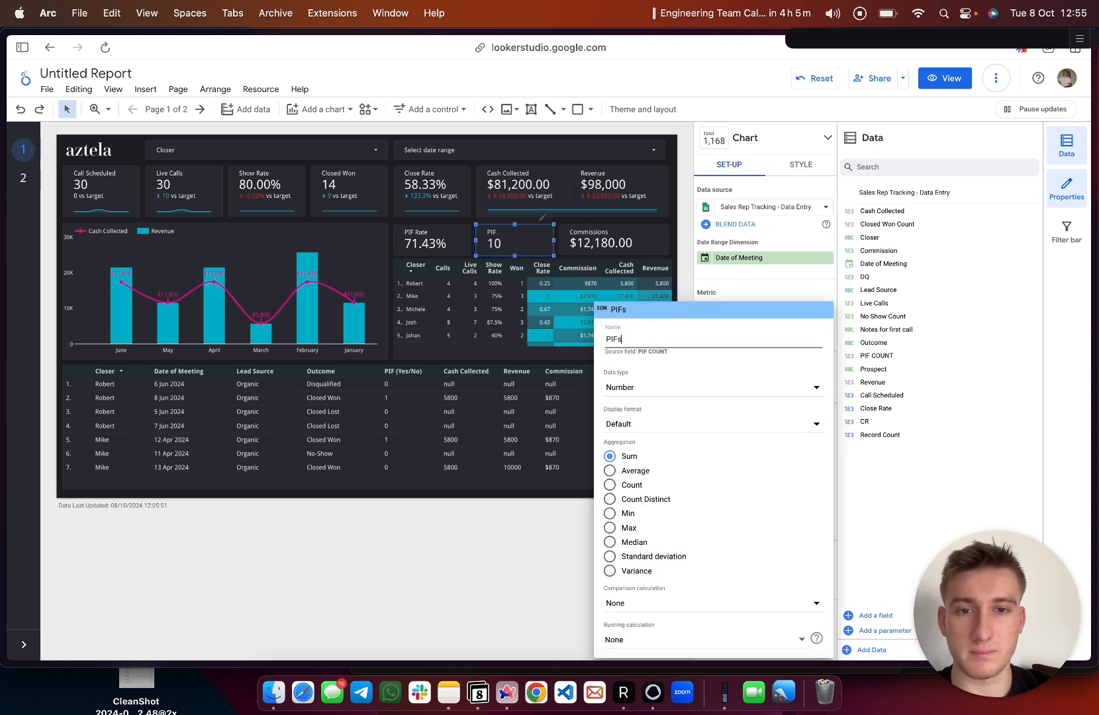
{"action": "left_click", "coordinate": [908, 498]}
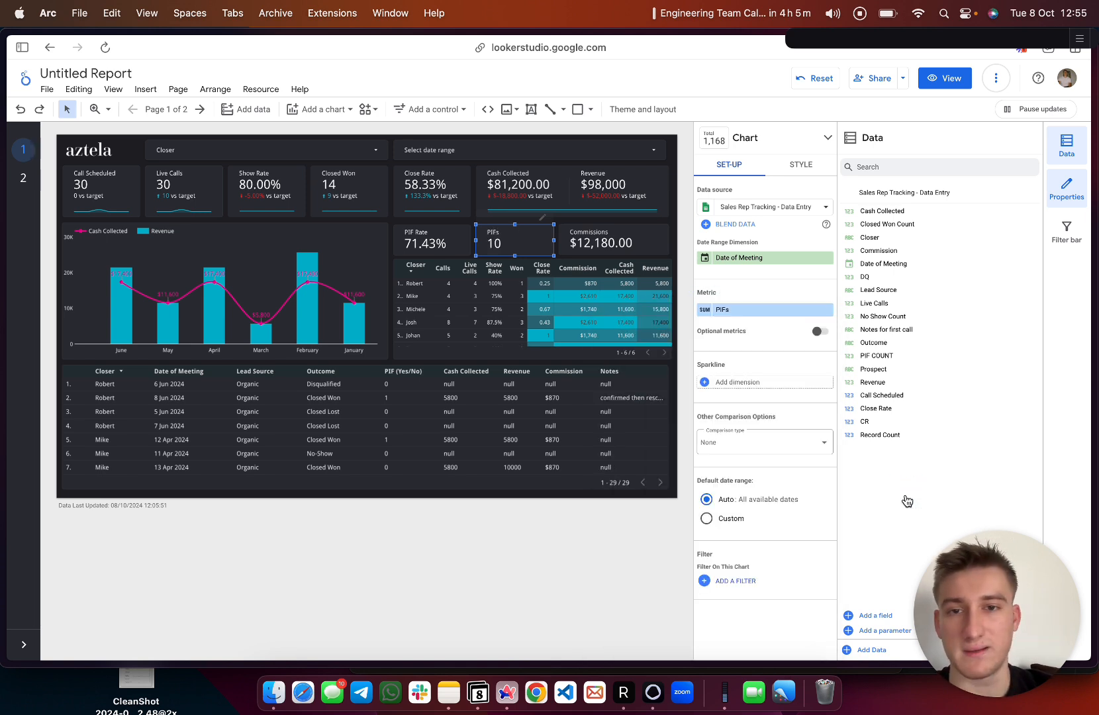
- Go to the report's second page and reposition the two smaller Record Count scorecards in the row beside the combo chart
{"action": "left_click", "coordinate": [580, 245]}
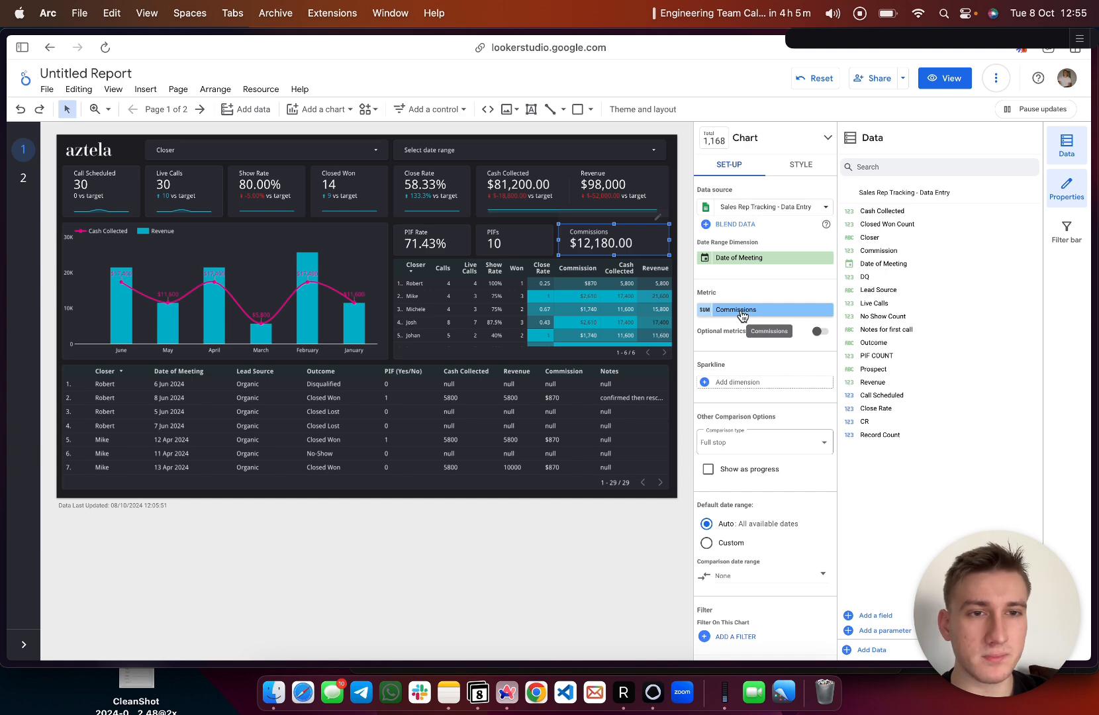
{"action": "left_click", "coordinate": [25, 178]}
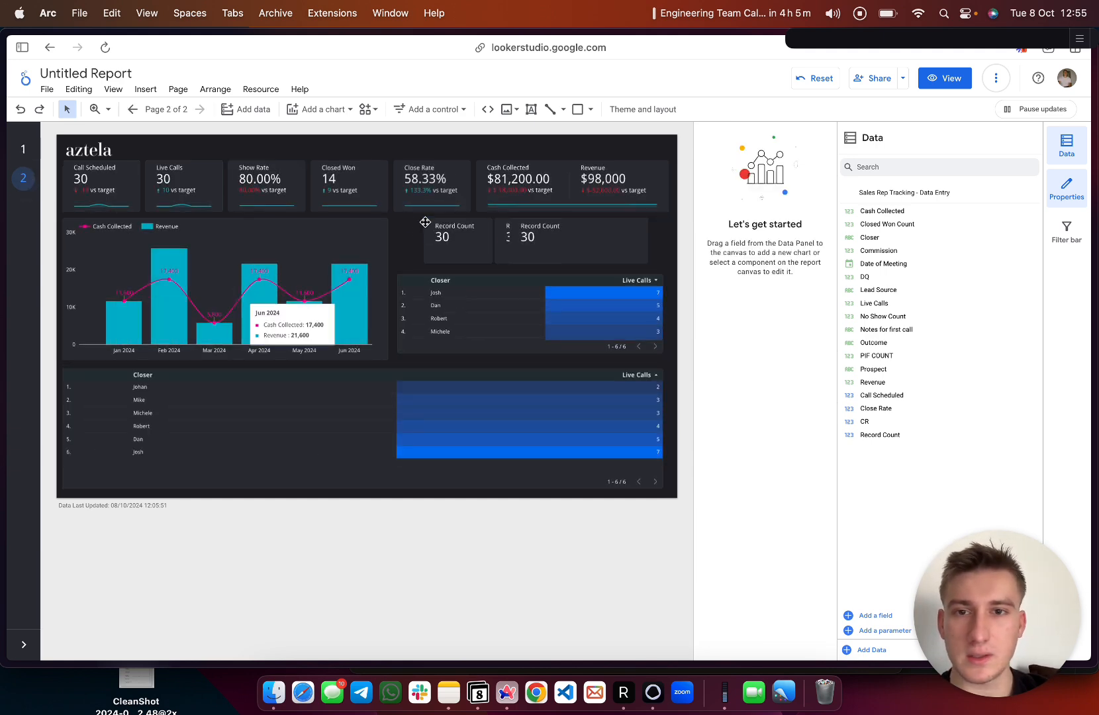
{"action": "mouse_move", "coordinate": [430, 229]}
{"action": "left_mouse_down"}
{"action": "mouse_move", "coordinate": [418, 239]}
{"action": "mouse_move", "coordinate": [429, 239]}
{"action": "left_mouse_up"}
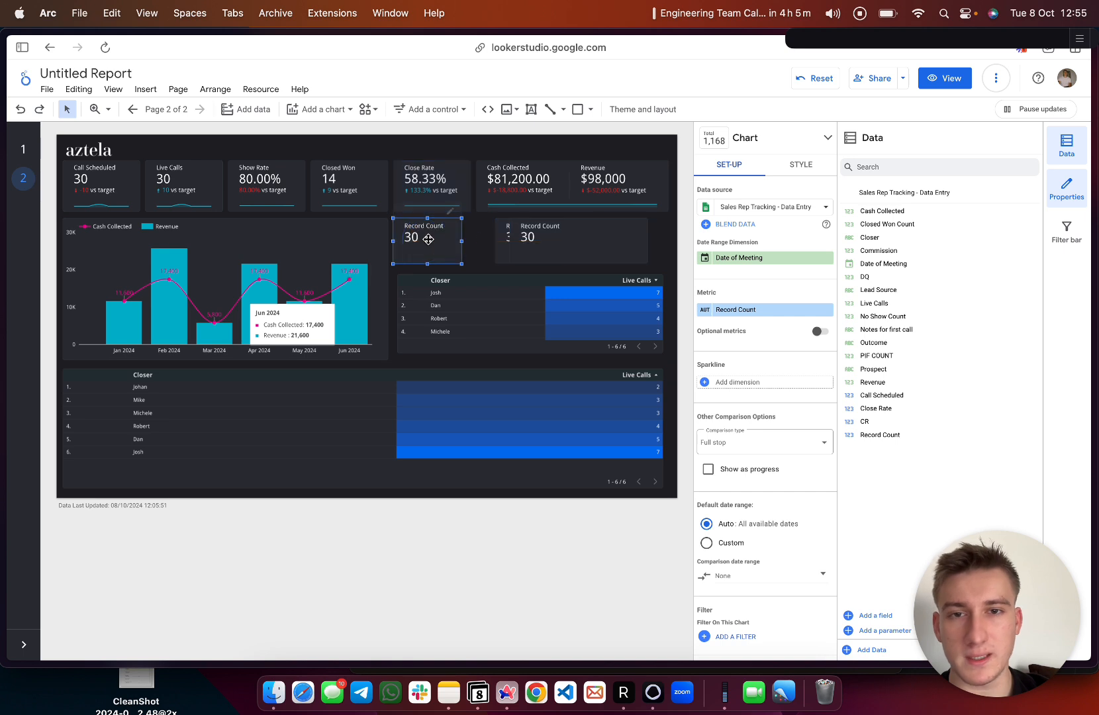
{"action": "left_click", "coordinate": [528, 238]}
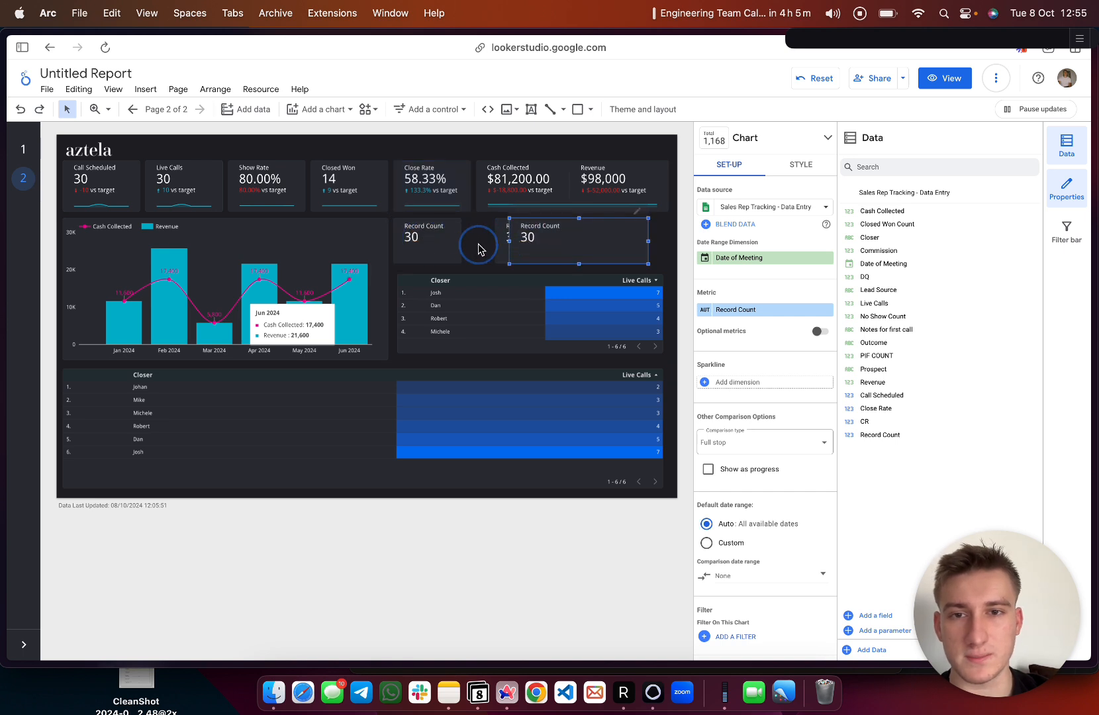
{"action": "left_click", "coordinate": [500, 247]}
{"action": "left_click_drag", "start_coordinate": [500, 249], "coordinate": [454, 249]}
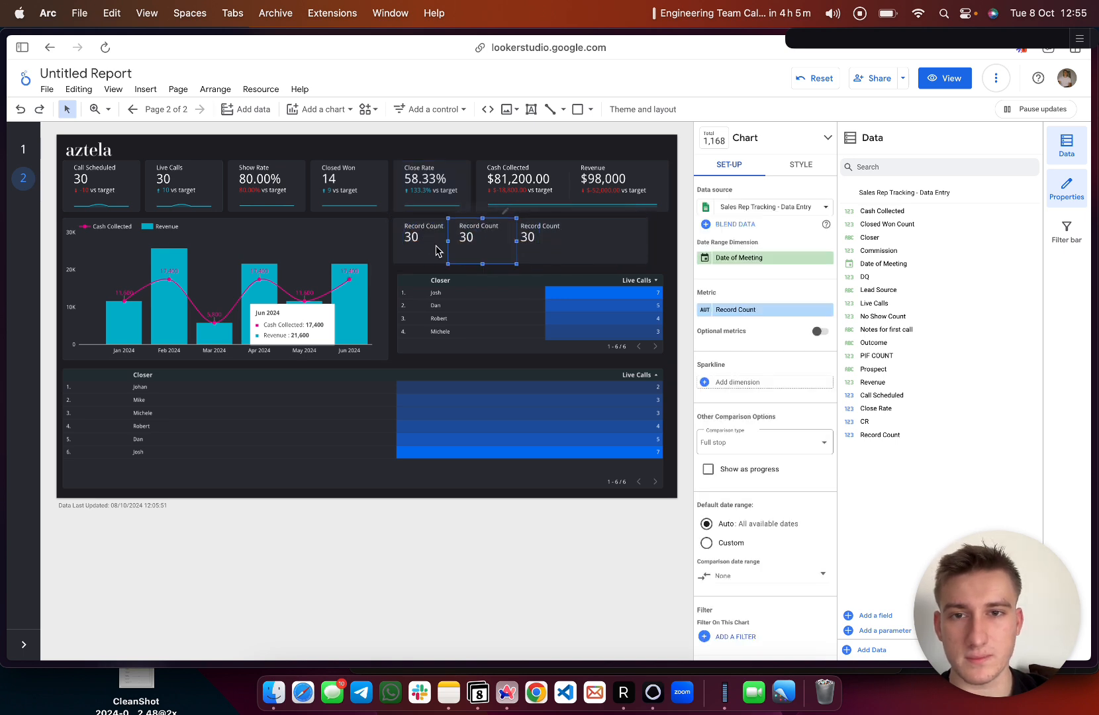
- Delete the two smaller Record Count scorecards beside the combo chart, keeping the wide one
{"action": "left_click", "coordinate": [435, 248]}
{"action": "key", "text": "Delete"}
{"action": "left_click", "coordinate": [478, 251]}
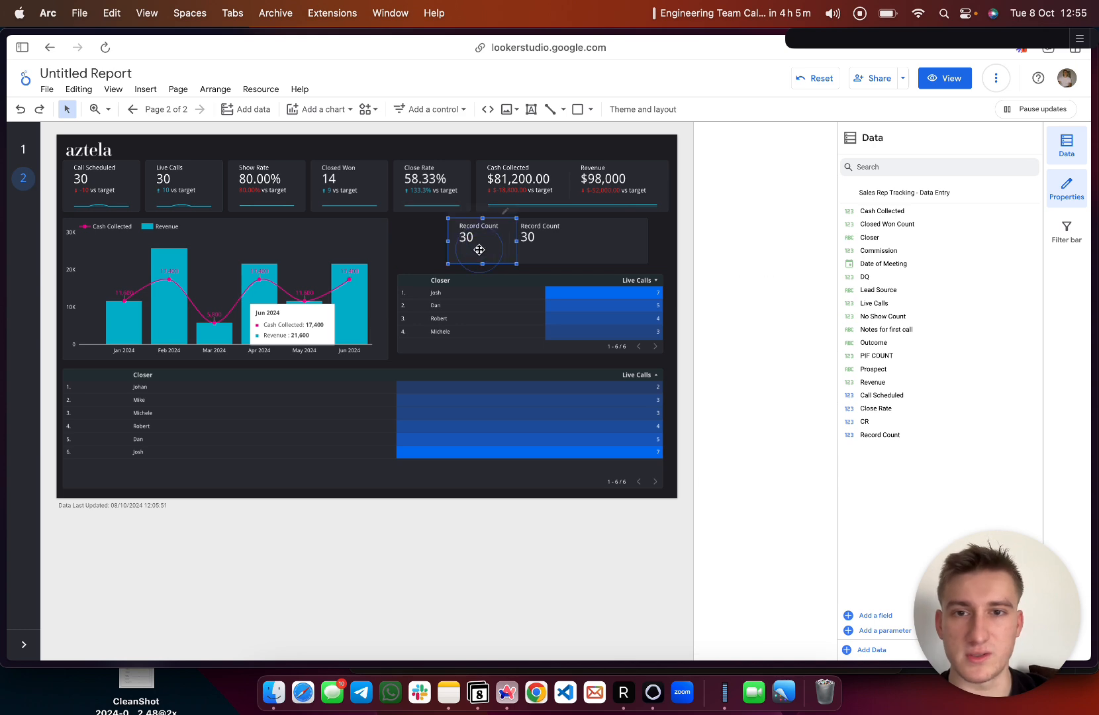
{"action": "key", "text": "Delete"}
{"action": "left_click", "coordinate": [552, 248]}
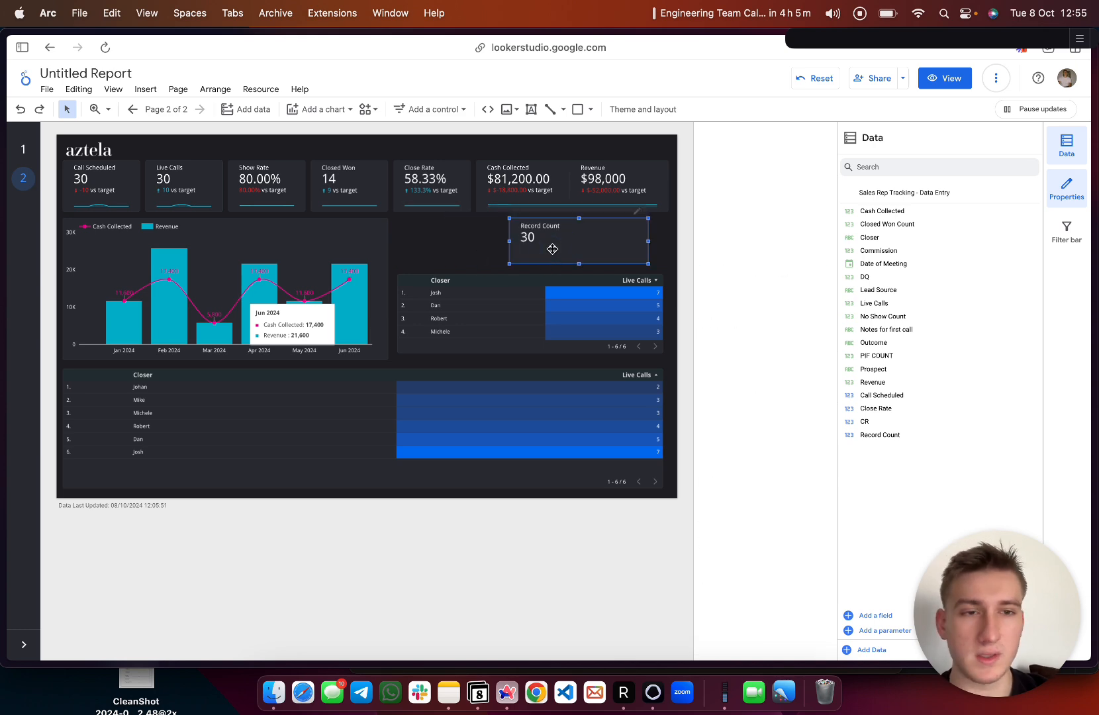
{"action": "left_click", "coordinate": [876, 617]}
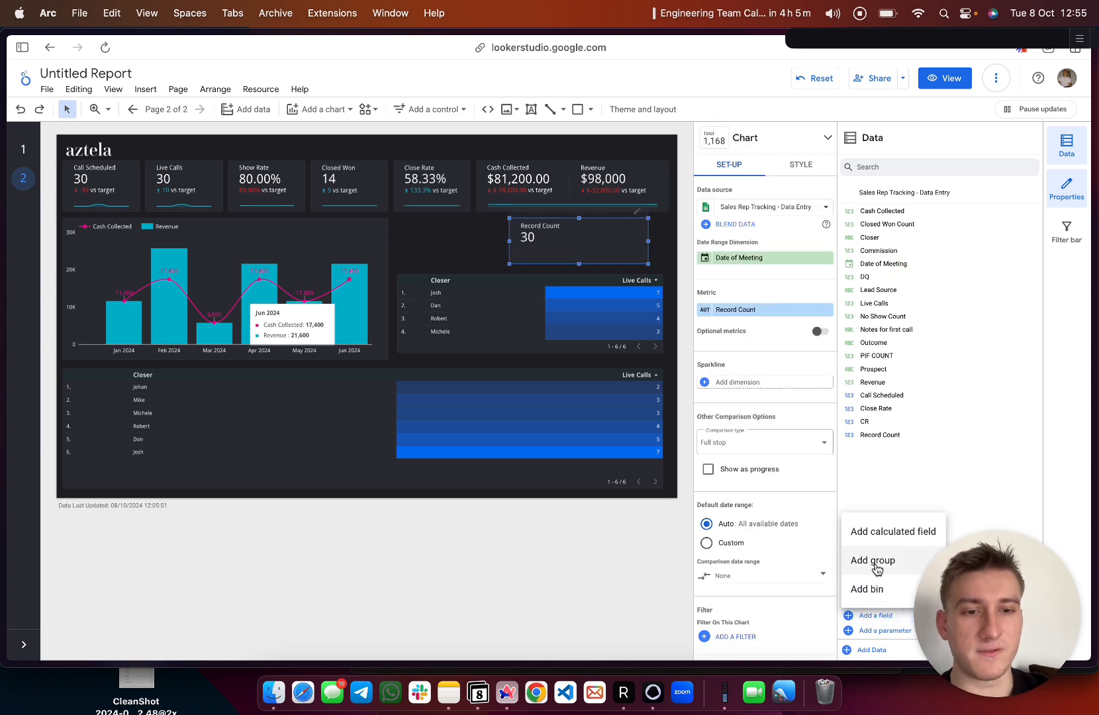
{"action": "left_click", "coordinate": [869, 534]}
{"action": "left_click", "coordinate": [347, 440]}
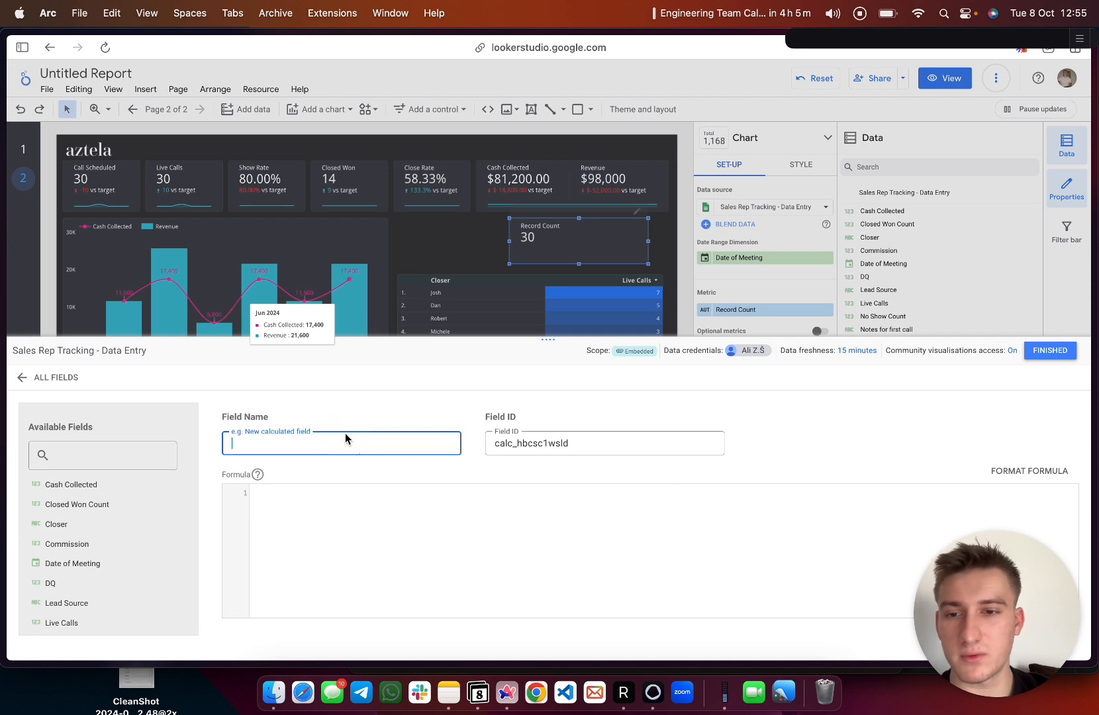
{"action": "left_click", "coordinate": [1041, 353]}
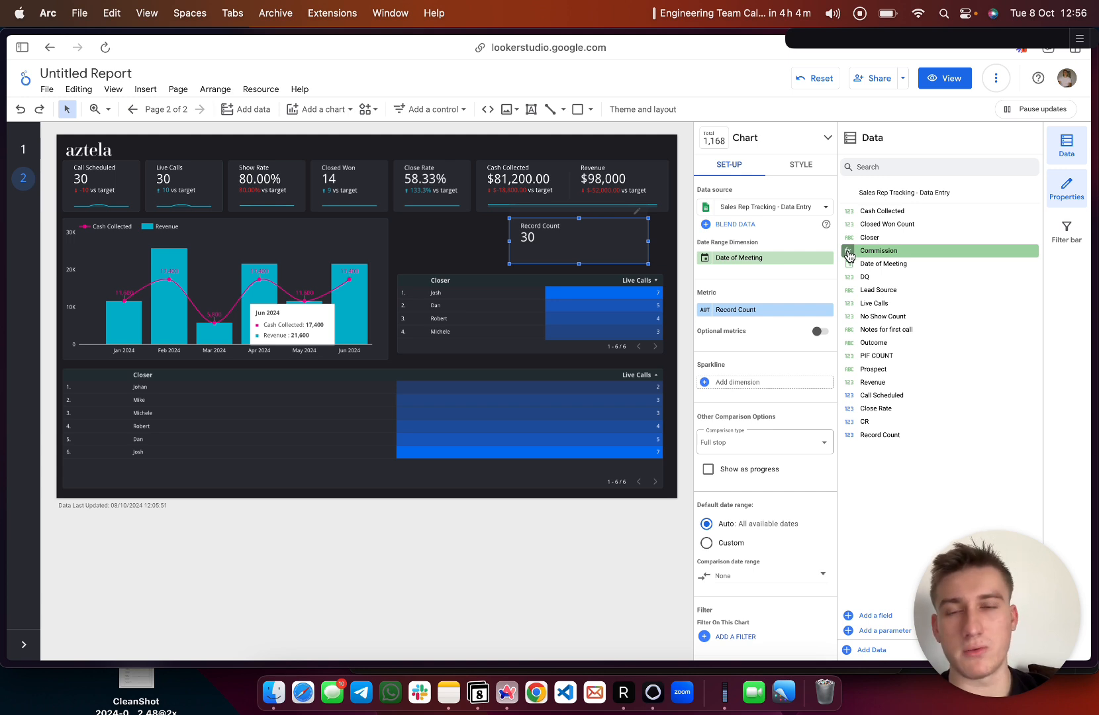
- Open the Commission calculated field, examine its formula multiplying Cash Collected by 0.15, and close it
{"action": "left_click", "coordinate": [849, 252]}
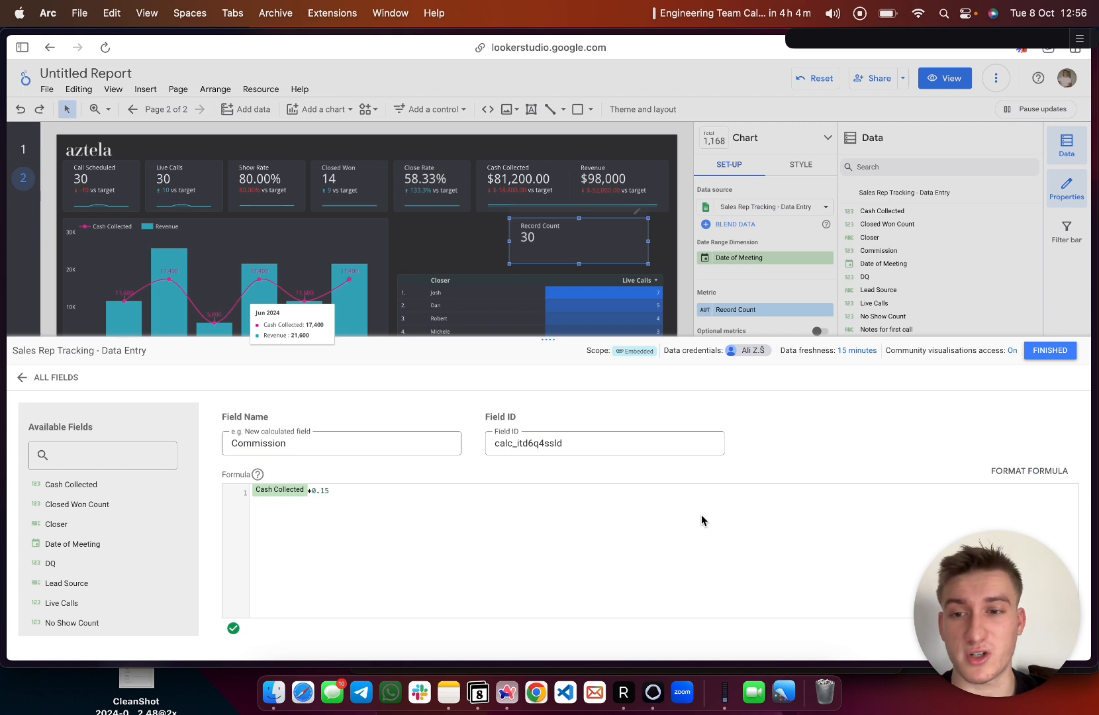
{"action": "left_click", "coordinate": [362, 543]}
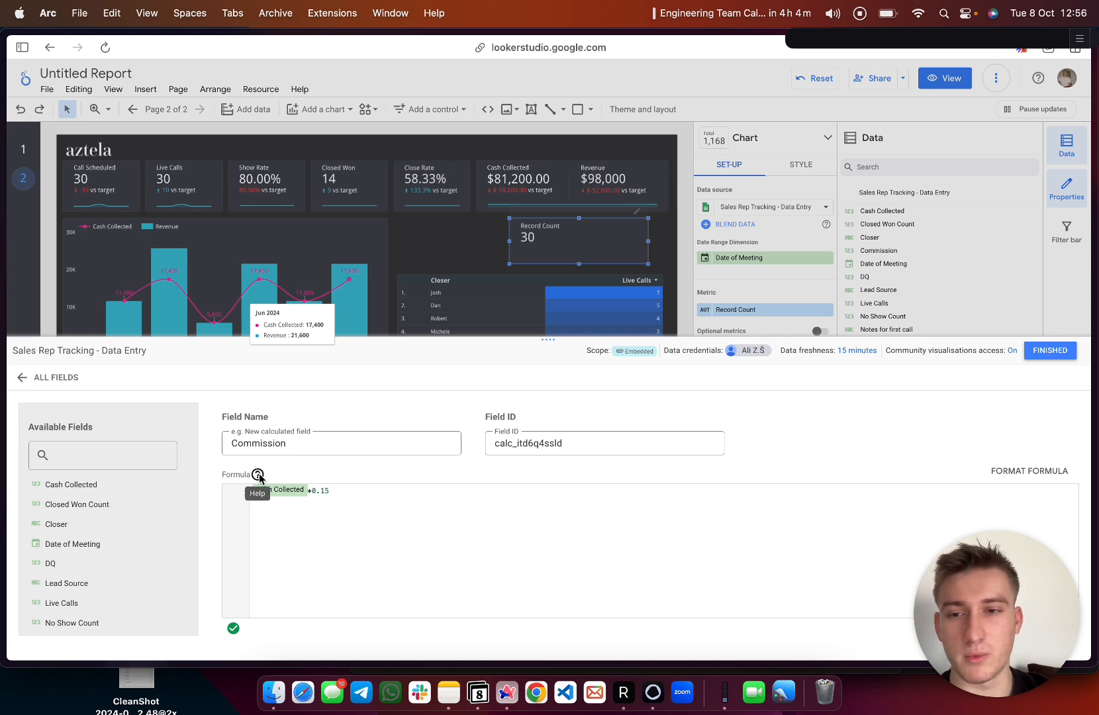
{"action": "left_click", "coordinate": [354, 513]}
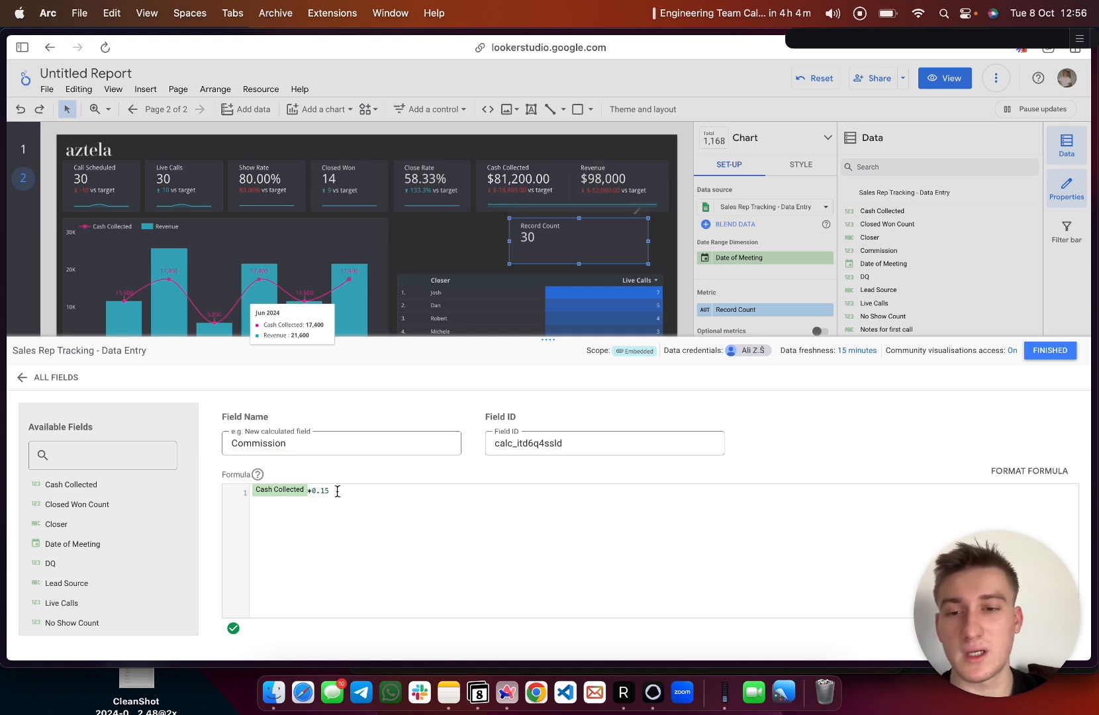
{"action": "left_click_drag", "start_coordinate": [322, 492], "coordinate": [339, 493]}
{"action": "left_click", "coordinate": [335, 501]}
{"action": "mouse_move", "coordinate": [974, 593]}
{"action": "left_mouse_down"}
{"action": "mouse_move", "coordinate": [942, 439]}
{"action": "mouse_move", "coordinate": [970, 591]}
{"action": "left_mouse_up"}
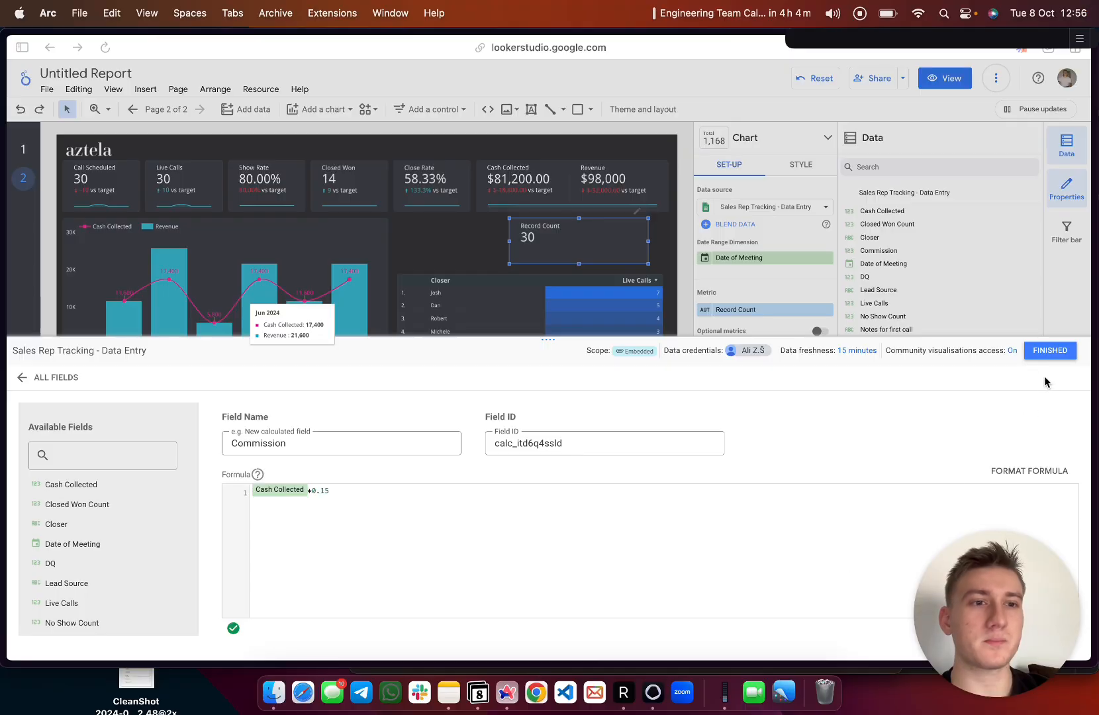
{"action": "left_click", "coordinate": [1049, 351]}
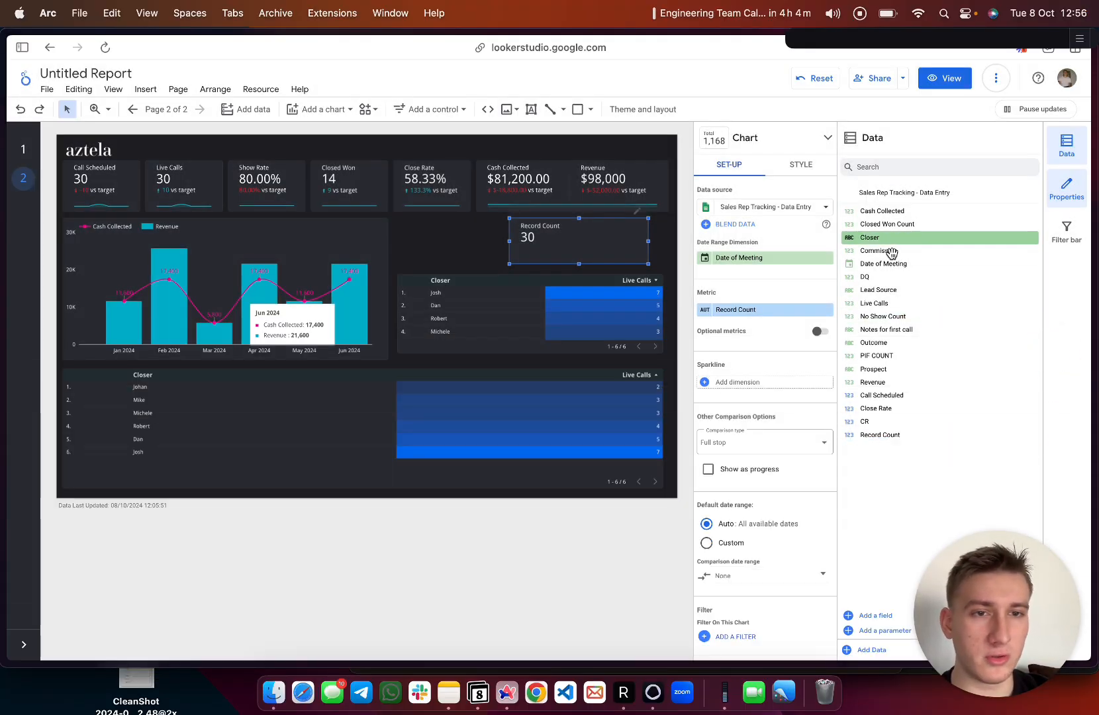
- Set the wide Record Count scorecard's metric to Commission, with the USD - US Dollar currency type and Number(0) display format
{"action": "left_click_drag", "start_coordinate": [892, 256], "coordinate": [776, 307]}
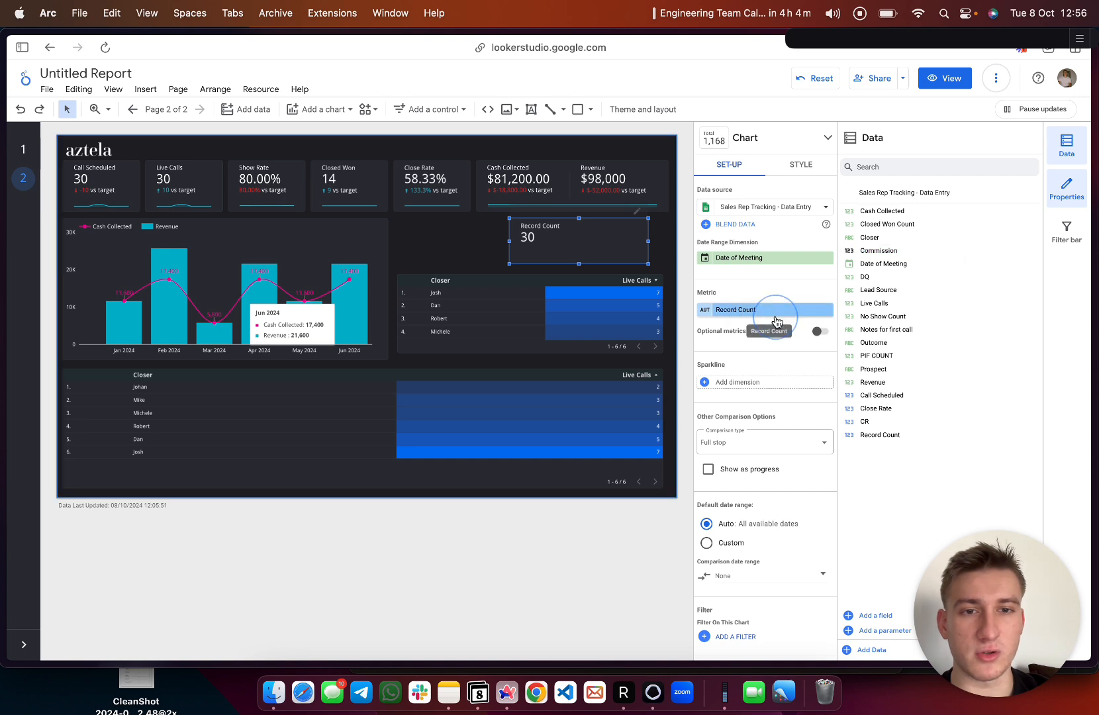
{"action": "left_click", "coordinate": [703, 311]}
{"action": "left_click", "coordinate": [672, 377]}
{"action": "mouse_move", "coordinate": [667, 407]}
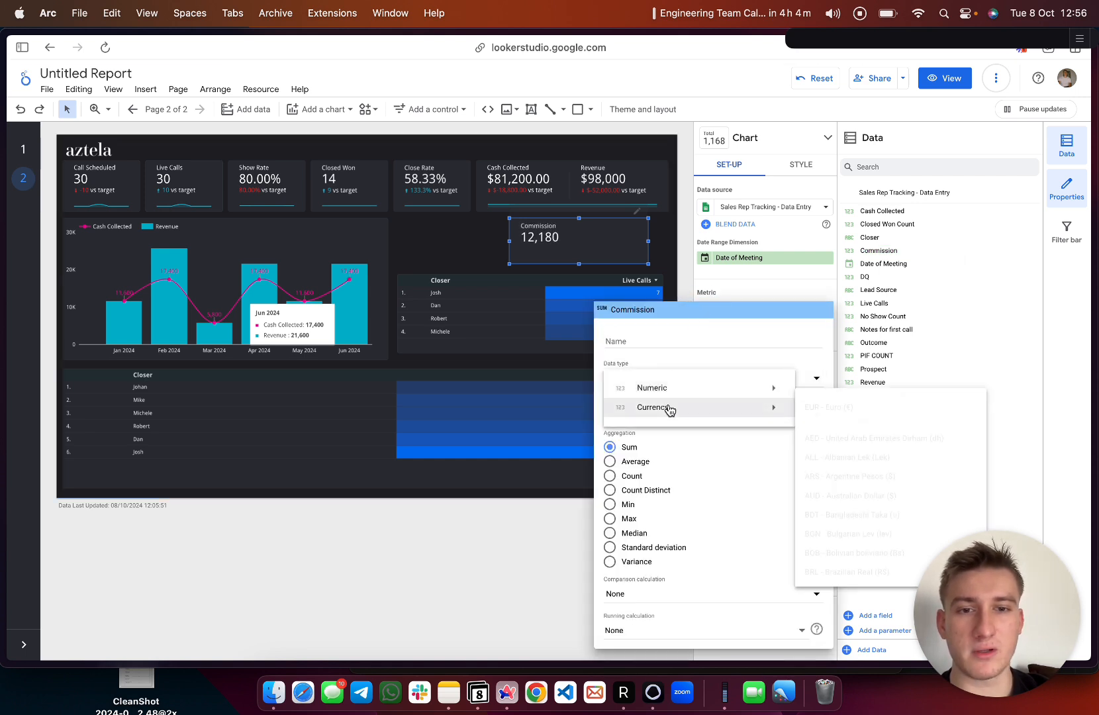
{"action": "scroll", "coordinate": [869, 466], "scroll_direction": "down", "scroll_amount": 15}
{"action": "left_click", "coordinate": [861, 470]}
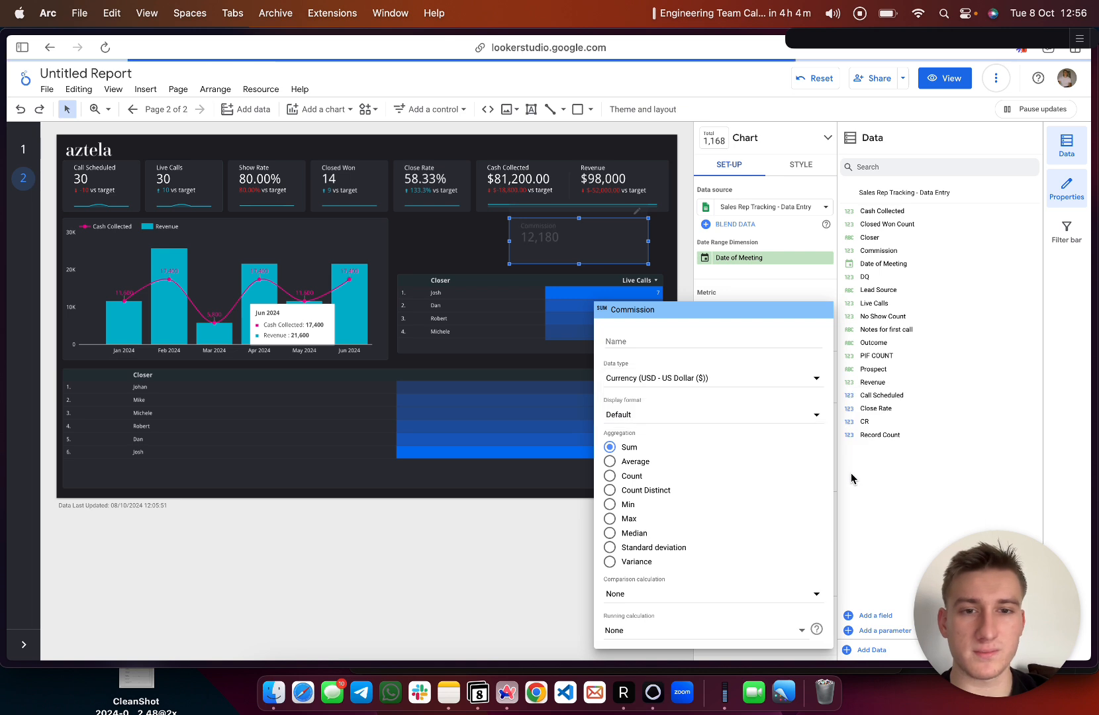
{"action": "left_click", "coordinate": [650, 411]}
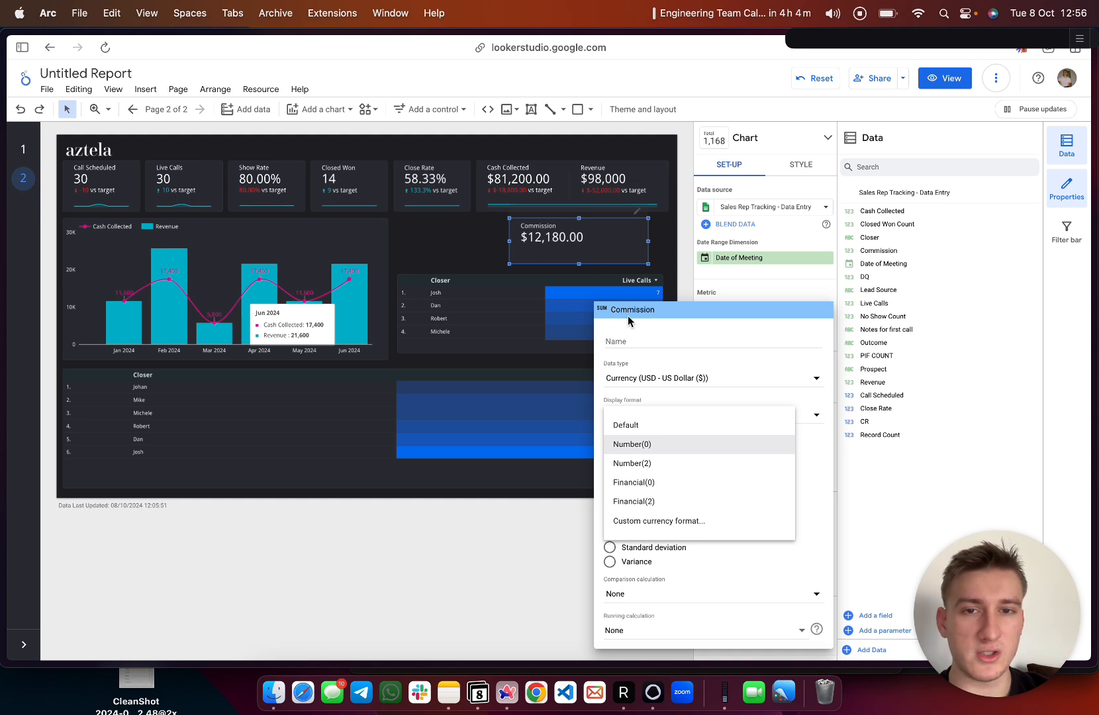
{"action": "left_click", "coordinate": [633, 444]}
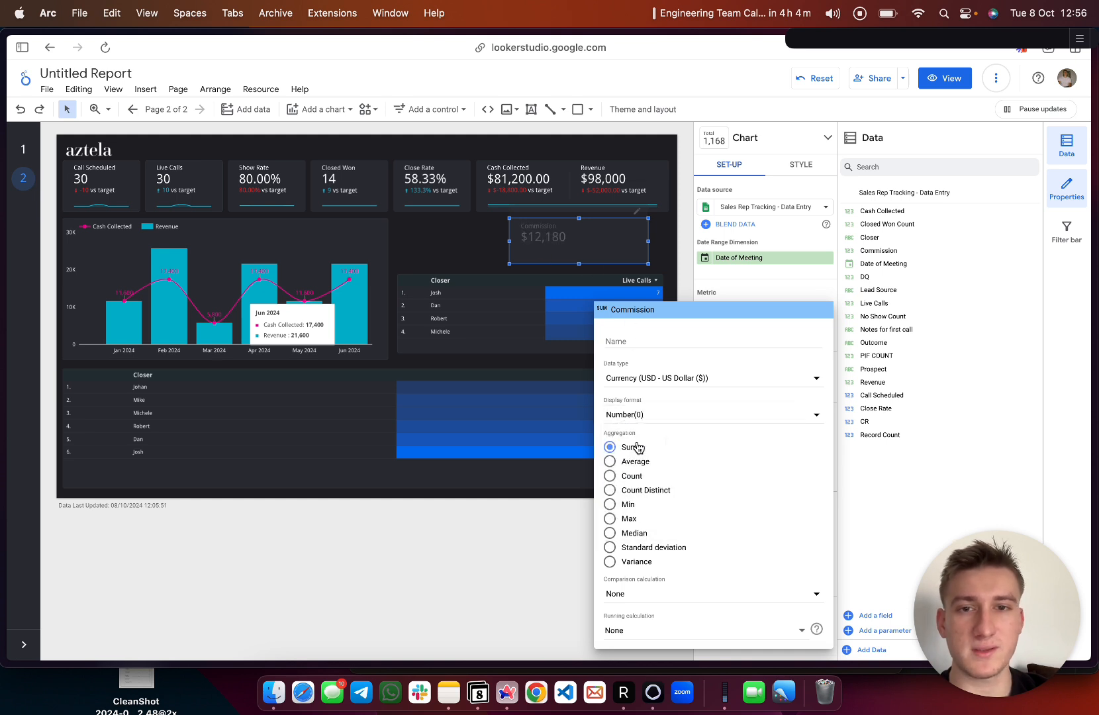
{"action": "left_click", "coordinate": [474, 251]}
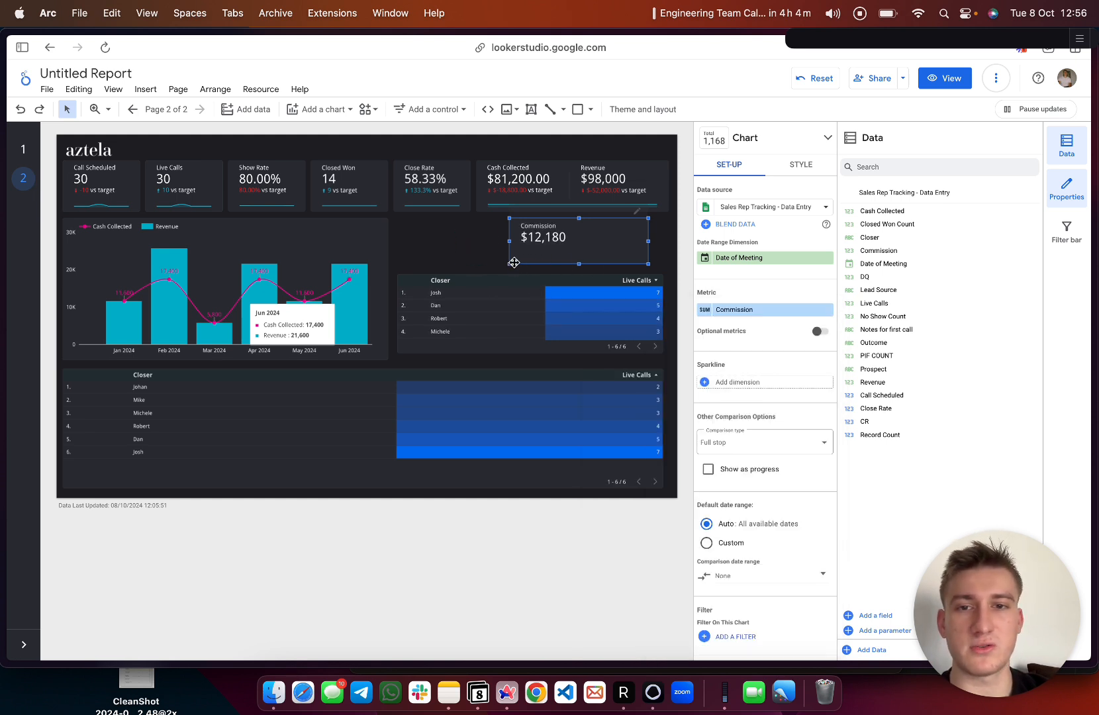
- Replace the second page's Commission scorecard with copies of page one's PIF Rate, PIFs and Commissions scorecards
{"action": "mouse_move", "coordinate": [510, 255]}
{"action": "left_mouse_down"}
{"action": "mouse_move", "coordinate": [537, 245]}
{"action": "mouse_move", "coordinate": [518, 255]}
{"action": "mouse_move", "coordinate": [529, 278]}
{"action": "mouse_move", "coordinate": [519, 255]}
{"action": "left_mouse_up"}
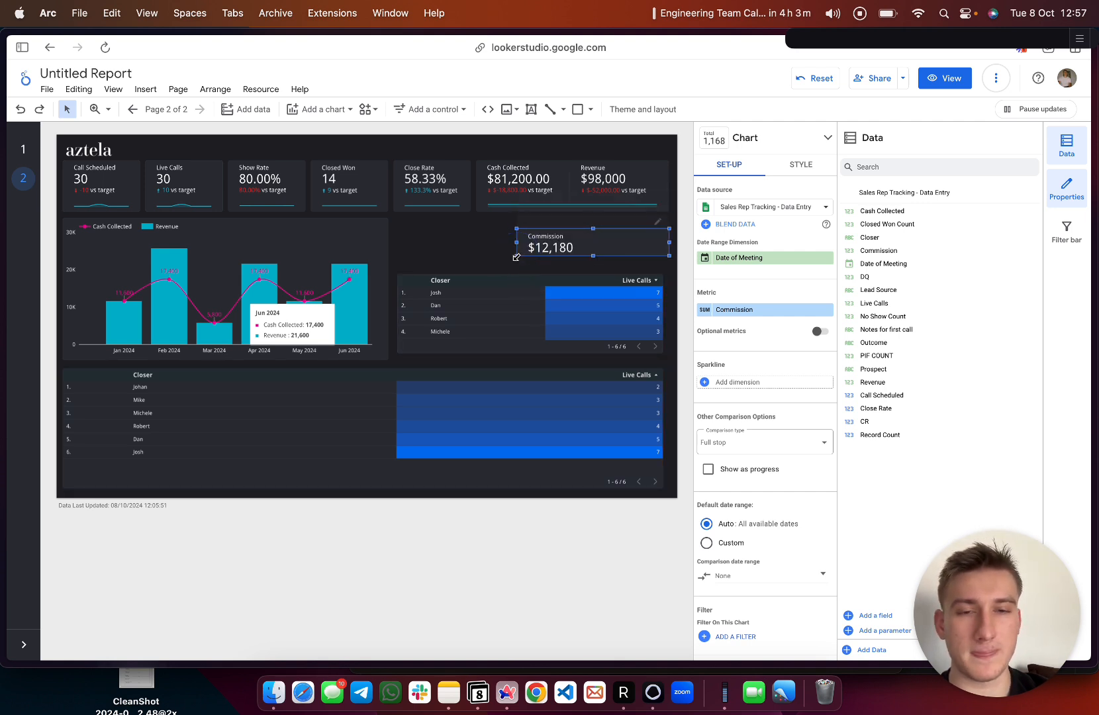
{"action": "key", "text": "Delete"}
{"action": "left_click", "coordinate": [22, 148]}
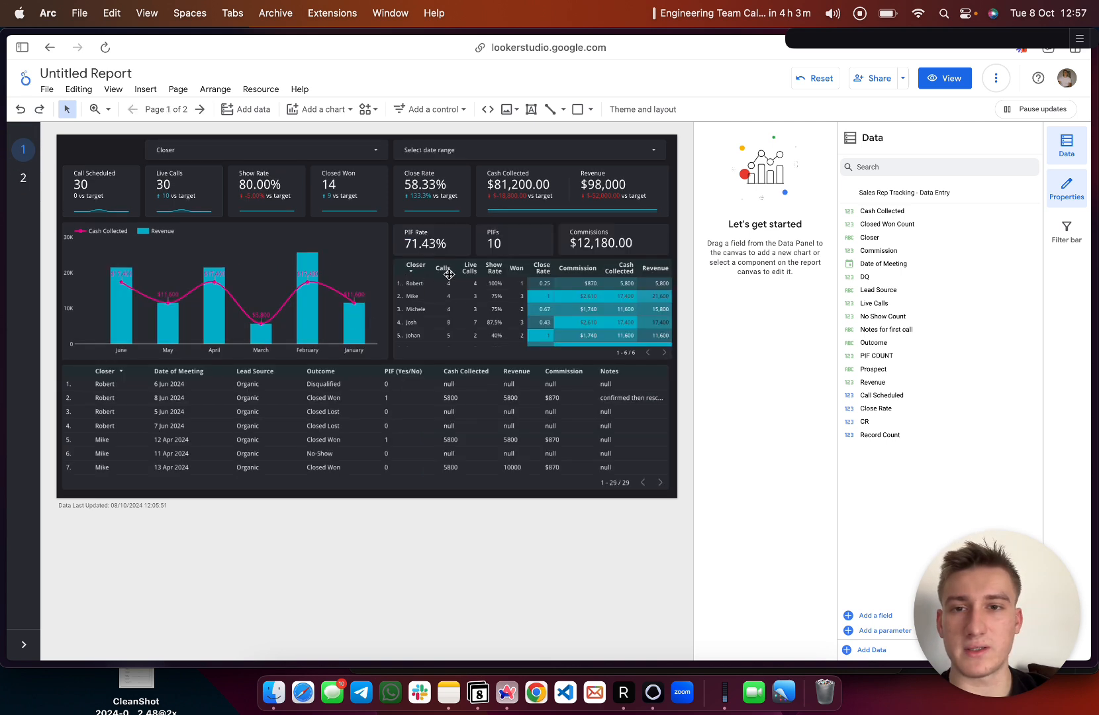
{"action": "left_click", "coordinate": [442, 239]}
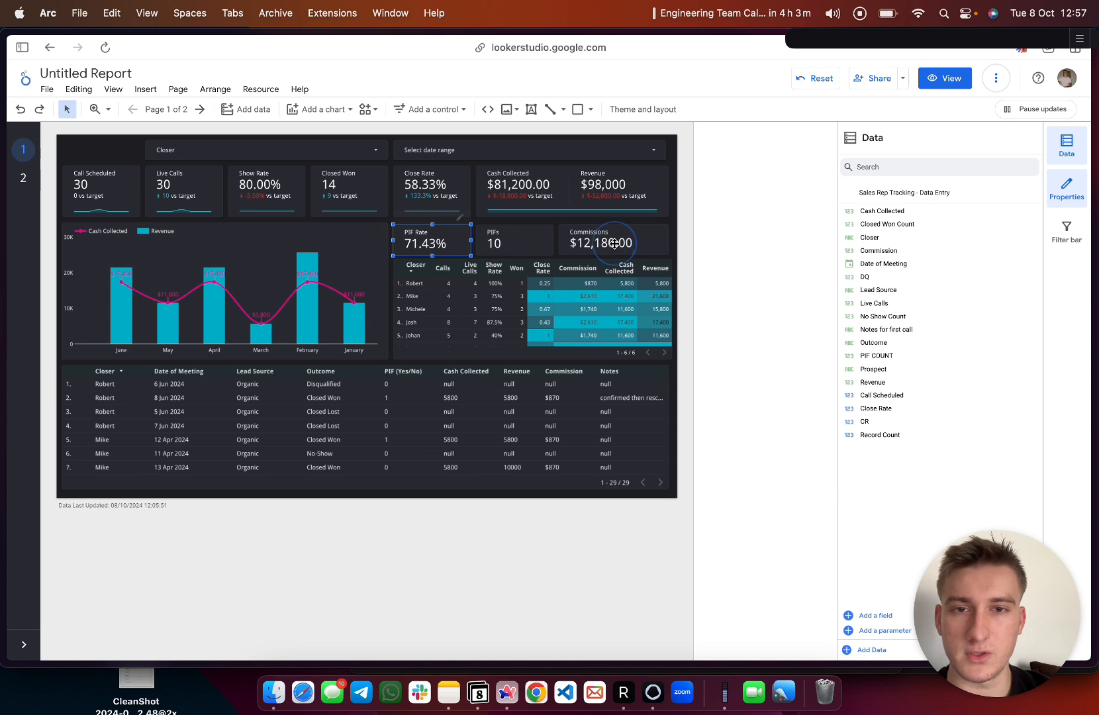
{"action": "left_click", "coordinate": [526, 239]}
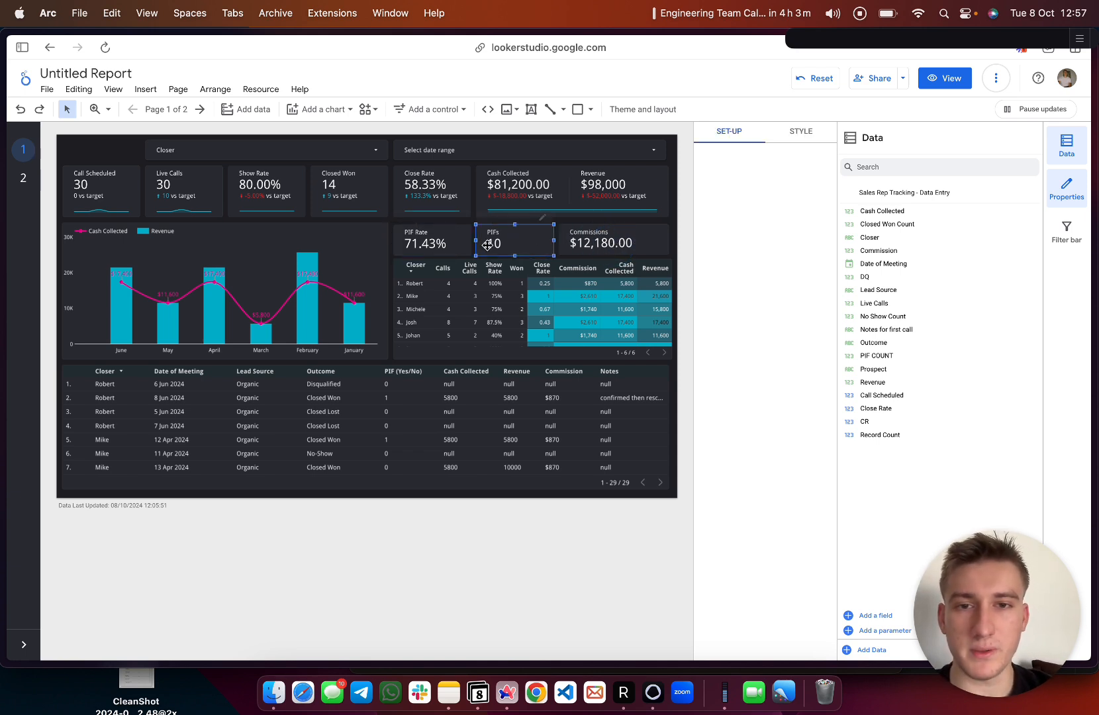
{"action": "left_click", "coordinate": [455, 246], "text": "shift"}
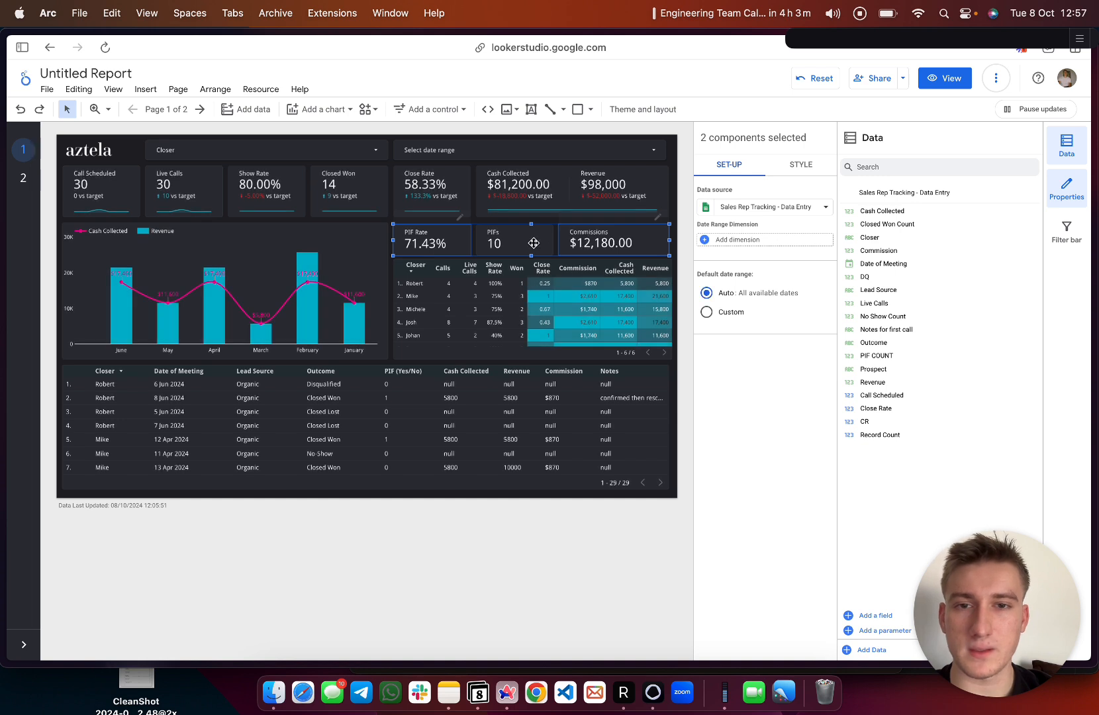
{"action": "left_click", "coordinate": [584, 241], "text": "shift"}
{"action": "key", "text": "super+c"}
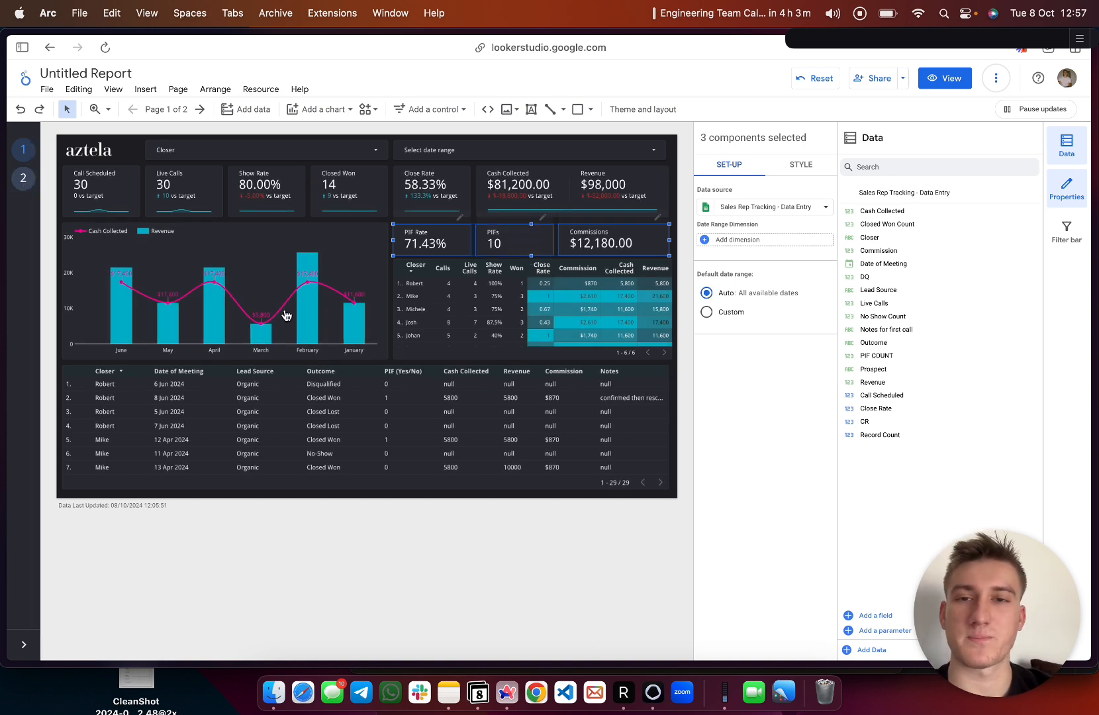
{"action": "key", "text": "super+v"}
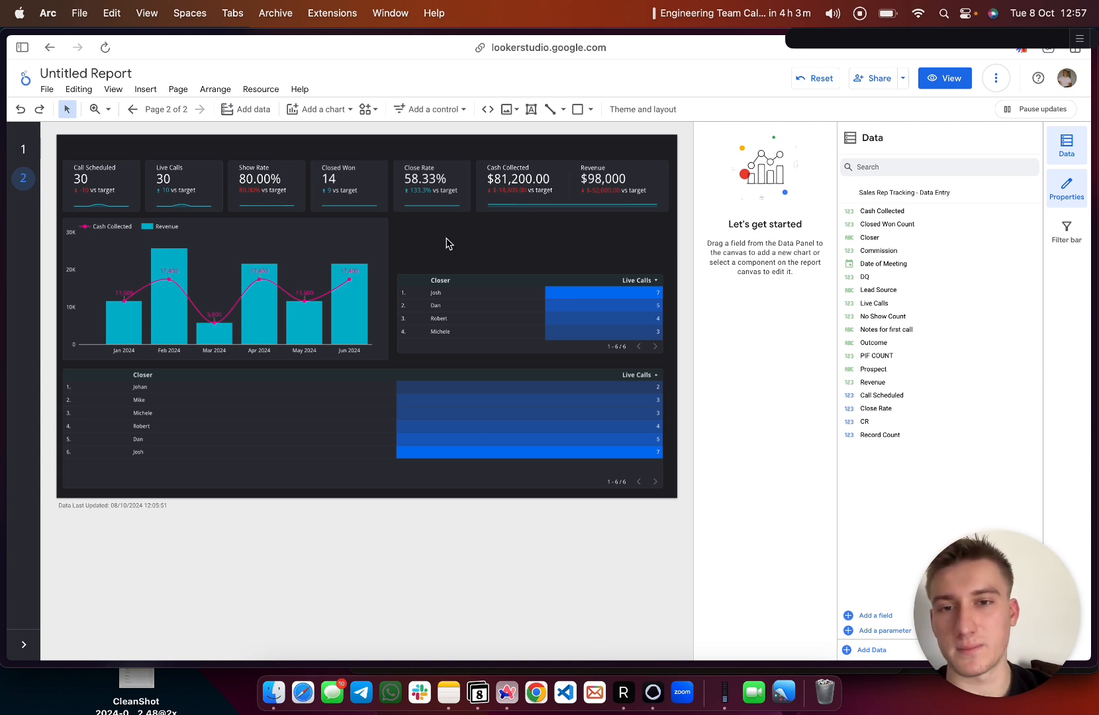
{"action": "left_click", "coordinate": [447, 239]}
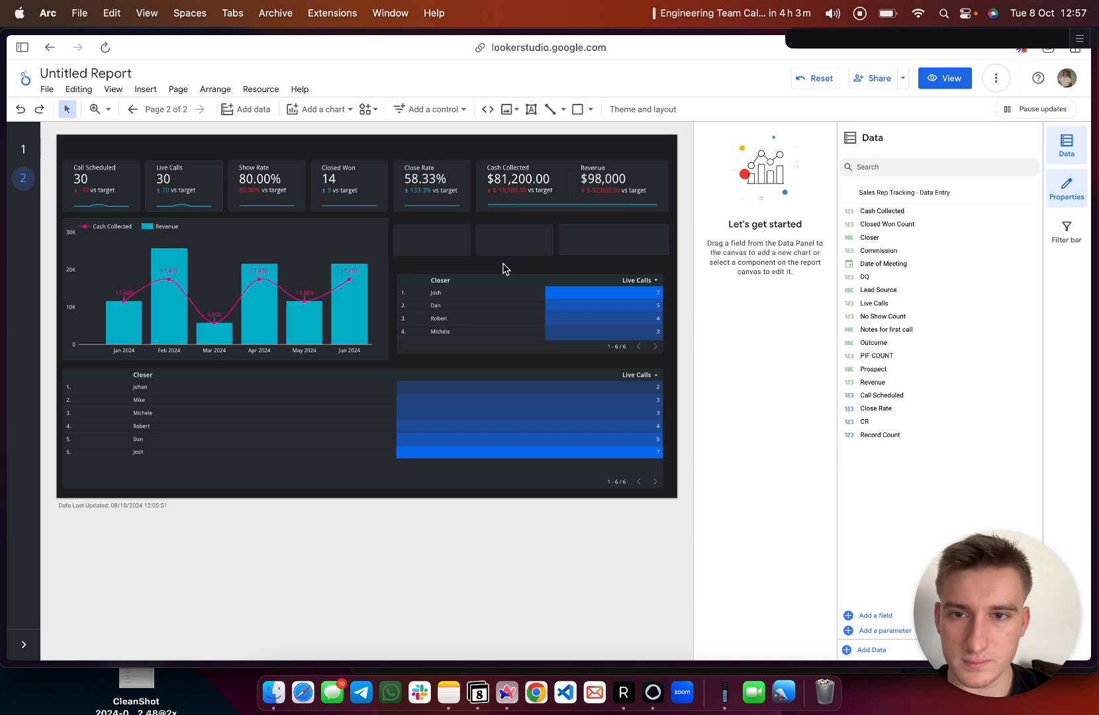
- Move the PIF Rate, PIFs and Commissions scorecards up together to line up with the combo chart's top edge
{"action": "left_click", "coordinate": [598, 248], "text": "shift"}
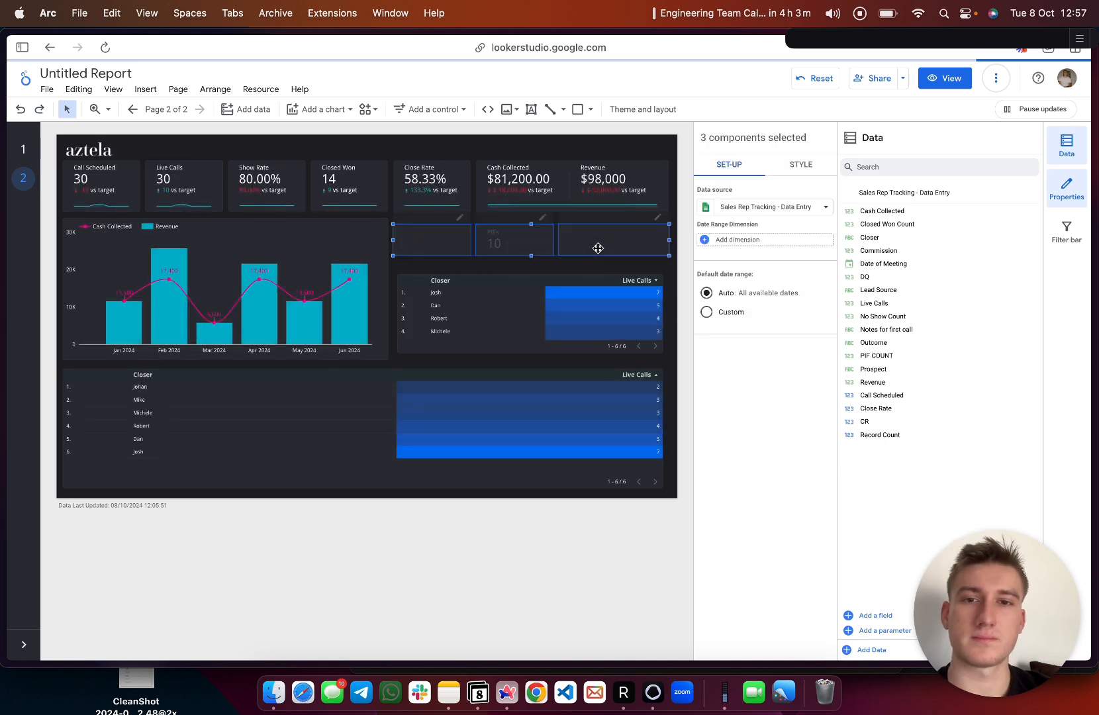
{"action": "left_click_drag", "start_coordinate": [598, 248], "coordinate": [598, 247]}
{"action": "left_click", "coordinate": [598, 261]}
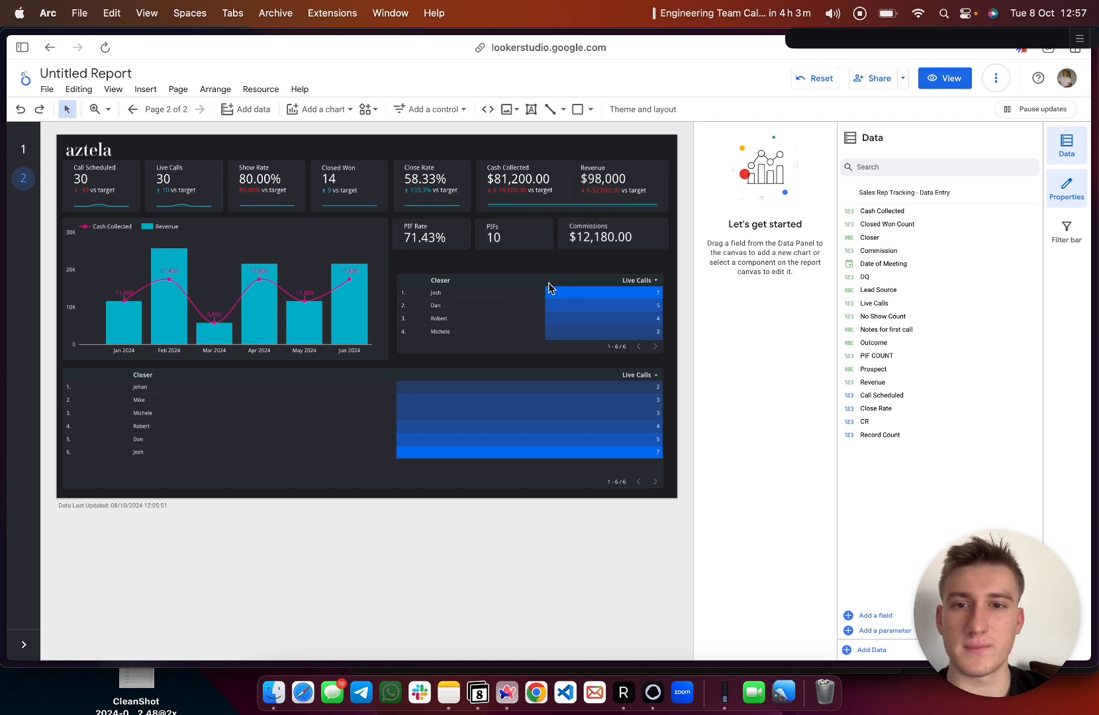
- Place the smaller Closer table directly under the three scorecards and enlarge it to end level with the combo chart's lower edge
{"action": "left_click_drag", "start_coordinate": [549, 288], "coordinate": [538, 264]}
{"action": "left_click", "coordinate": [526, 335]}
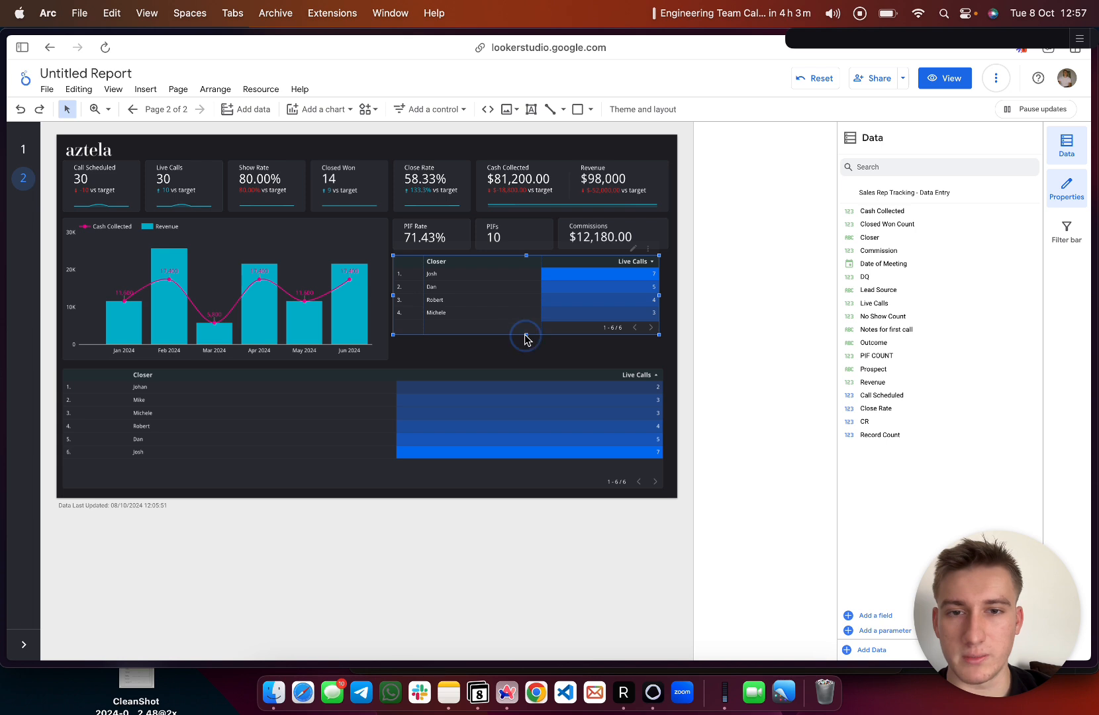
{"action": "left_click_drag", "start_coordinate": [659, 334], "coordinate": [670, 363]}
{"action": "left_click", "coordinate": [670, 364]}
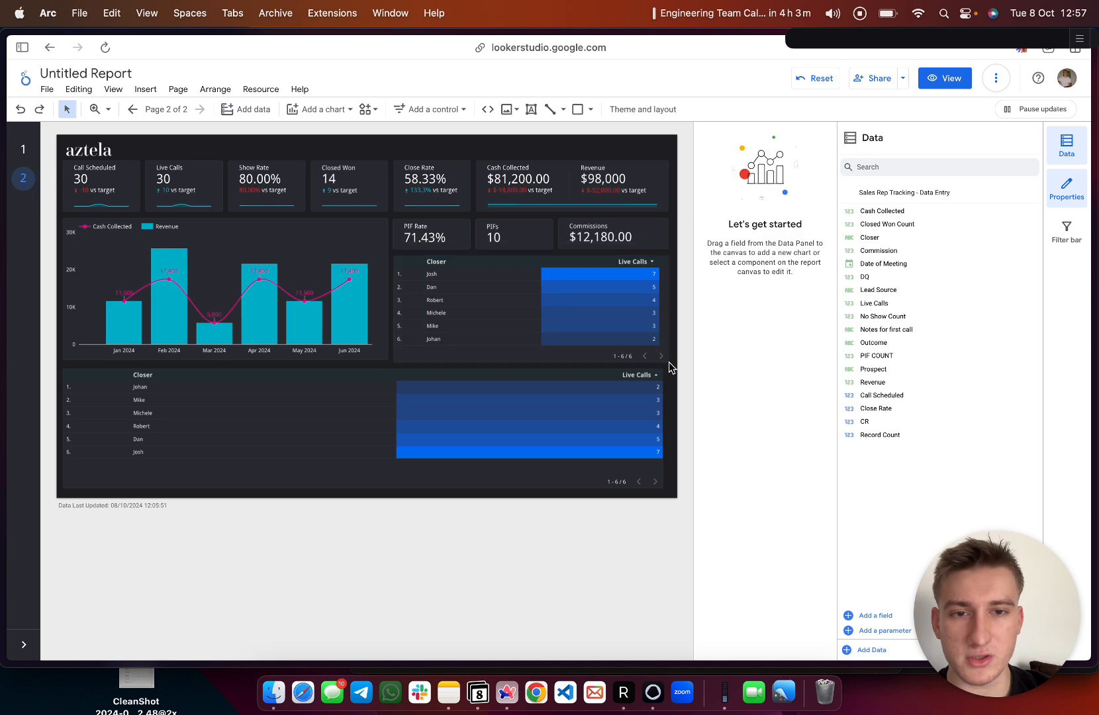
{"action": "left_click", "coordinate": [668, 361]}
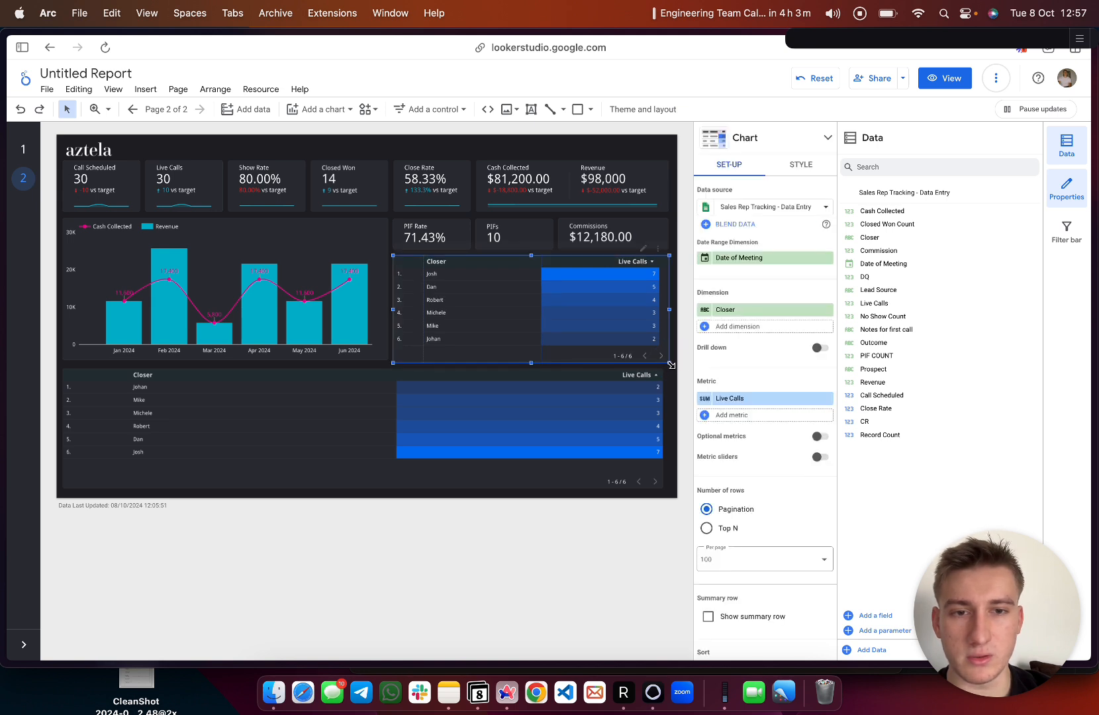
{"action": "left_click_drag", "start_coordinate": [670, 364], "coordinate": [664, 361]}
{"action": "left_click", "coordinate": [793, 140]}
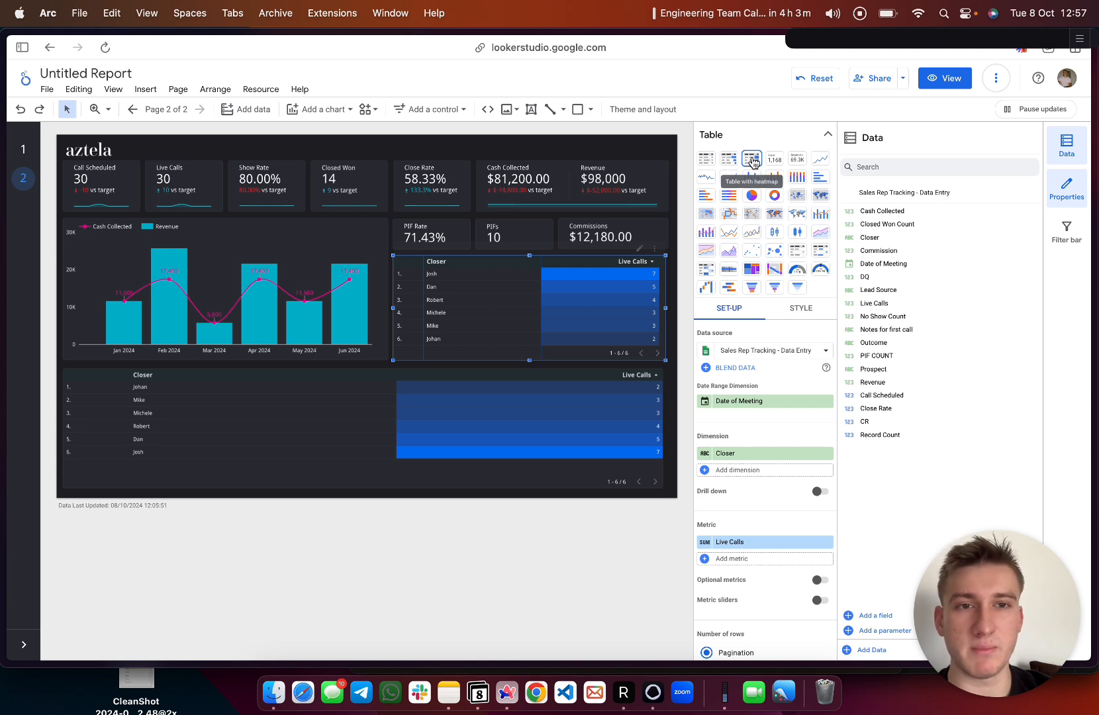
{"action": "left_click", "coordinate": [599, 551]}
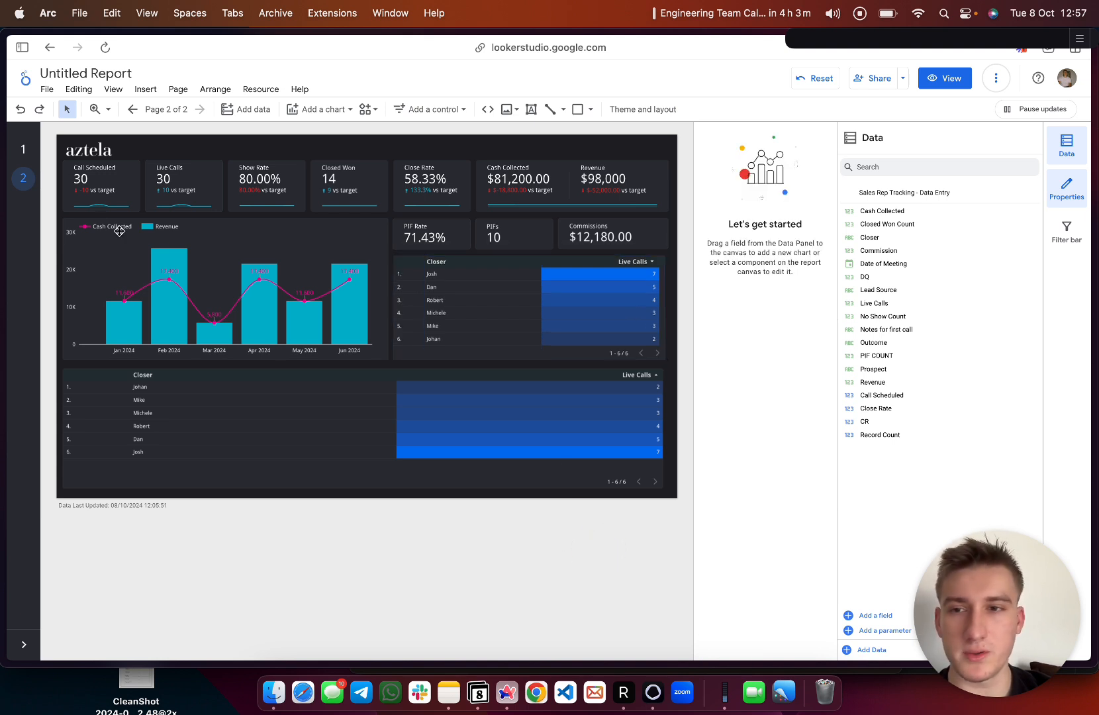
- Examine the setup of page one's closer performance table: its date range dimension, Closer dimension, and metrics such as Calls, Live Calls and Show Rate
{"action": "left_click", "coordinate": [22, 152]}
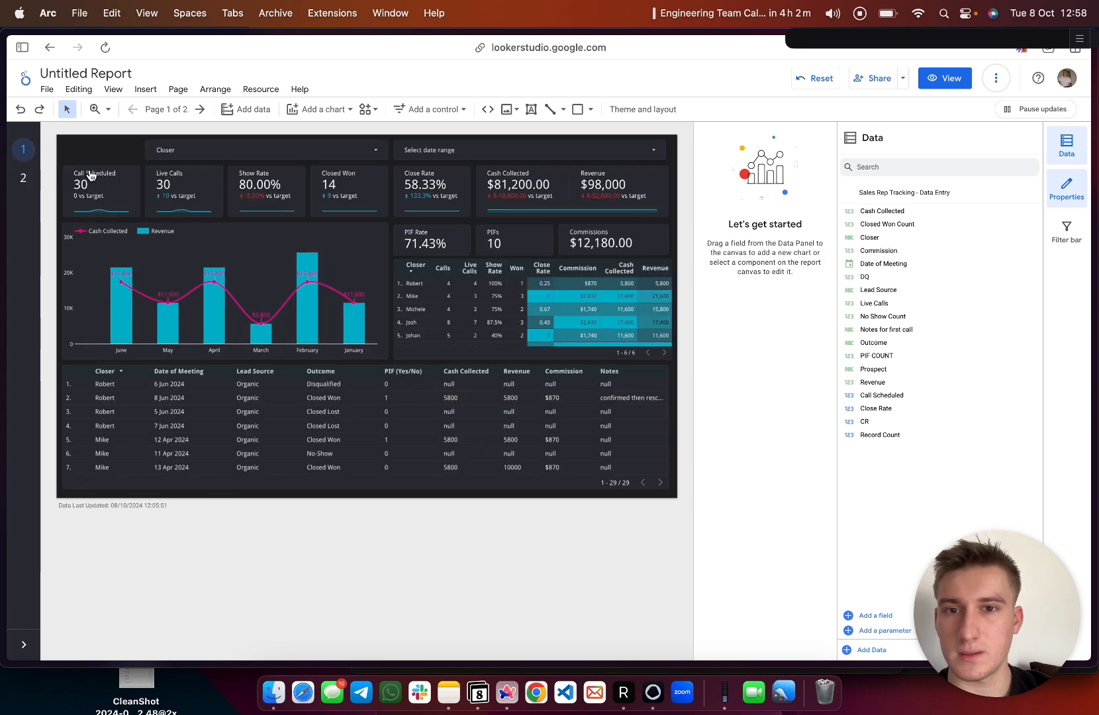
{"action": "left_click", "coordinate": [410, 357]}
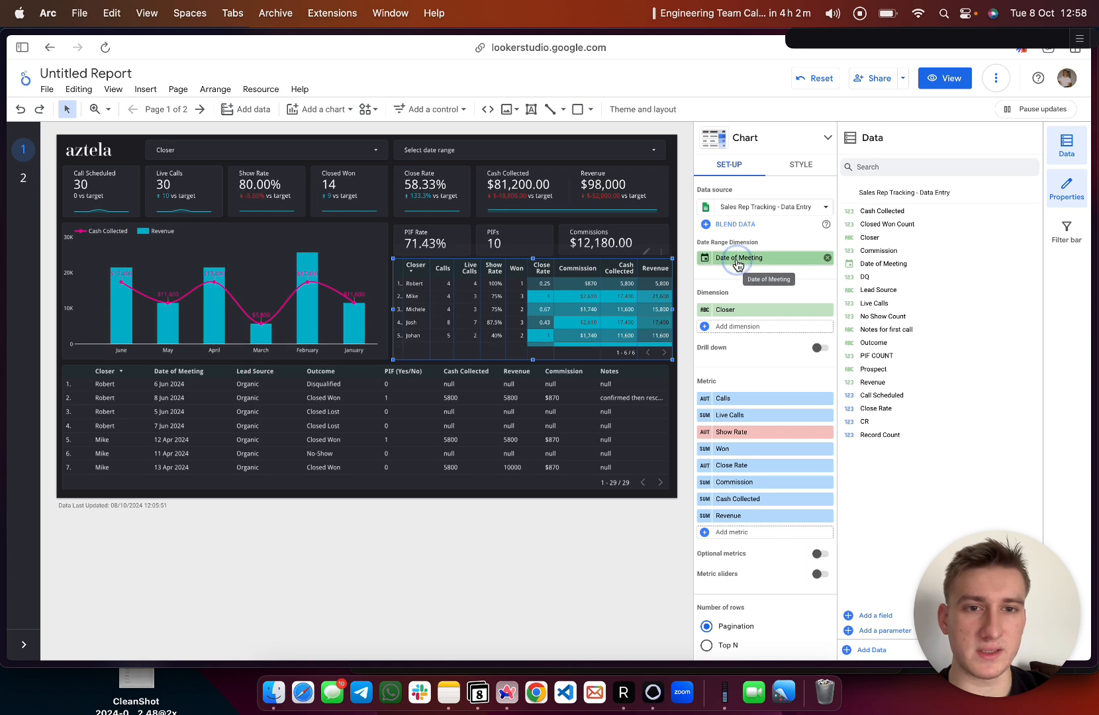
{"action": "left_click", "coordinate": [739, 258]}
{"action": "left_click", "coordinate": [709, 281]}
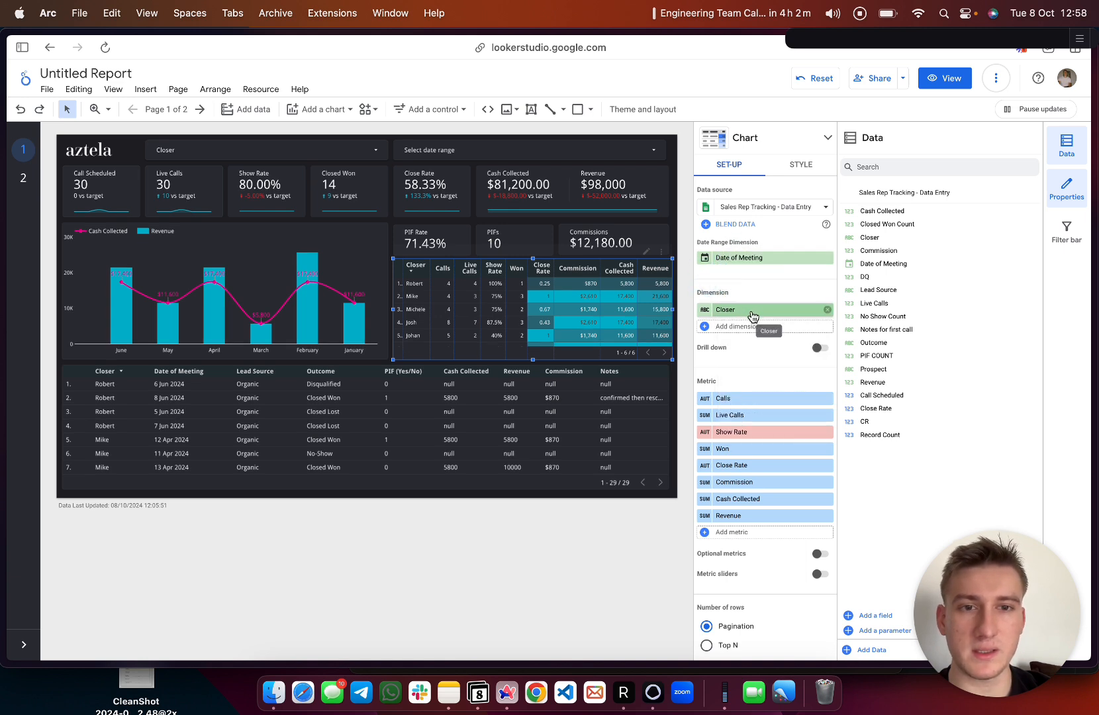
{"action": "left_click", "coordinate": [747, 309]}
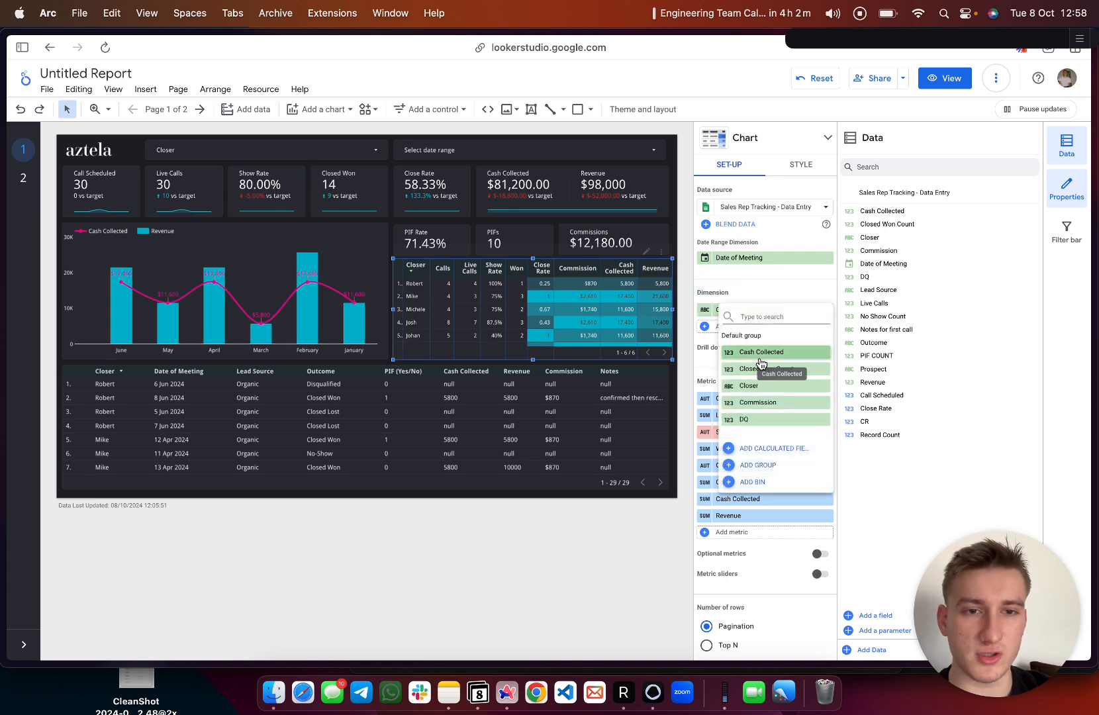
{"action": "left_click", "coordinate": [754, 290]}
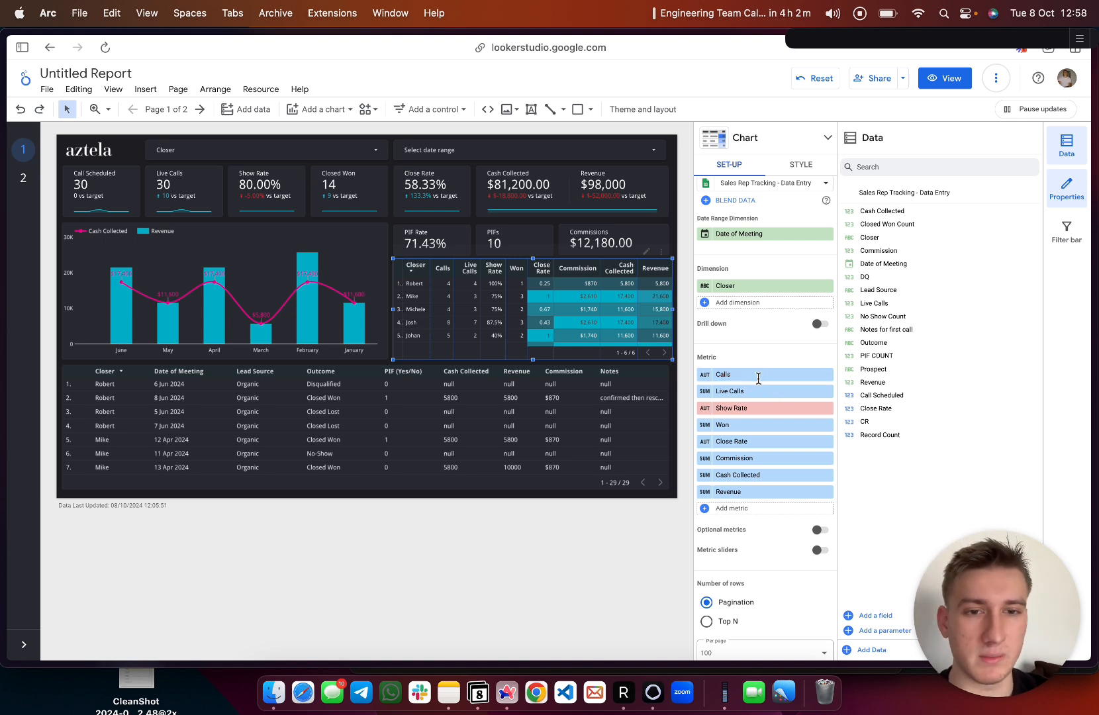
{"action": "left_click", "coordinate": [737, 374]}
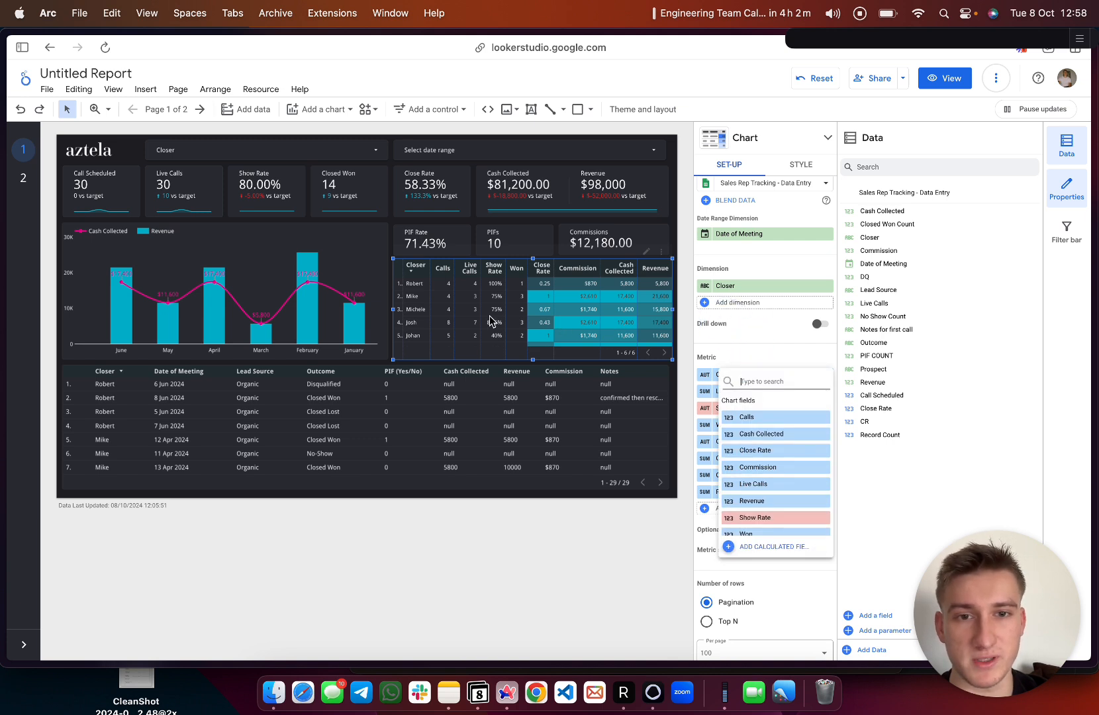
{"action": "left_click", "coordinate": [593, 318]}
{"action": "left_click", "coordinate": [772, 375]}
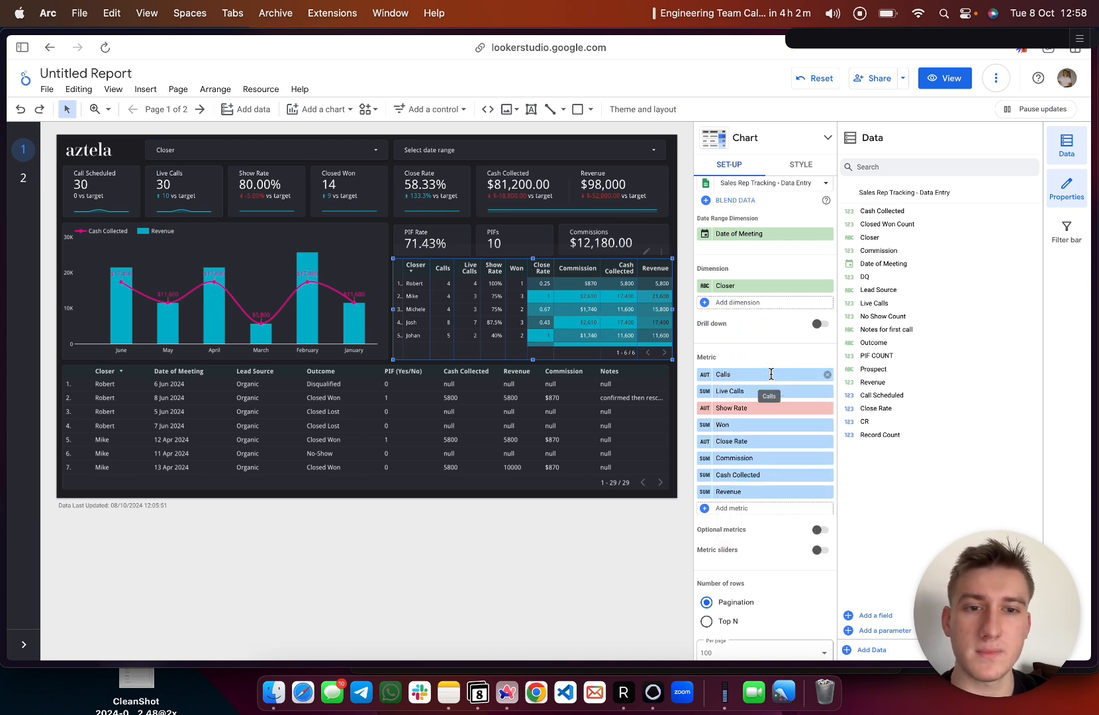
{"action": "left_click", "coordinate": [894, 470]}
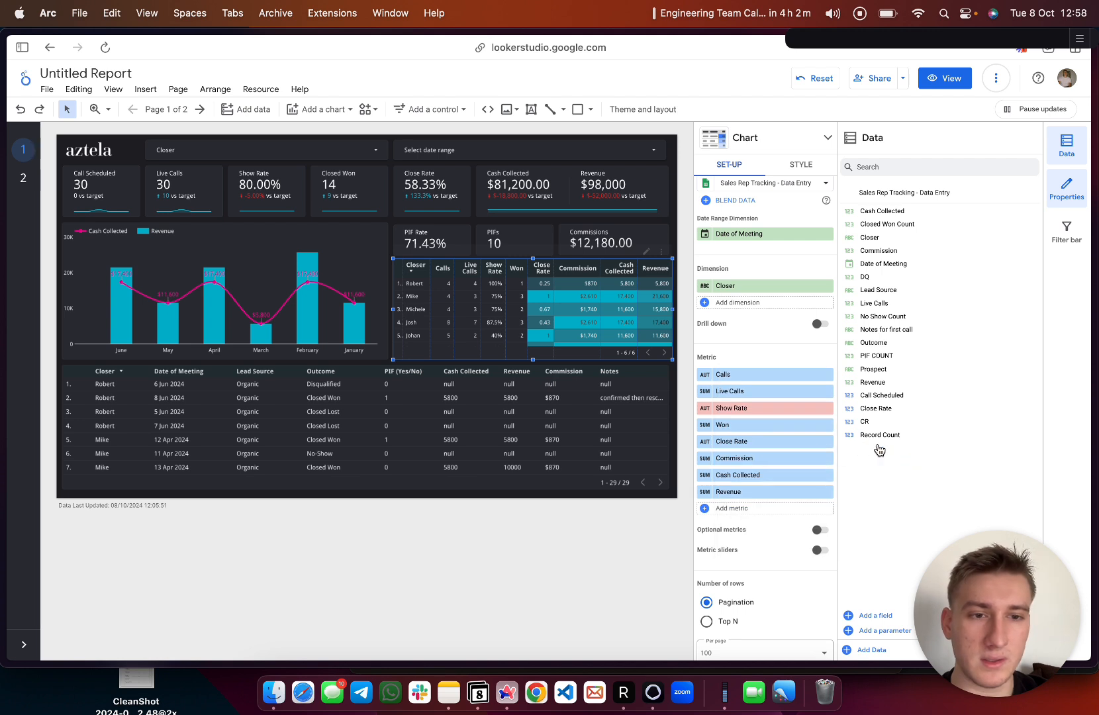
{"action": "left_click", "coordinate": [734, 390]}
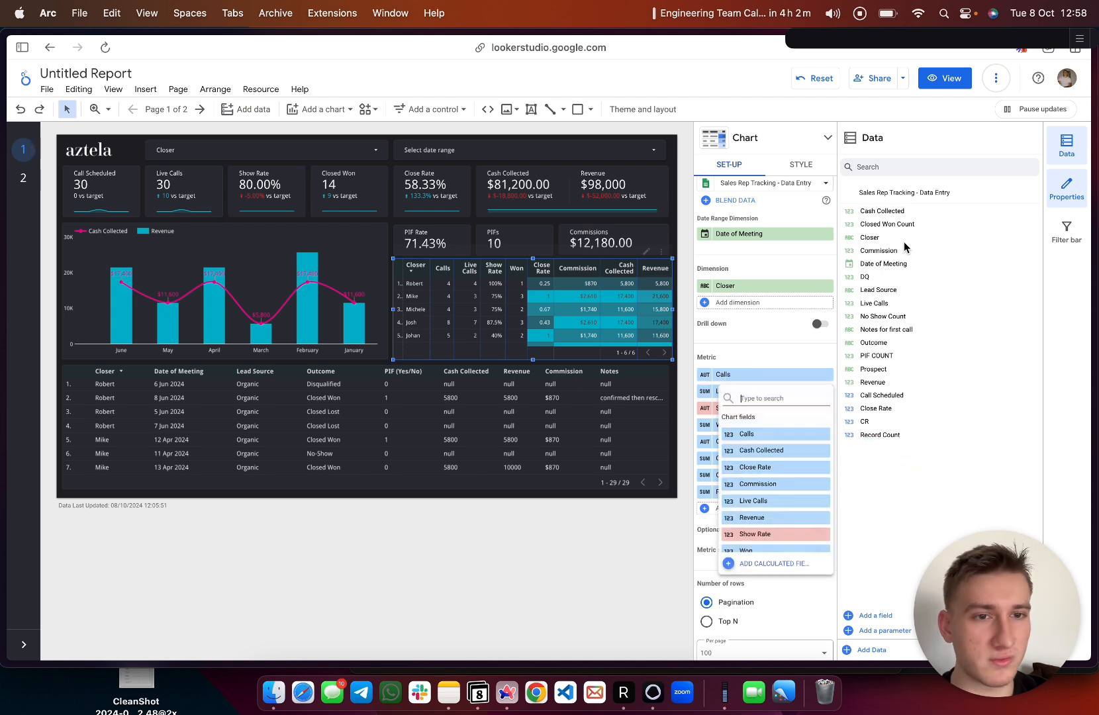
{"action": "left_click", "coordinate": [894, 469]}
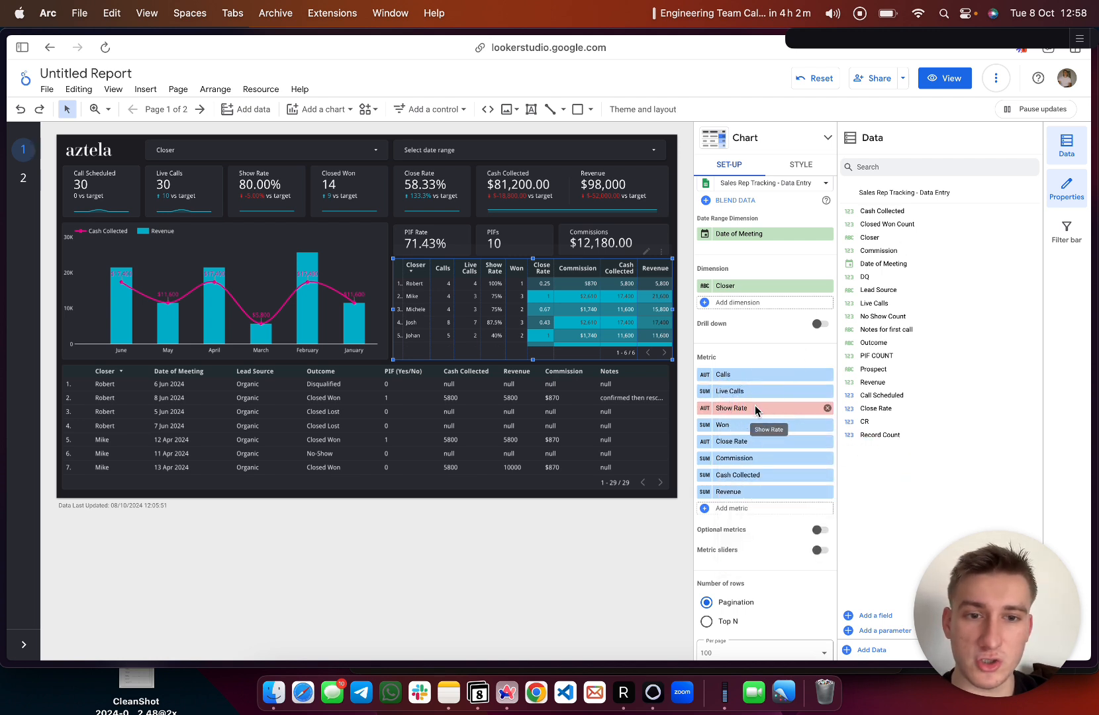
{"action": "left_click", "coordinate": [876, 470]}
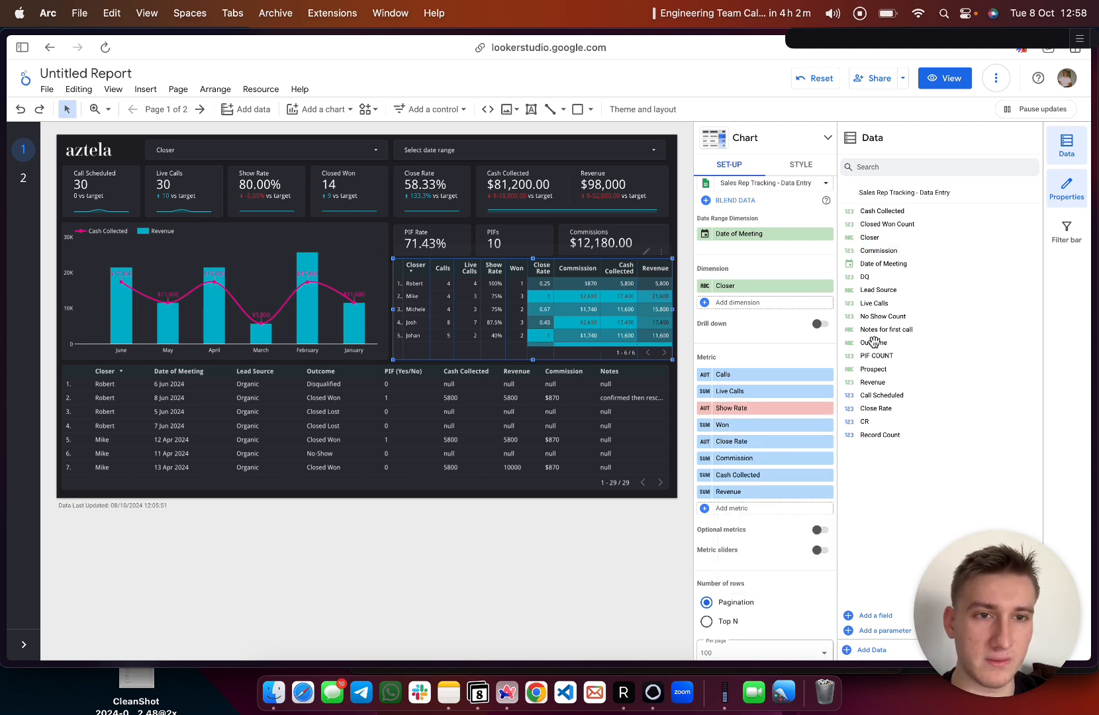
{"action": "left_click_drag", "start_coordinate": [869, 303], "coordinate": [866, 323]}
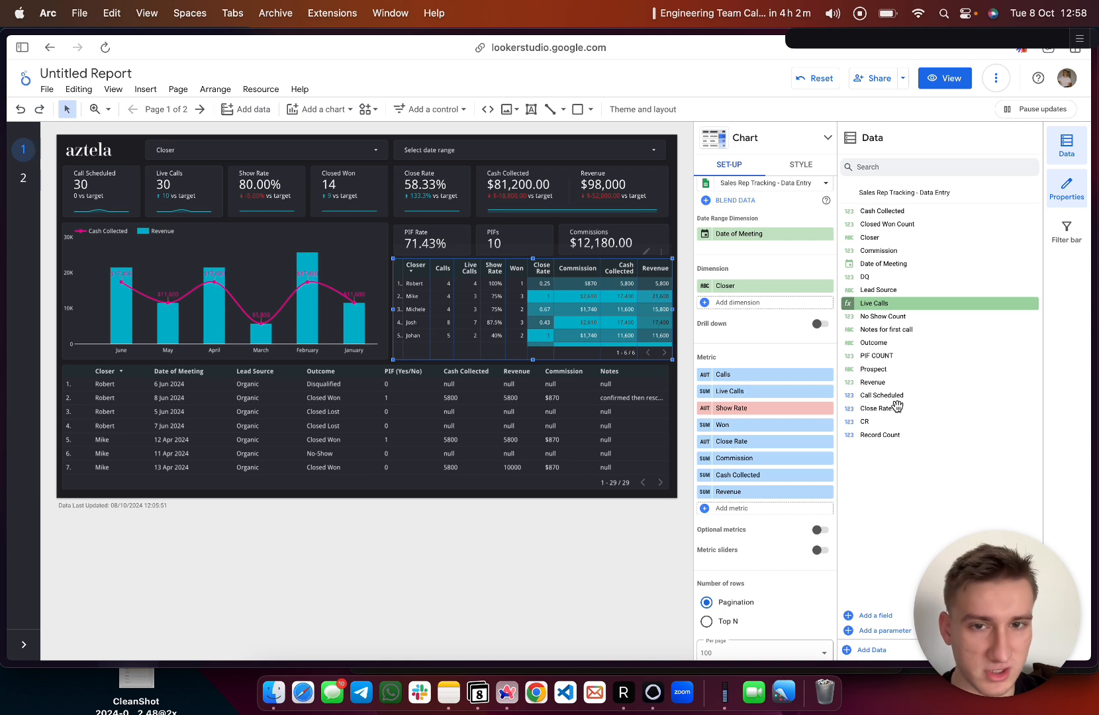
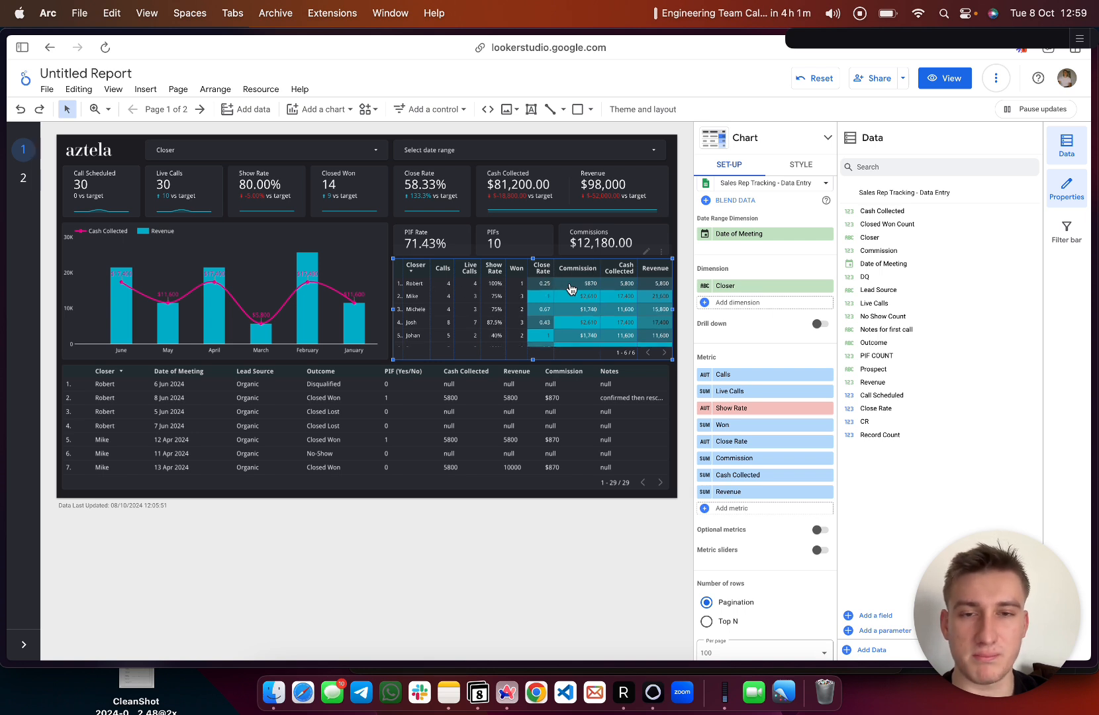
- Examine the closer performance table's style settings, from conditional formatting and table body options to the display type and colour of Metric #6
{"action": "left_click", "coordinate": [798, 164]}
{"action": "scroll", "coordinate": [761, 435], "scroll_direction": "down", "scroll_amount": 10}
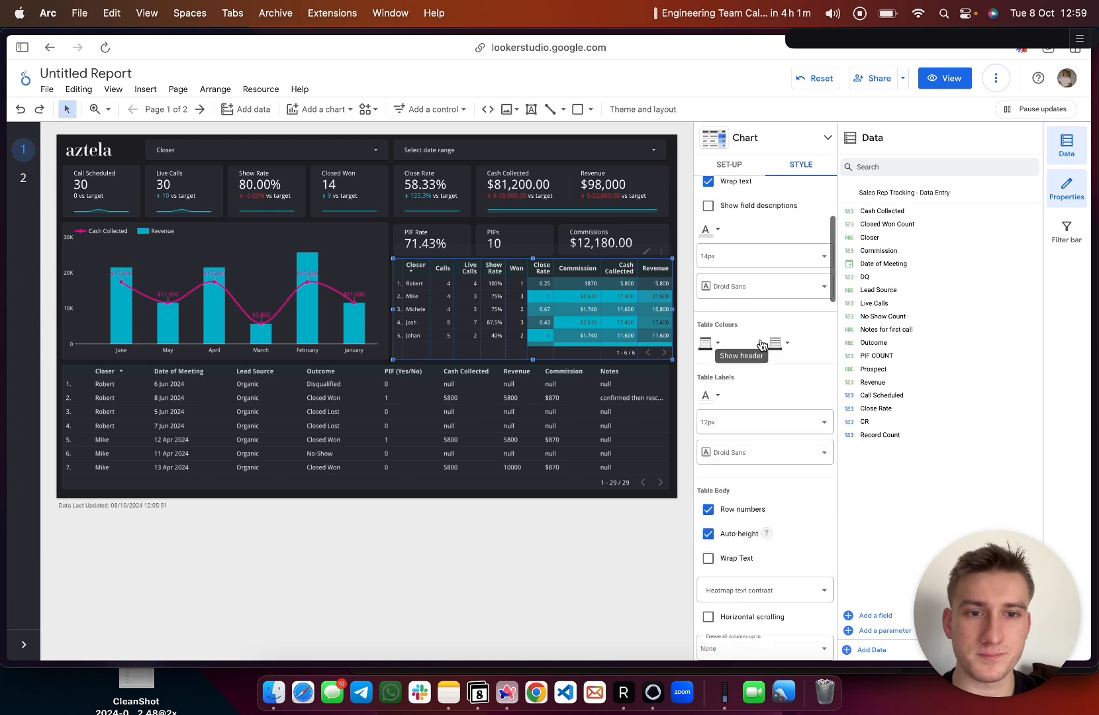
{"action": "scroll", "coordinate": [761, 429], "scroll_direction": "up", "scroll_amount": 10}
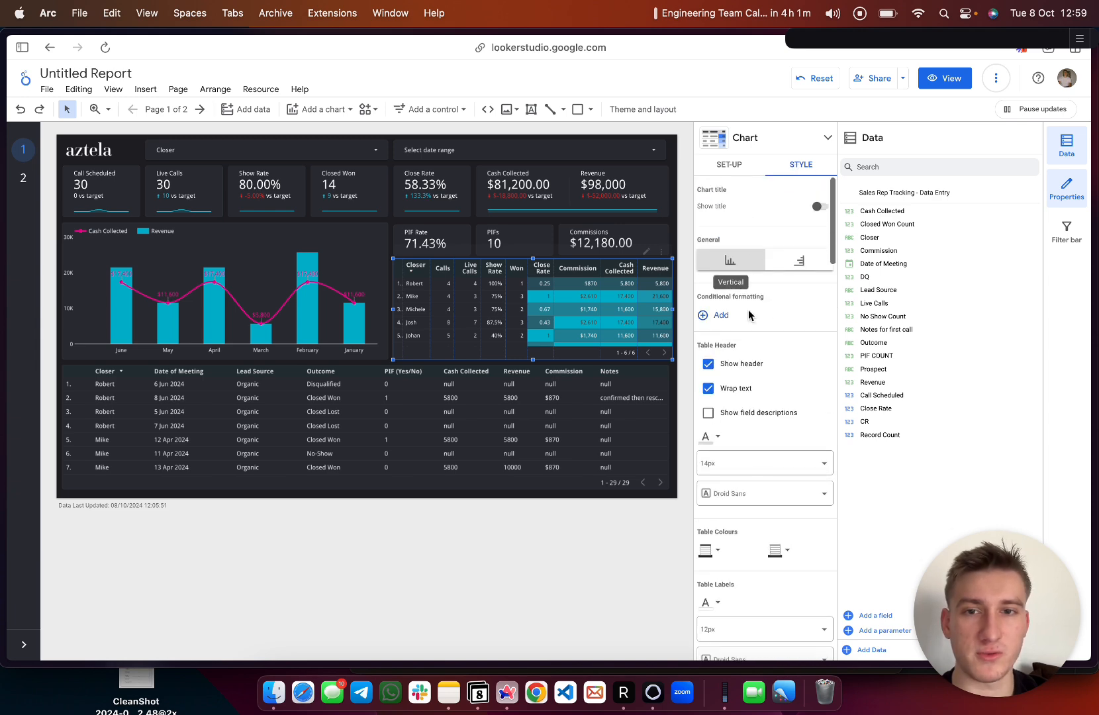
{"action": "scroll", "coordinate": [743, 385], "scroll_direction": "down", "scroll_amount": 5}
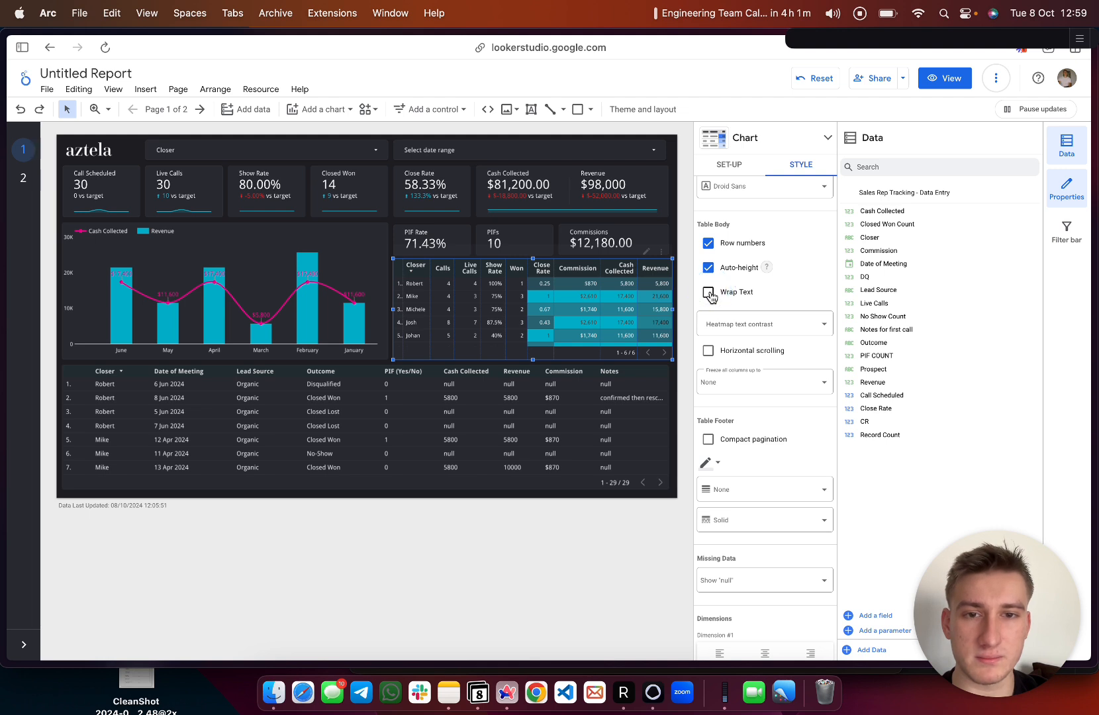
{"action": "scroll", "coordinate": [763, 311], "scroll_direction": "up", "scroll_amount": 5}
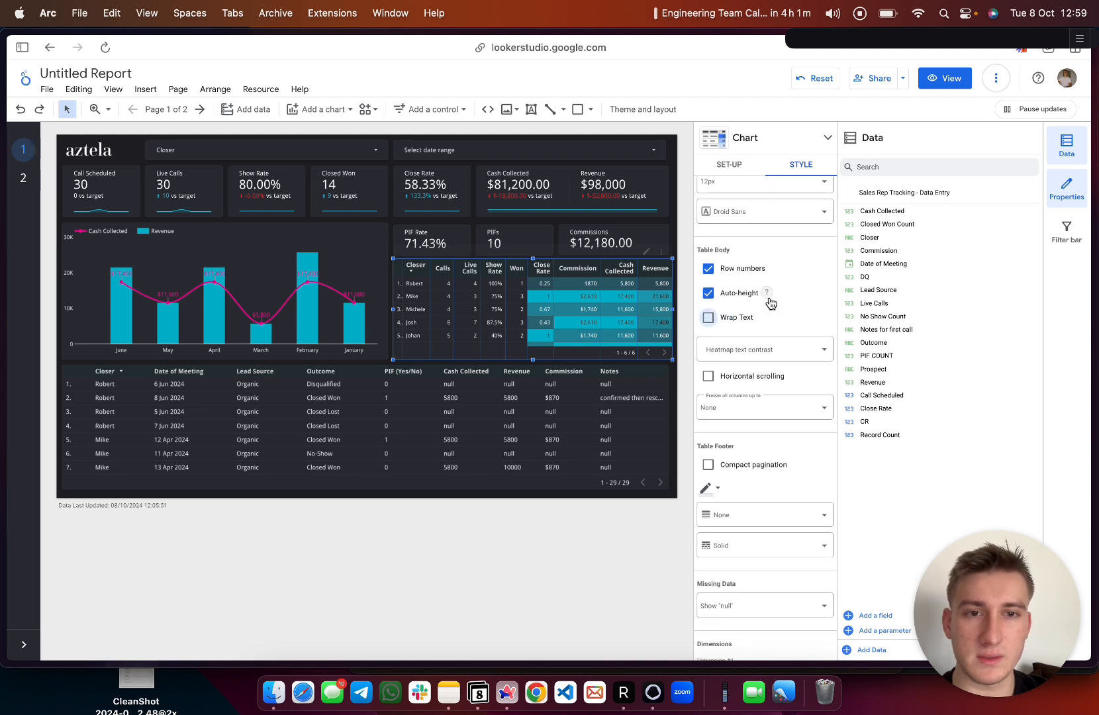
{"action": "scroll", "coordinate": [763, 358], "scroll_direction": "up", "scroll_amount": 8}
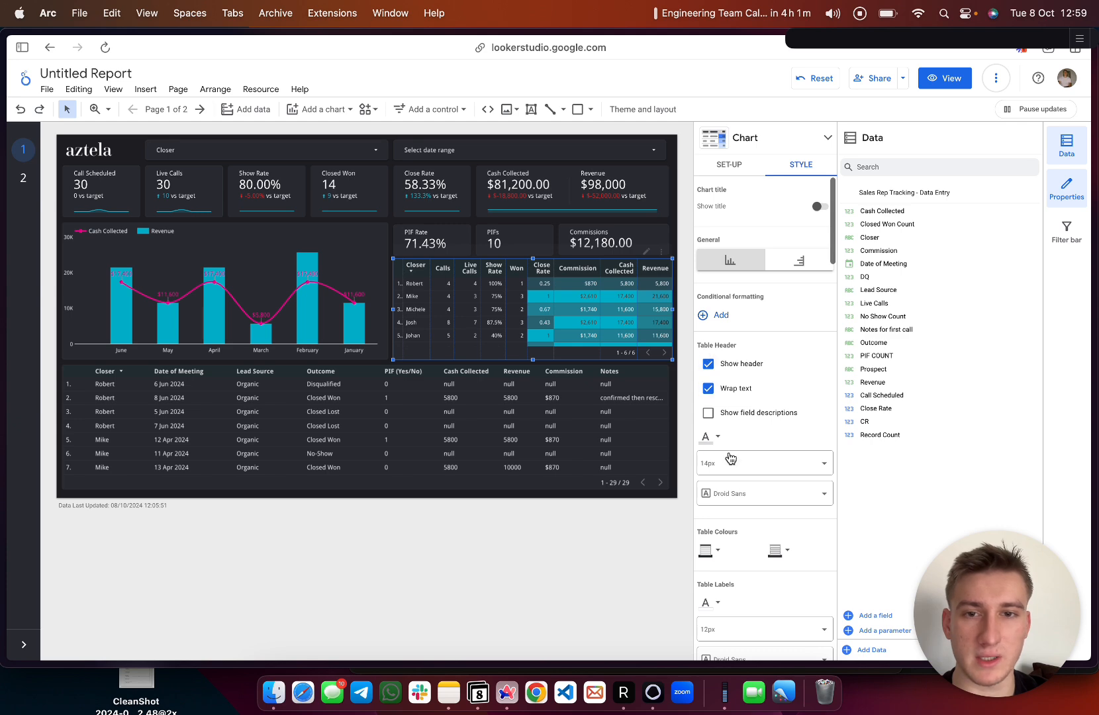
{"action": "scroll", "coordinate": [731, 458], "scroll_direction": "down", "scroll_amount": 6}
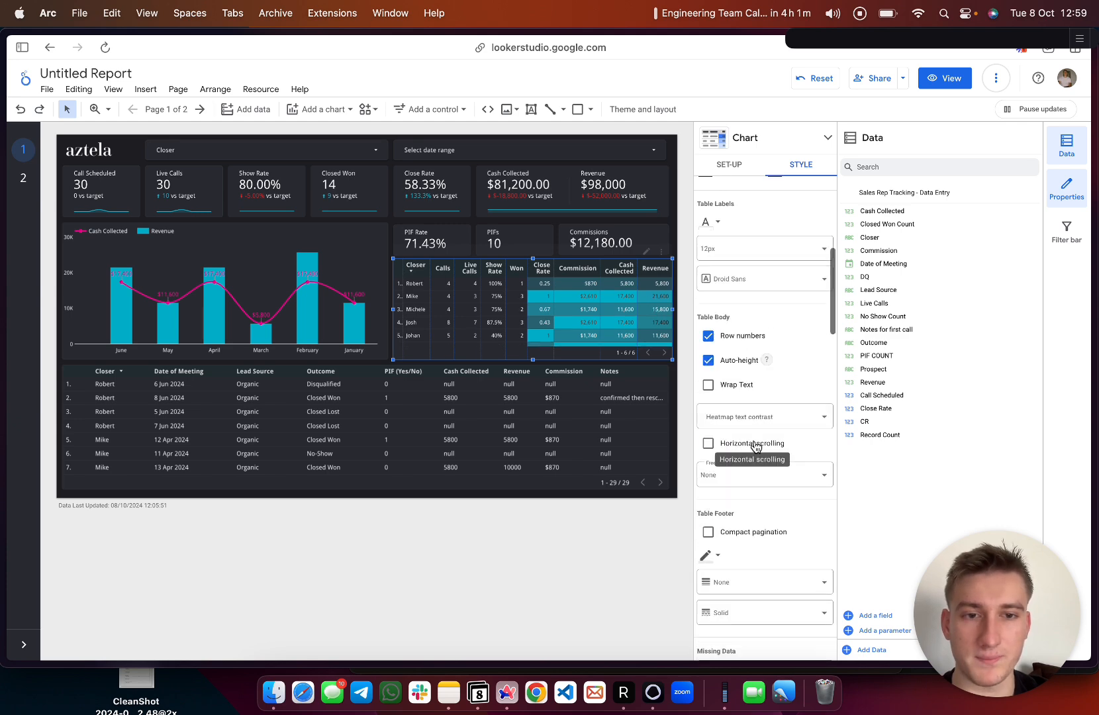
{"action": "scroll", "coordinate": [755, 448], "scroll_direction": "down", "scroll_amount": 10}
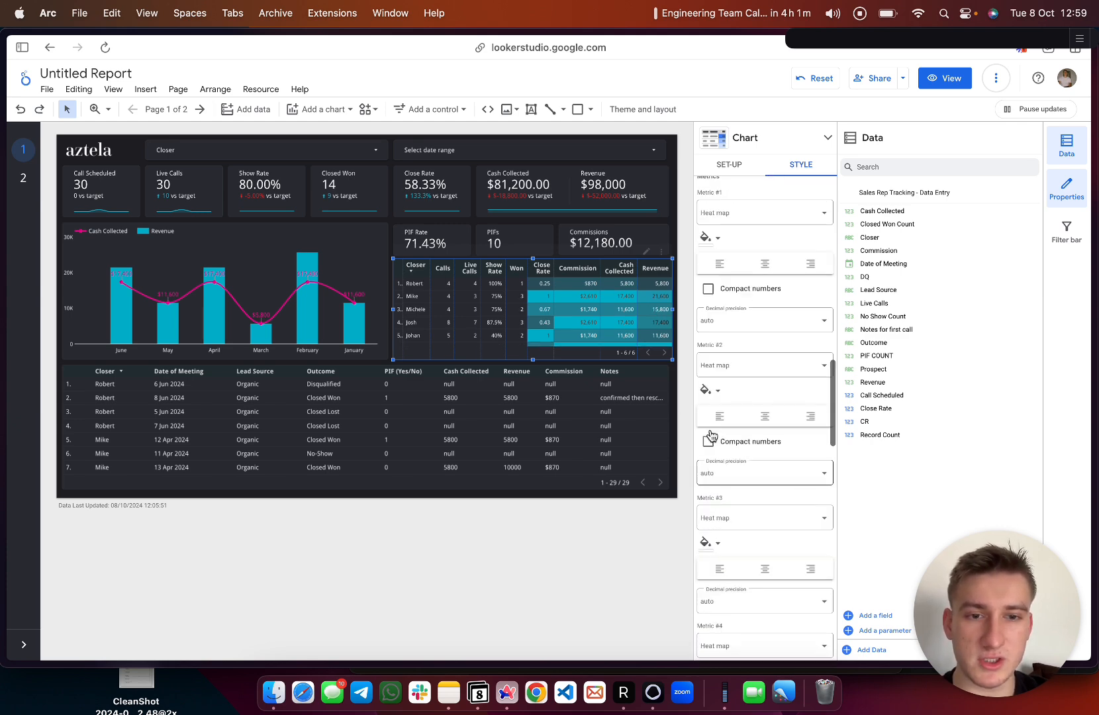
{"action": "scroll", "coordinate": [740, 397], "scroll_direction": "up", "scroll_amount": 2}
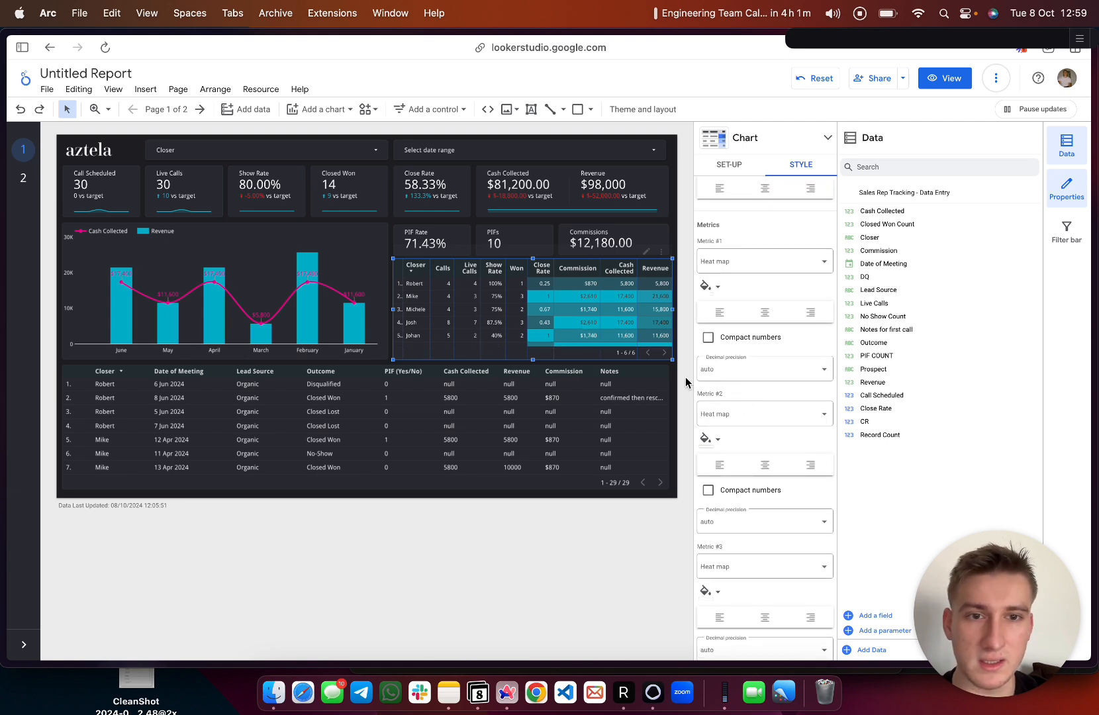
{"action": "scroll", "coordinate": [755, 407], "scroll_direction": "down", "scroll_amount": 1}
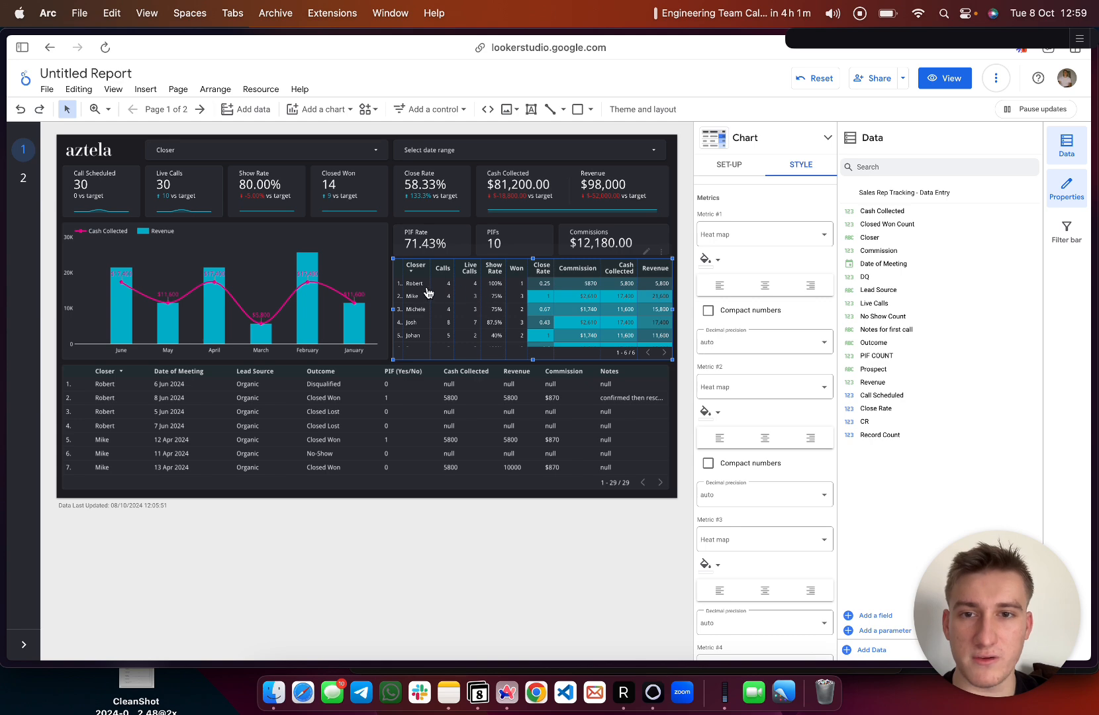
{"action": "scroll", "coordinate": [768, 378], "scroll_direction": "down", "scroll_amount": 10}
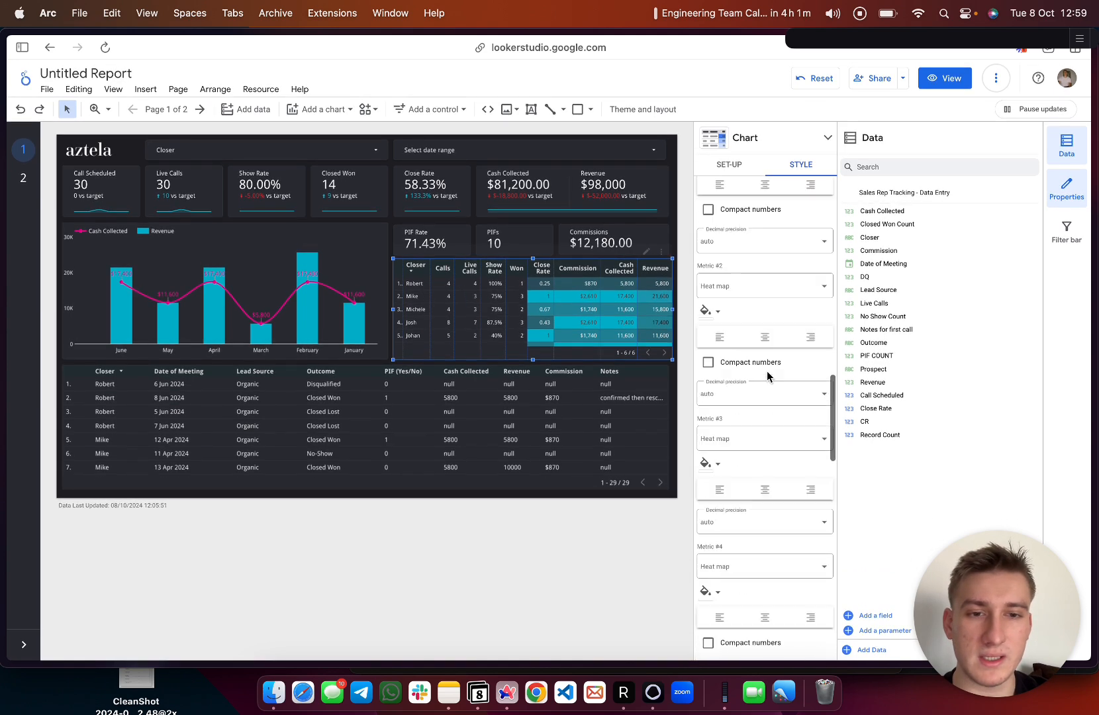
{"action": "scroll", "coordinate": [768, 377], "scroll_direction": "down", "scroll_amount": 5}
{"action": "left_click", "coordinate": [707, 413]}
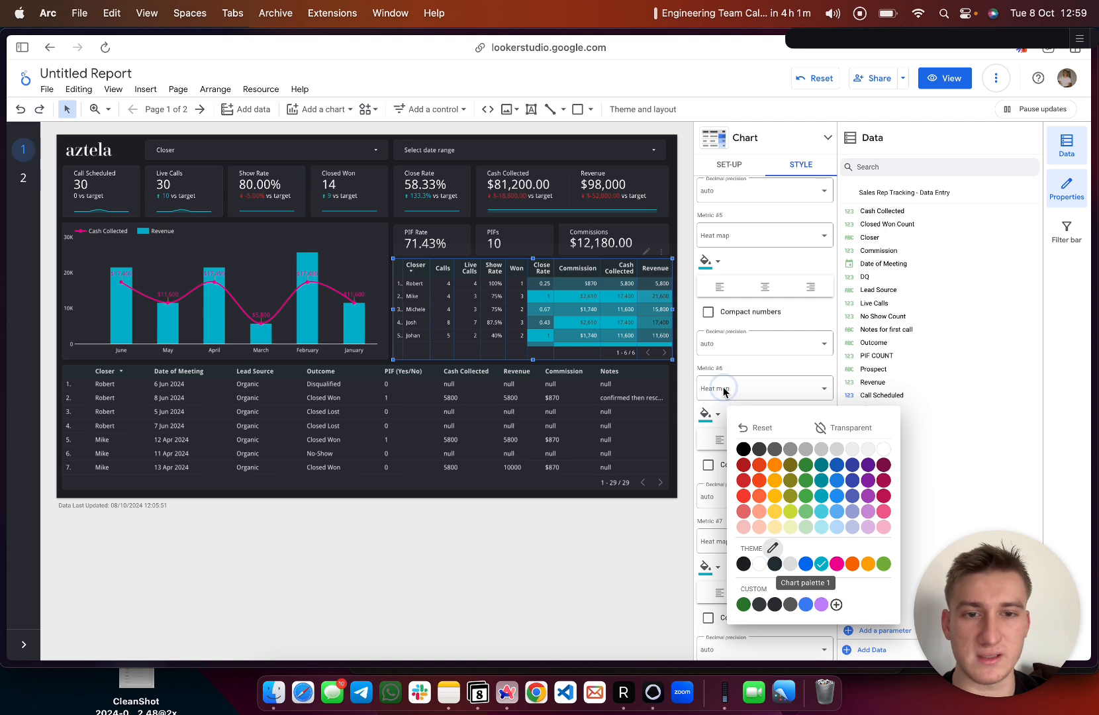
{"action": "left_click", "coordinate": [723, 389]}
{"action": "left_click", "coordinate": [726, 389]}
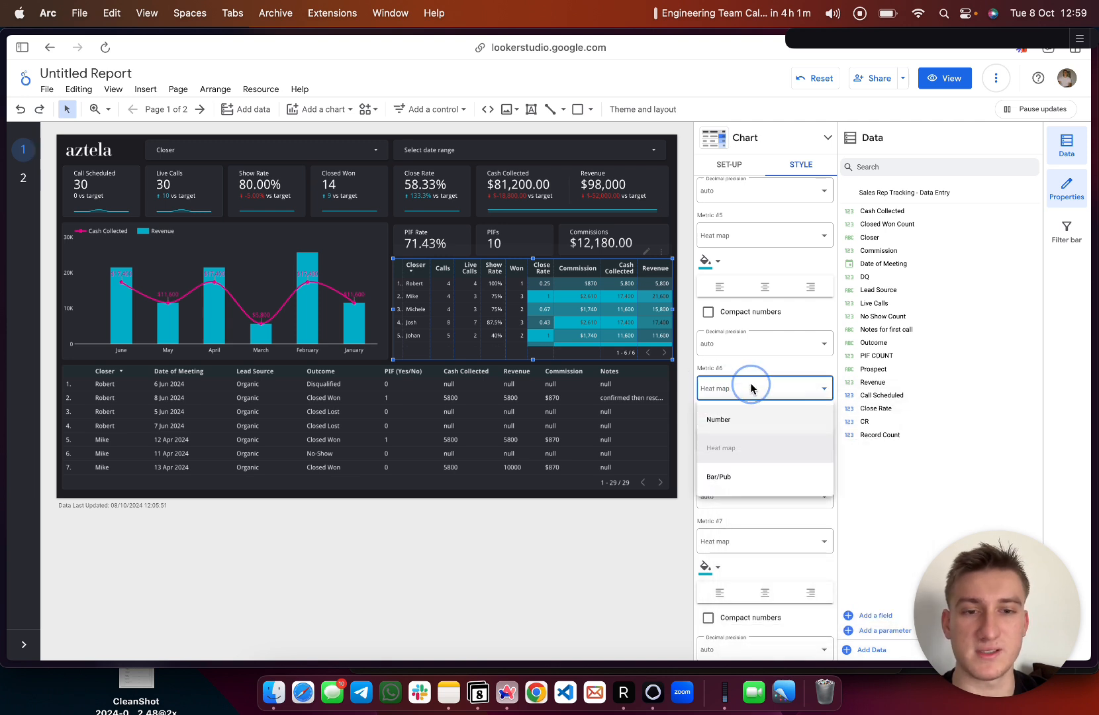
{"action": "left_click", "coordinate": [575, 295]}
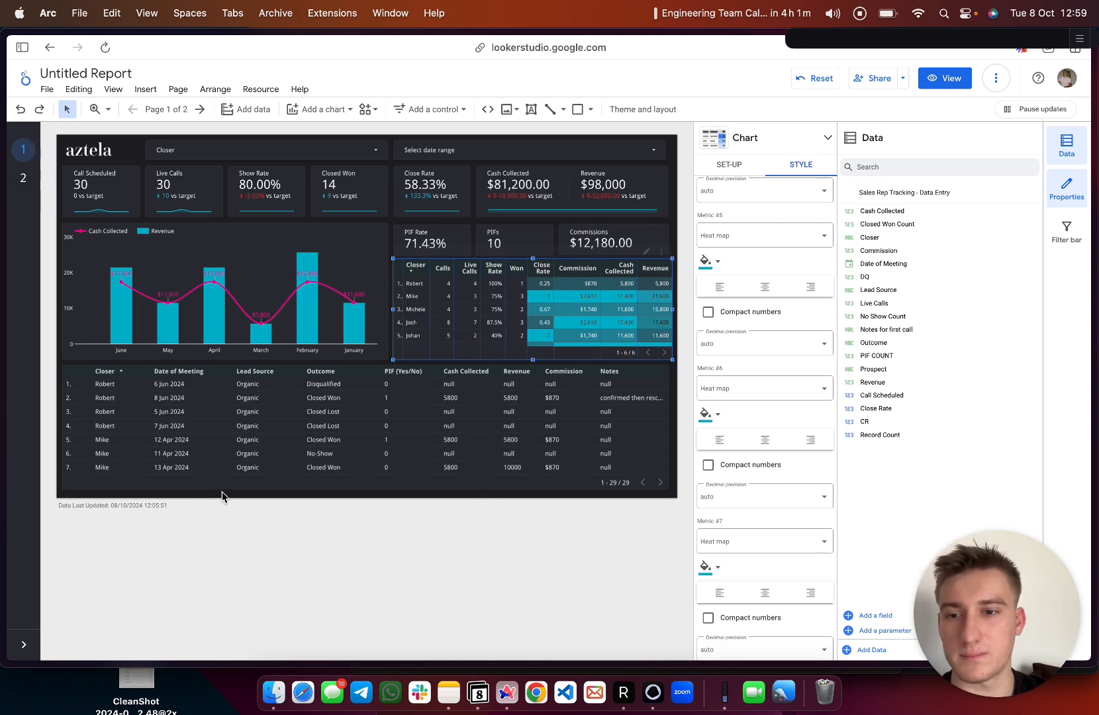
- Copy page one's closer performance table together with the detailed meetings table below it
{"action": "left_click", "coordinate": [421, 486], "text": "shift"}
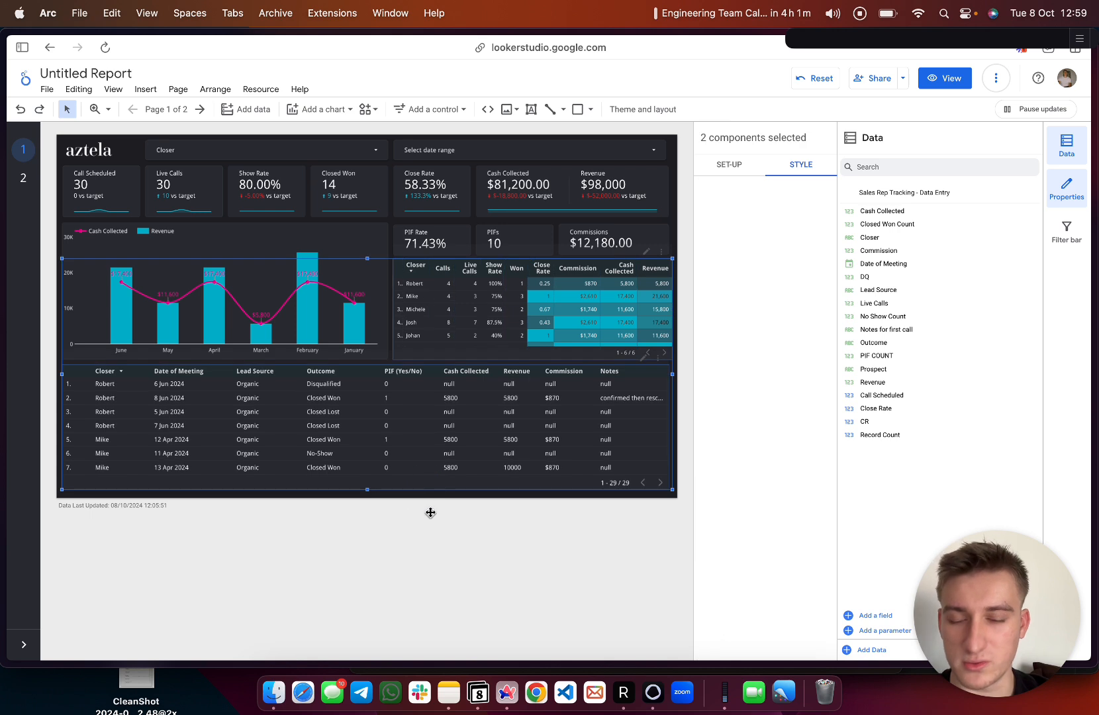
{"action": "key", "text": "super+c"}
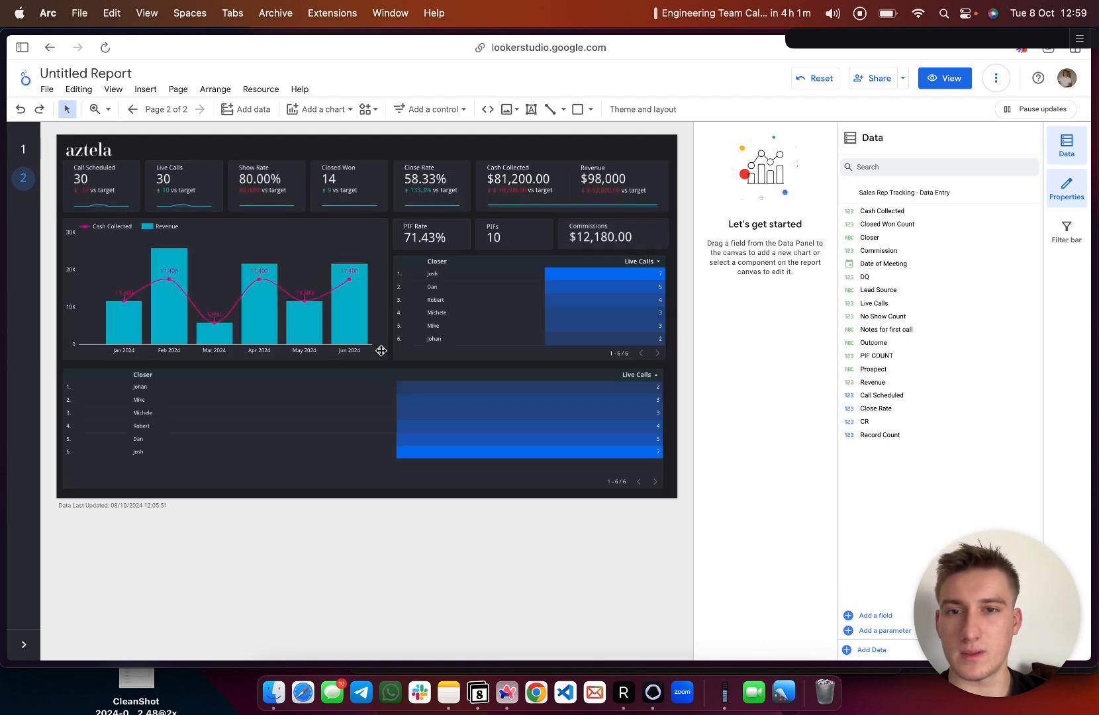
- Add Record Count, Close Rate and Cash Collected as metrics to page two's upper closer table, and try adding Closed Won Count
{"action": "left_click", "coordinate": [430, 362]}
{"action": "left_click", "coordinate": [438, 351]}
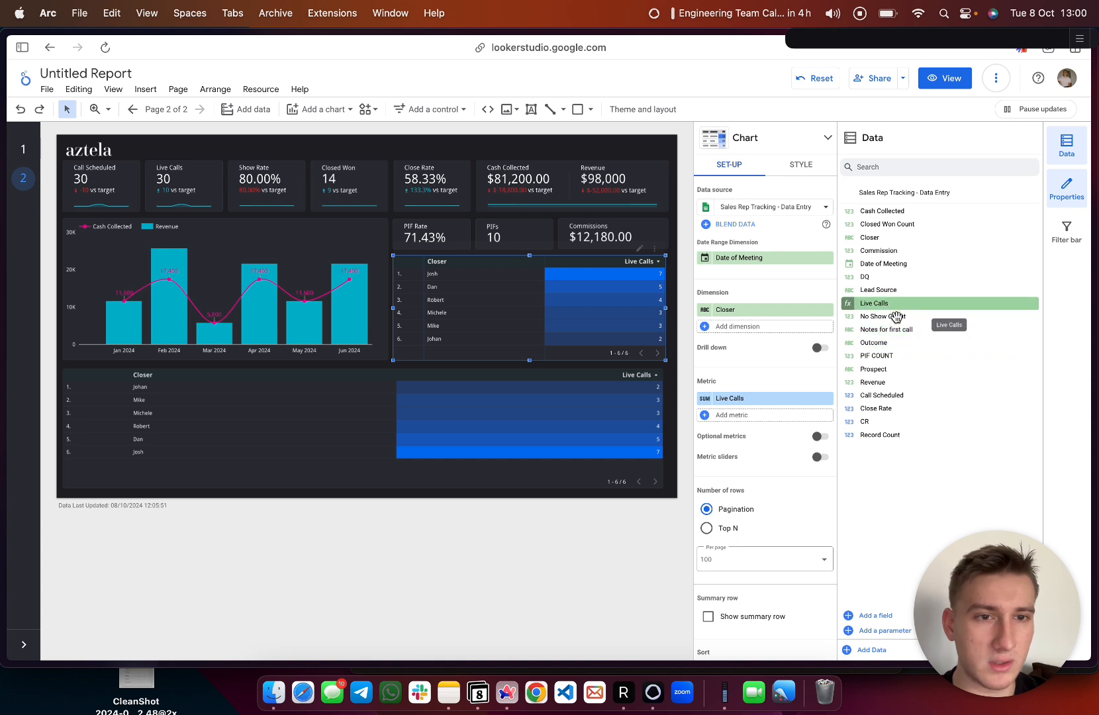
{"action": "left_click_drag", "start_coordinate": [883, 435], "coordinate": [768, 415]}
{"action": "left_click_drag", "start_coordinate": [876, 409], "coordinate": [920, 354]}
{"action": "left_click_drag", "start_coordinate": [875, 211], "coordinate": [958, 267]}
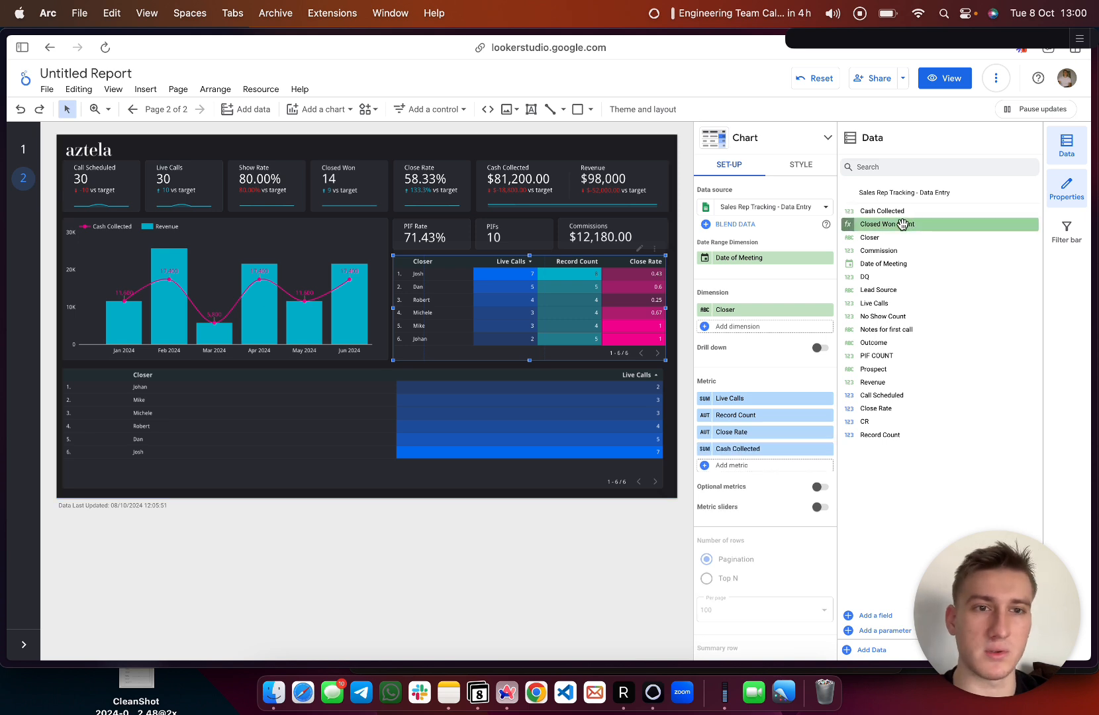
{"action": "left_click_drag", "start_coordinate": [902, 225], "coordinate": [766, 465]}
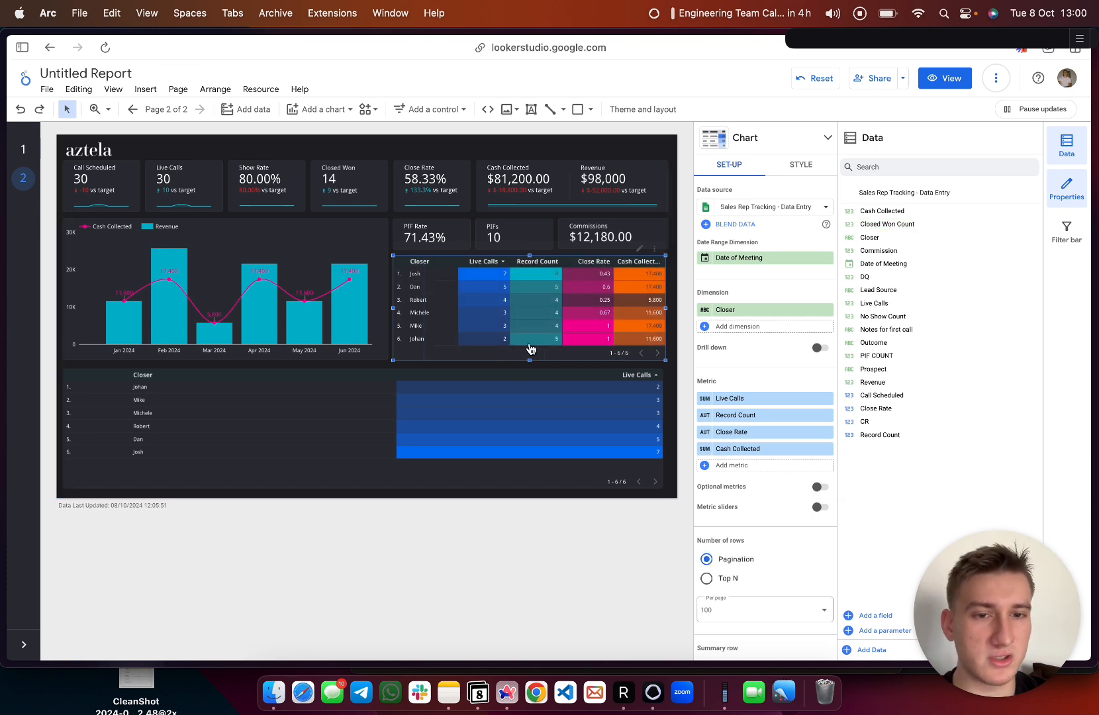
- Set the display format of the upper closer table's Cash Collected metric to Number(0), keeping the Number data type
{"action": "left_click", "coordinate": [706, 450]}
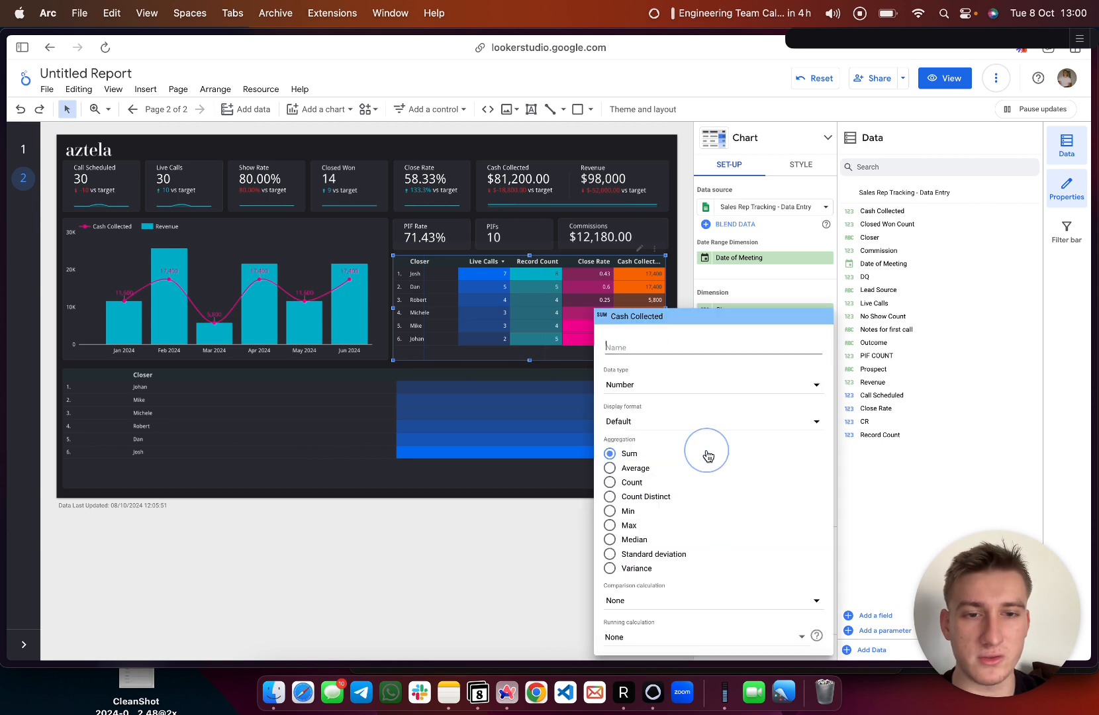
{"action": "left_click", "coordinate": [643, 385]}
{"action": "mouse_move", "coordinate": [658, 414]}
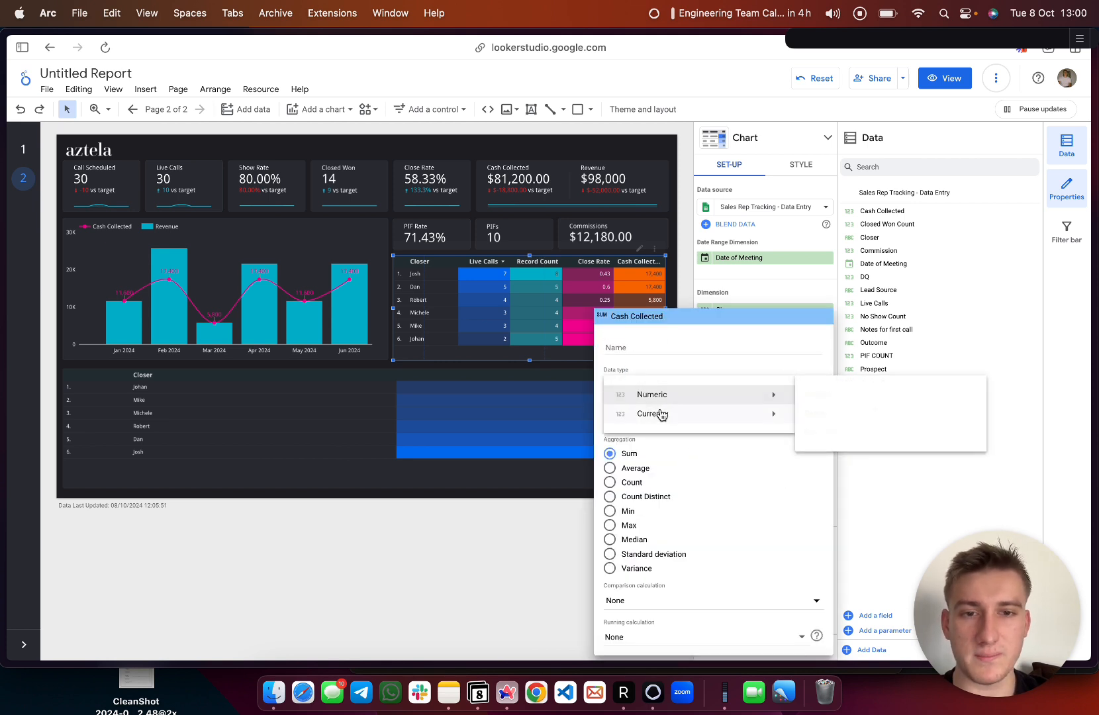
{"action": "scroll", "coordinate": [868, 508], "scroll_direction": "down", "scroll_amount": 10}
{"action": "scroll", "coordinate": [868, 509], "scroll_direction": "down", "scroll_amount": 5}
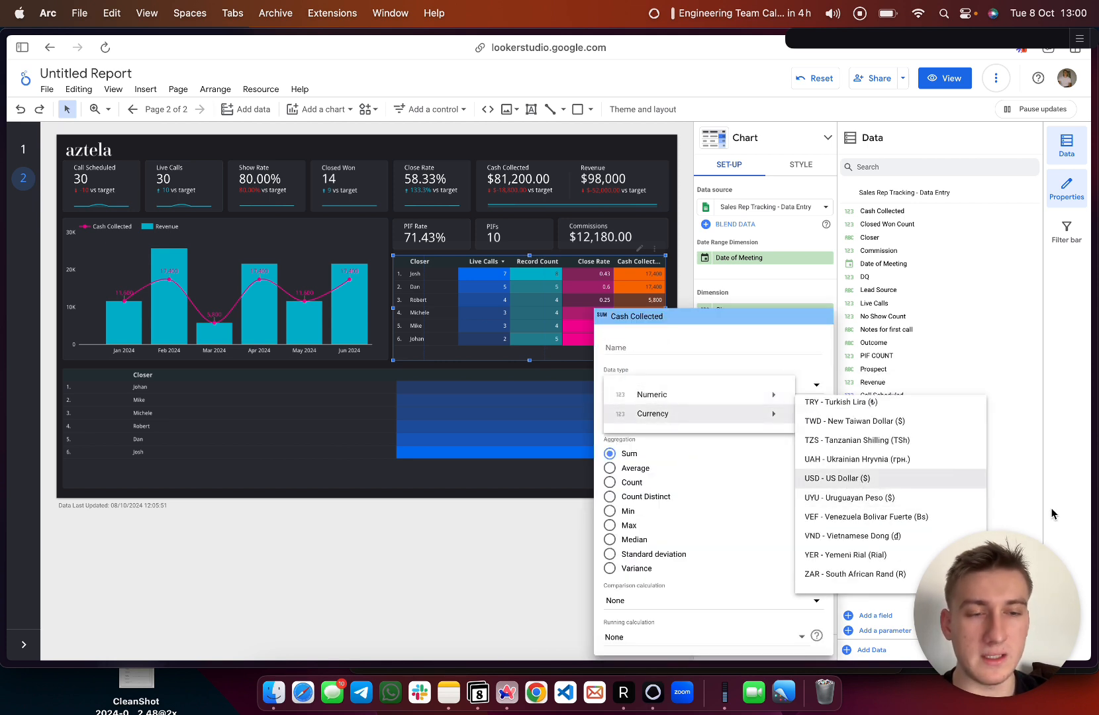
{"action": "key", "text": "Escape"}
{"action": "left_click", "coordinate": [657, 421]}
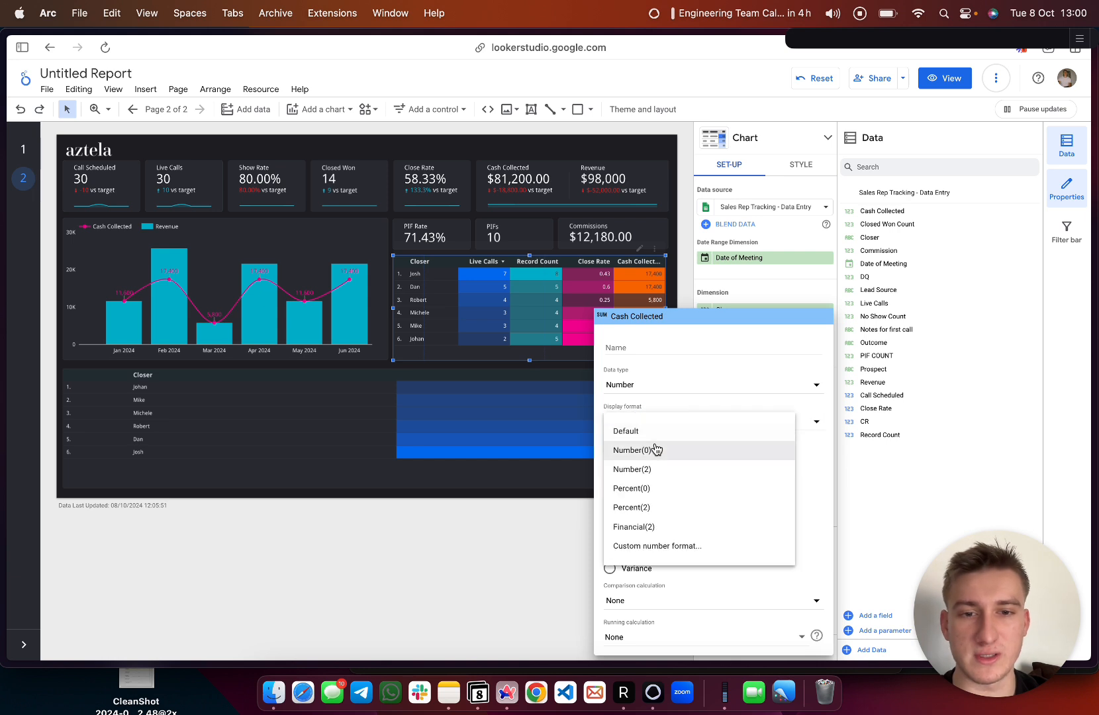
{"action": "left_click", "coordinate": [655, 451]}
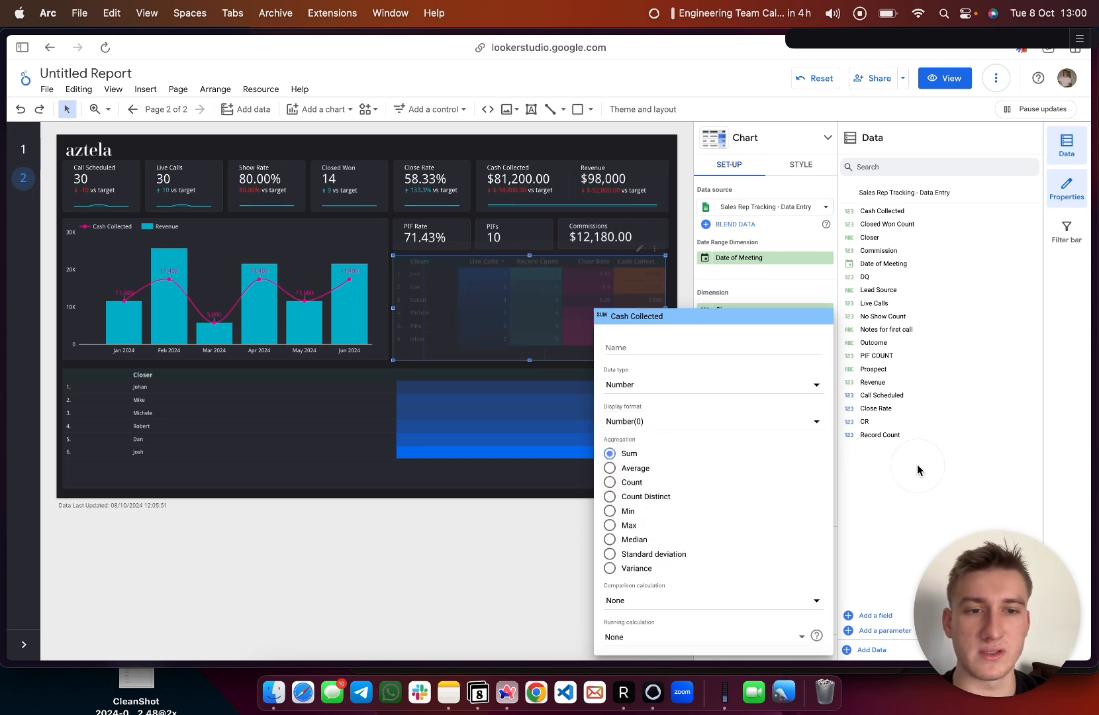
{"action": "left_click", "coordinate": [892, 501]}
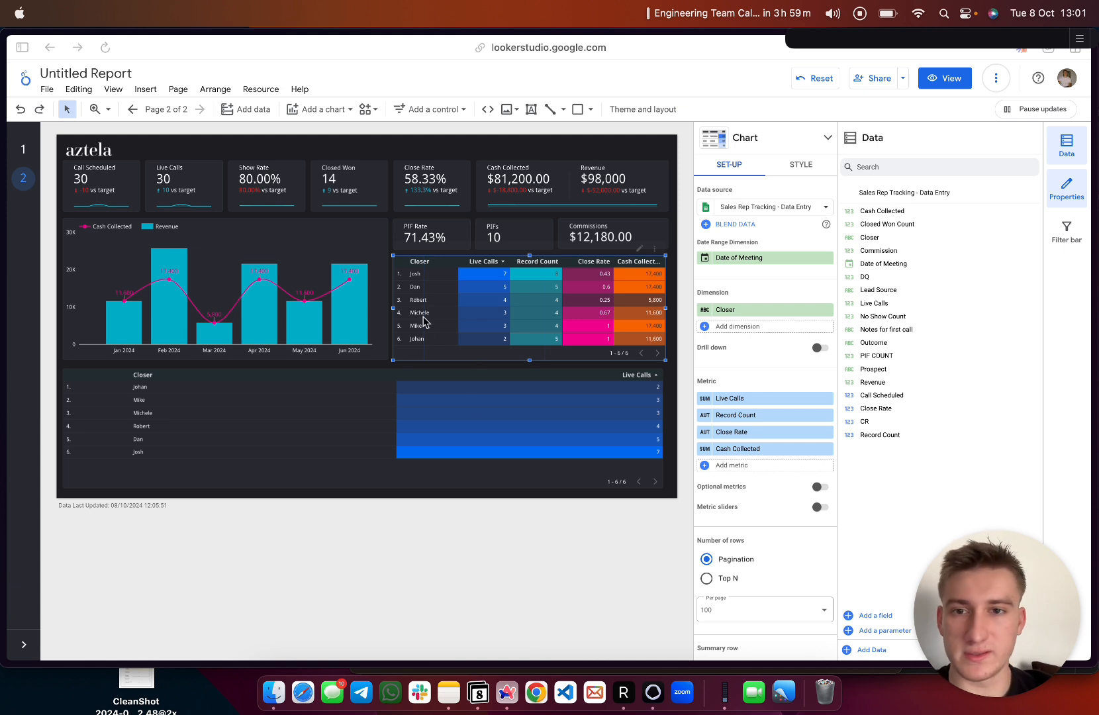
- Replace both heat map closer tables on page two with the two tables copied from page one
{"action": "left_click", "coordinate": [458, 375]}
{"action": "left_click", "coordinate": [443, 358]}
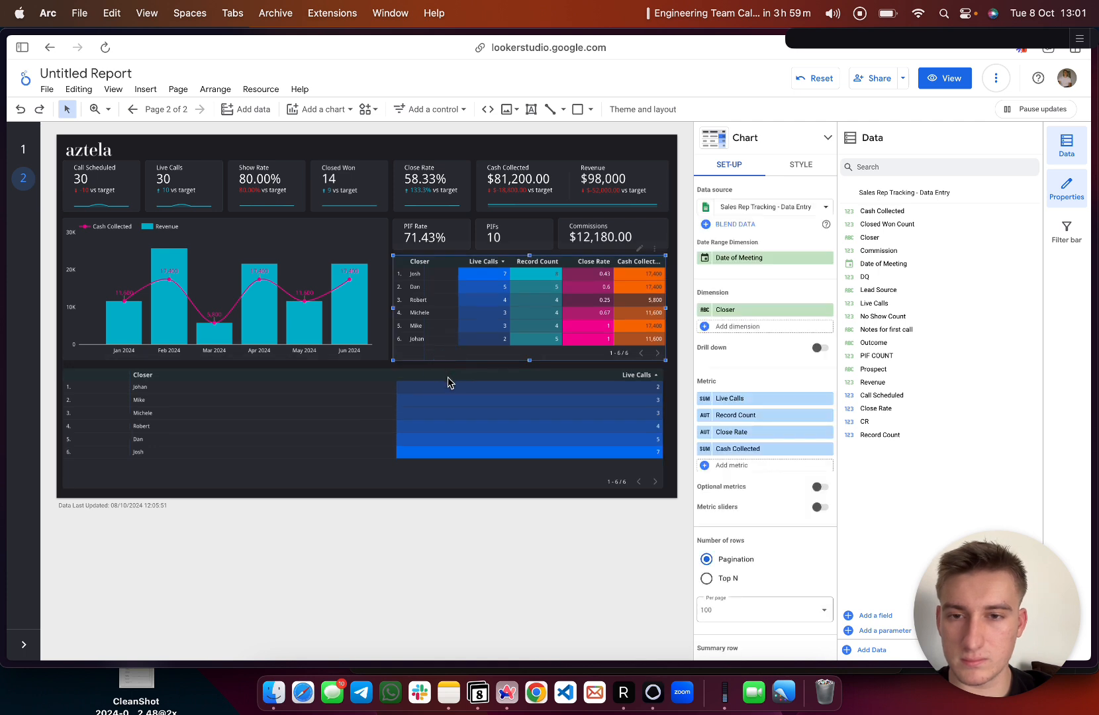
{"action": "left_click", "coordinate": [454, 377], "text": "shift"}
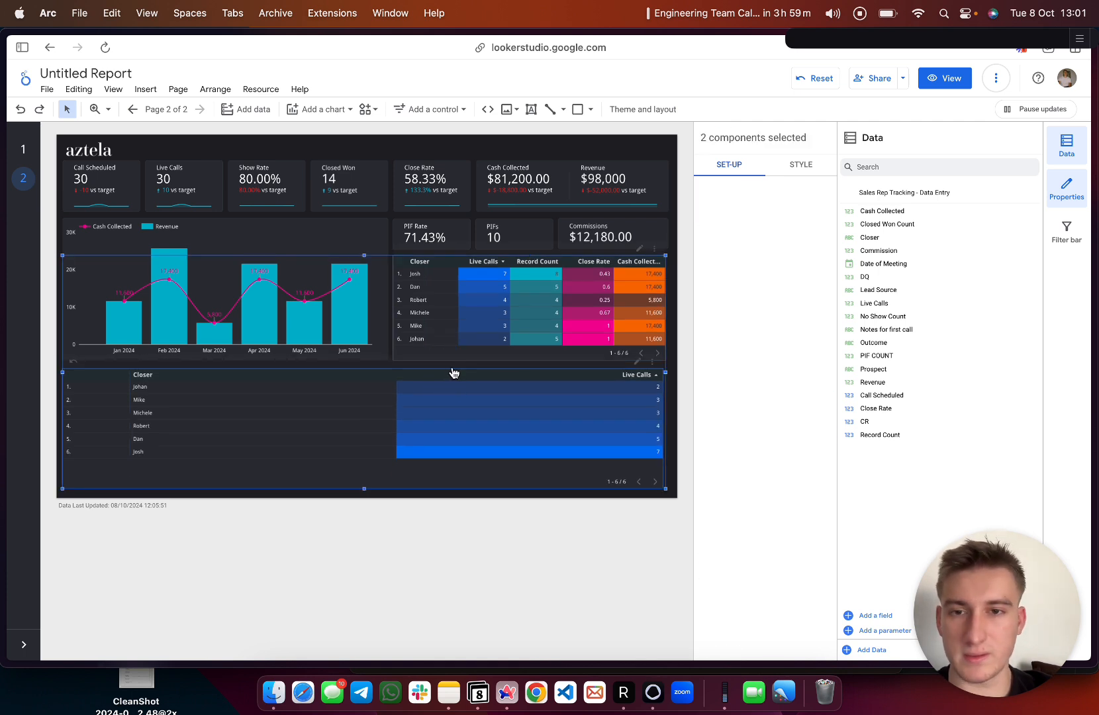
{"action": "left_click", "coordinate": [453, 374]}
{"action": "left_click", "coordinate": [435, 355]}
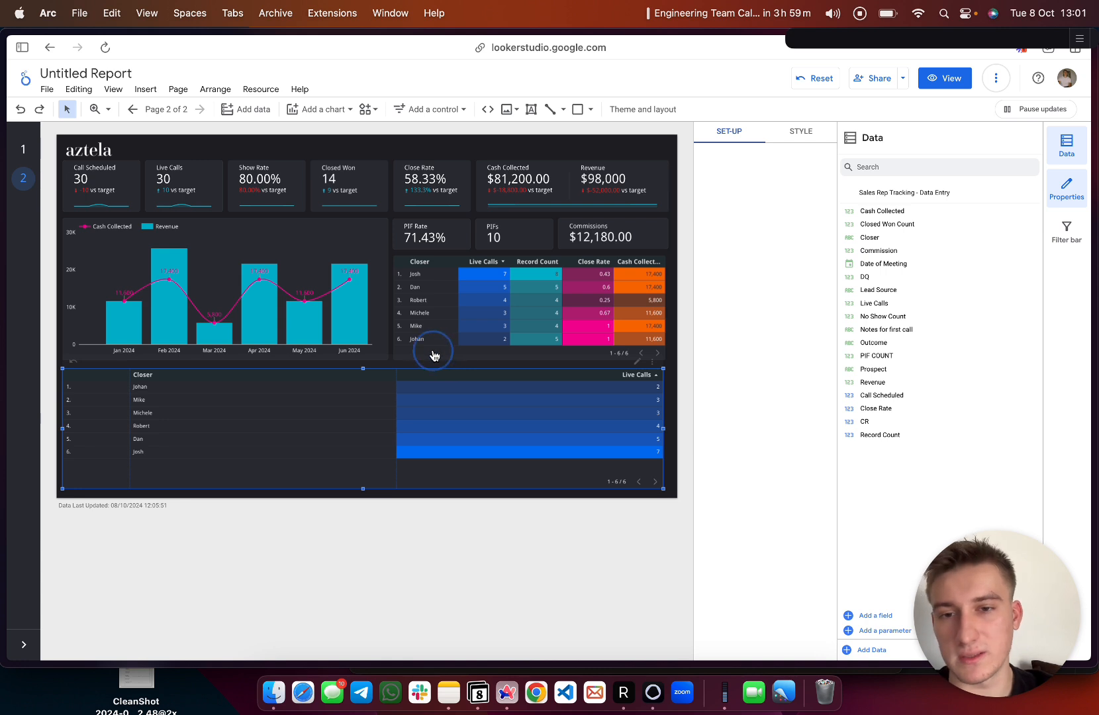
{"action": "key", "text": "Delete"}
{"action": "left_click", "coordinate": [402, 259]}
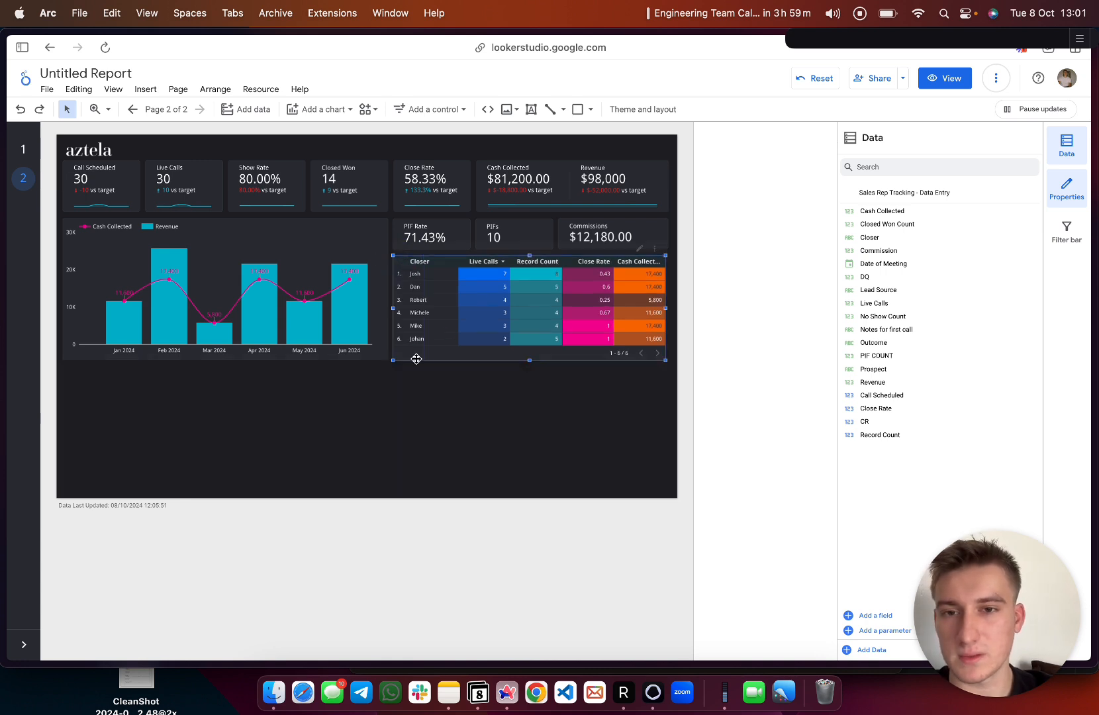
{"action": "key", "text": "Delete"}
{"action": "key", "text": "super+v"}
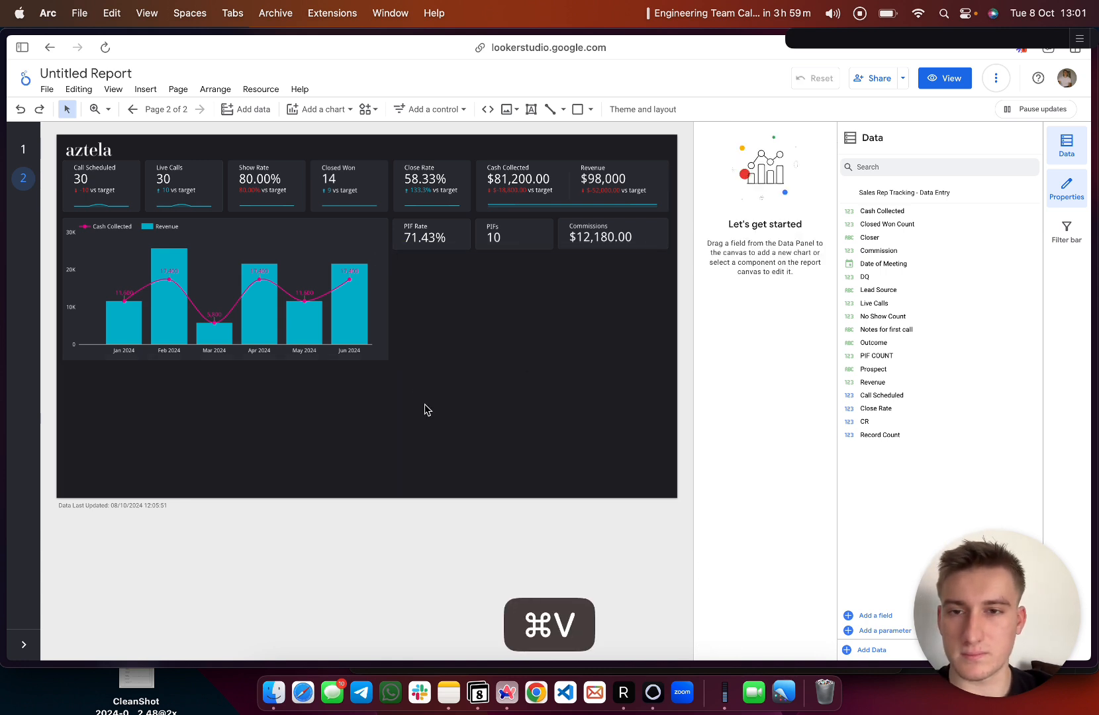
{"action": "left_click", "coordinate": [446, 541]}
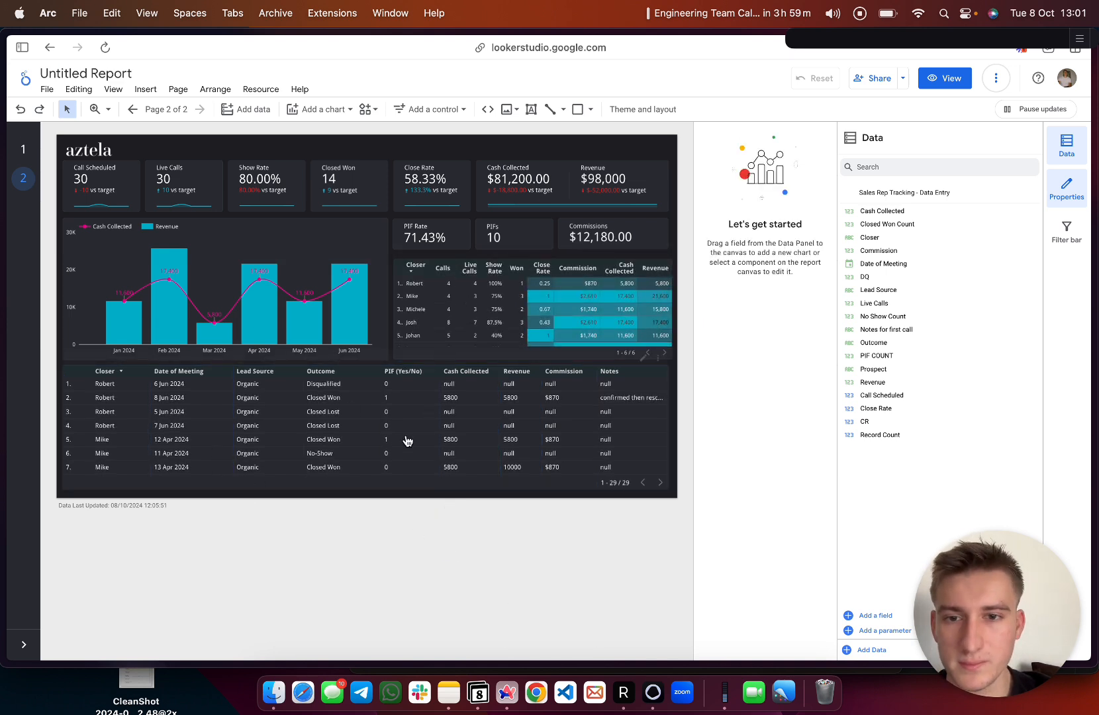
- Delete the pasted detailed meetings table beneath the combo chart
{"action": "left_click", "coordinate": [397, 485]}
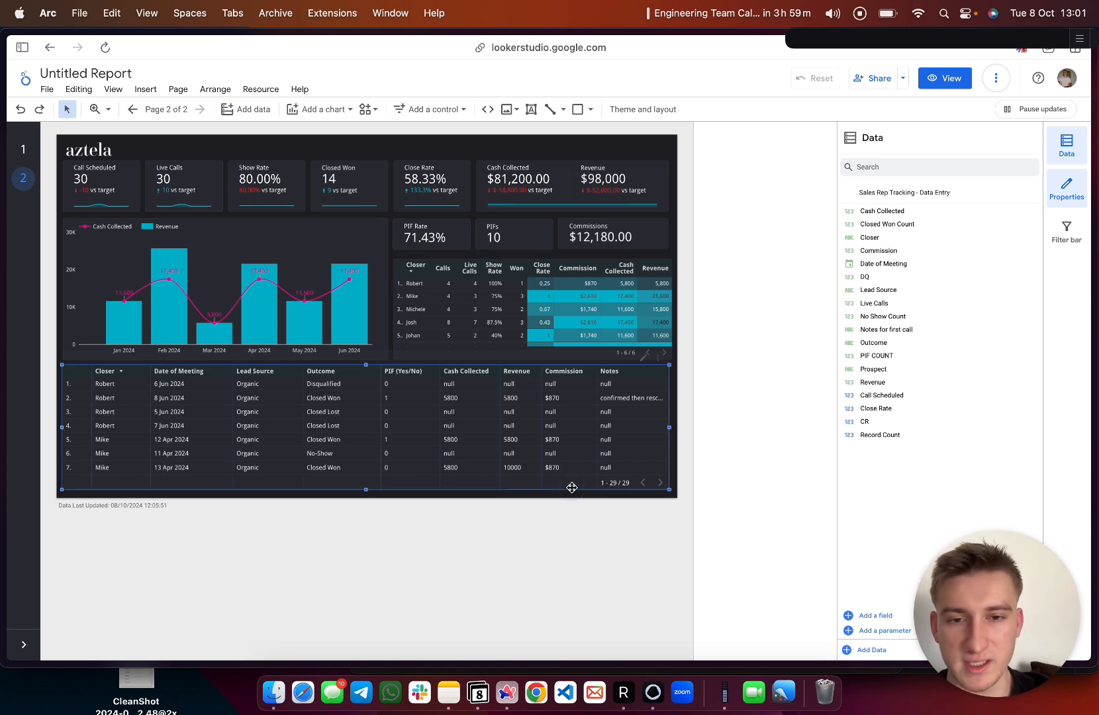
{"action": "left_click", "coordinate": [379, 486]}
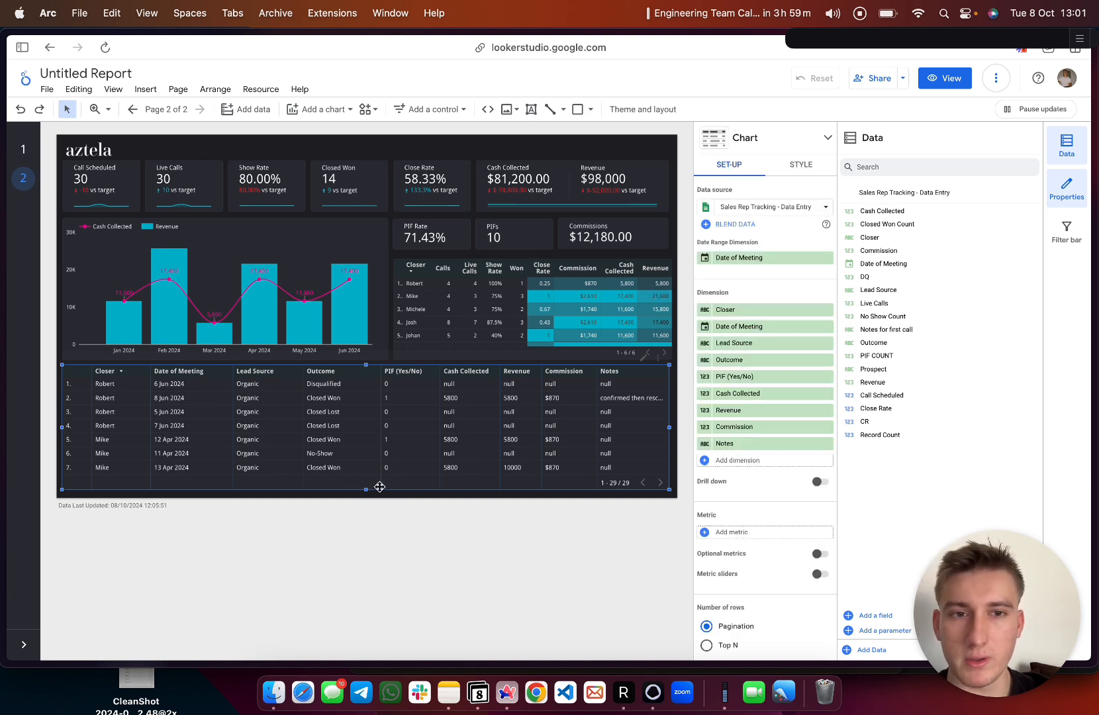
{"action": "key", "text": "Delete"}
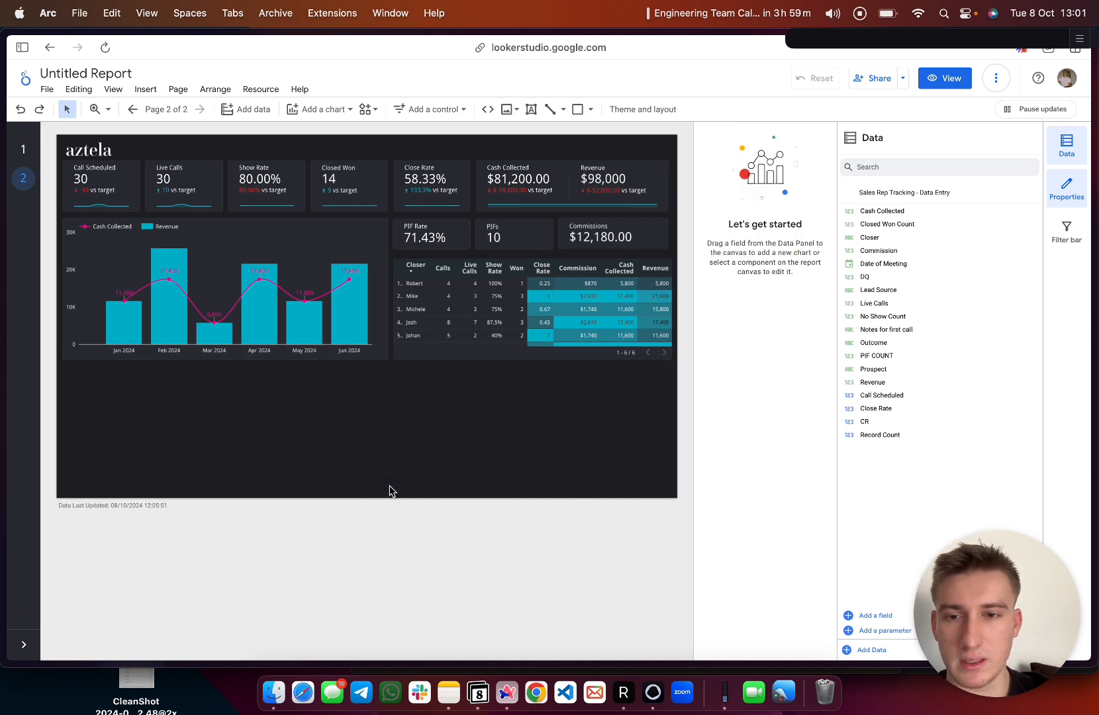
- Duplicate the pasted closer performance table and place the copy directly beneath the combo chart, aligned with its outer edge
{"action": "left_click", "coordinate": [435, 359]}
{"action": "key", "text": "super+c"}
{"action": "key", "text": "super+v"}
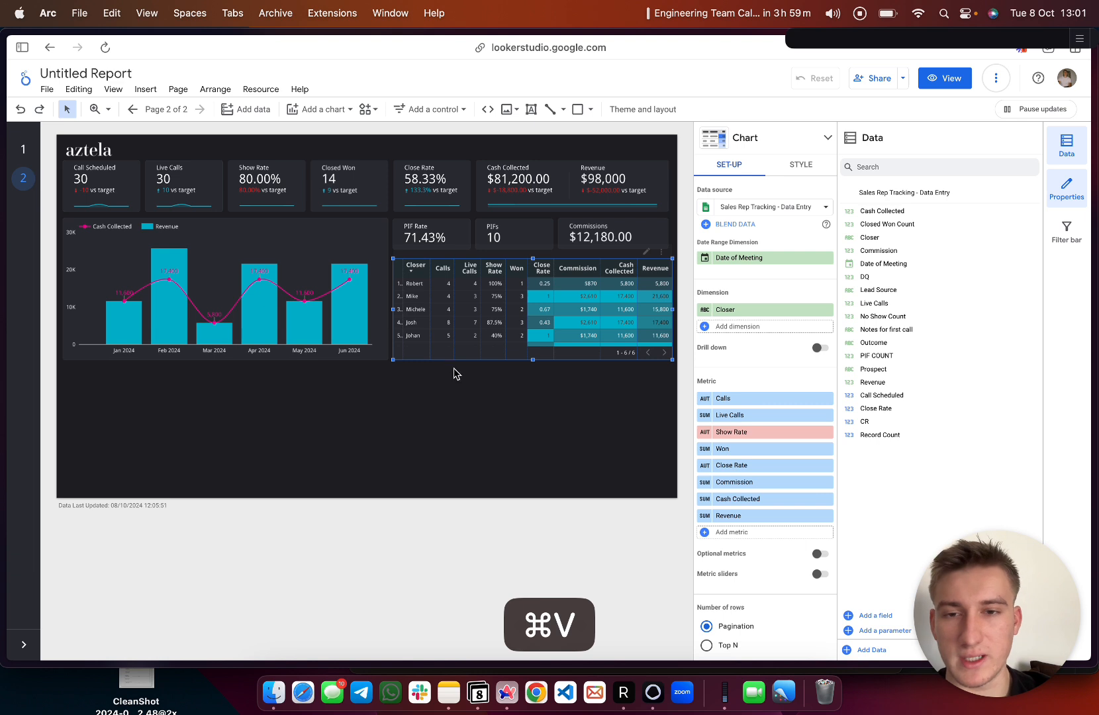
{"action": "key", "text": "ctrl"}
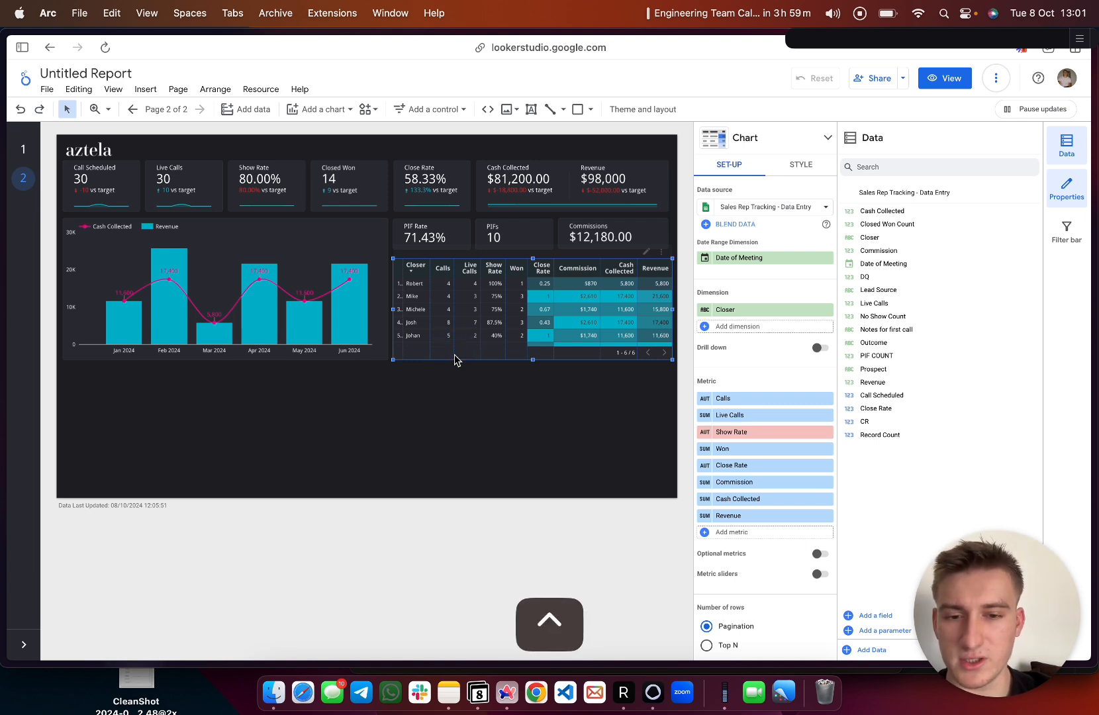
{"action": "key", "text": "alt"}
{"action": "key", "text": "super"}
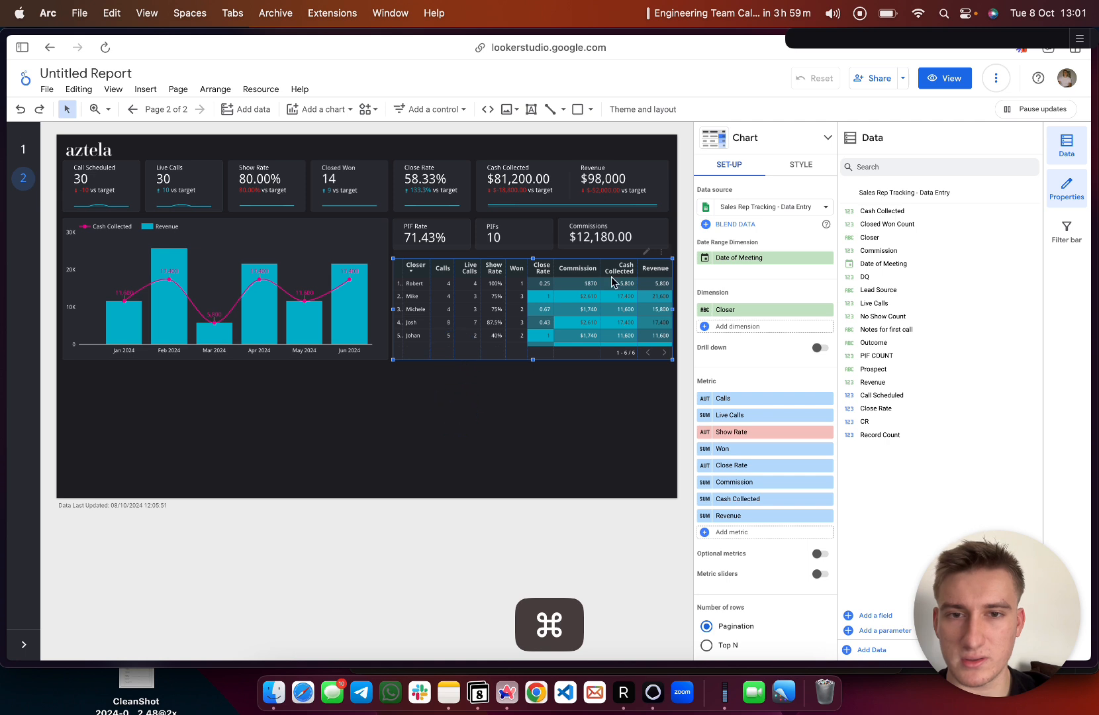
{"action": "right_click", "coordinate": [659, 257]}
{"action": "right_click", "coordinate": [591, 345]}
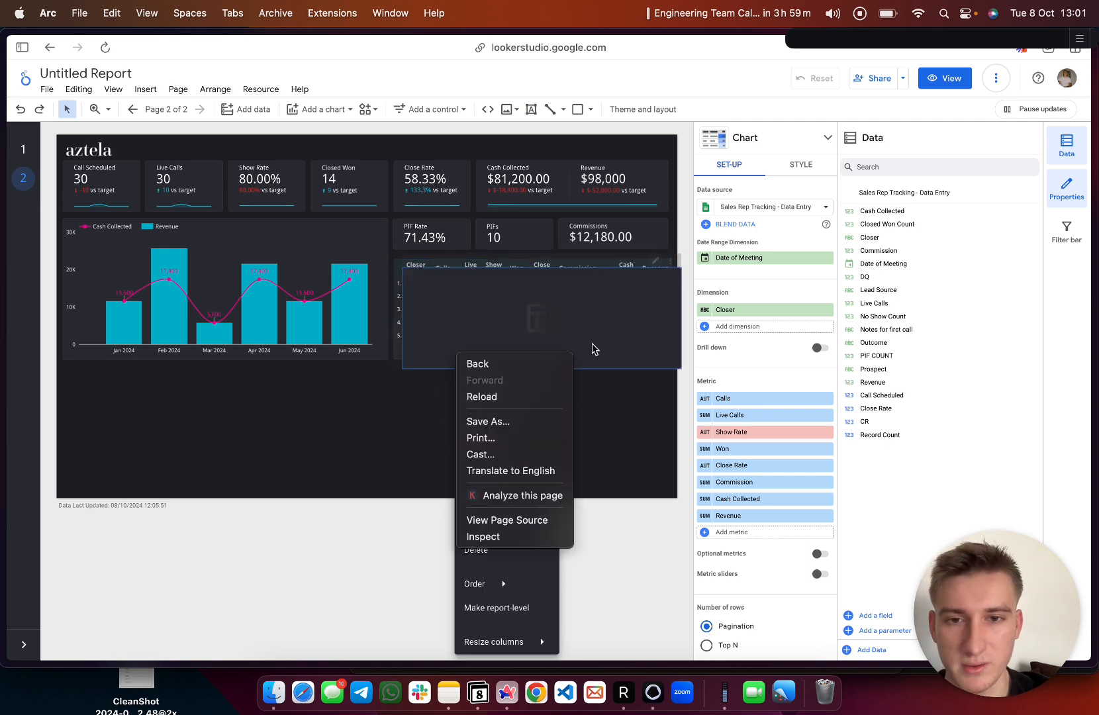
{"action": "left_click", "coordinate": [616, 391]}
{"action": "key", "text": "Escape"}
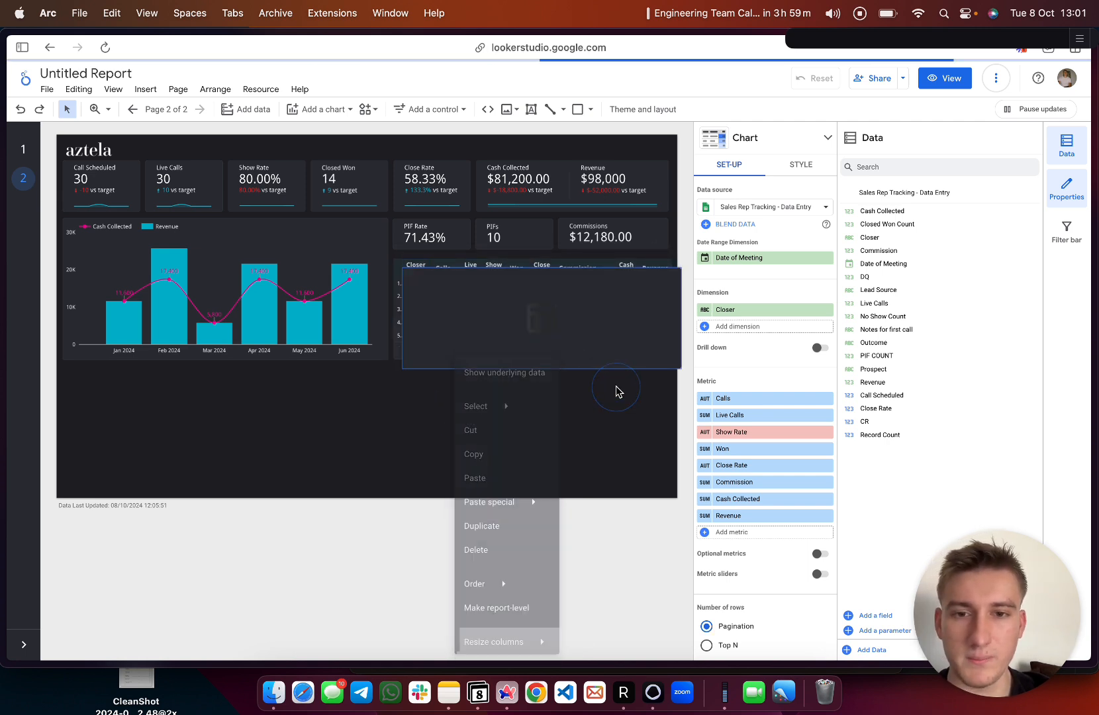
{"action": "left_click_drag", "start_coordinate": [579, 339], "coordinate": [293, 429]}
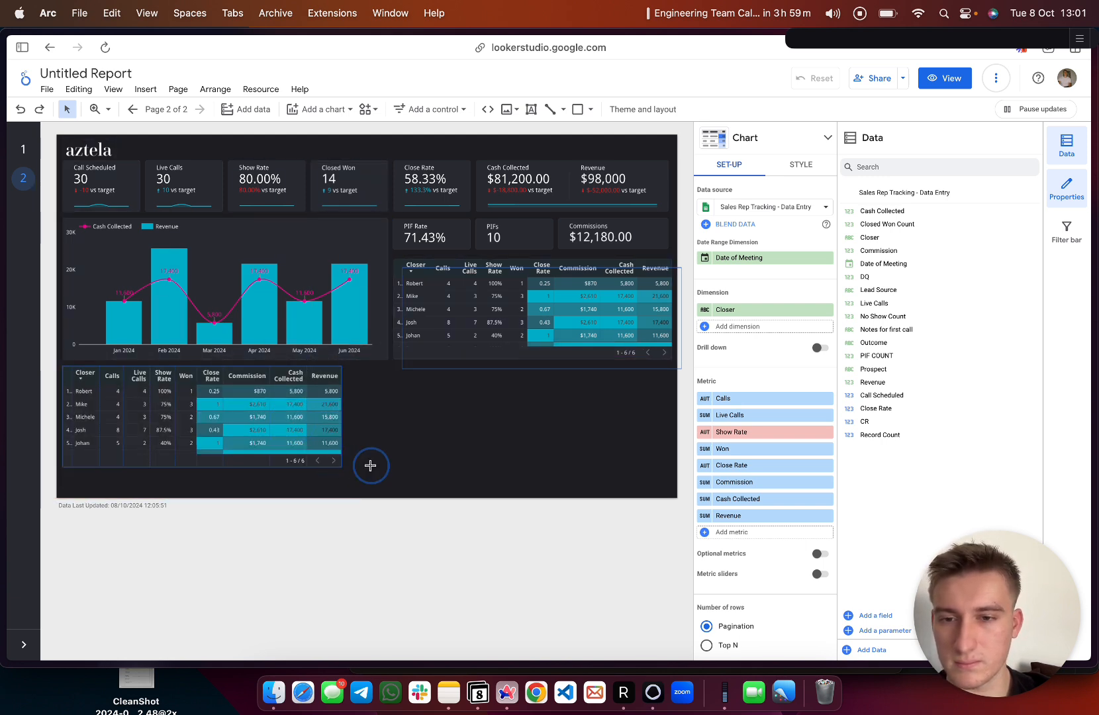
- Enlarge the duplicated table to span the width of the combo chart and upper closer table, ending near the dashboard's lower edge
{"action": "left_click", "coordinate": [369, 464]}
{"action": "left_click", "coordinate": [344, 466]}
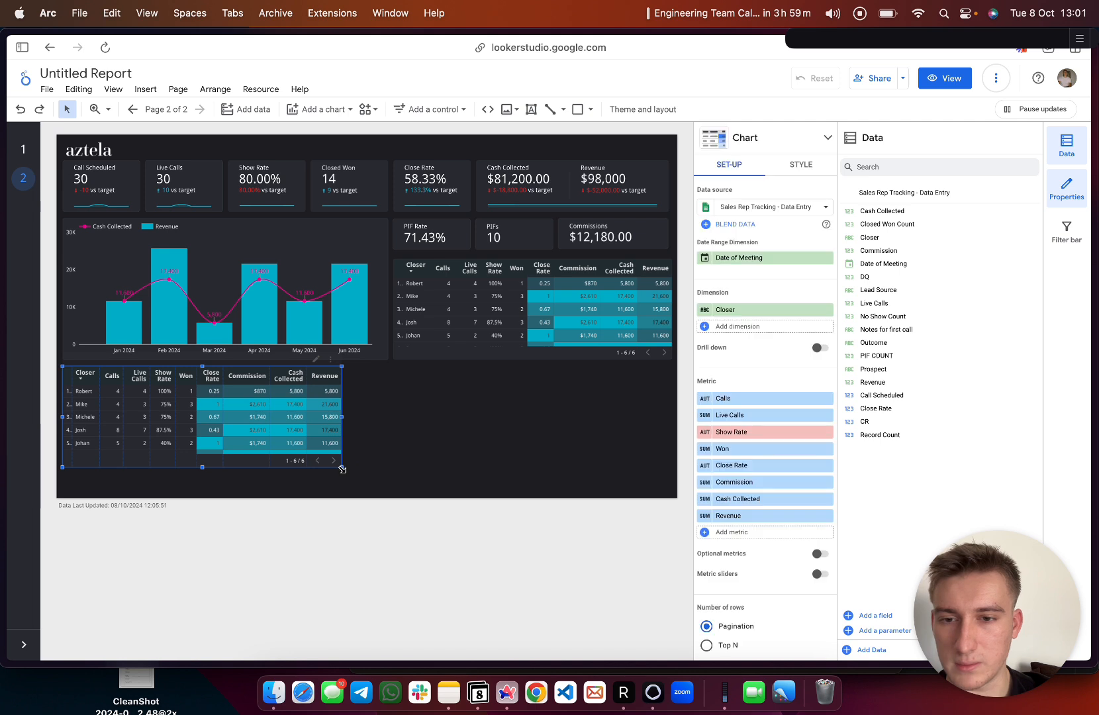
{"action": "left_click_drag", "start_coordinate": [341, 466], "coordinate": [665, 483]}
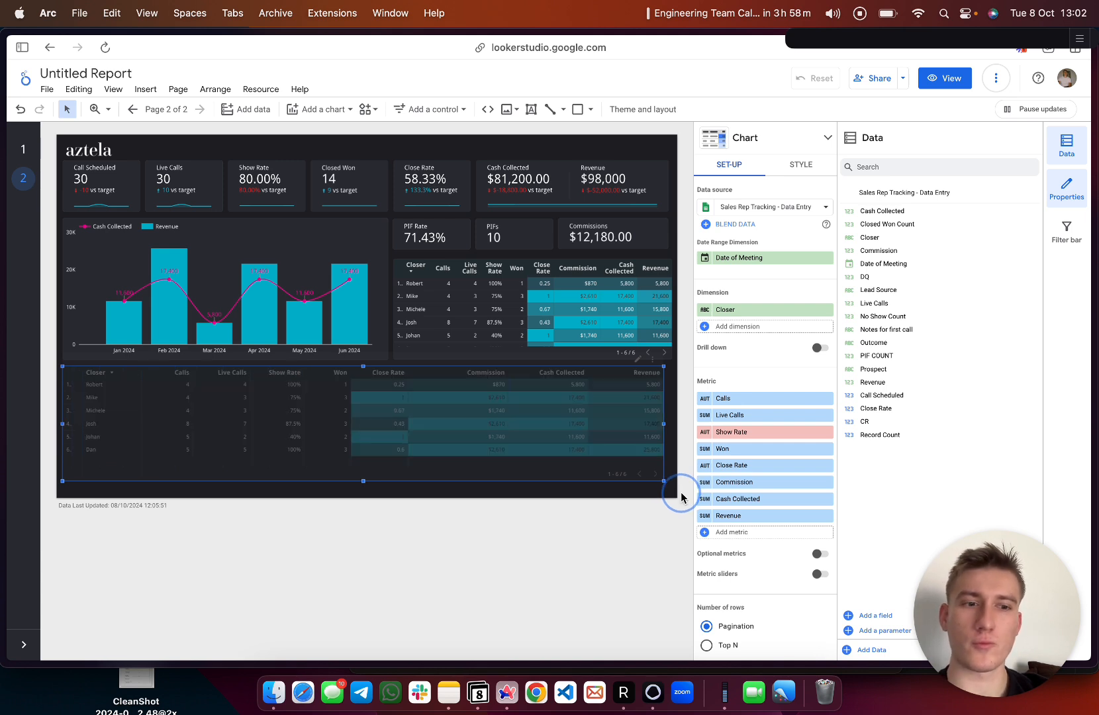
{"action": "mouse_move", "coordinate": [682, 496]}
{"action": "left_mouse_down"}
{"action": "mouse_move", "coordinate": [690, 484]}
{"action": "mouse_move", "coordinate": [671, 491]}
{"action": "left_mouse_up"}
{"action": "left_click", "coordinate": [654, 532]}
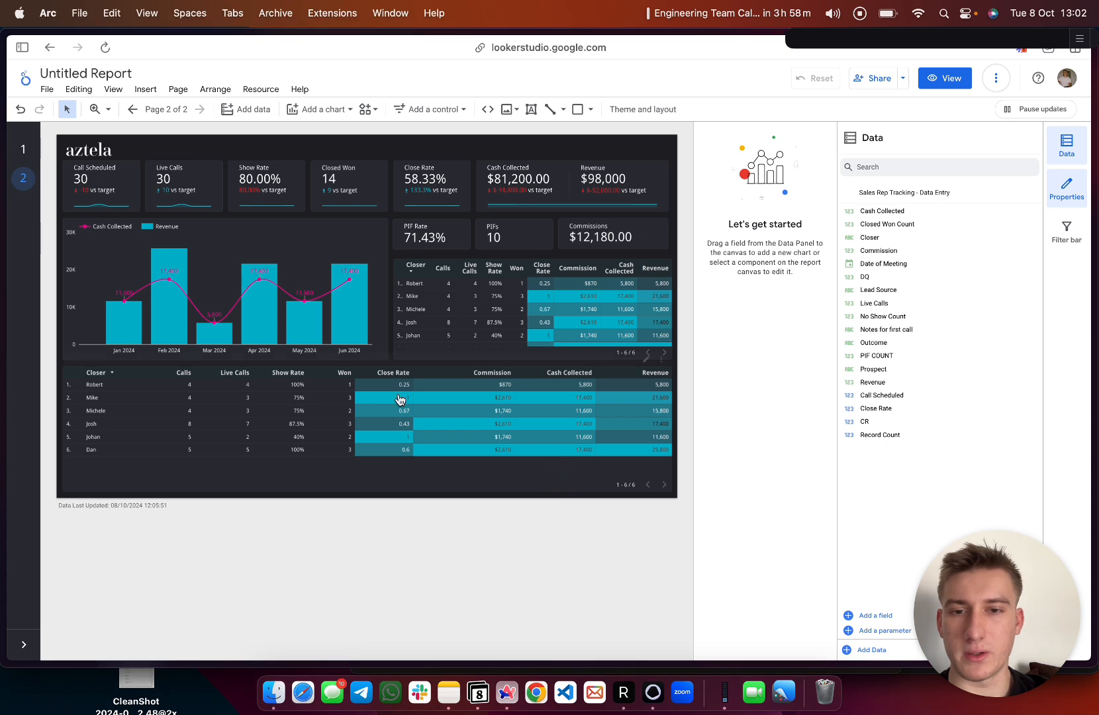
- Change the lower closer table's chart type from a heat map table to a plain table
{"action": "left_click", "coordinate": [404, 370]}
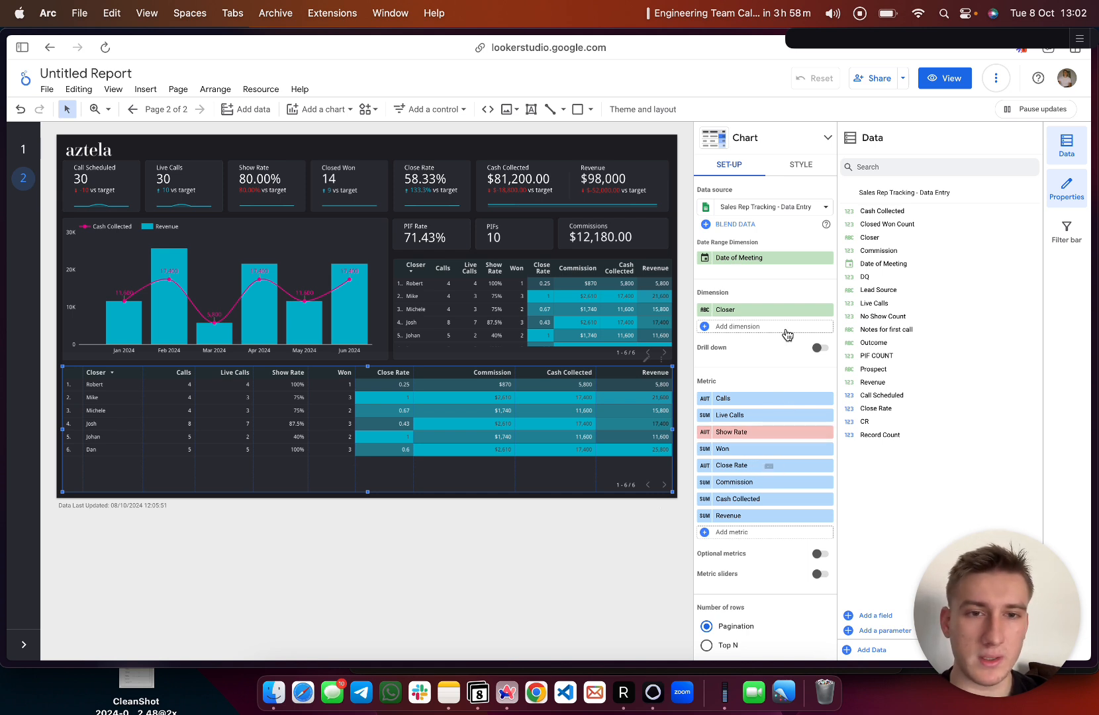
{"action": "left_click", "coordinate": [768, 139]}
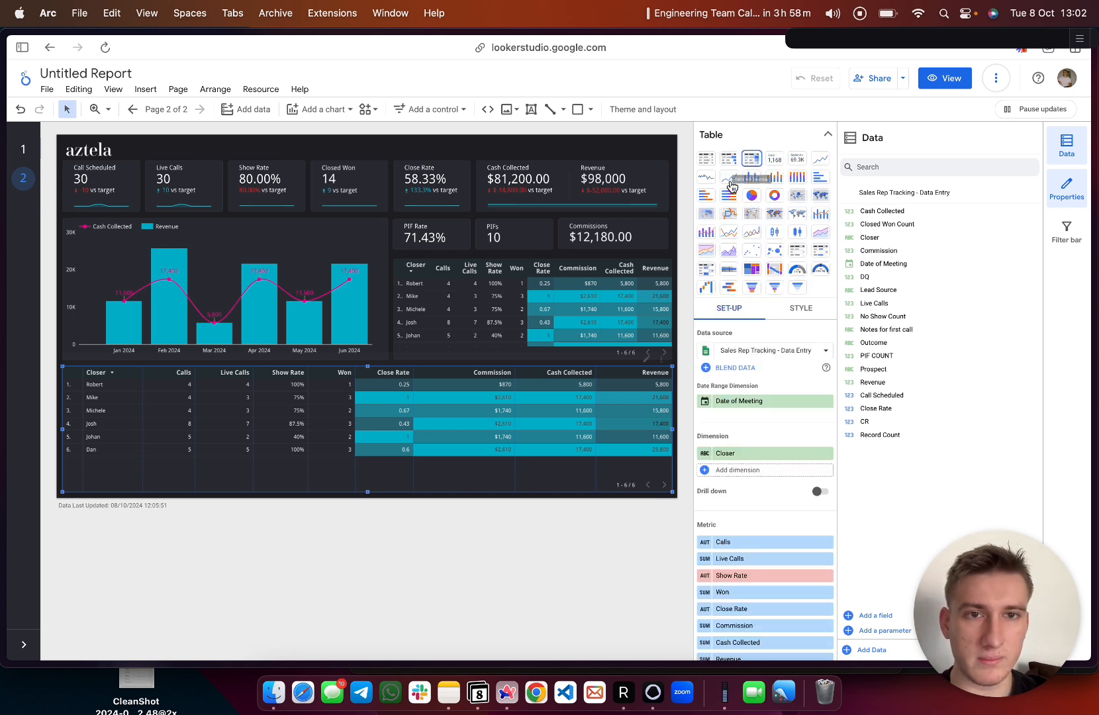
{"action": "left_click", "coordinate": [828, 136]}
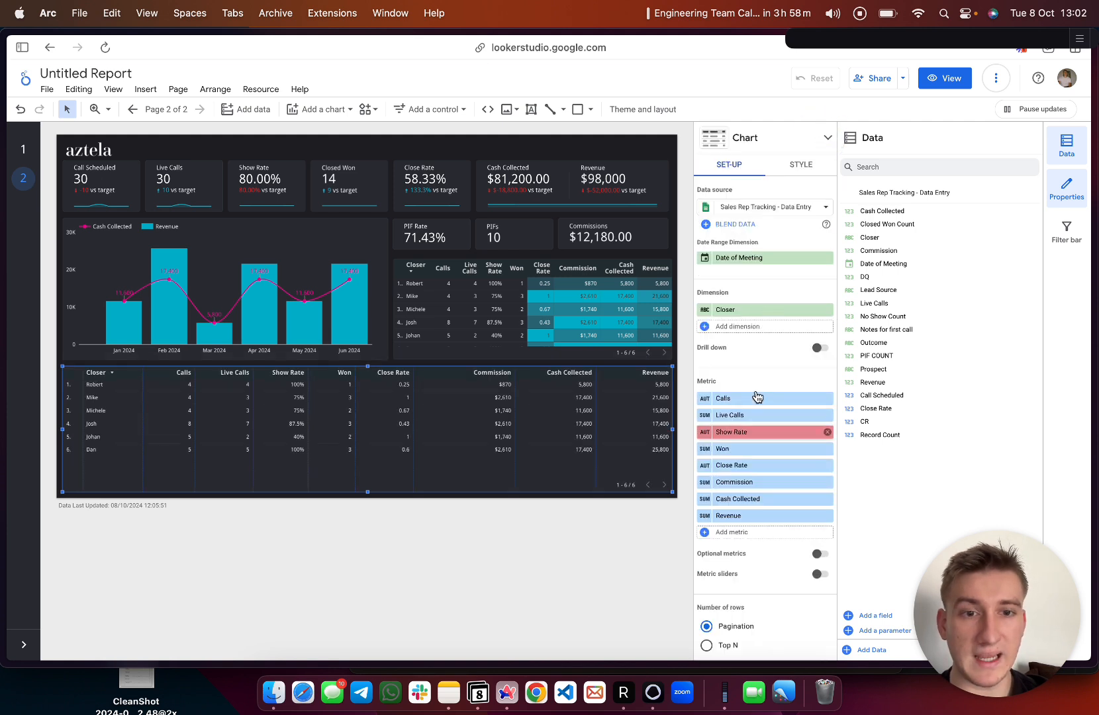
- Remove the Calls, Live Calls, Show Rate, Won and Close Rate metrics from the lower closer table
{"action": "left_click", "coordinate": [827, 398]}
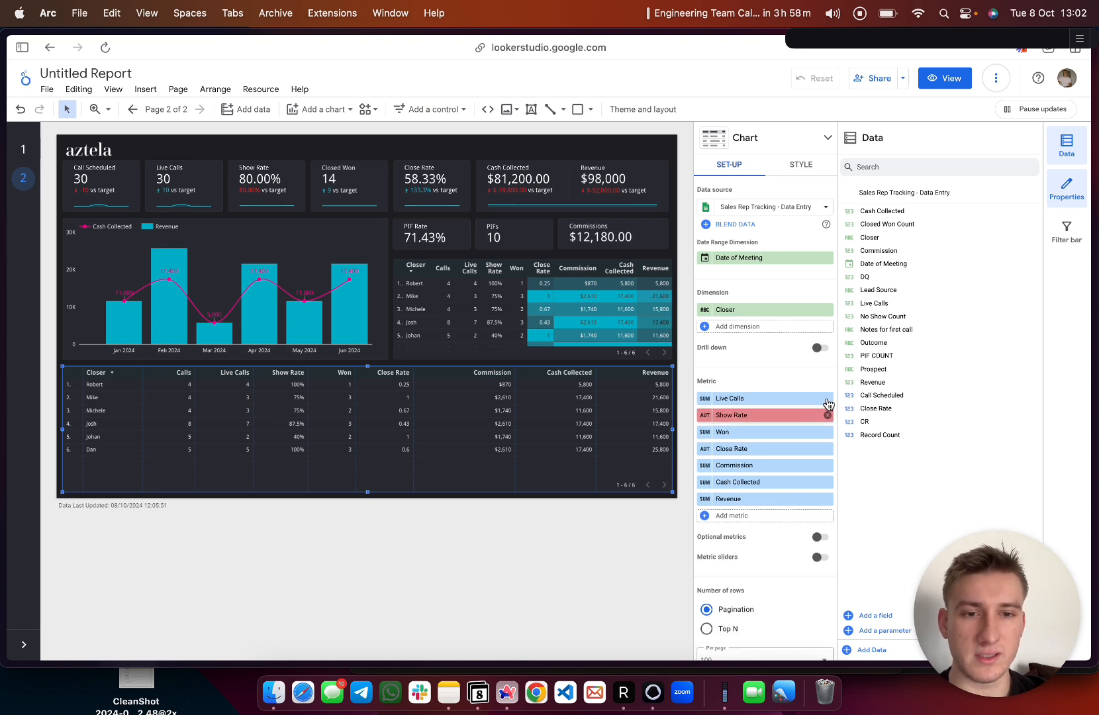
{"action": "left_click", "coordinate": [828, 403]}
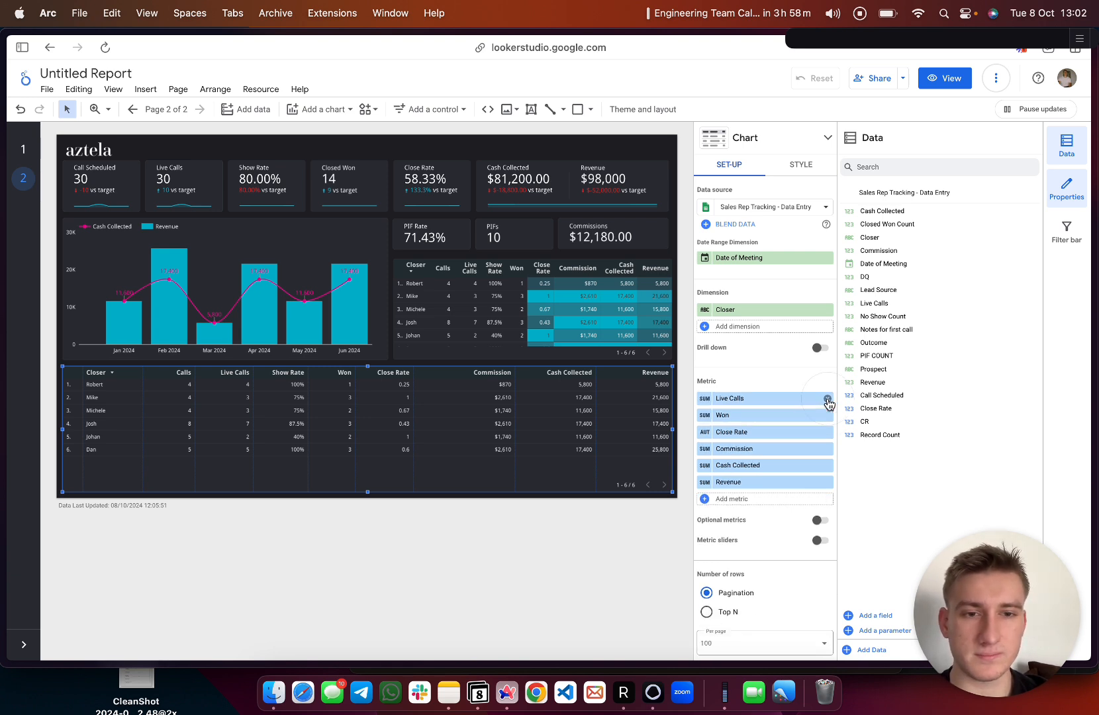
{"action": "left_click", "coordinate": [827, 400]}
{"action": "left_click", "coordinate": [827, 399]}
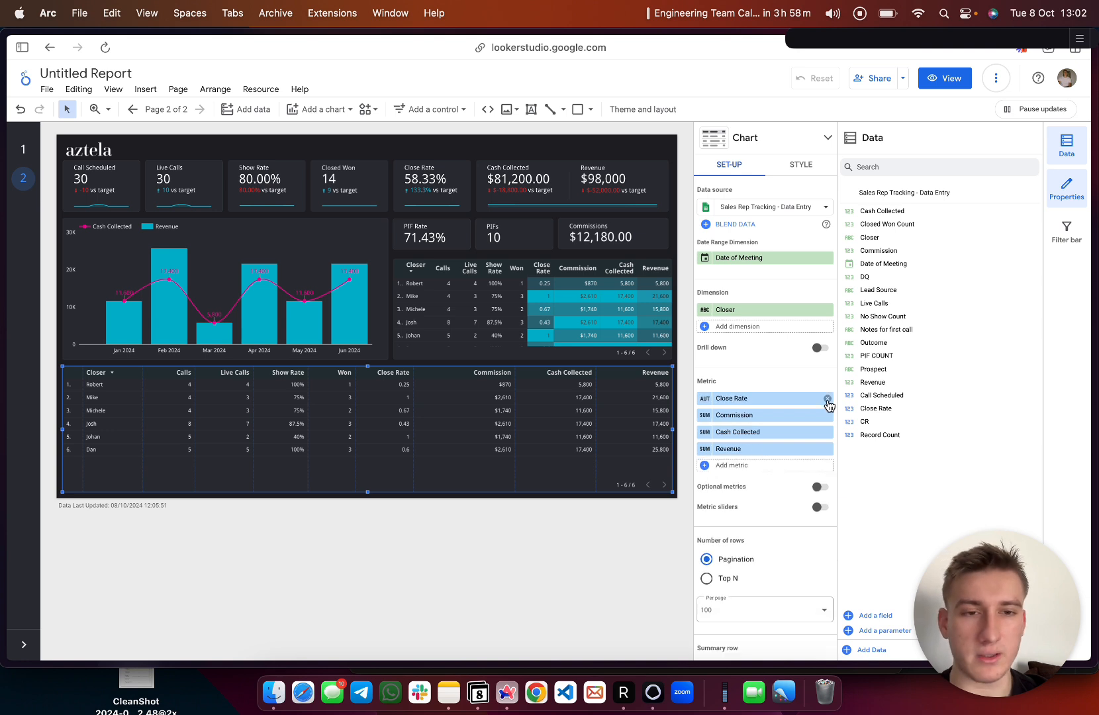
{"action": "left_click", "coordinate": [828, 400]}
- Convert the lower table's Commission, Cash Collected and Revenue metrics into dimensions, ordered Cash Collected, Revenue, Commission after Closer
{"action": "left_click_drag", "start_coordinate": [782, 398], "coordinate": [779, 331]}
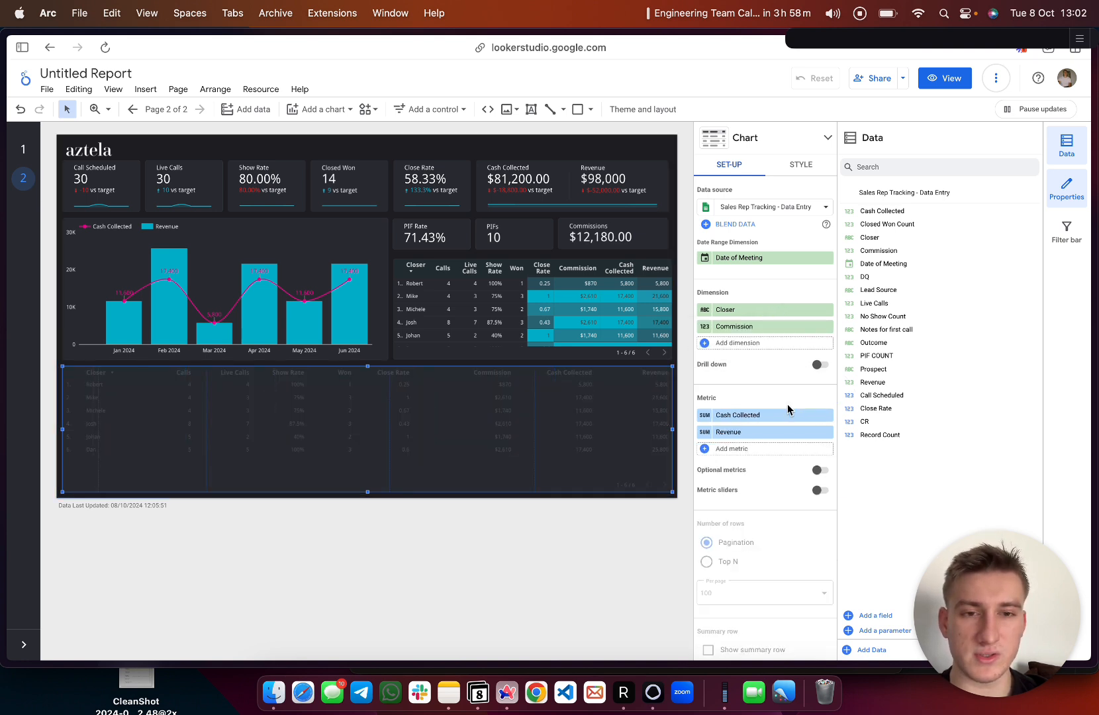
{"action": "left_click_drag", "start_coordinate": [765, 418], "coordinate": [761, 323]}
{"action": "left_click_drag", "start_coordinate": [746, 432], "coordinate": [758, 331]}
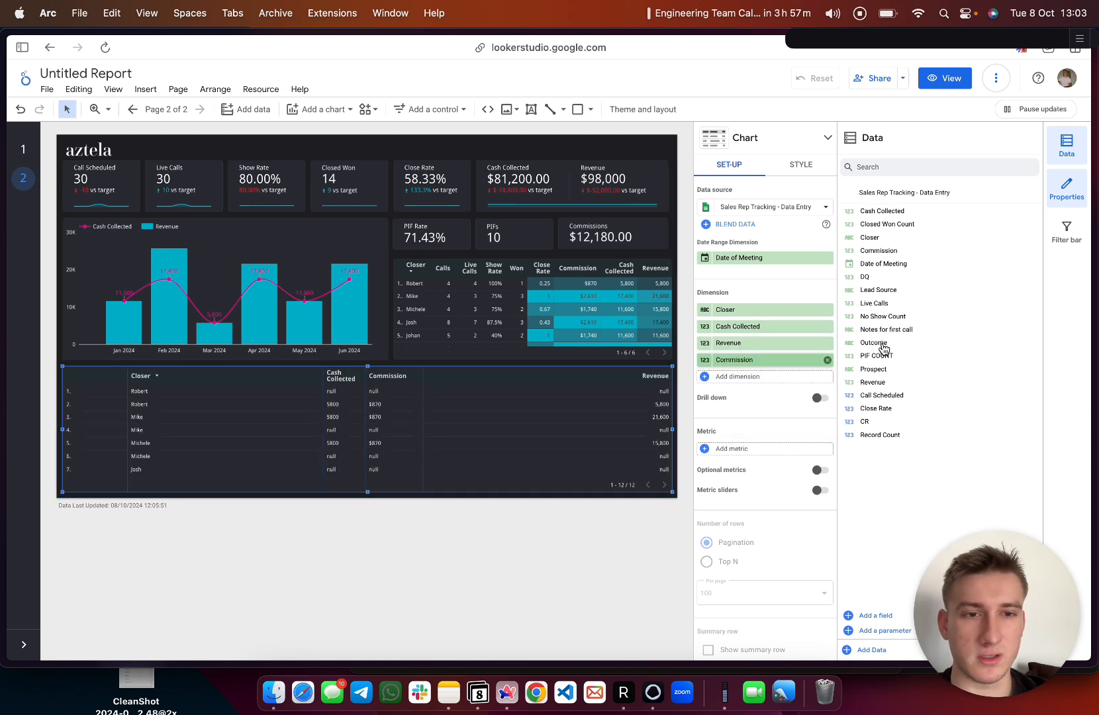
- Add Date of Meeting, Outcome and Lead Source as dimensions after Closer, and Notes for first call as the last dimension
{"action": "left_click_drag", "start_coordinate": [884, 345], "coordinate": [759, 326]}
{"action": "left_click_drag", "start_coordinate": [864, 264], "coordinate": [779, 325]}
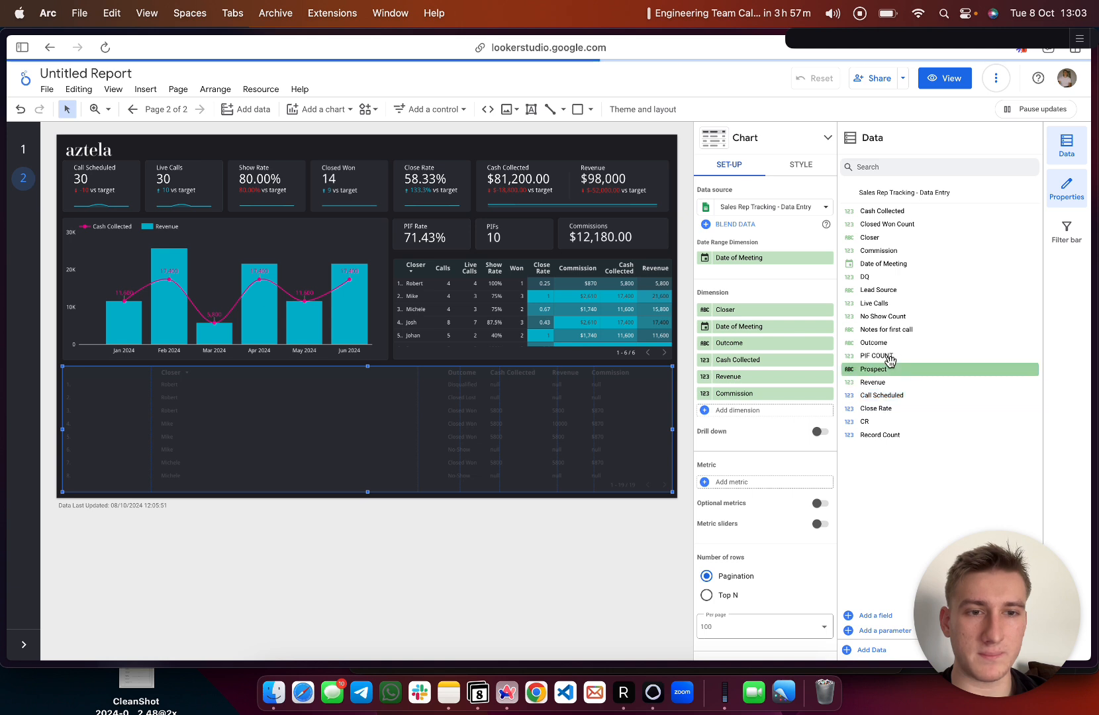
{"action": "mouse_move", "coordinate": [877, 358]}
{"action": "left_mouse_down"}
{"action": "mouse_move", "coordinate": [793, 378]}
{"action": "mouse_move", "coordinate": [772, 368]}
{"action": "mouse_move", "coordinate": [767, 347]}
{"action": "mouse_move", "coordinate": [748, 359]}
{"action": "mouse_move", "coordinate": [871, 371]}
{"action": "left_mouse_up"}
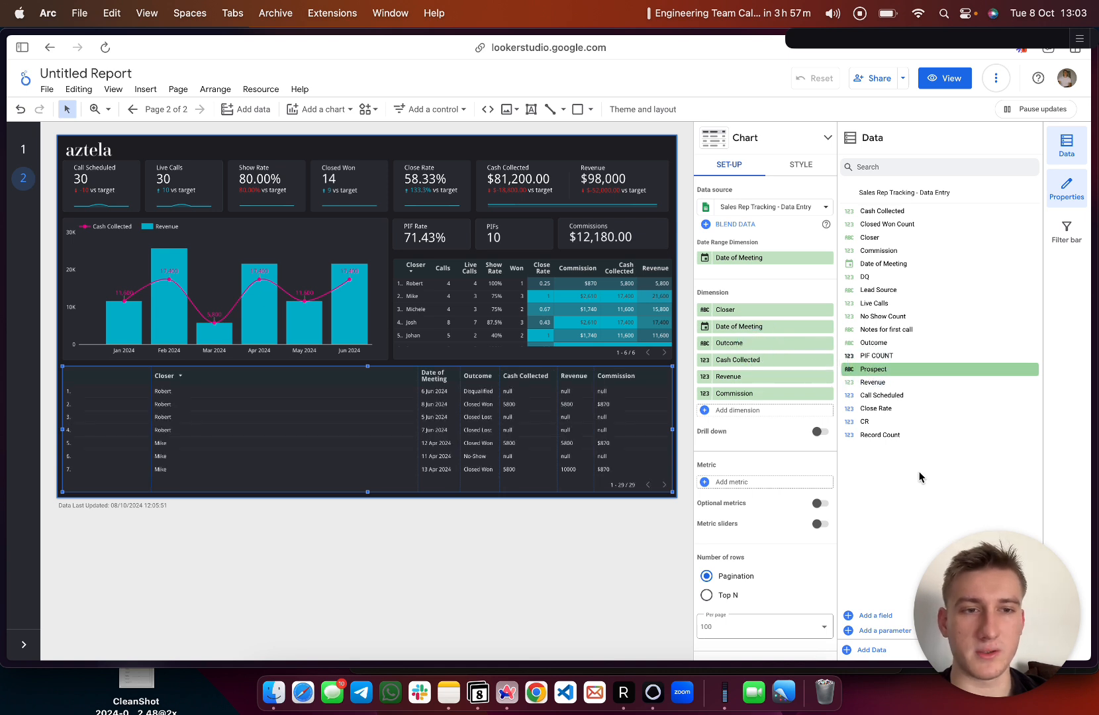
{"action": "left_click", "coordinate": [894, 487]}
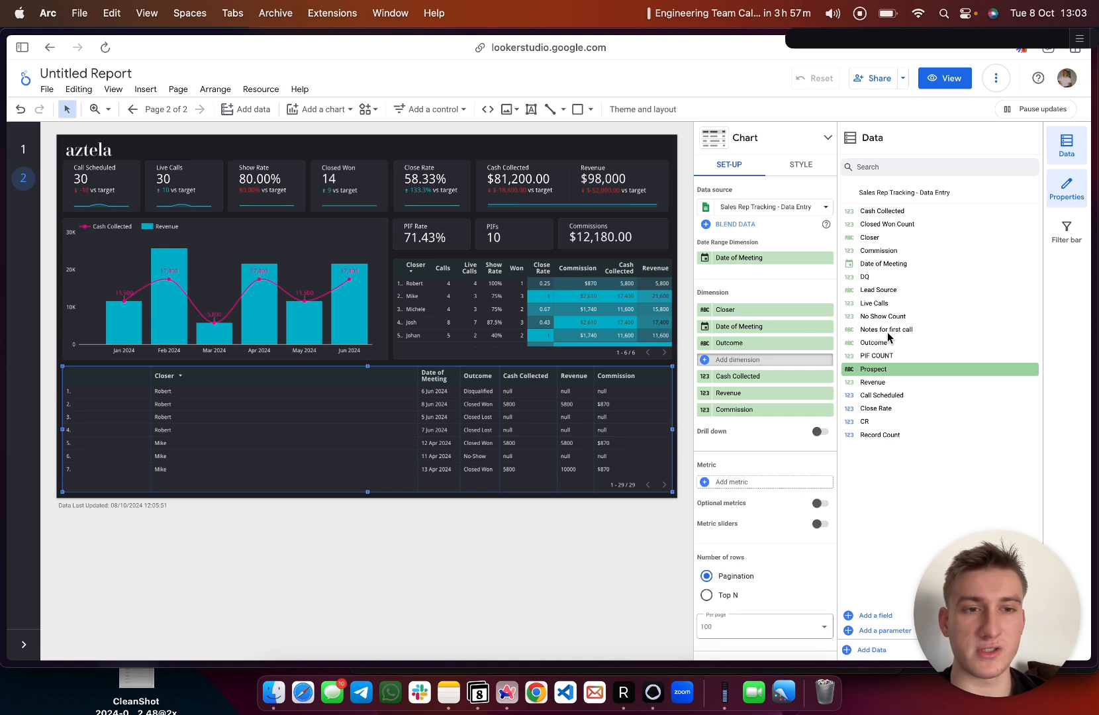
{"action": "left_click_drag", "start_coordinate": [892, 329], "coordinate": [747, 412]}
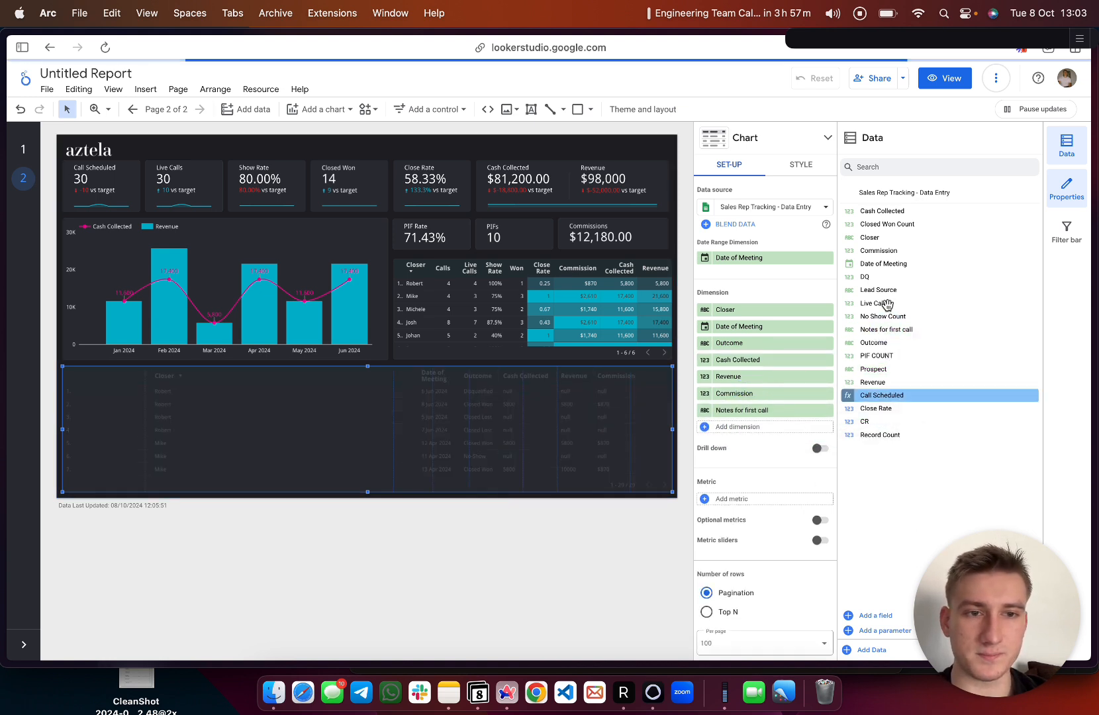
{"action": "left_click_drag", "start_coordinate": [878, 291], "coordinate": [772, 358]}
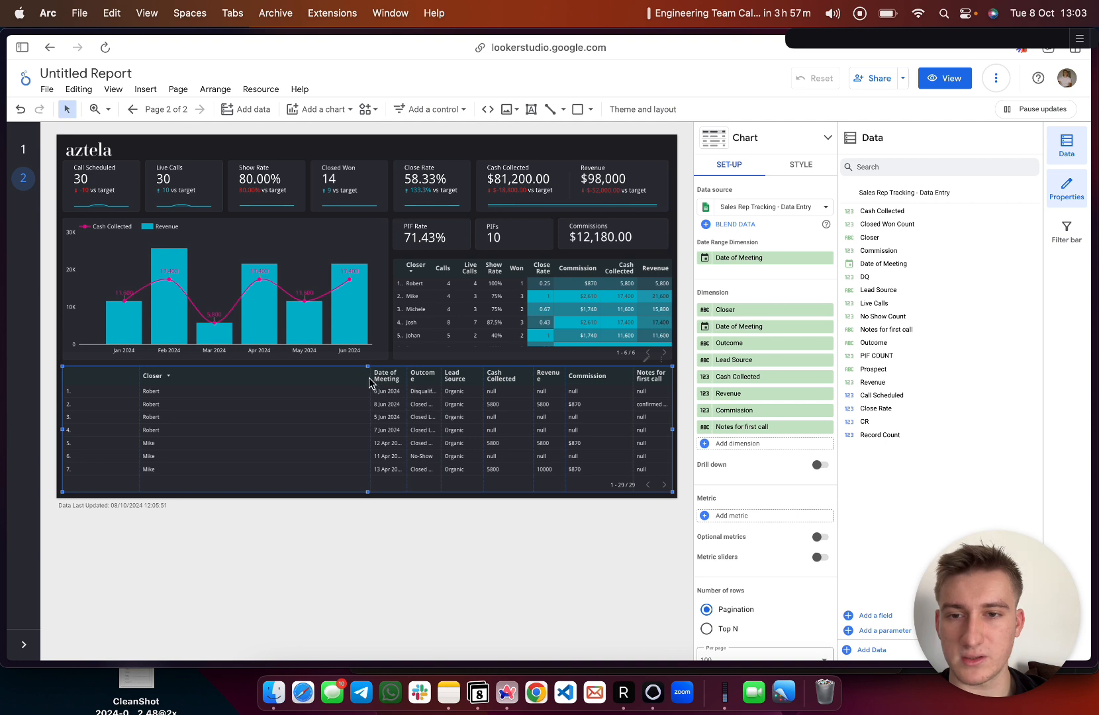
- Resize the lower table's columns so every header fits on one line and the Notes for first call text shows in full
{"action": "left_click_drag", "start_coordinate": [369, 379], "coordinate": [80, 378]}
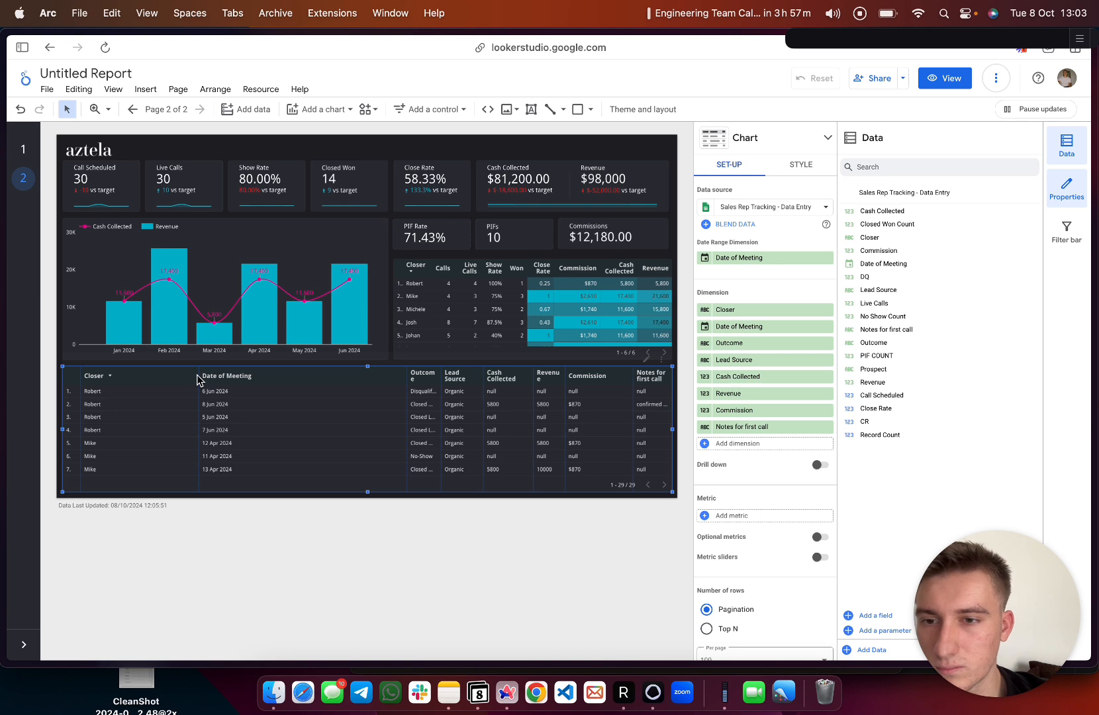
{"action": "left_click_drag", "start_coordinate": [199, 375], "coordinate": [120, 375]}
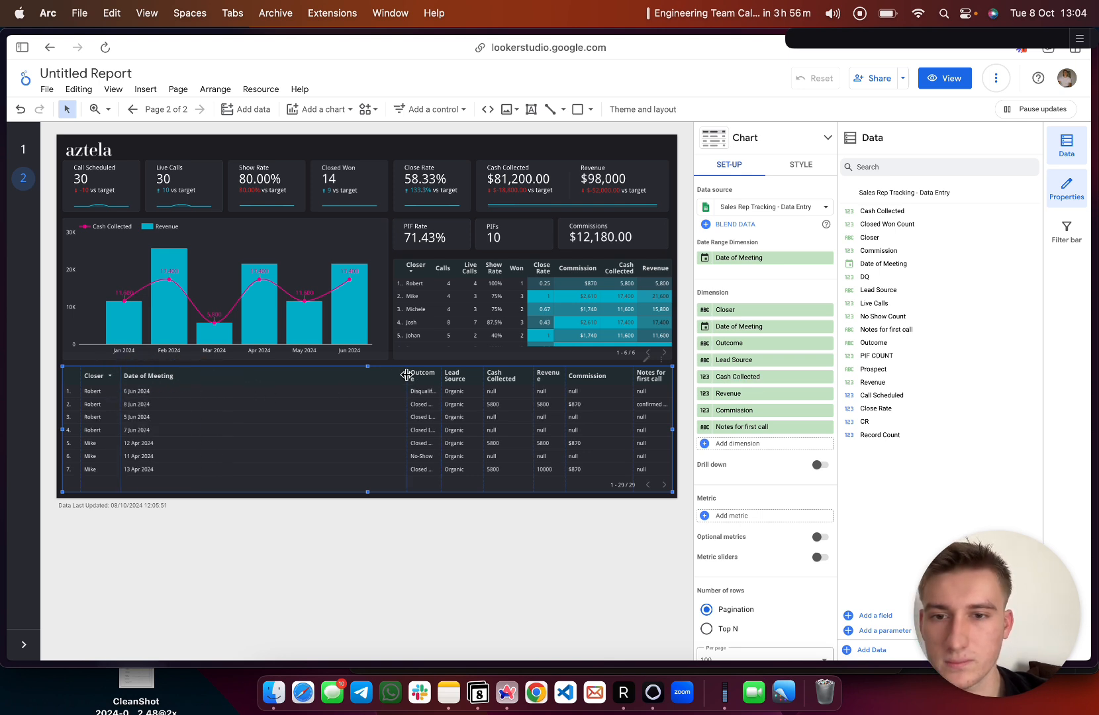
{"action": "left_click_drag", "start_coordinate": [406, 376], "coordinate": [203, 387]}
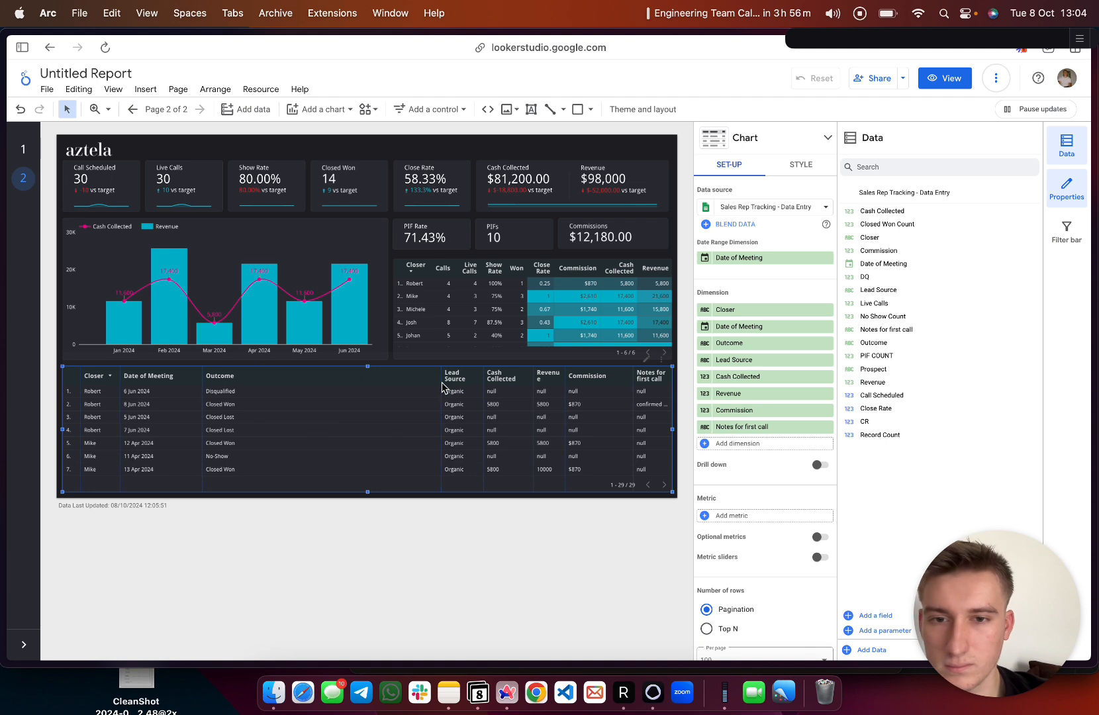
{"action": "left_click_drag", "start_coordinate": [441, 383], "coordinate": [285, 381]}
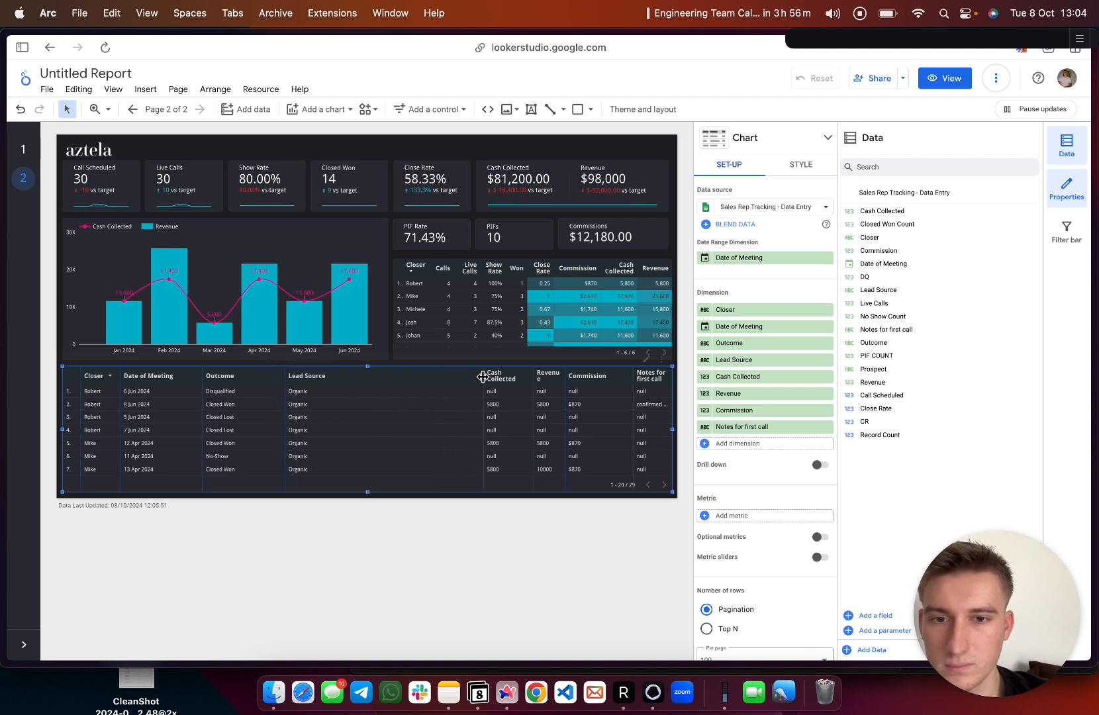
{"action": "left_click_drag", "start_coordinate": [483, 377], "coordinate": [347, 376]}
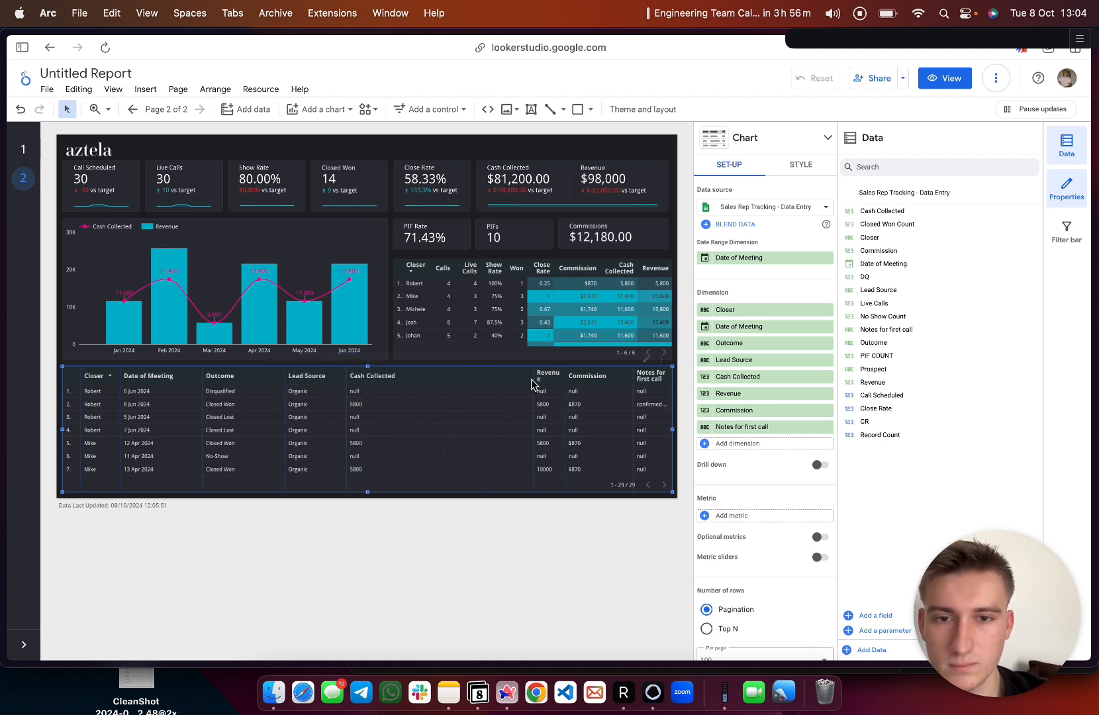
{"action": "left_click_drag", "start_coordinate": [534, 378], "coordinate": [465, 381]}
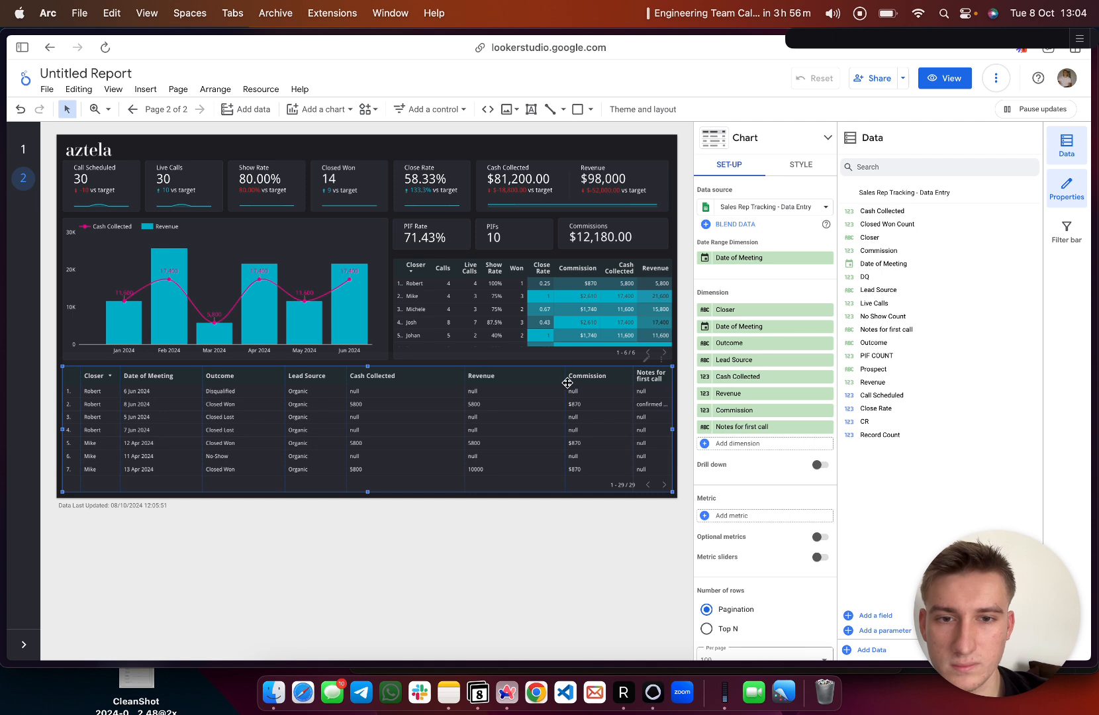
{"action": "left_click_drag", "start_coordinate": [564, 382], "coordinate": [531, 383]}
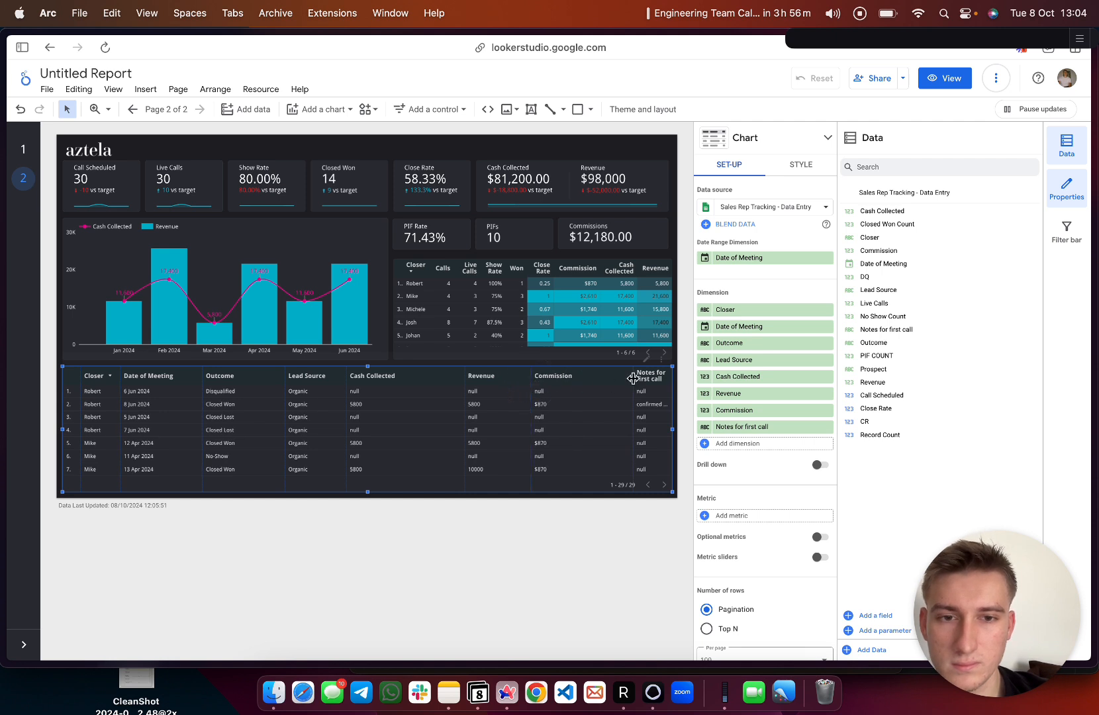
{"action": "left_click_drag", "start_coordinate": [633, 378], "coordinate": [598, 378]}
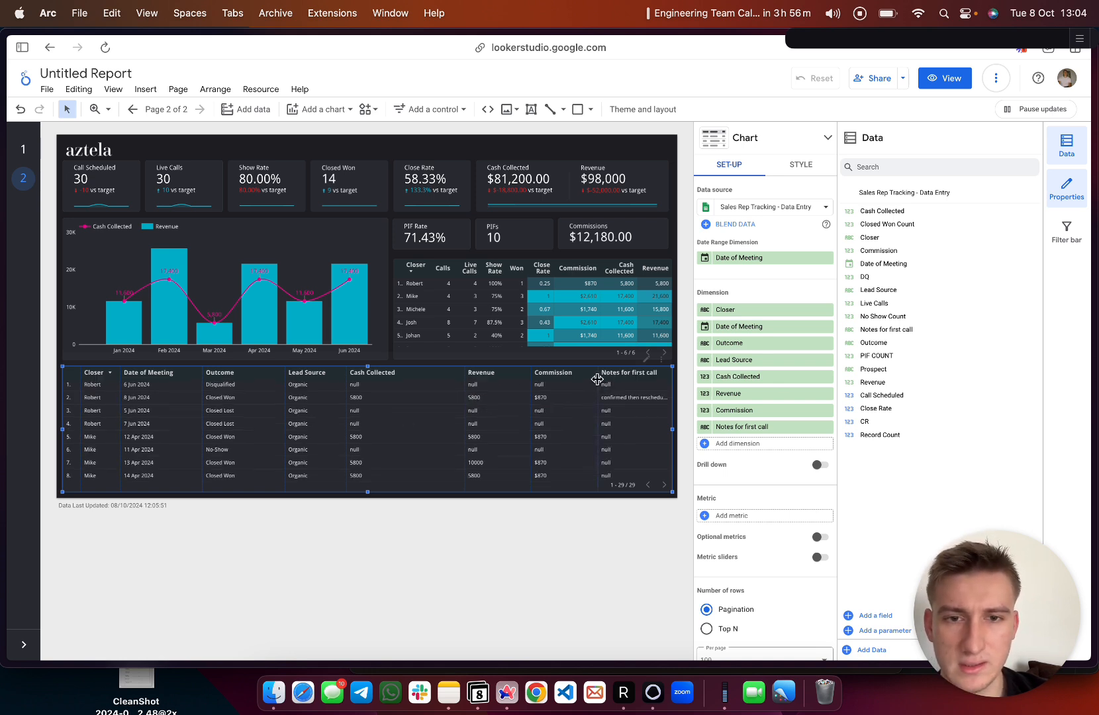
{"action": "left_click_drag", "start_coordinate": [597, 379], "coordinate": [581, 376]}
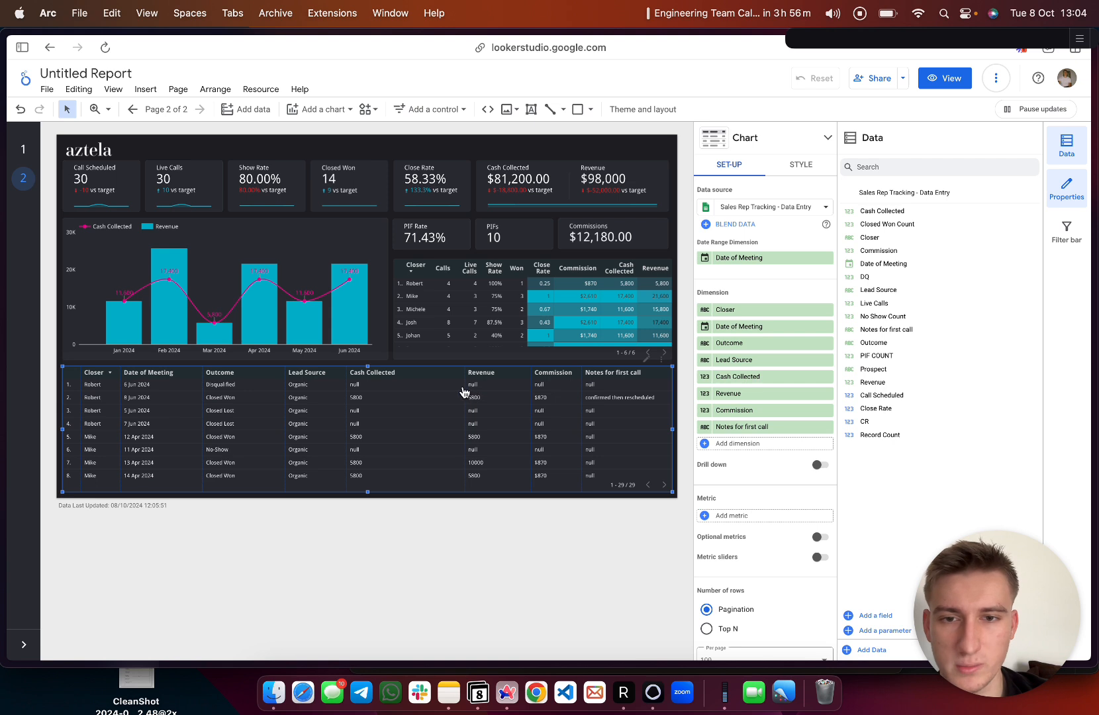
{"action": "left_click_drag", "start_coordinate": [465, 385], "coordinate": [438, 385]}
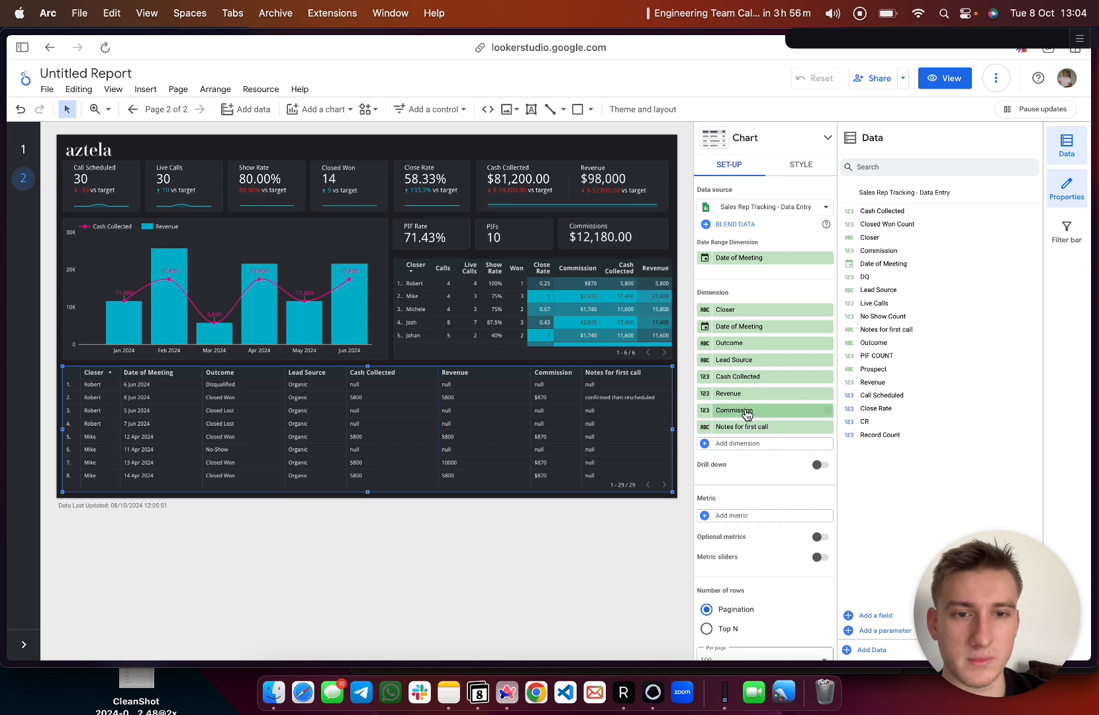
- Set the data type of the lower table's Cash Collected dimension to Currency (USD - US Dollar)
{"action": "left_click", "coordinate": [706, 411]}
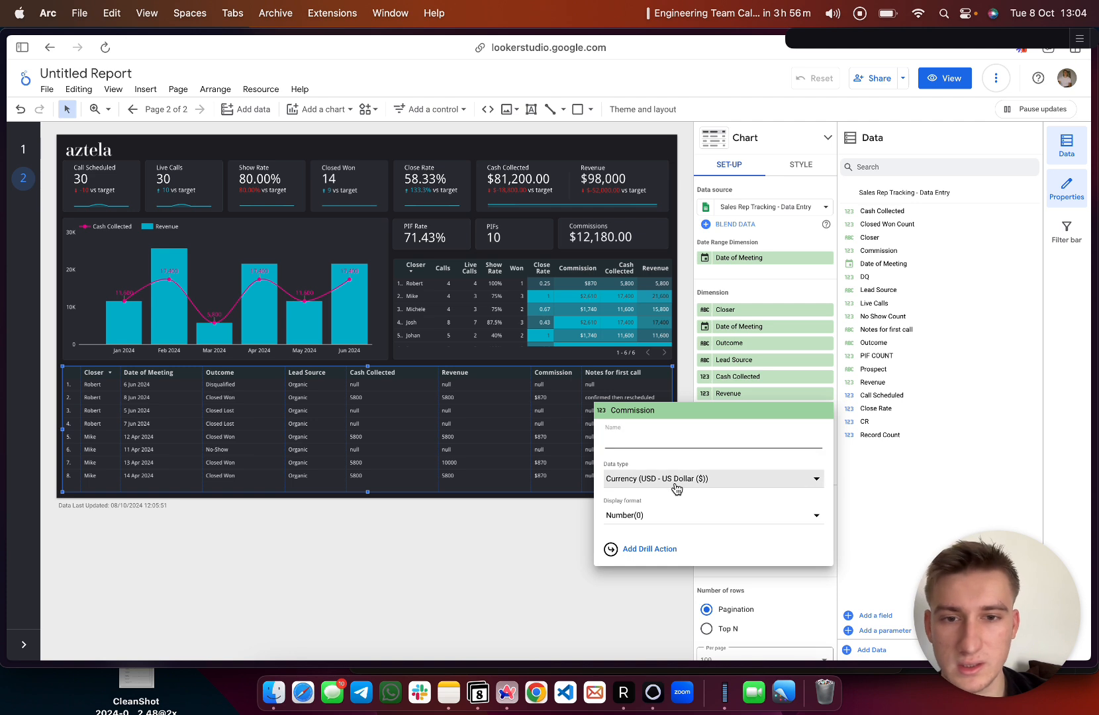
{"action": "left_click", "coordinate": [874, 471]}
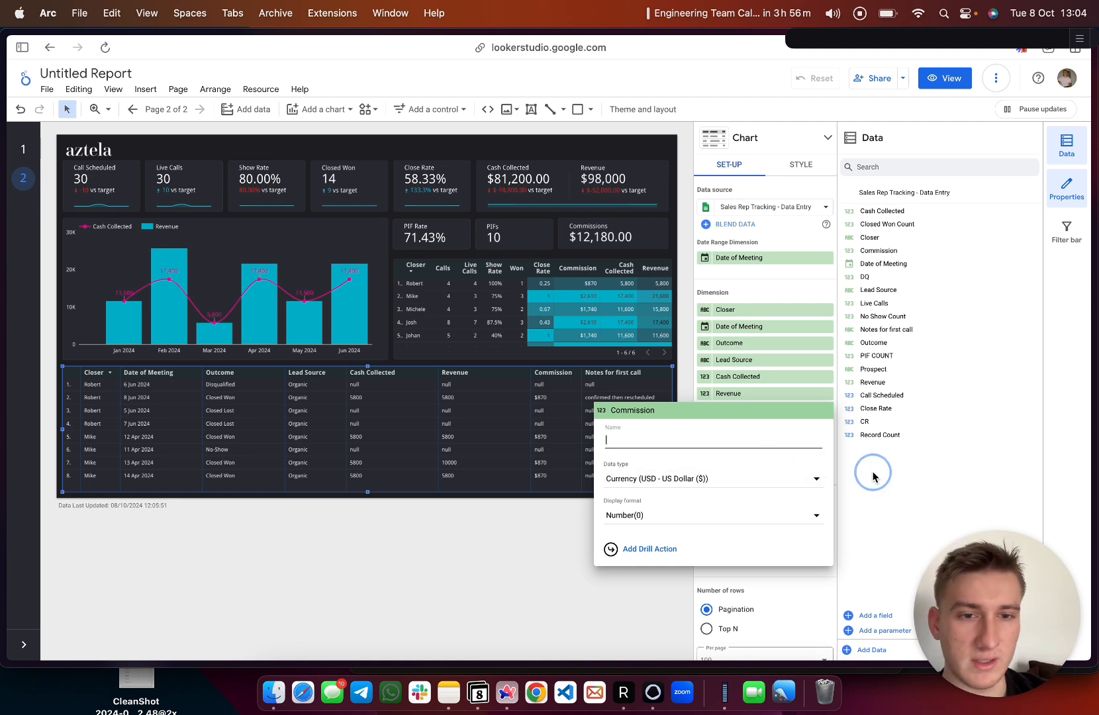
{"action": "left_click", "coordinate": [703, 375]}
{"action": "left_click", "coordinate": [642, 453]}
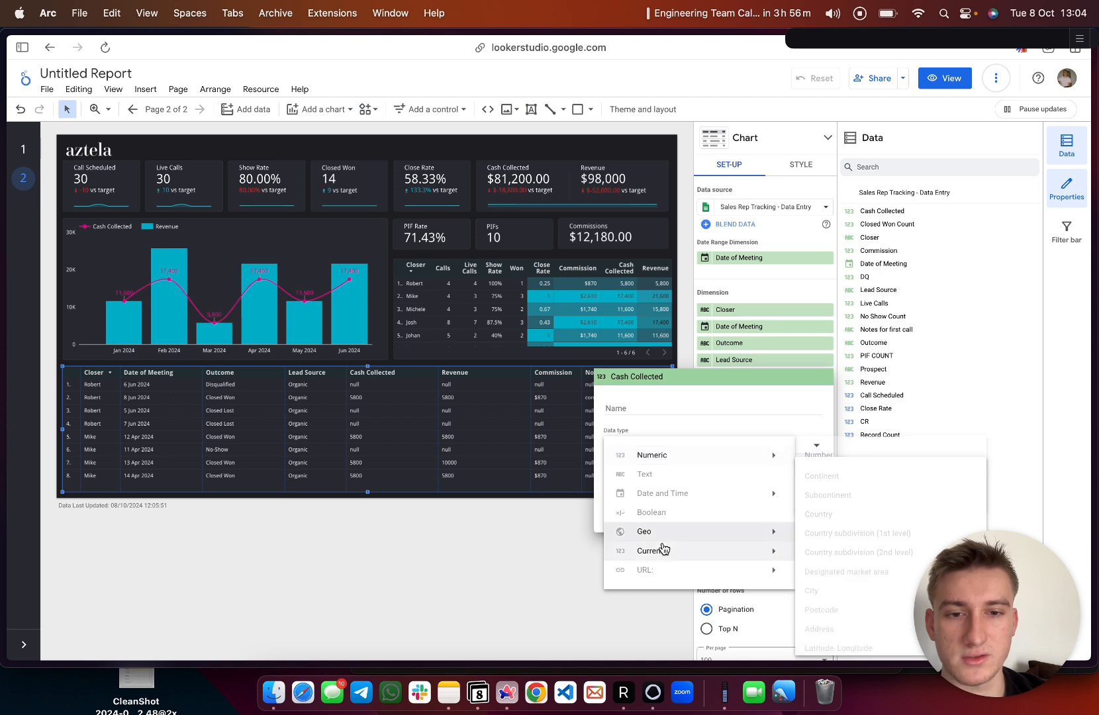
{"action": "mouse_move", "coordinate": [665, 550]}
{"action": "scroll", "coordinate": [837, 537], "scroll_direction": "down", "scroll_amount": 10}
{"action": "left_click", "coordinate": [844, 540]}
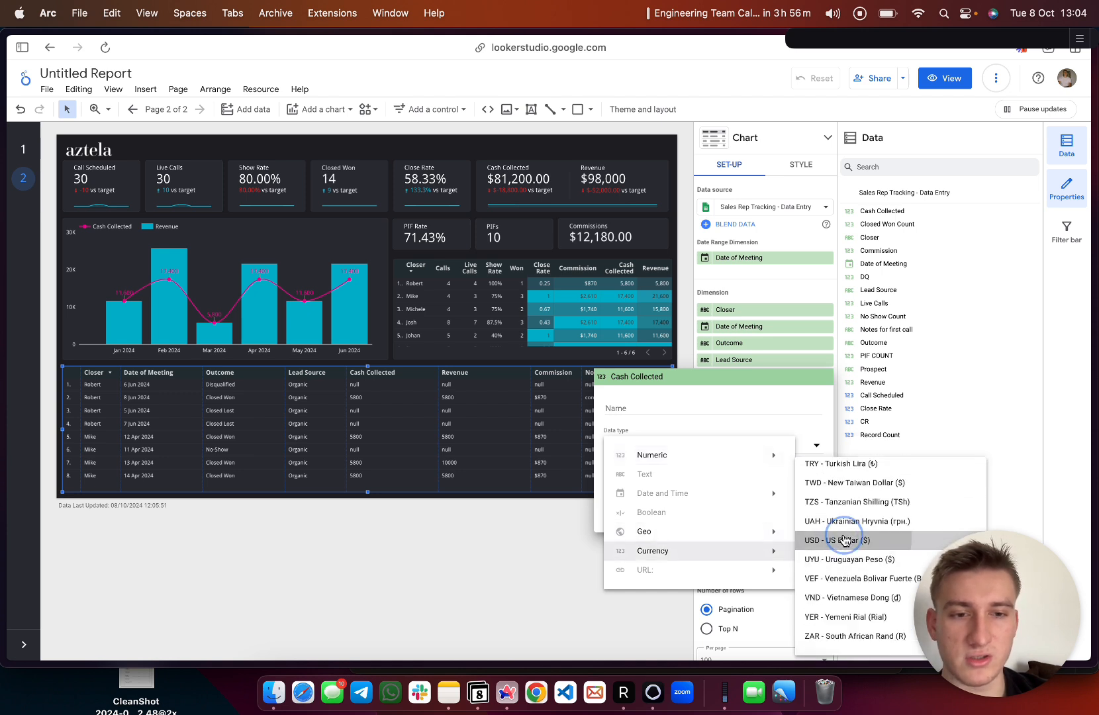
{"action": "left_click", "coordinate": [937, 505]}
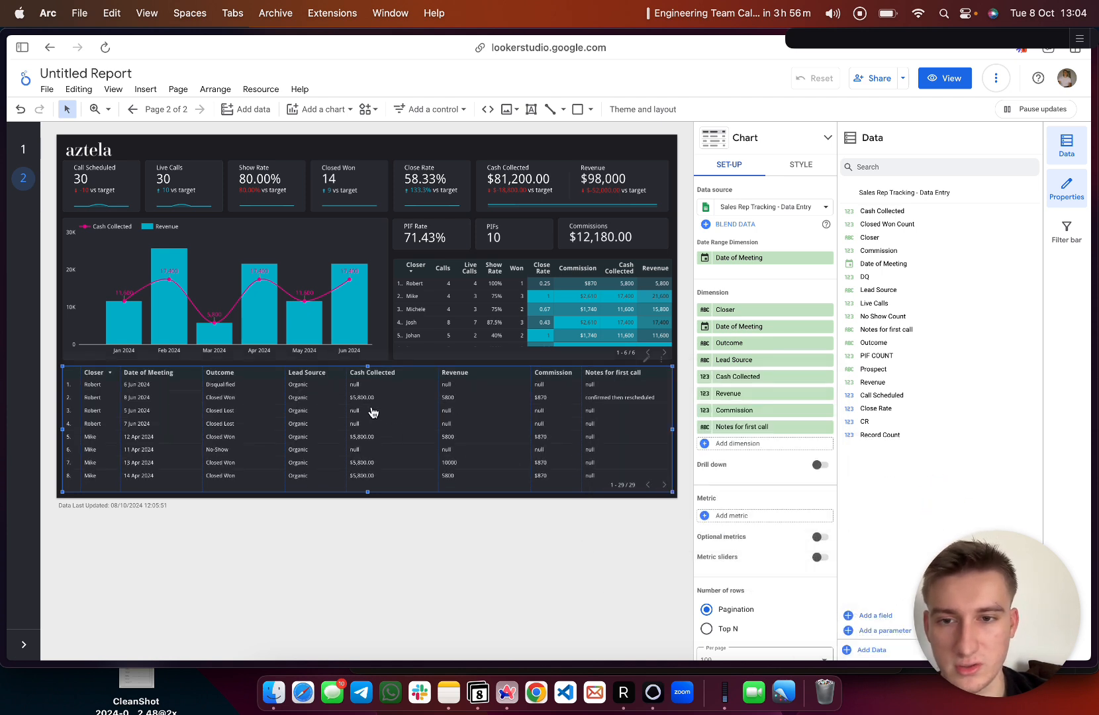
- Set the display format of the lower table's Cash Collected dimension to Number(0)
{"action": "left_click", "coordinate": [701, 376]}
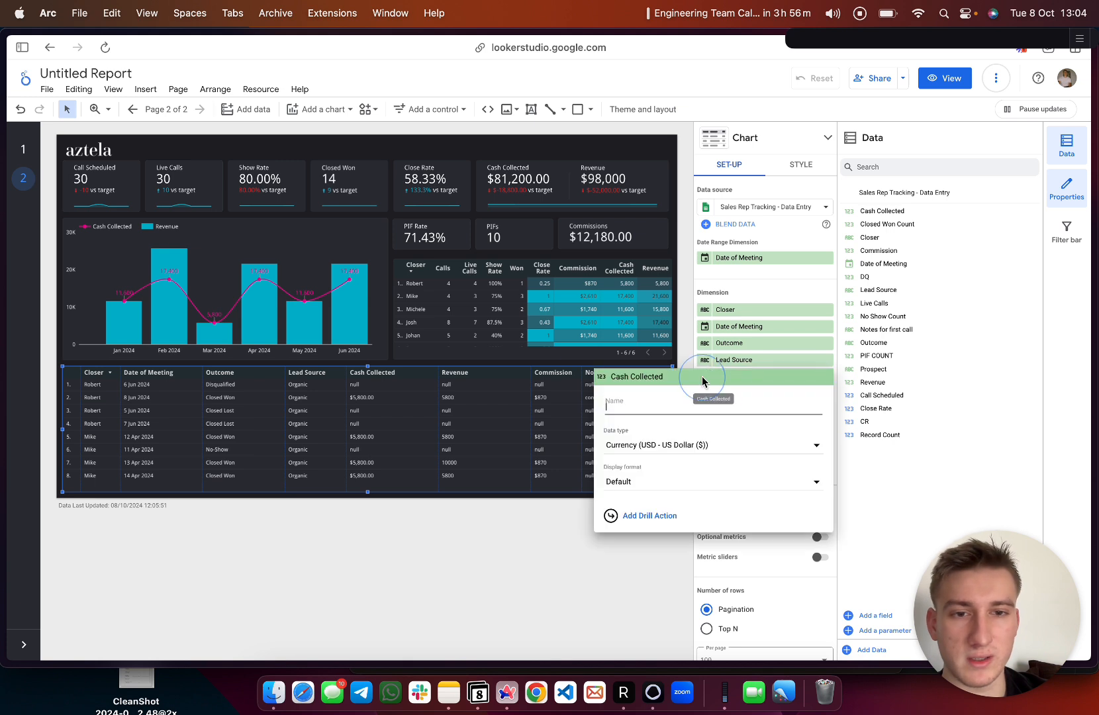
{"action": "left_click", "coordinate": [642, 480]}
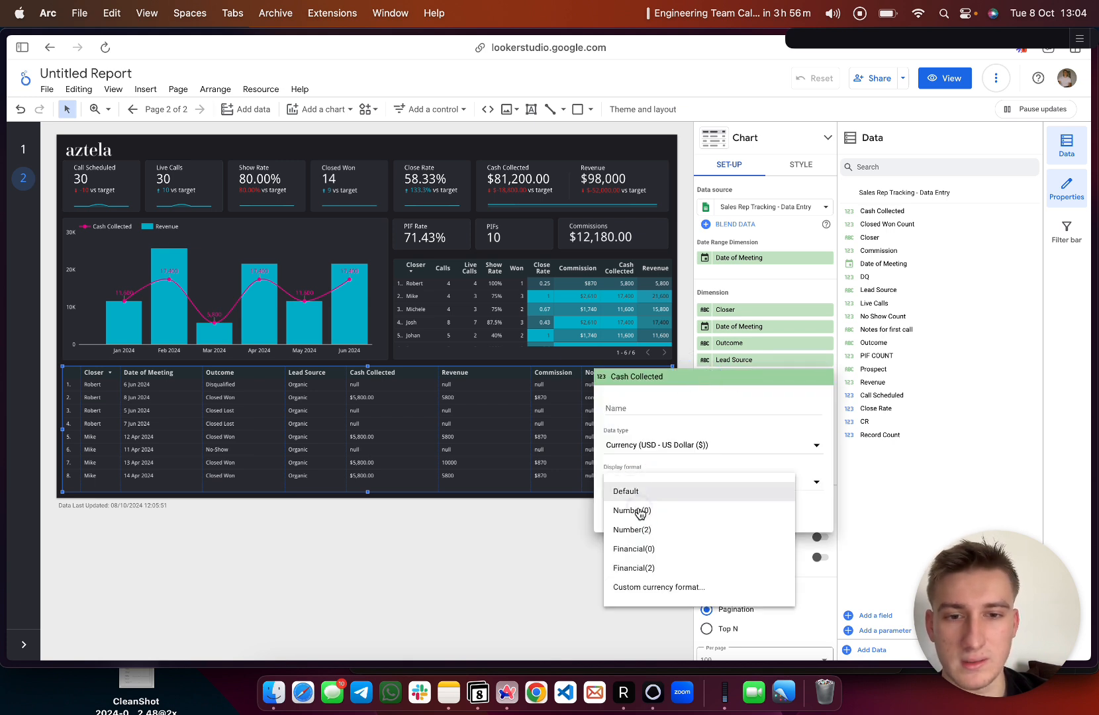
{"action": "left_click", "coordinate": [635, 510]}
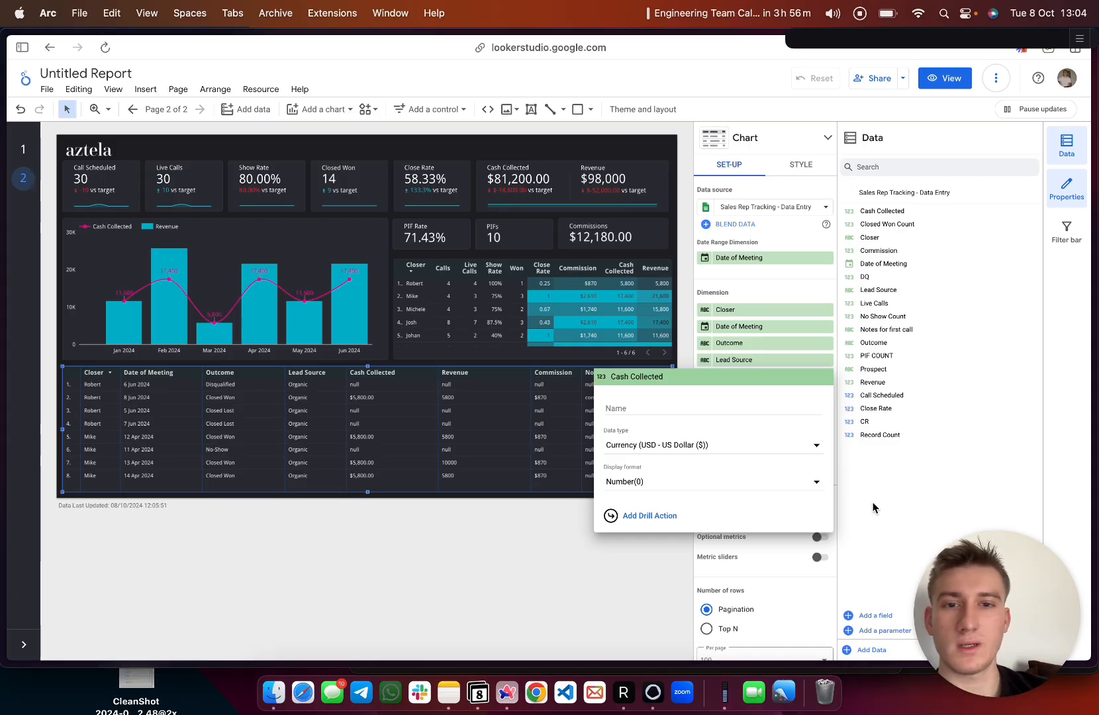
{"action": "left_click", "coordinate": [889, 487]}
{"action": "left_click", "coordinate": [463, 533]}
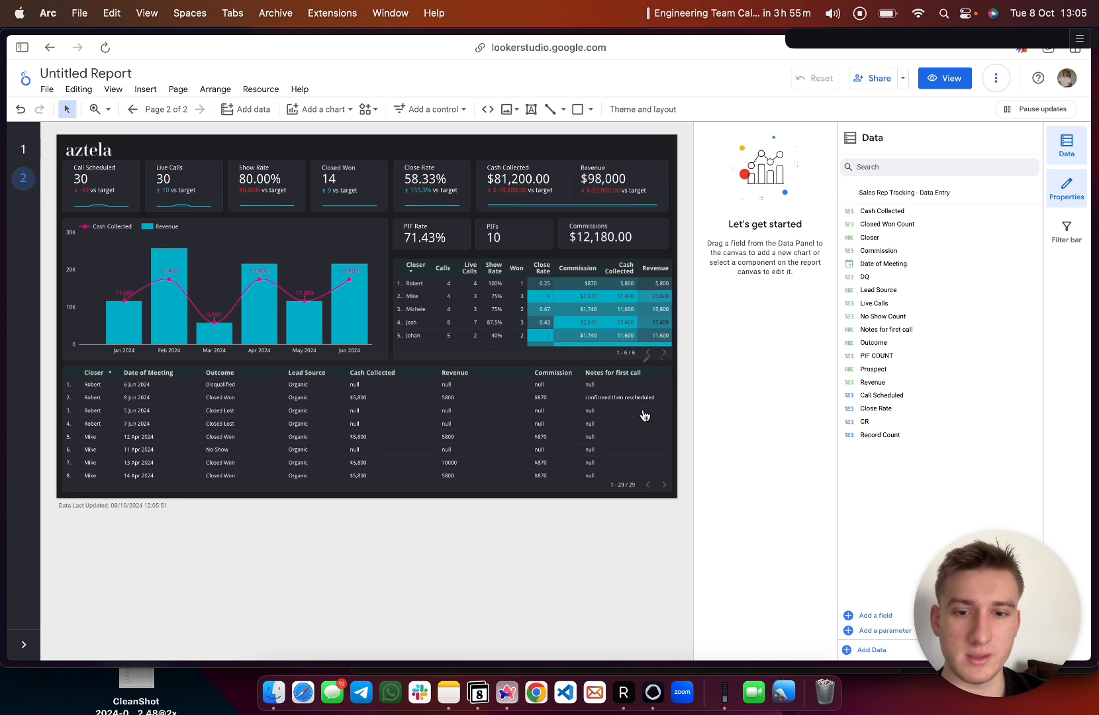
- Following page one's layout, add a drop-down list control beside the logo on page two, above the scorecards, with Closer as its control field
{"action": "left_click", "coordinate": [24, 153]}
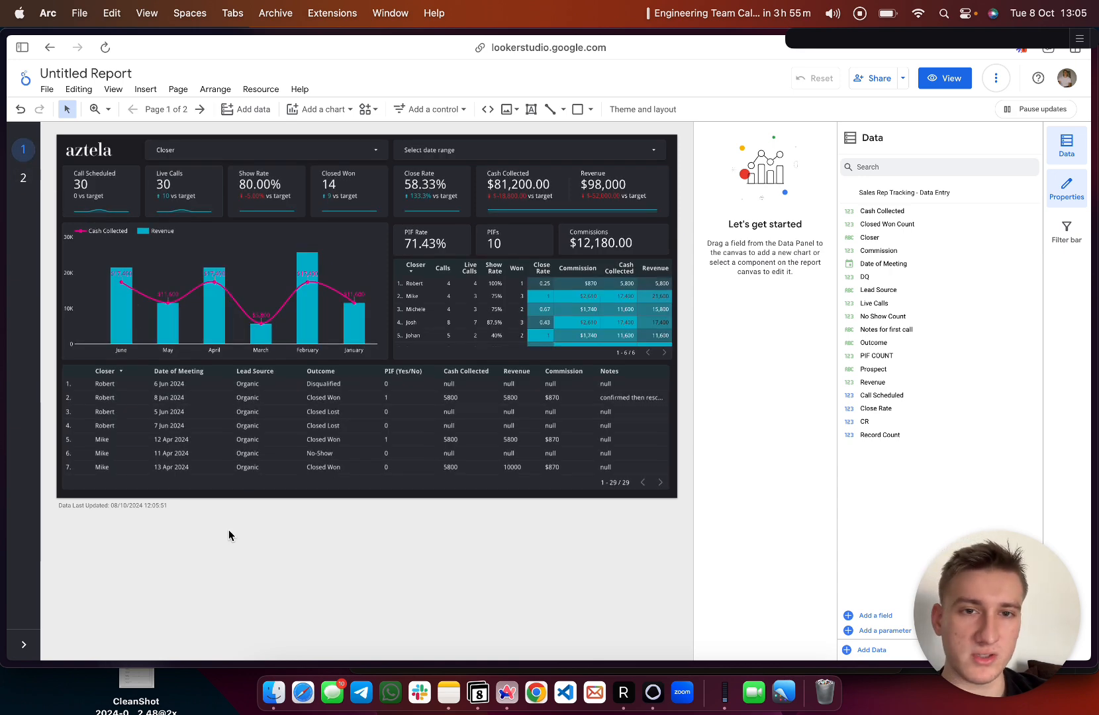
{"action": "left_click", "coordinate": [28, 182]}
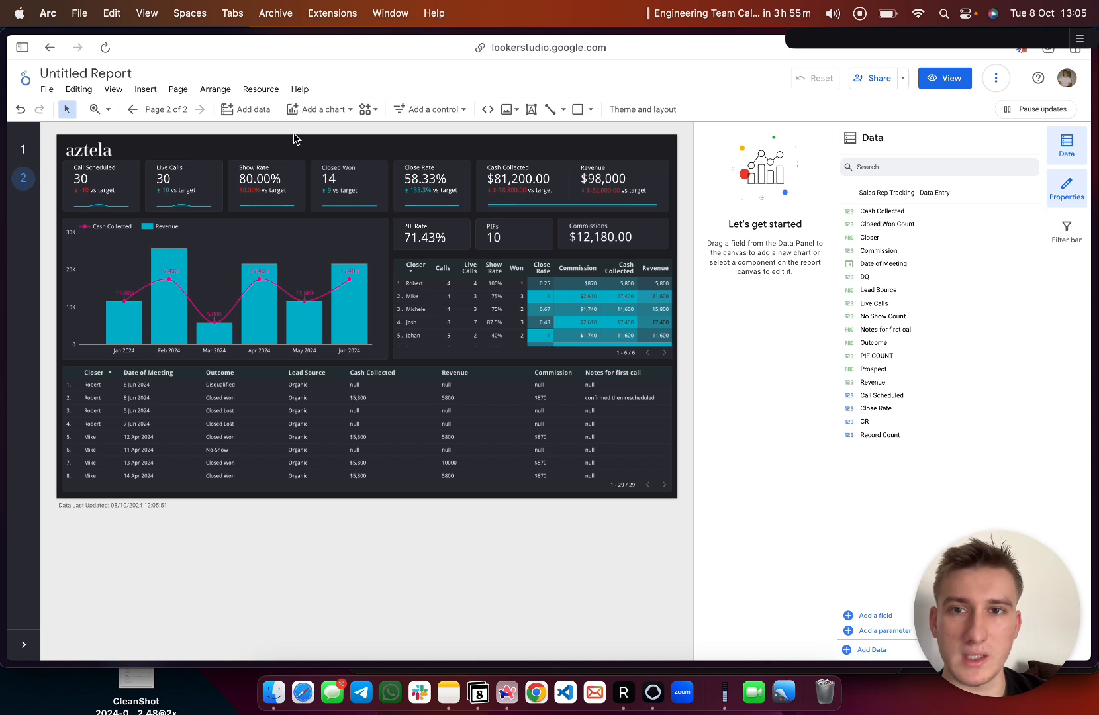
{"action": "left_click", "coordinate": [410, 110]}
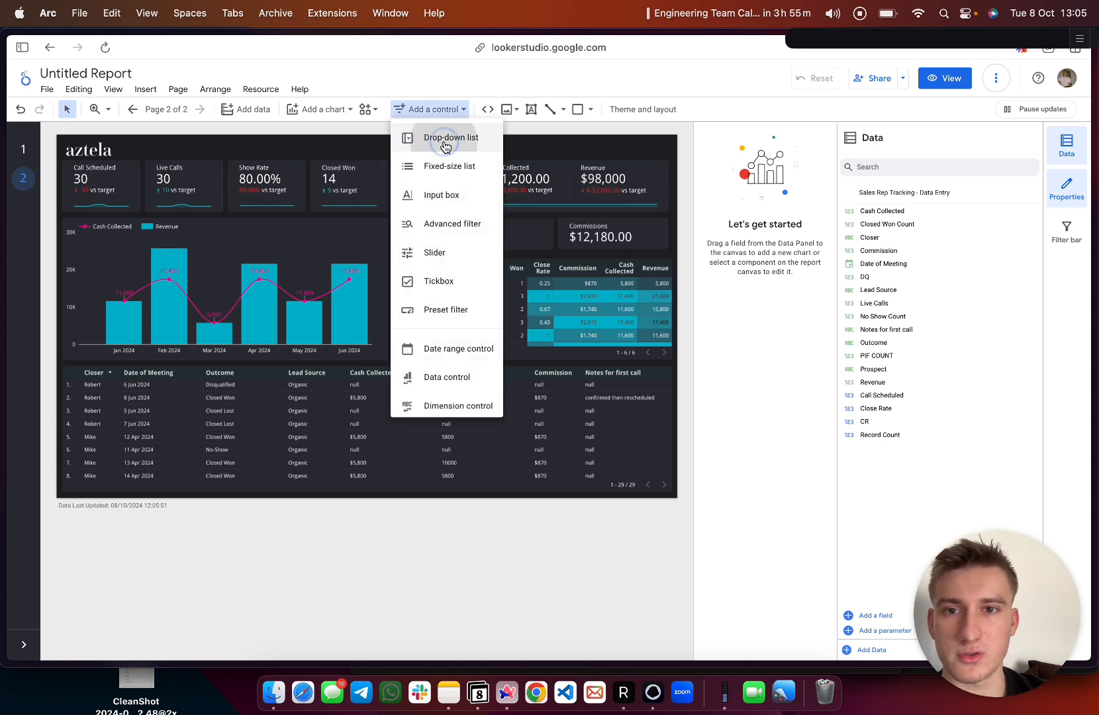
{"action": "left_click", "coordinate": [424, 138]}
{"action": "left_click", "coordinate": [146, 138]}
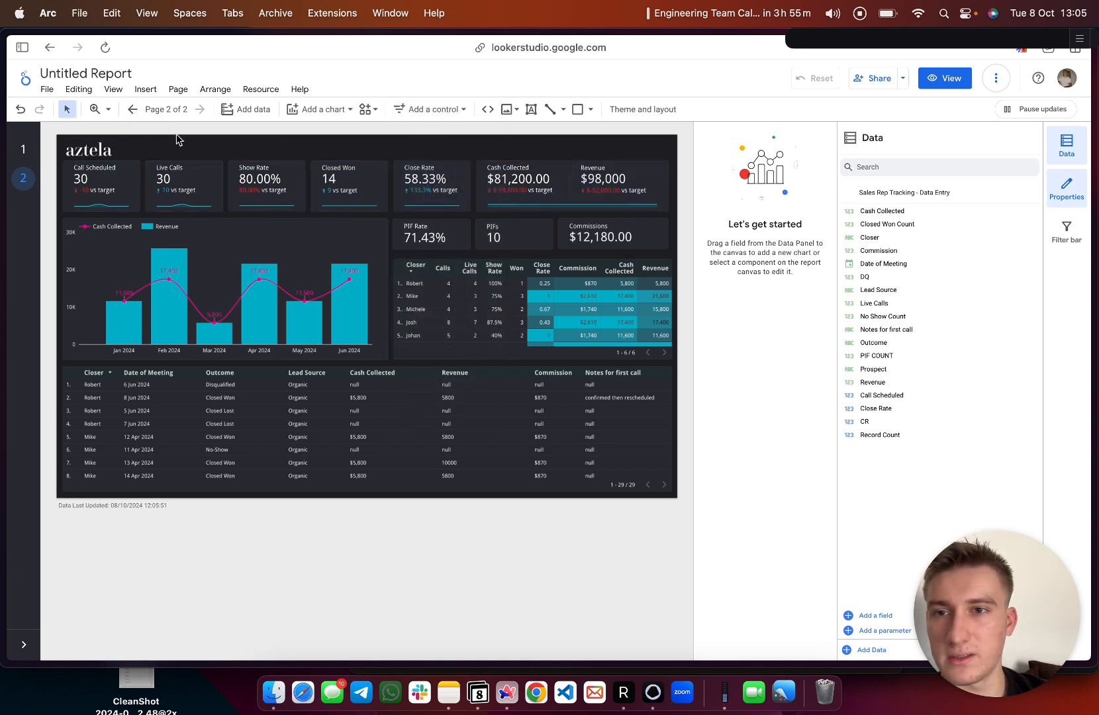
{"action": "left_click_drag", "start_coordinate": [281, 160], "coordinate": [385, 158]}
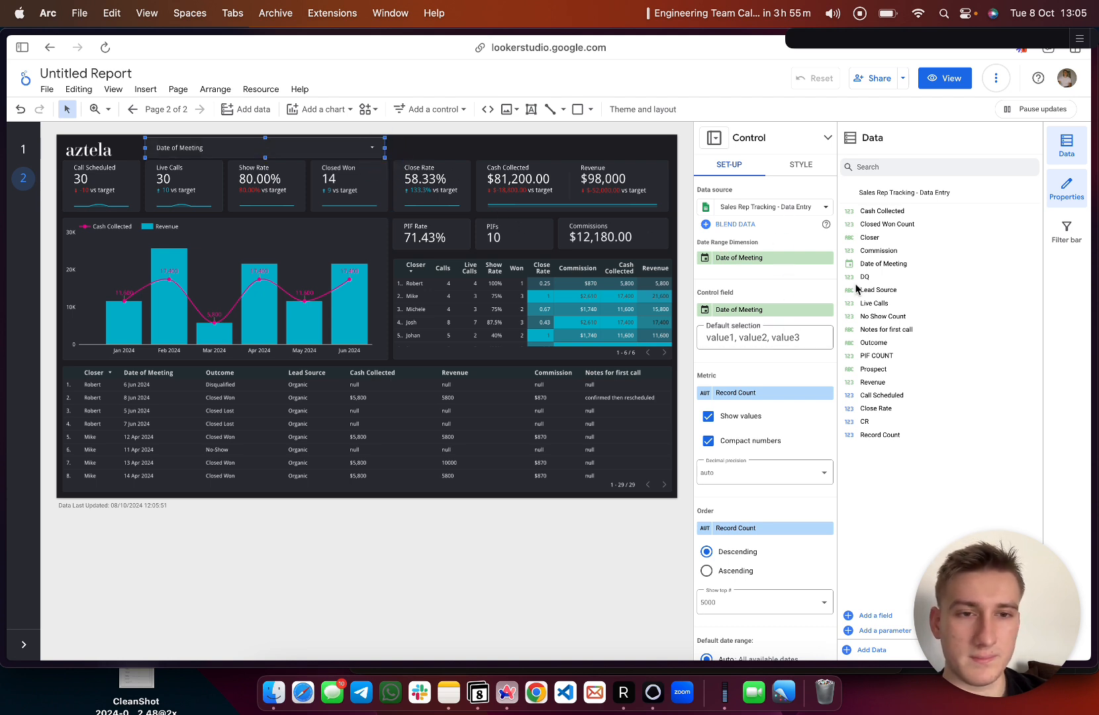
{"action": "left_click_drag", "start_coordinate": [855, 245], "coordinate": [809, 312]}
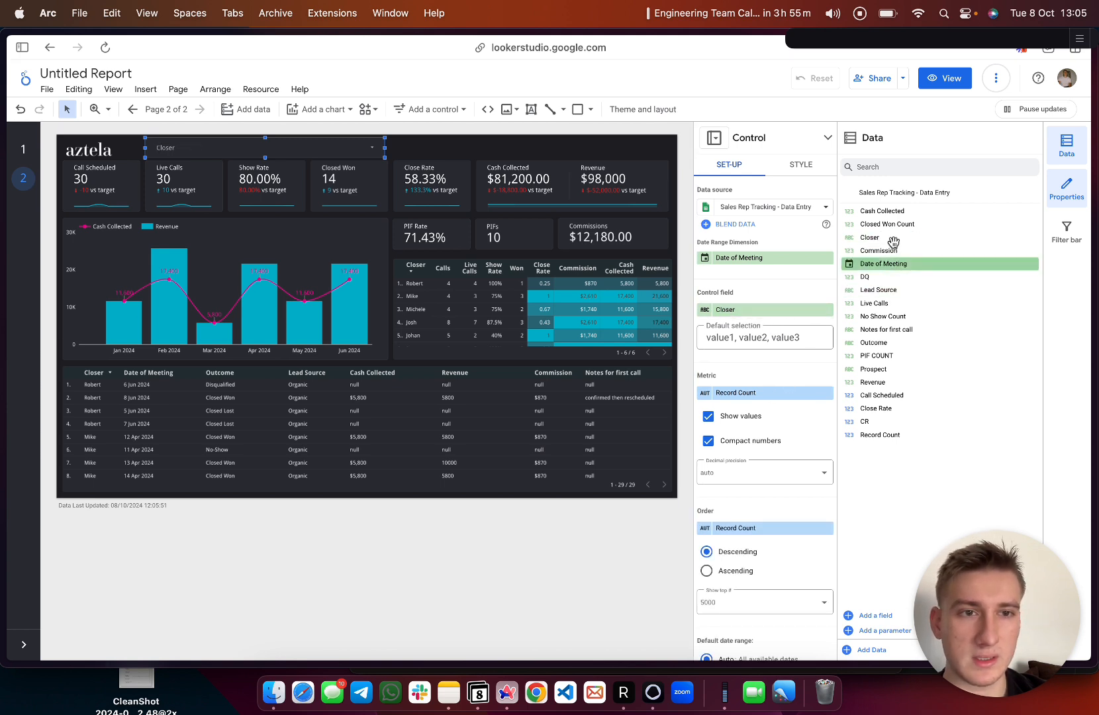
- Set Closer as the metric of the Closer drop-down control and check its list of values
{"action": "left_click_drag", "start_coordinate": [880, 238], "coordinate": [770, 391]}
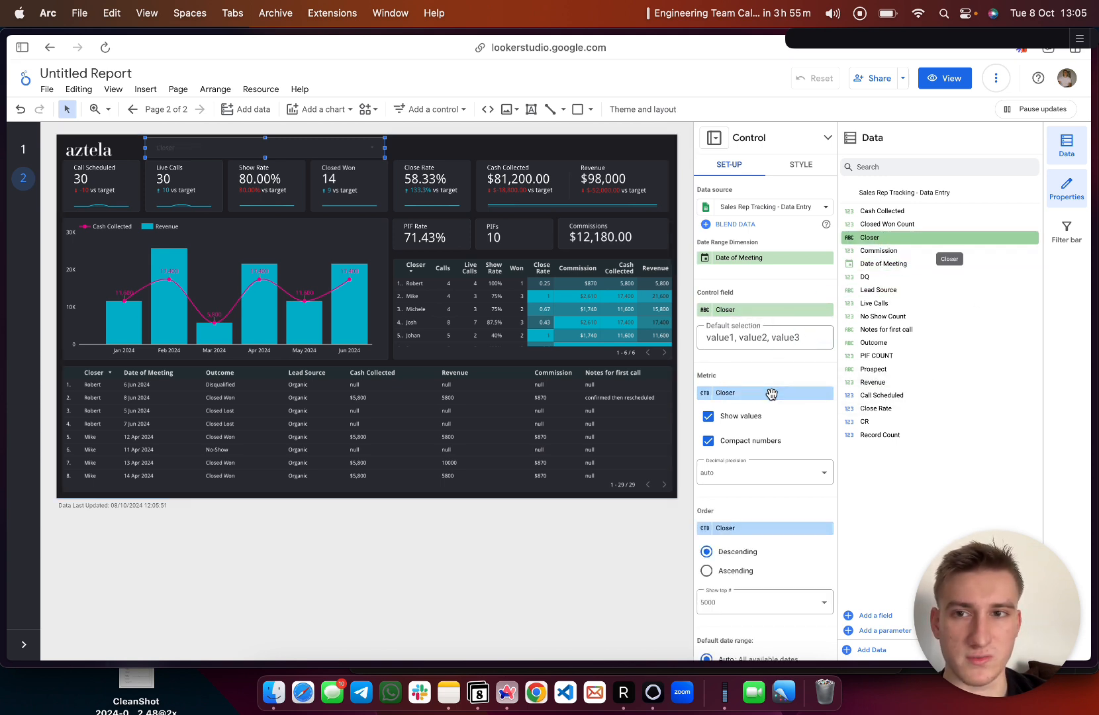
{"action": "left_click", "coordinate": [369, 146]}
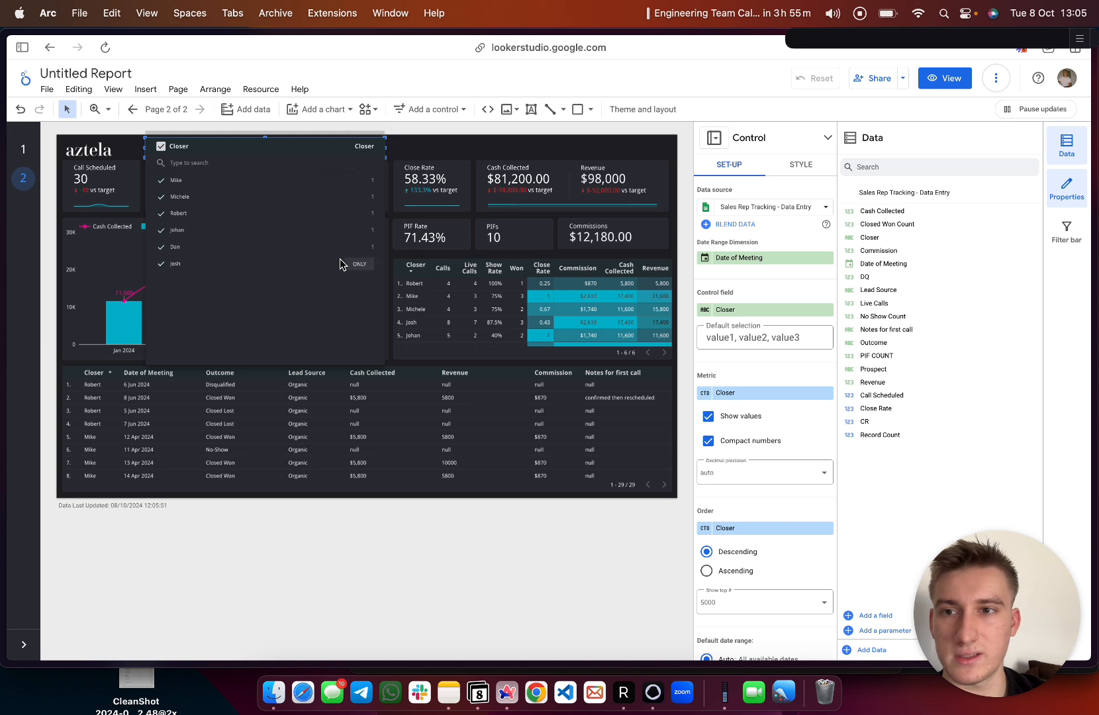
{"action": "key", "text": "Escape"}
- Give the Closer drop-down control a border radius of 5 and a dark custom border colour
{"action": "left_click", "coordinate": [797, 165]}
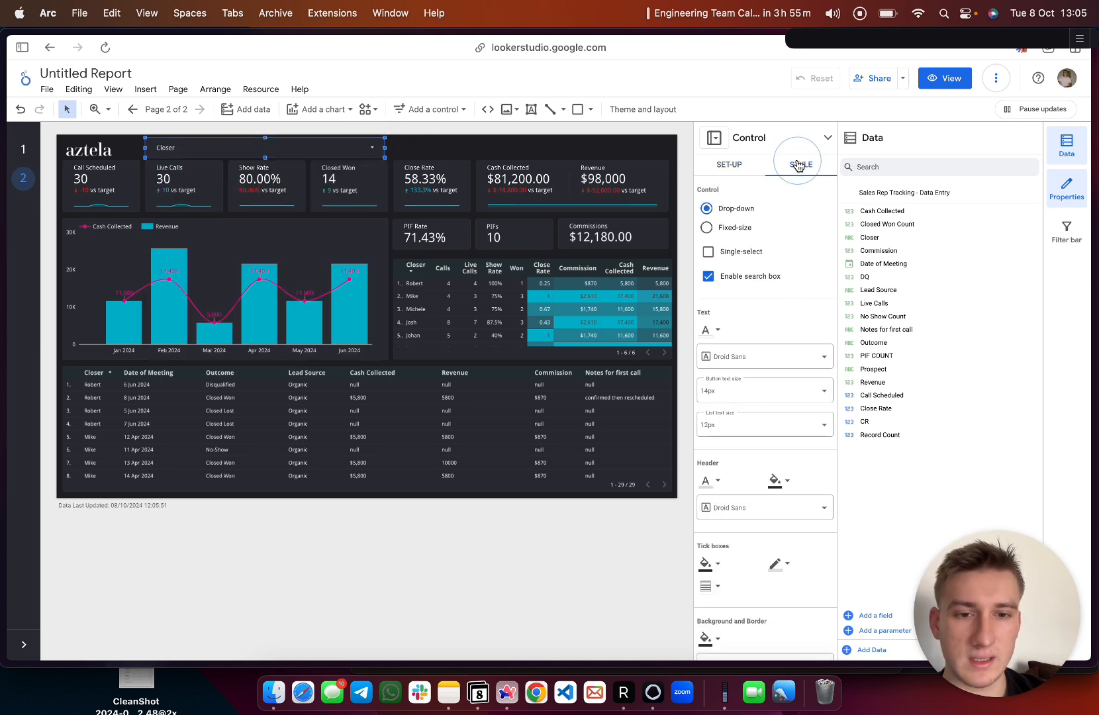
{"action": "scroll", "coordinate": [783, 410], "scroll_direction": "down", "scroll_amount": 10}
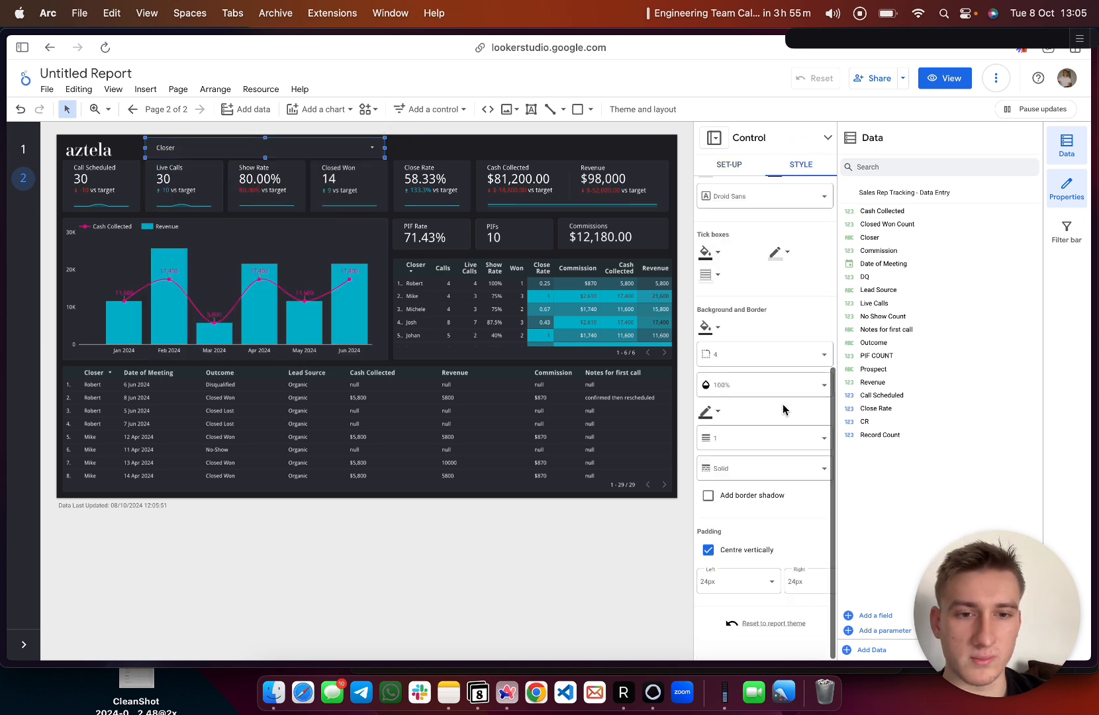
{"action": "left_click", "coordinate": [747, 356]}
{"action": "left_click", "coordinate": [725, 528]}
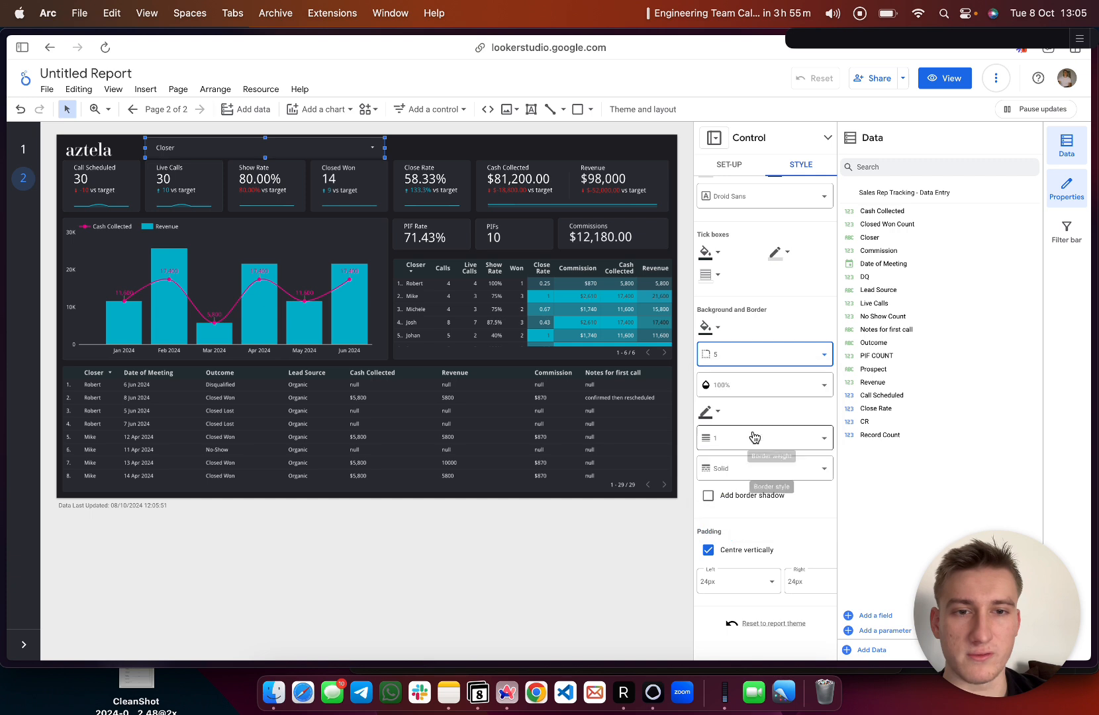
{"action": "left_click", "coordinate": [707, 412]}
{"action": "left_click", "coordinate": [761, 603]}
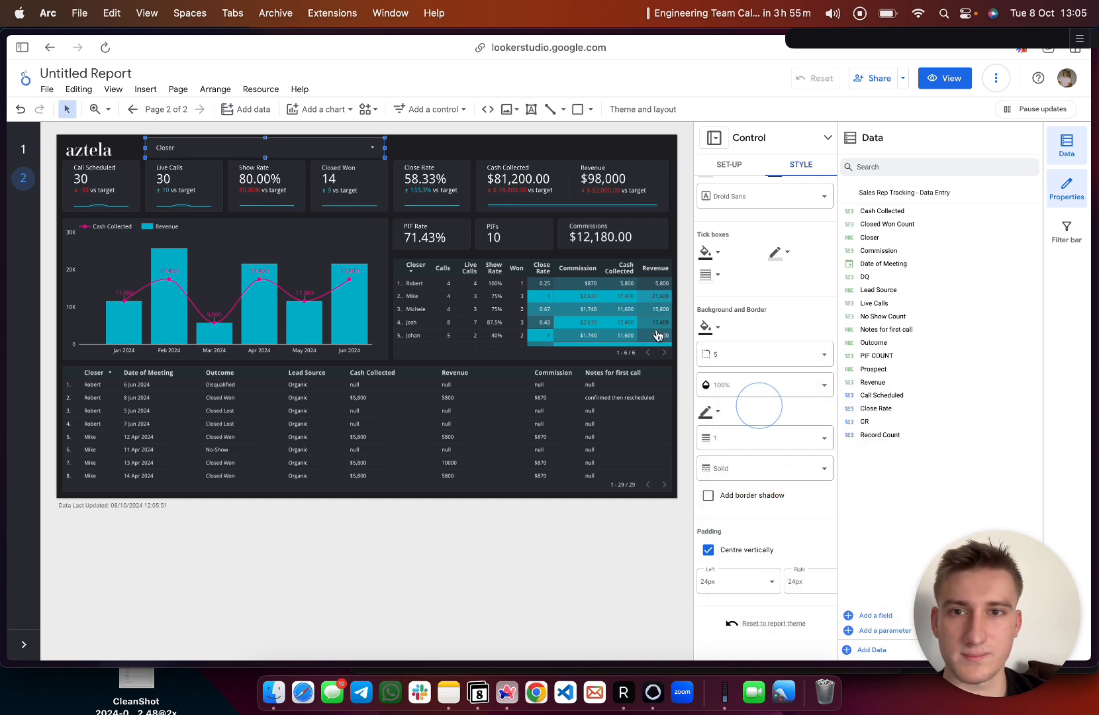
{"action": "left_click", "coordinate": [406, 150]}
{"action": "left_click", "coordinate": [400, 152]}
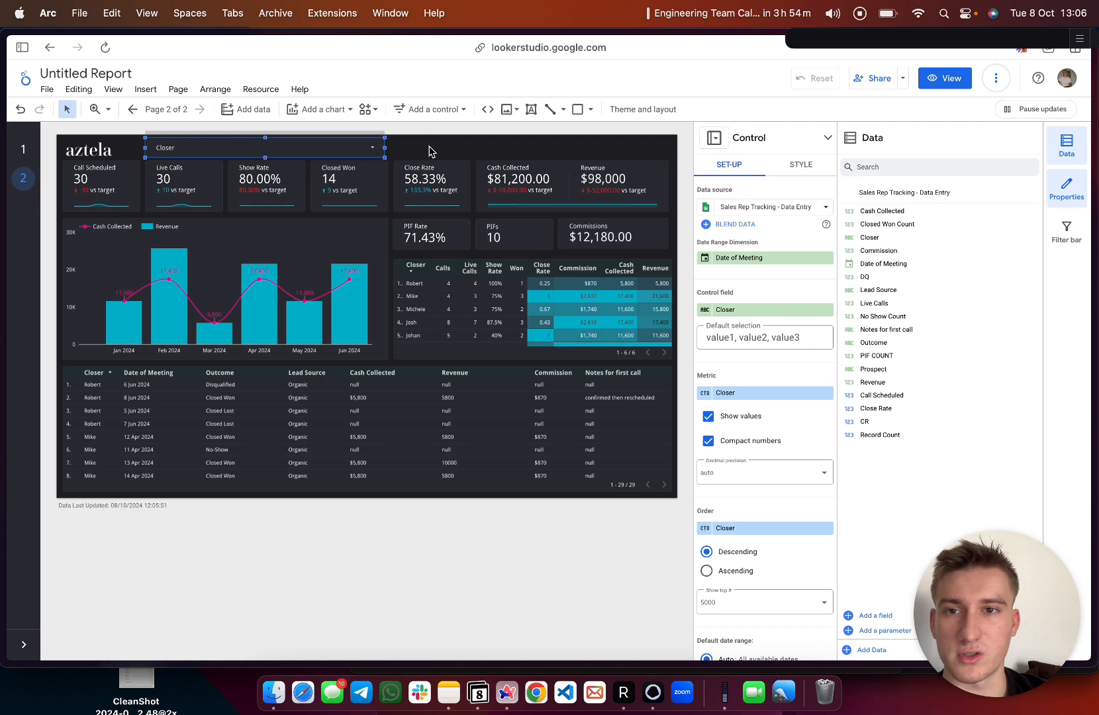
- Add a date range control beside the Closer drop-down and widen it to span the scorecards from Close Rate to Revenue
{"action": "left_click", "coordinate": [416, 113]}
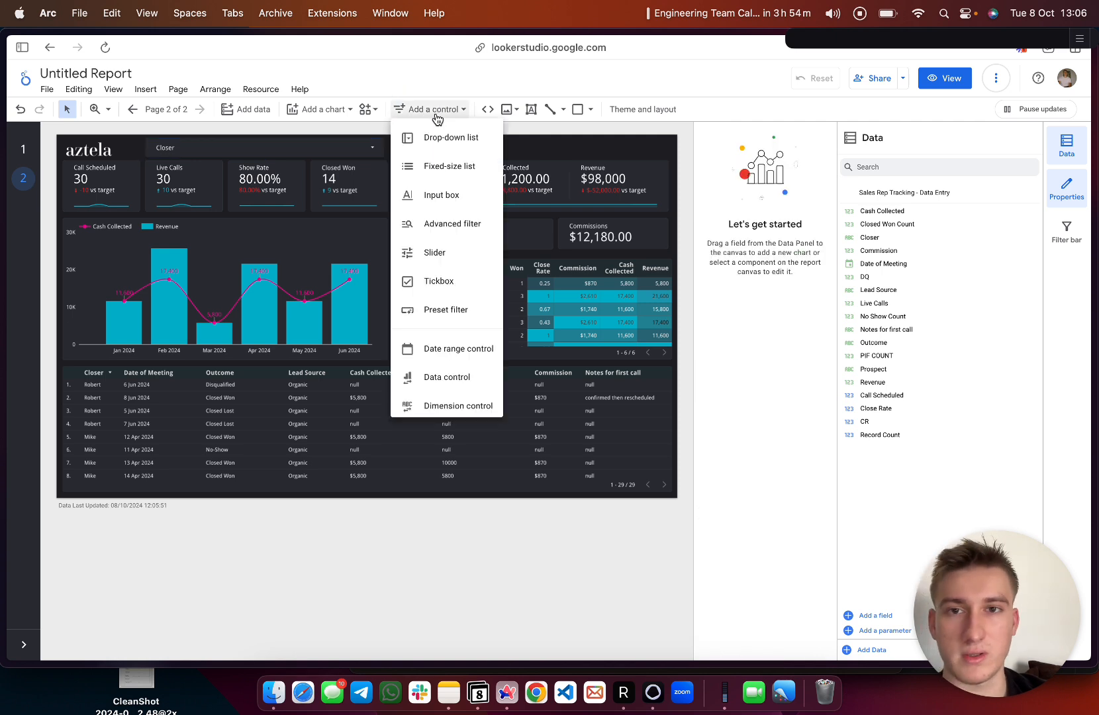
{"action": "left_click", "coordinate": [450, 351]}
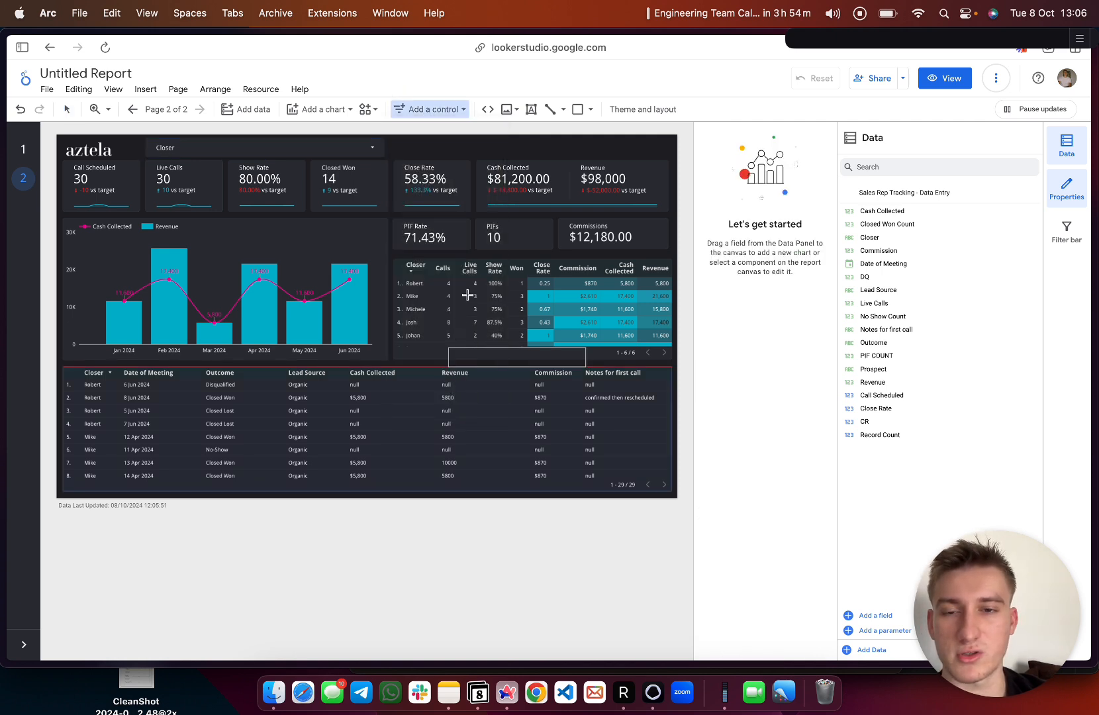
{"action": "left_click", "coordinate": [393, 140]}
{"action": "left_click_drag", "start_coordinate": [393, 140], "coordinate": [393, 138]}
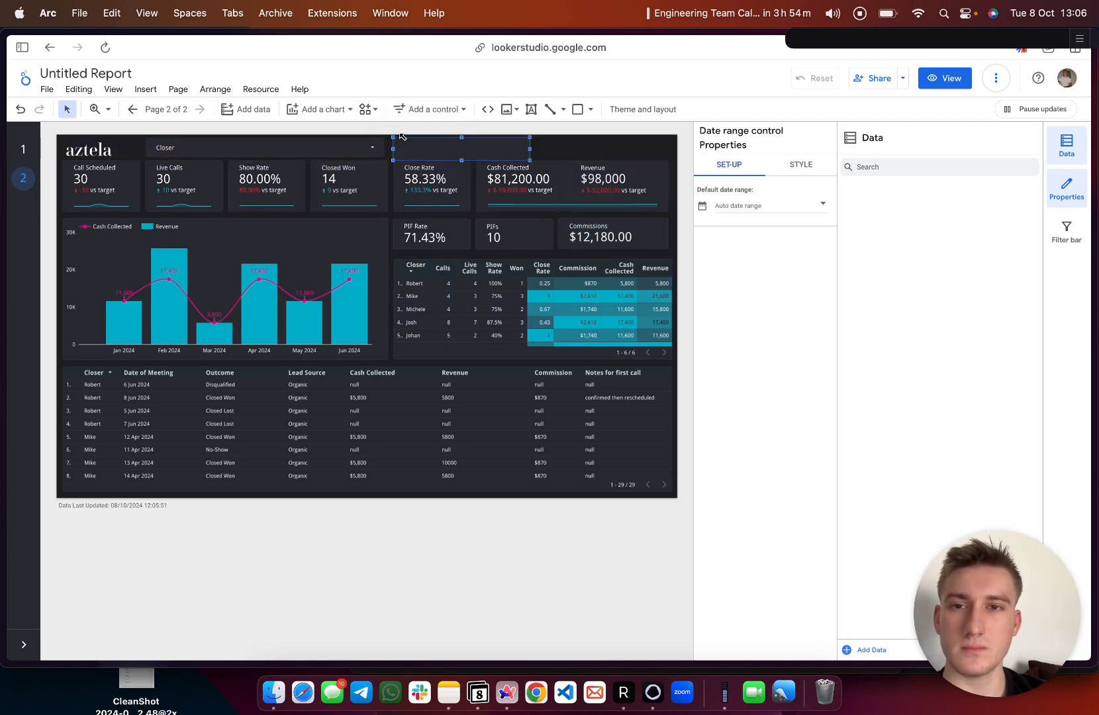
{"action": "left_click_drag", "start_coordinate": [529, 159], "coordinate": [645, 157]}
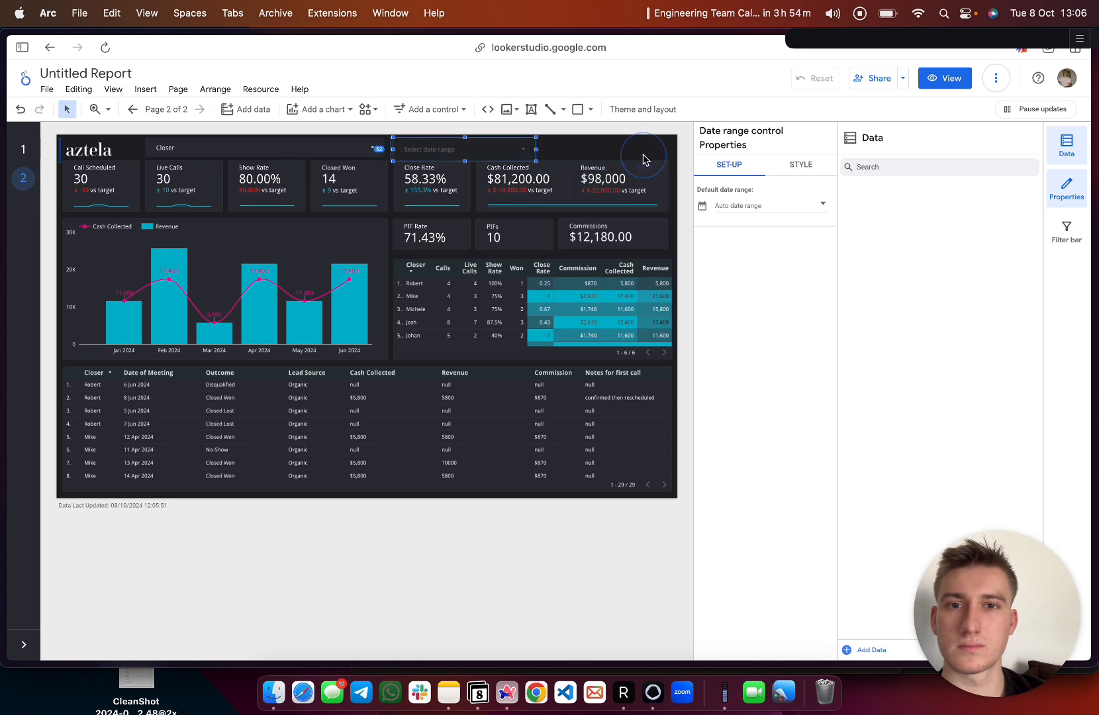
{"action": "left_click", "coordinate": [647, 158]}
{"action": "left_click", "coordinate": [640, 150]}
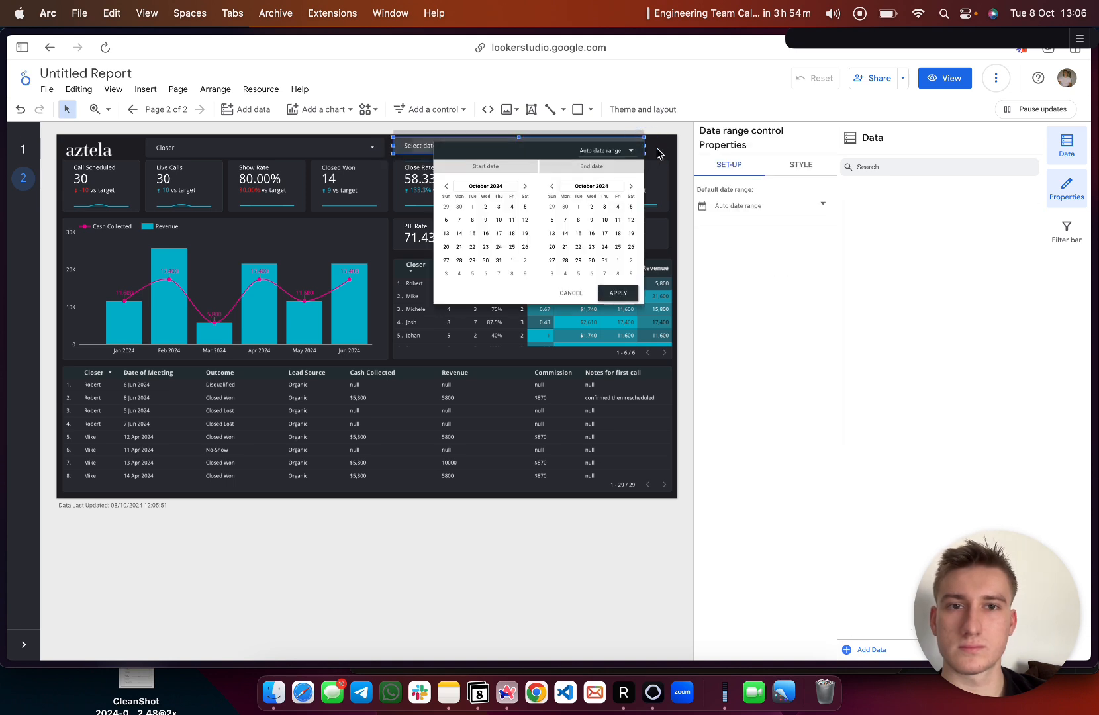
{"action": "left_click", "coordinate": [659, 150]}
{"action": "left_click_drag", "start_coordinate": [645, 154], "coordinate": [662, 161]}
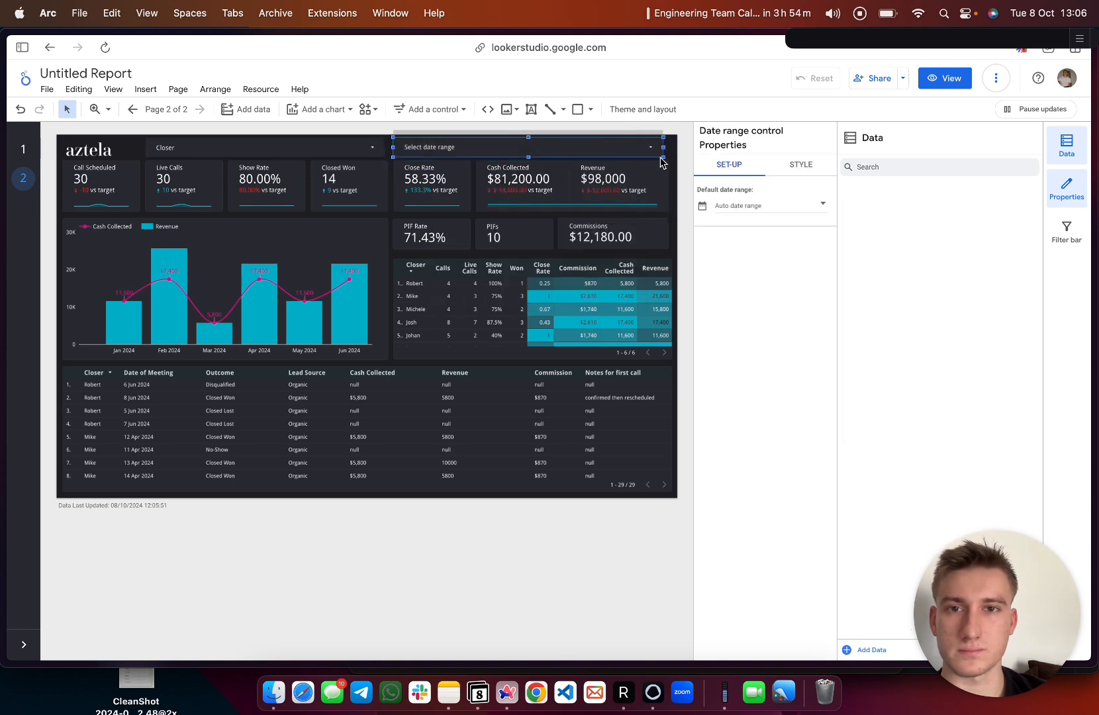
- Give the date range control a border radius of 5 and the dark custom border colour
{"action": "left_click", "coordinate": [800, 166]}
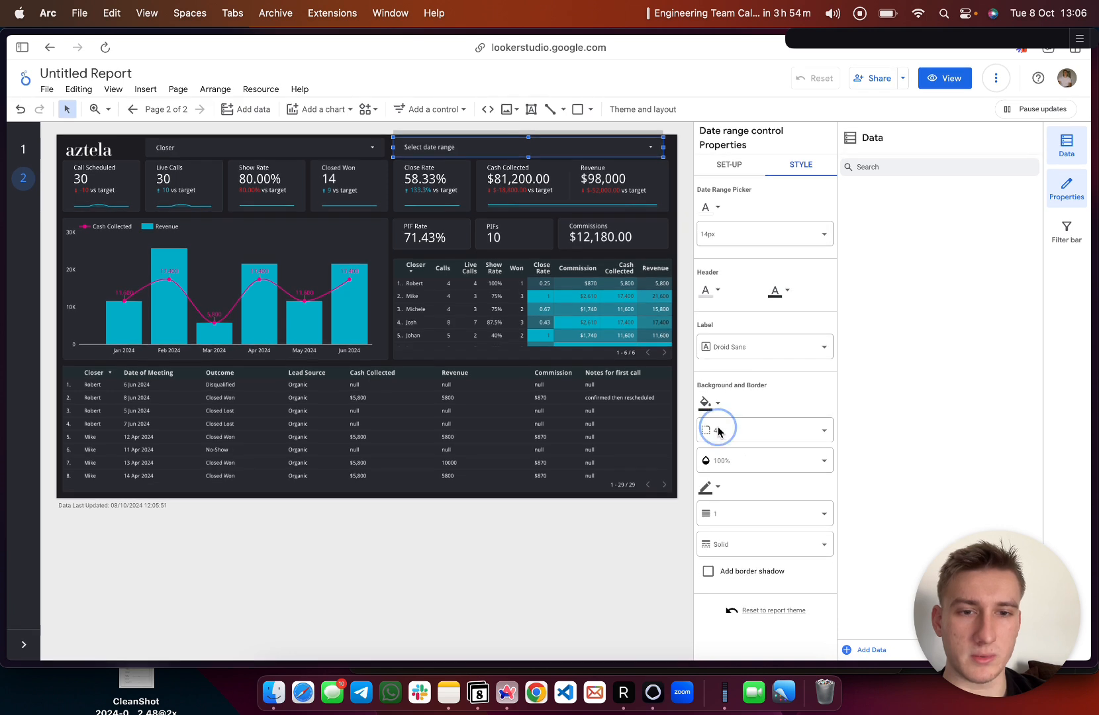
{"action": "left_click", "coordinate": [750, 433]}
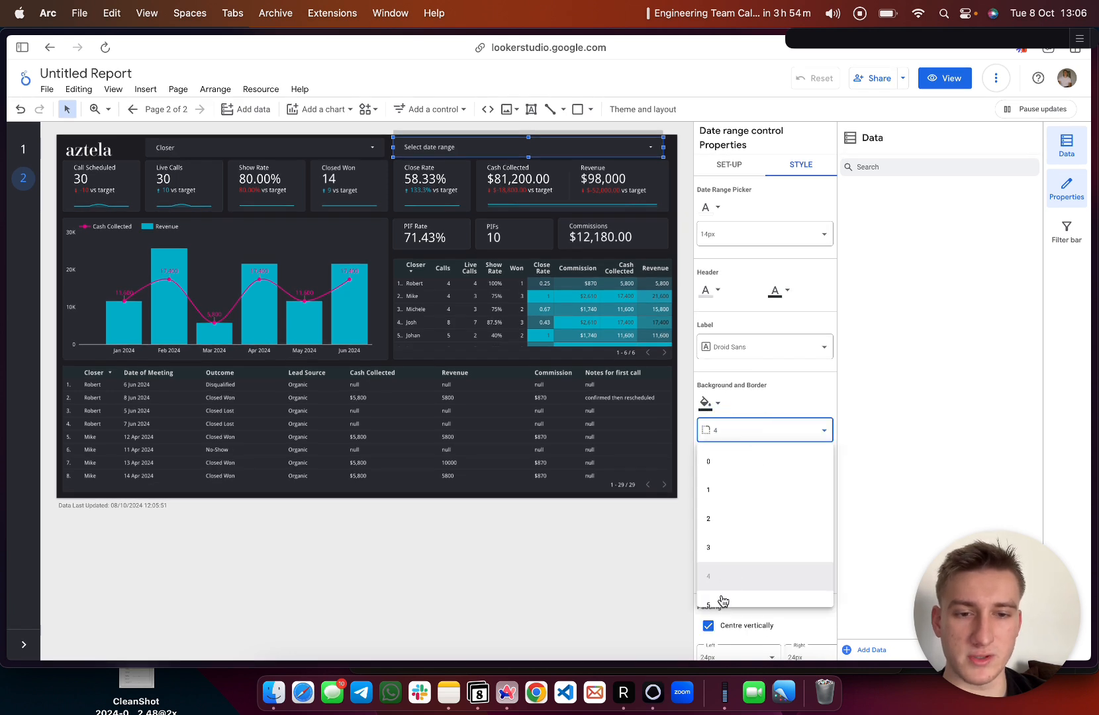
{"action": "left_click", "coordinate": [736, 590]}
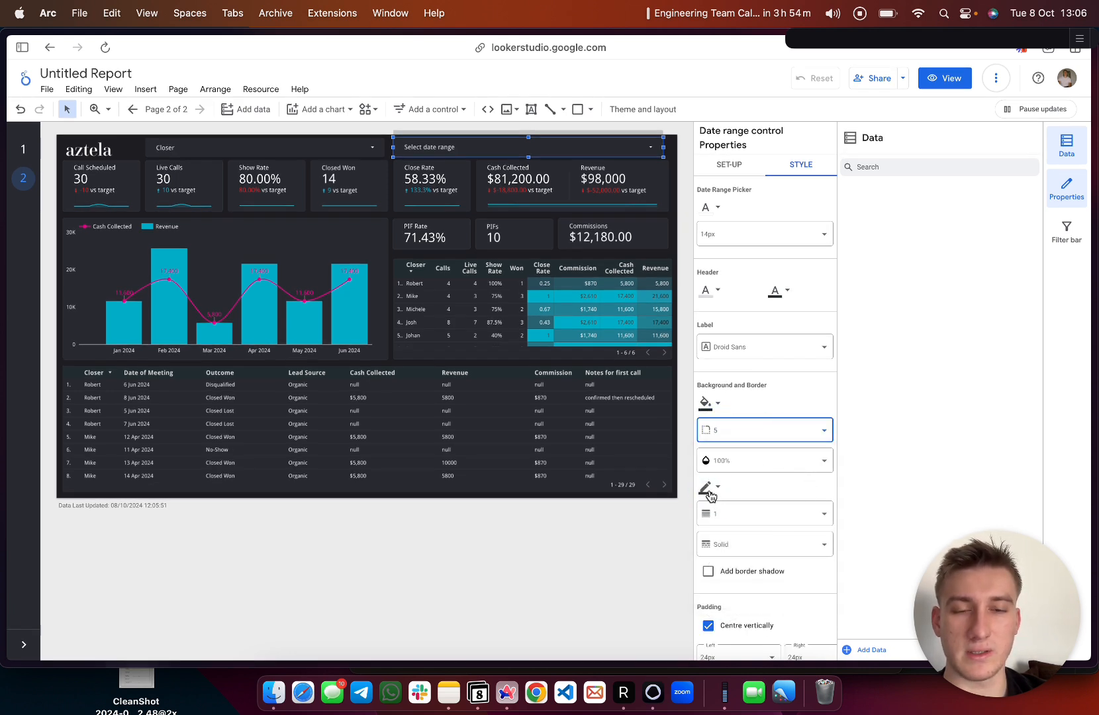
{"action": "left_click", "coordinate": [707, 489]}
{"action": "left_click", "coordinate": [710, 492]}
{"action": "left_click", "coordinate": [708, 489]}
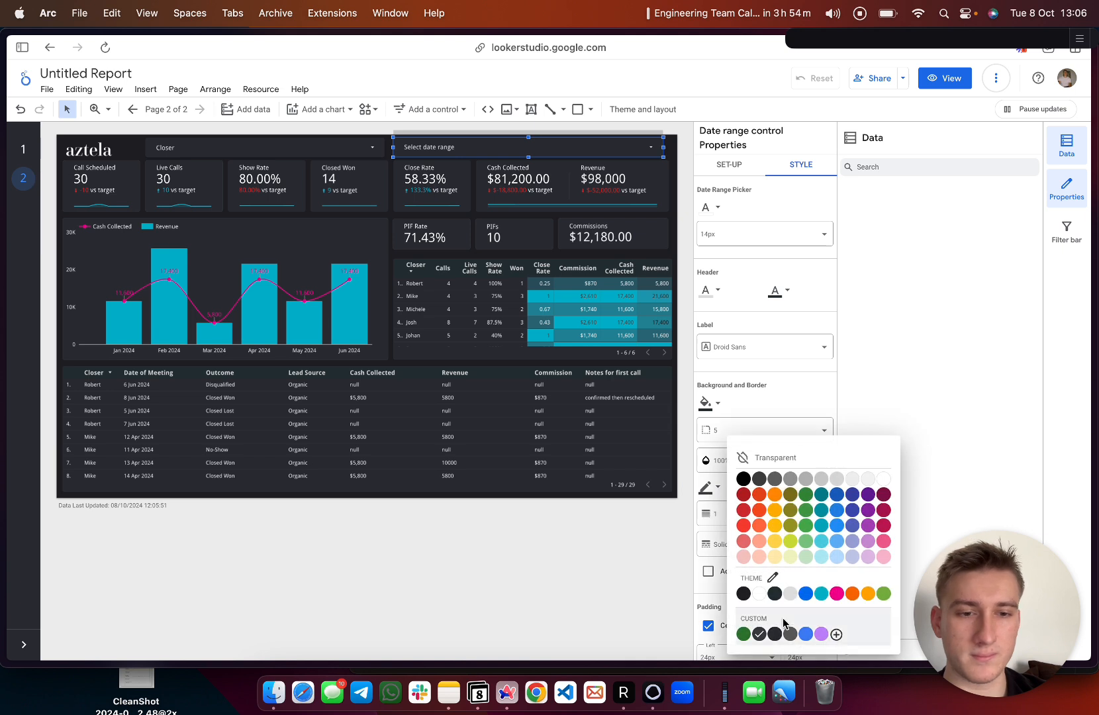
{"action": "left_click", "coordinate": [758, 634]}
{"action": "left_click", "coordinate": [517, 550]}
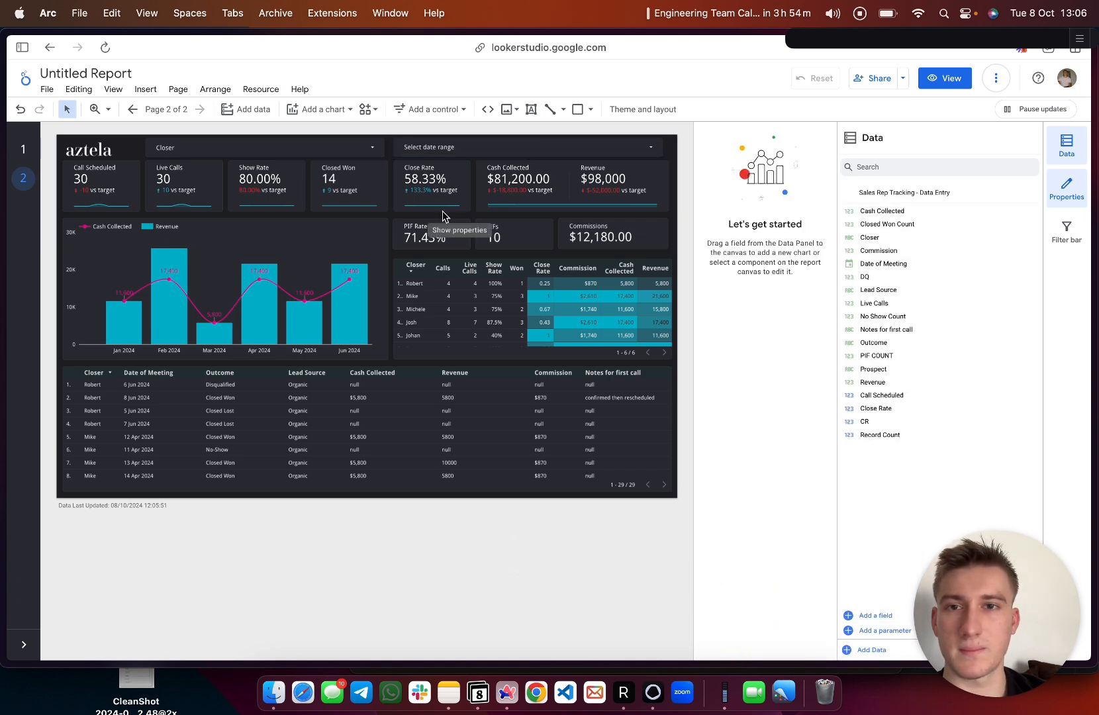
- Nudge the date range control in line with the Closer drop-down, and align both controls vertically by their bottom edges
{"action": "left_click", "coordinate": [434, 153]}
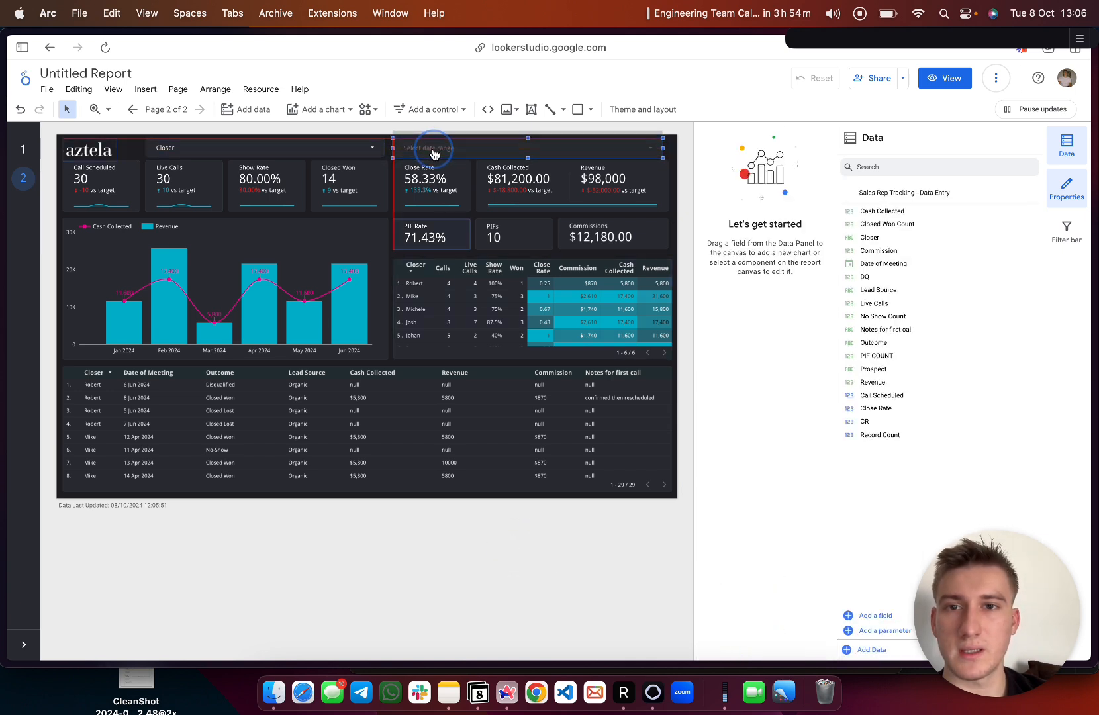
{"action": "left_click", "coordinate": [682, 166]}
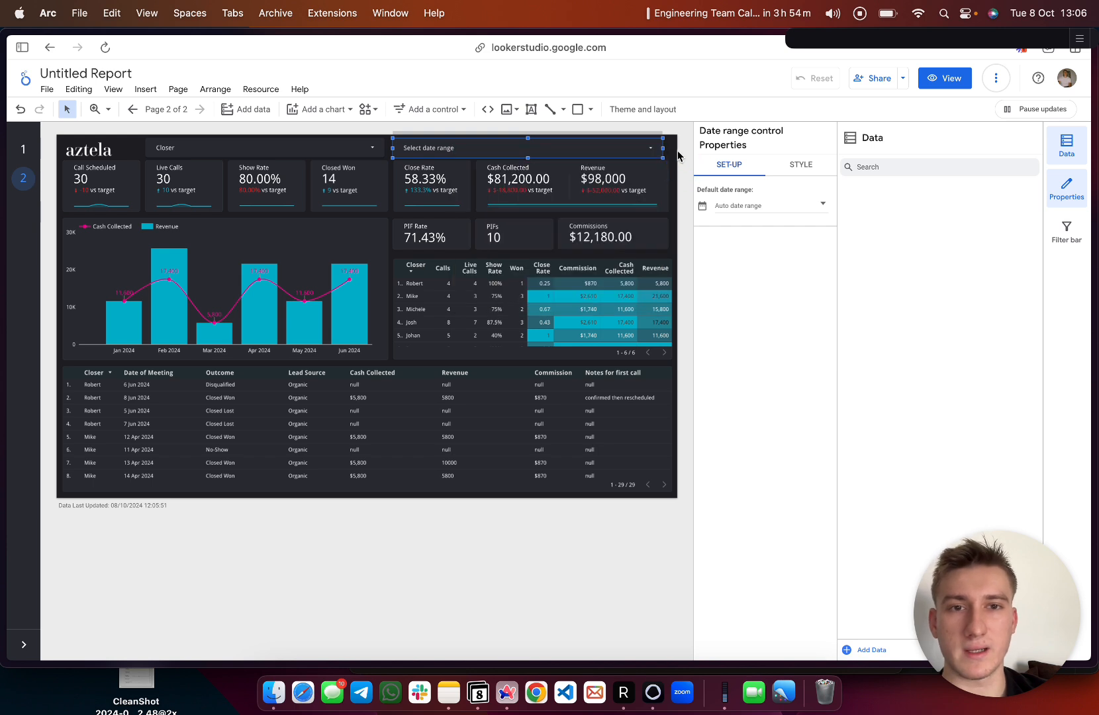
{"action": "left_click", "coordinate": [676, 153]}
{"action": "left_click_drag", "start_coordinate": [676, 151], "coordinate": [256, 147]}
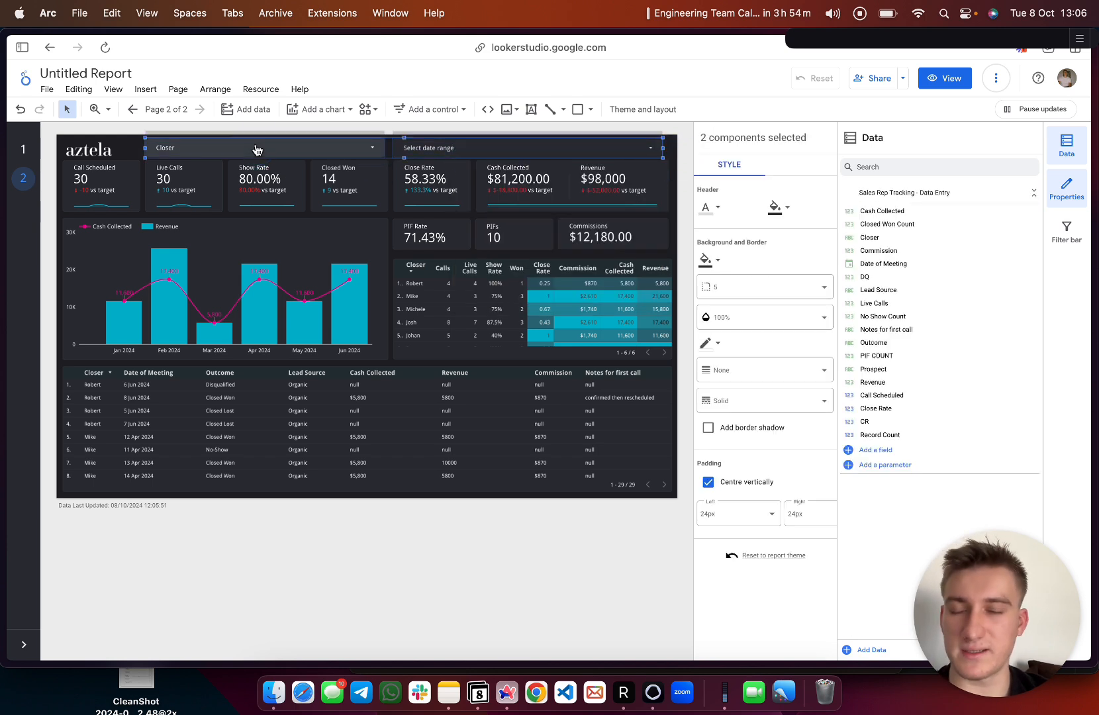
{"action": "right_click", "coordinate": [257, 150]}
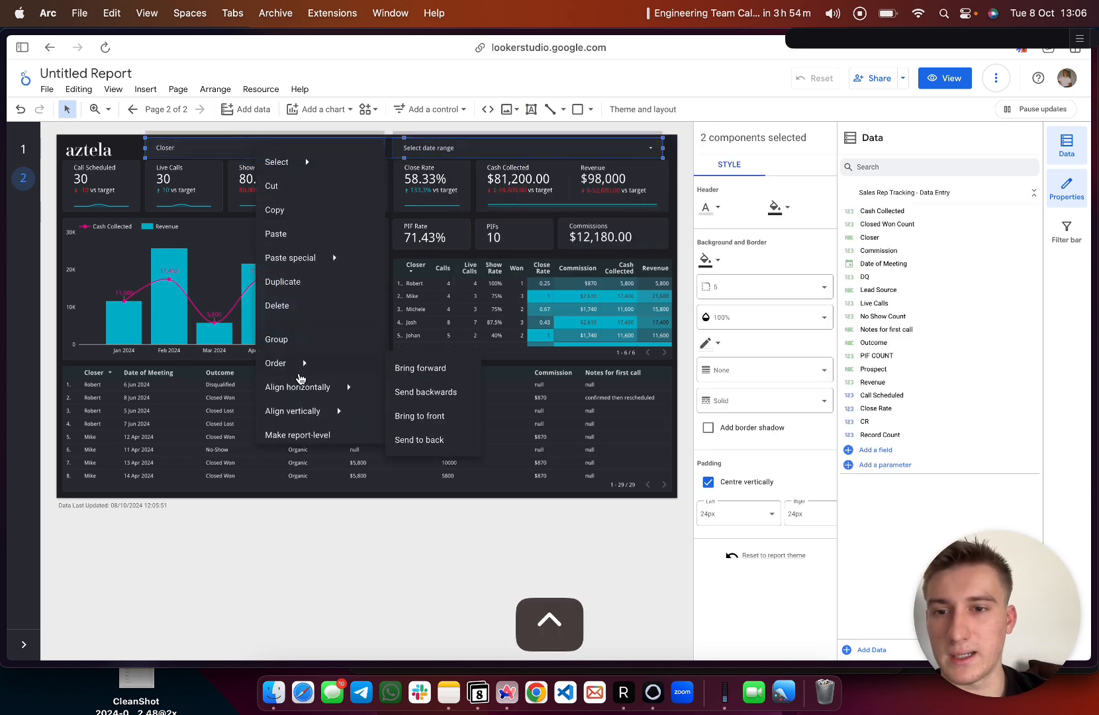
{"action": "mouse_move", "coordinate": [316, 419]}
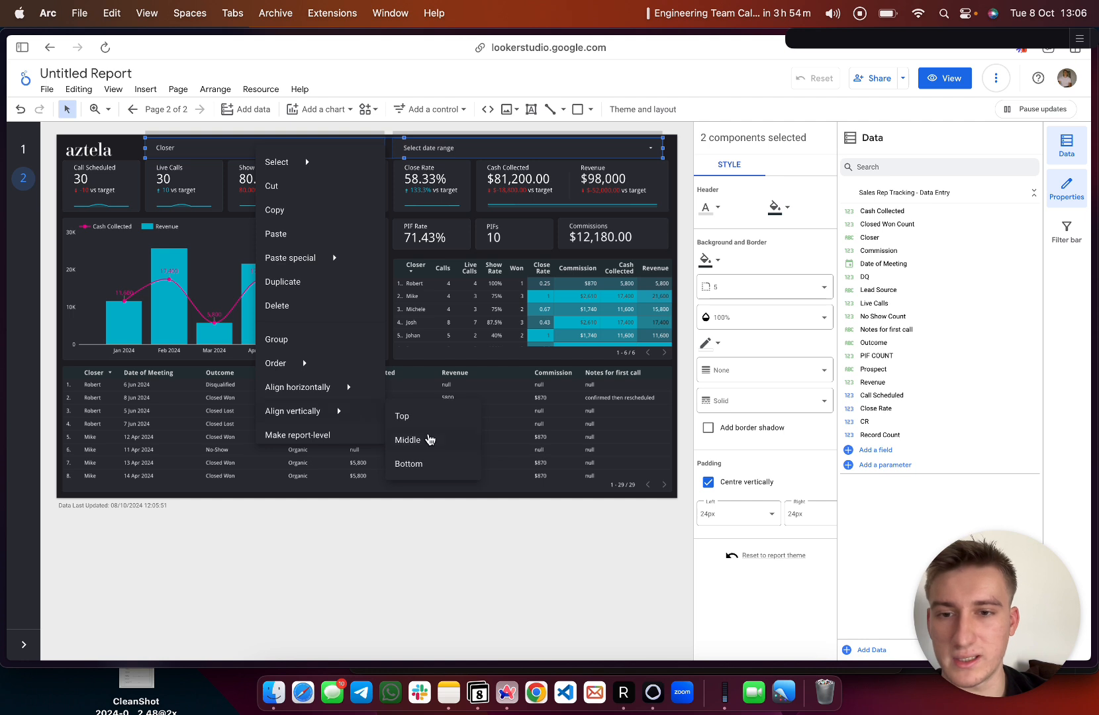
{"action": "left_click", "coordinate": [428, 464]}
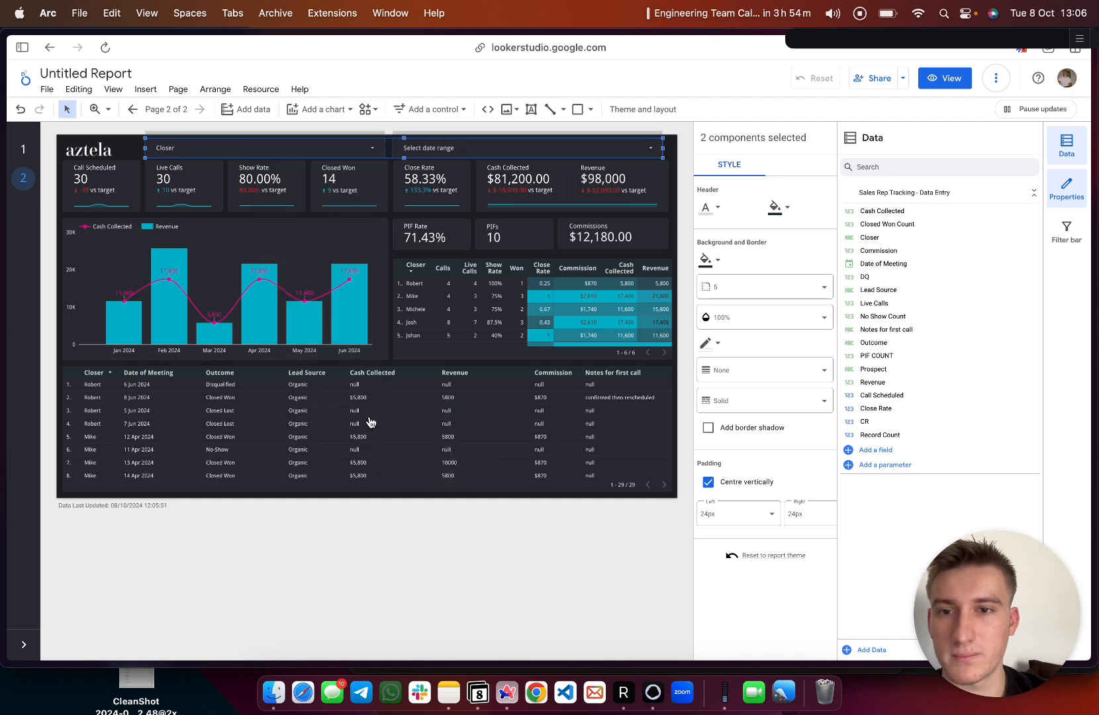
{"action": "right_click", "coordinate": [301, 149]}
{"action": "scroll", "coordinate": [344, 397], "scroll_direction": "down", "scroll_amount": 2}
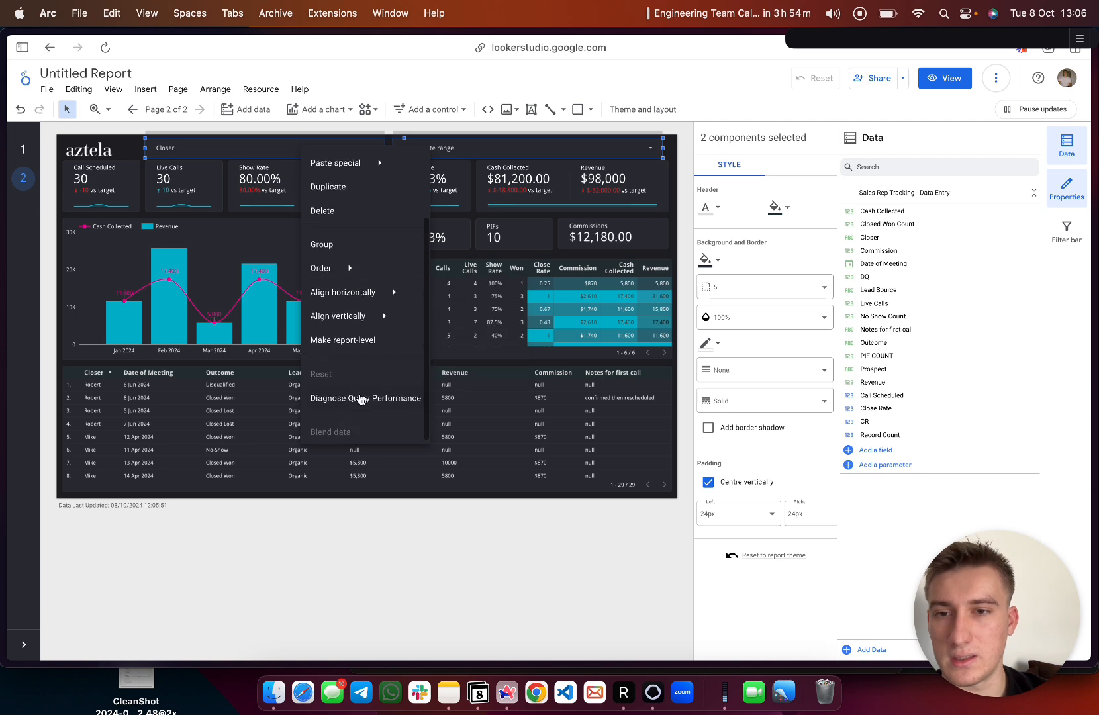
{"action": "scroll", "coordinate": [356, 397], "scroll_direction": "up", "scroll_amount": 2}
{"action": "left_click", "coordinate": [134, 148]}
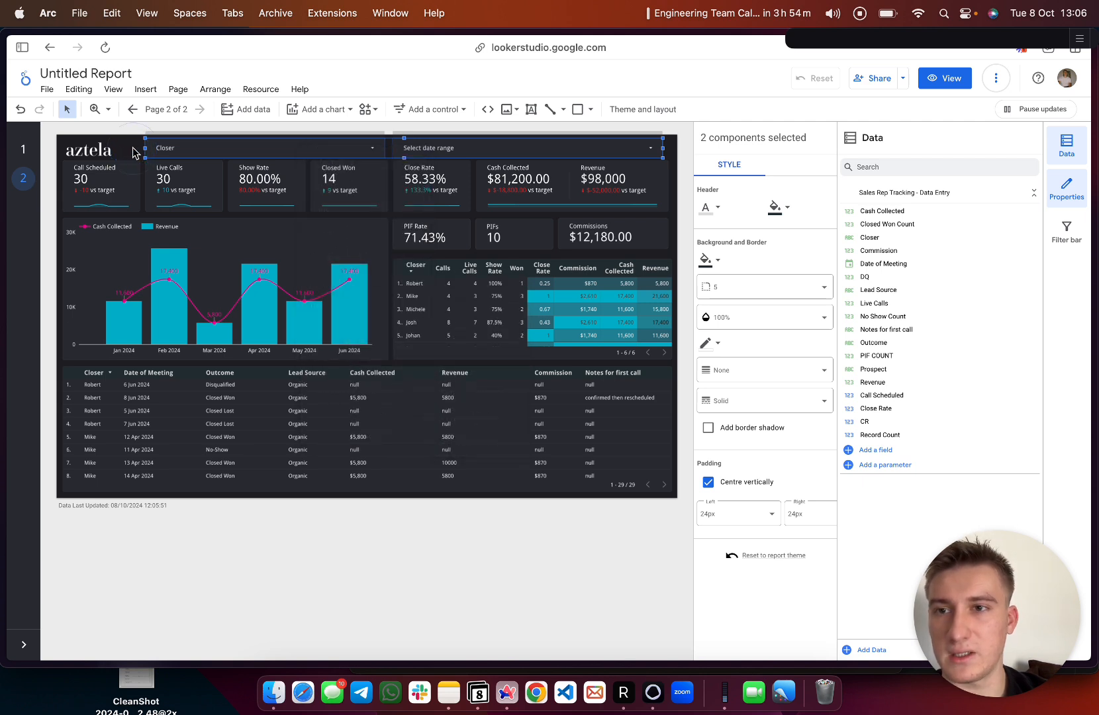
{"action": "left_click", "coordinate": [137, 147]}
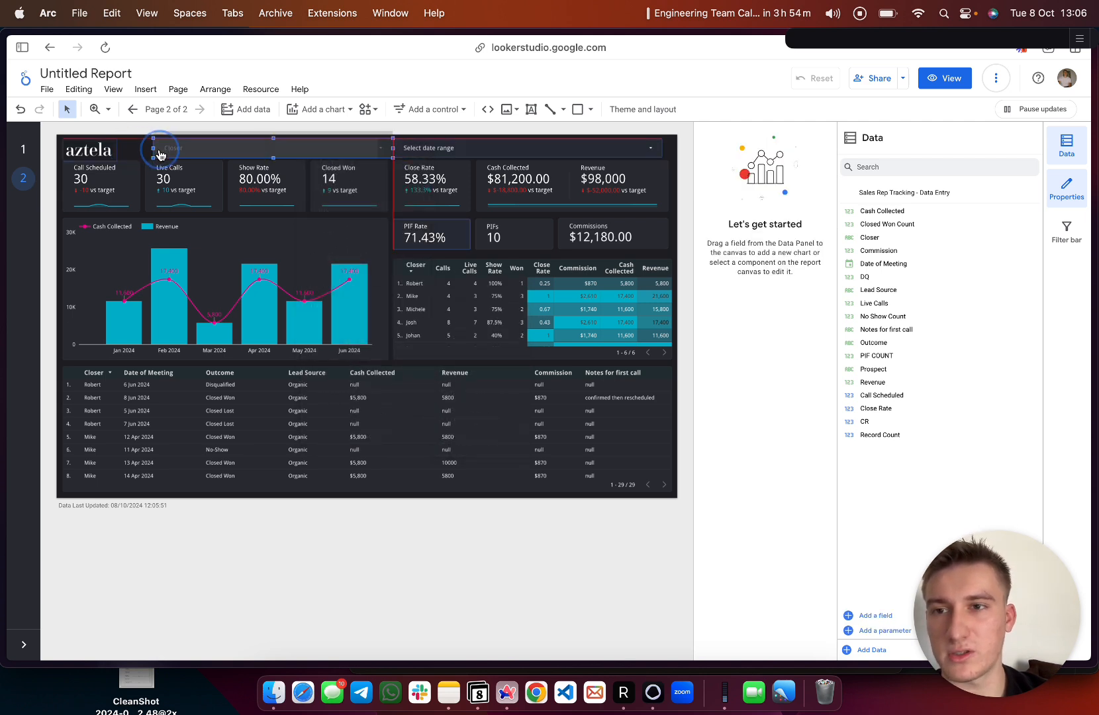
{"action": "left_click", "coordinate": [154, 152]}
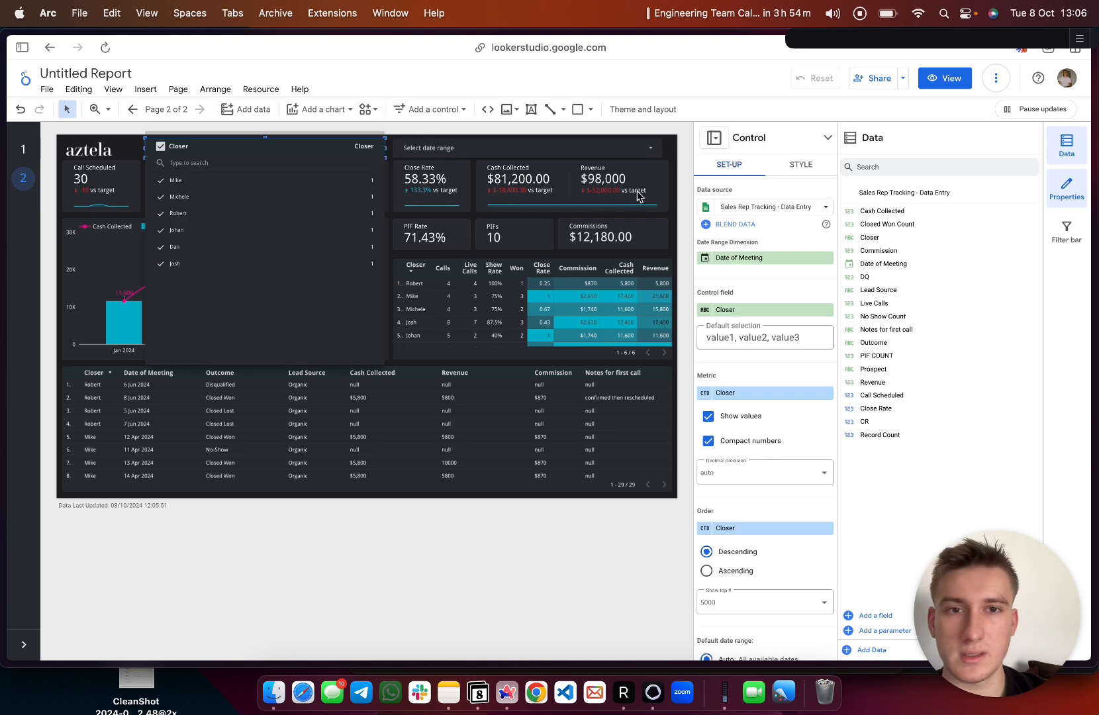
{"action": "left_click", "coordinate": [665, 162]}
{"action": "left_click", "coordinate": [632, 147]}
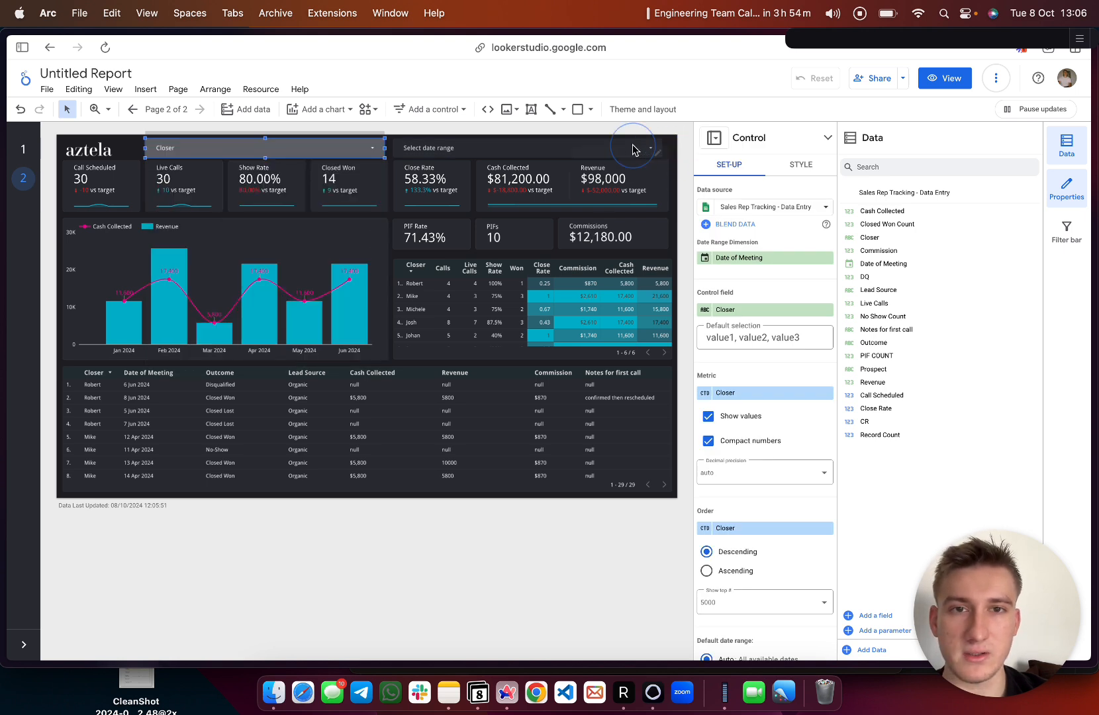
{"action": "left_click", "coordinate": [679, 148]}
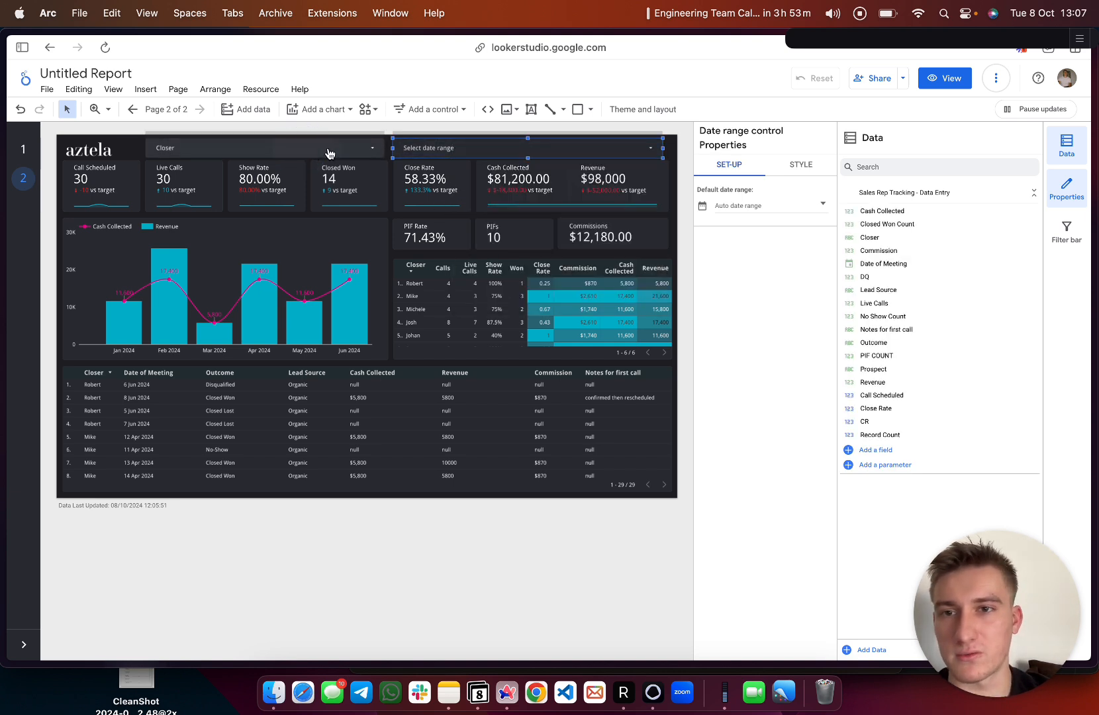
- On page one, test the Closer filter by showing only the first closer, and restore the selection to all closers
{"action": "left_click", "coordinate": [25, 151]}
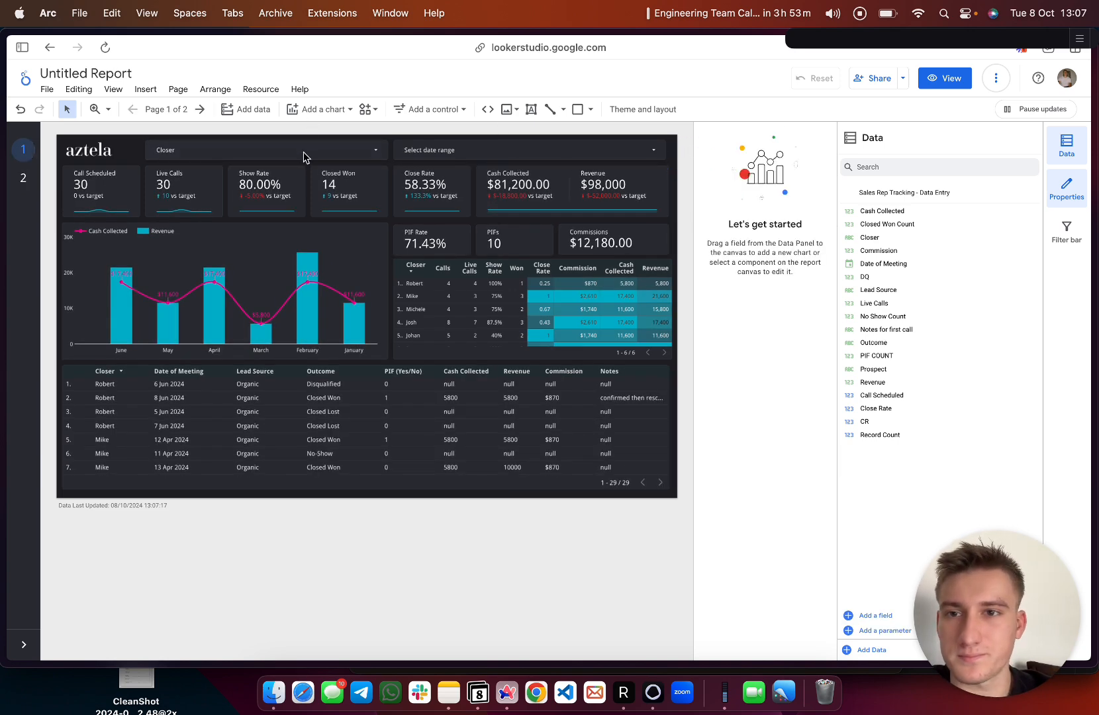
{"action": "left_click", "coordinate": [369, 151]}
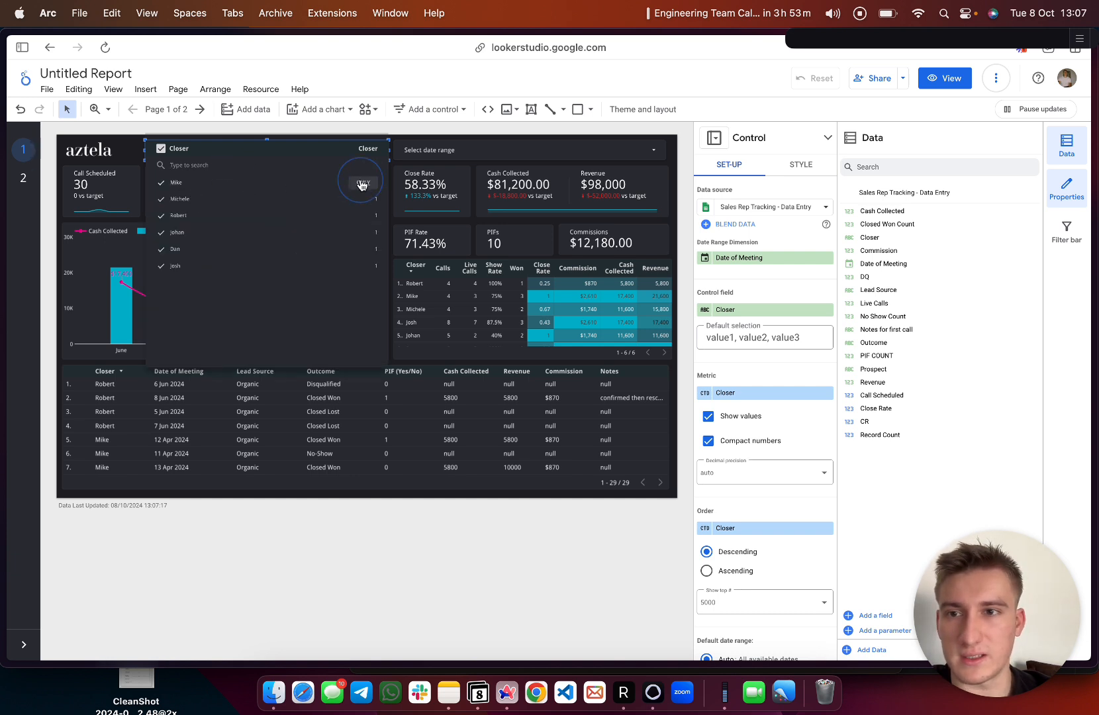
{"action": "left_click", "coordinate": [362, 184]}
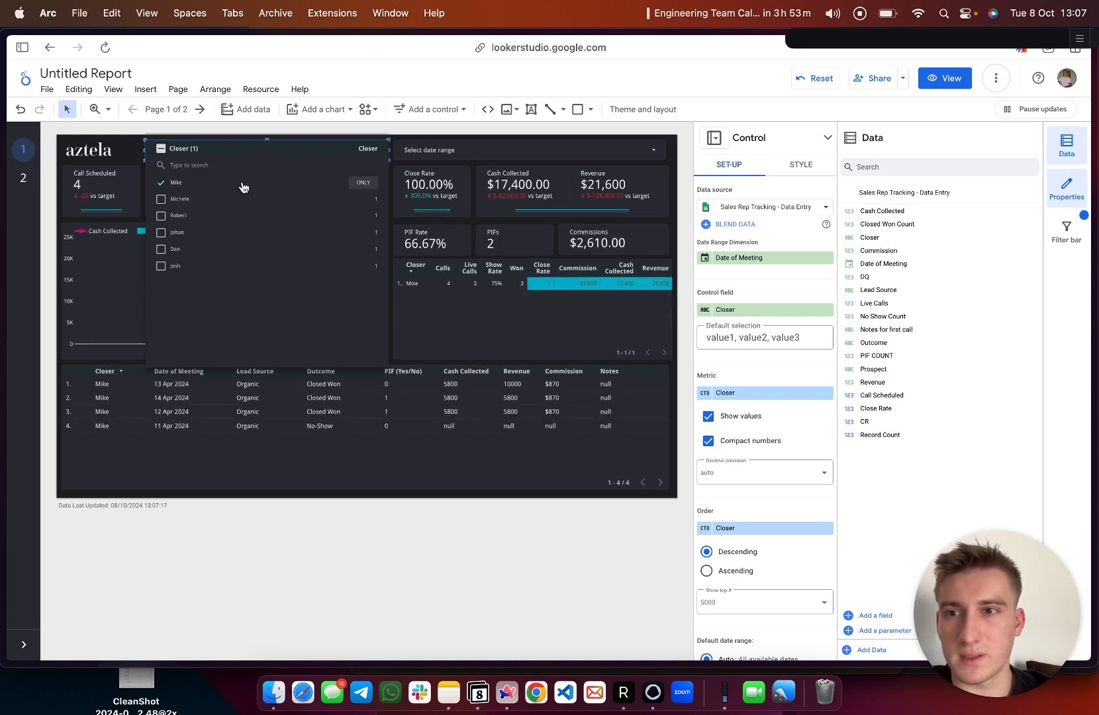
{"action": "left_click", "coordinate": [161, 148]}
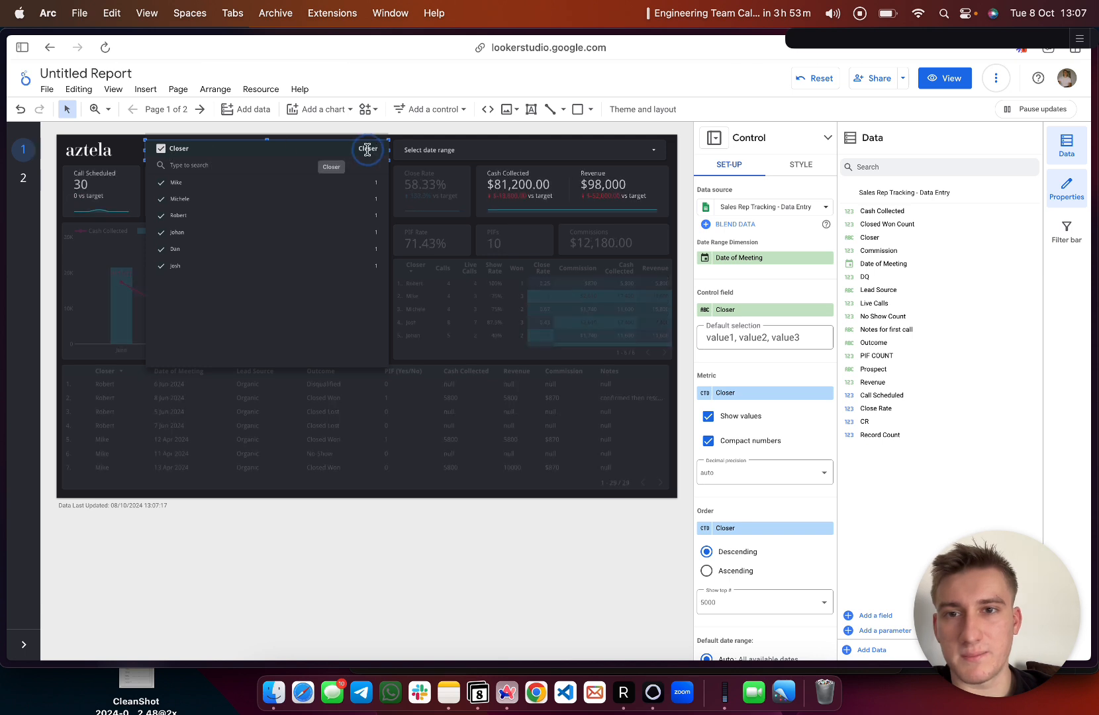
{"action": "left_click", "coordinate": [462, 143]}
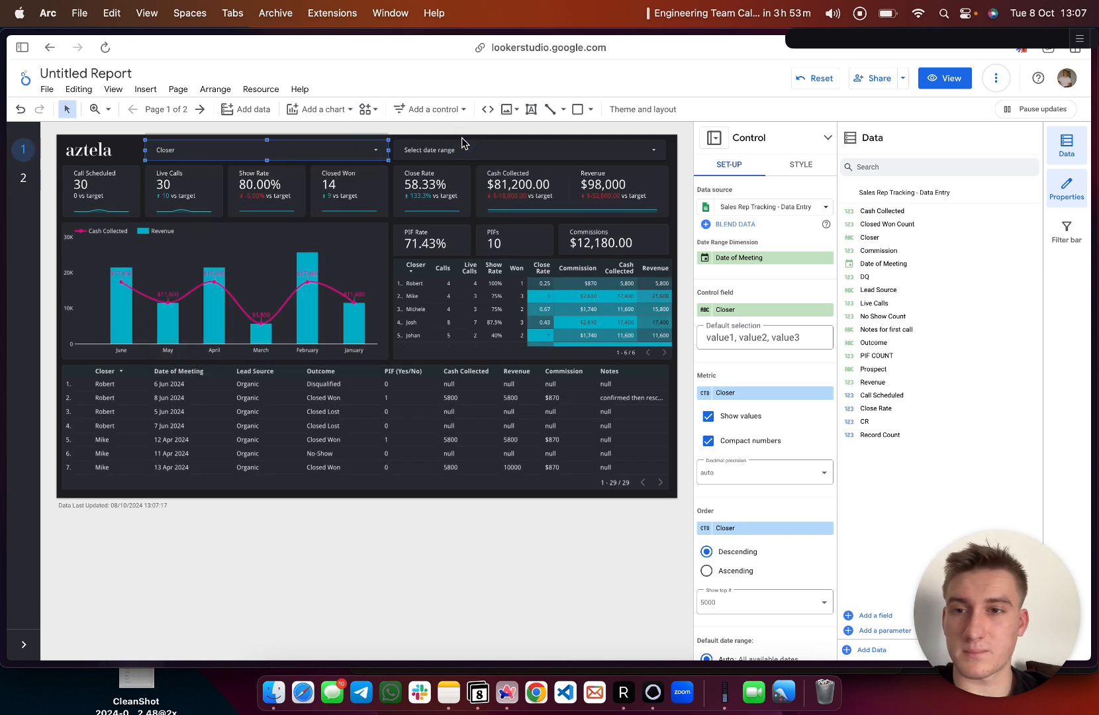
- Hide the data and properties panes, switch the report to view mode, and collapse the page navigation
{"action": "left_click", "coordinate": [1067, 147]}
{"action": "left_click", "coordinate": [1074, 199]}
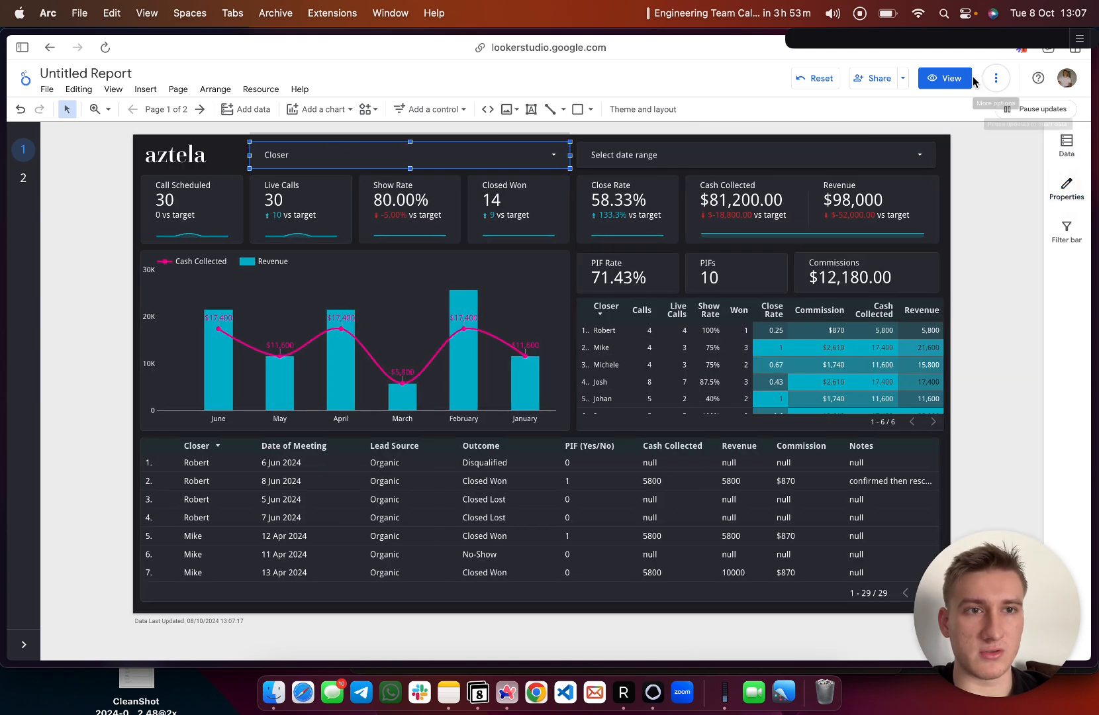
{"action": "left_click", "coordinate": [953, 74]}
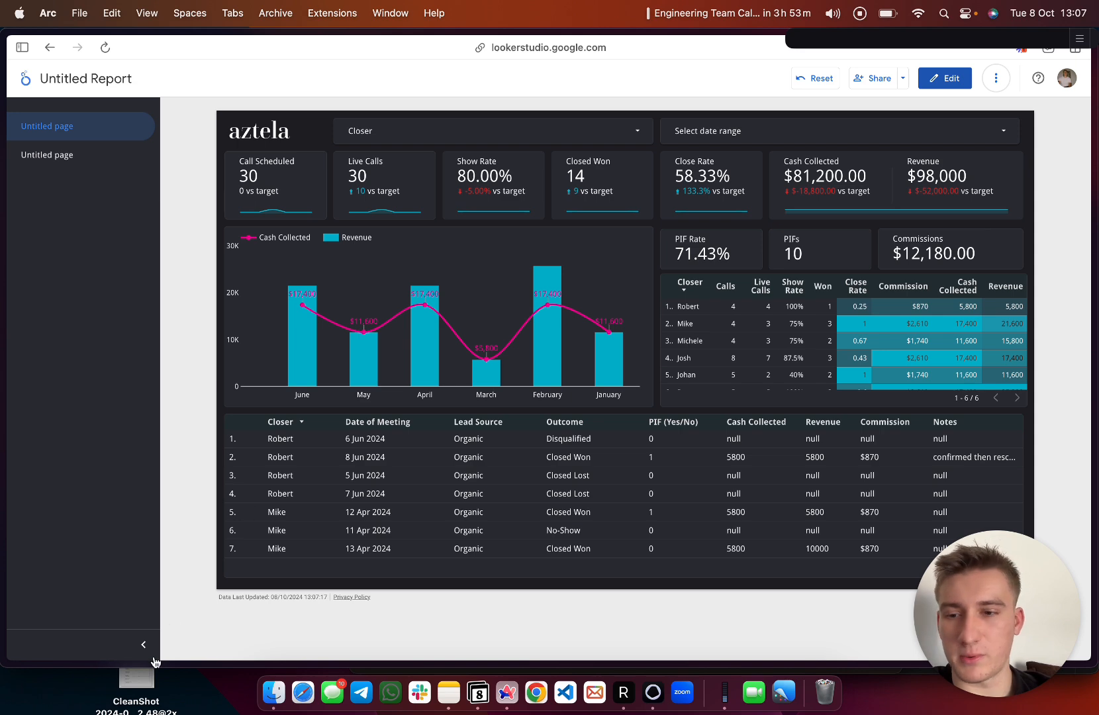
{"action": "left_click", "coordinate": [143, 645]}
- Test the Closer filter in view mode by showing only the second closer, and restore the selection to all closers
{"action": "left_click", "coordinate": [310, 128]}
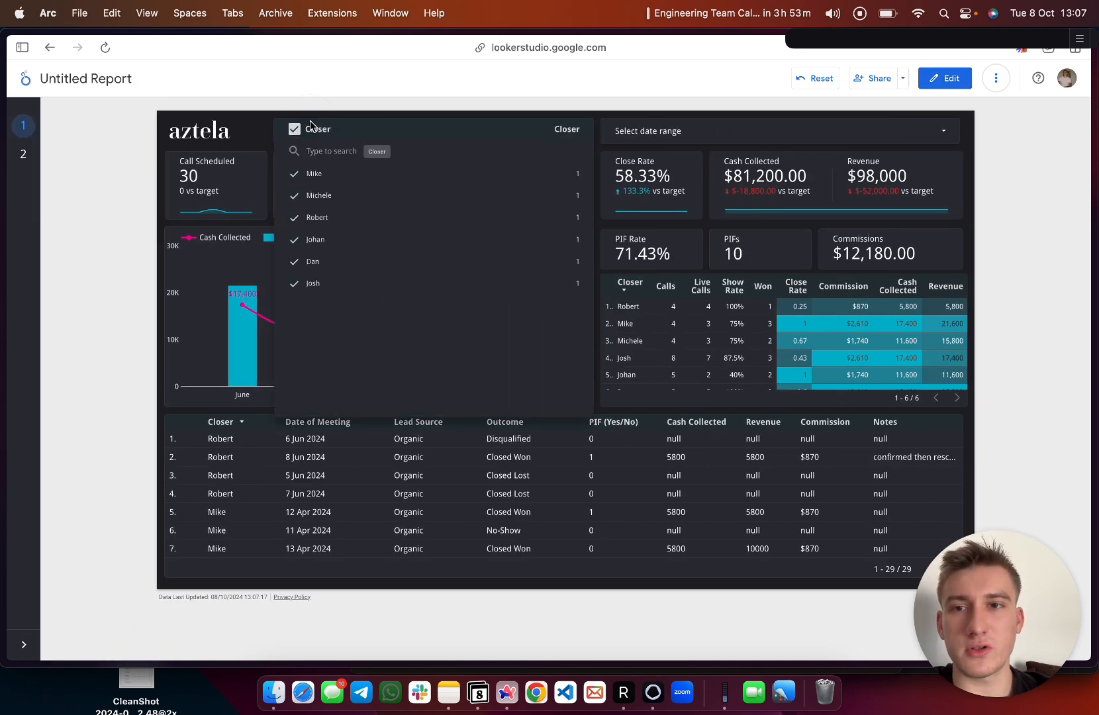
{"action": "left_click", "coordinate": [565, 199]}
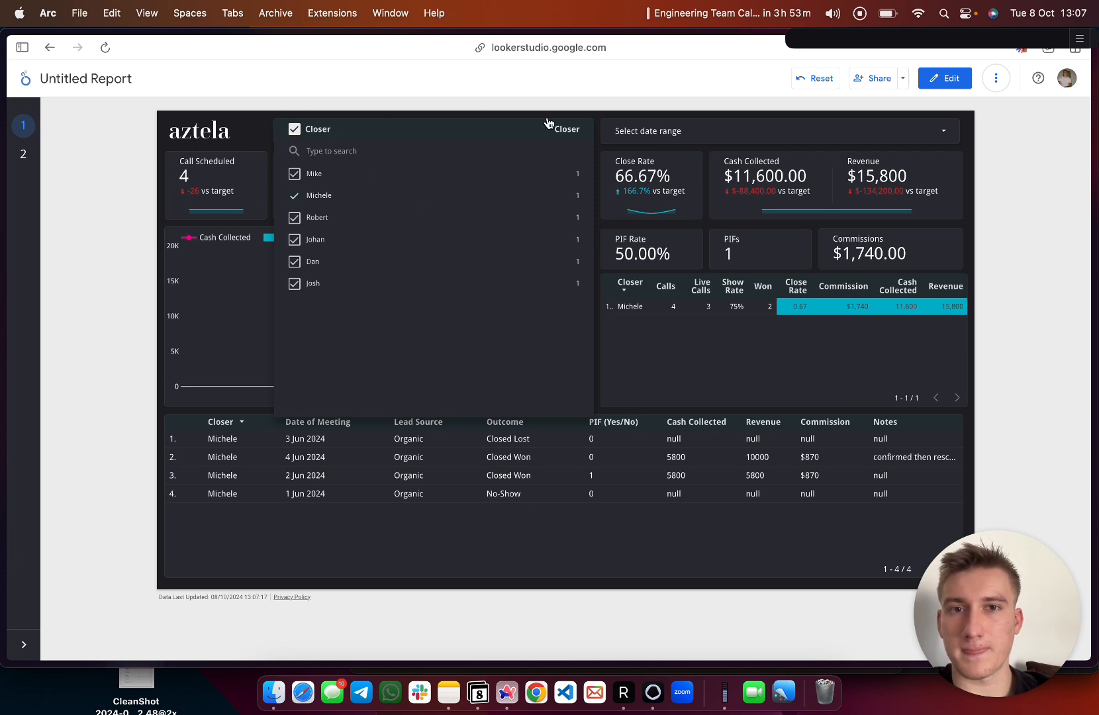
{"action": "left_click", "coordinate": [295, 131]}
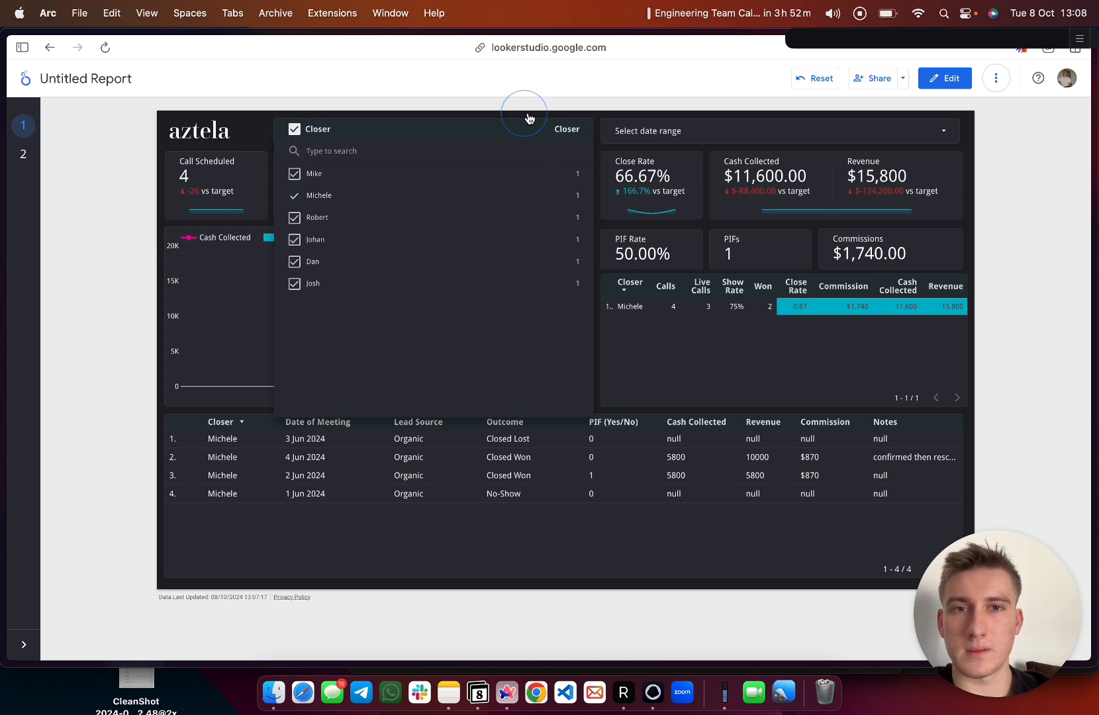
- Review the preset options of the date range control and cancel without applying a range
{"action": "left_click", "coordinate": [633, 134]}
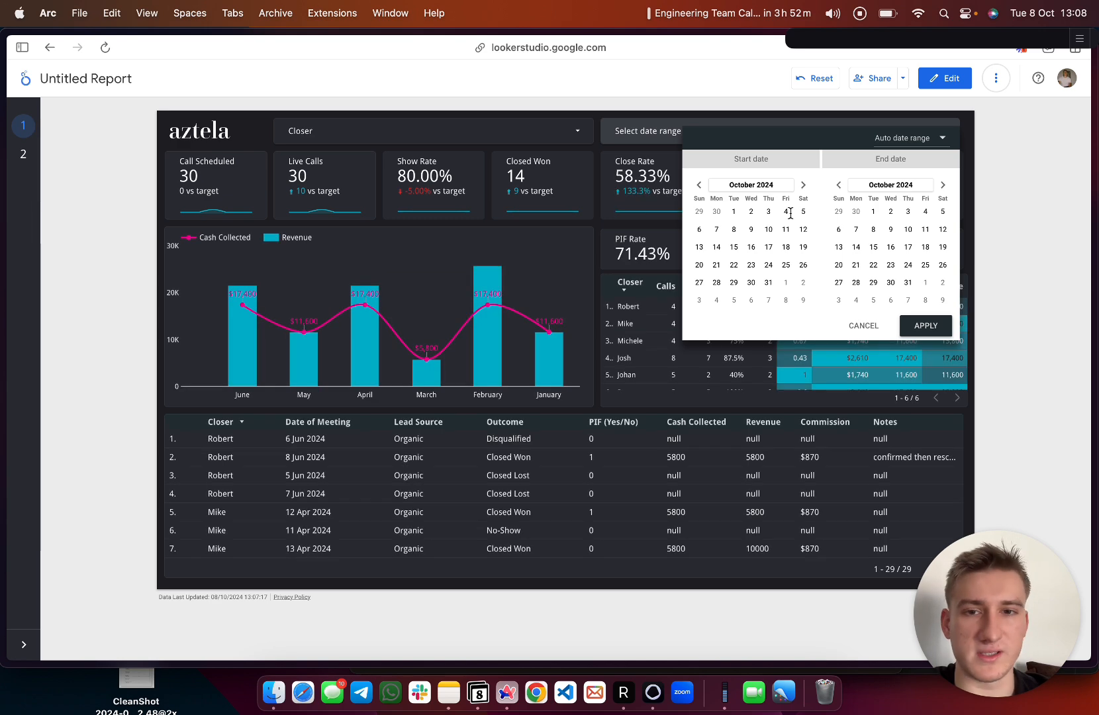
{"action": "left_click", "coordinate": [889, 148]}
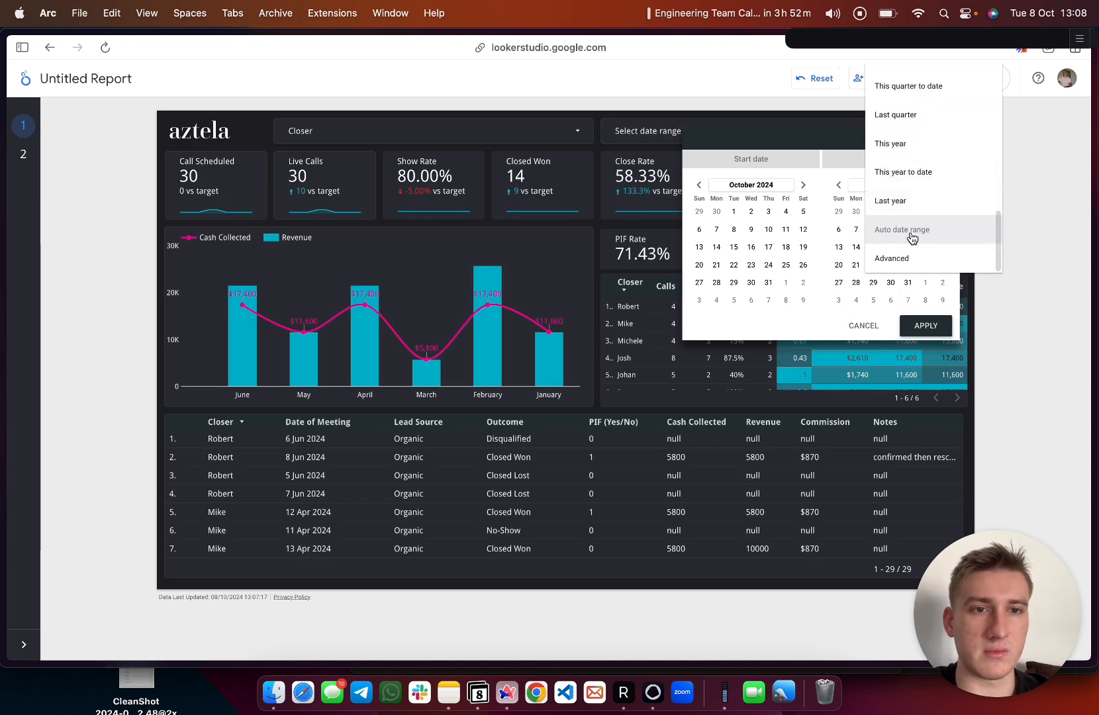
{"action": "scroll", "coordinate": [910, 229], "scroll_direction": "up", "scroll_amount": 10}
{"action": "left_click", "coordinate": [859, 326]}
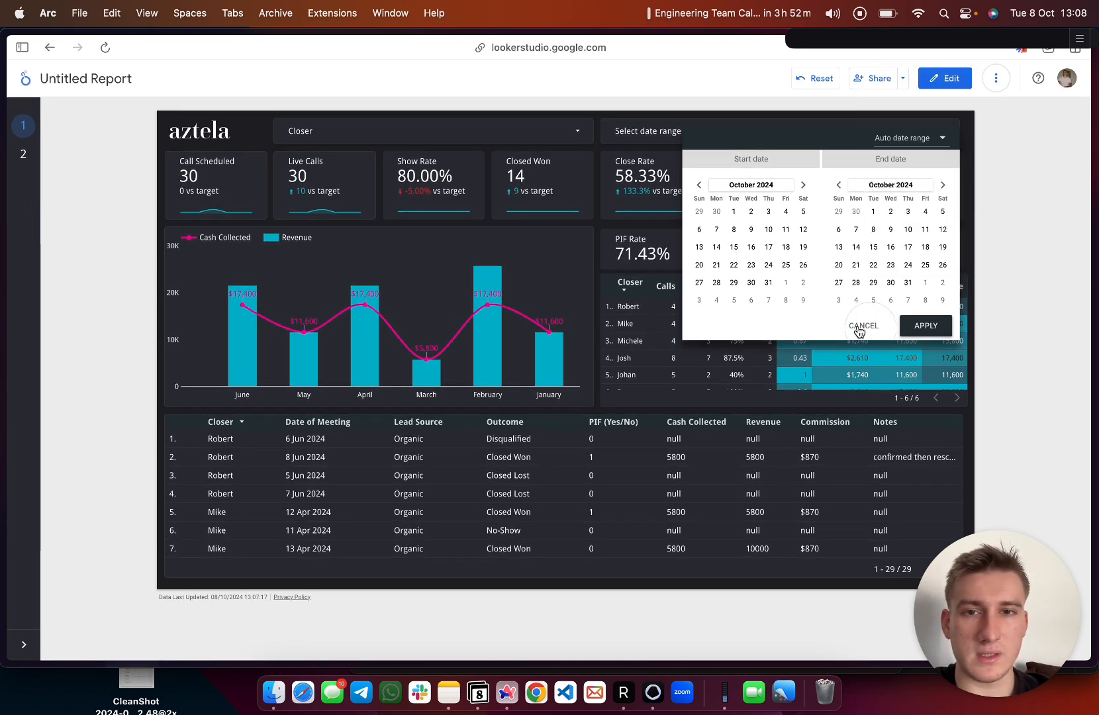
{"action": "left_click", "coordinate": [858, 326]}
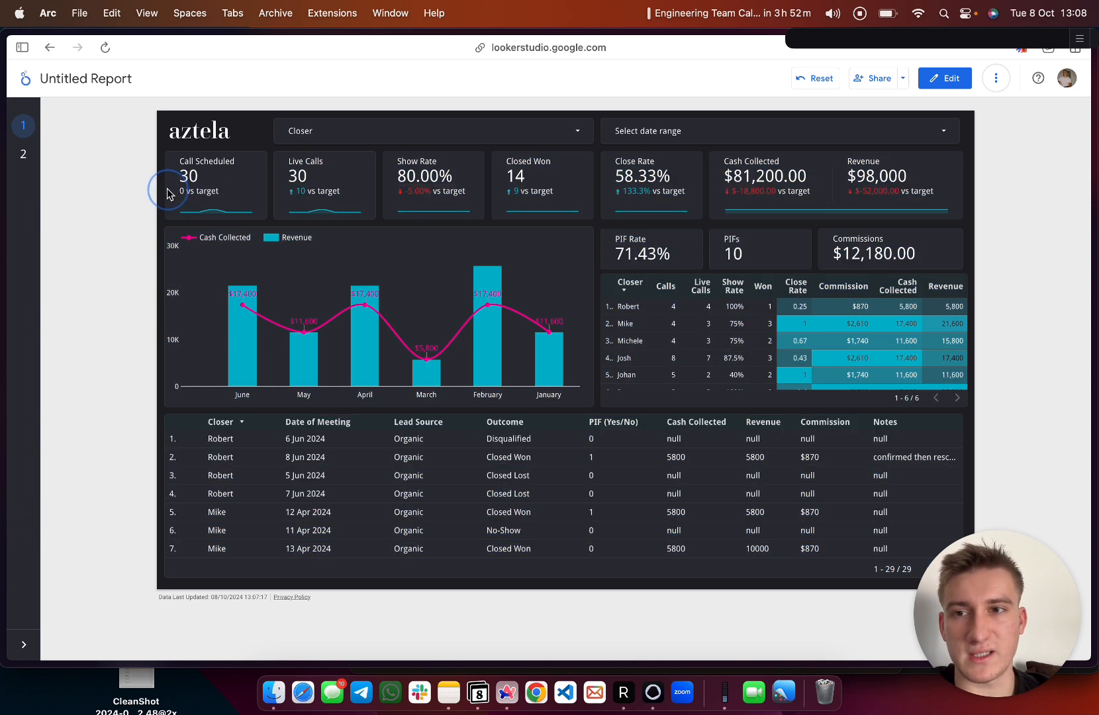
- Examine the Live Calls and Show Rate scorecards against their targets, and the Commissions scorecard
{"action": "left_click", "coordinate": [301, 194]}
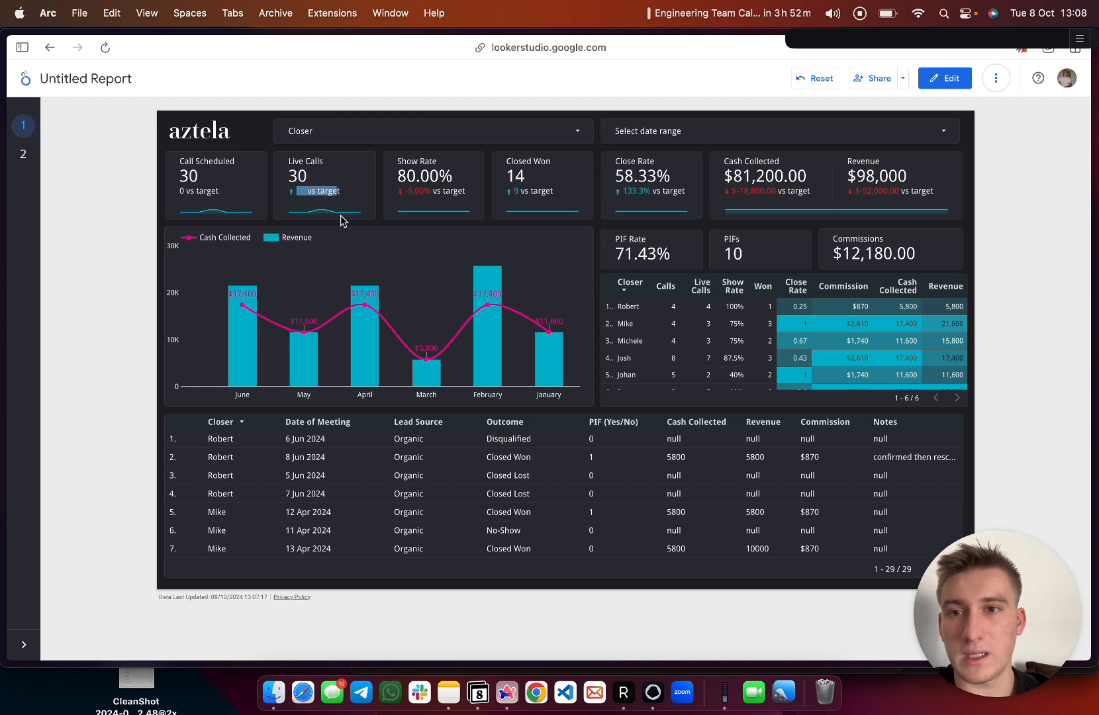
{"action": "left_click", "coordinate": [298, 200]}
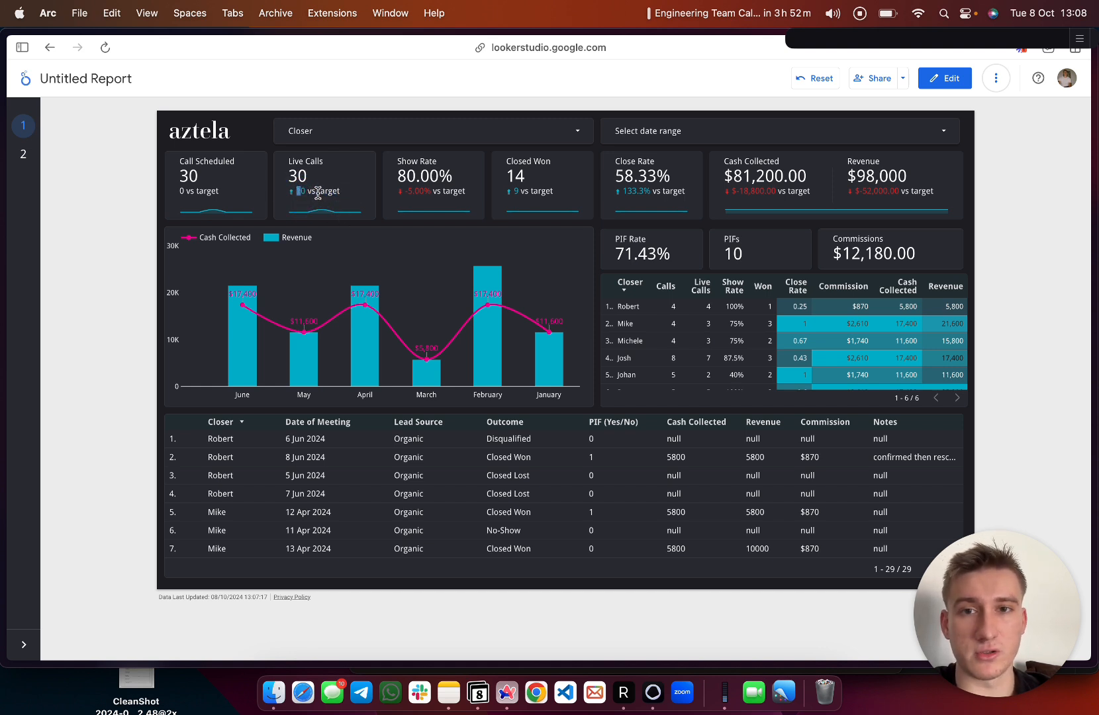
{"action": "left_click_drag", "start_coordinate": [405, 192], "coordinate": [427, 207]}
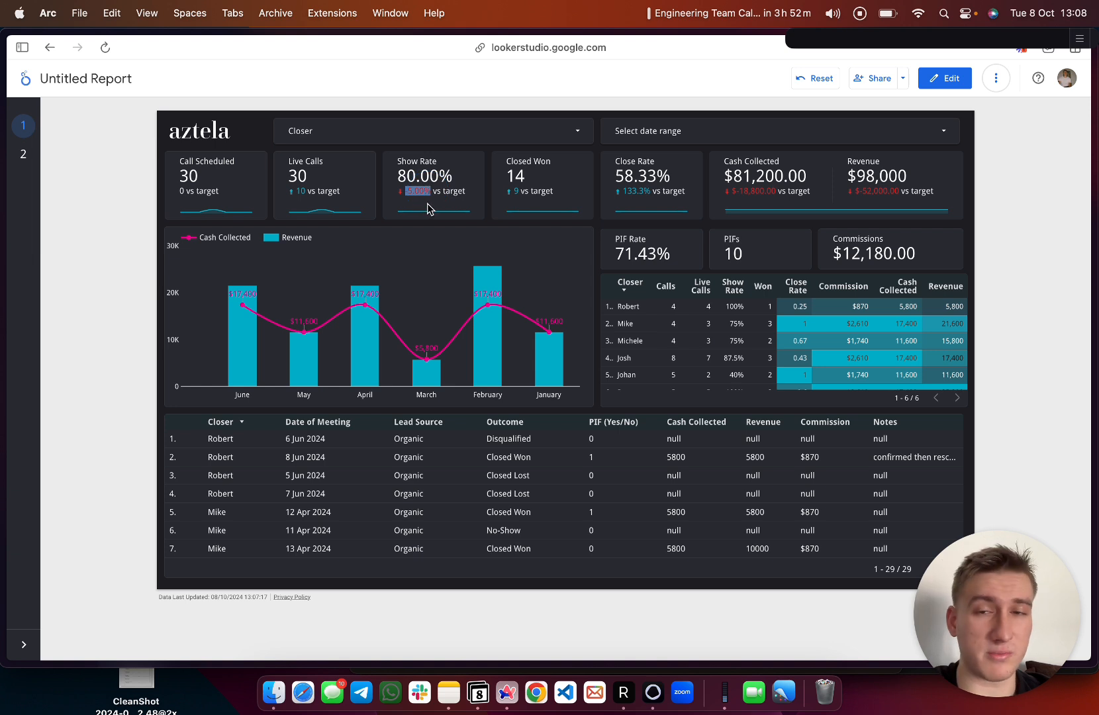
{"action": "left_click", "coordinate": [413, 199]}
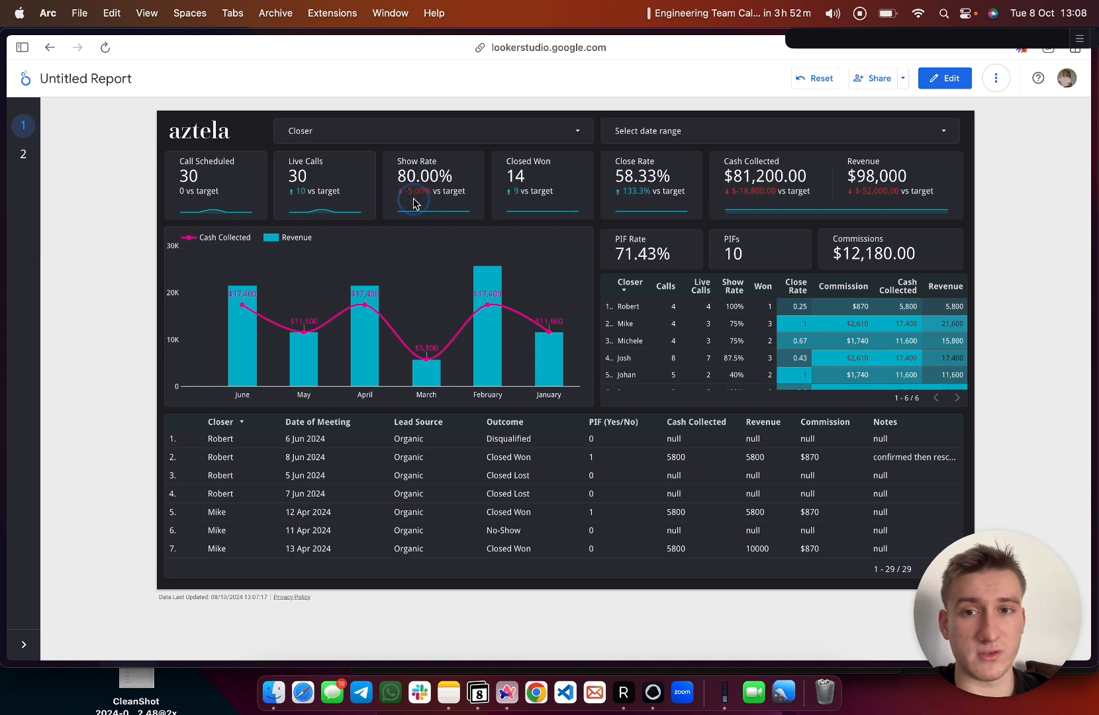
{"action": "left_click_drag", "start_coordinate": [408, 191], "coordinate": [425, 193]}
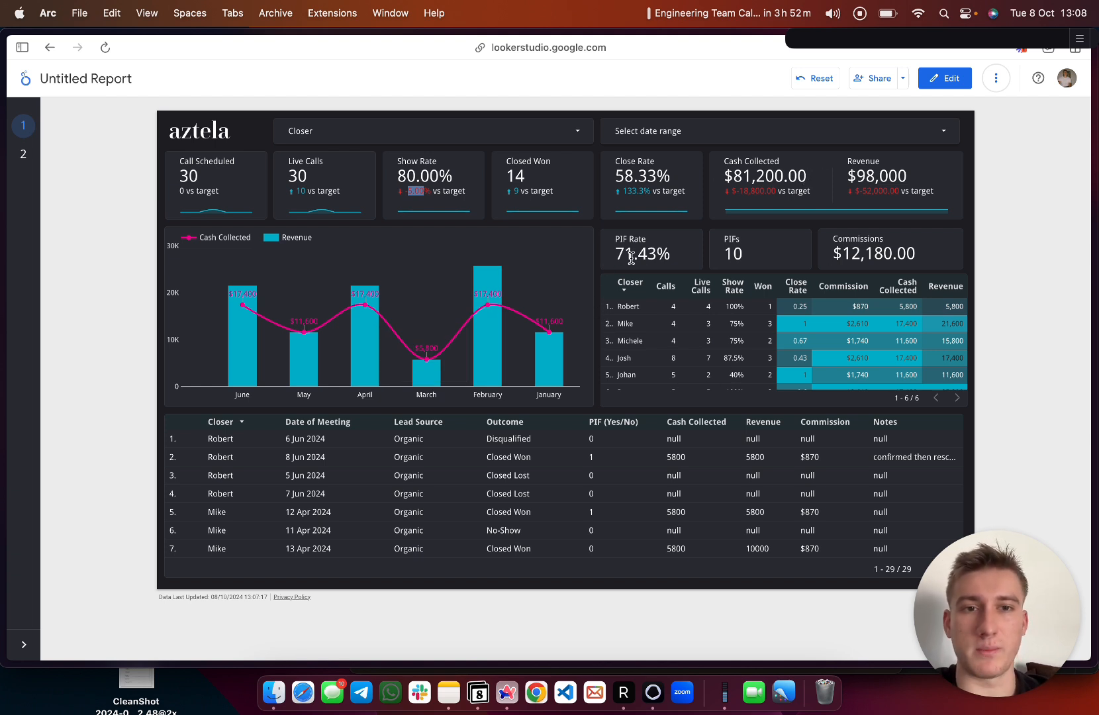
{"action": "left_click", "coordinate": [883, 254]}
{"action": "left_click_drag", "start_coordinate": [861, 255], "coordinate": [898, 254]}
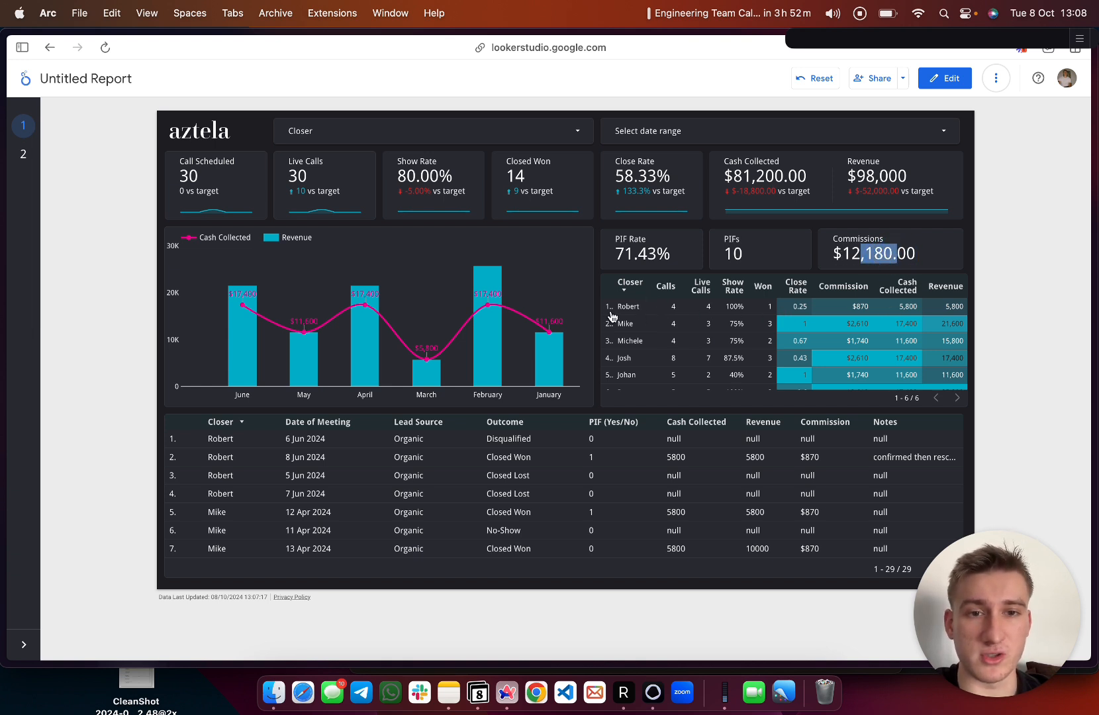
- Sort the closer performance table by Revenue in descending order after trying ascending, and return the report to edit mode
{"action": "left_click", "coordinate": [938, 290]}
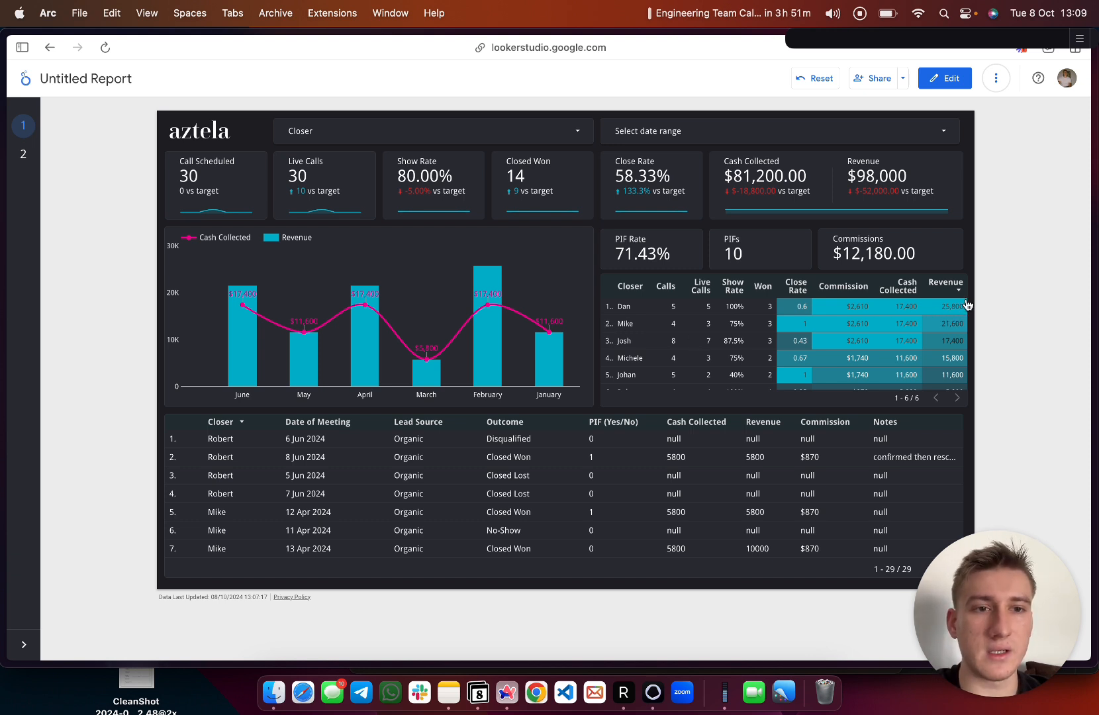
{"action": "left_click", "coordinate": [947, 286]}
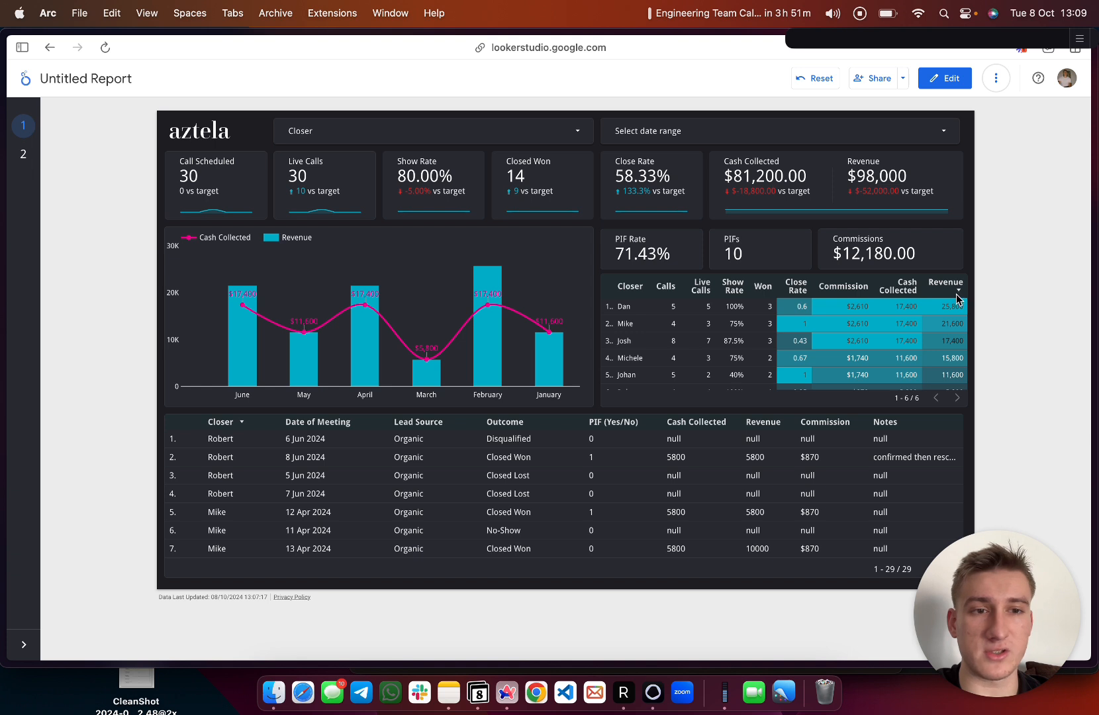
{"action": "left_click", "coordinate": [957, 292]}
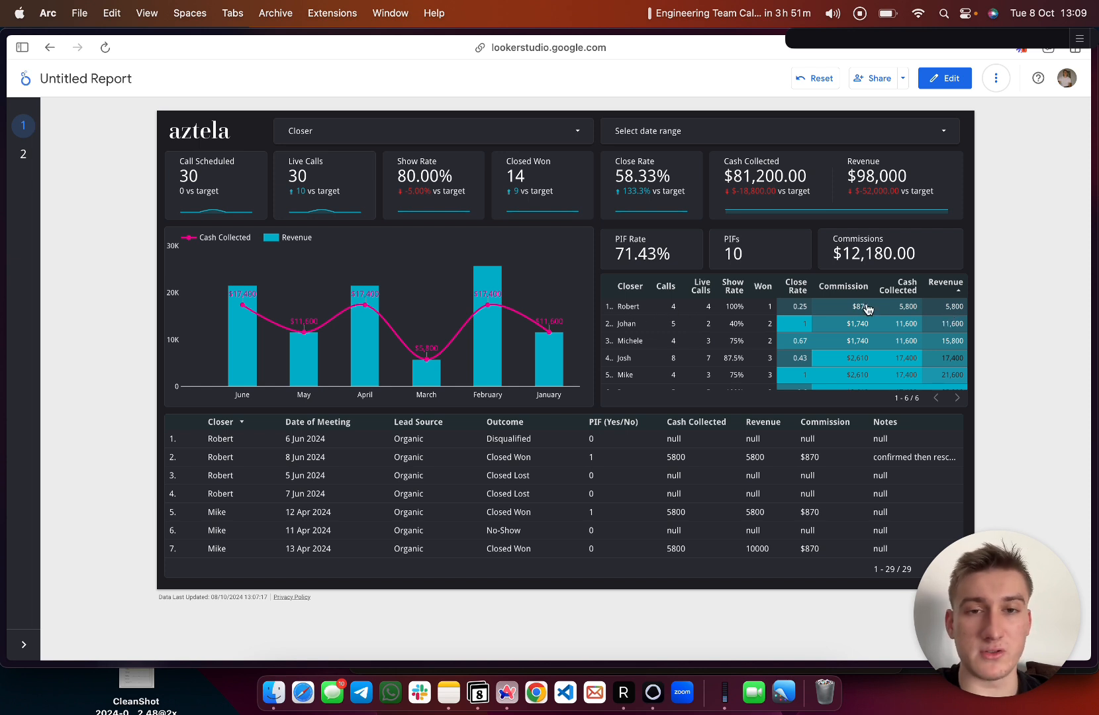
{"action": "left_click", "coordinate": [958, 290]}
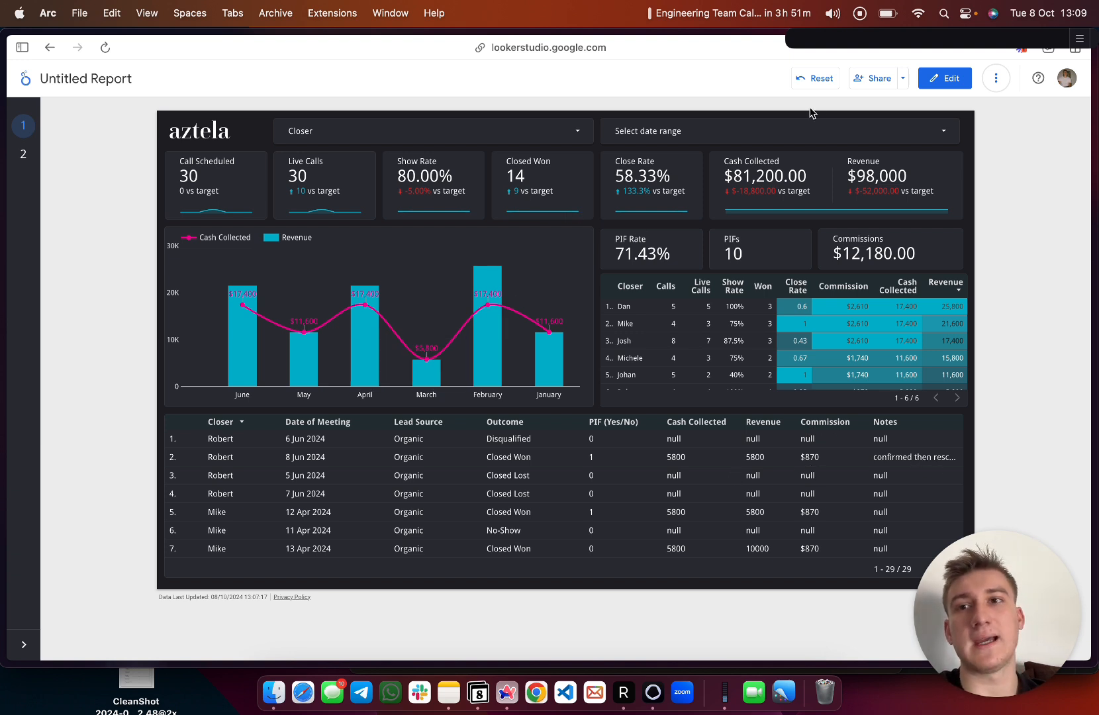
{"action": "left_click", "coordinate": [940, 78]}
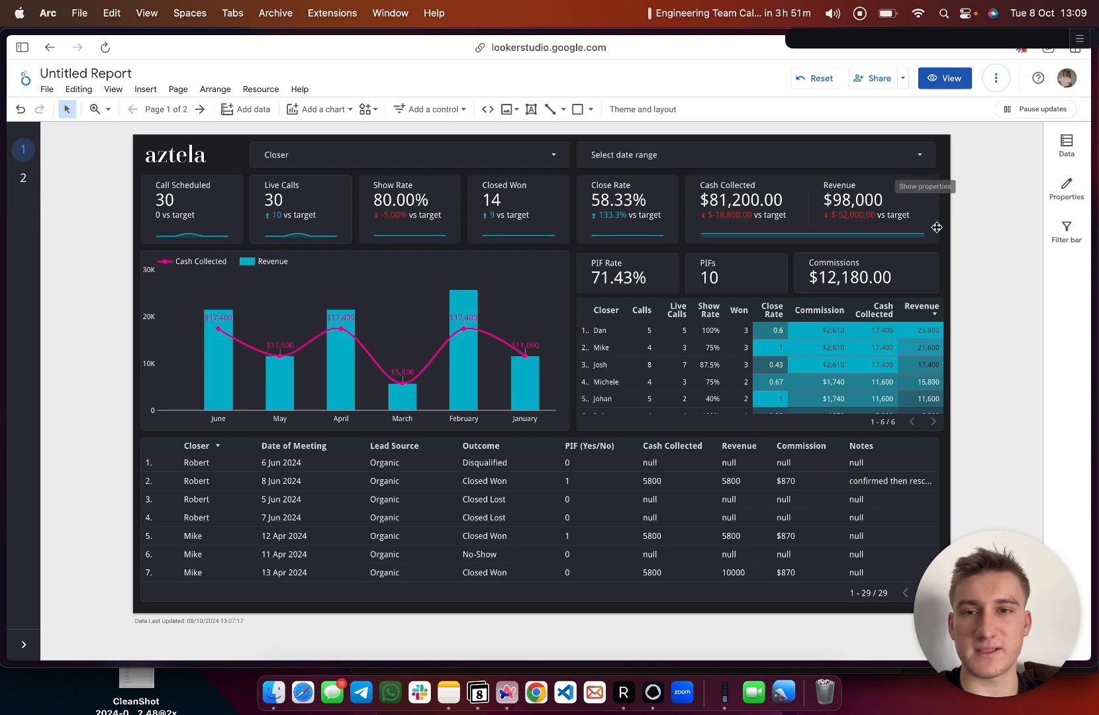